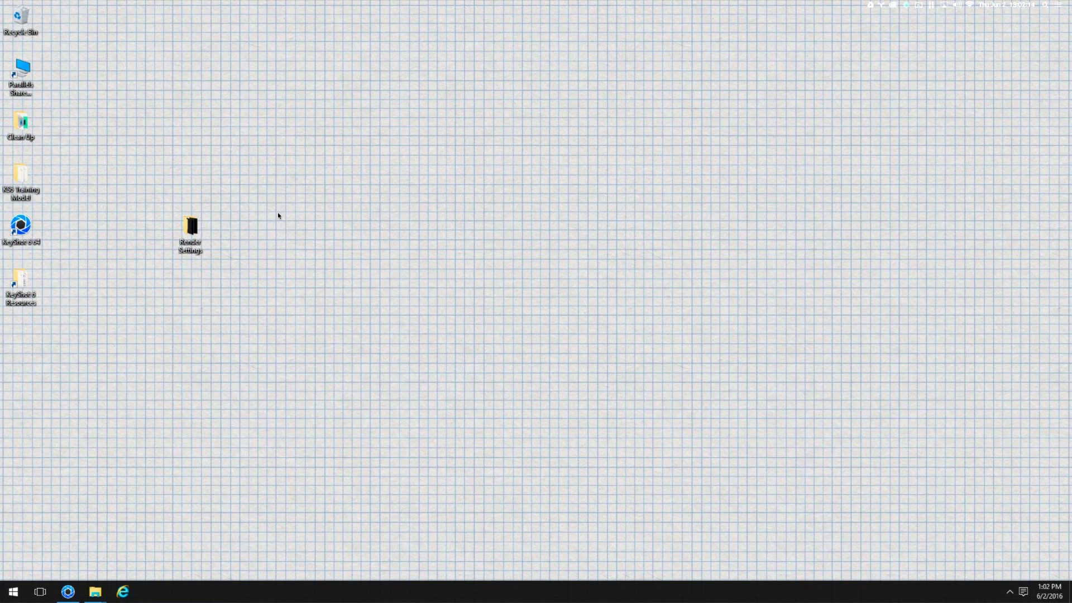
# - Open 00 Scene.bip from the Render Settings folder in KeyShot and resume the paused real-time render
pyautogui.doubleClick(195, 229)
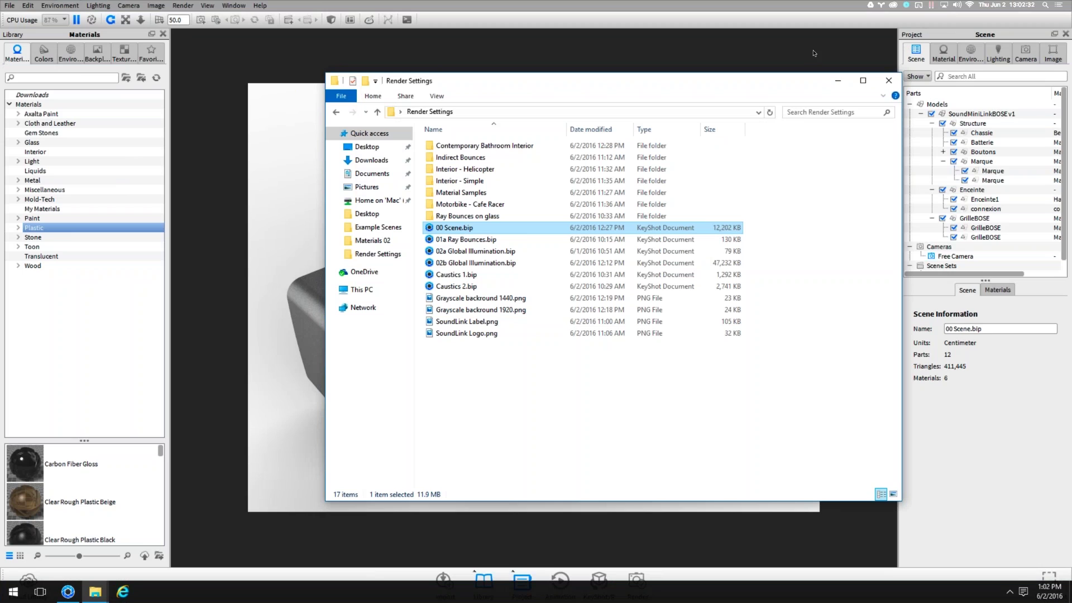
pyautogui.click(851, 48)
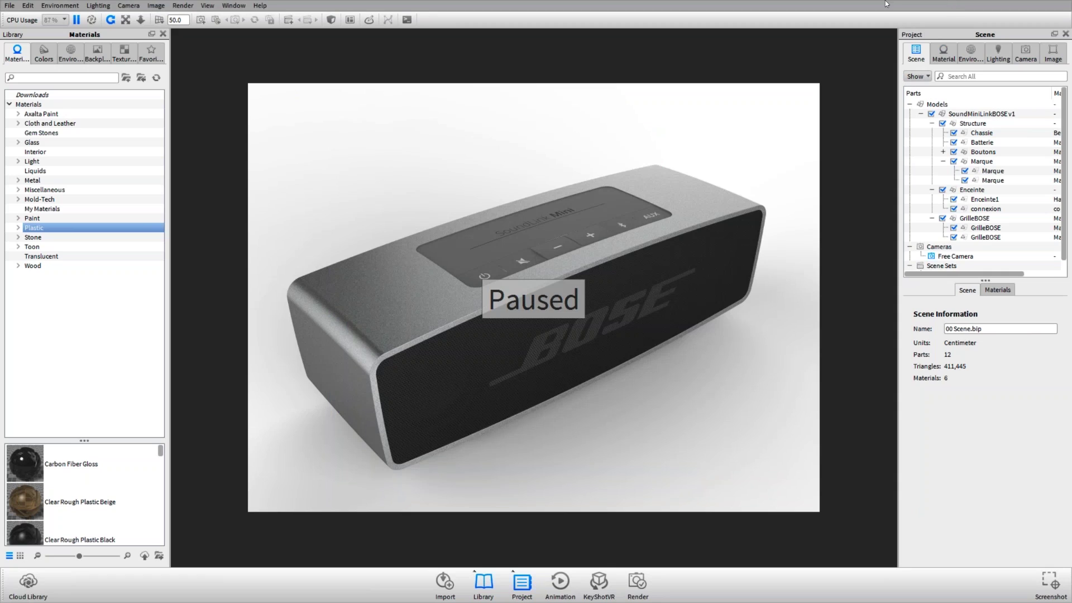
pyautogui.click(76, 20)
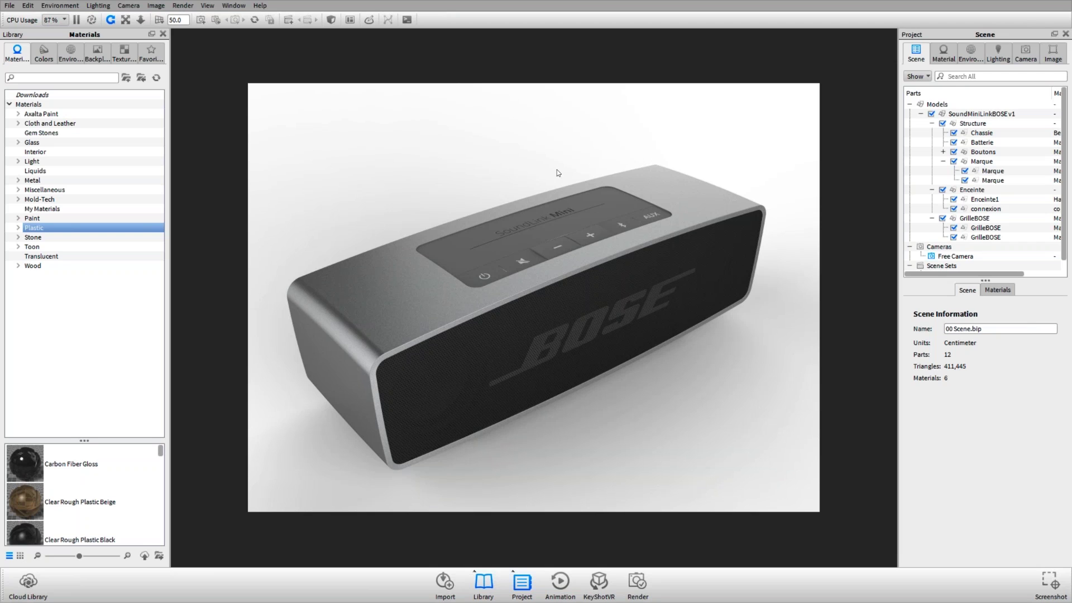
# - Examine the speaker body from a few angles and open its aluminum material properties
pyautogui.moveTo(557, 169); pyautogui.dragTo(278, 291)
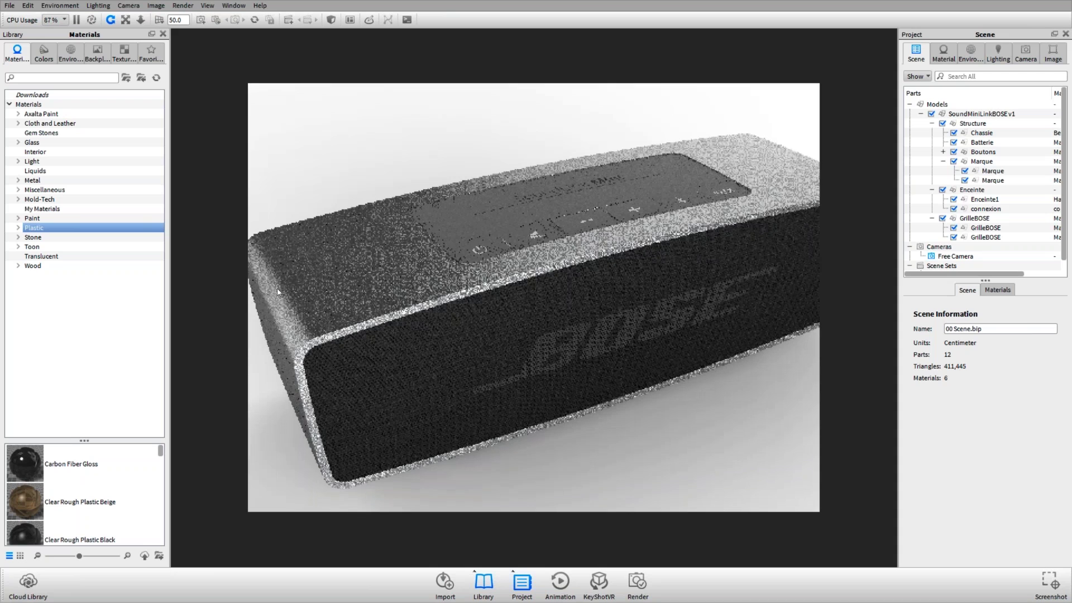
pyautogui.moveTo(353, 296); pyautogui.dragTo(469, 246)
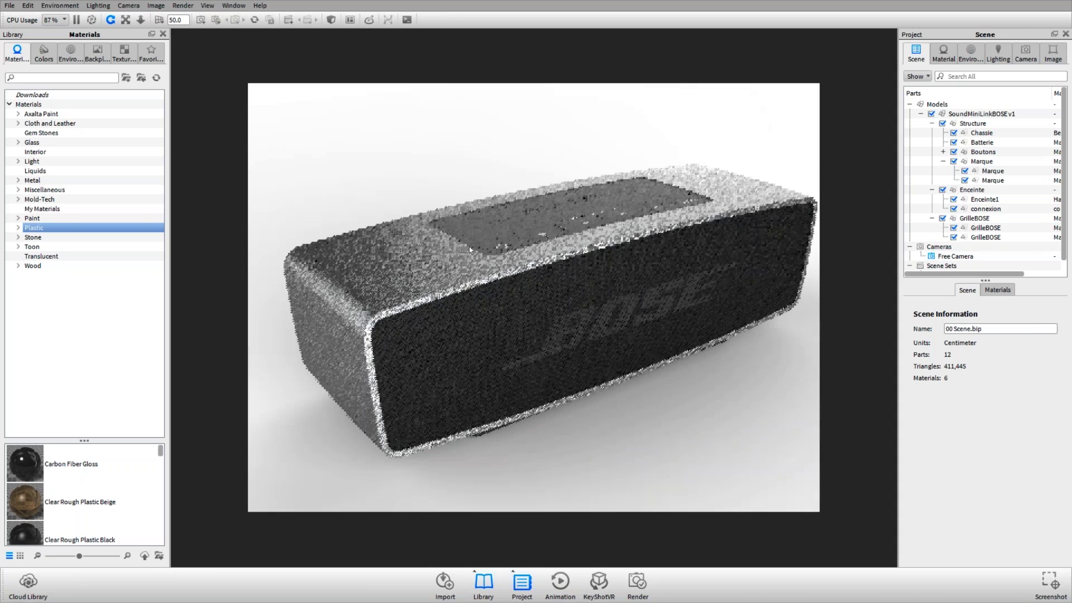
pyautogui.click(427, 269)
pyautogui.doubleClick(426, 266)
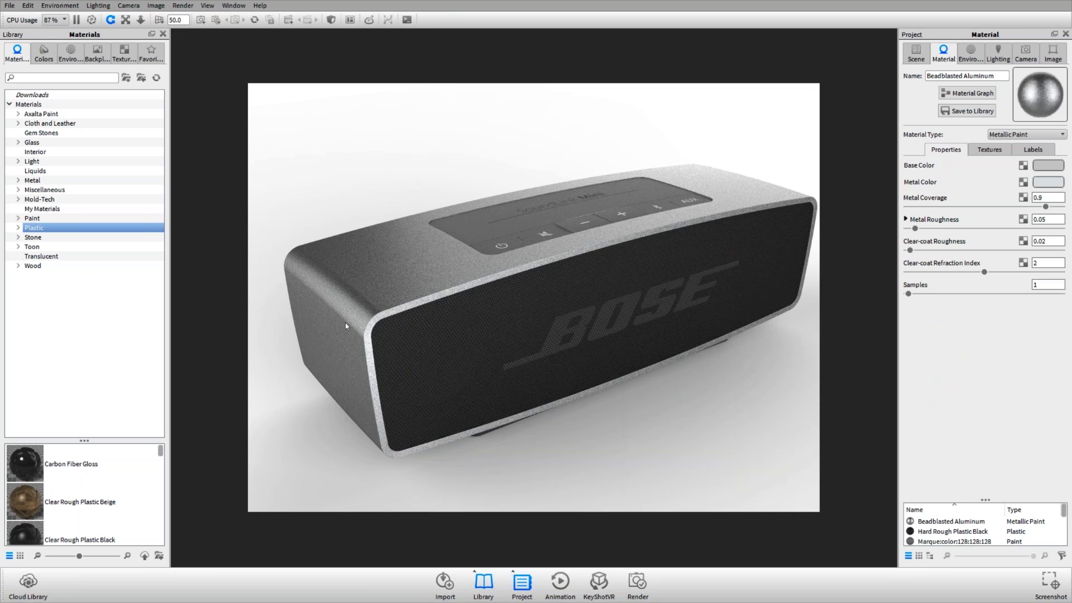
# - Examine the front grille's paint material up close, including its circular mesh bump and opacity textures
pyautogui.moveTo(444, 361); pyautogui.dragTo(675, 273)
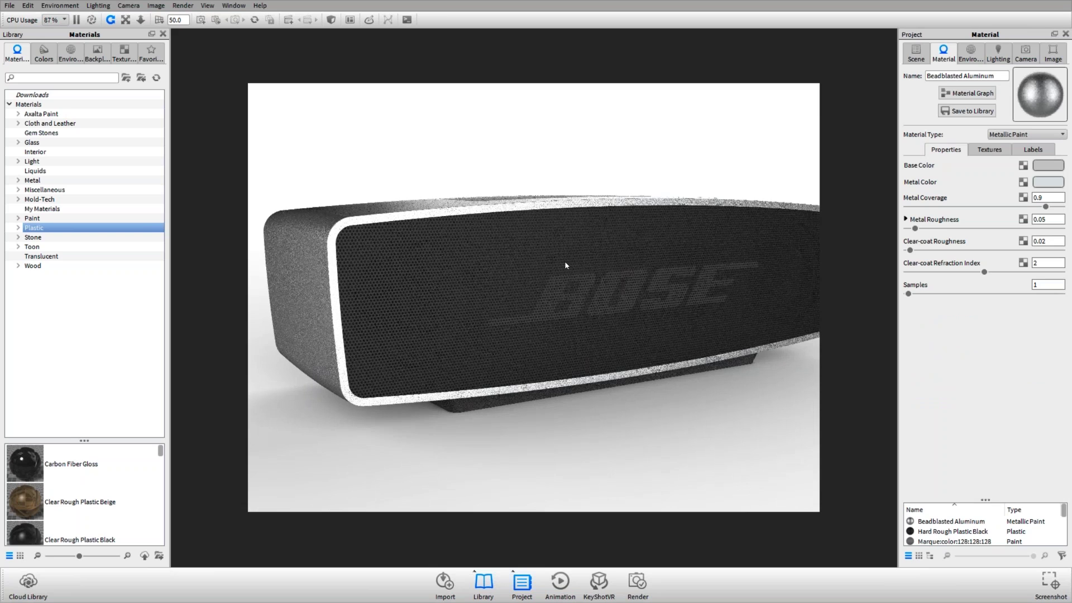
pyautogui.doubleClick(600, 246)
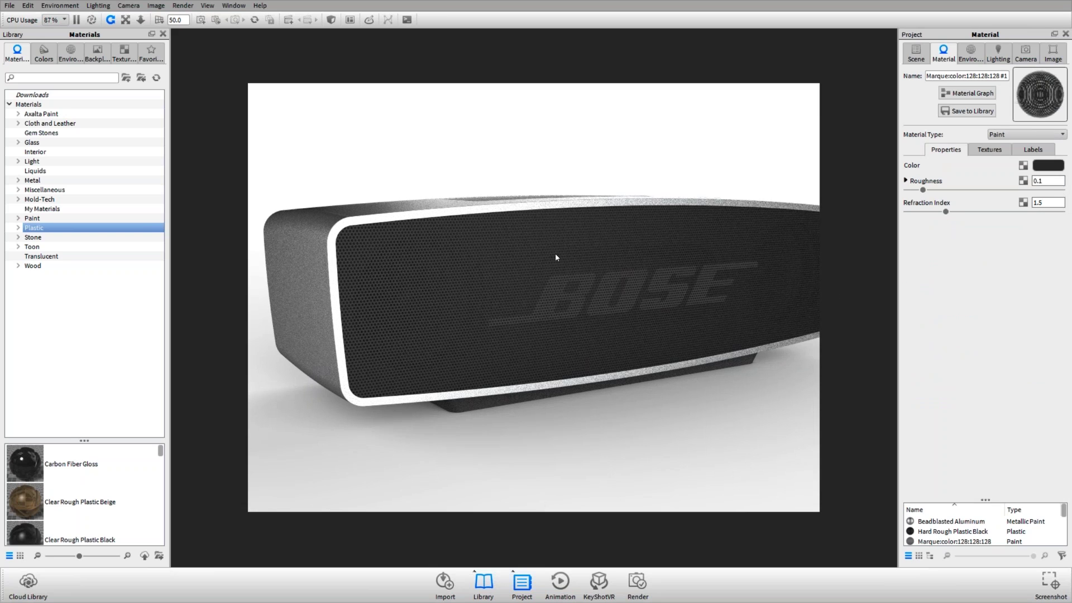
pyautogui.moveTo(555, 258); pyautogui.dragTo(514, 251)
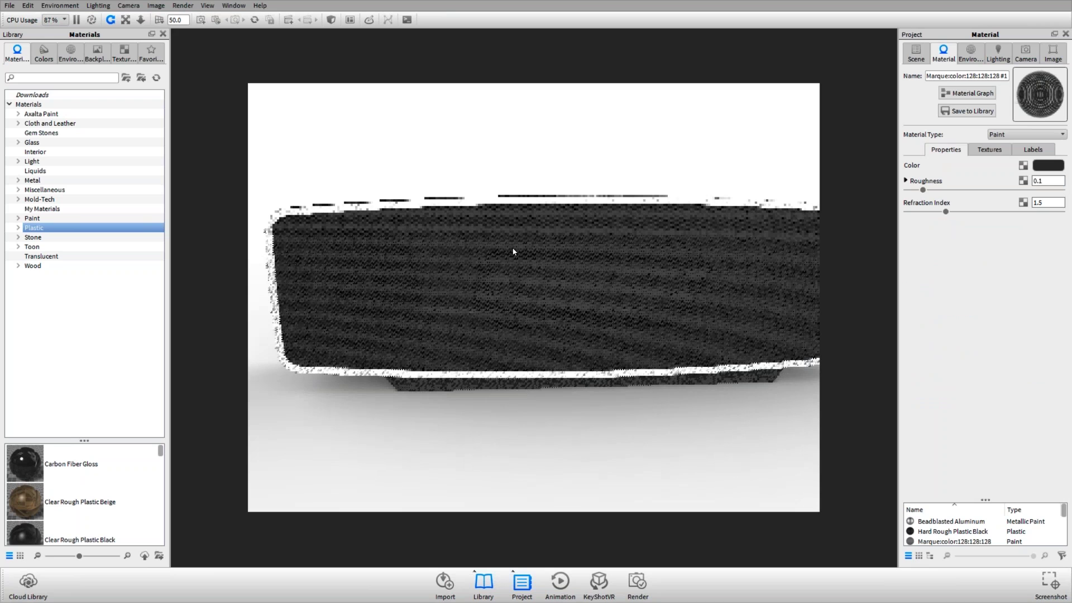
pyautogui.scroll(3, 511, 266)
pyautogui.moveTo(511, 265); pyautogui.dragTo(570, 277)
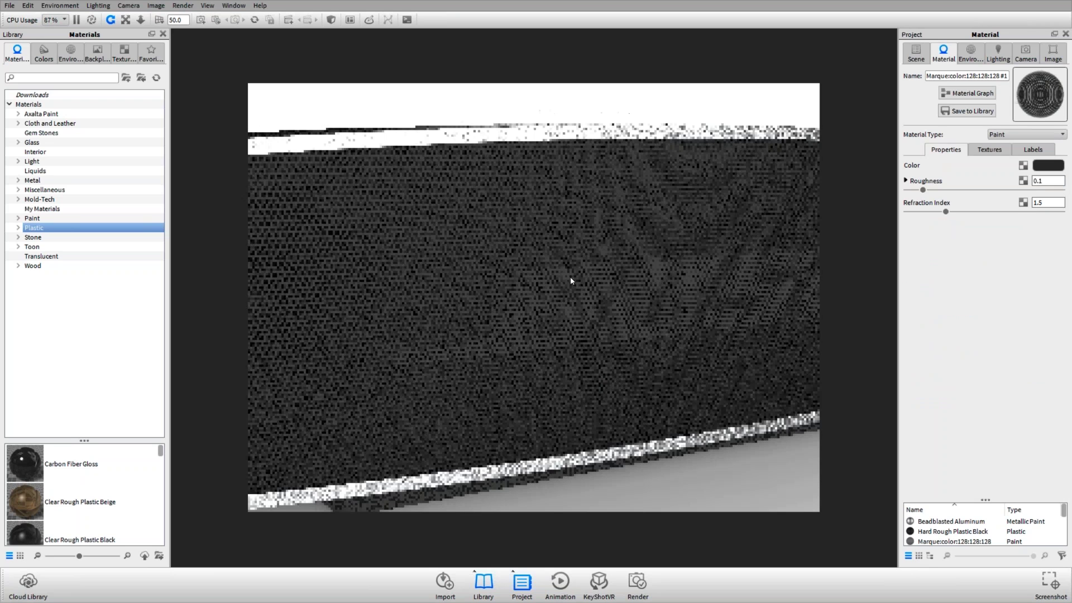
pyautogui.click(999, 151)
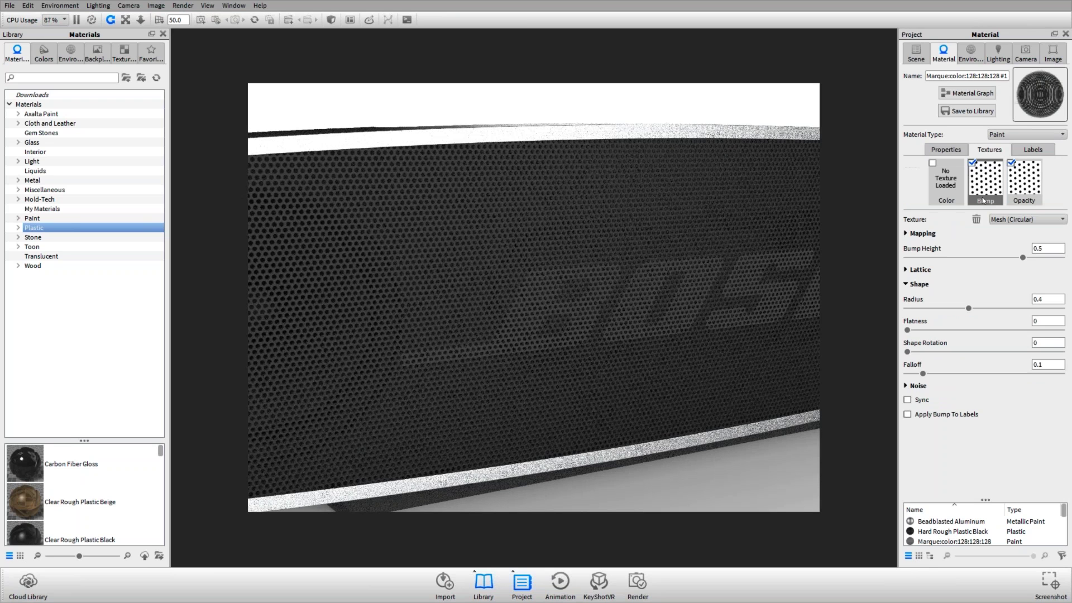
pyautogui.click(946, 151)
pyautogui.scroll(-3, 525, 289)
pyautogui.moveTo(528, 284); pyautogui.dragTo(601, 249)
pyautogui.scroll(-3, 601, 249)
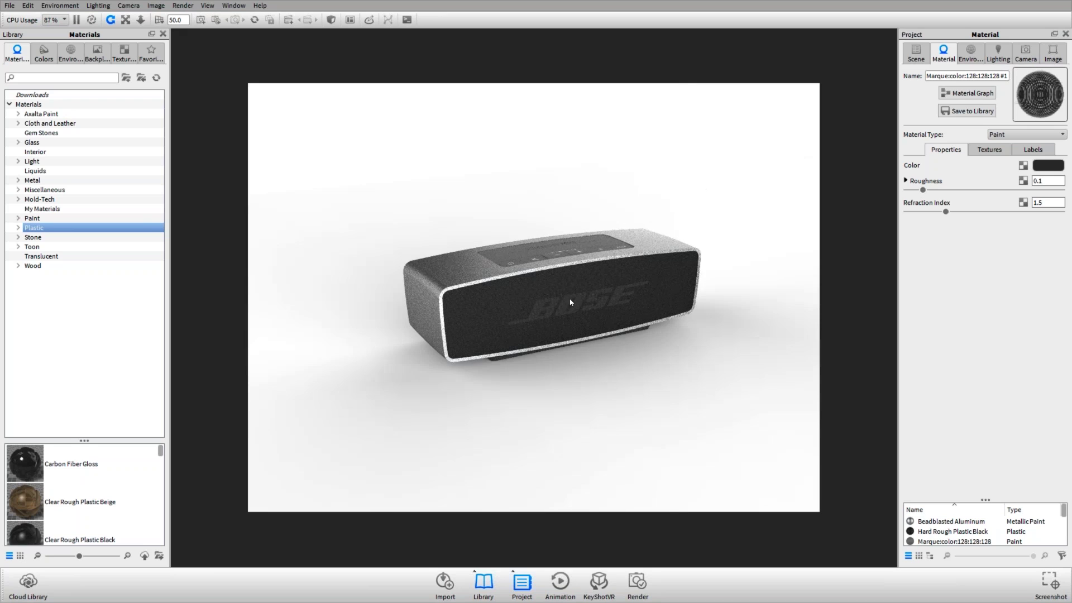
pyautogui.moveTo(570, 302); pyautogui.dragTo(625, 296)
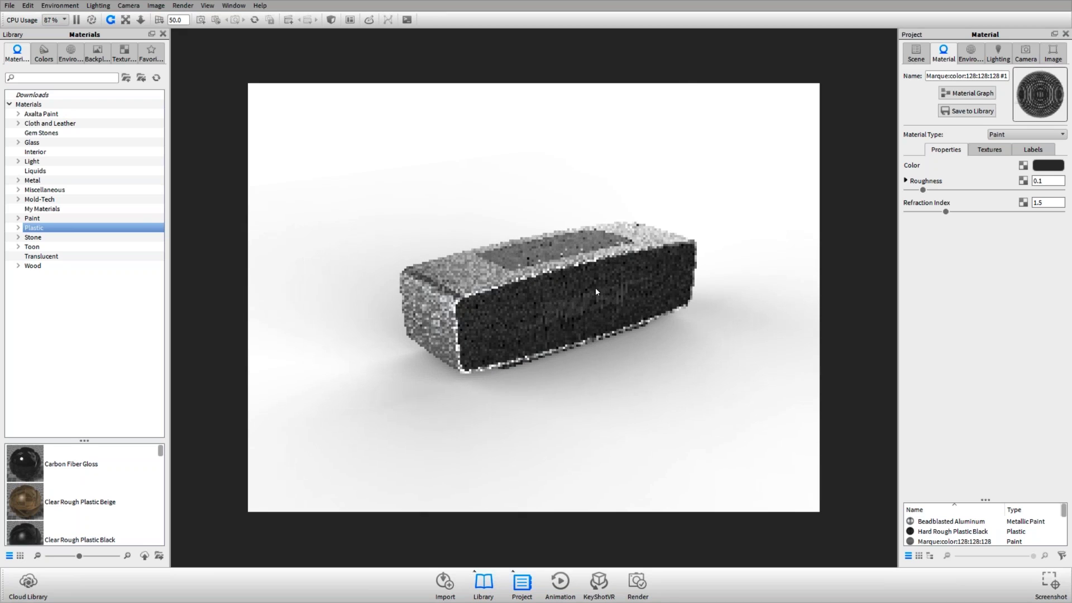
# - Review the scene's lighting presets and HDRI environment, and expand the environment's background options
pyautogui.click(998, 55)
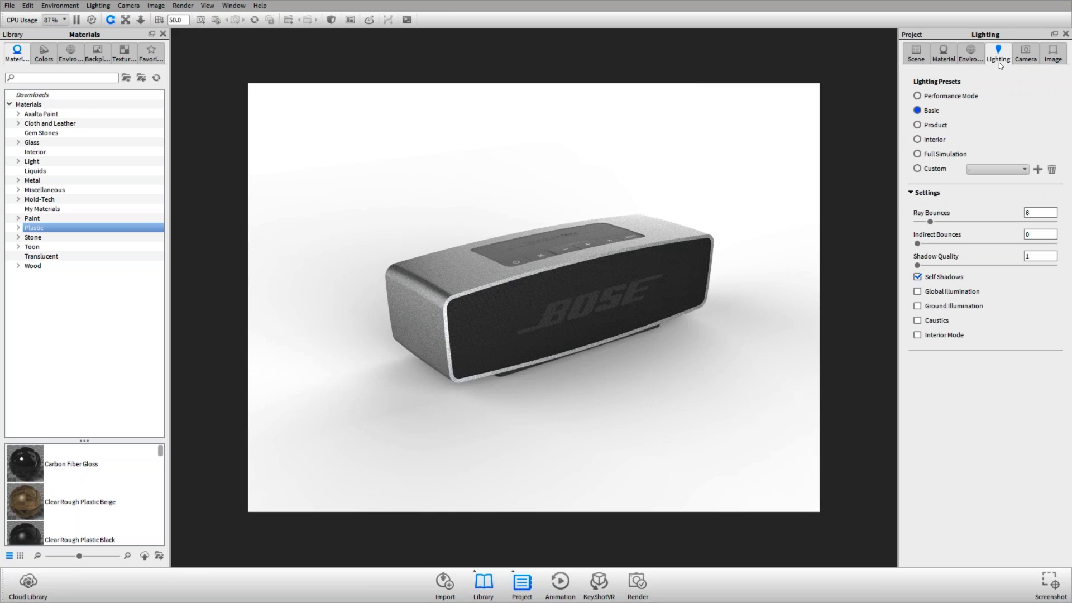
pyautogui.click(974, 55)
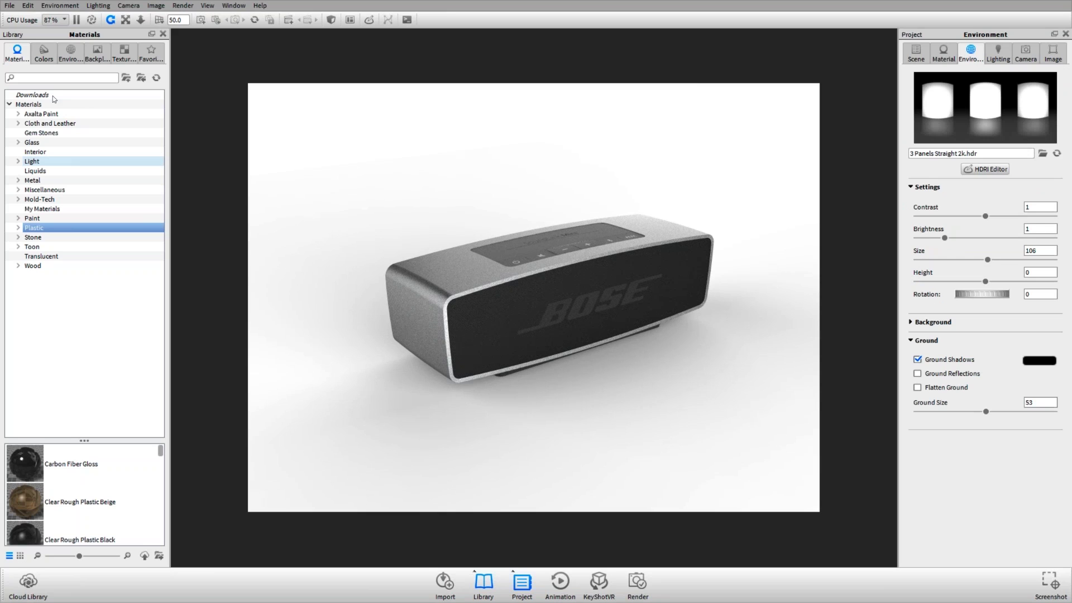
pyautogui.click(69, 51)
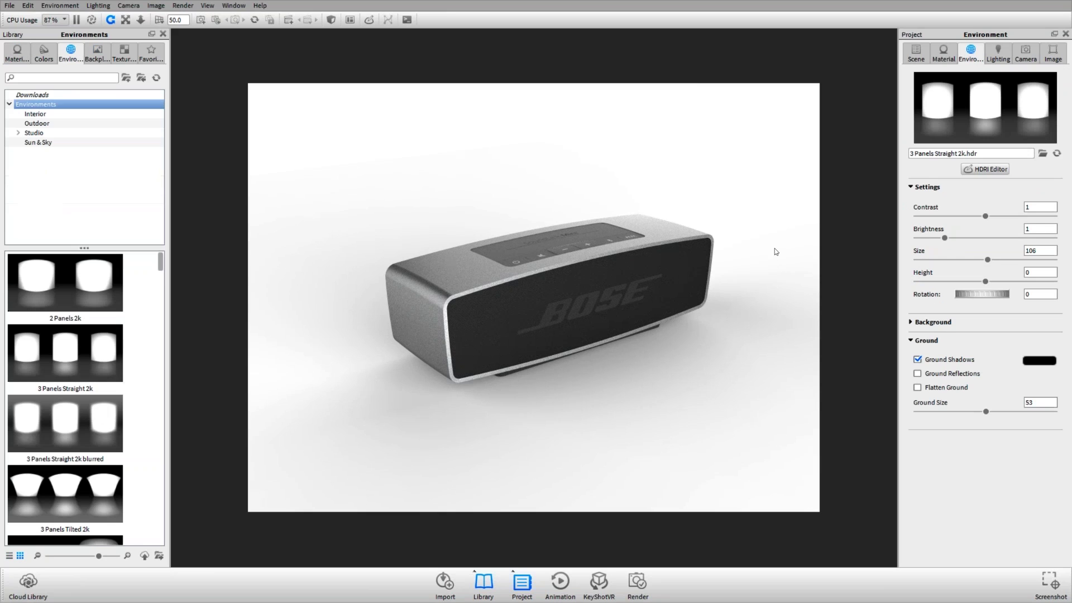
pyautogui.click(927, 342)
pyautogui.click(932, 322)
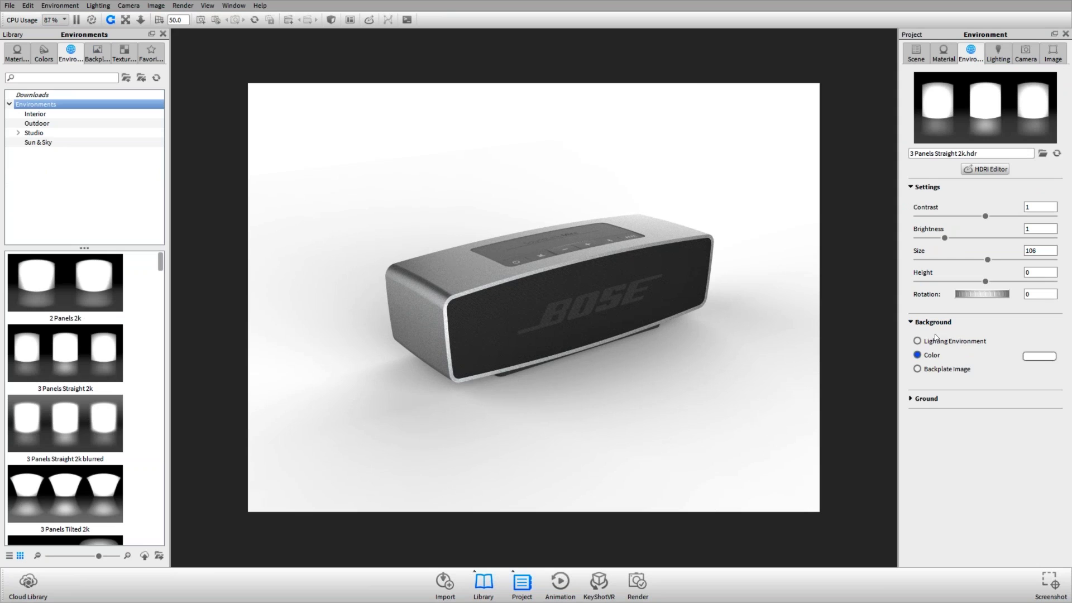
# - Preview the speaker against the Lighting Environment background from several angles and return the background to Color
pyautogui.moveTo(510, 321); pyautogui.dragTo(607, 347)
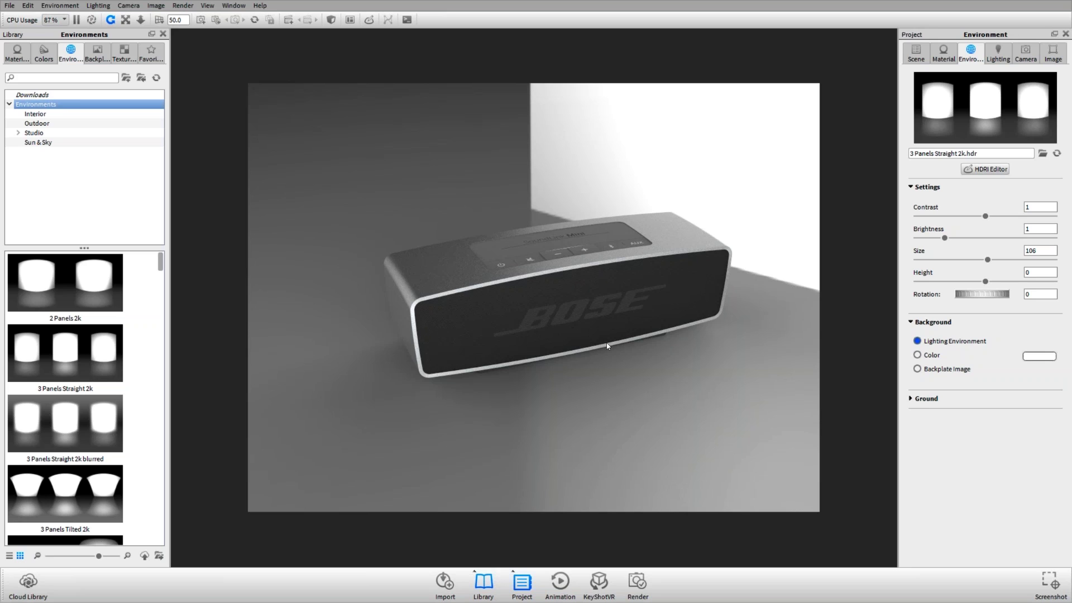
pyautogui.moveTo(595, 301); pyautogui.dragTo(482, 350)
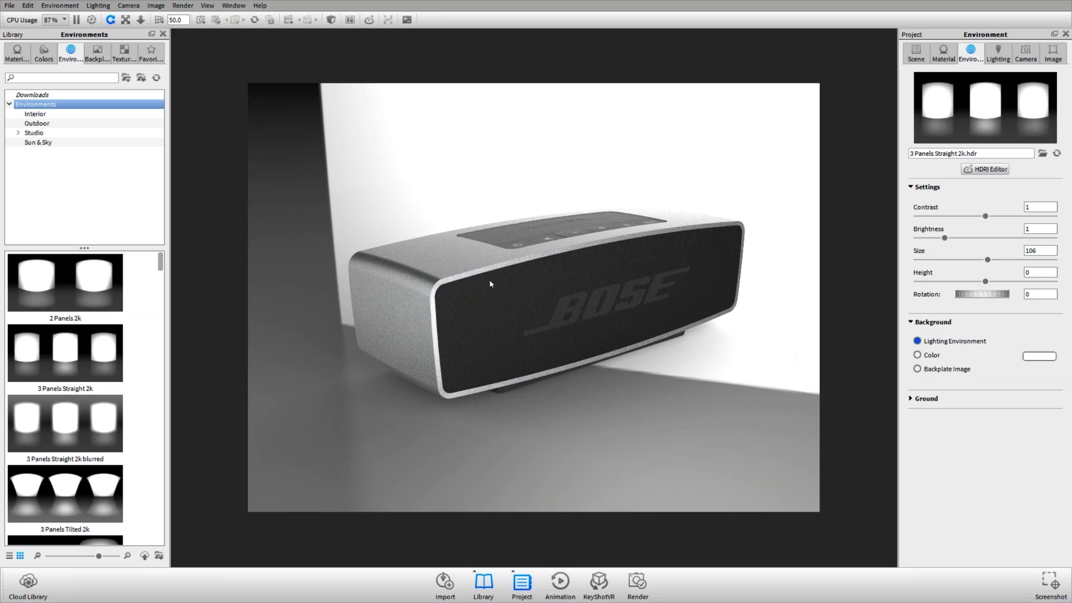
pyautogui.moveTo(490, 284); pyautogui.dragTo(560, 345)
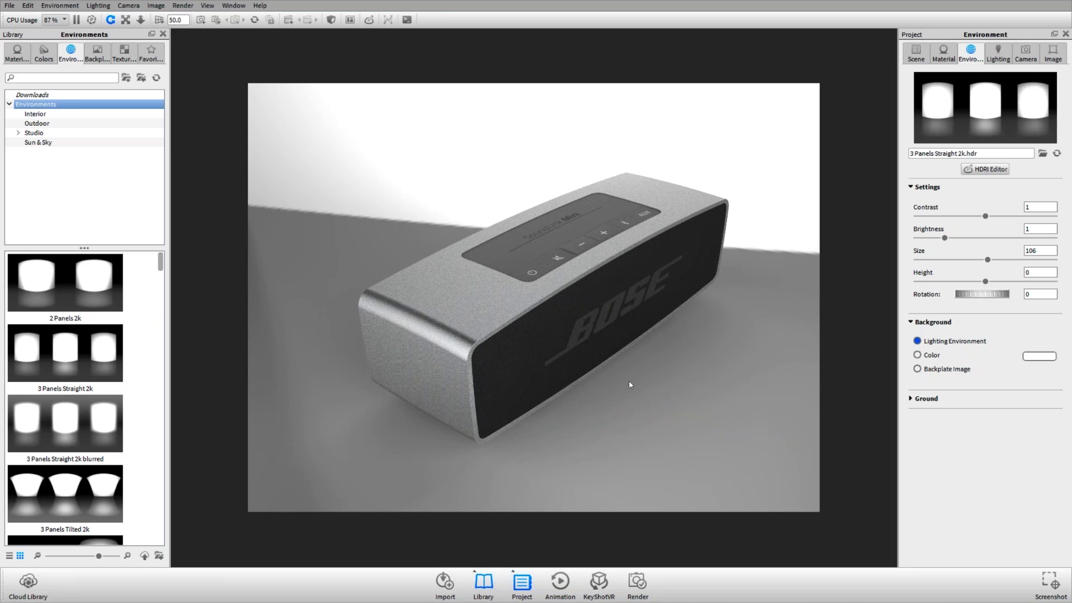
pyautogui.moveTo(629, 354); pyautogui.dragTo(639, 320)
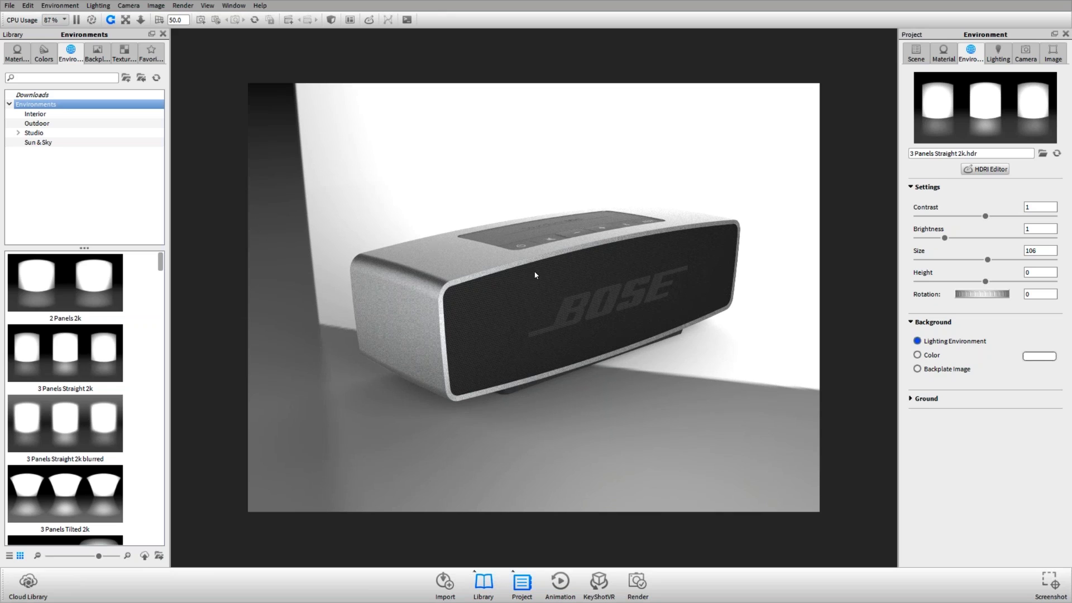
pyautogui.click(938, 358)
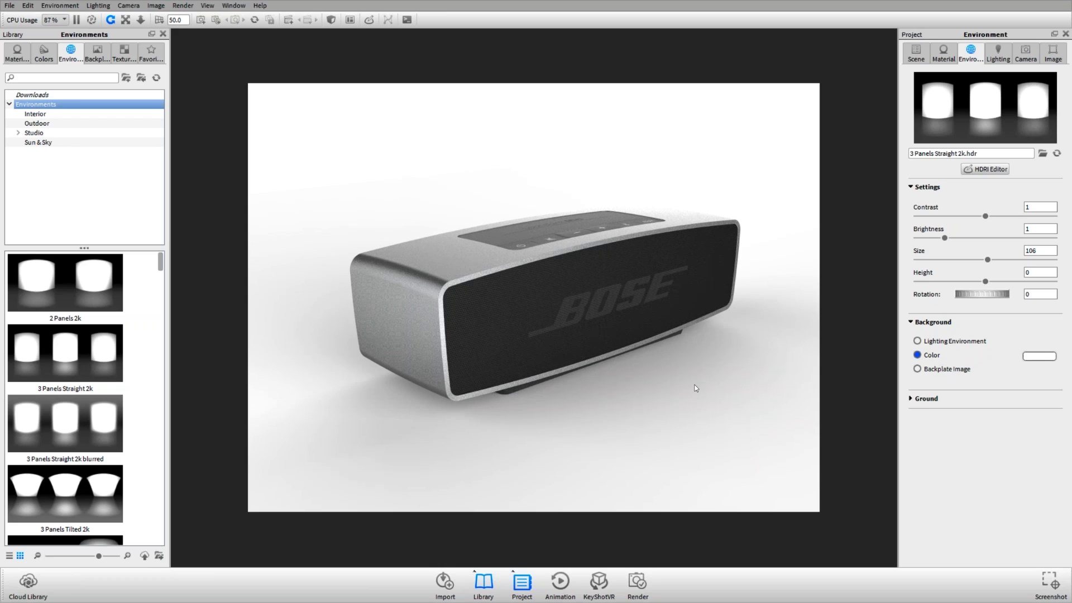
# - Review the lighting presets together with the detailed lighting settings
pyautogui.click(1003, 56)
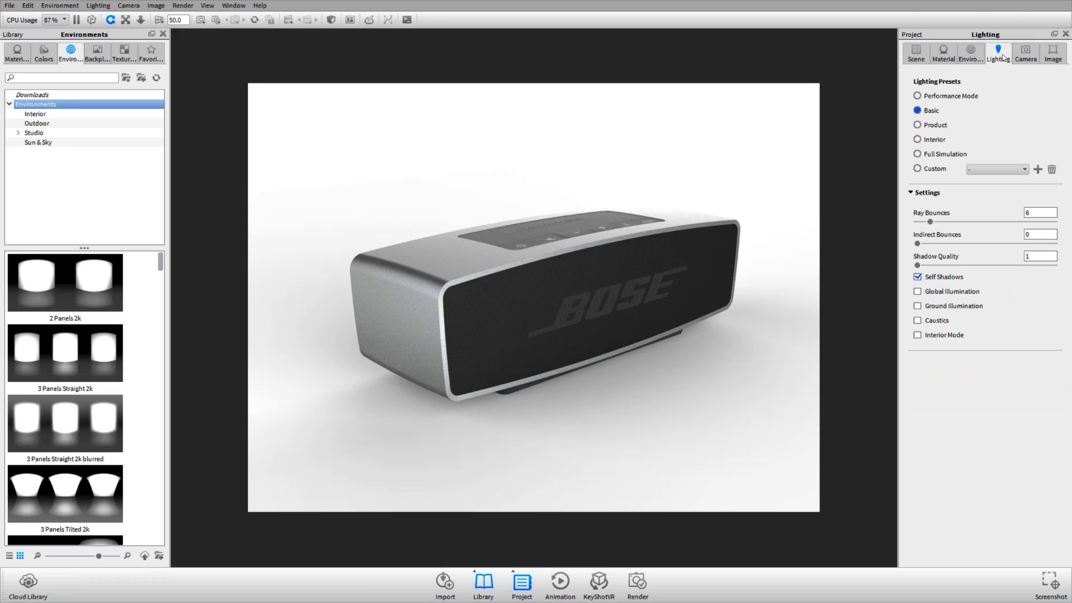
pyautogui.click(927, 193)
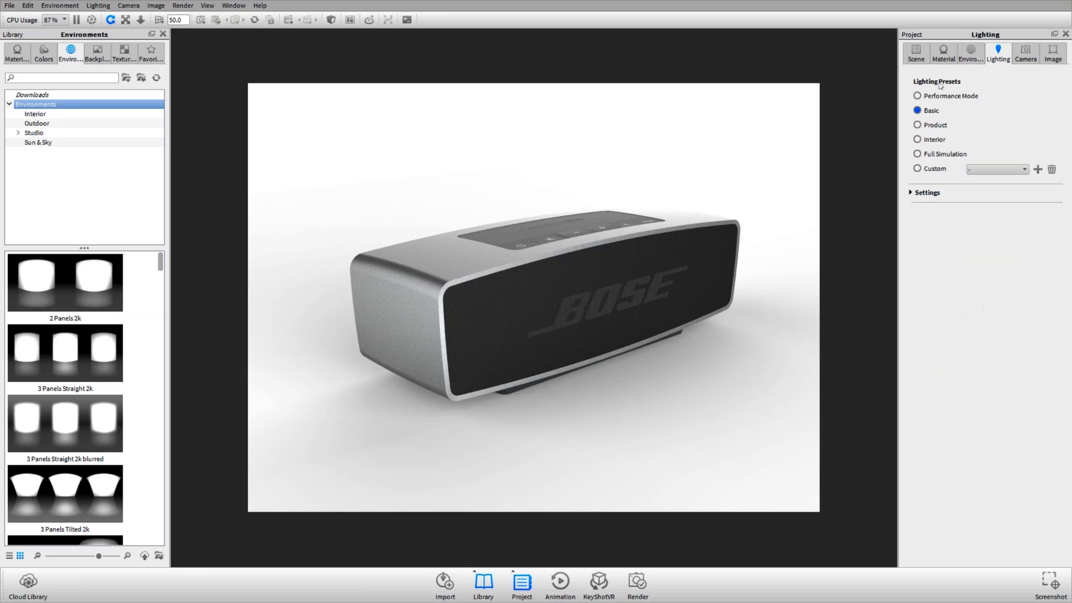
pyautogui.click(935, 194)
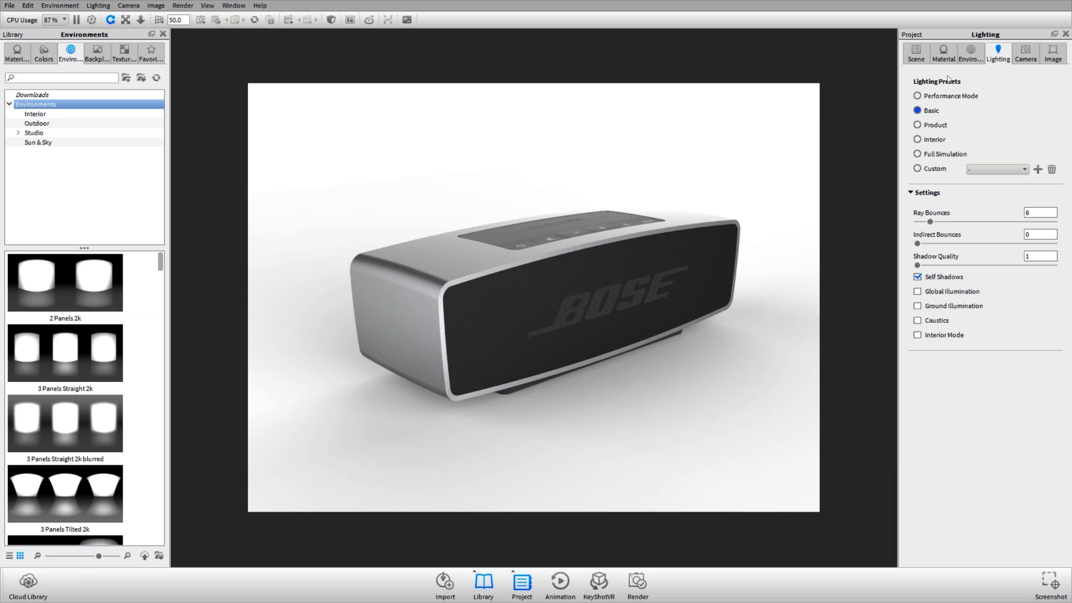
# - Compare the Lighting Environment background, set the background to a solid mid-gray color, and expand the ground settings
pyautogui.click(974, 53)
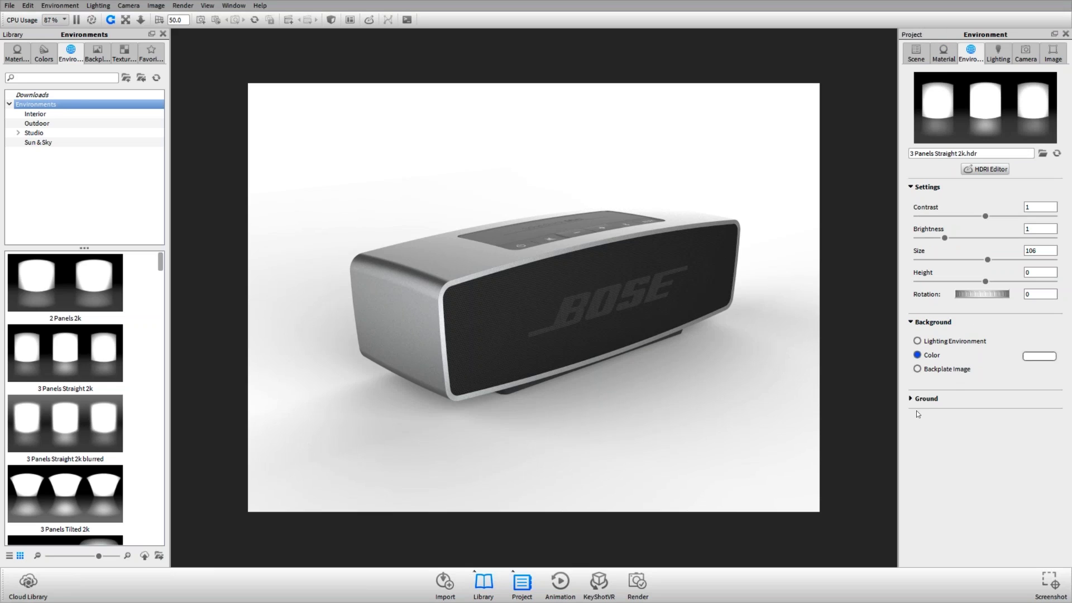
pyautogui.click(930, 342)
pyautogui.moveTo(652, 383); pyautogui.dragTo(589, 313)
pyautogui.click(917, 355)
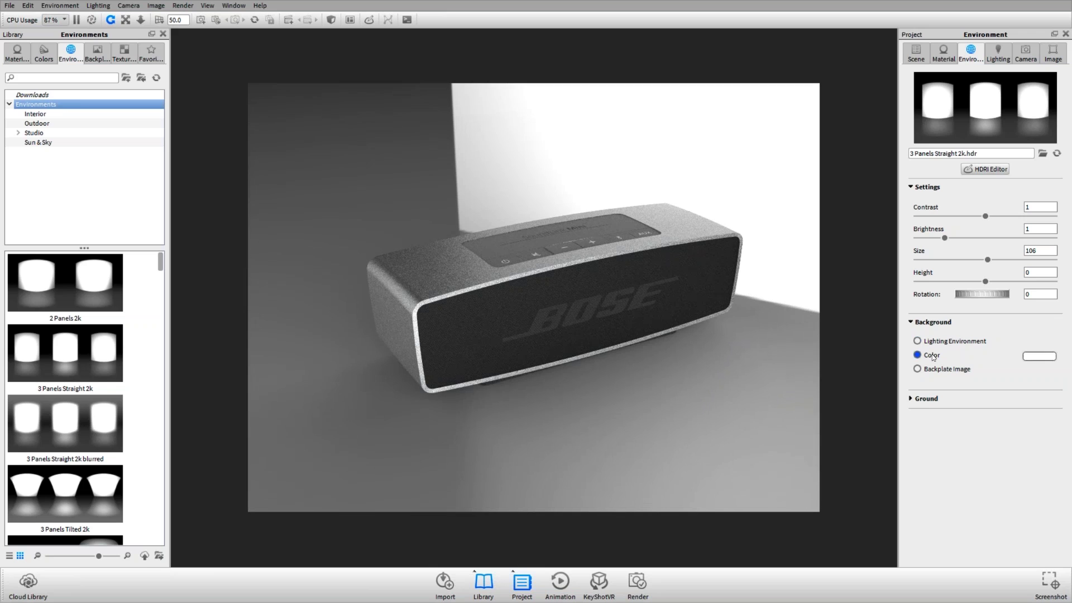
pyautogui.click(1039, 356)
pyautogui.moveTo(940, 260); pyautogui.dragTo(927, 275)
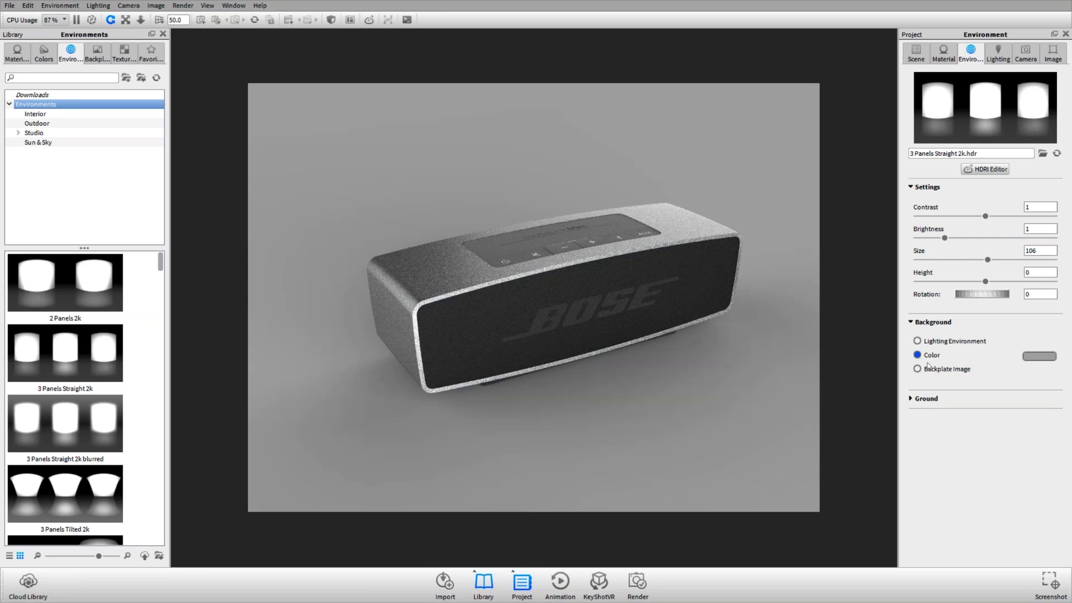
pyautogui.click(925, 398)
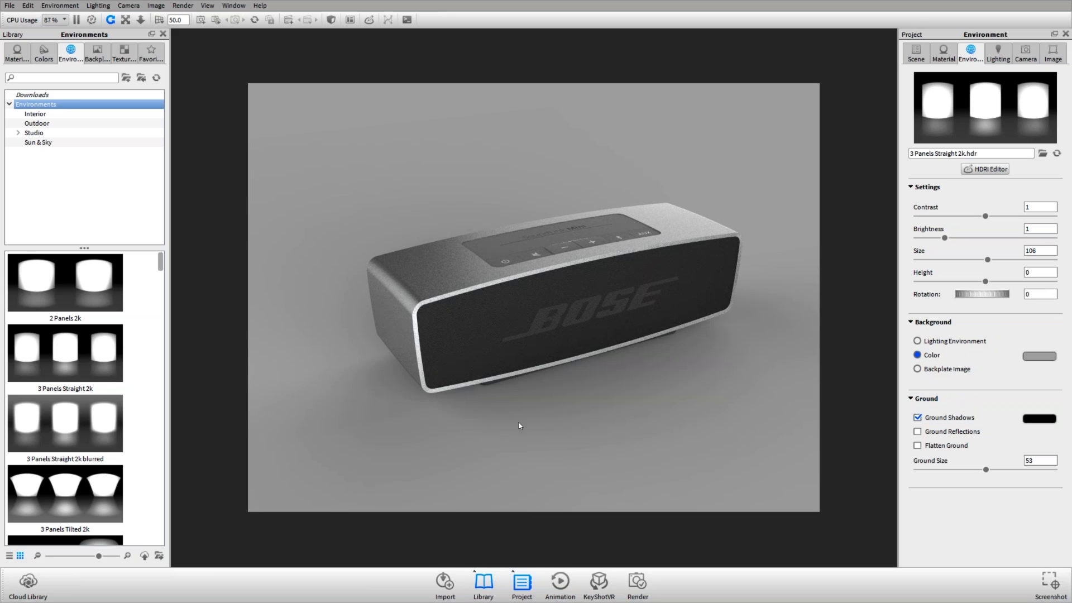
# - Check how the SoundMiniLinkBOSE v1 model sits on the ground, examine its position settings, and return to the environment settings
pyautogui.moveTo(520, 426); pyautogui.dragTo(595, 303)
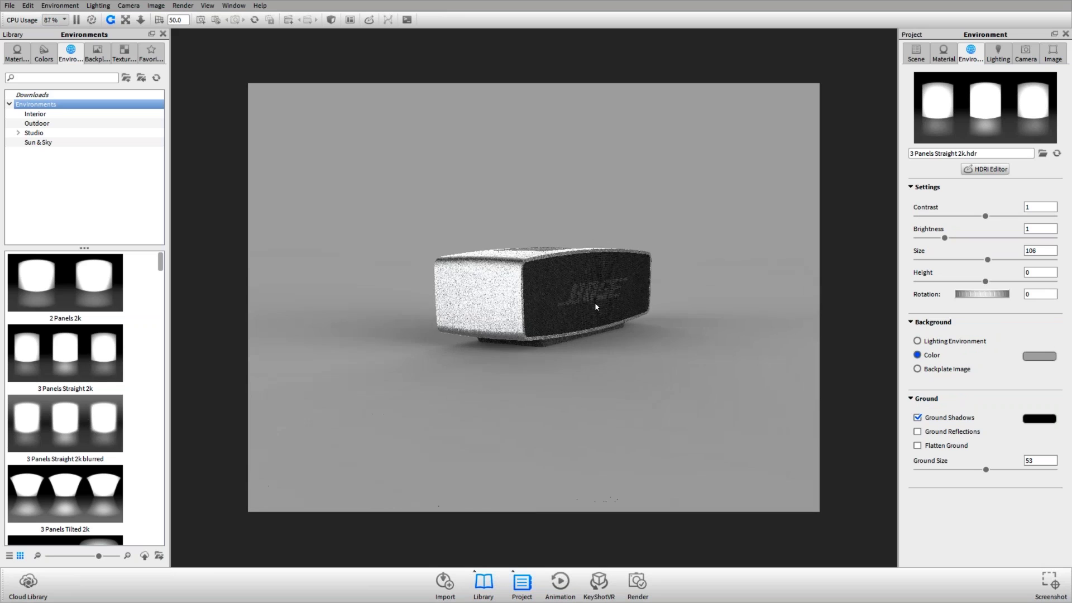
pyautogui.click(919, 51)
pyautogui.click(952, 113)
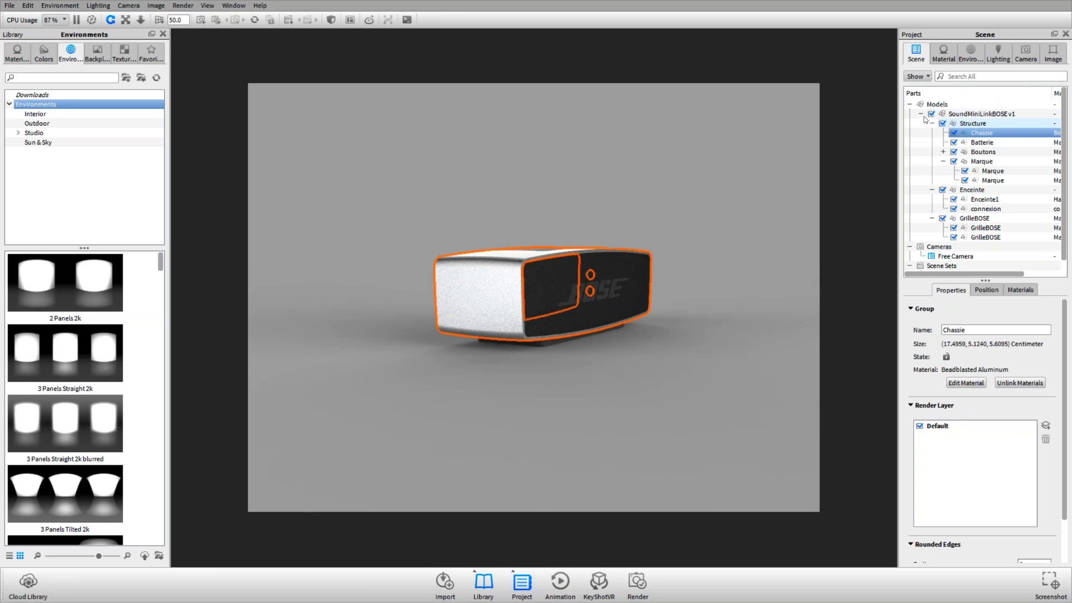
pyautogui.click(920, 113)
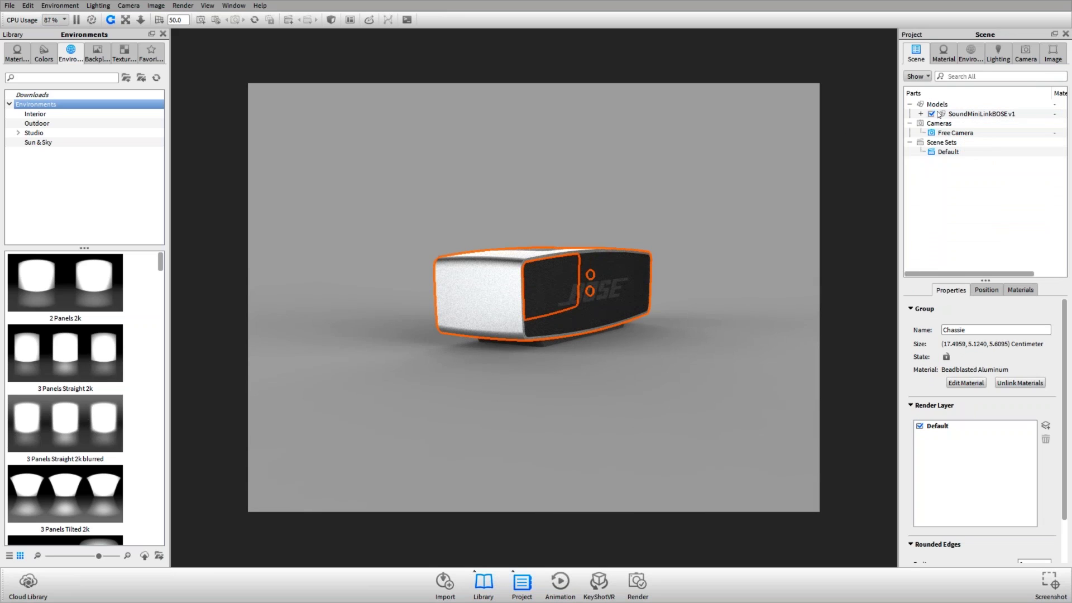
pyautogui.click(989, 290)
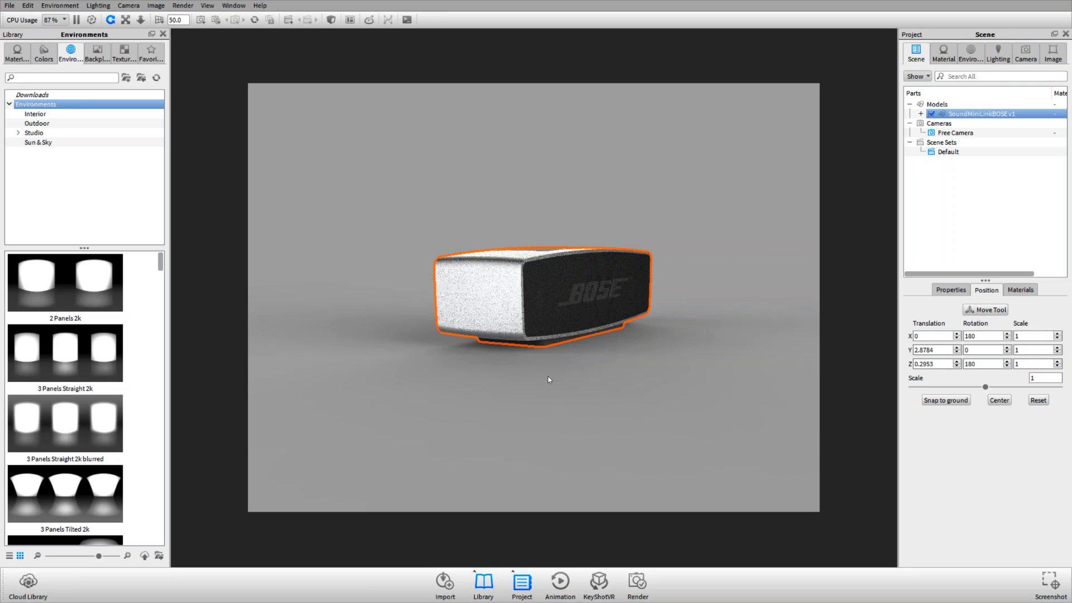
pyautogui.moveTo(547, 376); pyautogui.dragTo(561, 409)
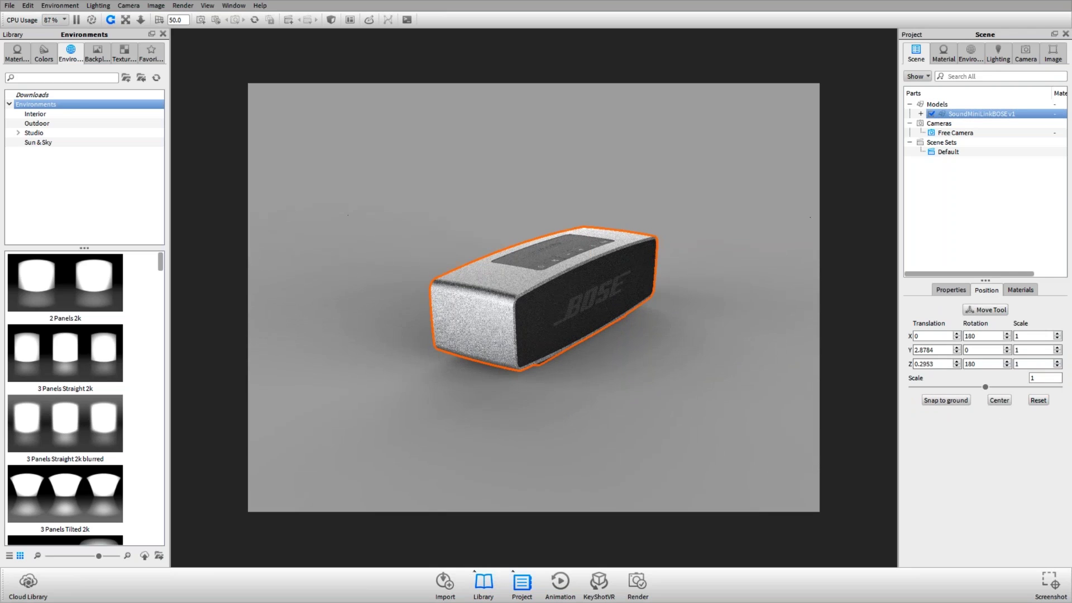
pyautogui.doubleClick(500, 393)
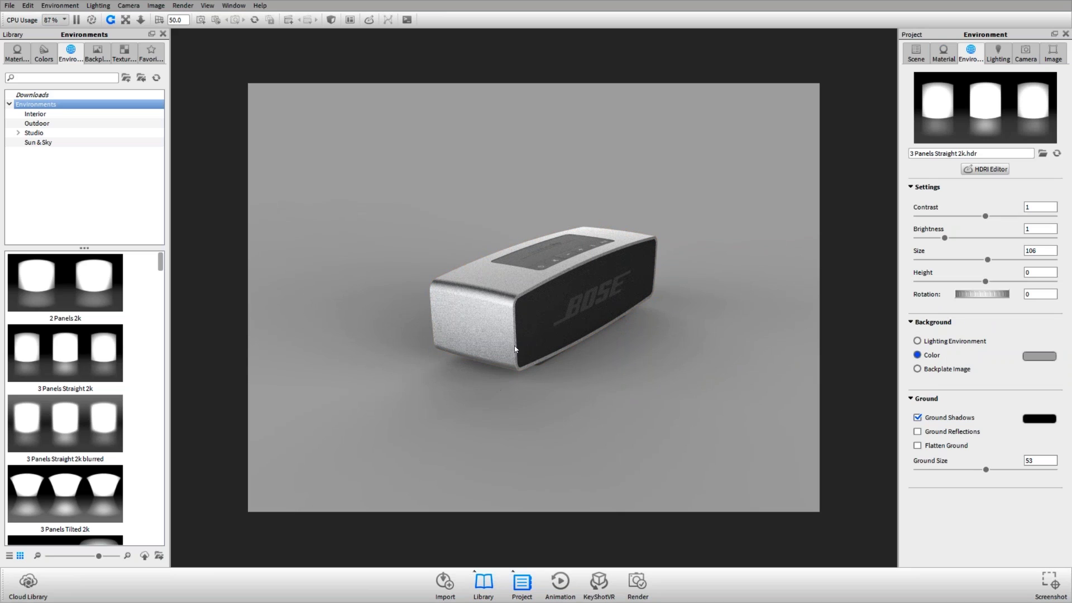
# - Compare the speaker with ground shadows off and on, viewing it from different angles
pyautogui.moveTo(515, 349); pyautogui.dragTo(689, 317)
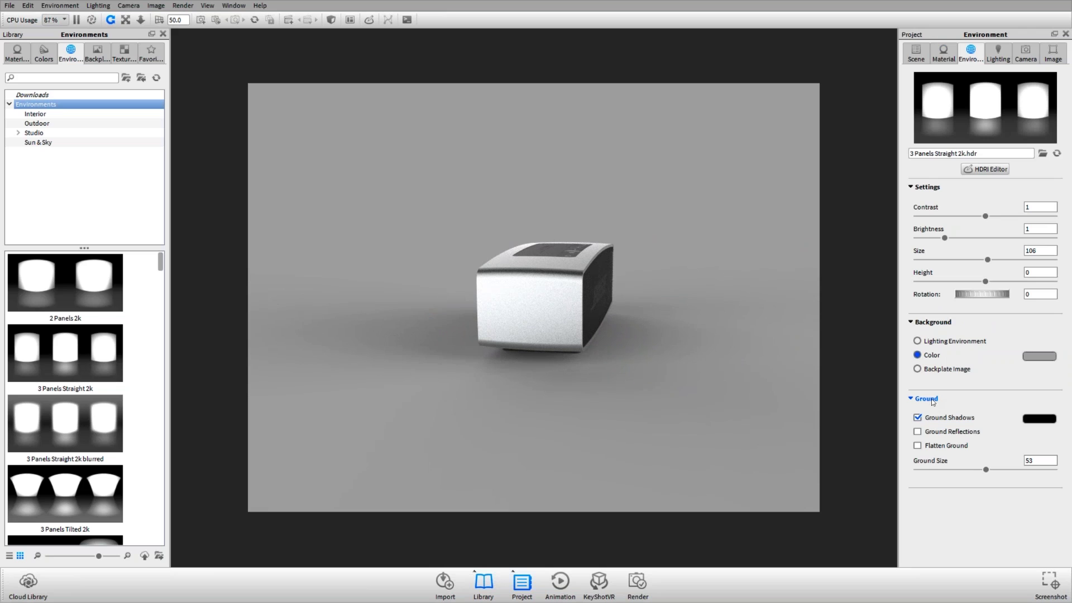
pyautogui.click(937, 422)
pyautogui.click(933, 420)
pyautogui.moveTo(570, 369); pyautogui.dragTo(642, 385)
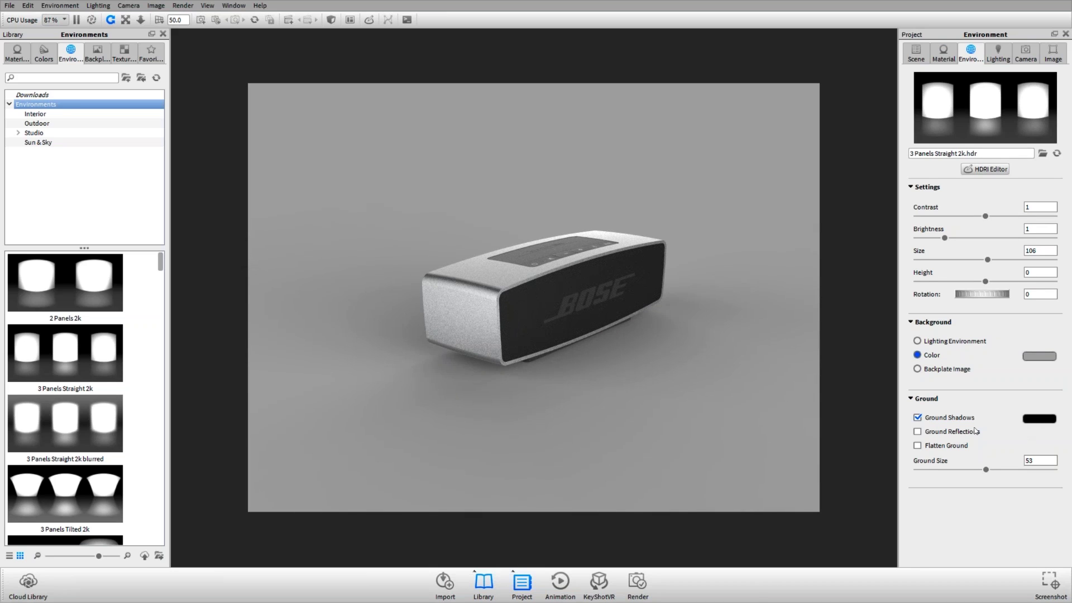
# - Enable ground reflections and inspect the speaker's reflection from several angles
pyautogui.click(917, 431)
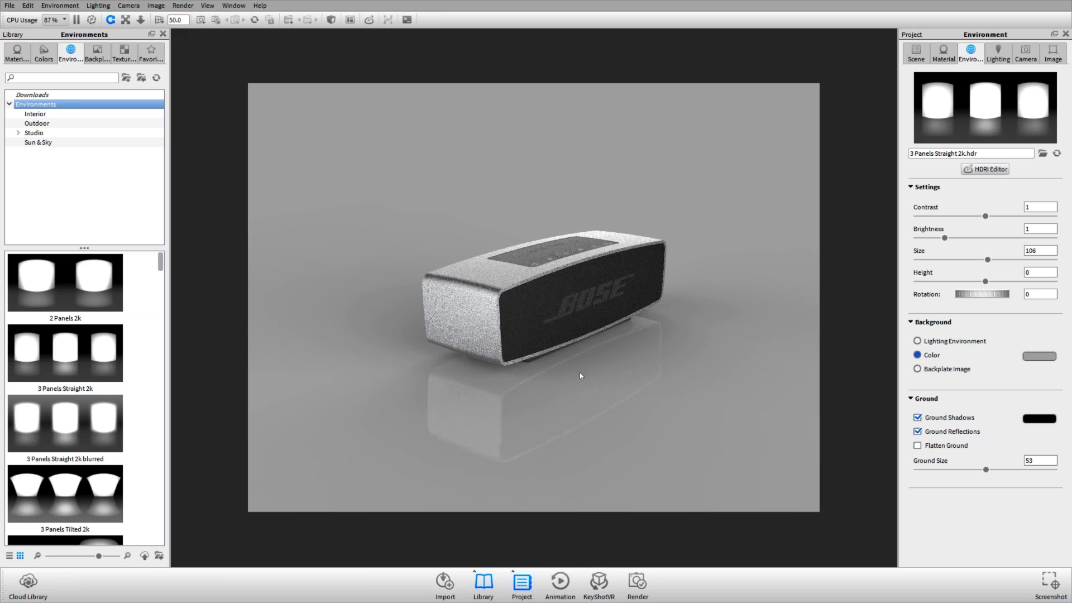
pyautogui.moveTo(579, 373); pyautogui.dragTo(580, 346)
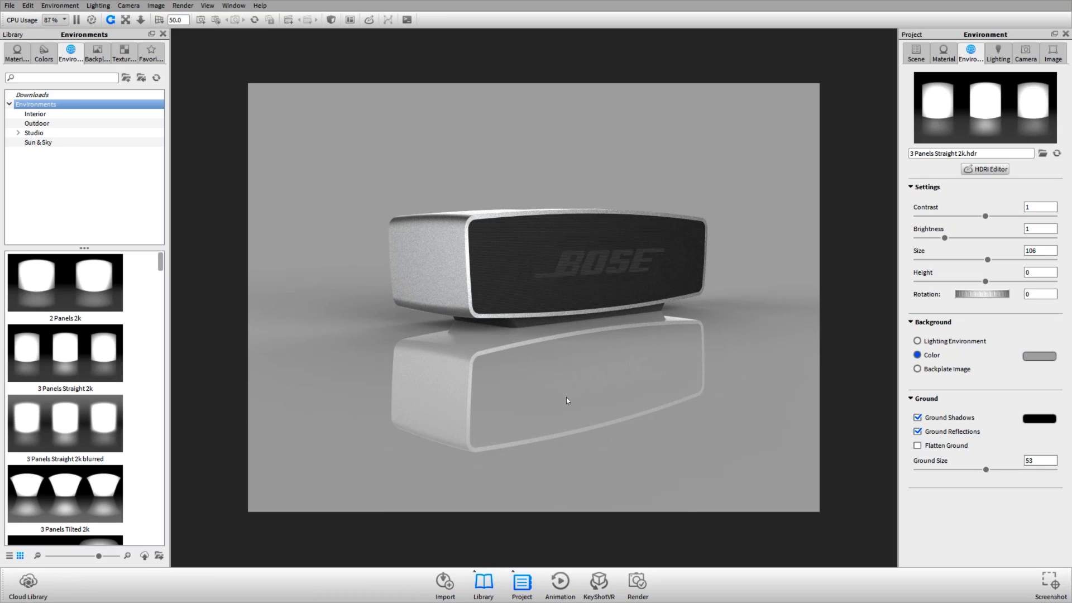
pyautogui.moveTo(698, 348); pyautogui.dragTo(534, 382)
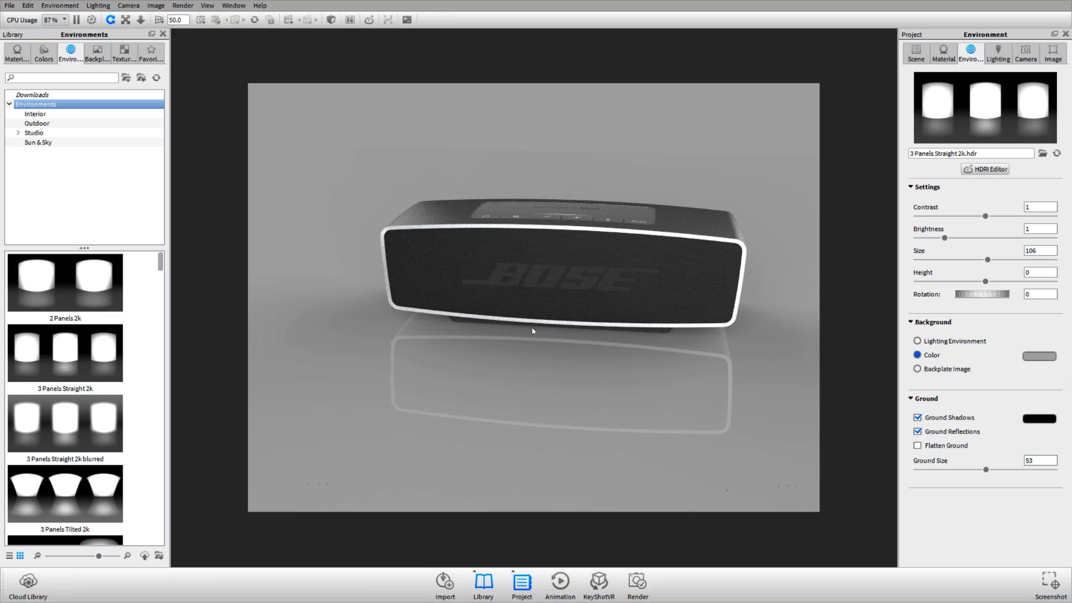
pyautogui.moveTo(531, 327); pyautogui.dragTo(645, 321)
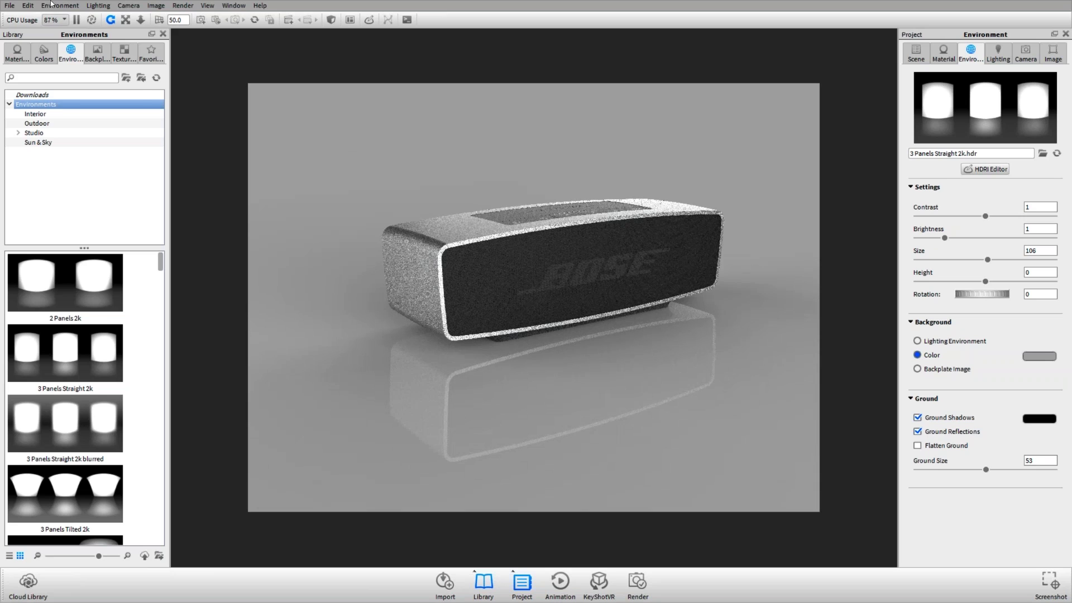
pyautogui.click(28, 6)
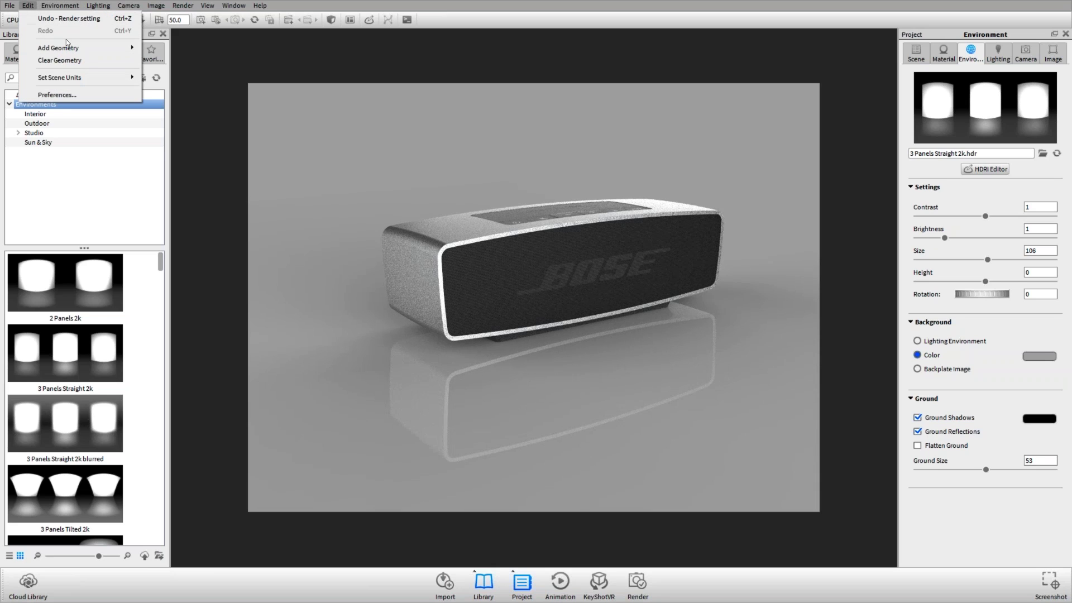
pyautogui.moveTo(111, 48)
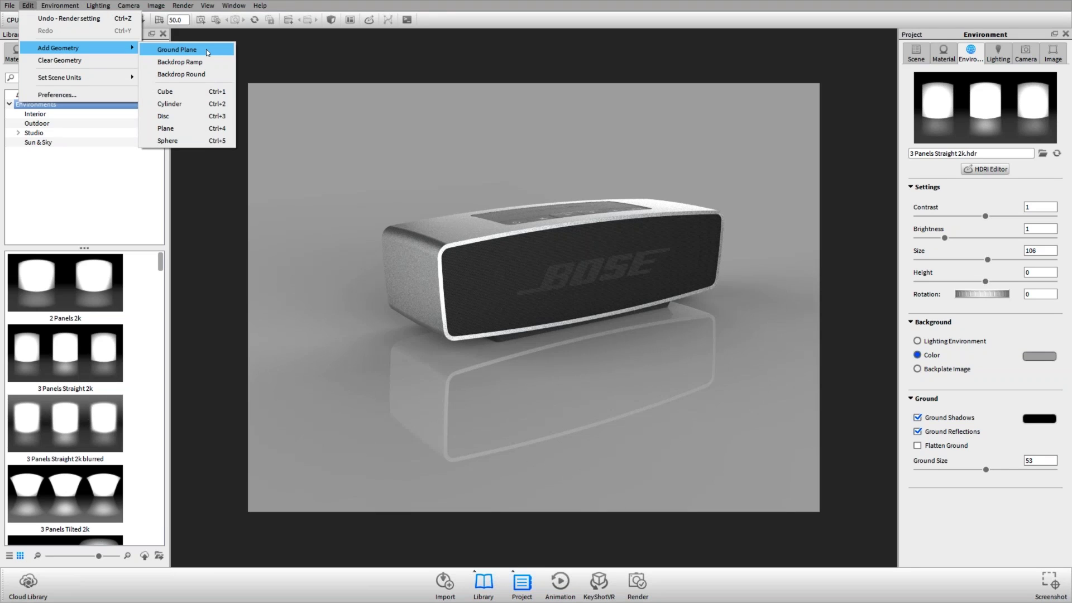
pyautogui.click(292, 49)
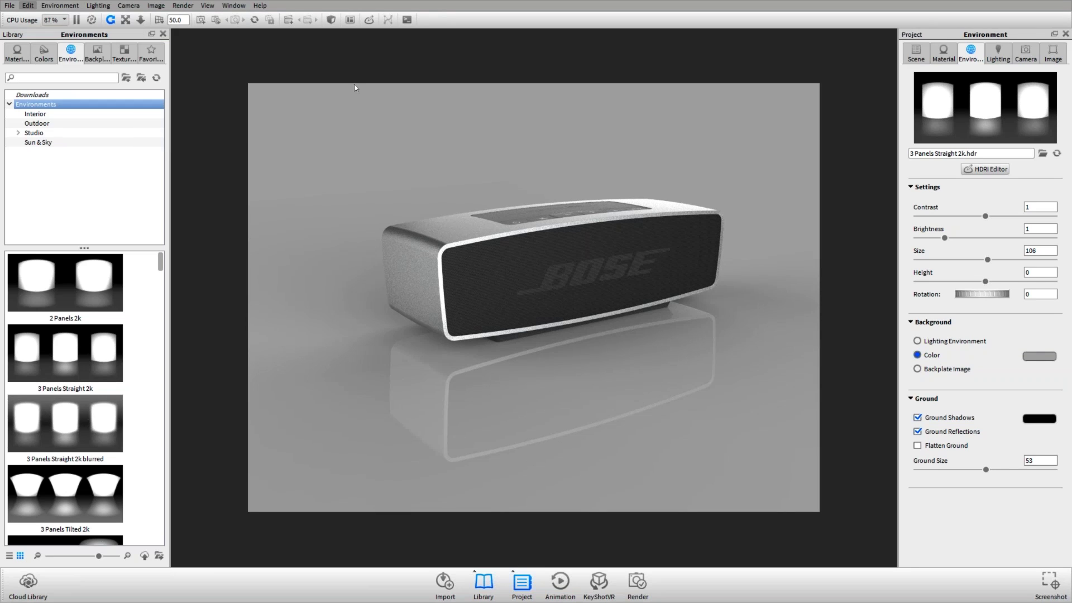
# - Turn off both ground shadows and ground reflections for the environment
pyautogui.click(930, 417)
pyautogui.click(929, 431)
pyautogui.moveTo(688, 421); pyautogui.dragTo(603, 363)
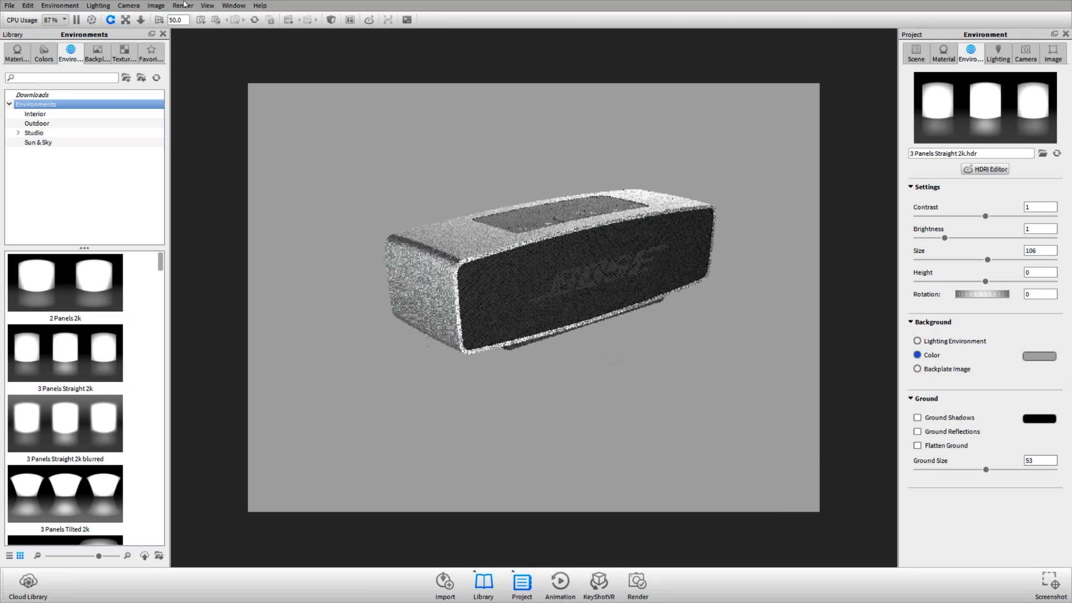
# - Add a Ground Plane to the scene beneath the speaker
pyautogui.click(27, 5)
pyautogui.moveTo(84, 48)
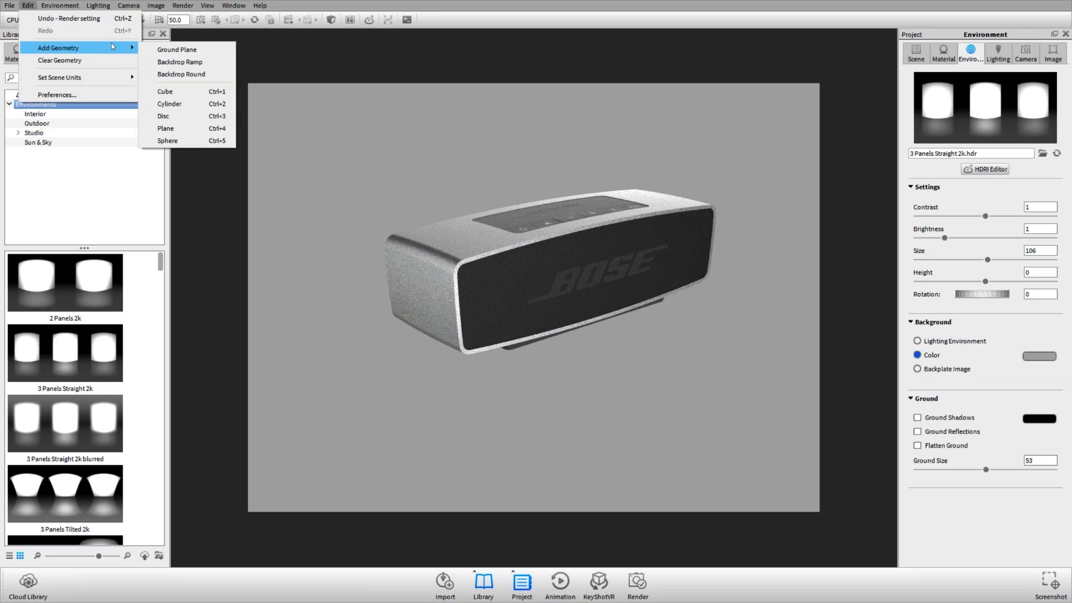
pyautogui.click(186, 53)
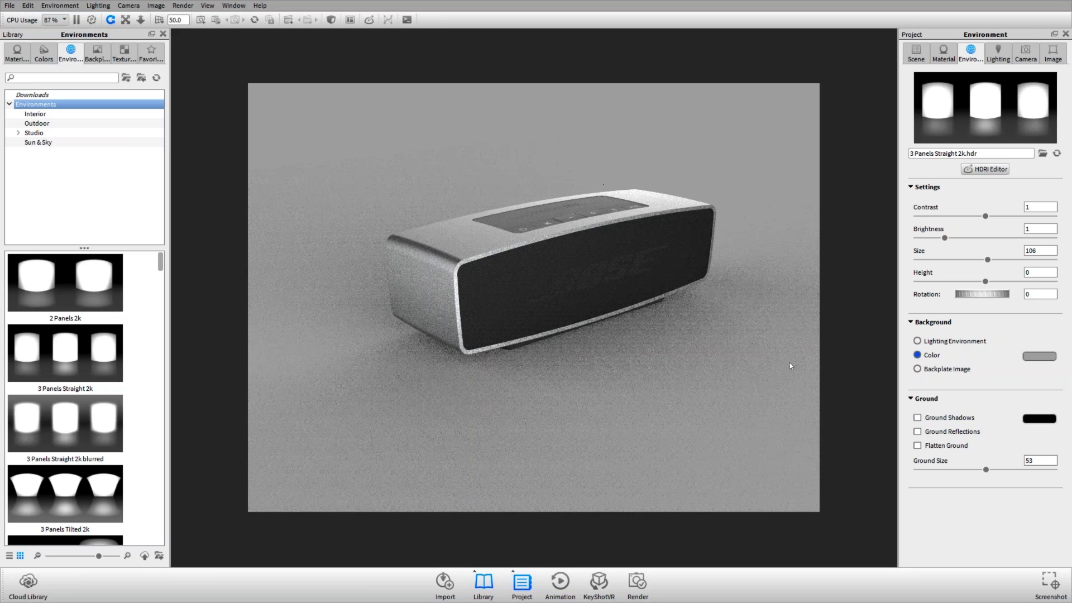
# - Select the Ground plane among the scene's models and examine its extent around the speaker
pyautogui.click(916, 54)
pyautogui.click(967, 122)
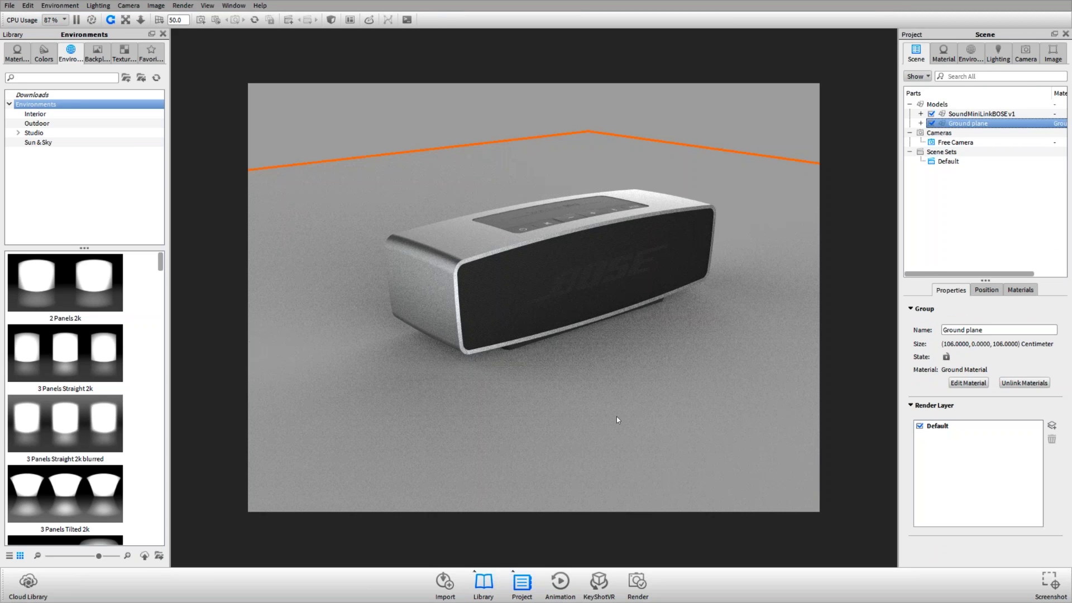
pyautogui.moveTo(646, 413); pyautogui.dragTo(626, 307)
pyautogui.scroll(-5, 531, 431)
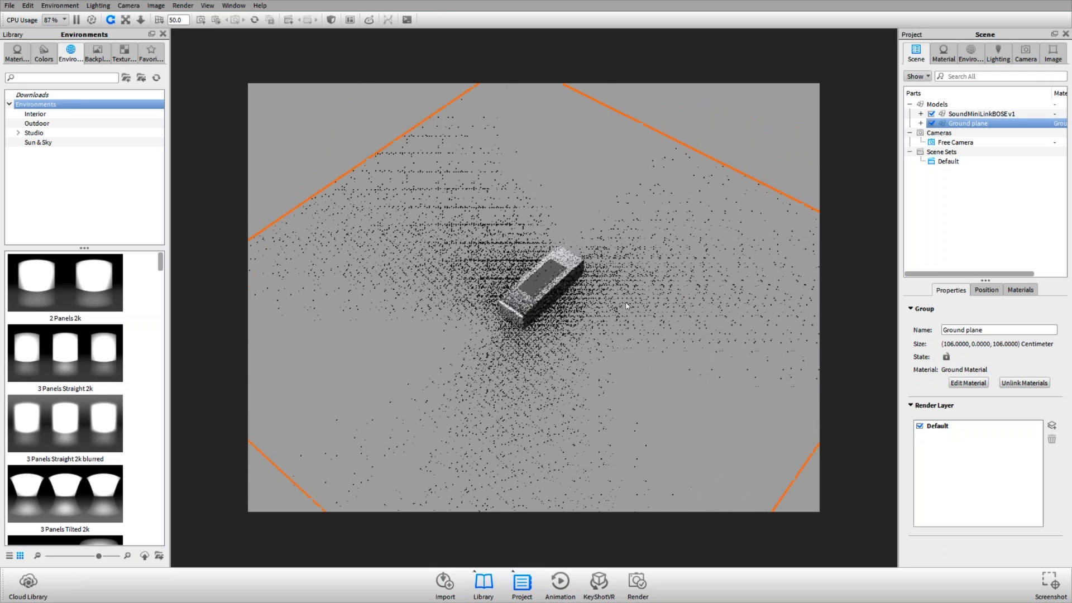
pyautogui.scroll(3, 624, 304)
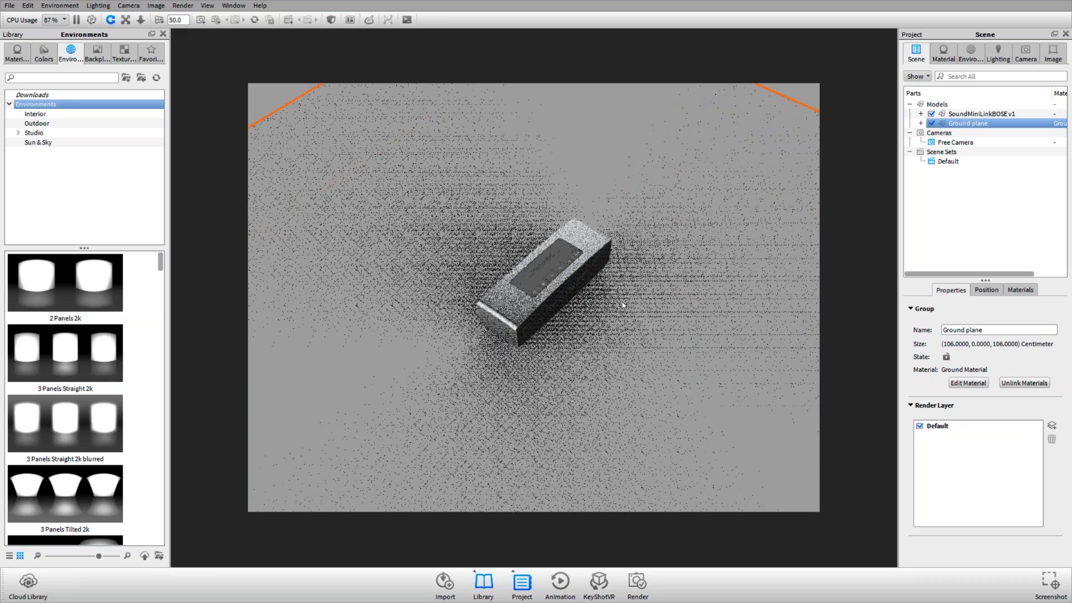
pyautogui.scroll(3, 623, 304)
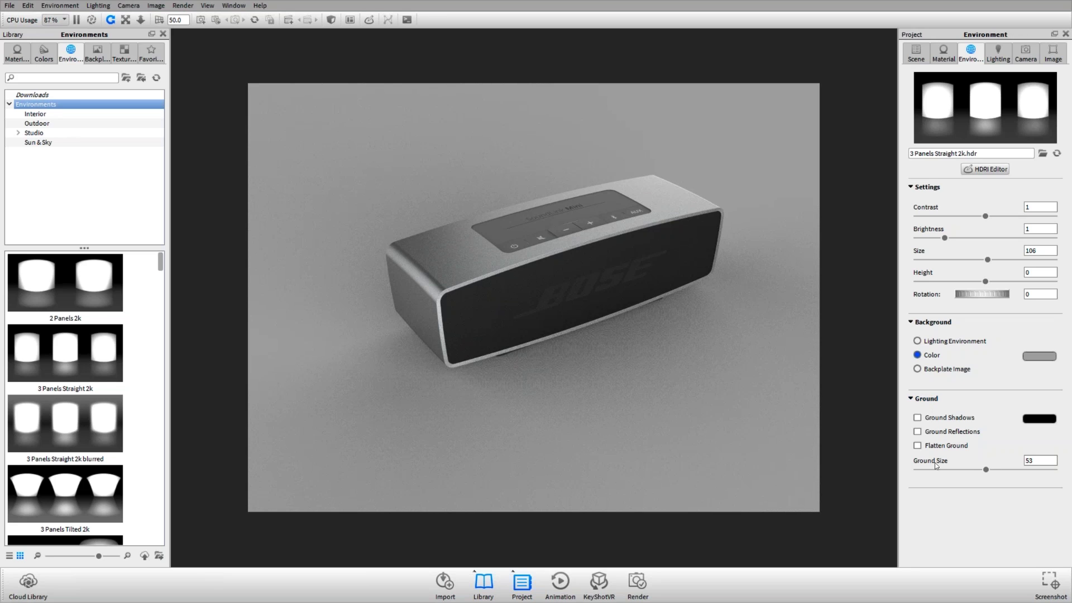
# - Review the environment's ground settings, return to the scene parts and examine the selected Ground plane's full outline
pyautogui.click(926, 399)
pyautogui.click(916, 53)
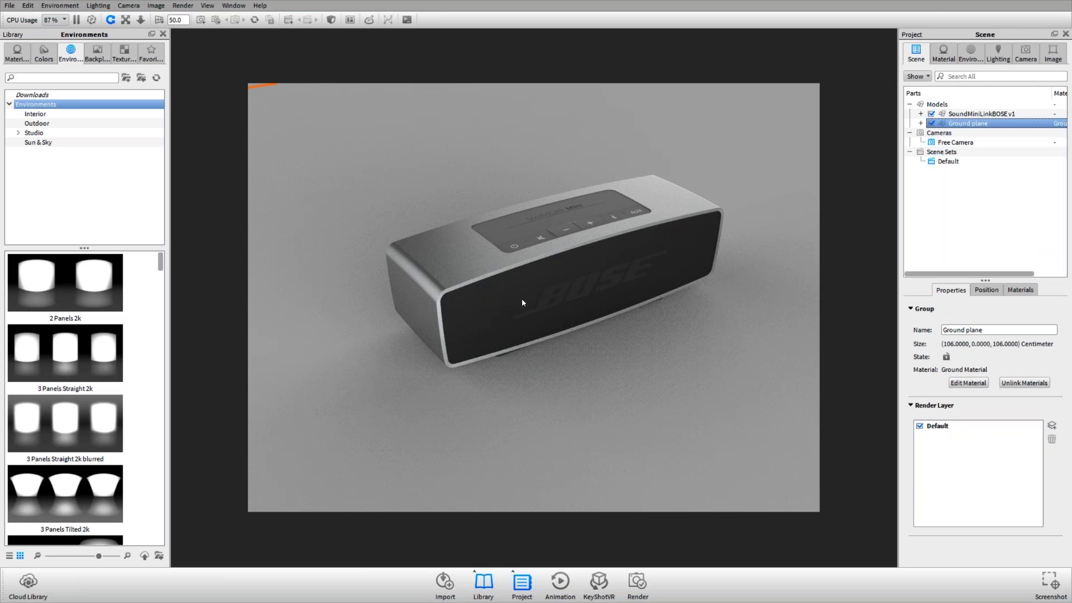
pyautogui.scroll(-5, 521, 302)
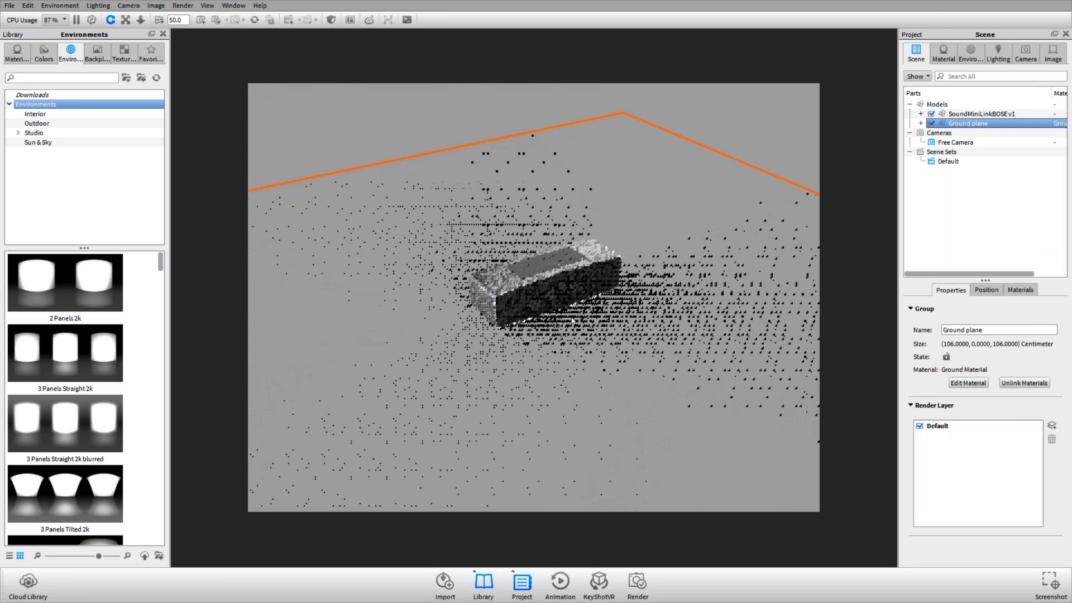
pyautogui.scroll(2, 572, 320)
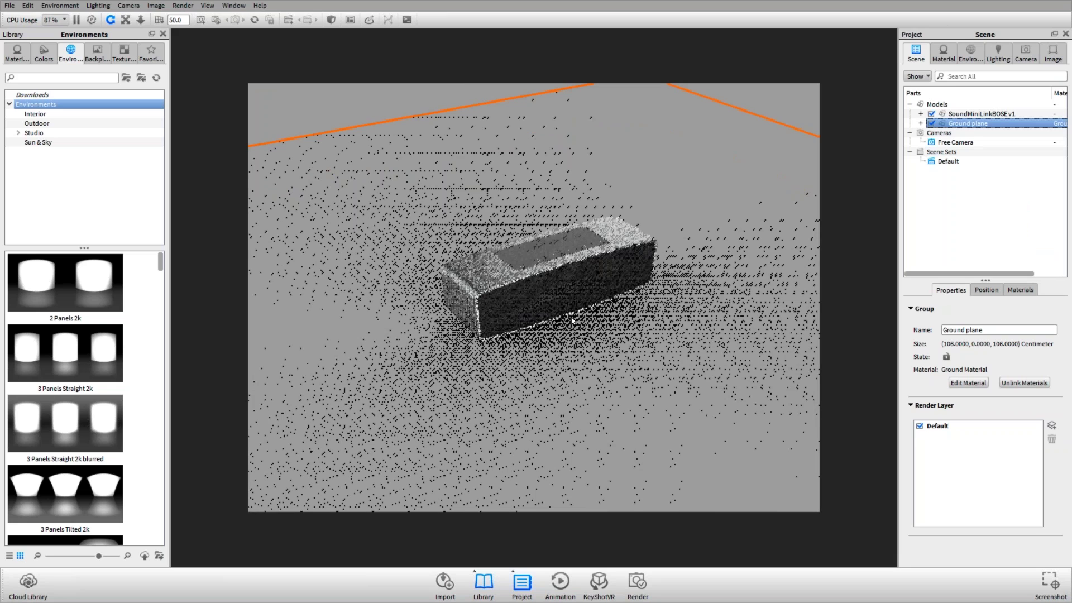
pyautogui.scroll(-6, 572, 320)
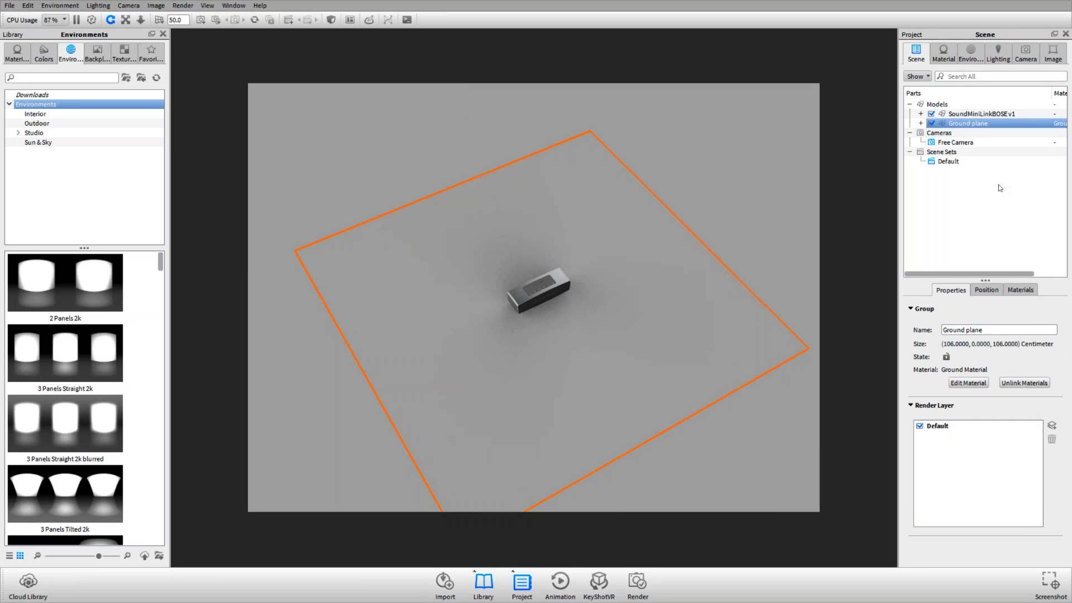
# - Open the ground plane's Ground Material for editing and frame the speaker closely again
pyautogui.click(958, 390)
pyautogui.scroll(3, 563, 319)
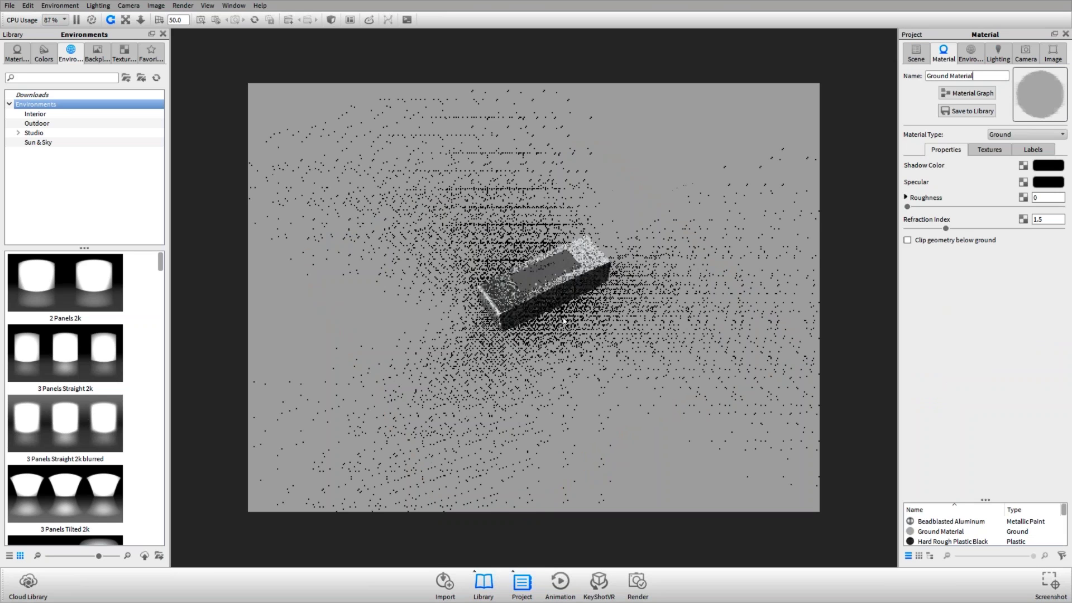
pyautogui.moveTo(564, 321); pyautogui.dragTo(570, 264)
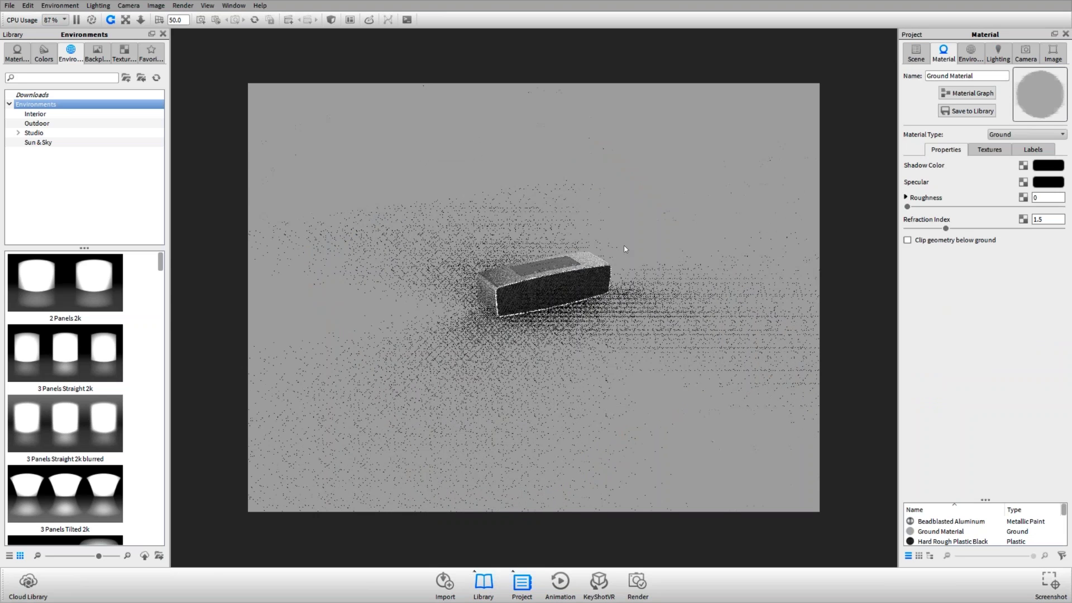
pyautogui.scroll(3, 550, 260)
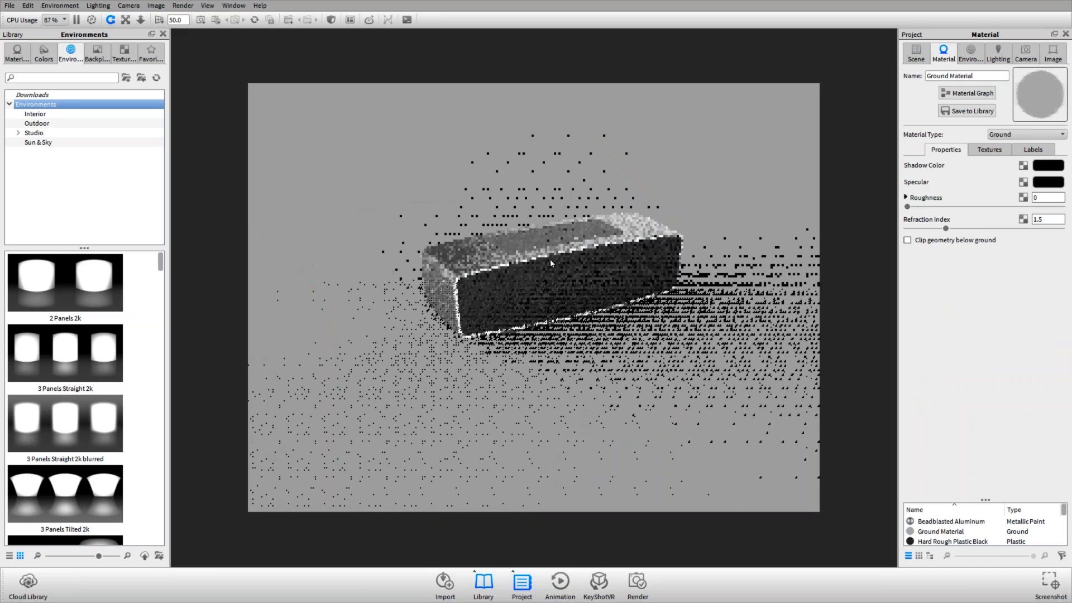
pyautogui.moveTo(551, 259); pyautogui.dragTo(568, 296)
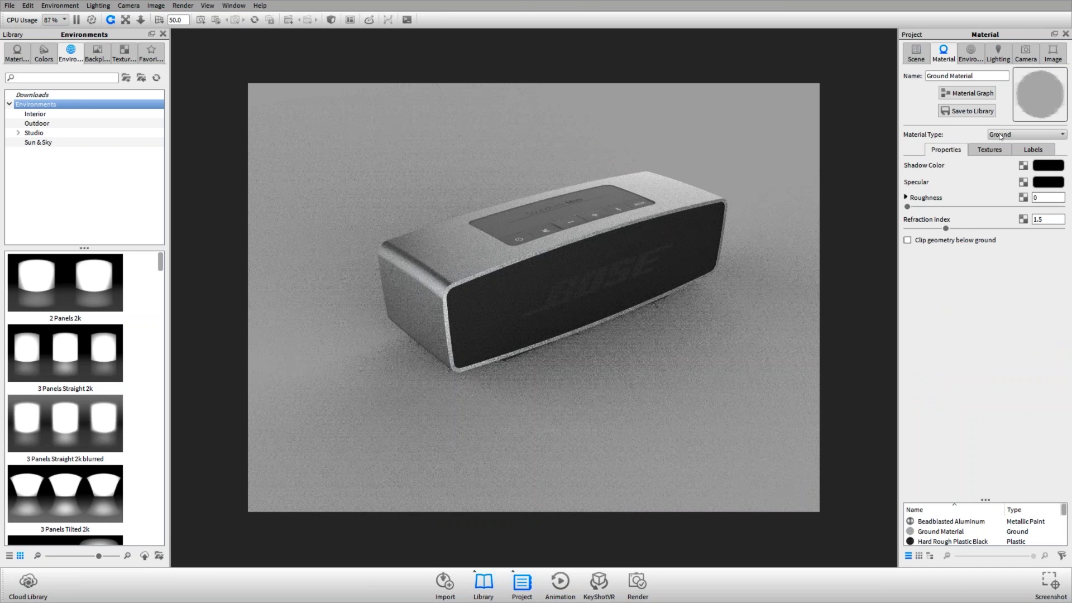
pyautogui.click(32, 6)
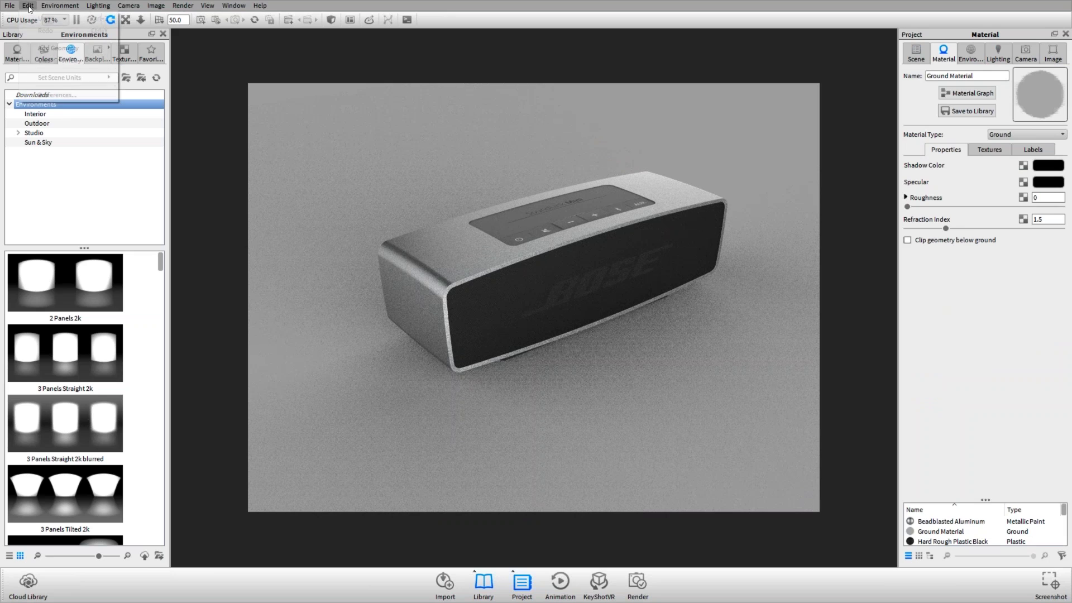
pyautogui.moveTo(61, 48)
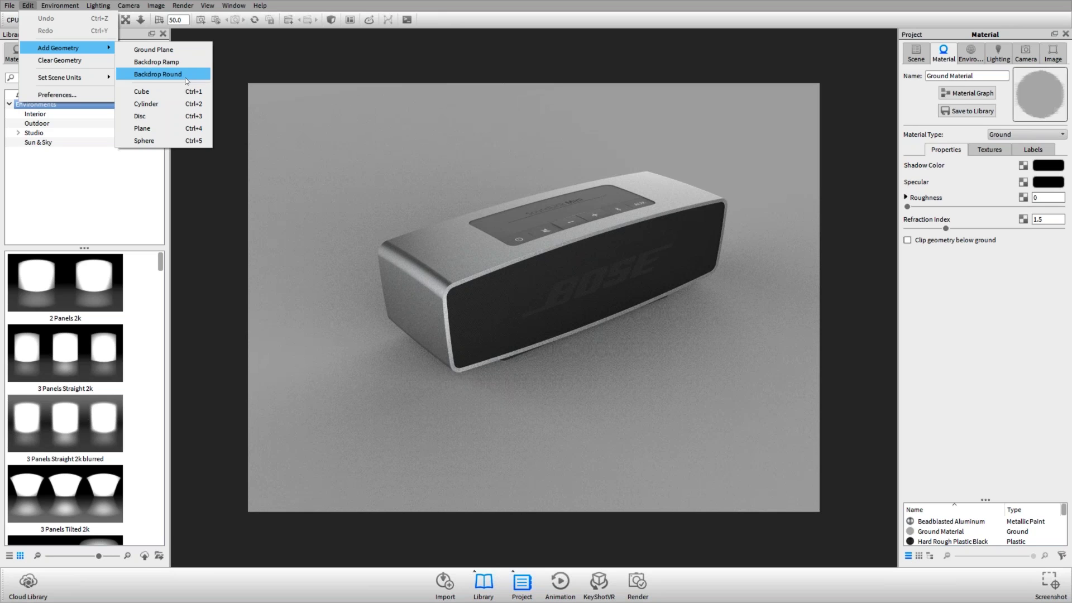
pyautogui.click(679, 129)
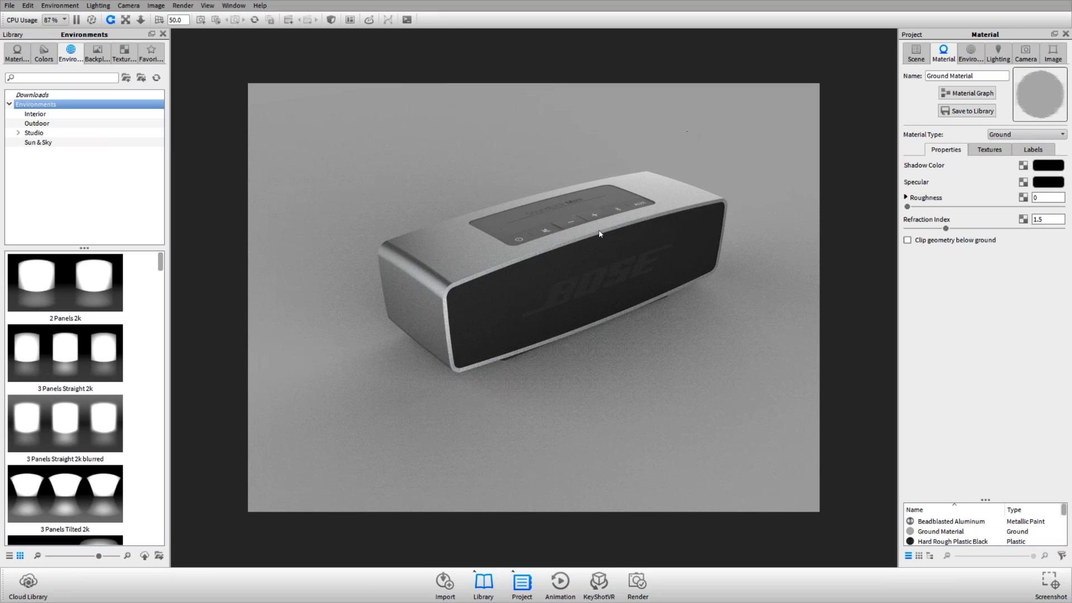
pyautogui.moveTo(599, 234); pyautogui.dragTo(589, 355)
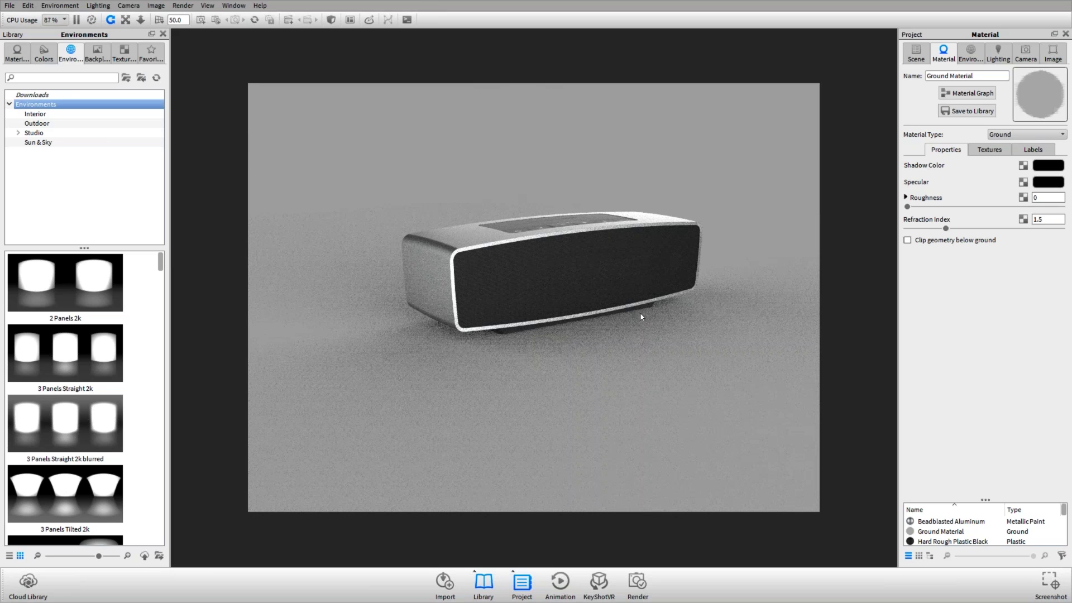
pyautogui.moveTo(641, 317); pyautogui.dragTo(608, 318)
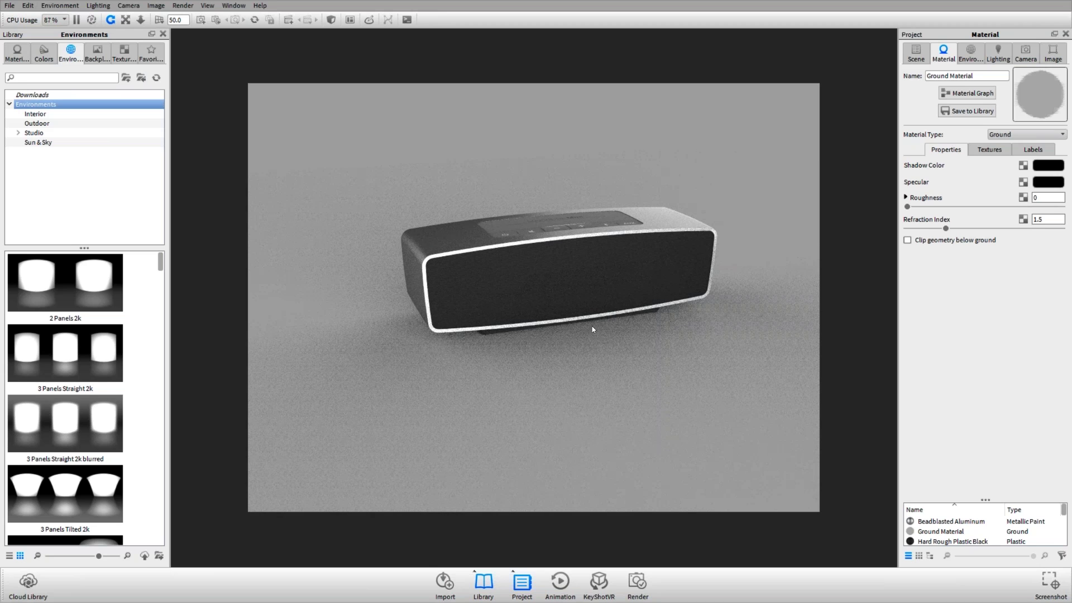
pyautogui.moveTo(592, 329); pyautogui.dragTo(595, 249)
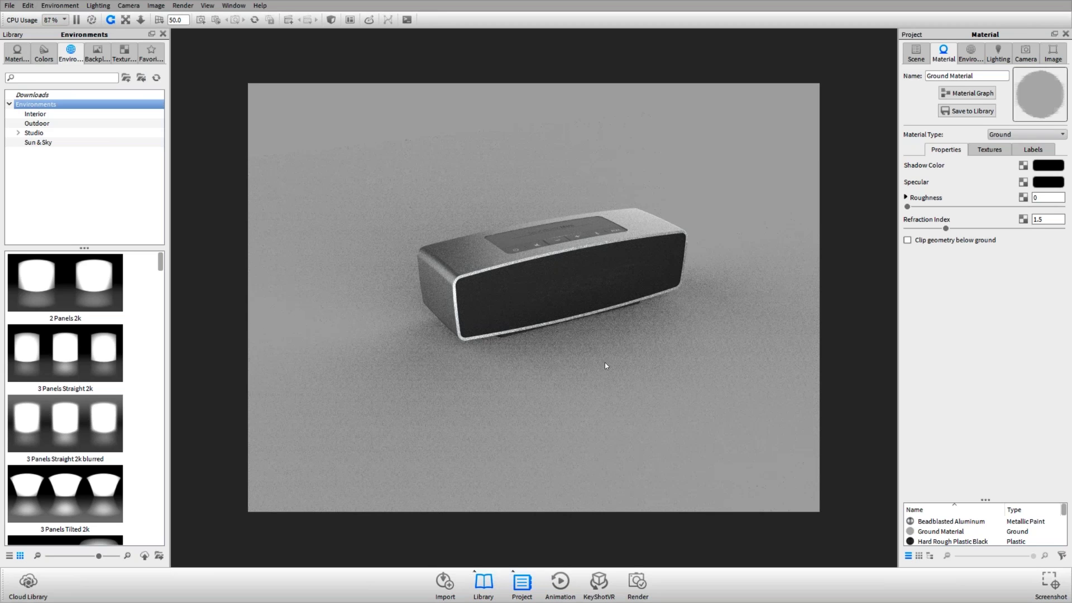
# - Apply the Dosch-Design backplate of a sandy lot with a city skyline and angle the camera so the speaker sits on its ground
pyautogui.click(97, 54)
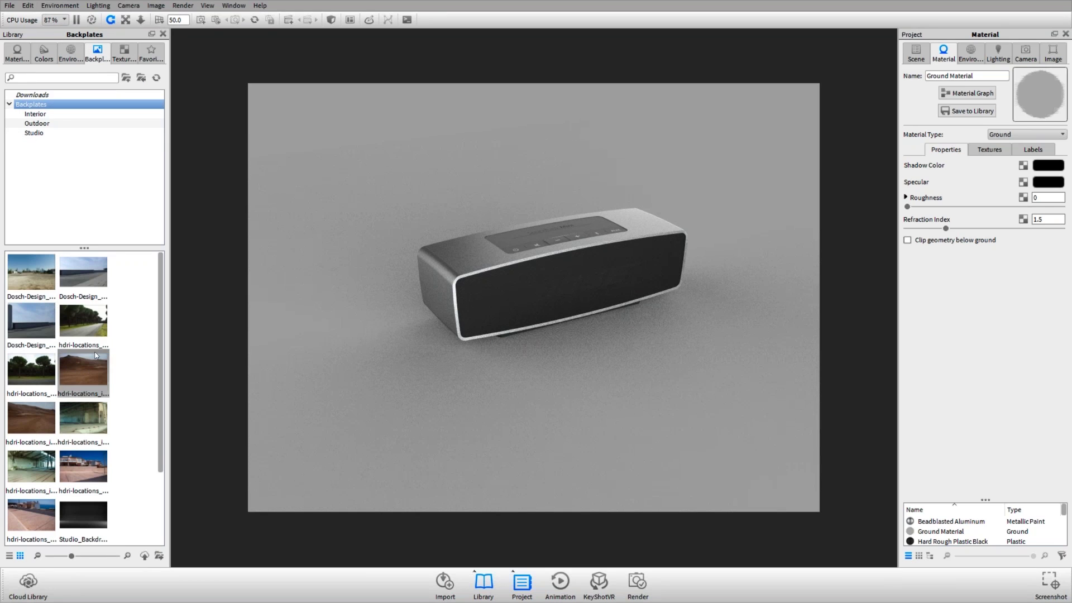
pyautogui.scroll(-3, 47, 390)
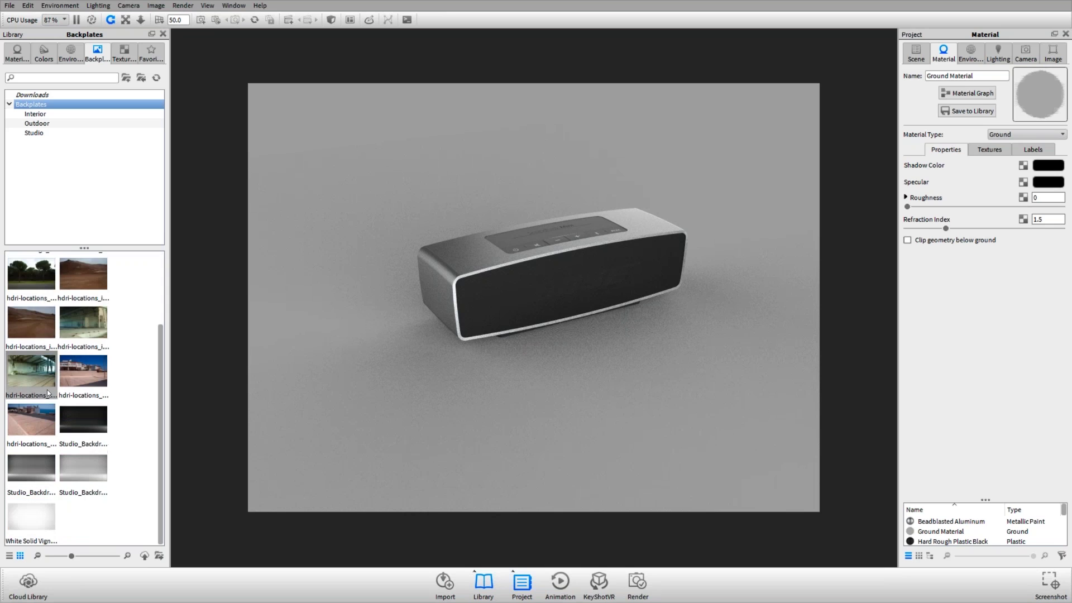
pyautogui.scroll(3, 47, 389)
pyautogui.moveTo(30, 272); pyautogui.dragTo(503, 167)
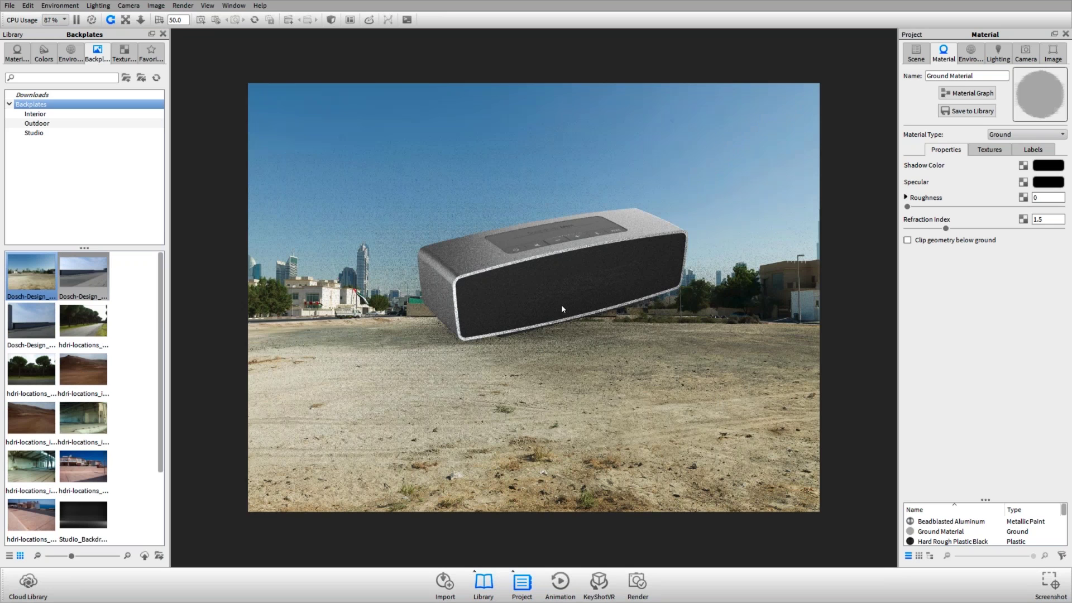
pyautogui.moveTo(561, 304); pyautogui.dragTo(554, 367)
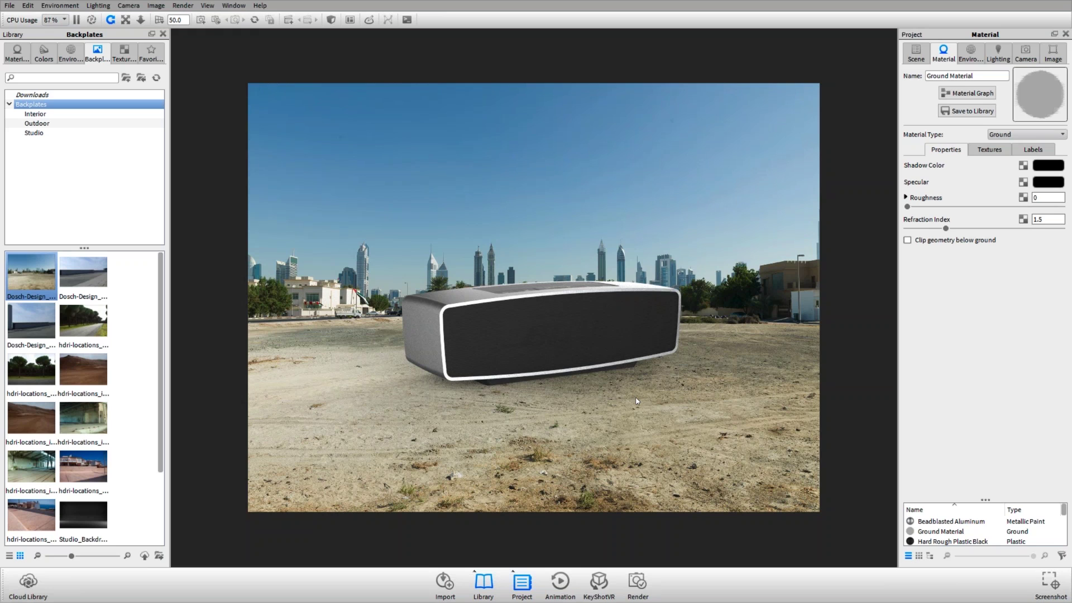
pyautogui.moveTo(655, 391); pyautogui.dragTo(691, 412)
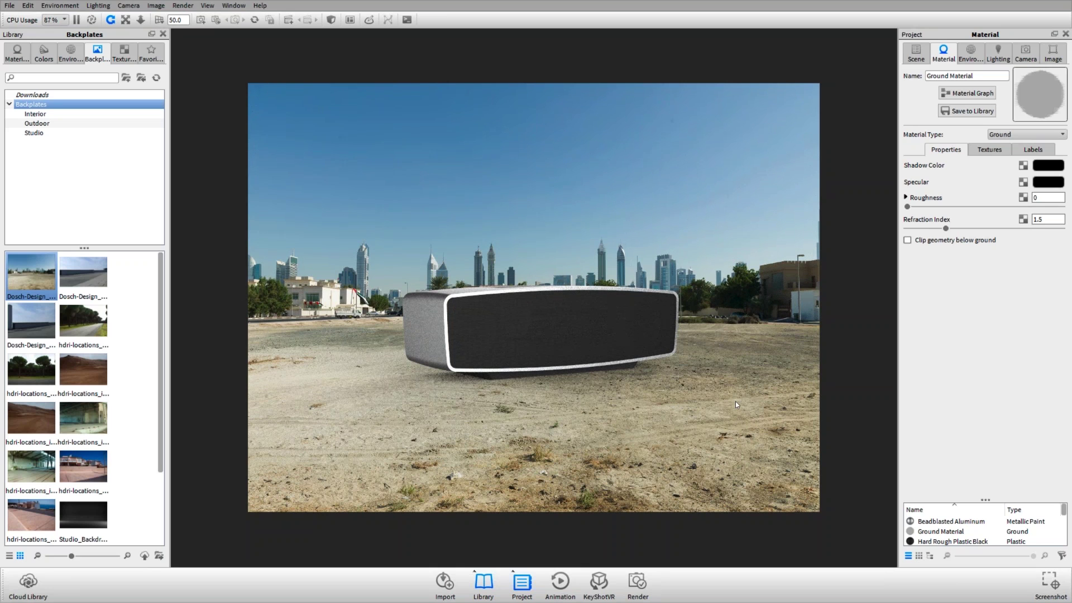
# - Switch the environment background to the solid grey color and angle the camera onto the speaker's top
pyautogui.click(971, 53)
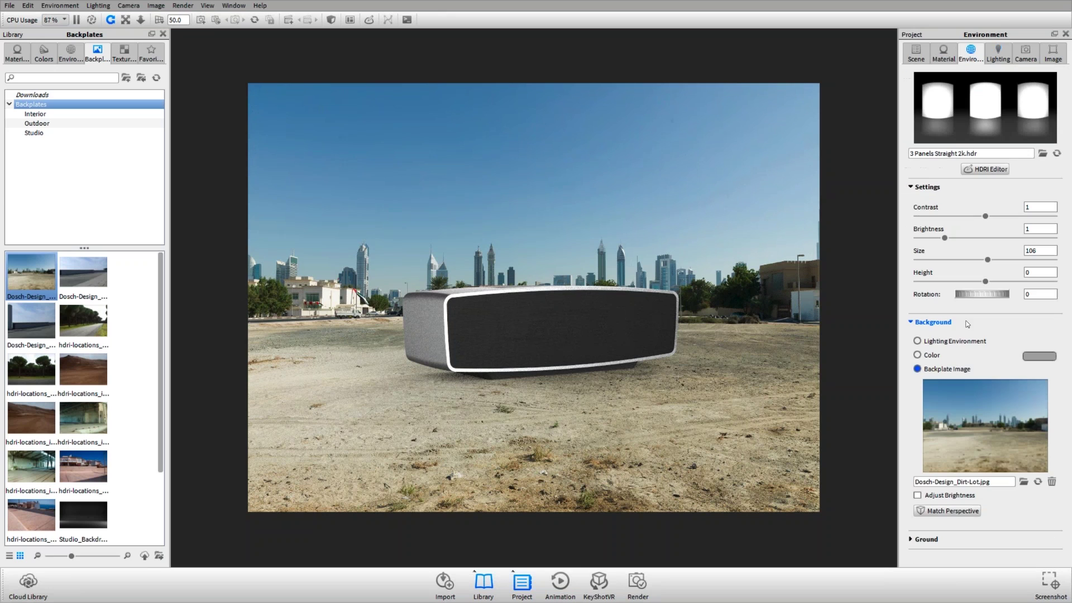
pyautogui.click(932, 355)
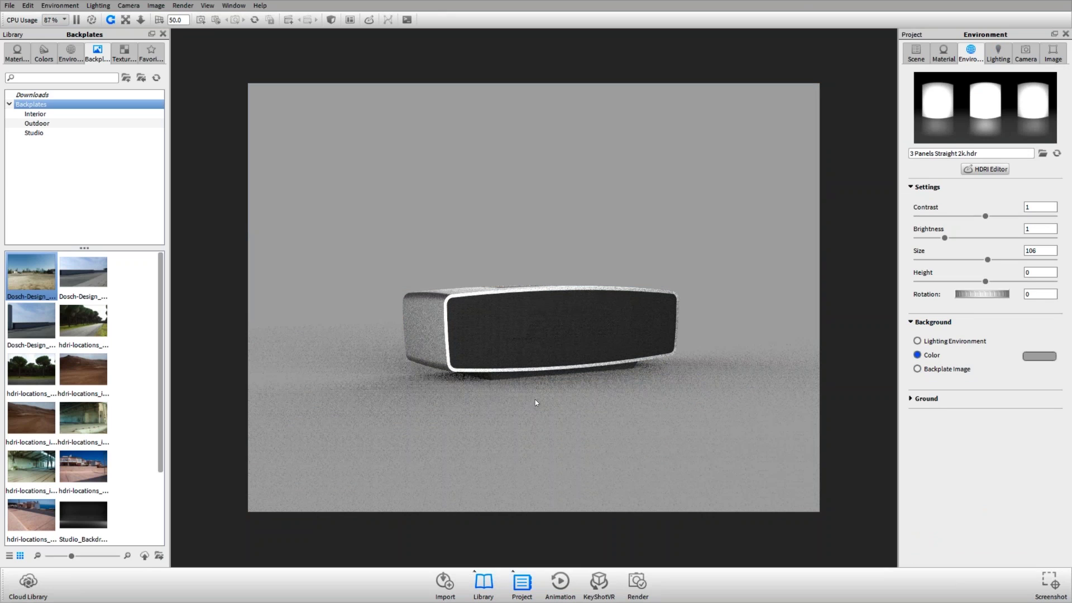
pyautogui.moveTo(535, 399); pyautogui.dragTo(554, 409)
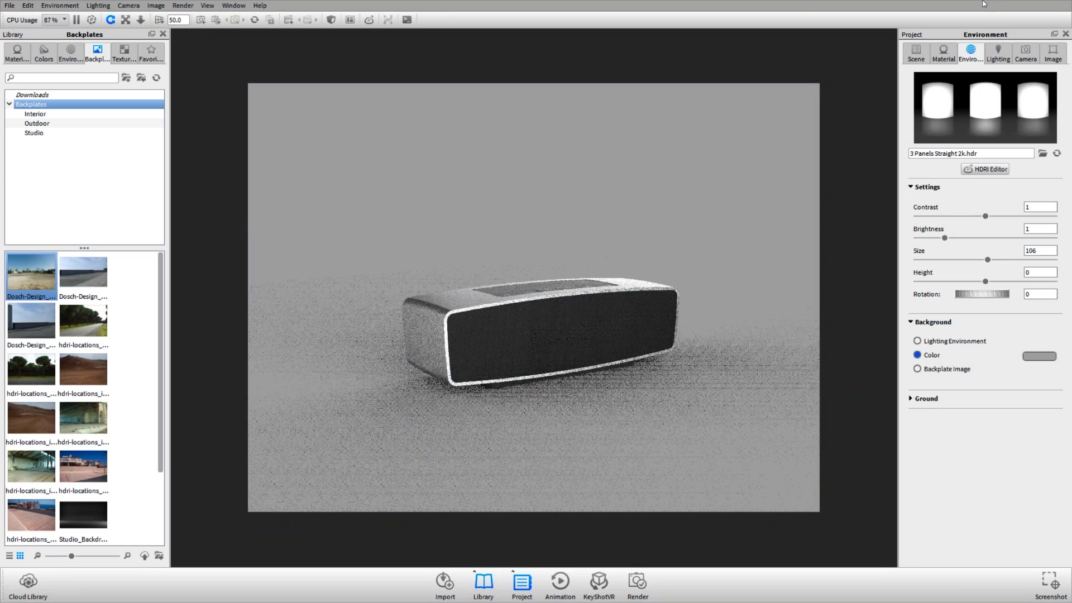
# - Return to the Ground Material and set its specular color to white with a value of 100%
pyautogui.click(944, 53)
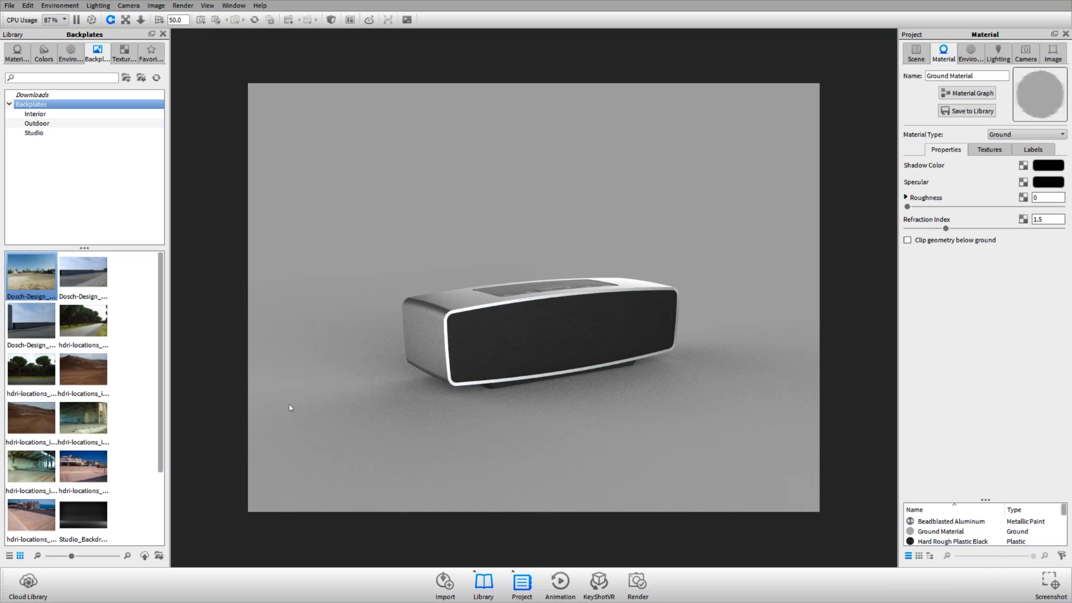
pyautogui.moveTo(437, 342); pyautogui.dragTo(457, 327)
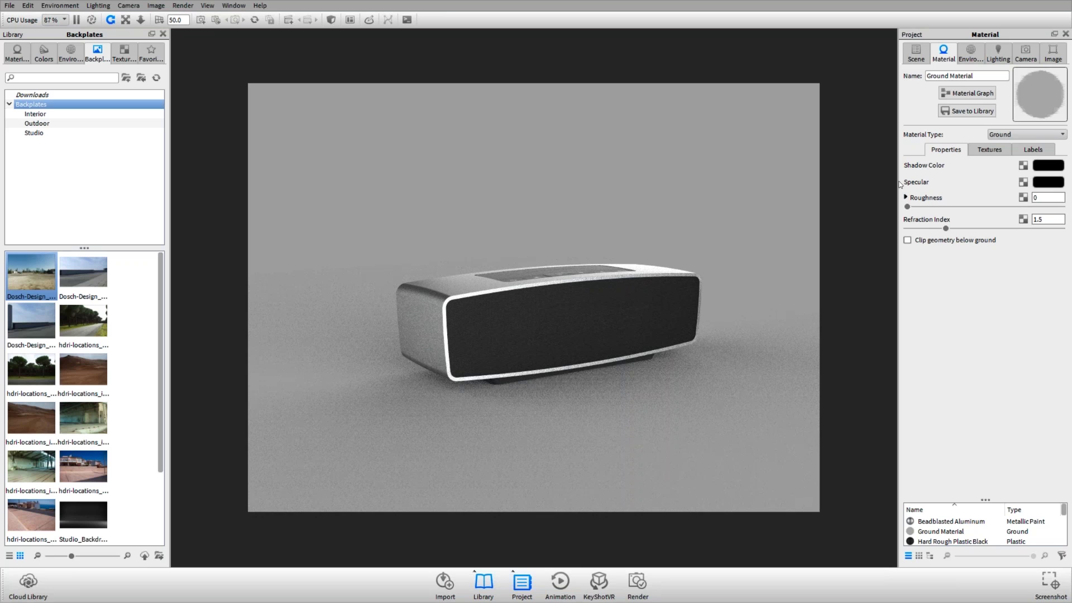
pyautogui.moveTo(624, 267); pyautogui.dragTo(550, 282)
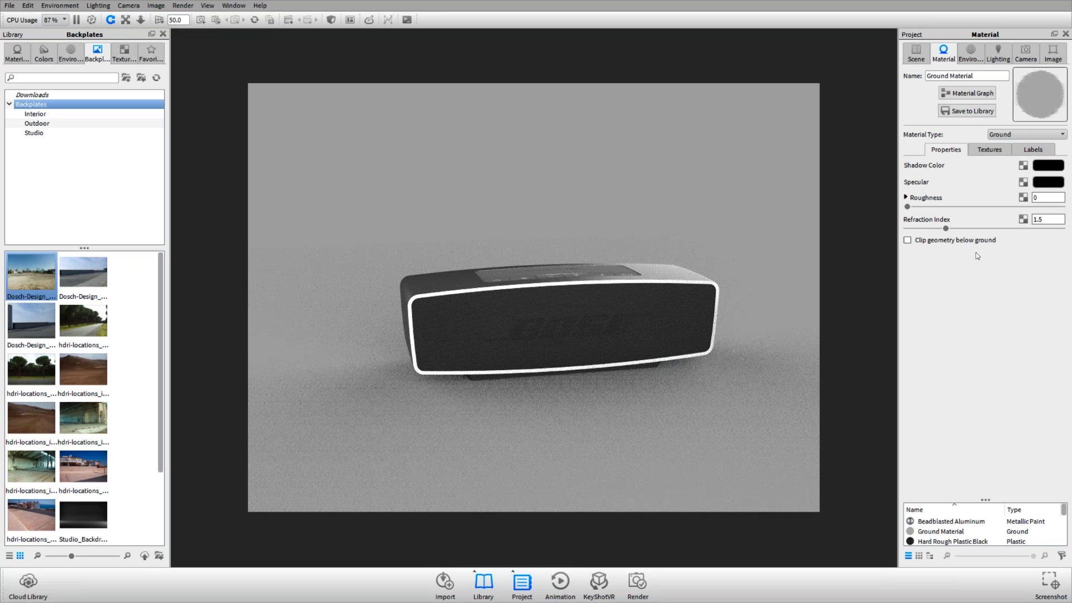
pyautogui.click(1047, 183)
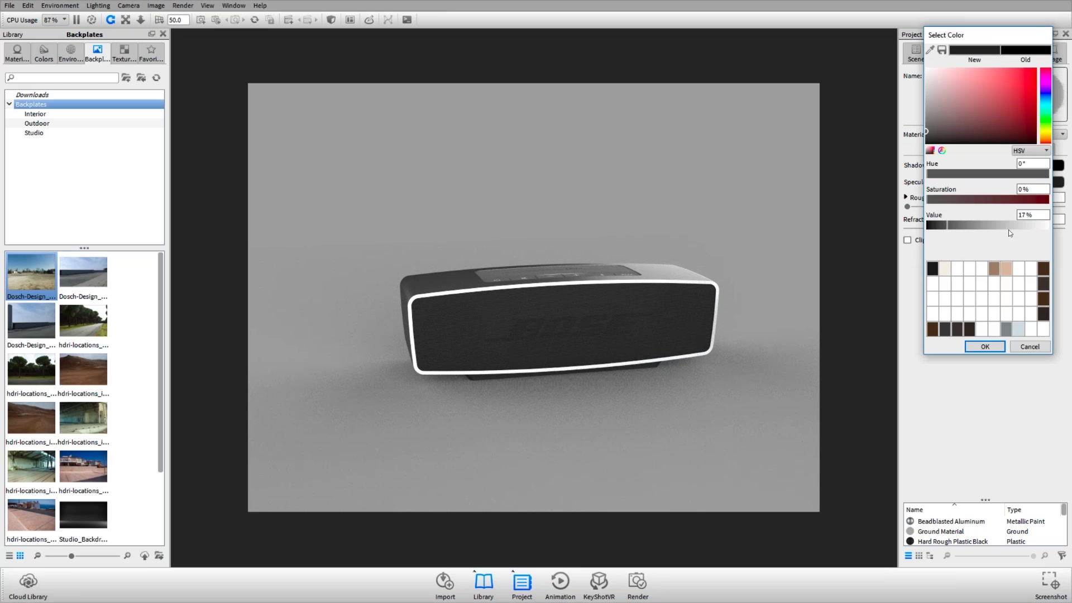
pyautogui.moveTo(1008, 230); pyautogui.dragTo(1070, 235)
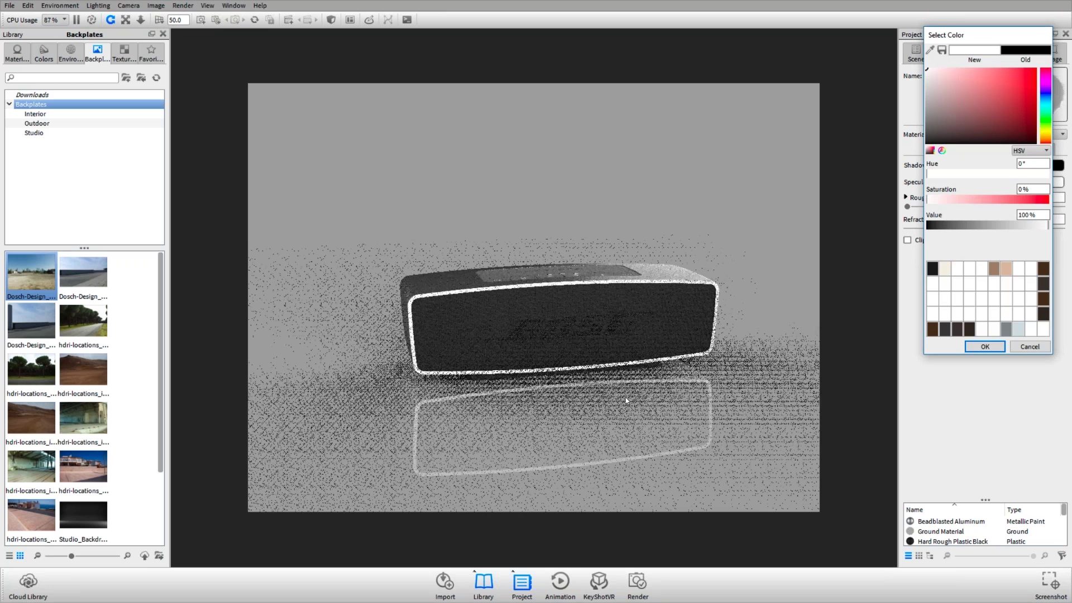
pyautogui.moveTo(667, 413); pyautogui.dragTo(631, 422)
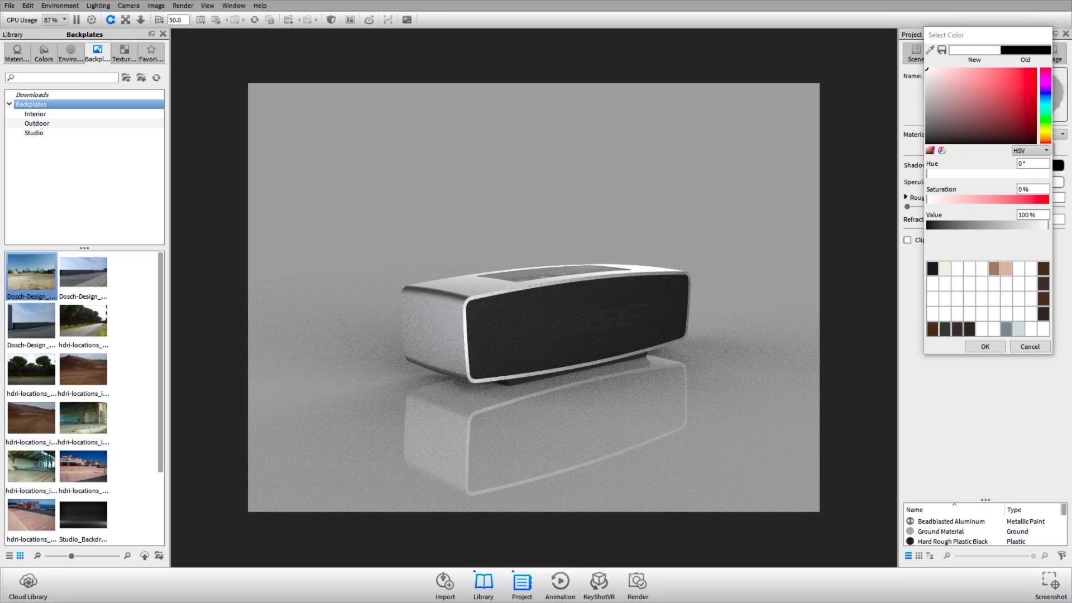
# - Compare the ground reflection at specular color values of 60%, 100% and 59% from a lower, closer camera angle
pyautogui.moveTo(1013, 224); pyautogui.dragTo(992, 227)
pyautogui.moveTo(589, 430); pyautogui.dragTo(544, 252)
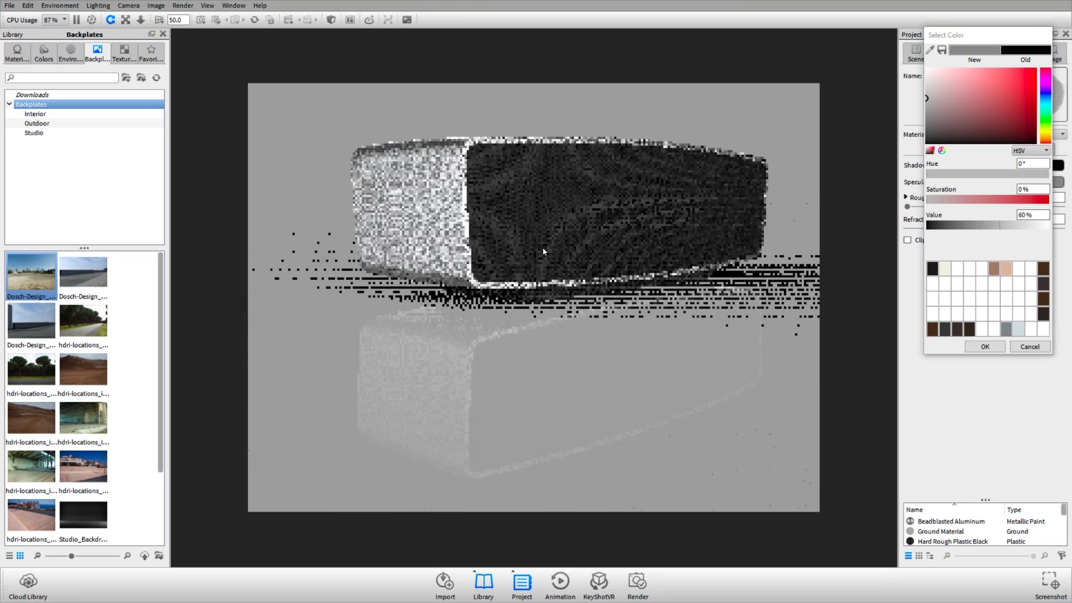
pyautogui.moveTo(994, 236); pyautogui.dragTo(1071, 233)
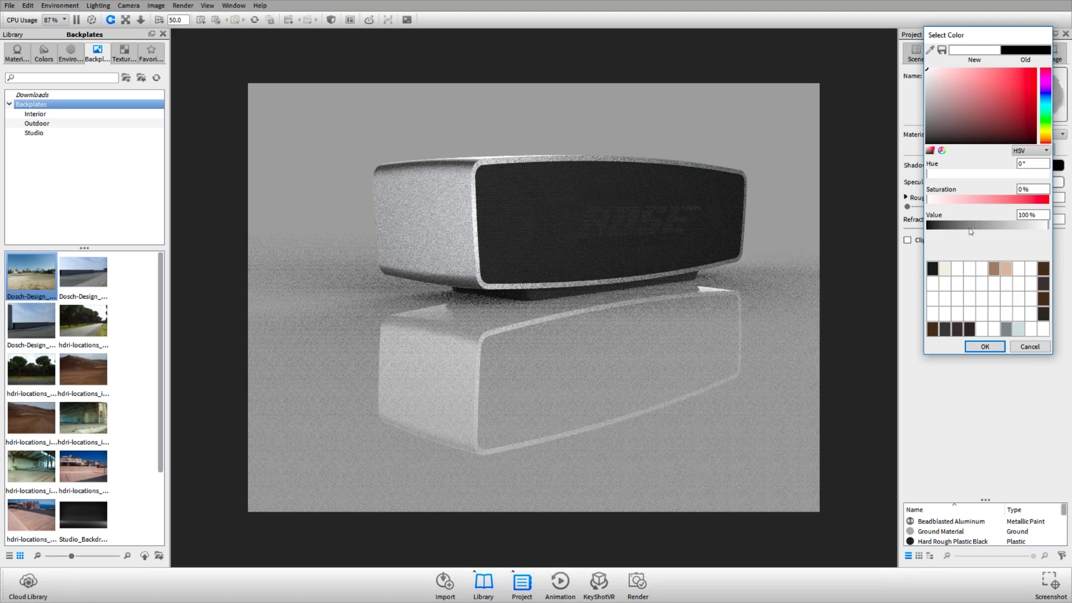
pyautogui.moveTo(970, 232); pyautogui.dragTo(999, 227)
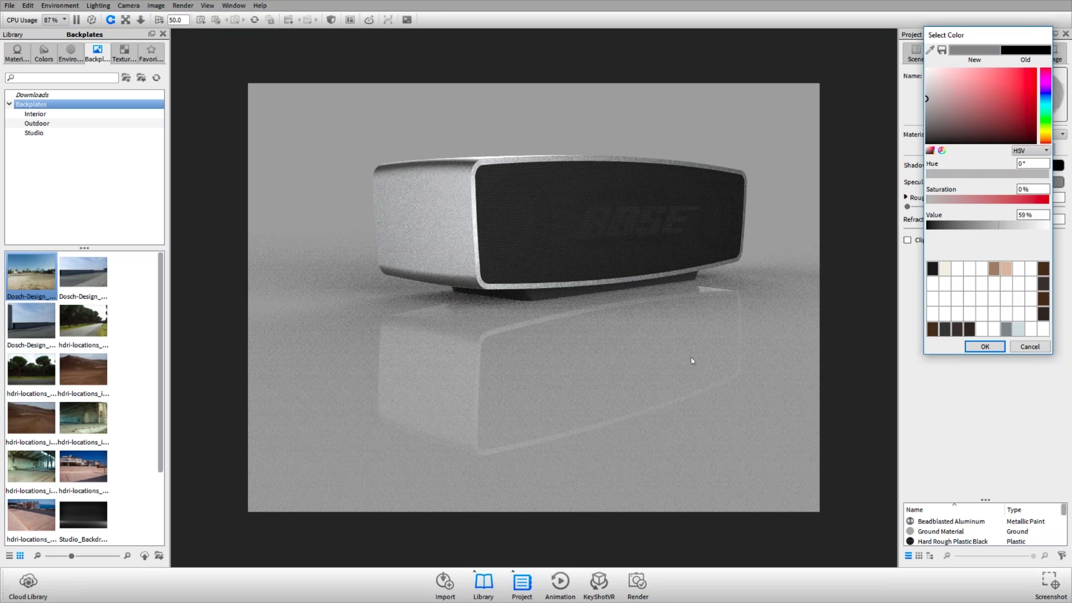
# - Set the ground's specular color value to 90% and close the color selection
pyautogui.moveTo(999, 225)
pyautogui.mouseDown()
pyautogui.moveTo(1048, 226)
pyautogui.moveTo(1037, 226)
pyautogui.mouseUp()
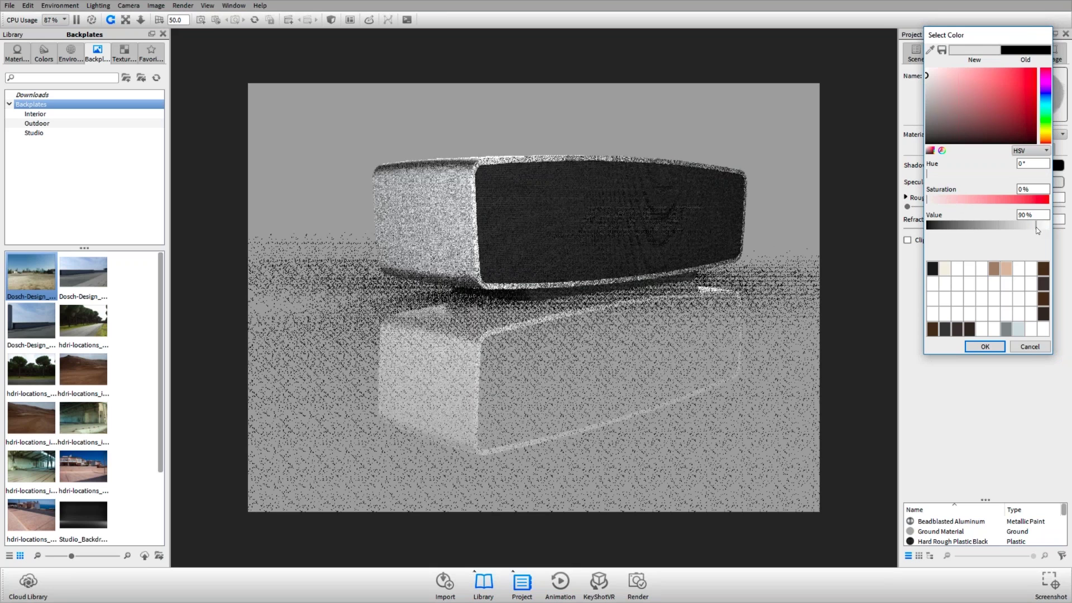
pyautogui.click(1030, 347)
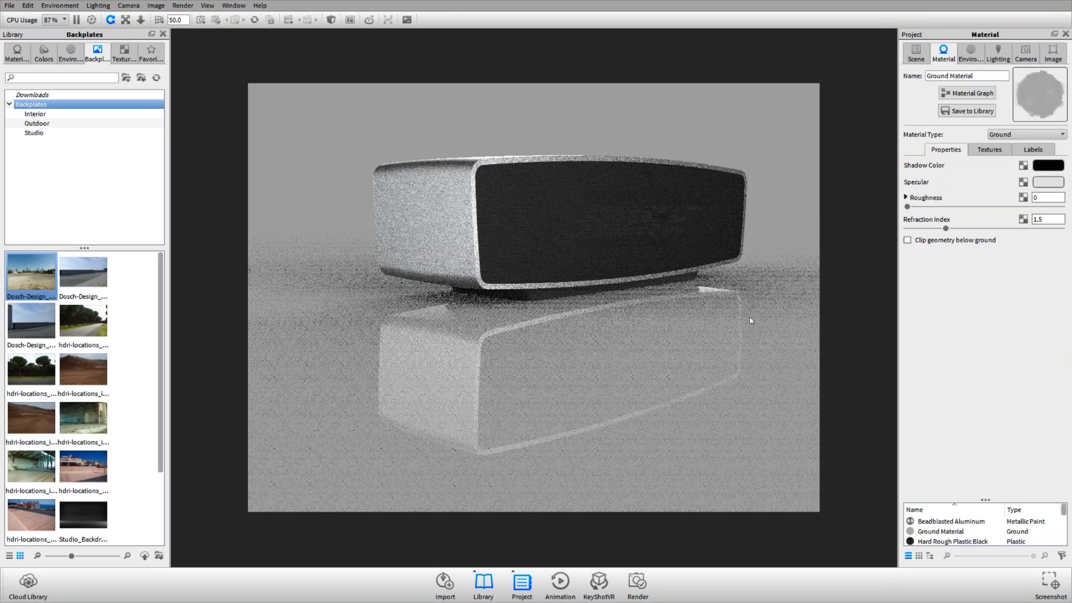
pyautogui.moveTo(750, 321); pyautogui.dragTo(670, 332)
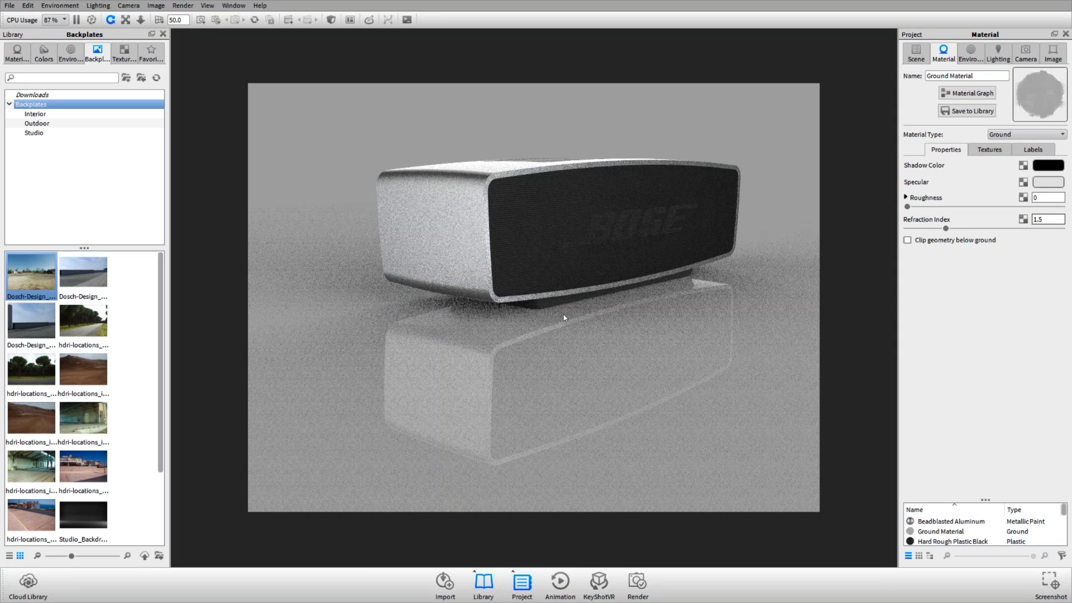
# - Blur the ground reflection by setting the Ground Material's roughness to 0.014
pyautogui.moveTo(548, 283); pyautogui.dragTo(546, 276)
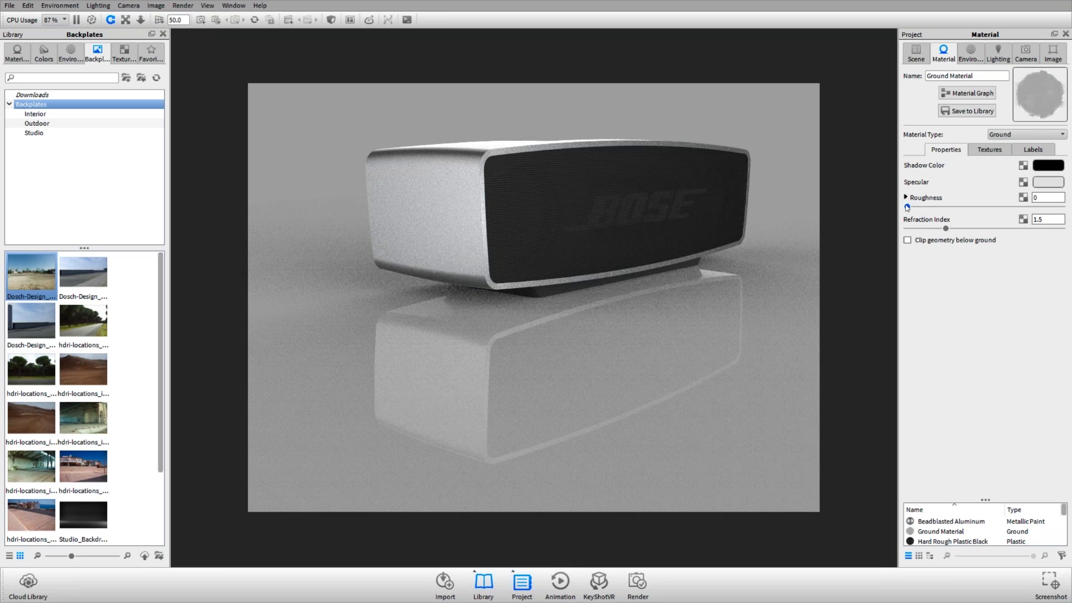
pyautogui.moveTo(907, 208); pyautogui.dragTo(909, 209)
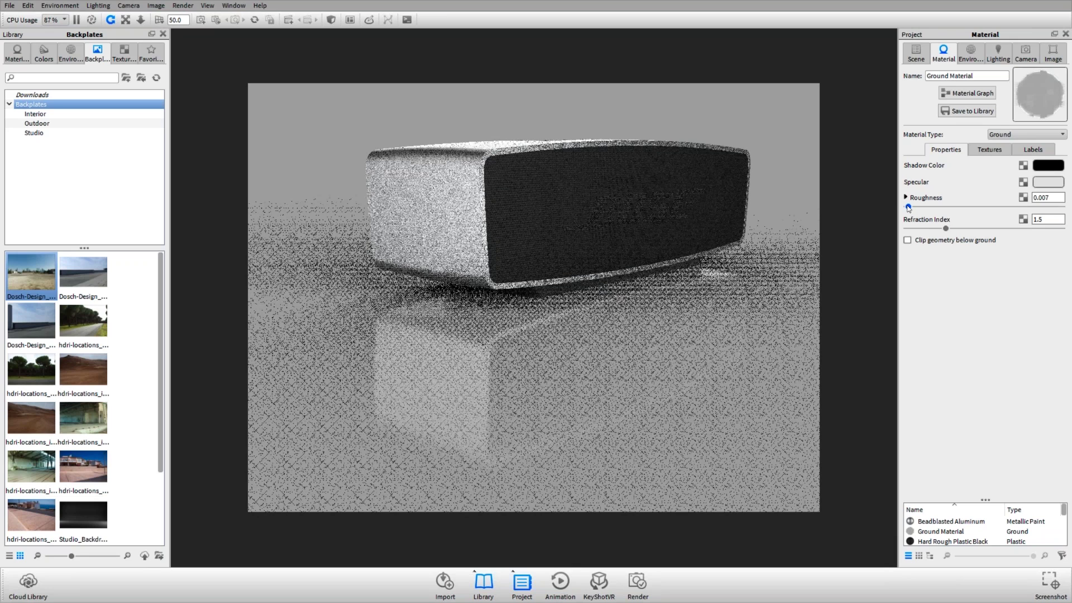
pyautogui.moveTo(908, 208); pyautogui.dragTo(910, 207)
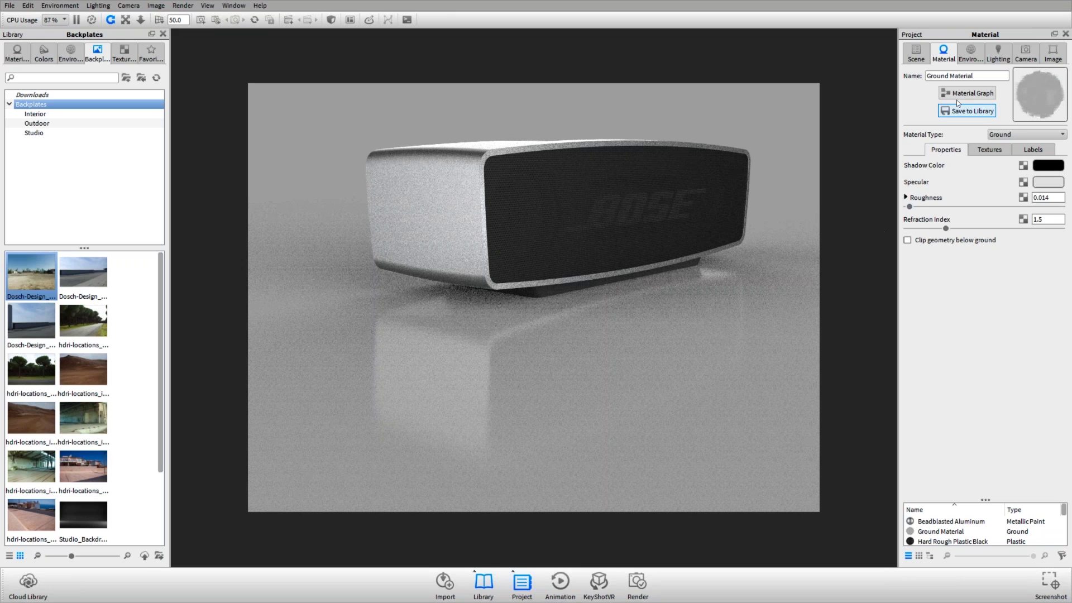
# - Darken the environment's background color to a value of 15% and reopen the Ground Material for editing
pyautogui.click(971, 53)
pyautogui.click(1042, 355)
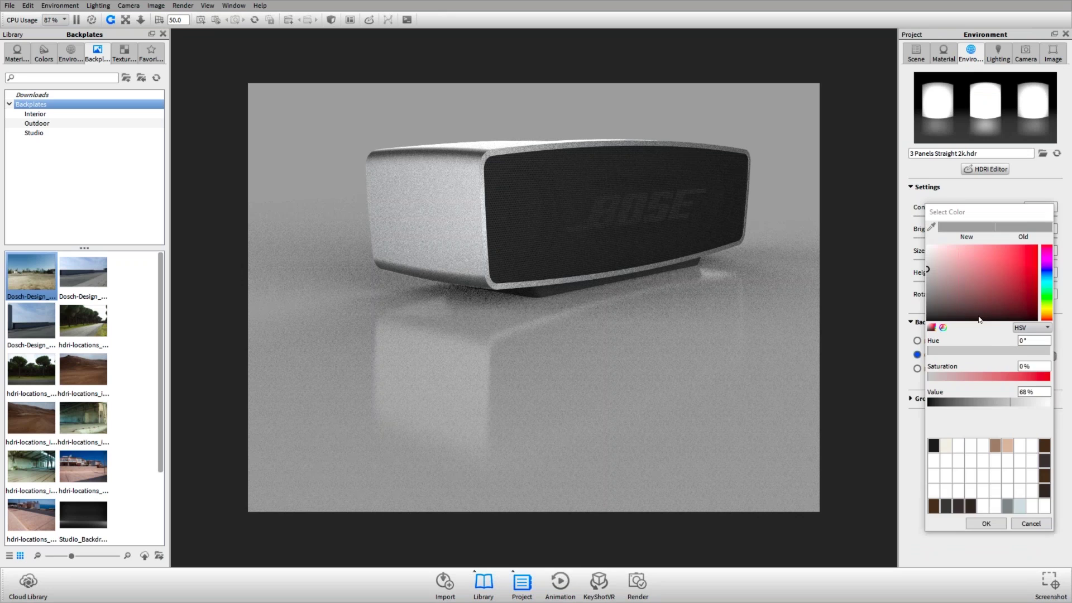
pyautogui.moveTo(979, 320)
pyautogui.mouseDown()
pyautogui.moveTo(911, 312)
pyautogui.moveTo(911, 322)
pyautogui.mouseUp()
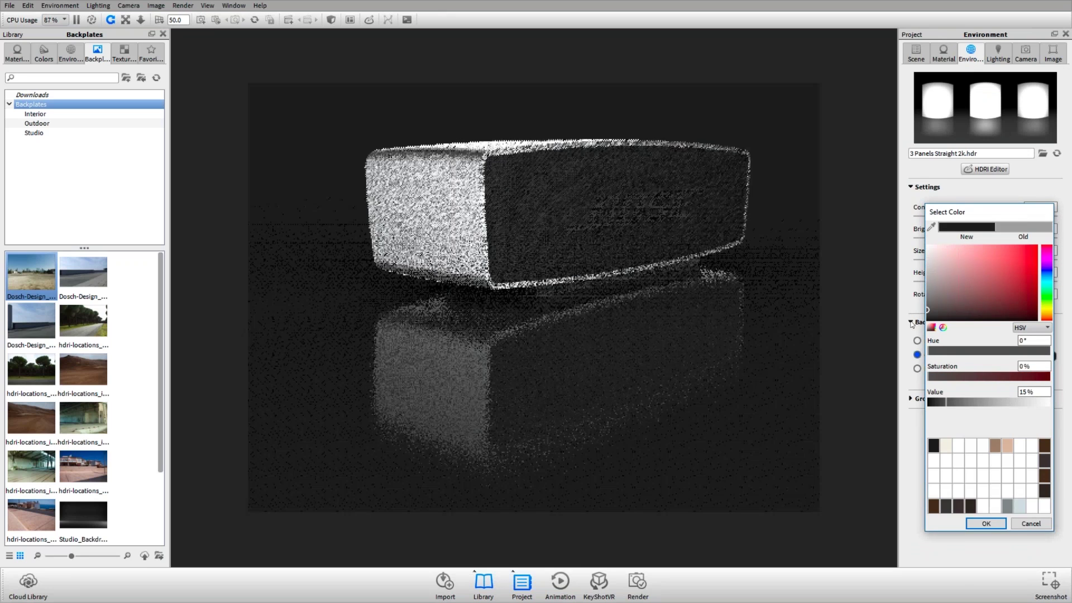
pyautogui.click(832, 300)
pyautogui.doubleClick(478, 335)
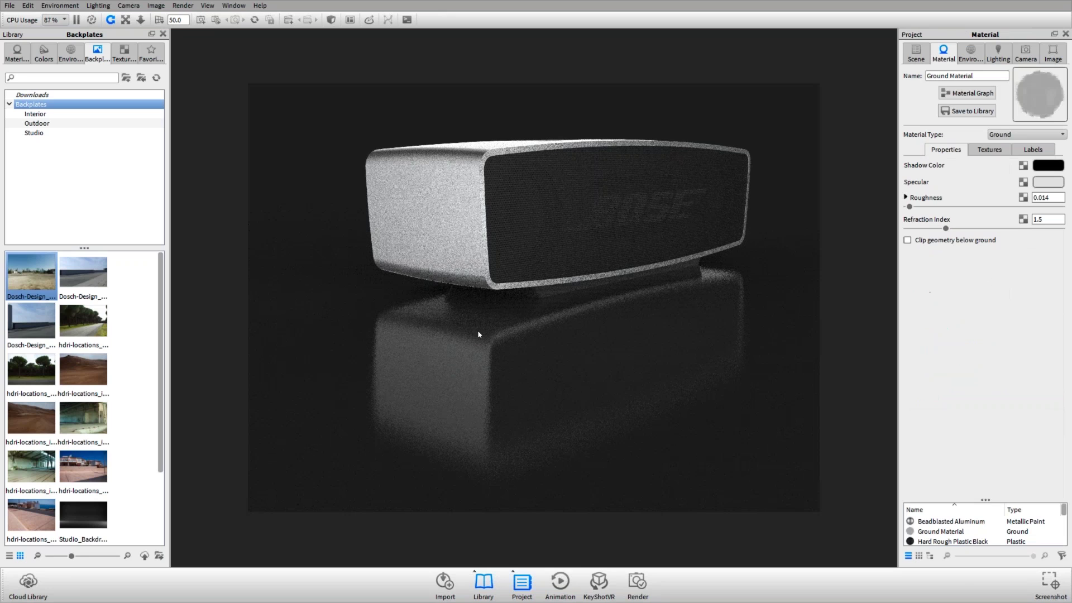
# - Try the Ground Material's roughness at 0, raise it to 0.058 and examine the reflection from other angles
pyautogui.moveTo(910, 209); pyautogui.dragTo(901, 212)
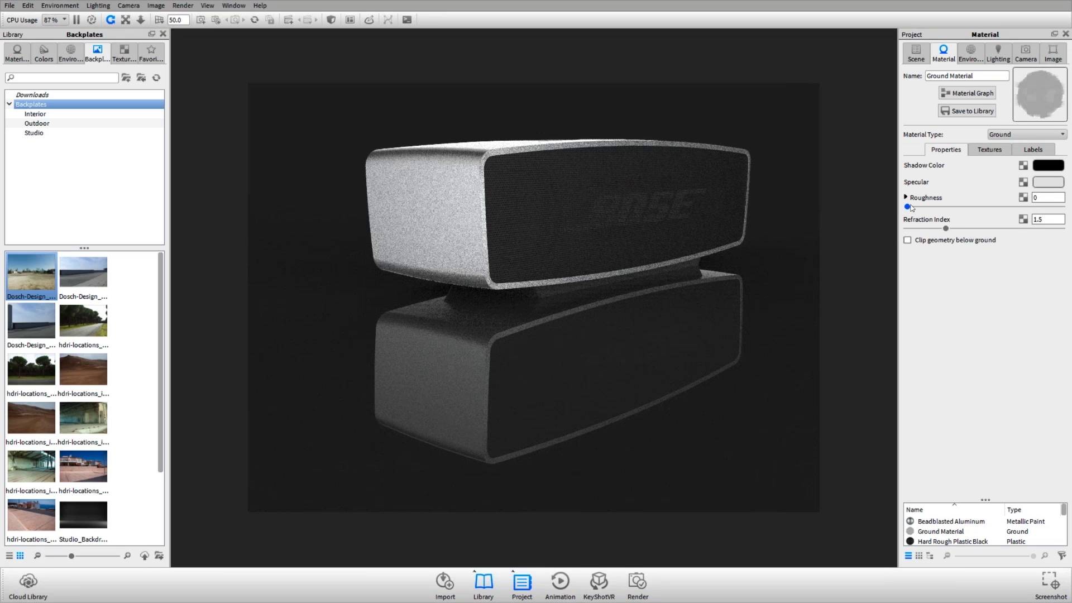
pyautogui.moveTo(909, 207); pyautogui.dragTo(916, 207)
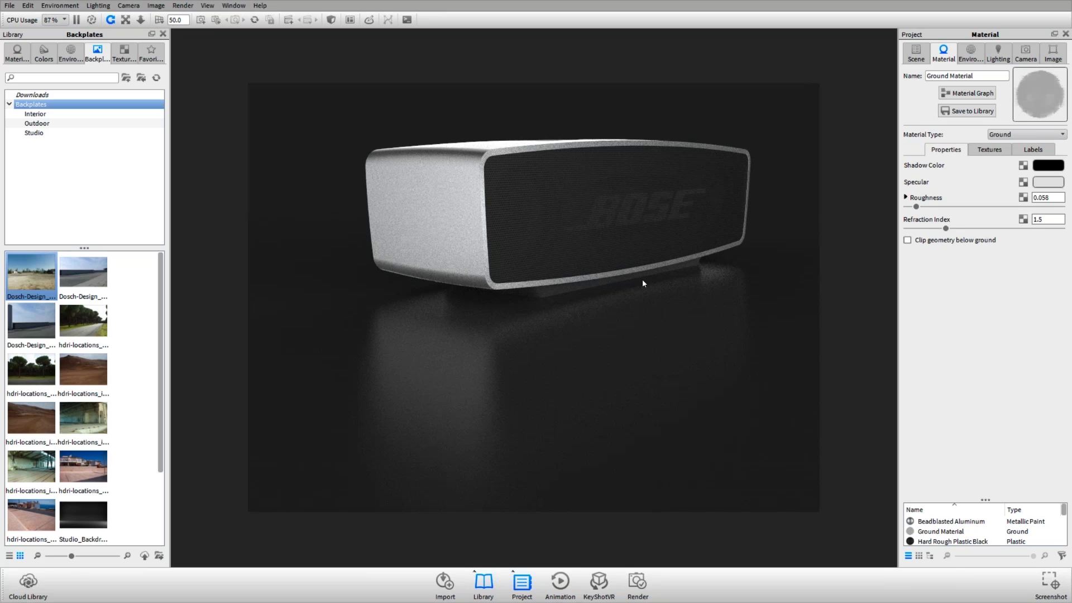
pyautogui.moveTo(642, 283); pyautogui.dragTo(627, 292)
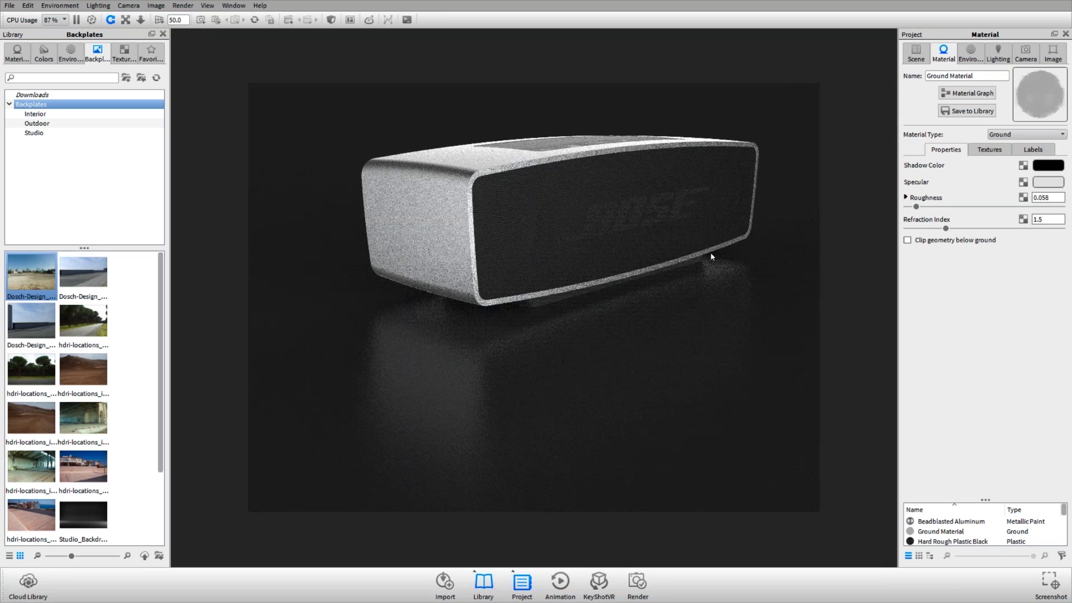
pyautogui.moveTo(539, 330); pyautogui.dragTo(475, 273)
# - Look over the Ground Material's texture slots and set its roughness to 0
pyautogui.click(989, 150)
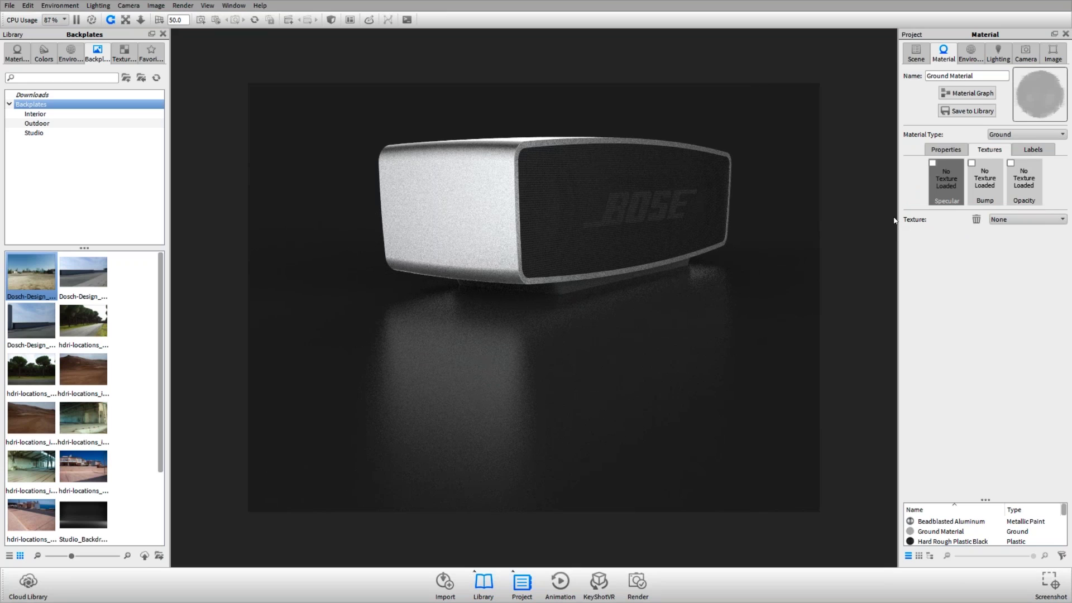
pyautogui.click(992, 185)
pyautogui.click(954, 151)
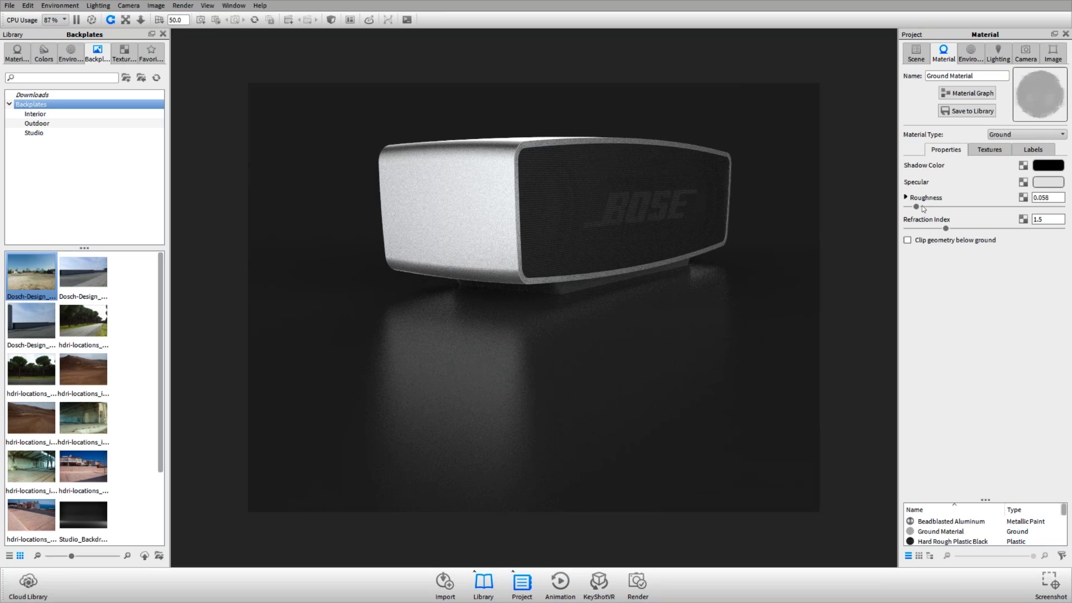
pyautogui.moveTo(919, 206); pyautogui.dragTo(903, 207)
# - Add a Noise (Fractal) texture to the Ground Material's bump slot
pyautogui.click(989, 149)
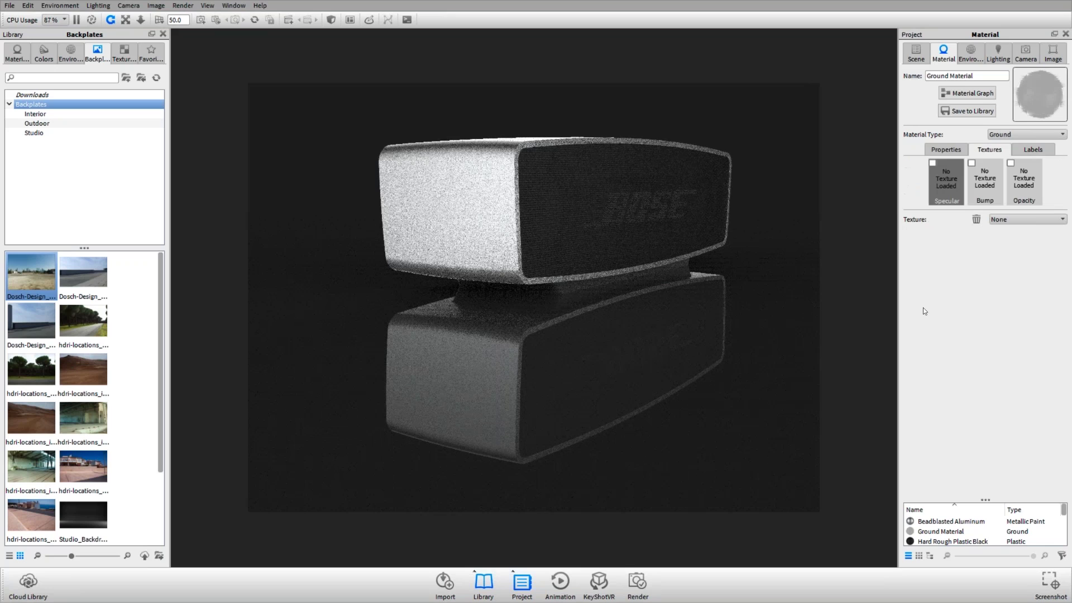
pyautogui.click(985, 181)
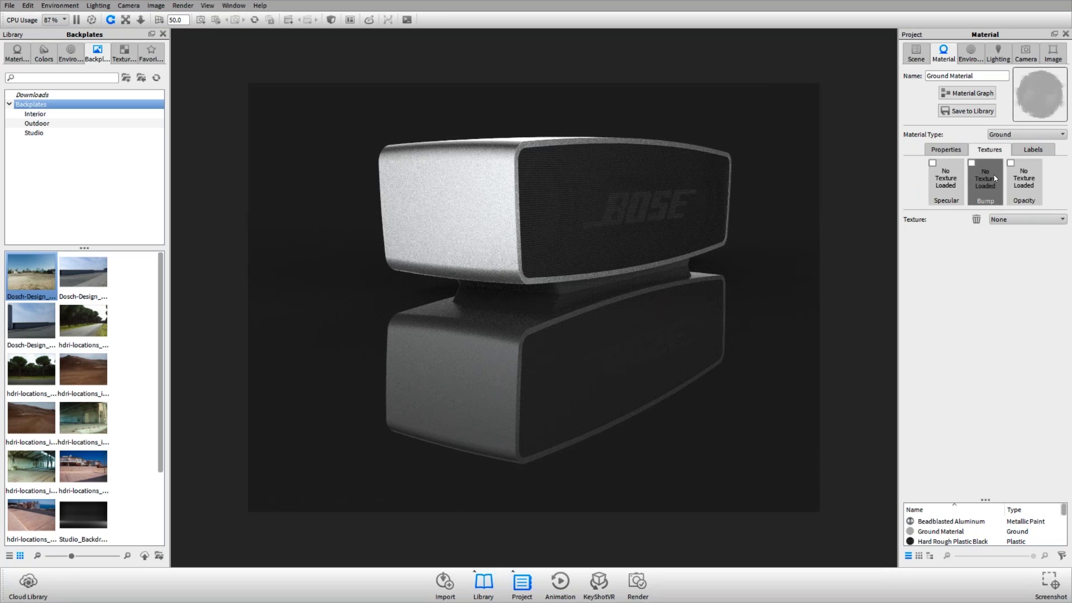
pyautogui.click(1034, 220)
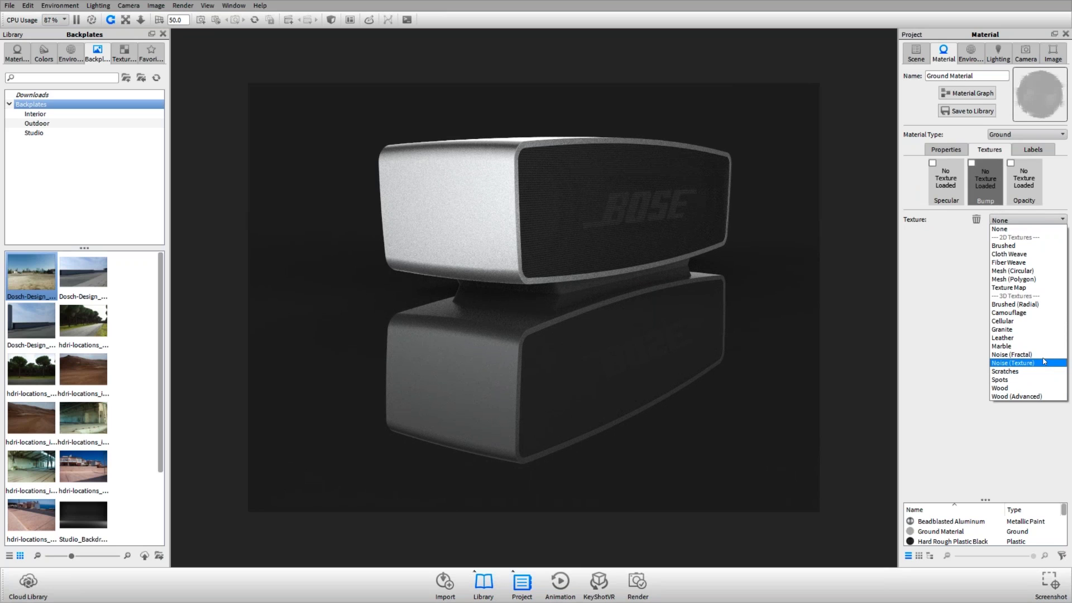
pyautogui.click(1022, 354)
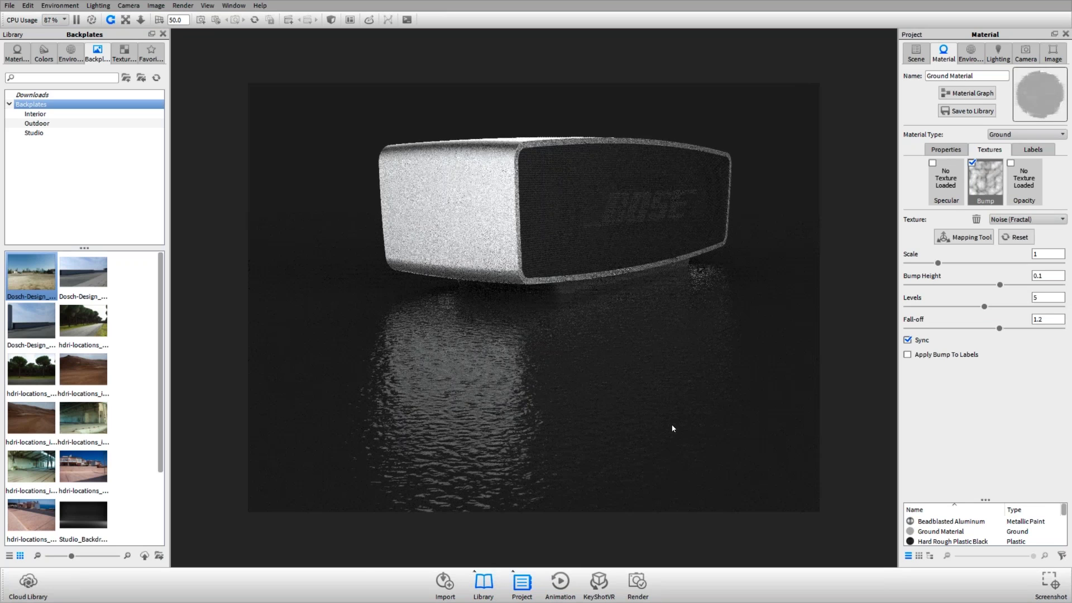
# - Set the Ground Material's roughness to 0.033, view the rippled reflection from above and reopen the bump texture settings
pyautogui.click(954, 152)
pyautogui.click(984, 152)
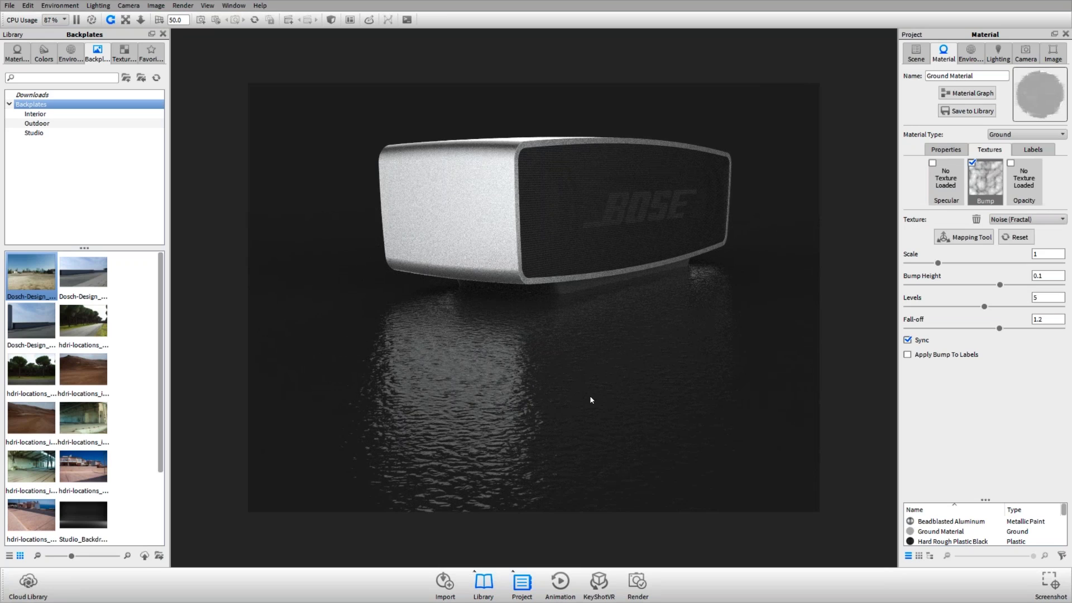
pyautogui.click(945, 151)
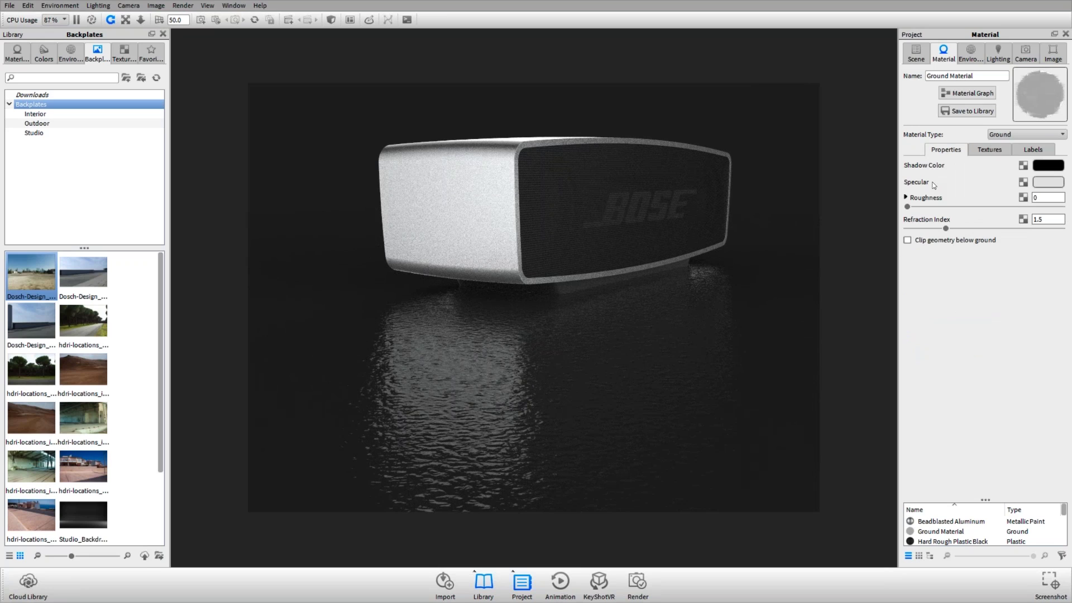
pyautogui.moveTo(907, 208); pyautogui.dragTo(914, 207)
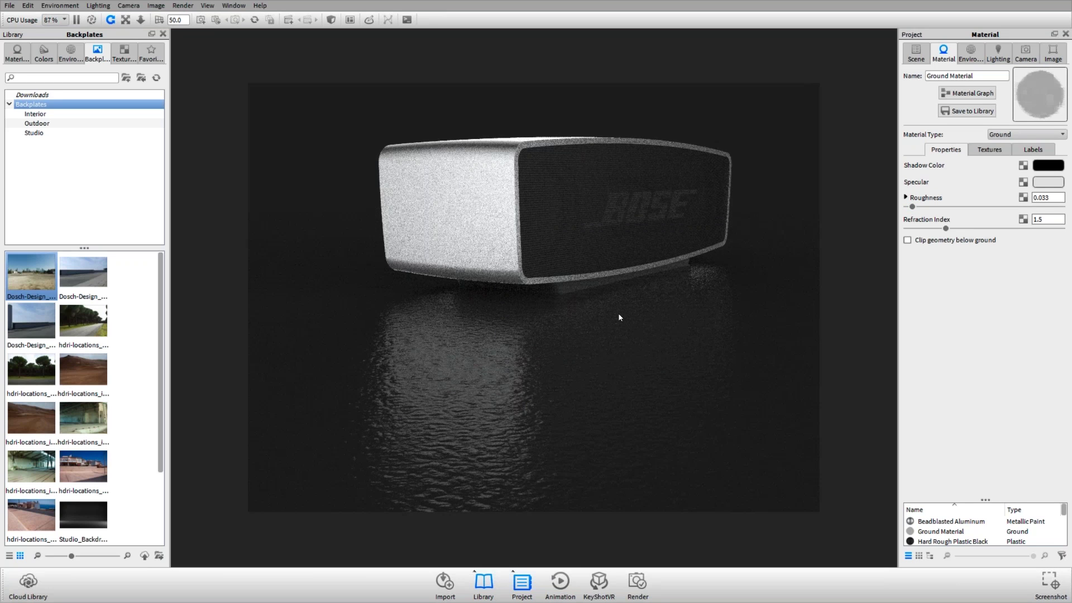
pyautogui.moveTo(631, 332); pyautogui.dragTo(630, 333)
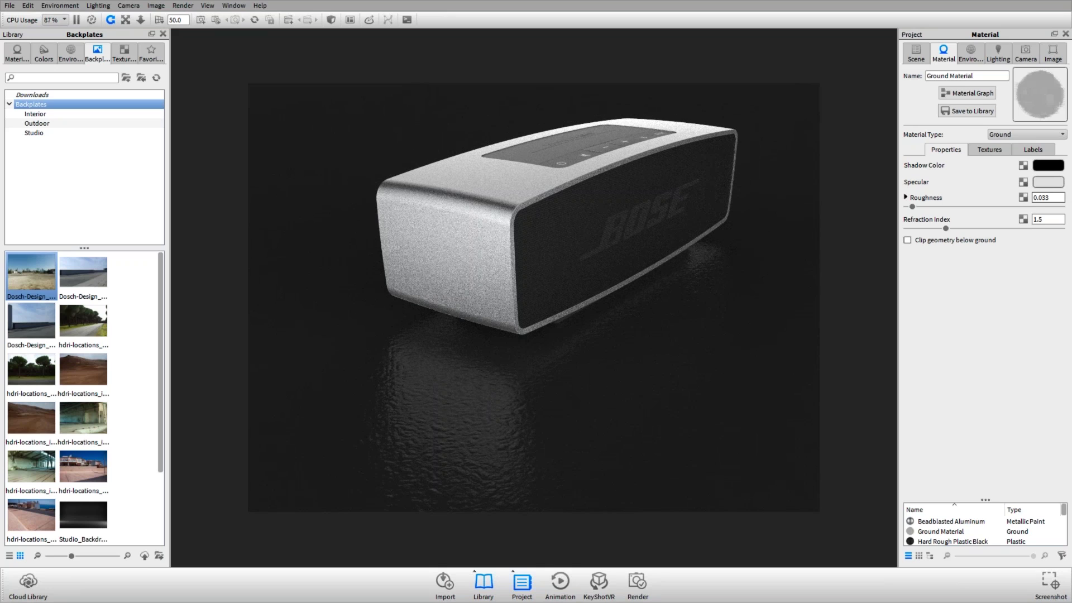
pyautogui.click(986, 150)
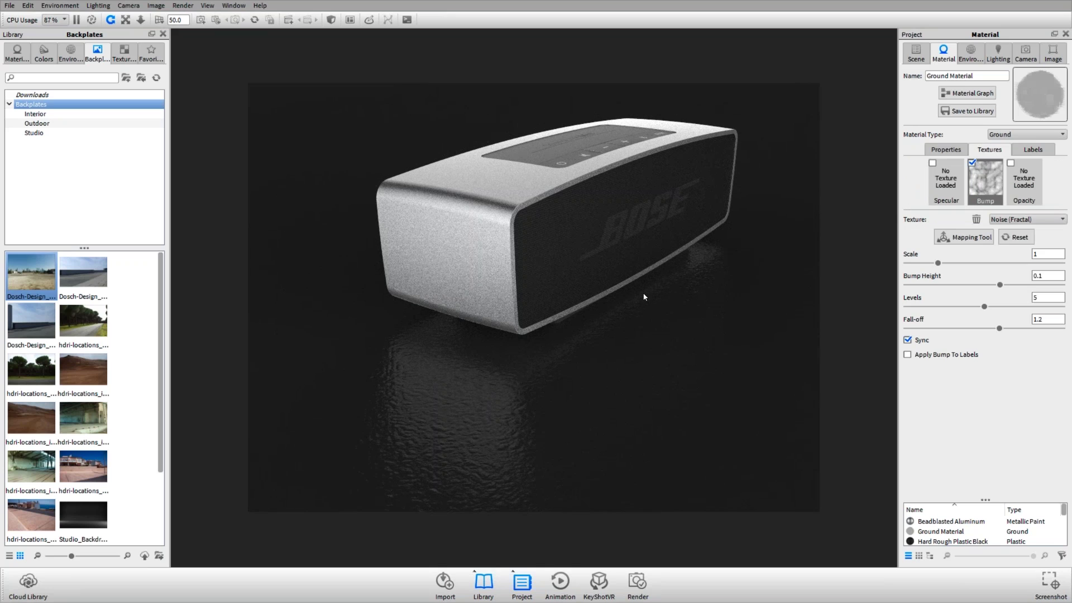
# - Inspect the rippled ground reflection from several angles and delete the Noise (Fractal) bump texture from the Ground Material
pyautogui.moveTo(619, 282); pyautogui.dragTo(585, 285)
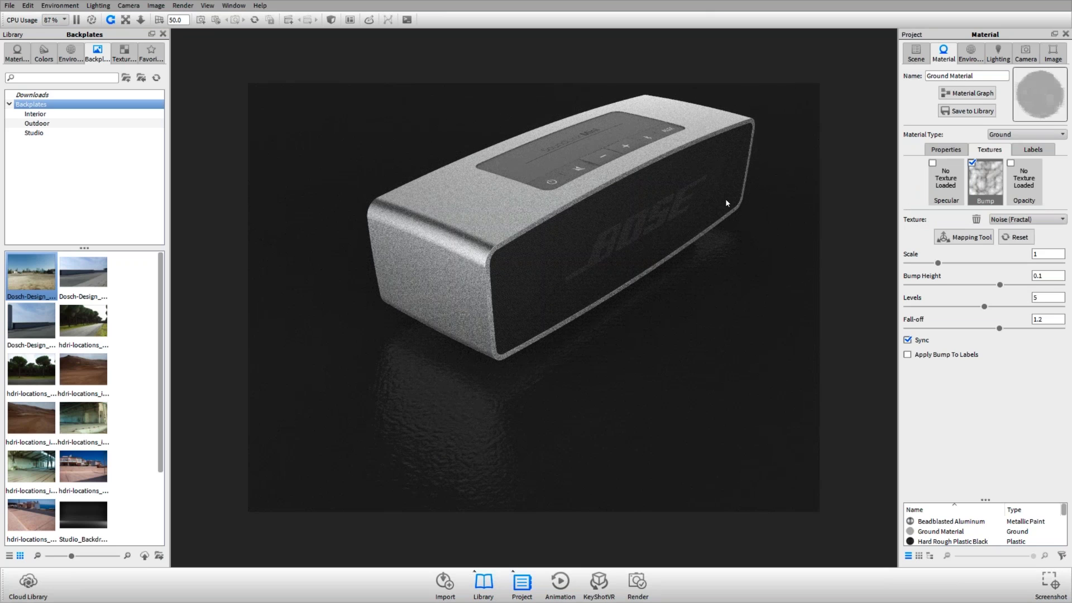
pyautogui.moveTo(585, 306); pyautogui.dragTo(573, 308)
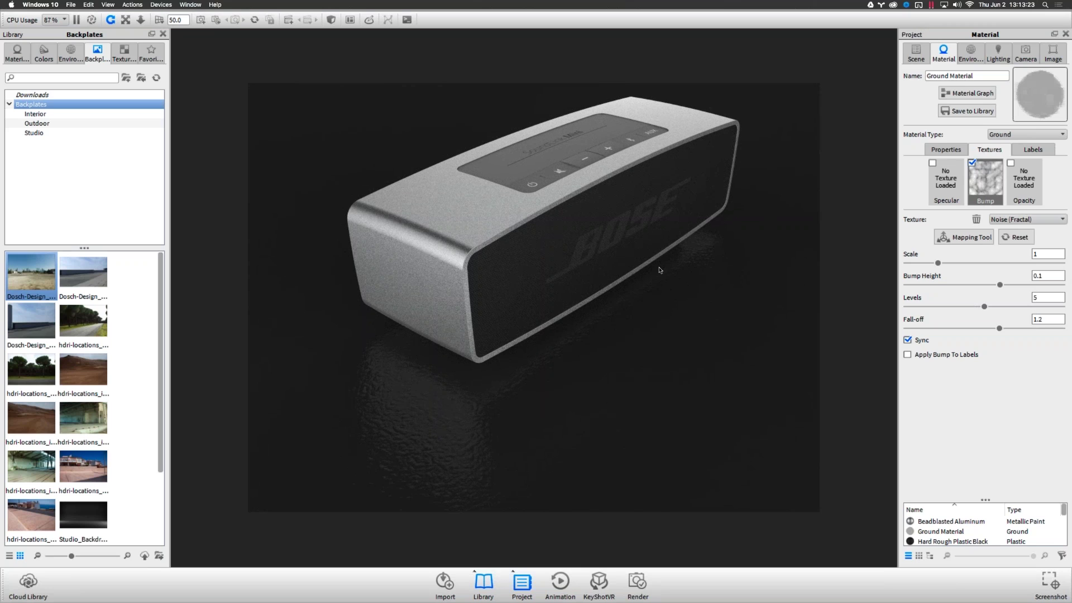
pyautogui.moveTo(603, 335); pyautogui.dragTo(587, 314)
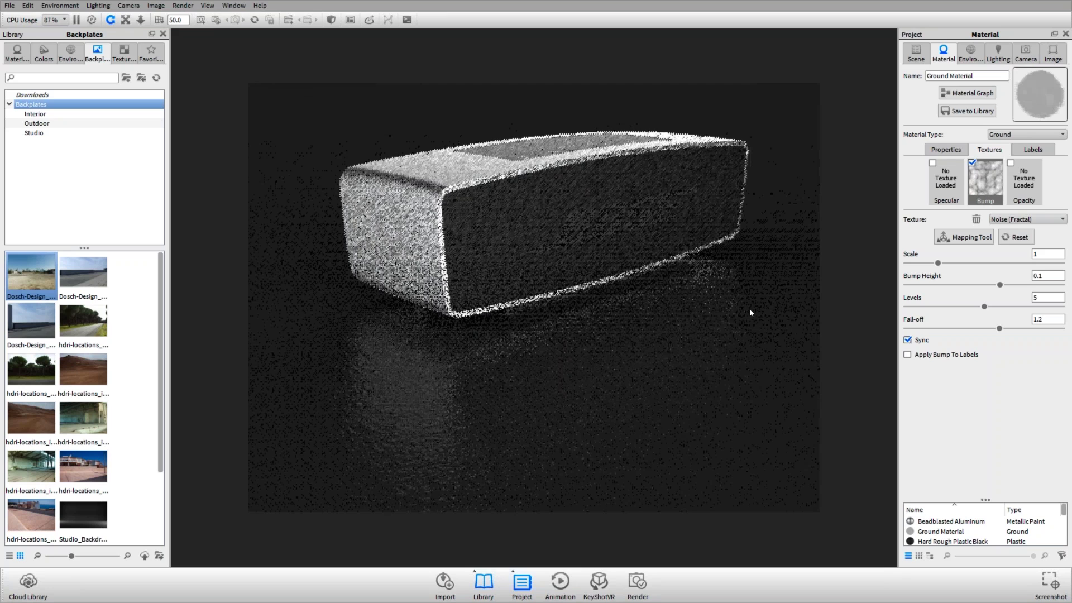
pyautogui.click(976, 219)
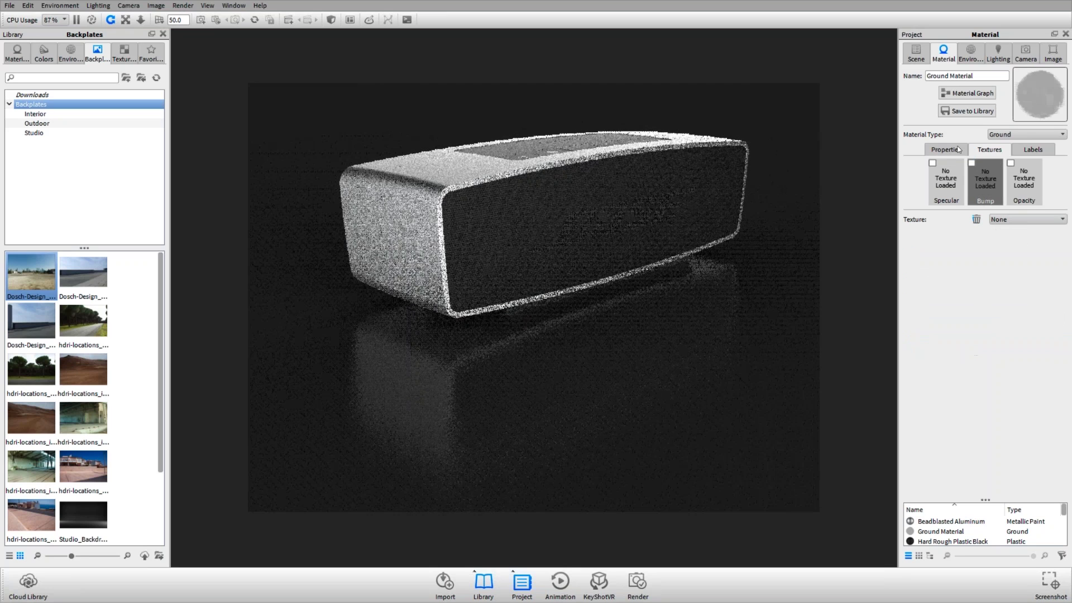
# - Set the Ground Material's specular color to black to remove its reflections
pyautogui.click(958, 149)
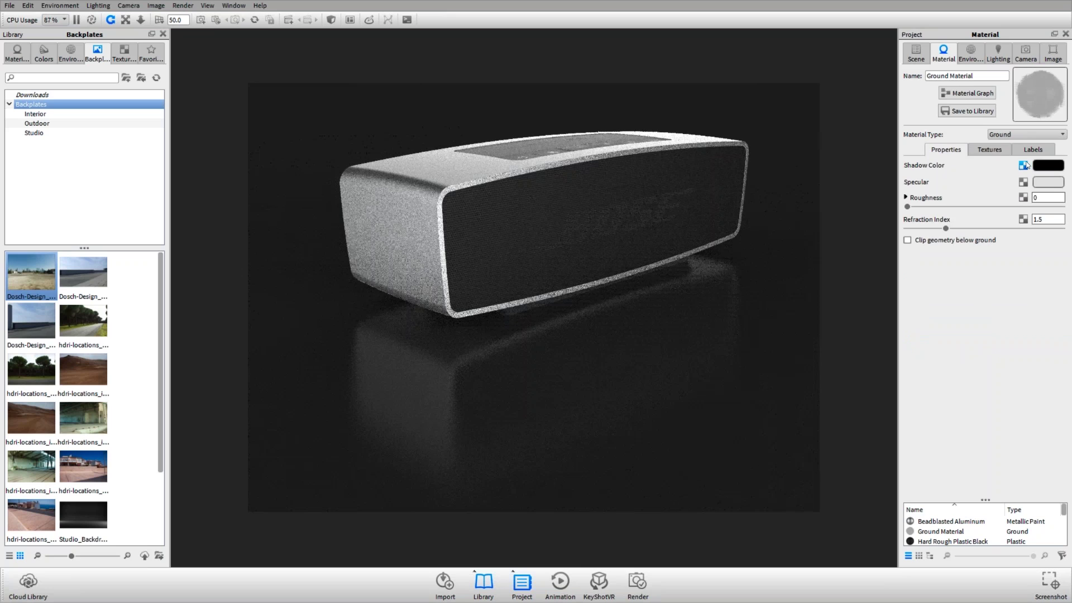
pyautogui.click(1048, 182)
pyautogui.click(944, 305)
pyautogui.click(980, 346)
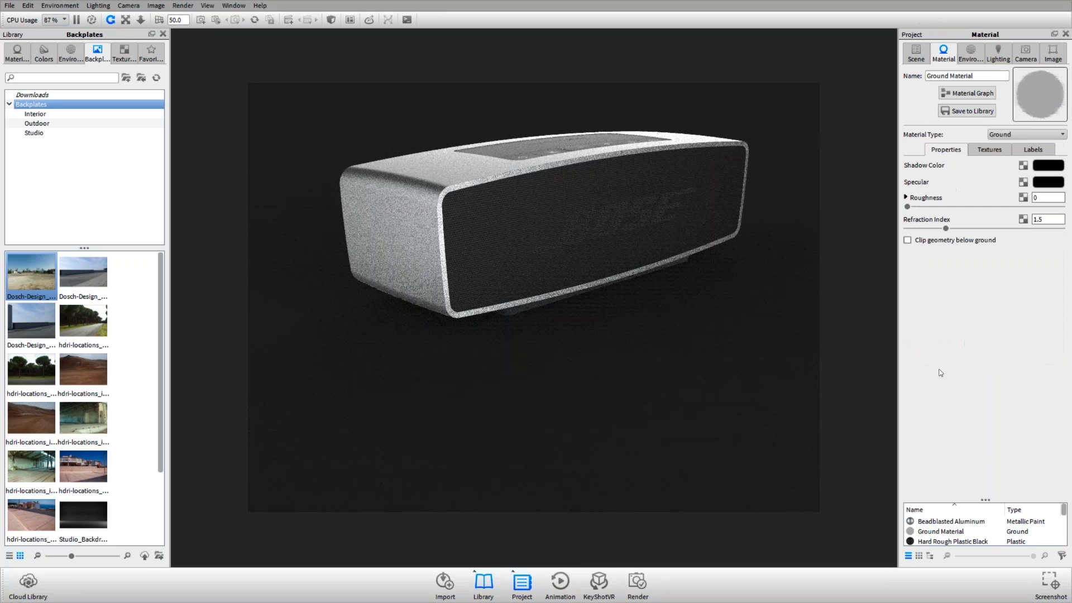
# - Set the environment's background color to white, with a value of 100%
pyautogui.moveTo(611, 327); pyautogui.dragTo(636, 313)
pyautogui.click(980, 51)
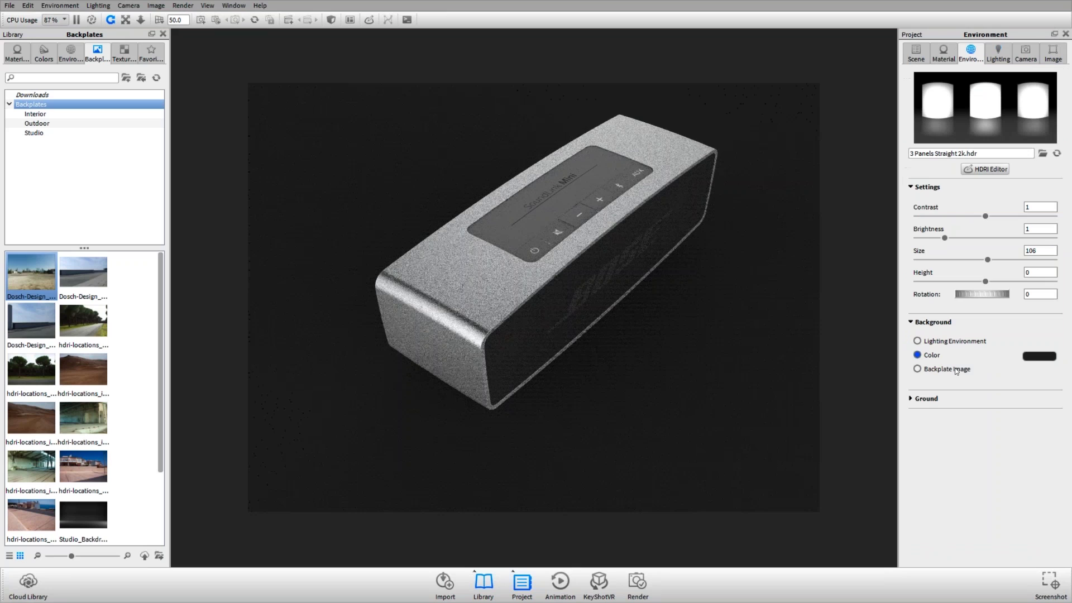
pyautogui.click(1037, 357)
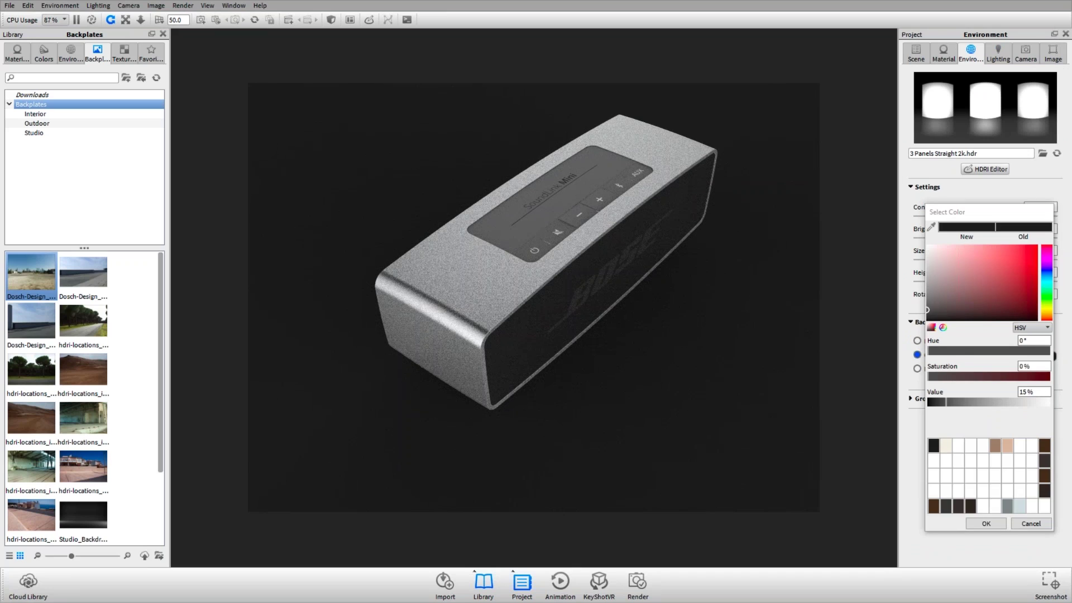
pyautogui.moveTo(927, 309); pyautogui.dragTo(859, 225)
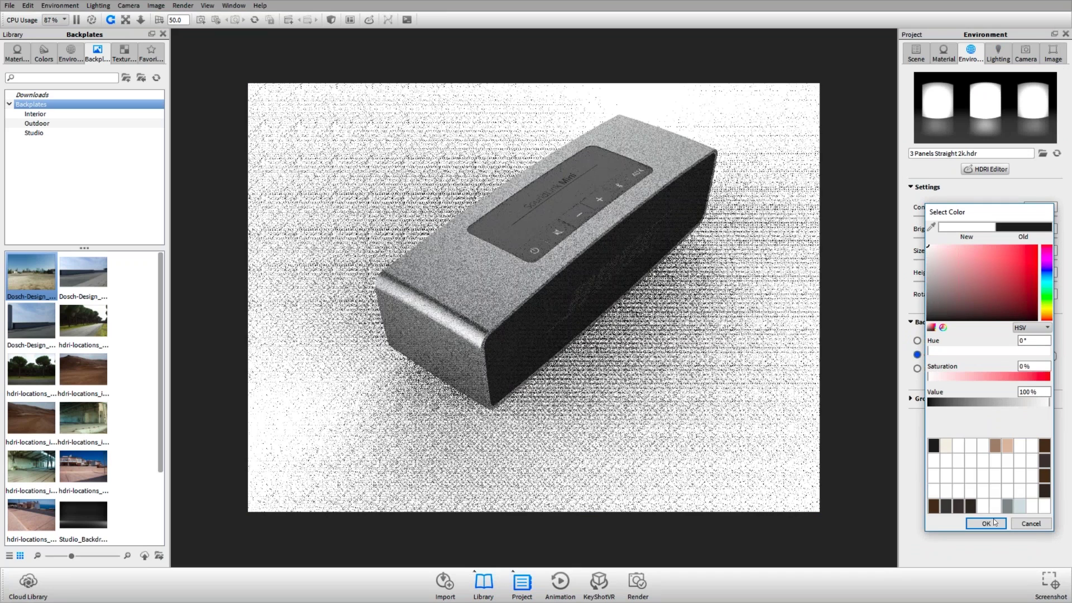
pyautogui.click(986, 523)
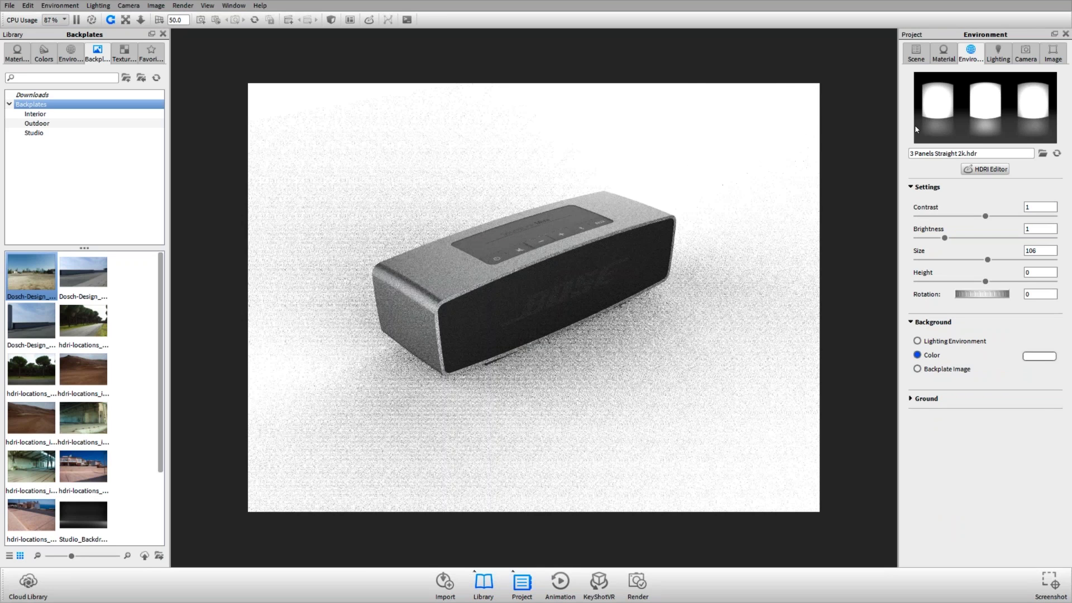
# - Clear the ground plane selection and examine the shadow beneath the speaker from several angles and distances
pyautogui.click(915, 53)
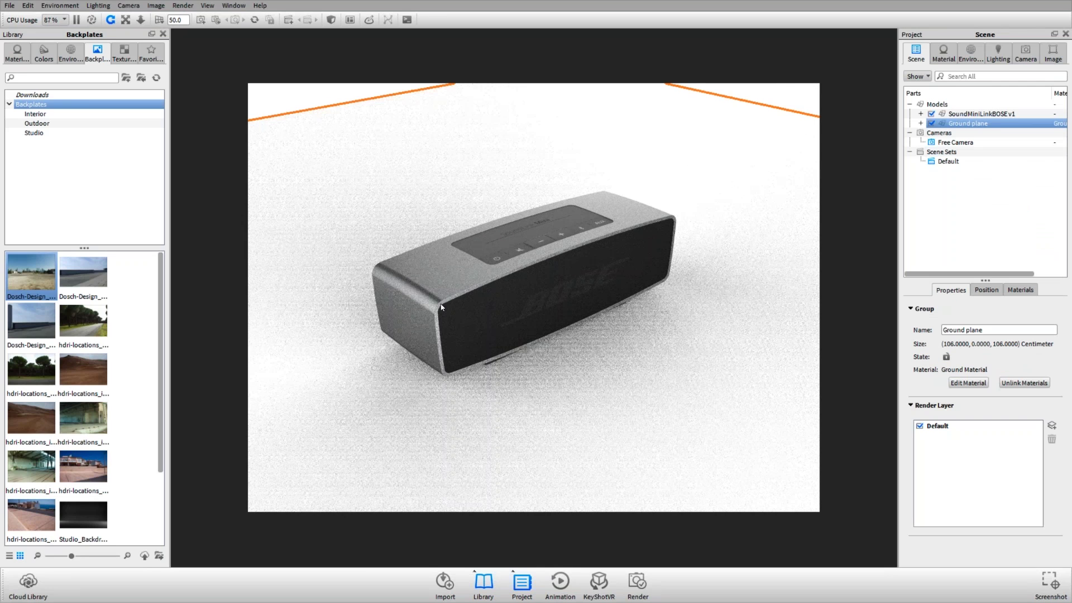
pyautogui.click(975, 207)
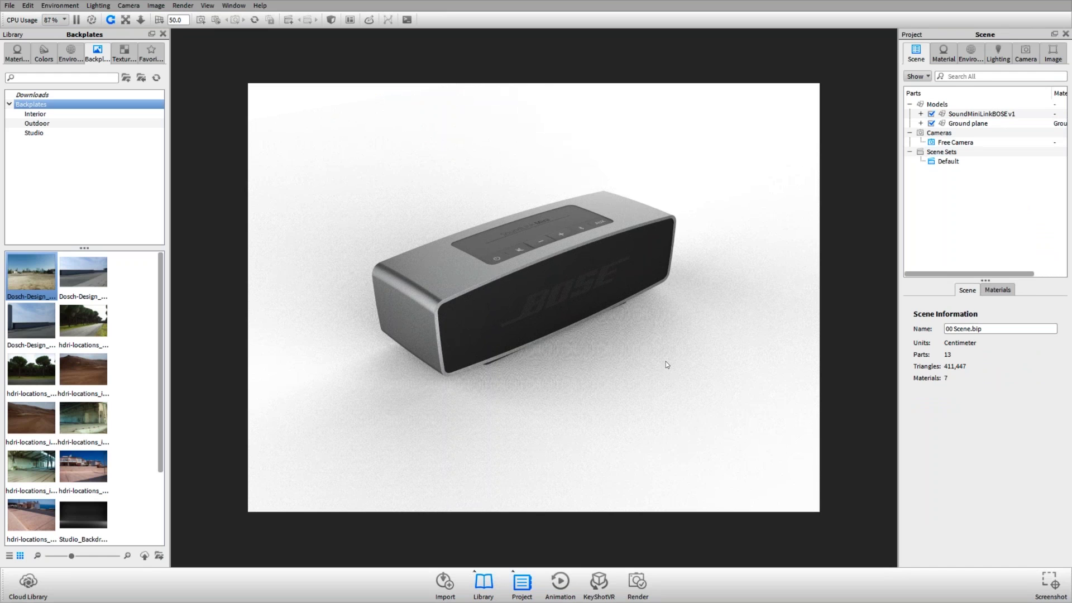
pyautogui.moveTo(665, 361); pyautogui.dragTo(659, 375)
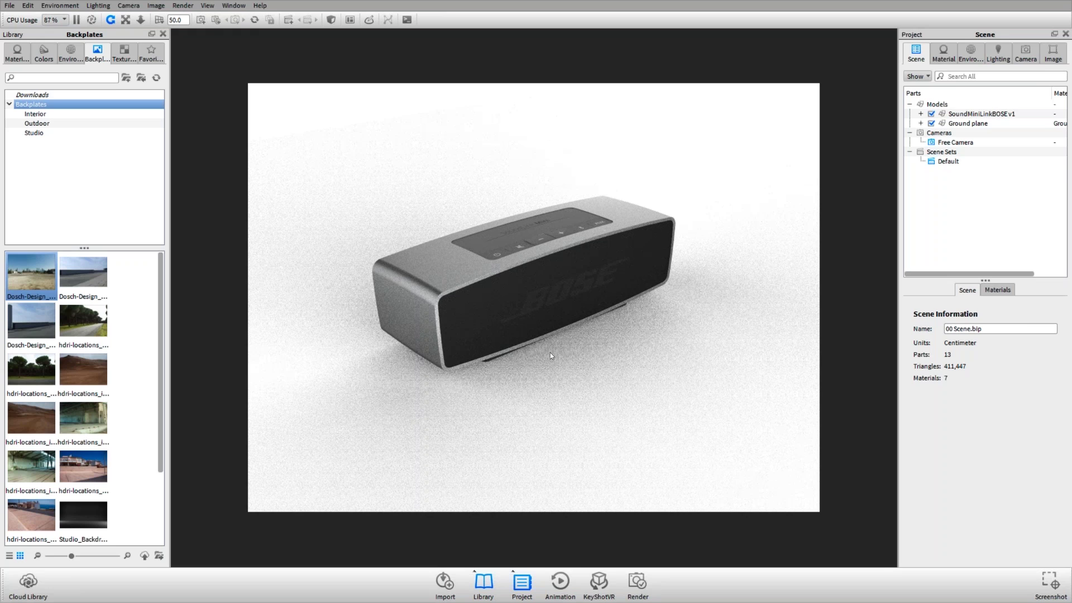
pyautogui.moveTo(551, 353); pyautogui.dragTo(539, 318)
pyautogui.scroll(-4, 539, 318)
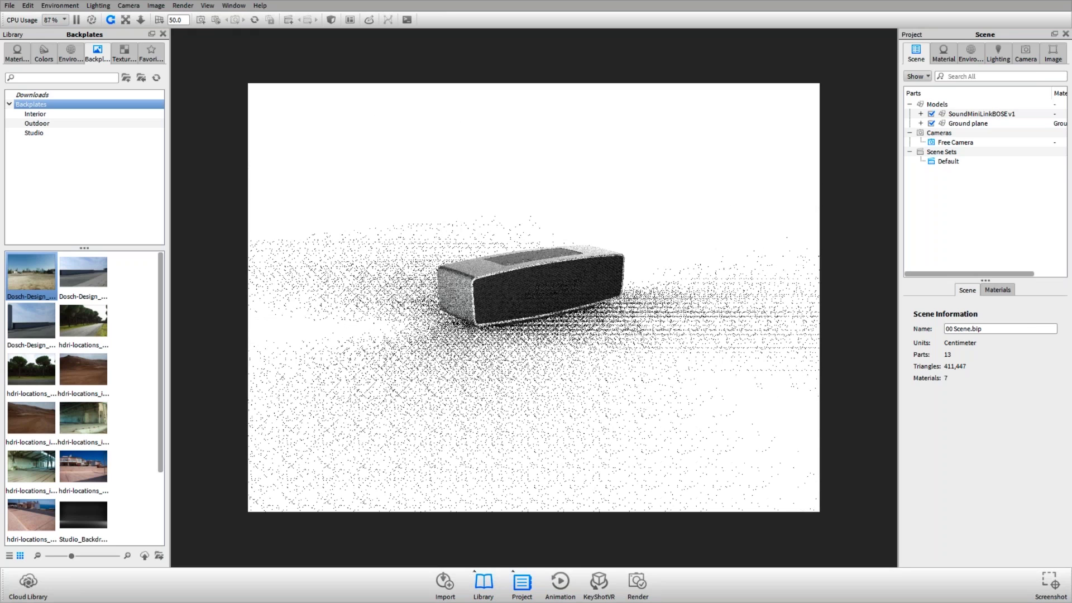
pyautogui.moveTo(576, 328); pyautogui.dragTo(558, 329)
pyautogui.scroll(1, 577, 324)
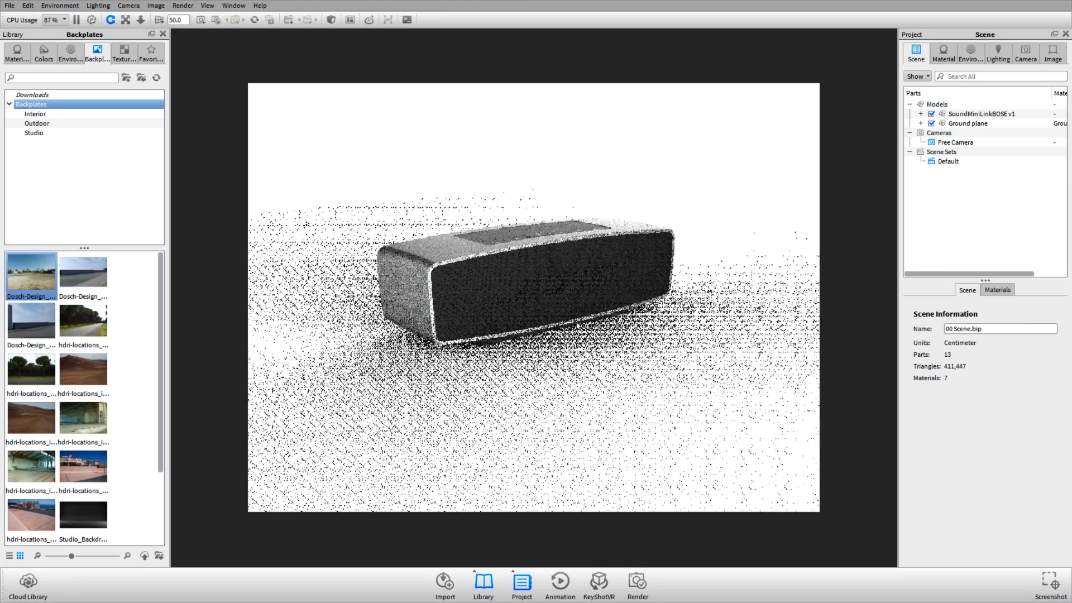
pyautogui.scroll(2, 535, 297)
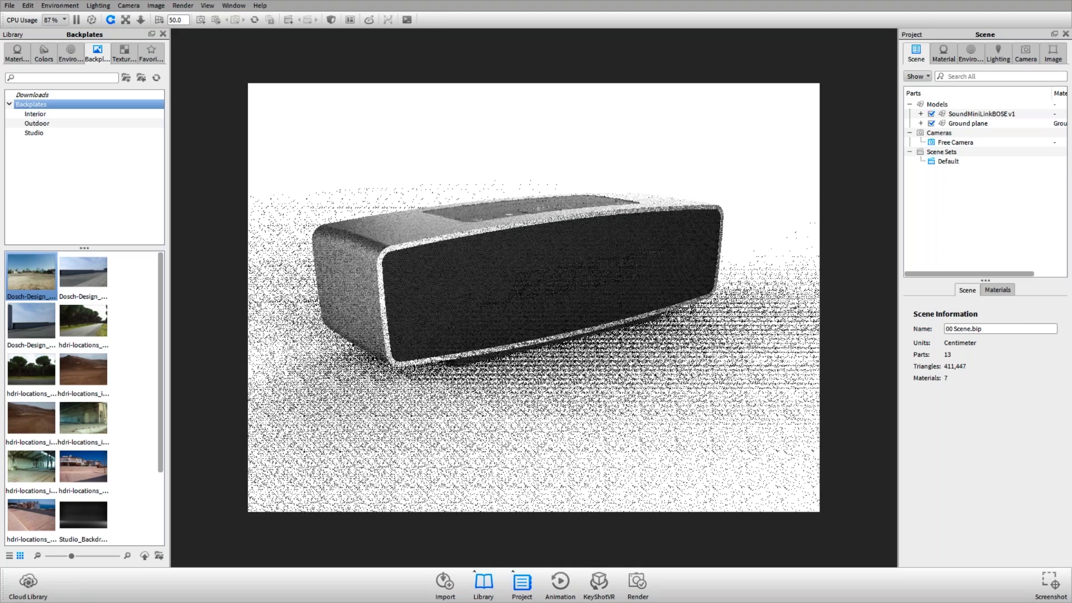
pyautogui.moveTo(618, 379); pyautogui.dragTo(335, 274)
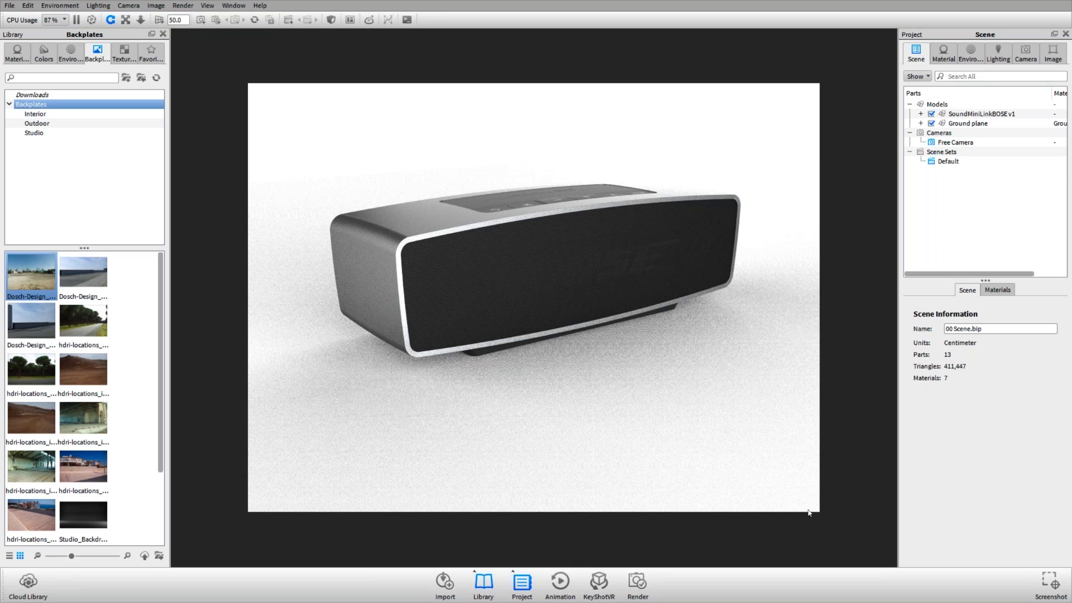
# - Open the Ground Material for editing from the ground plane and select its opacity texture slot
pyautogui.click(644, 353)
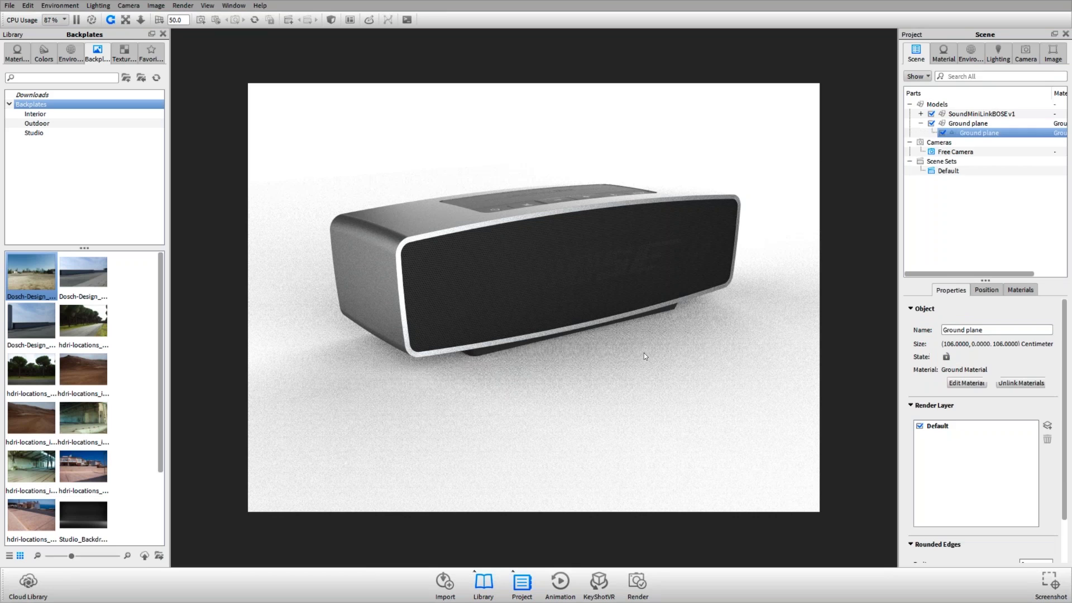
pyautogui.doubleClick(655, 342)
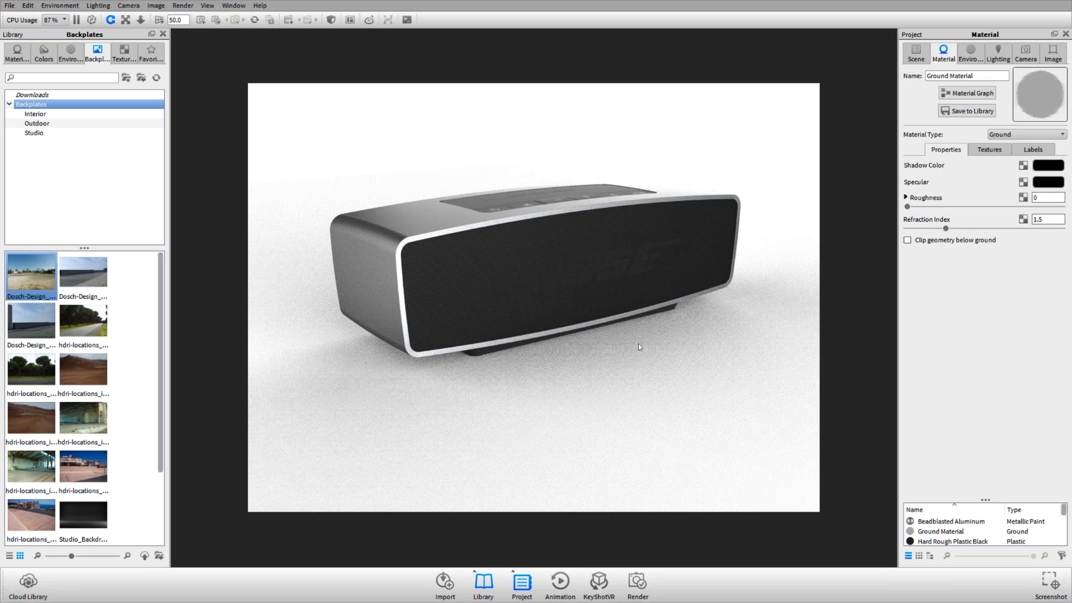
pyautogui.click(990, 149)
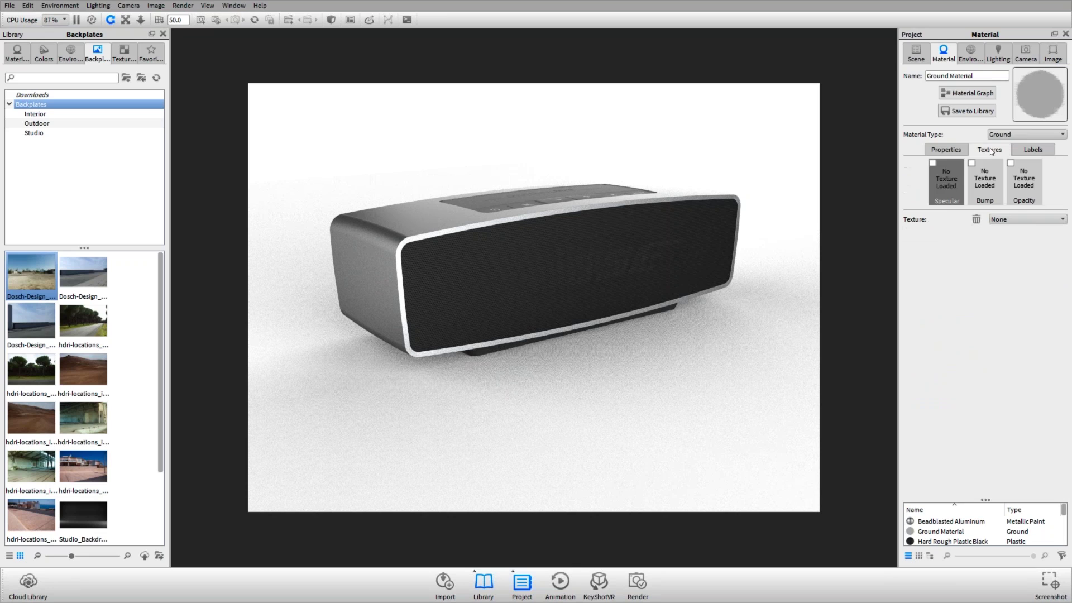
pyautogui.click(1024, 190)
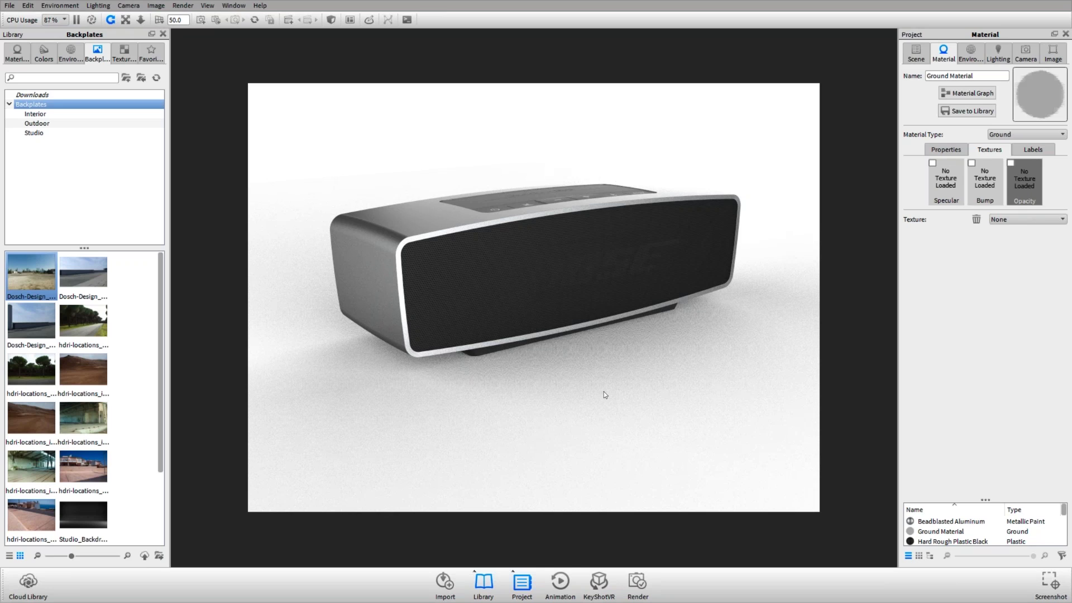
# - Apply the mesh_circular_alpha.jpg opacity map from the texture library to the Ground Material's opacity
pyautogui.click(124, 55)
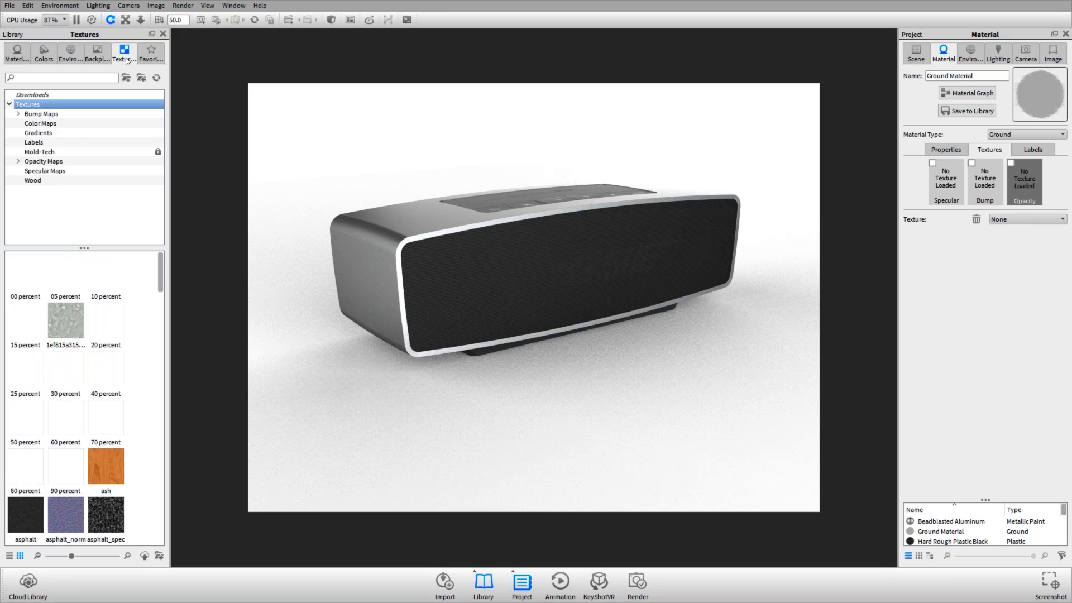
pyautogui.click(44, 162)
pyautogui.scroll(-3, 96, 446)
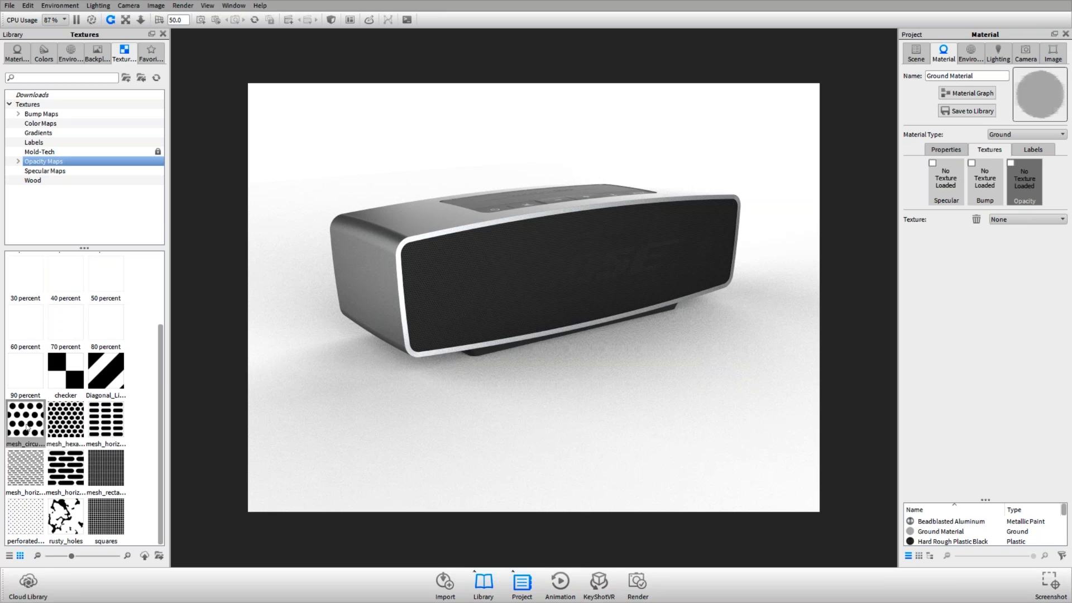
pyautogui.moveTo(27, 427); pyautogui.dragTo(598, 360)
pyautogui.moveTo(599, 359); pyautogui.dragTo(582, 365)
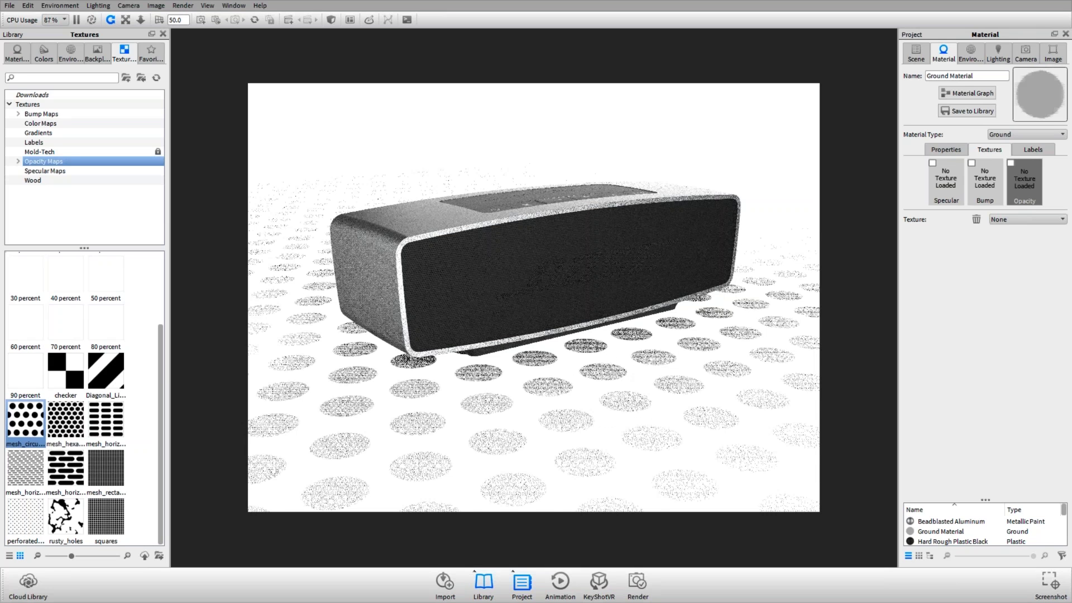
pyautogui.click(676, 409)
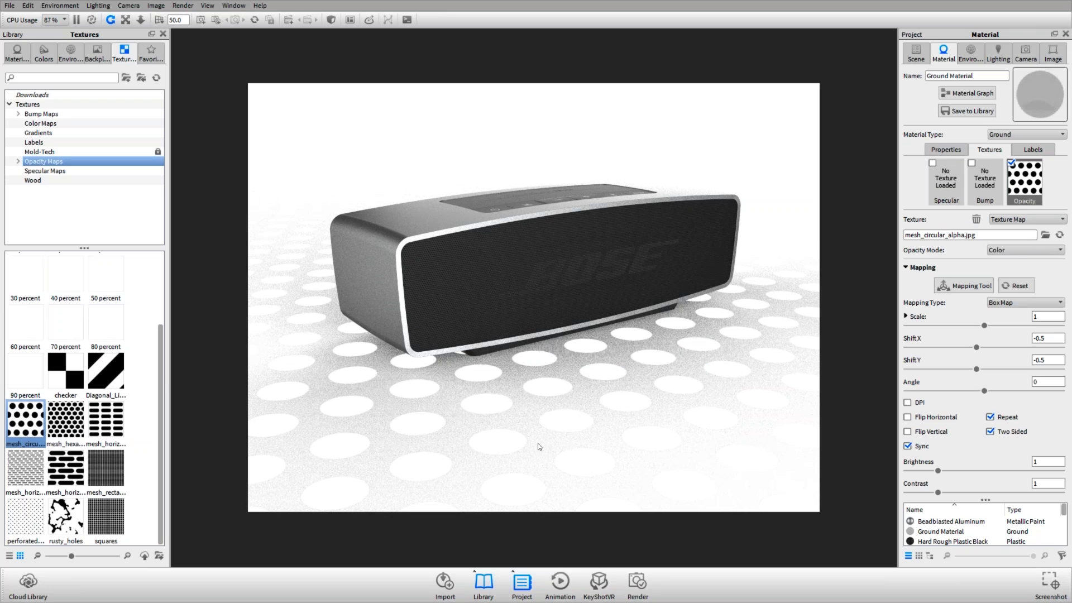
# - Examine the dotted ground shadow from above and from a low angle, and delete the opacity texture
pyautogui.moveTo(538, 445); pyautogui.dragTo(586, 469)
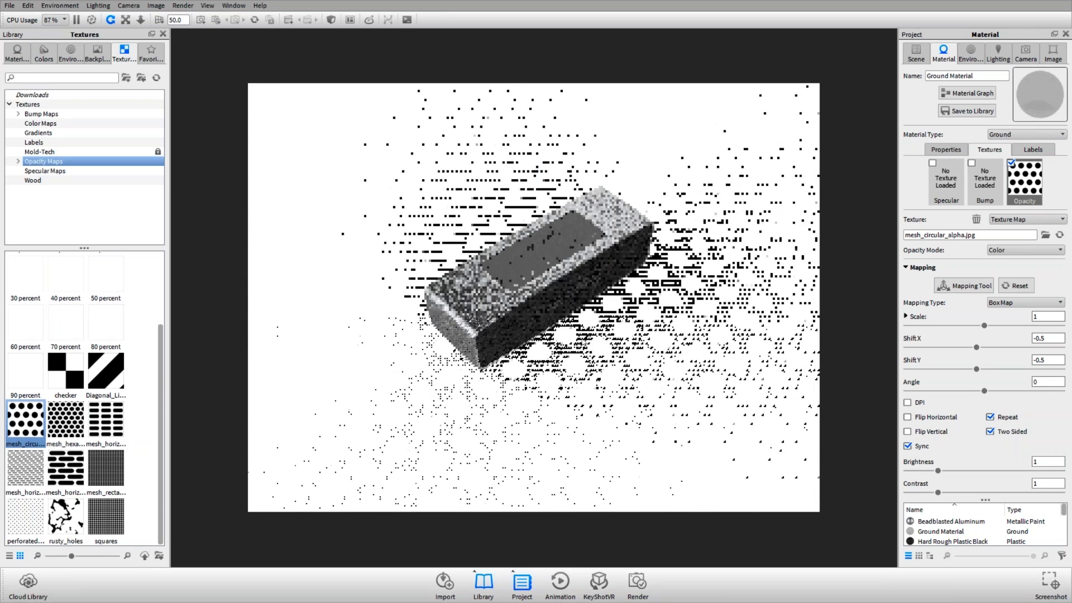
pyautogui.scroll(5, 584, 344)
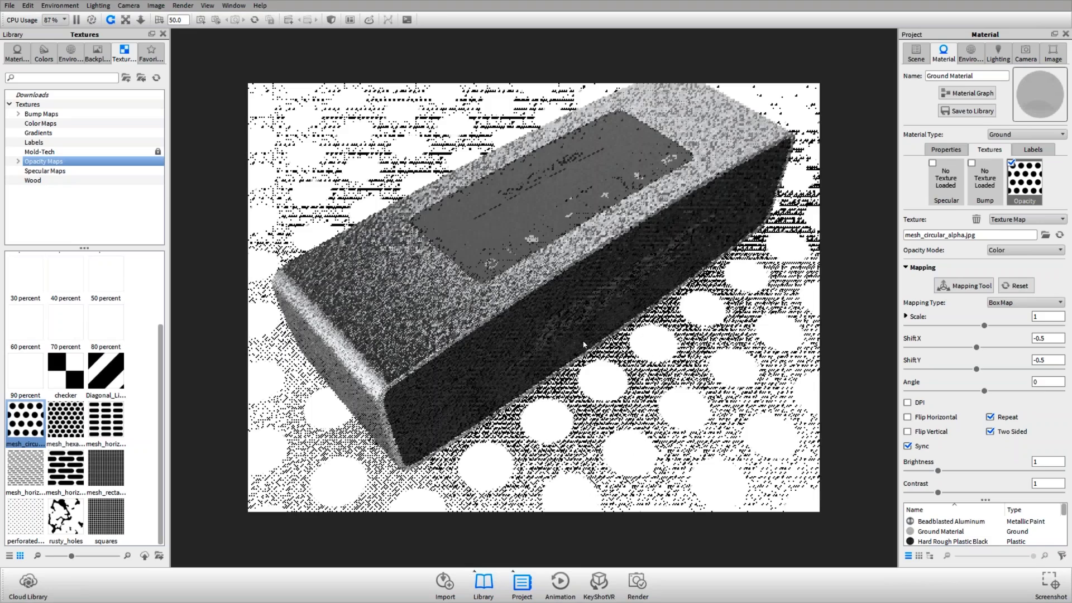
pyautogui.moveTo(583, 344); pyautogui.dragTo(540, 397)
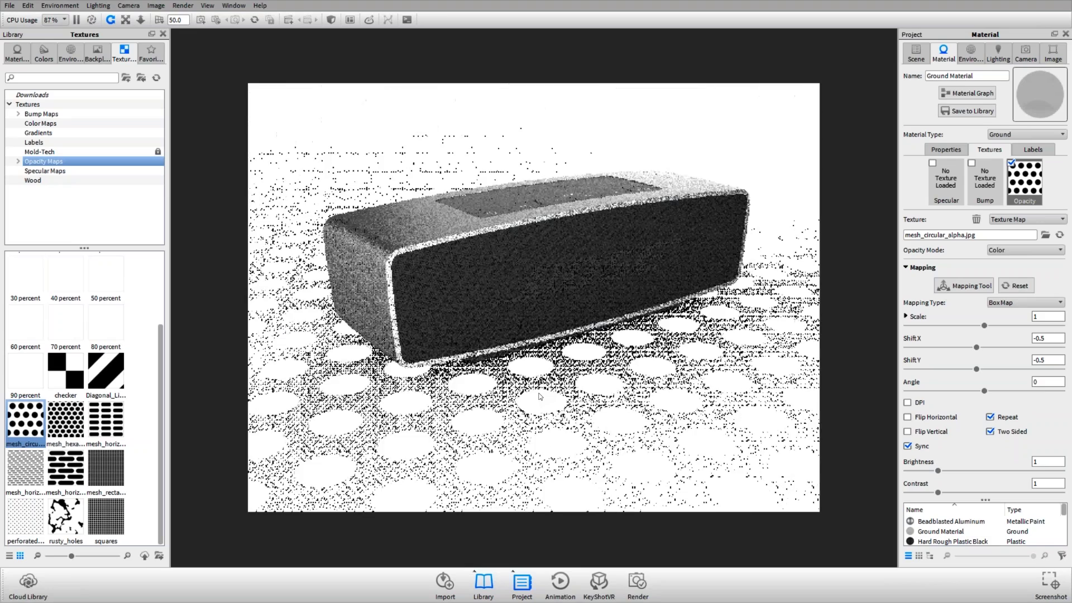
pyautogui.click(976, 219)
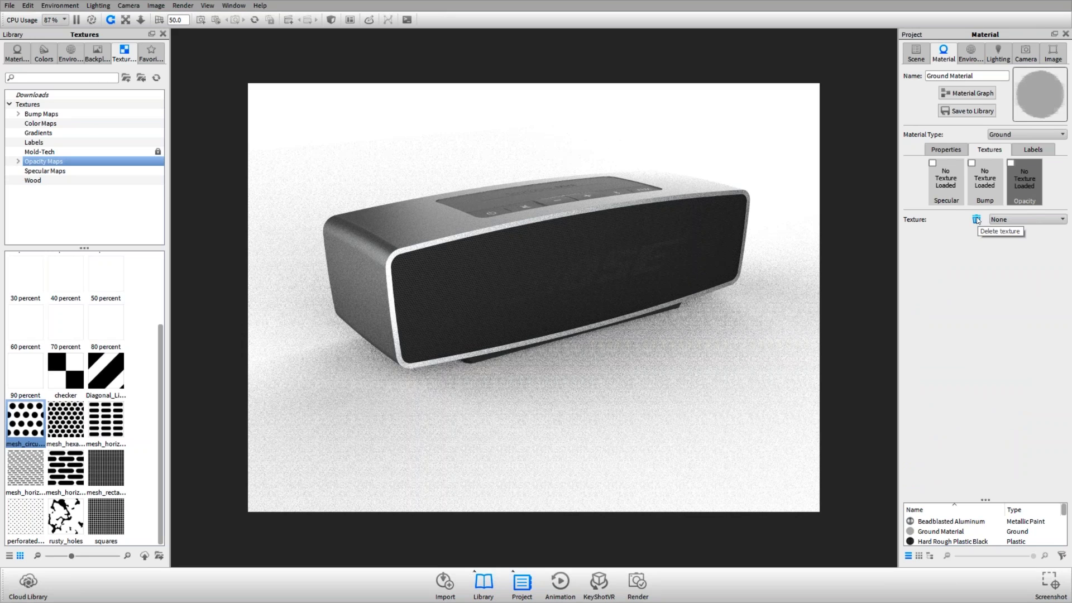
# - Add an Occlusion texture to the Ground Material's opacity slot and collapse its Bias and Advanced settings
pyautogui.moveTo(627, 177); pyautogui.dragTo(627, 185)
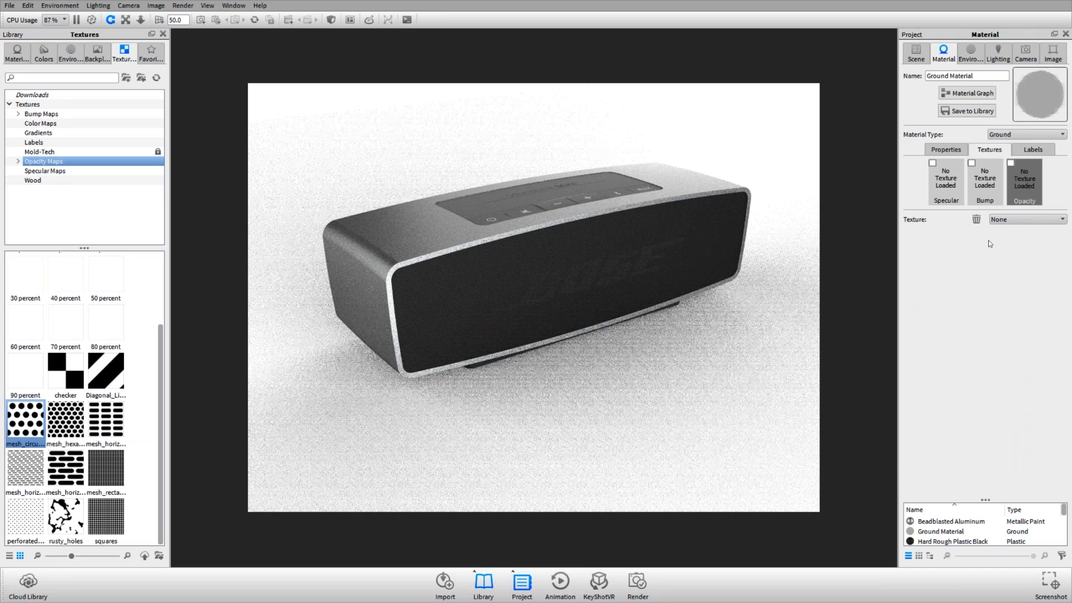
pyautogui.click(1026, 170)
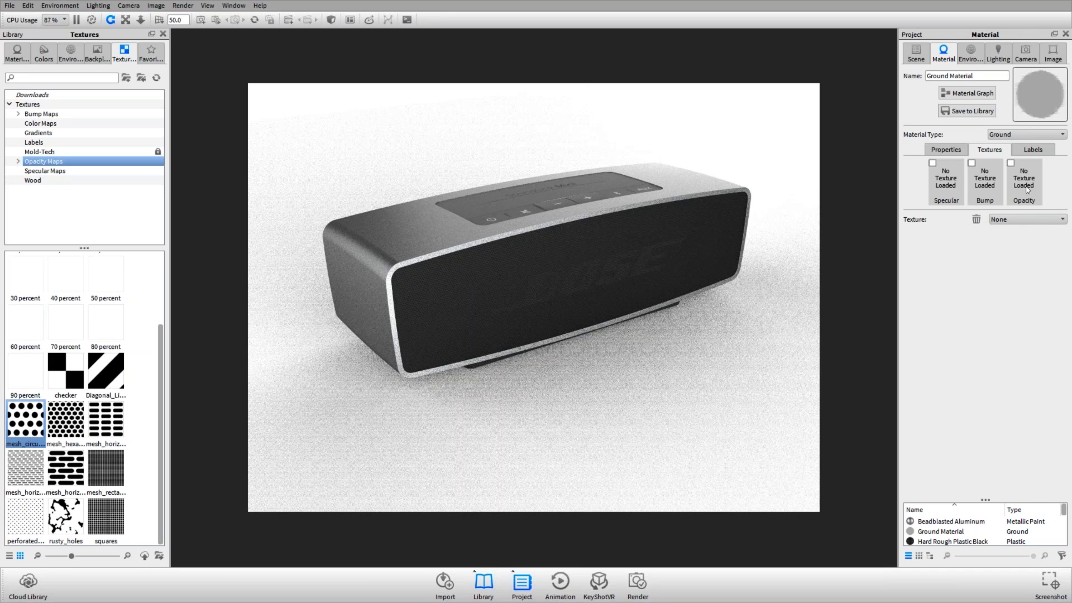
pyautogui.click(1026, 225)
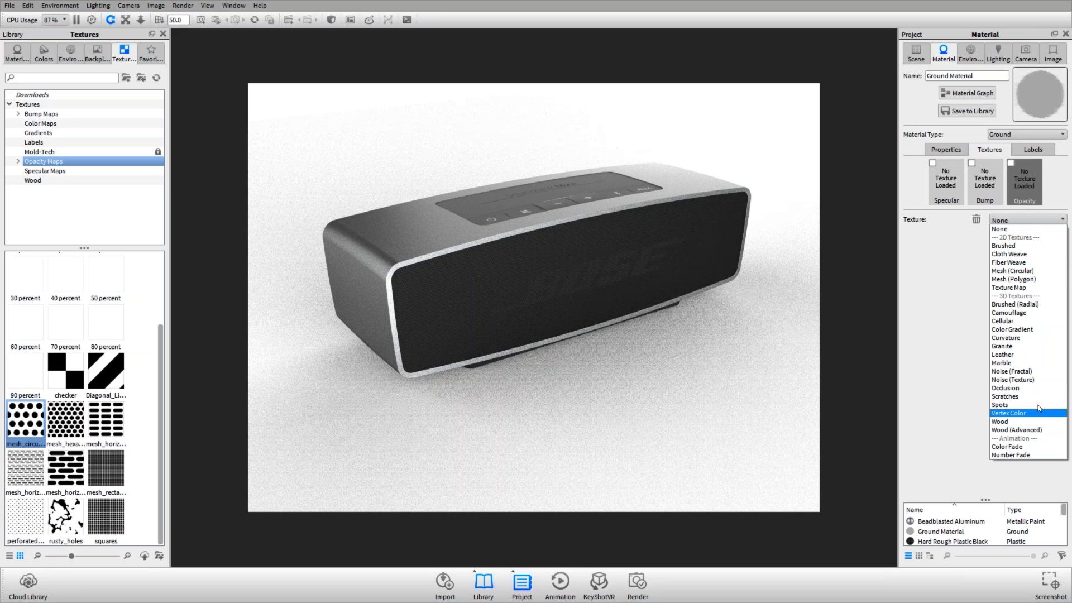
pyautogui.click(1042, 389)
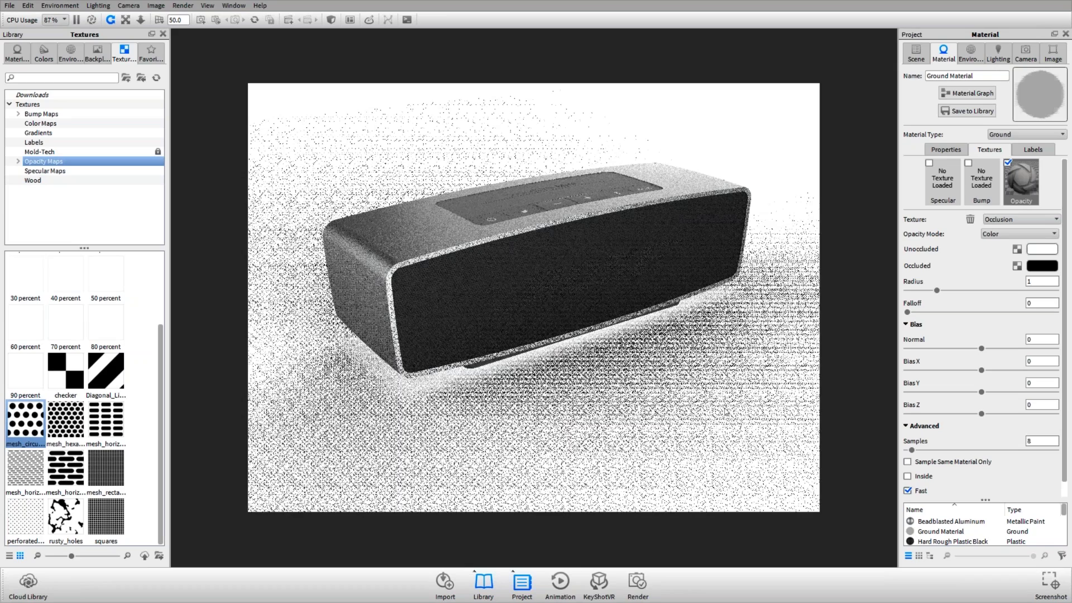
pyautogui.click(917, 324)
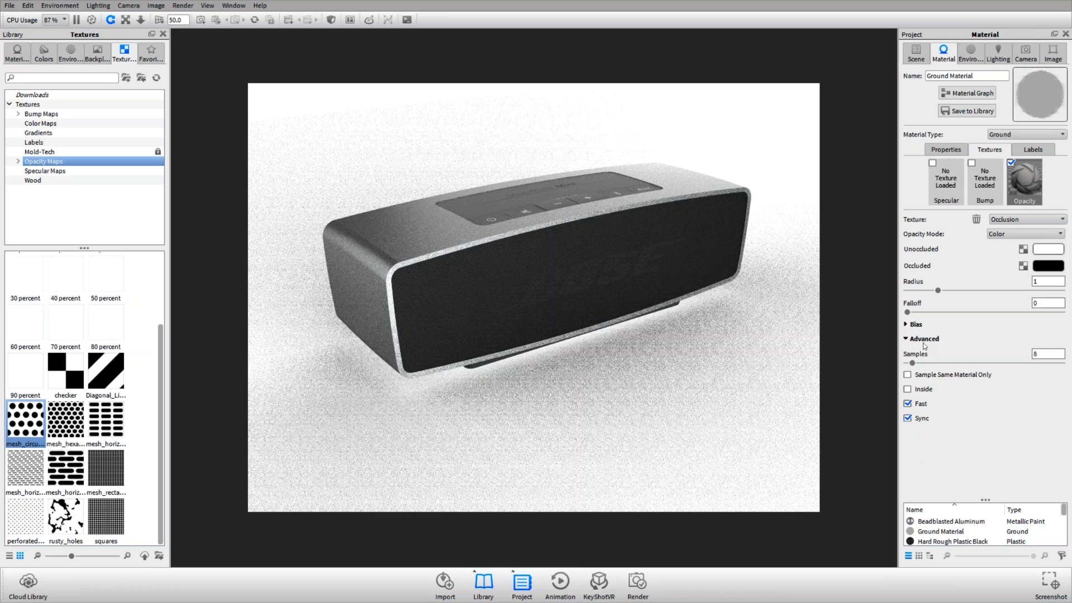
pyautogui.click(923, 341)
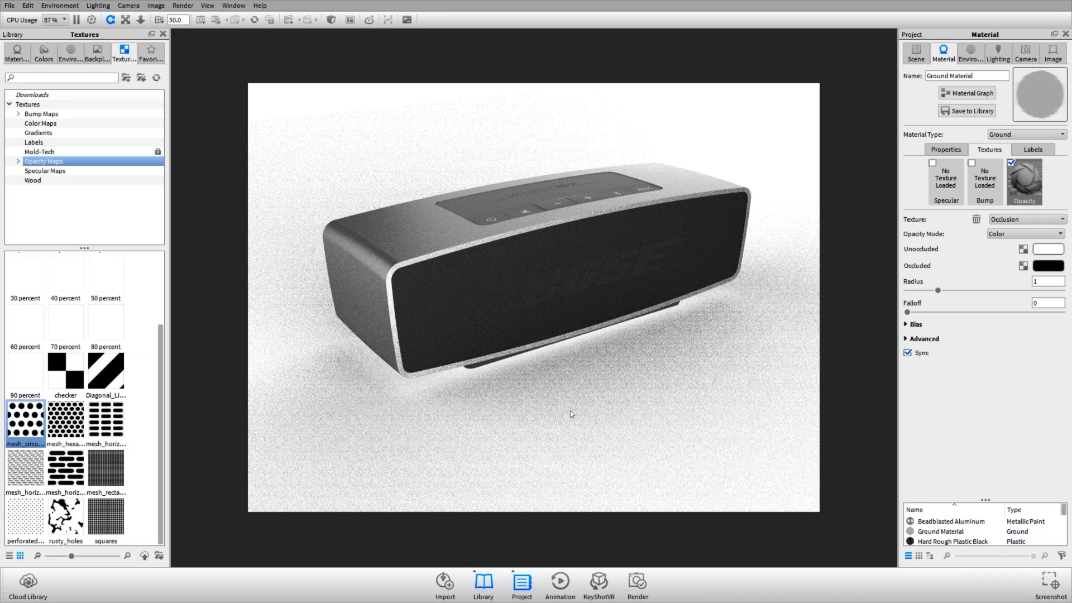
# - Set the Occlusion texture's Occluded color to white and its Unoccluded color to black
pyautogui.moveTo(570, 411); pyautogui.dragTo(564, 406)
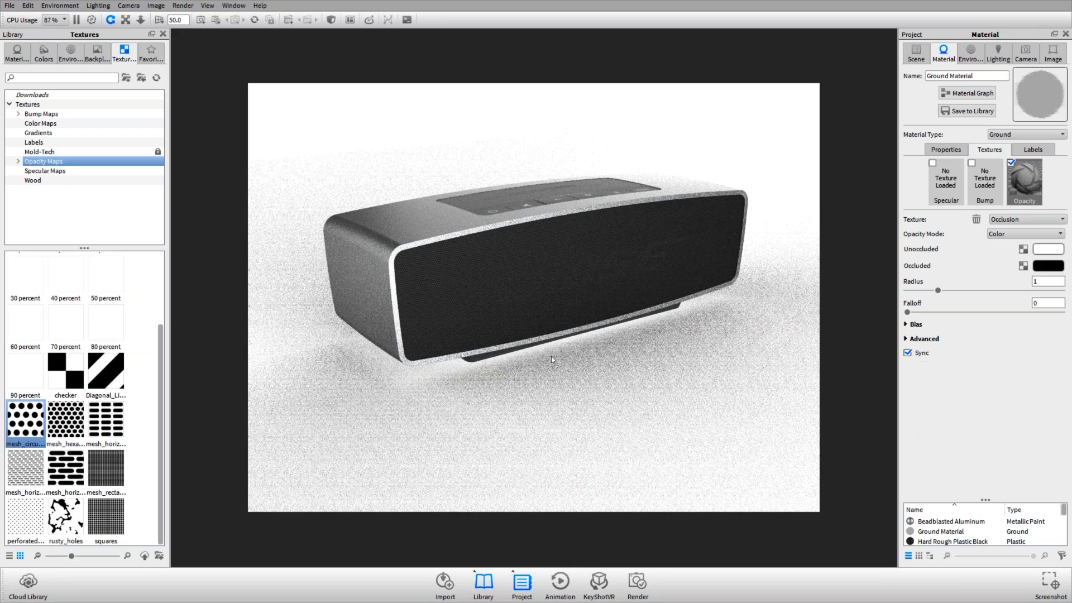
pyautogui.moveTo(551, 356); pyautogui.dragTo(559, 342)
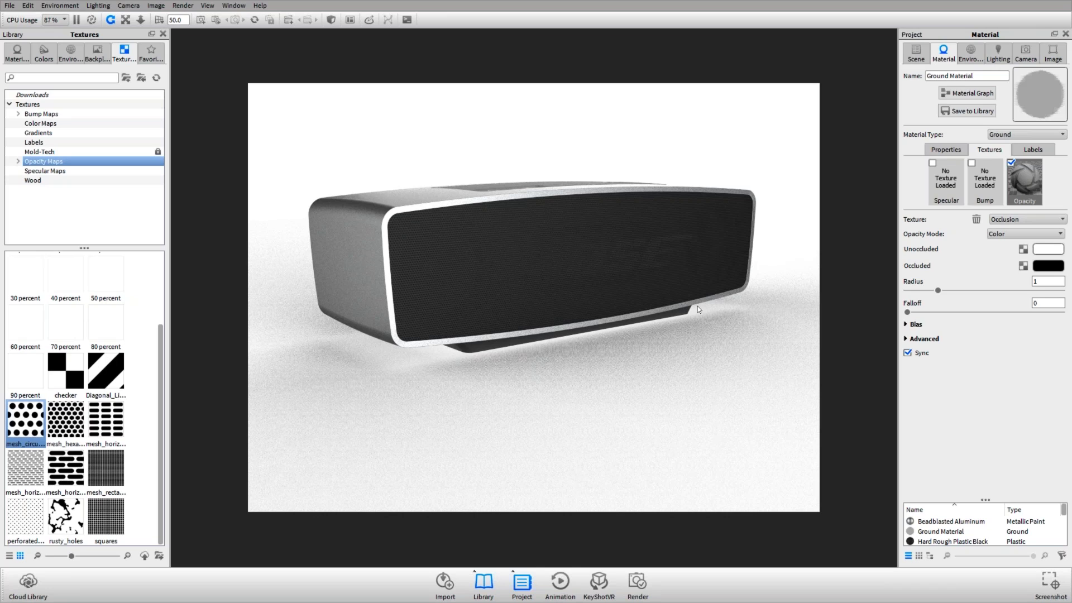
pyautogui.click(1052, 269)
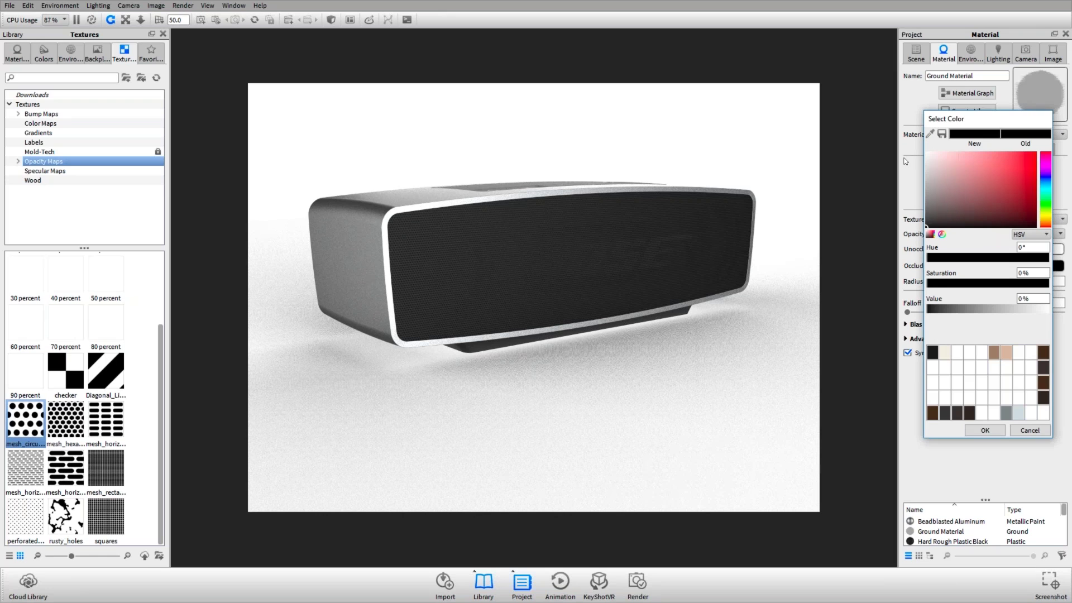
pyautogui.moveTo(929, 162); pyautogui.dragTo(855, 121)
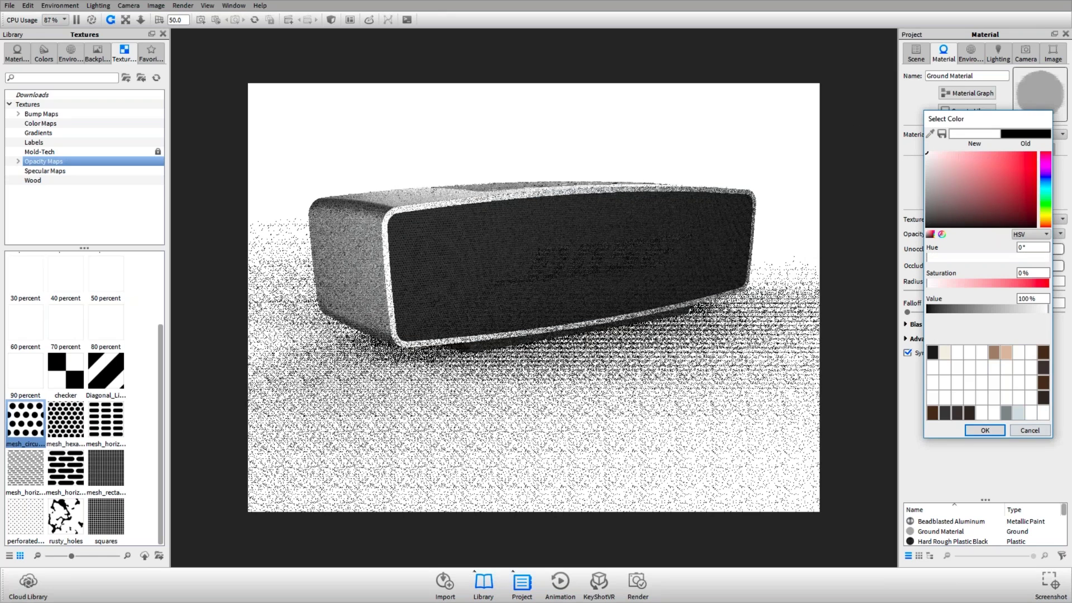
pyautogui.click(986, 429)
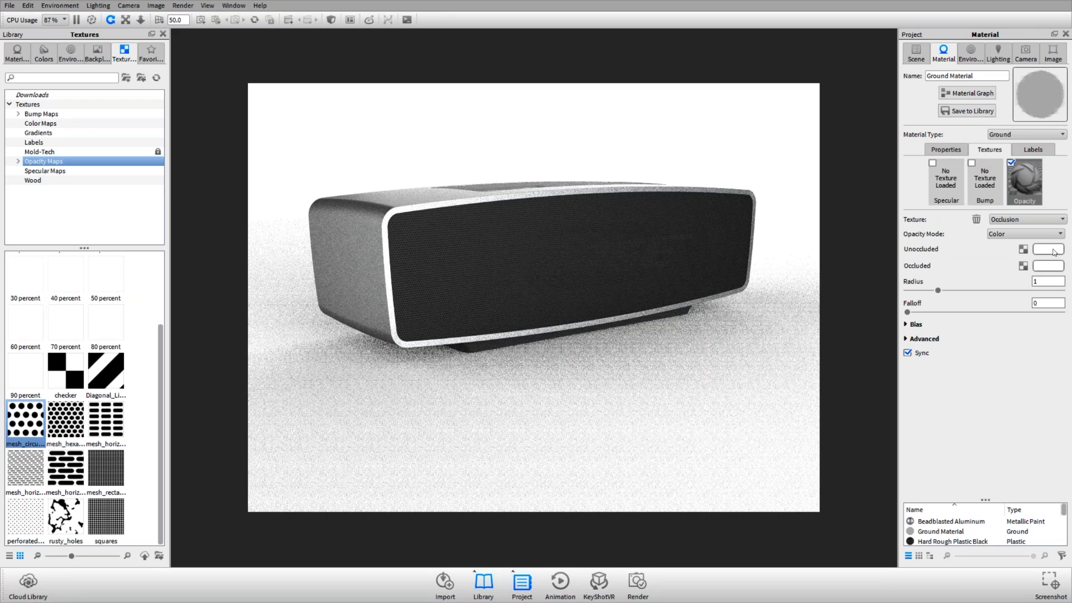
pyautogui.click(1048, 249)
pyautogui.click(933, 342)
pyautogui.click(996, 415)
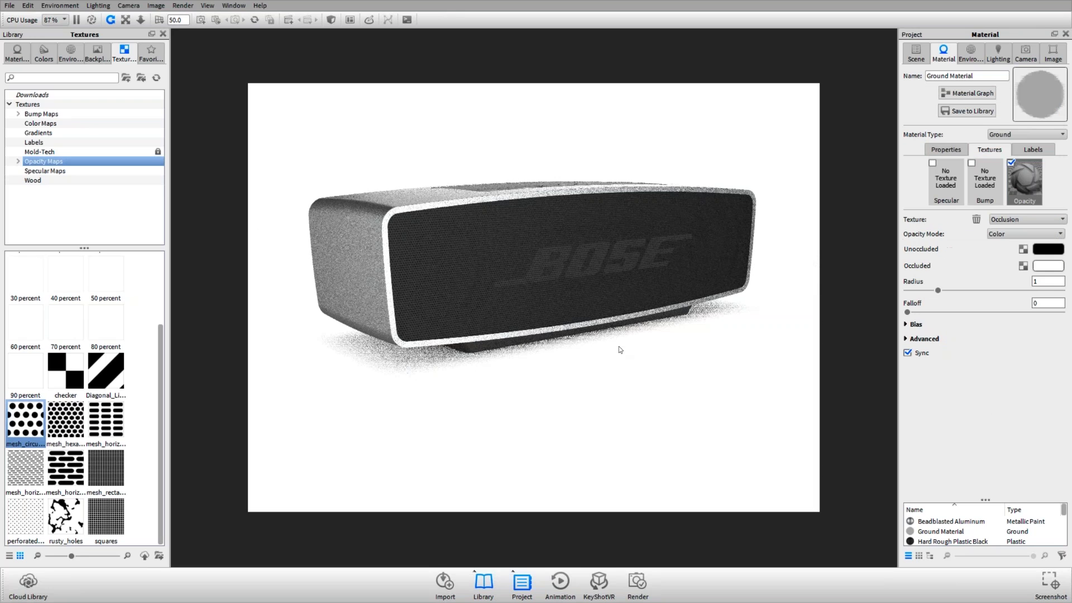
# - Examine the speaker's ground shadow from several angles and compare it with the opacity texture disabled and enabled
pyautogui.scroll(5, 502, 363)
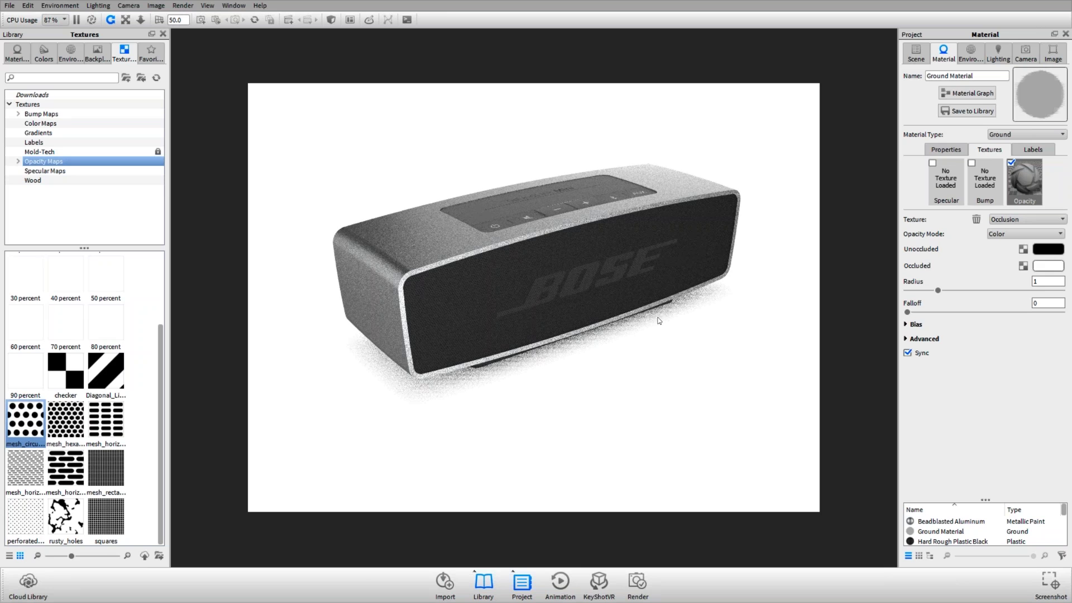
pyautogui.moveTo(660, 316); pyautogui.dragTo(659, 324)
pyautogui.scroll(3, 658, 324)
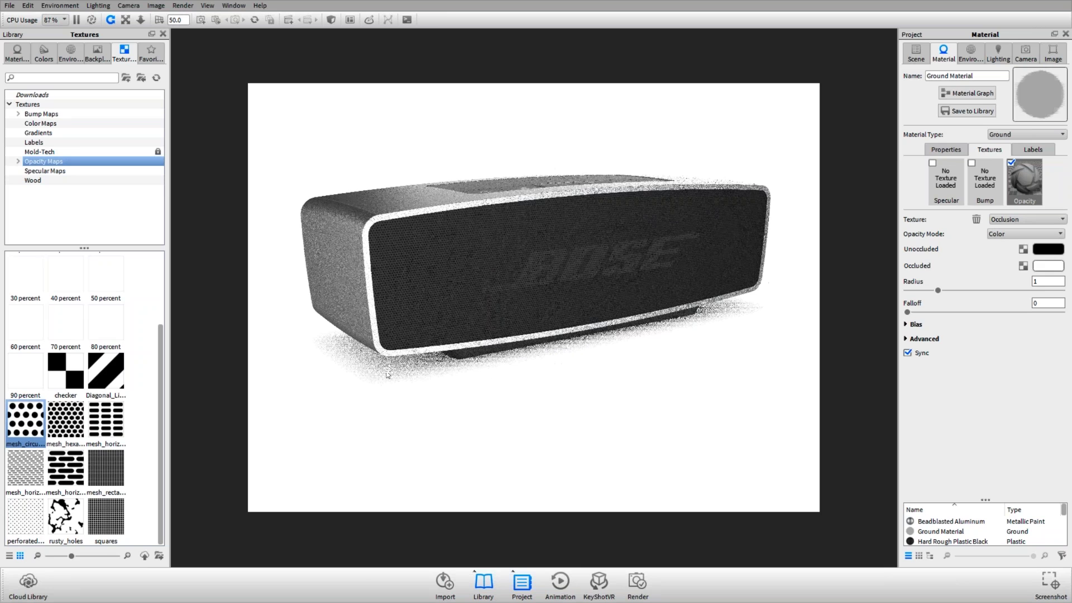
pyautogui.moveTo(614, 367); pyautogui.dragTo(708, 296)
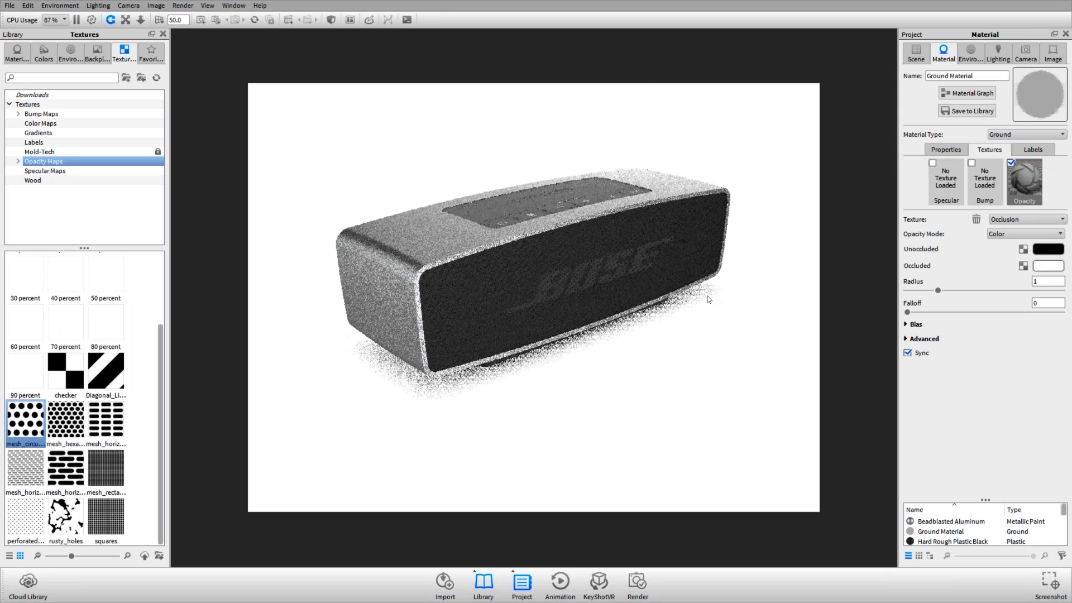
pyautogui.click(611, 360)
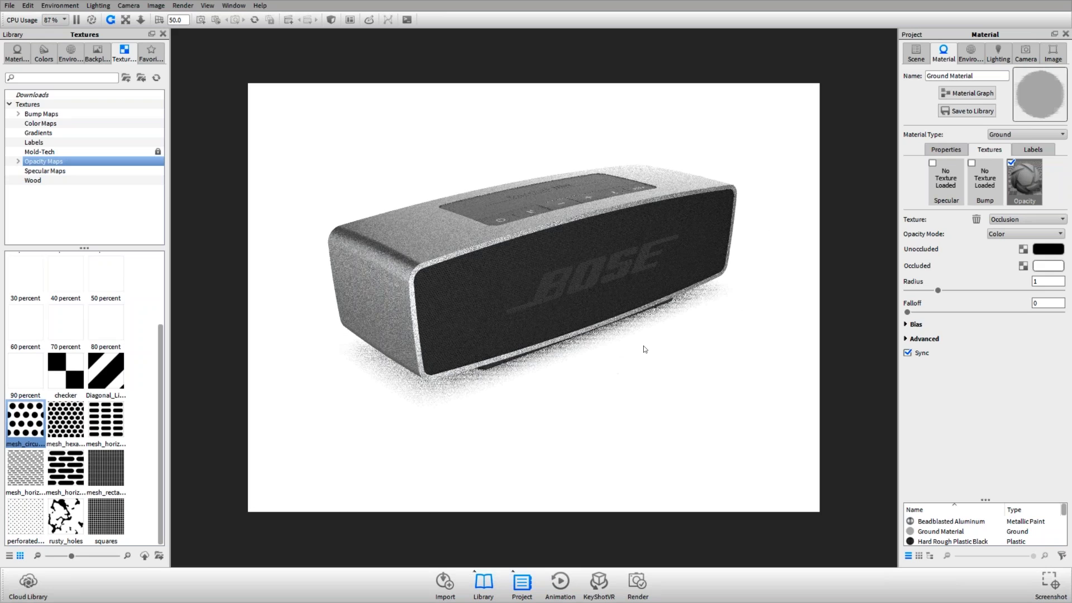
pyautogui.click(1011, 164)
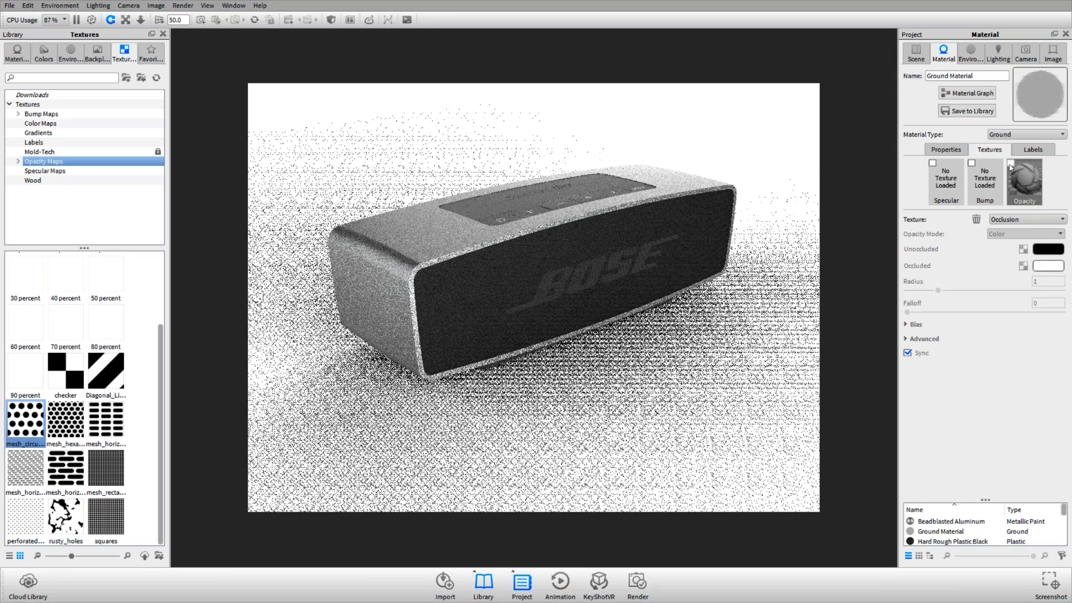
pyautogui.click(1011, 163)
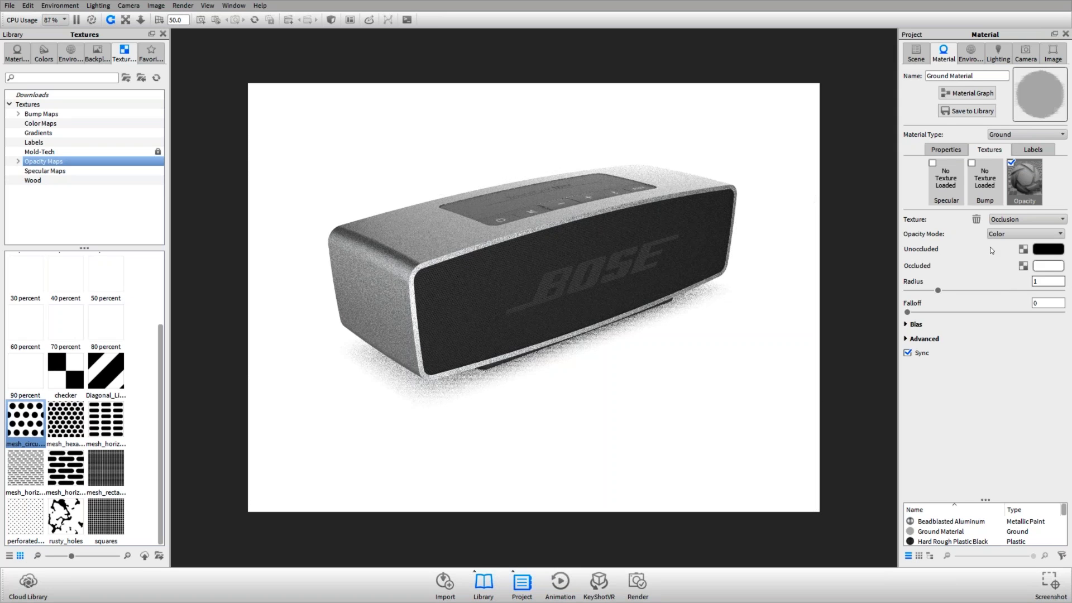
# - Check the scene's units and set the Occlusion texture's Radius to 3
pyautogui.click(916, 53)
pyautogui.click(955, 219)
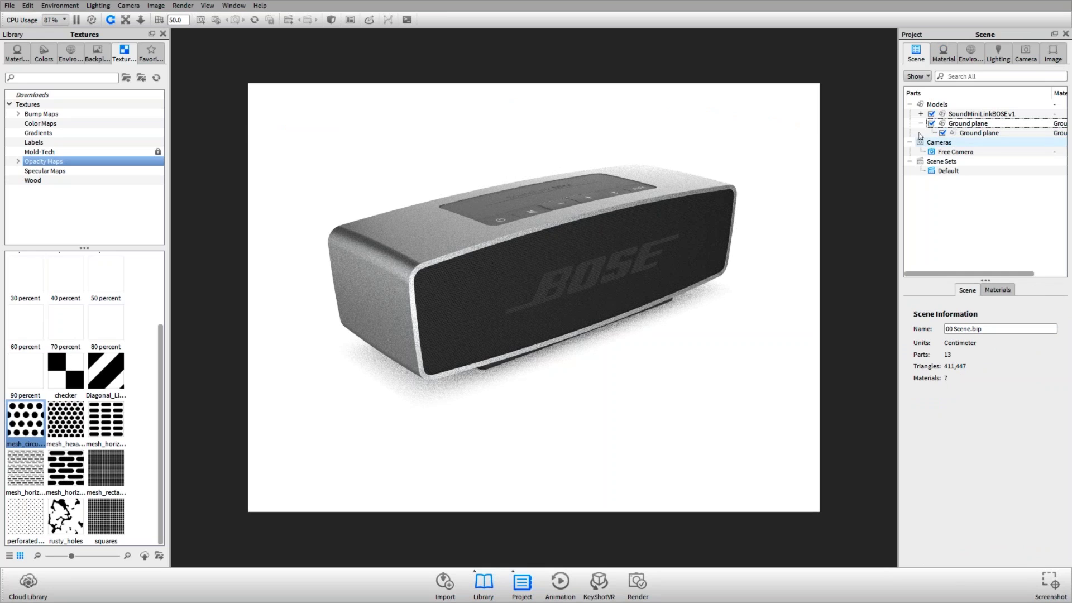
pyautogui.click(943, 54)
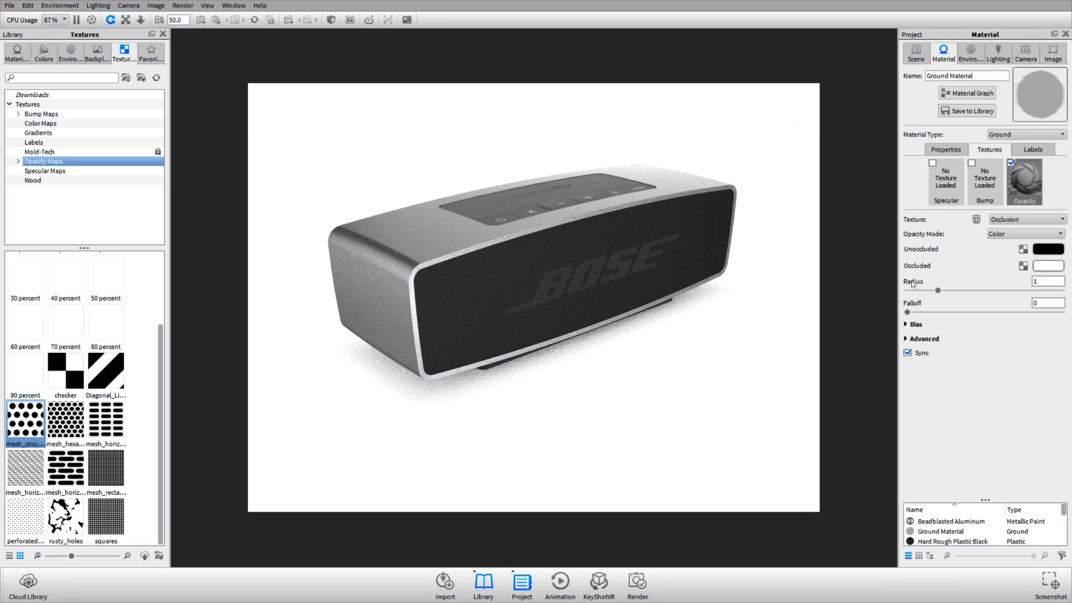
pyautogui.click(1049, 281)
pyautogui.hotkey('ctrl', 'a')
pyautogui.write('3')
pyautogui.press('Return')
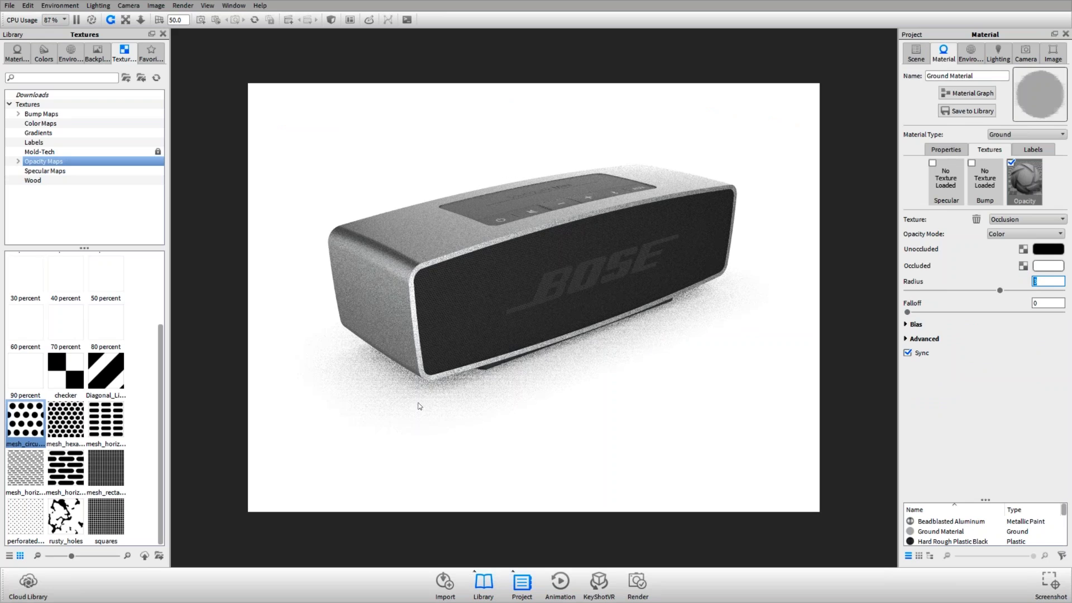
# - Try a Falloff of about 3.19 on the ground's Occlusion texture and reset it to 0
pyautogui.moveTo(630, 385); pyautogui.dragTo(732, 285)
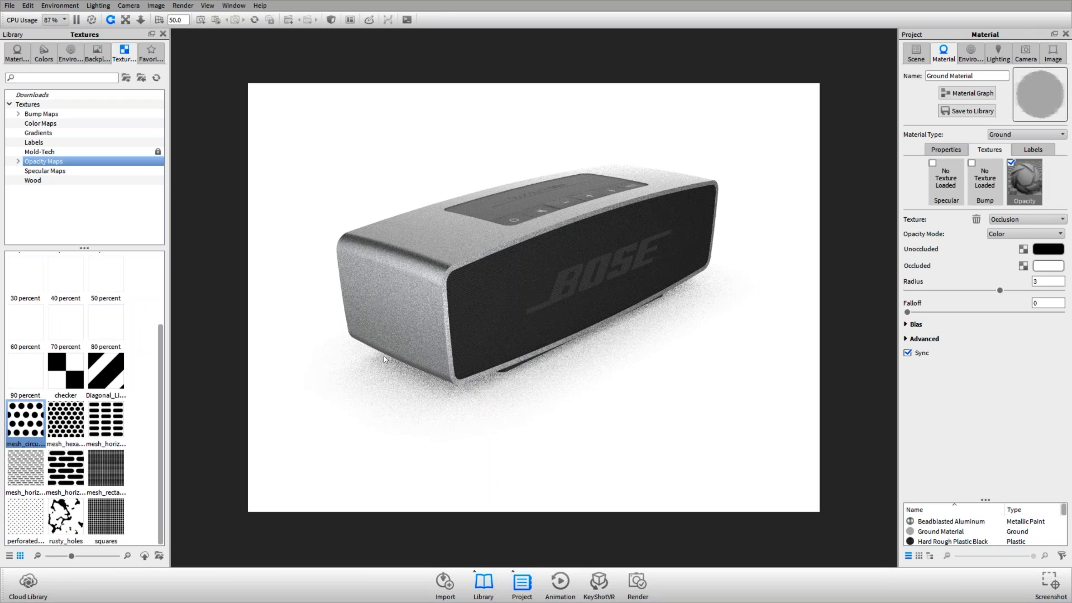
pyautogui.moveTo(723, 300); pyautogui.dragTo(659, 348)
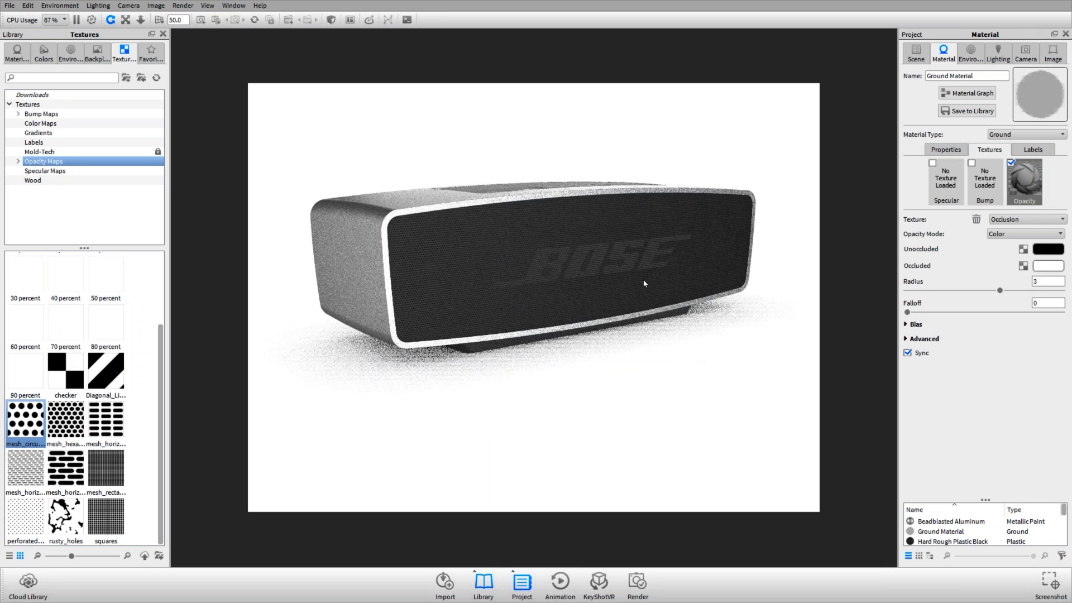
pyautogui.moveTo(614, 320); pyautogui.dragTo(504, 173)
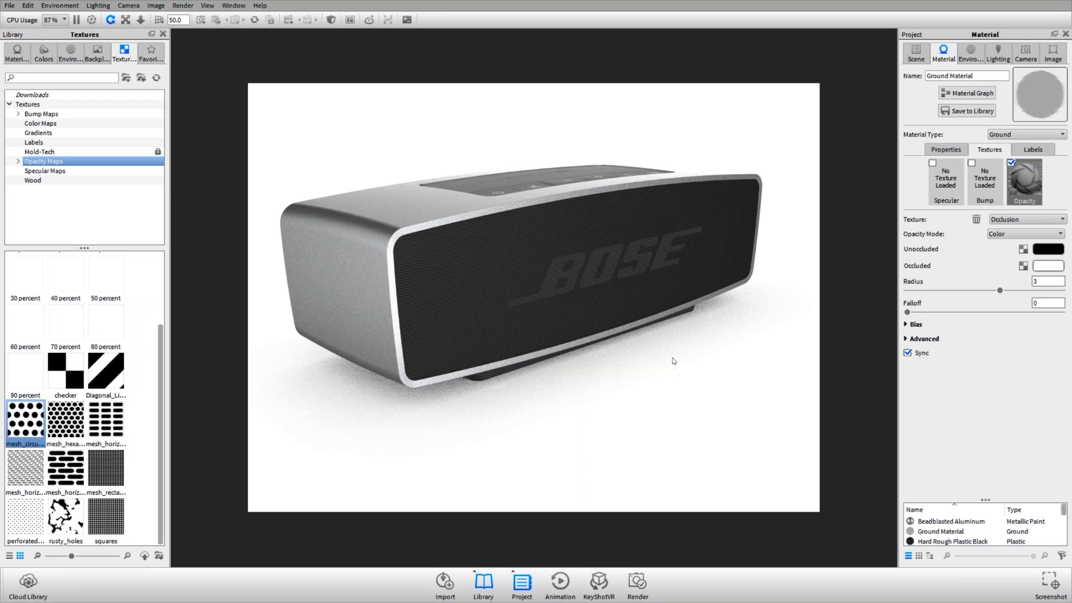
pyautogui.moveTo(672, 357); pyautogui.dragTo(659, 321)
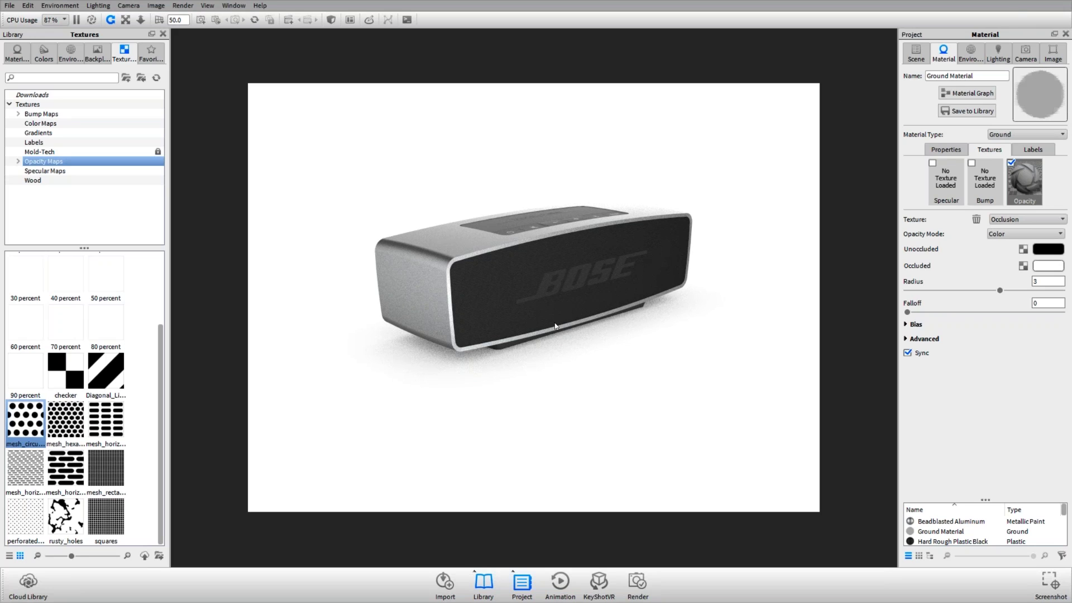
pyautogui.moveTo(555, 326); pyautogui.dragTo(631, 344)
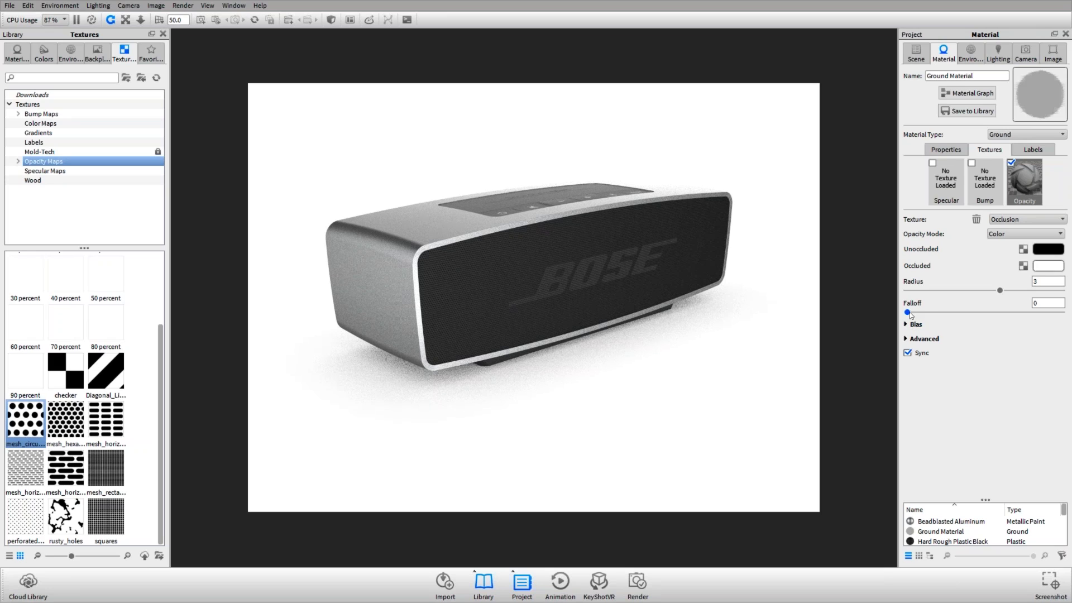
pyautogui.moveTo(910, 314); pyautogui.dragTo(1011, 315)
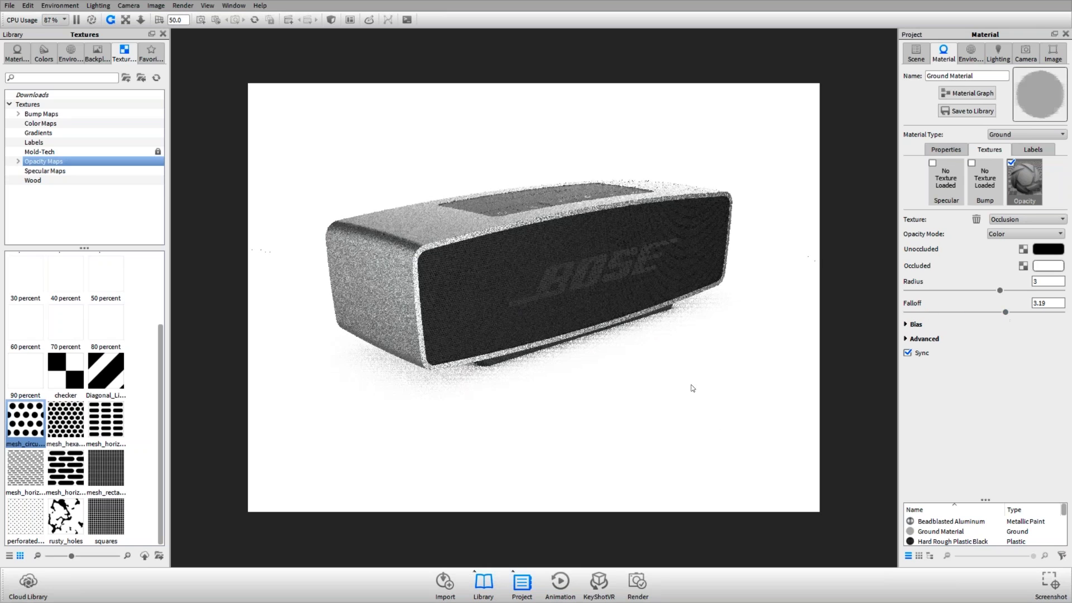
pyautogui.moveTo(683, 361)
pyautogui.mouseDown()
pyautogui.moveTo(662, 371)
pyautogui.moveTo(668, 364)
pyautogui.mouseUp()
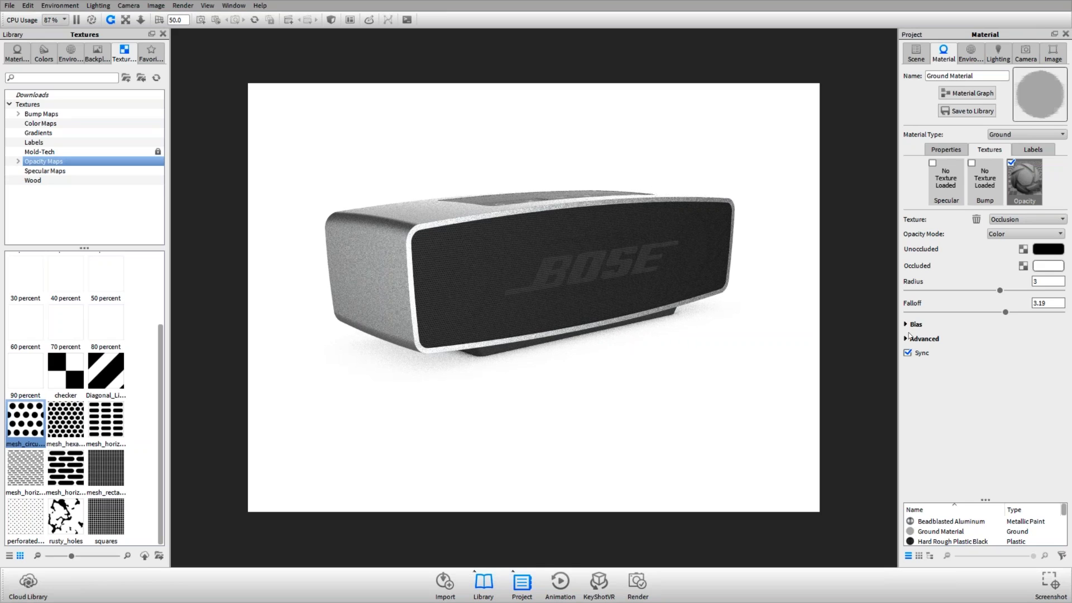
pyautogui.moveTo(1005, 312); pyautogui.dragTo(836, 312)
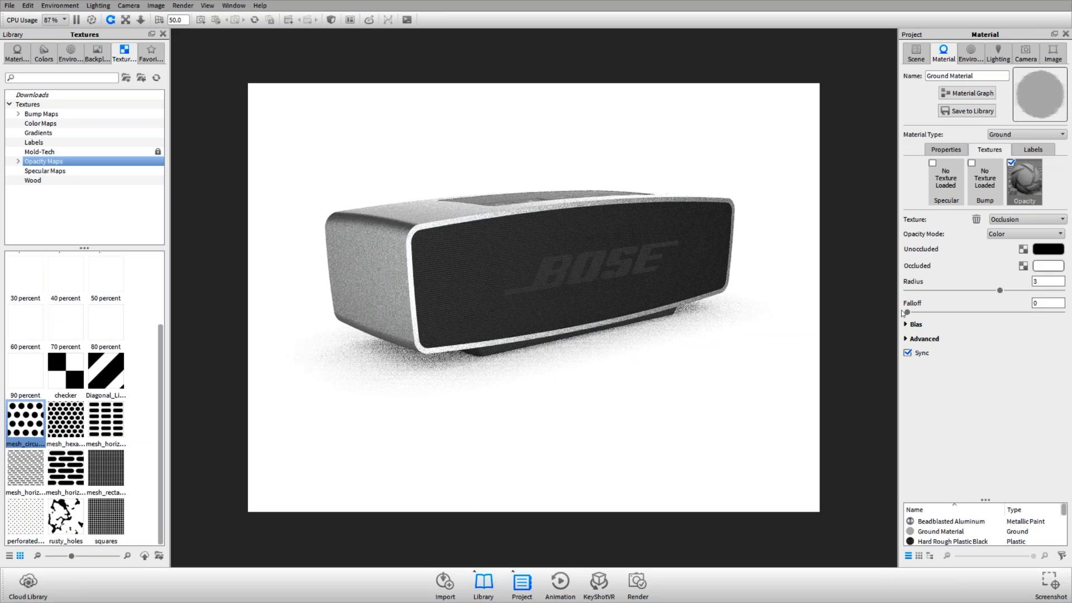
pyautogui.moveTo(908, 312); pyautogui.dragTo(801, 328)
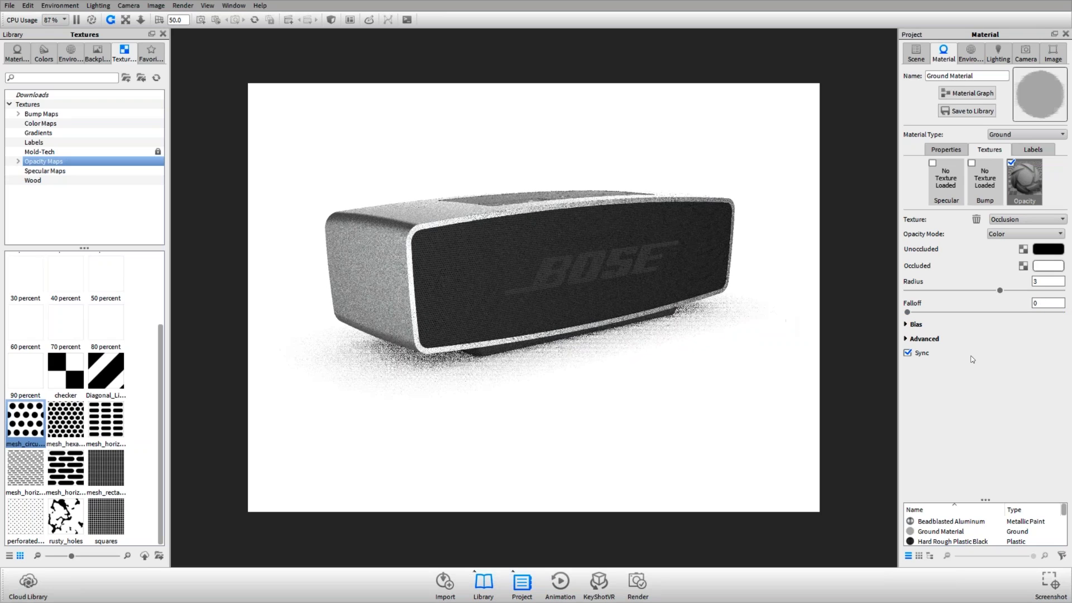
# - Try a higher Normal bias on the Occlusion texture and collapse the Bias settings again
pyautogui.click(911, 324)
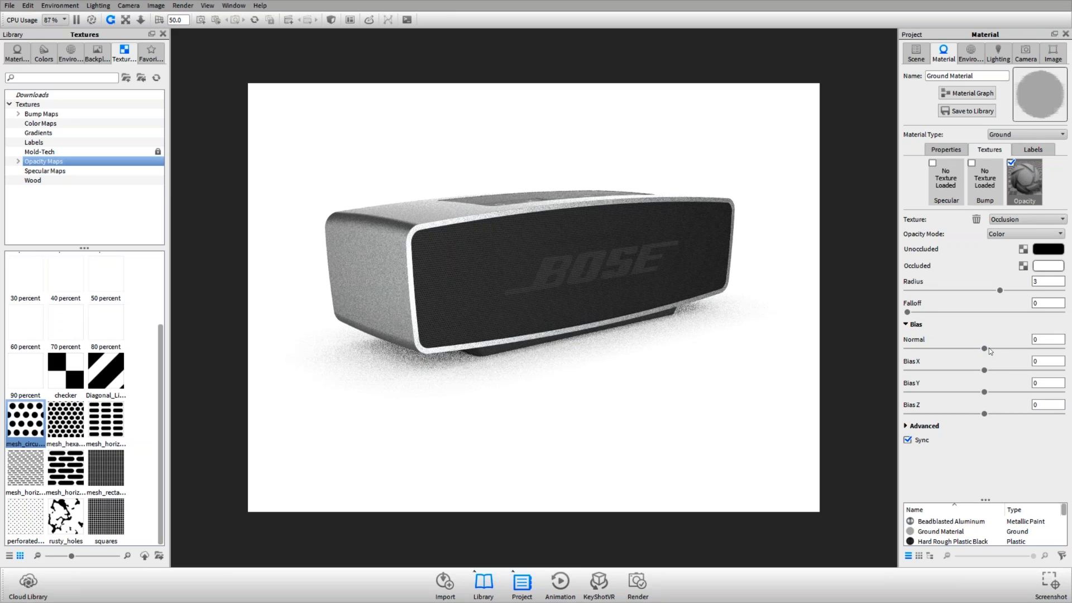
pyautogui.moveTo(984, 348); pyautogui.dragTo(1071, 352)
pyautogui.click(915, 324)
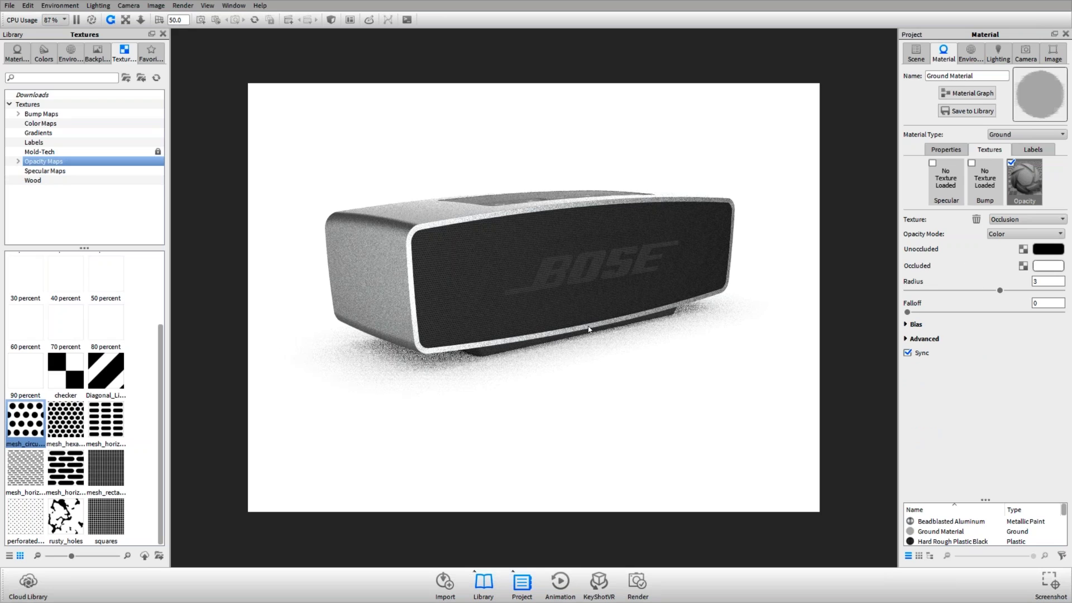
# - Inspect the ground shadow from high and low angles and review the lighting presets and settings
pyautogui.moveTo(569, 353); pyautogui.dragTo(609, 345)
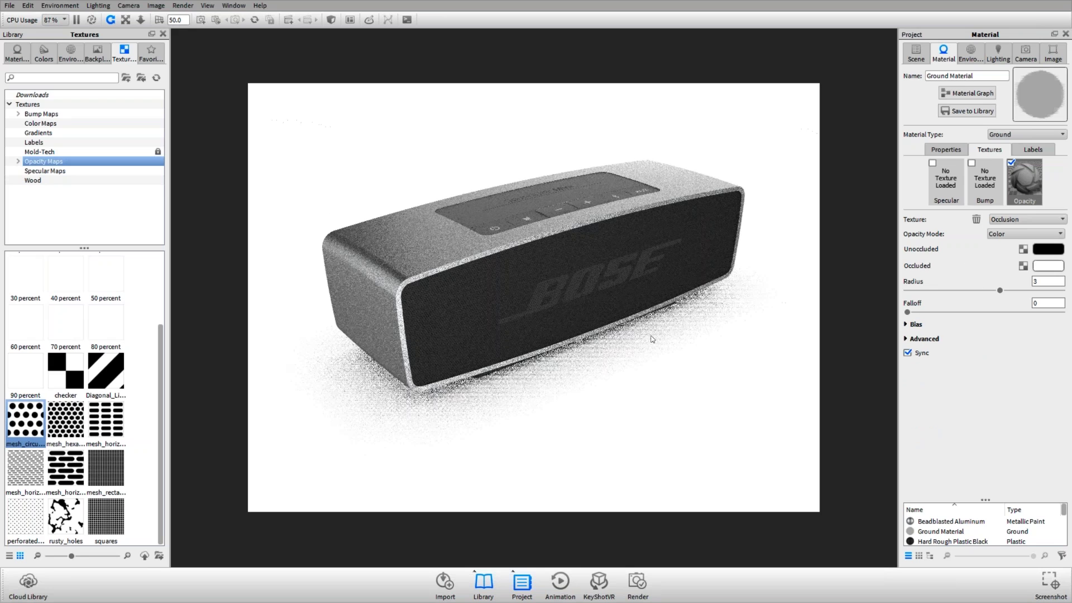
pyautogui.moveTo(608, 345); pyautogui.dragTo(652, 339)
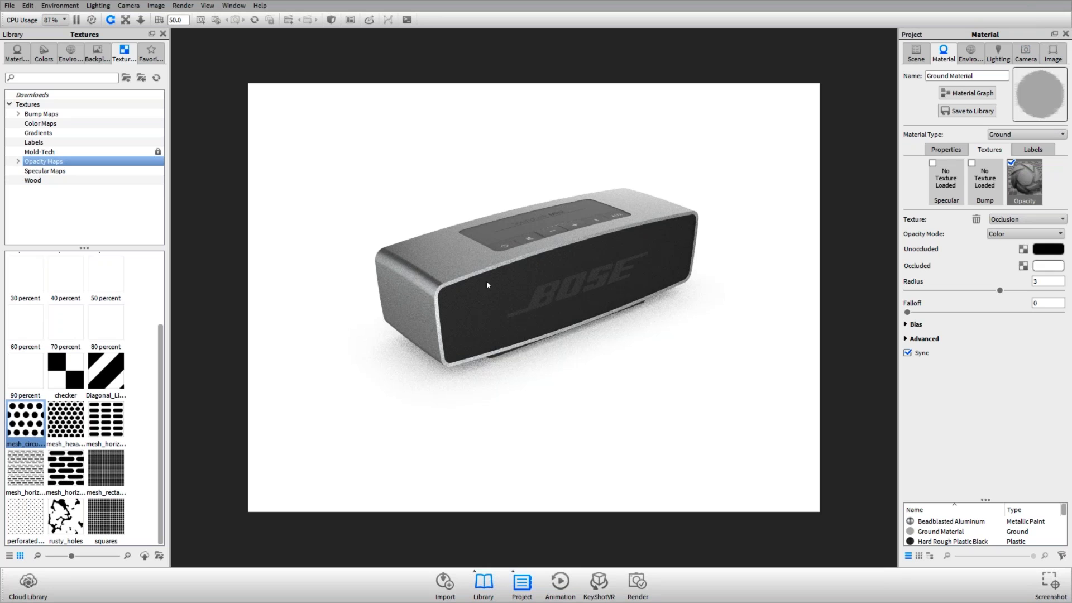
pyautogui.moveTo(487, 281); pyautogui.dragTo(533, 226)
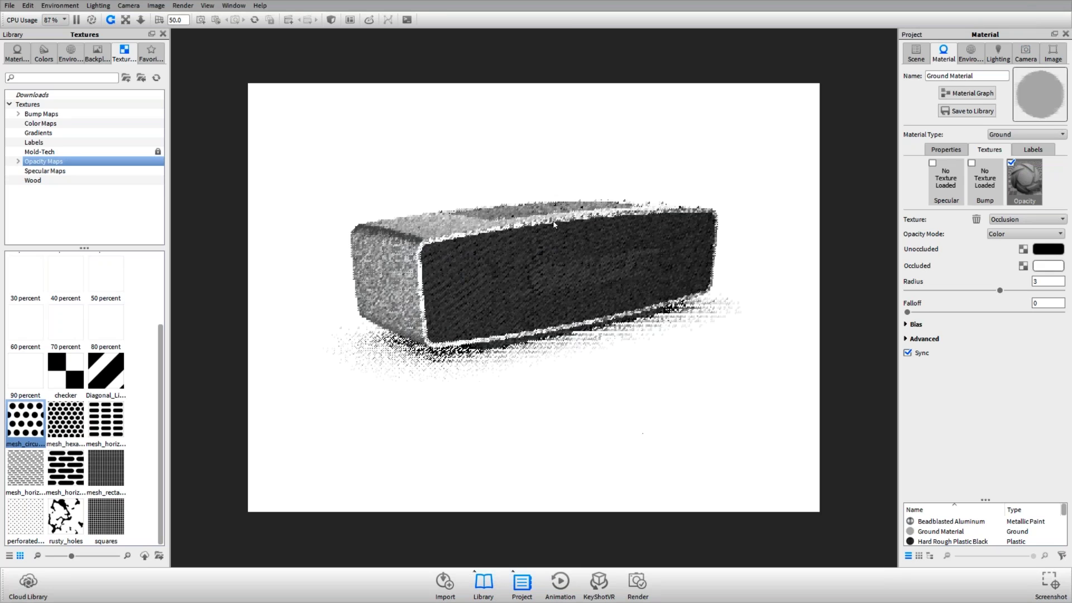
pyautogui.click(996, 55)
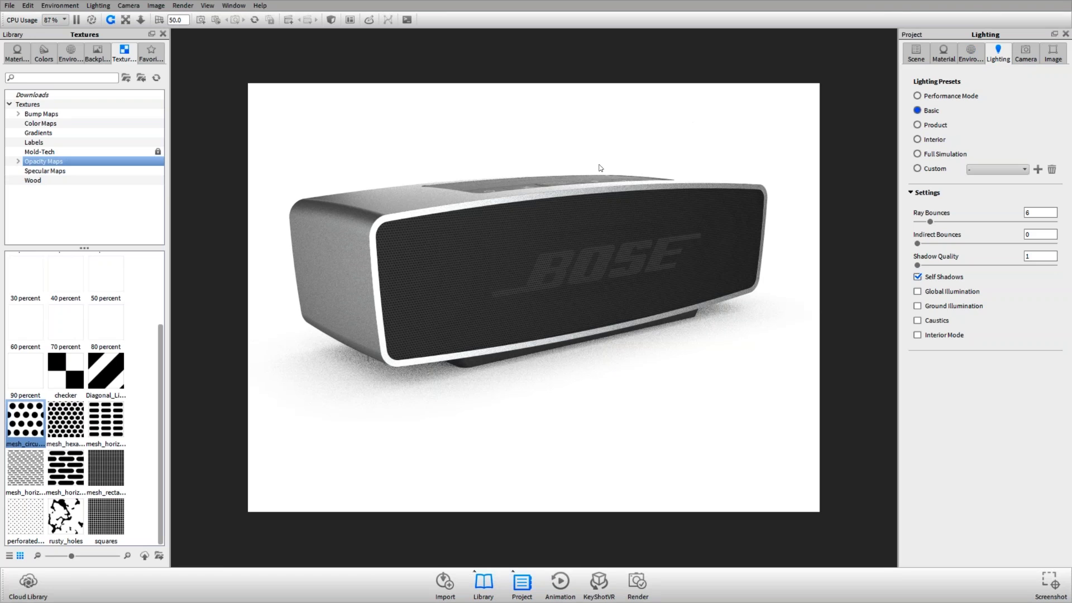
pyautogui.moveTo(599, 166); pyautogui.dragTo(599, 187)
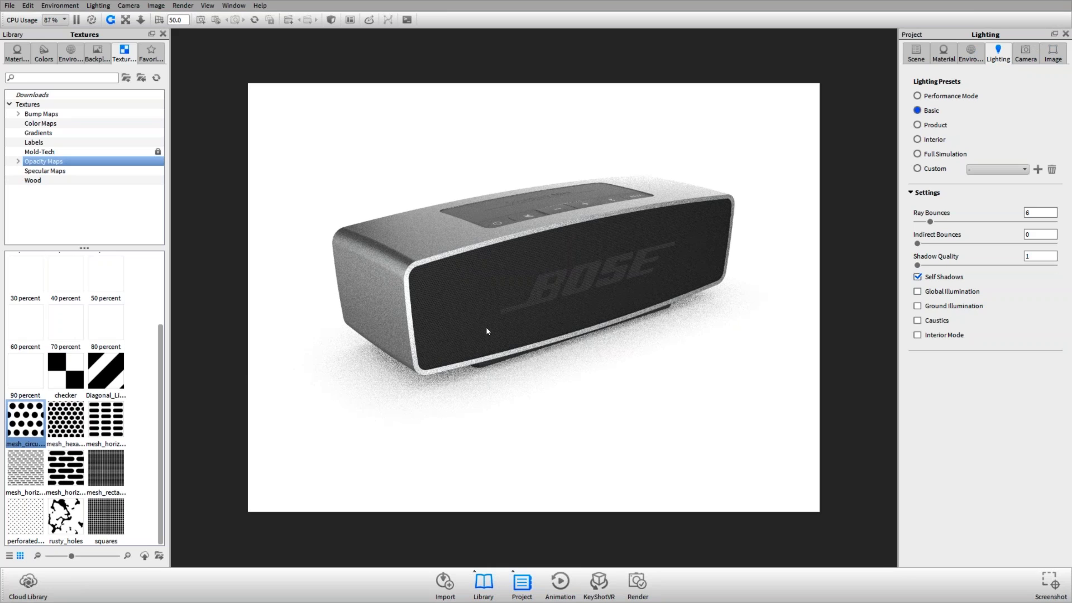
# - Enable a render region in the image settings and shrink it to about 371 by 473 pixels around the speaker's near end
pyautogui.click(1053, 54)
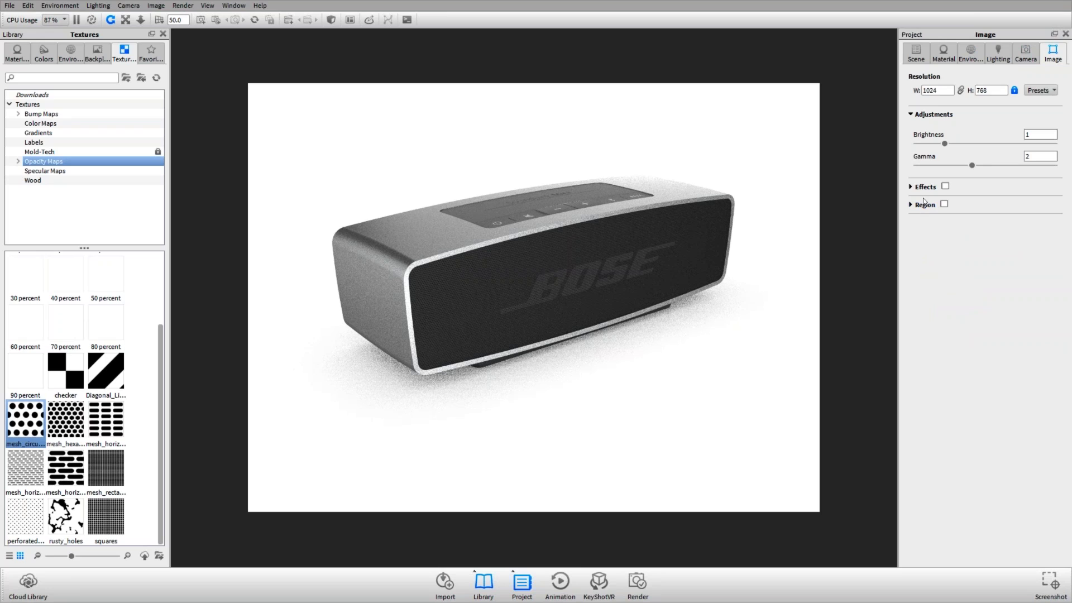
pyautogui.click(933, 115)
pyautogui.click(925, 152)
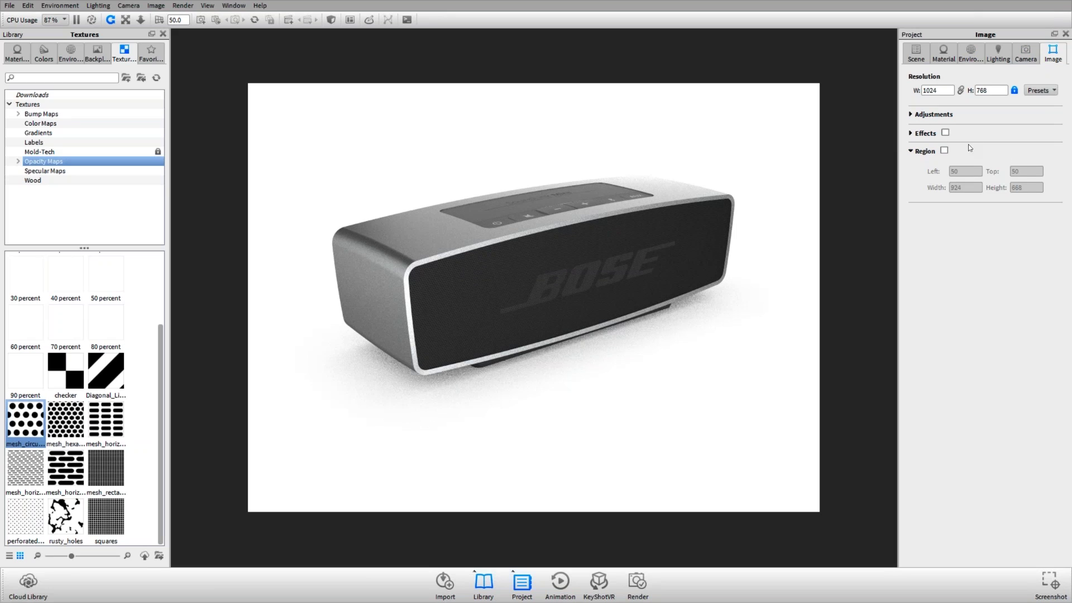
pyautogui.click(944, 151)
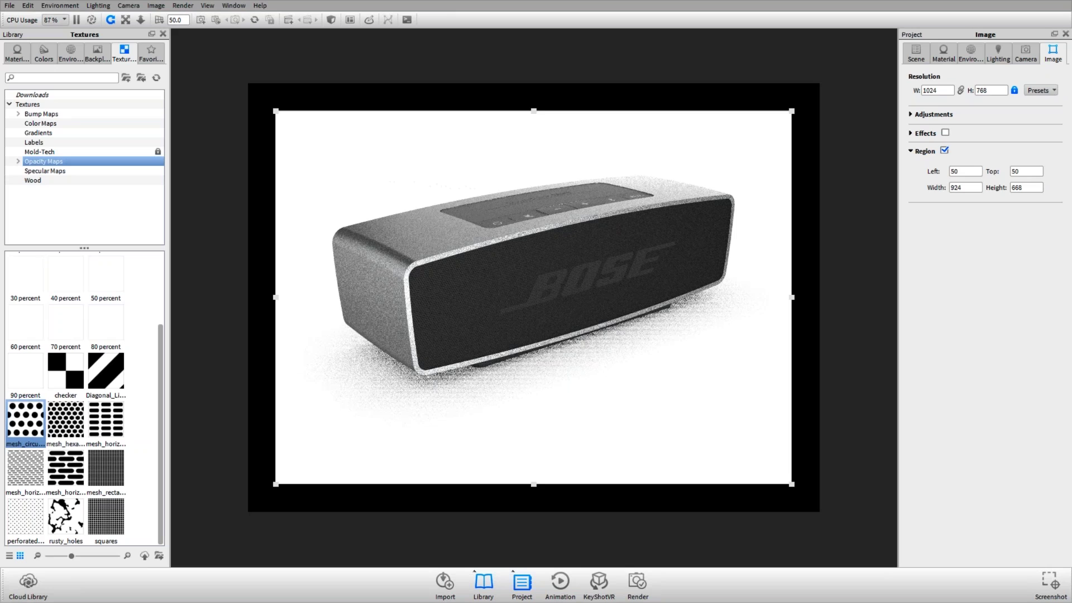
pyautogui.moveTo(791, 484); pyautogui.dragTo(483, 375)
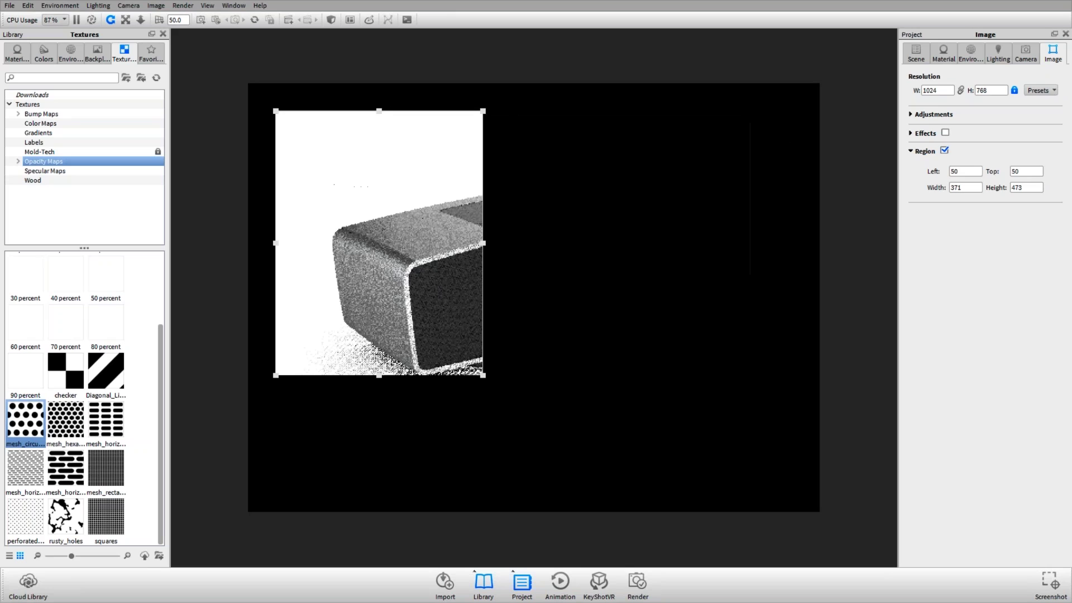
# - Reposition and resize the render region around the speaker's front corner, ending at about 232 by 311 pixels, and turn the region off
pyautogui.moveTo(276, 112); pyautogui.dragTo(283, 119)
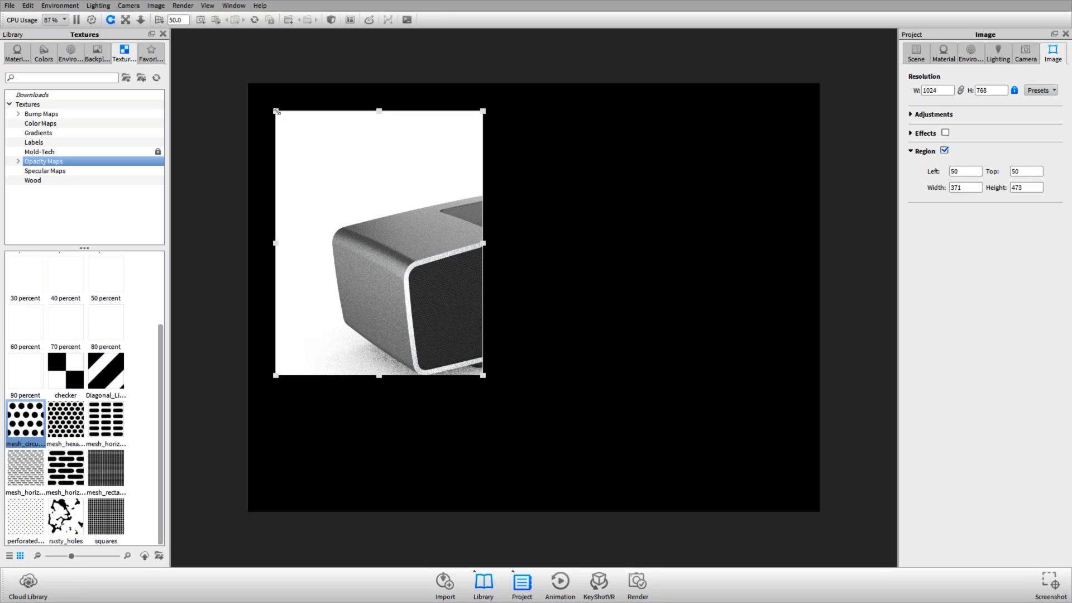
pyautogui.moveTo(359, 222); pyautogui.dragTo(407, 284)
pyautogui.moveTo(435, 326)
pyautogui.mouseDown()
pyautogui.moveTo(404, 331)
pyautogui.moveTo(370, 286)
pyautogui.moveTo(365, 251)
pyautogui.moveTo(409, 325)
pyautogui.moveTo(437, 337)
pyautogui.mouseUp()
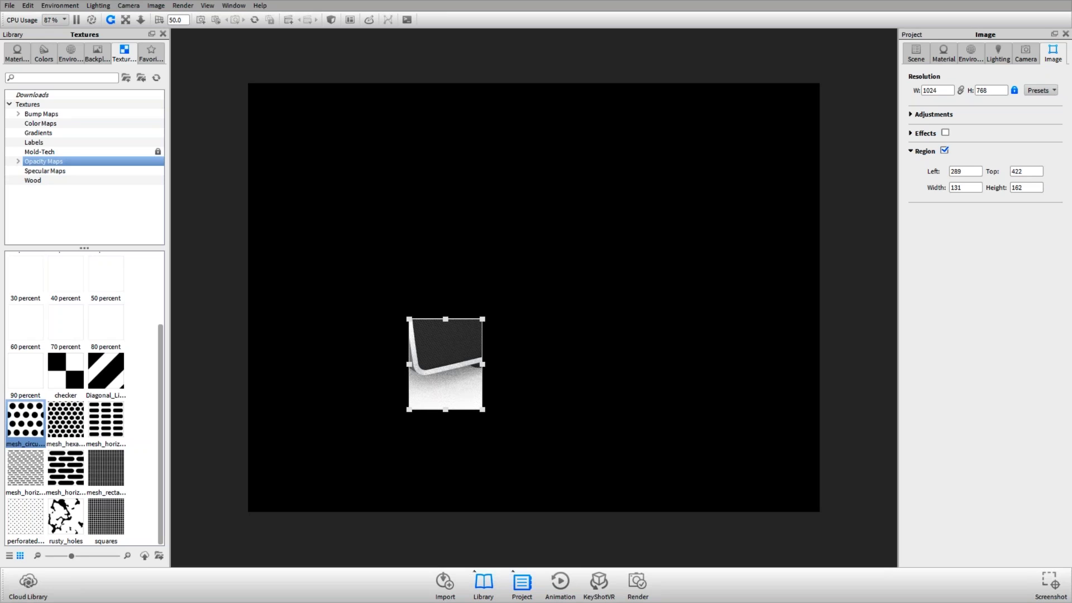
pyautogui.moveTo(409, 409); pyautogui.dragTo(362, 408)
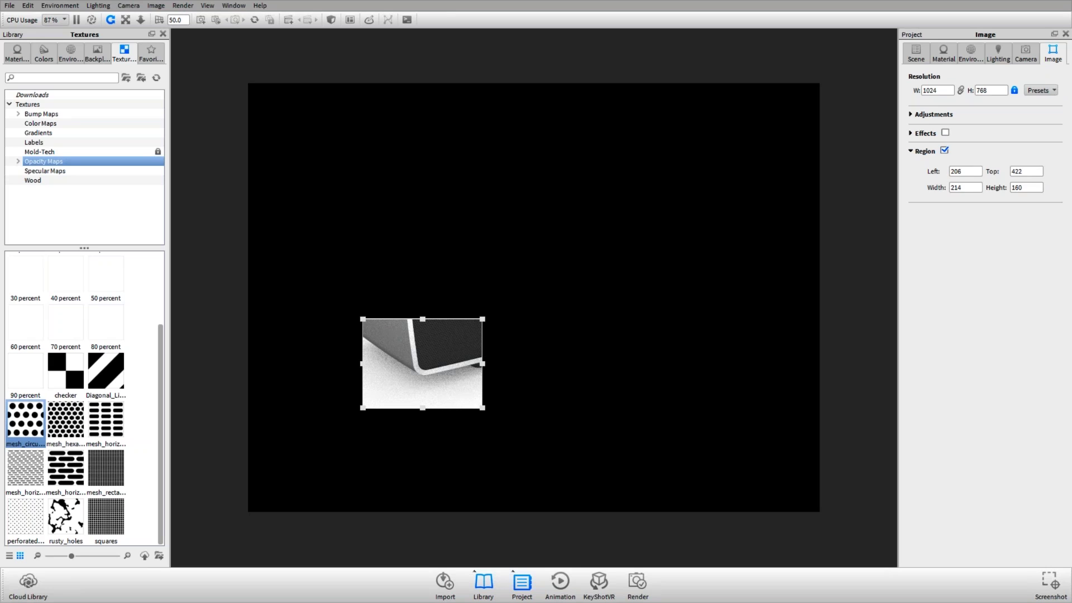
pyautogui.moveTo(420, 356); pyautogui.dragTo(409, 261)
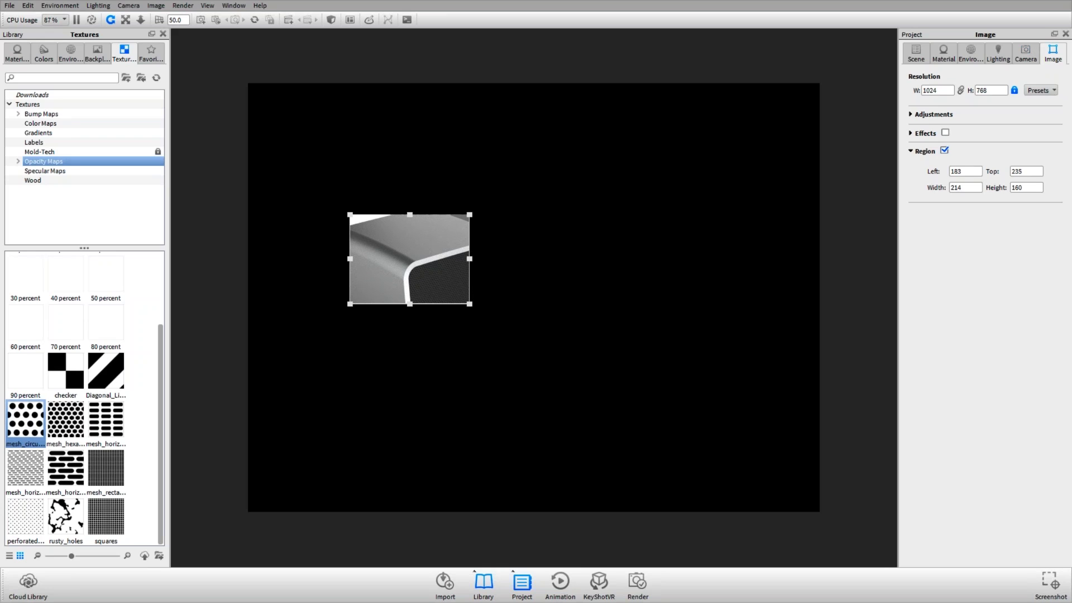
pyautogui.moveTo(470, 304); pyautogui.dragTo(480, 387)
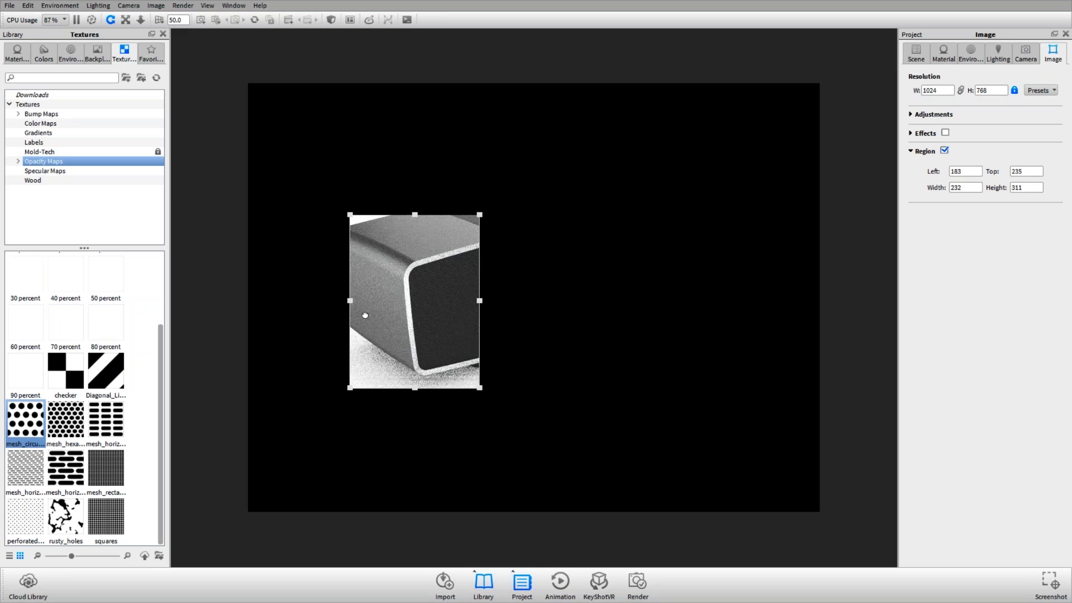
pyautogui.click(945, 150)
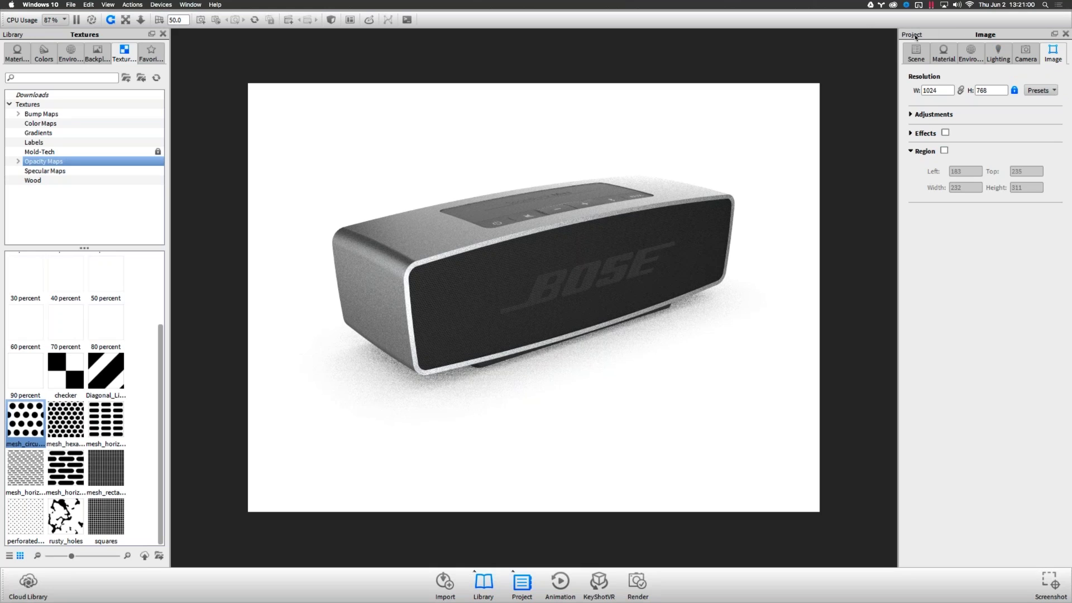
# - Try the Performance Mode lighting preset and inspect the speaker from different angles
pyautogui.click(997, 53)
pyautogui.click(935, 195)
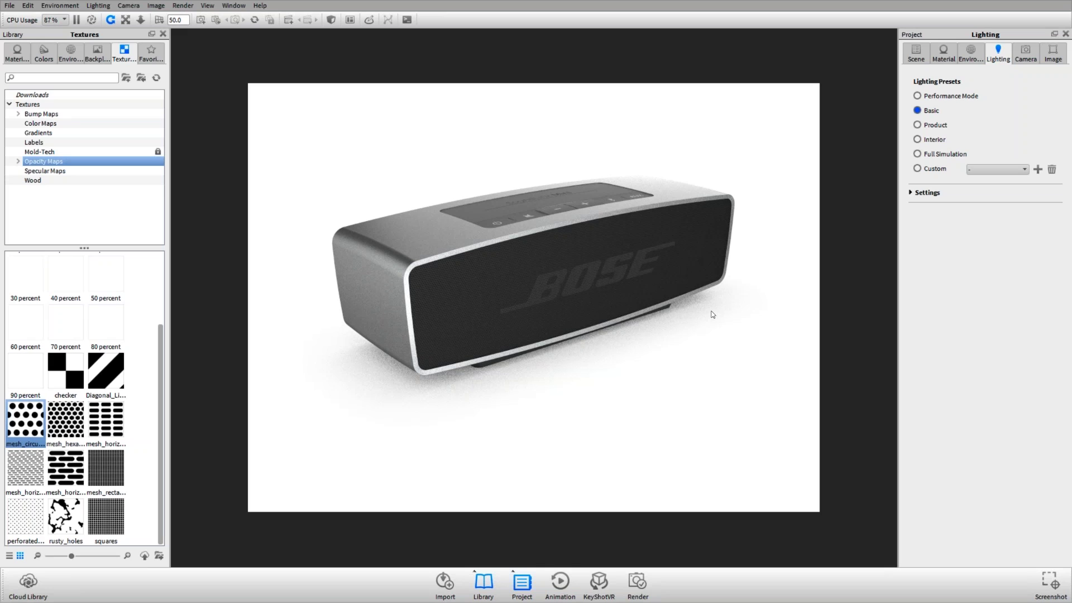
pyautogui.click(956, 100)
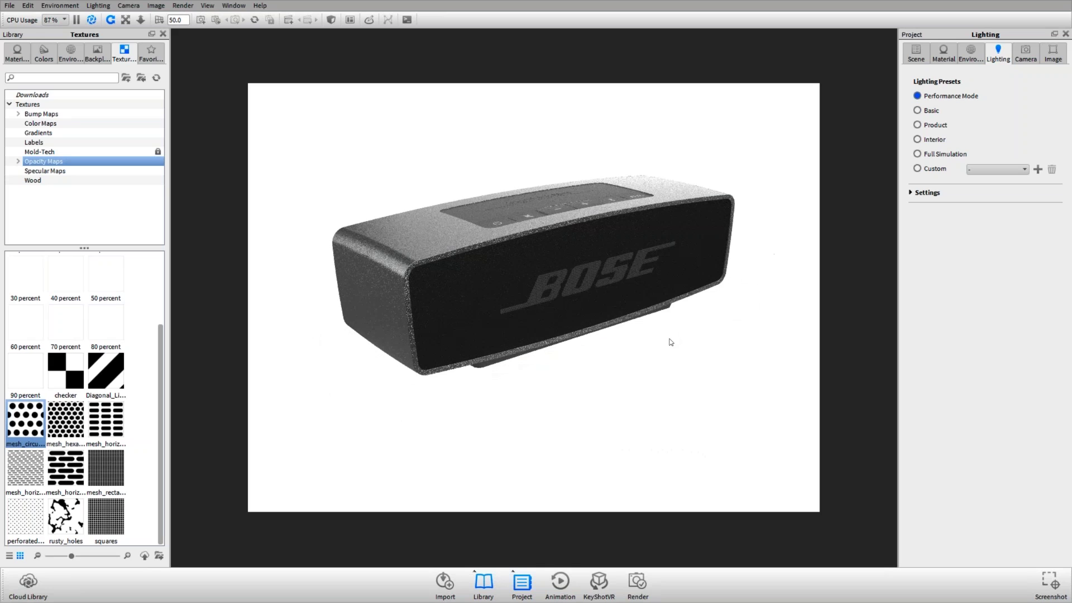
pyautogui.moveTo(590, 336); pyautogui.dragTo(691, 314)
pyautogui.moveTo(581, 160); pyautogui.dragTo(598, 227)
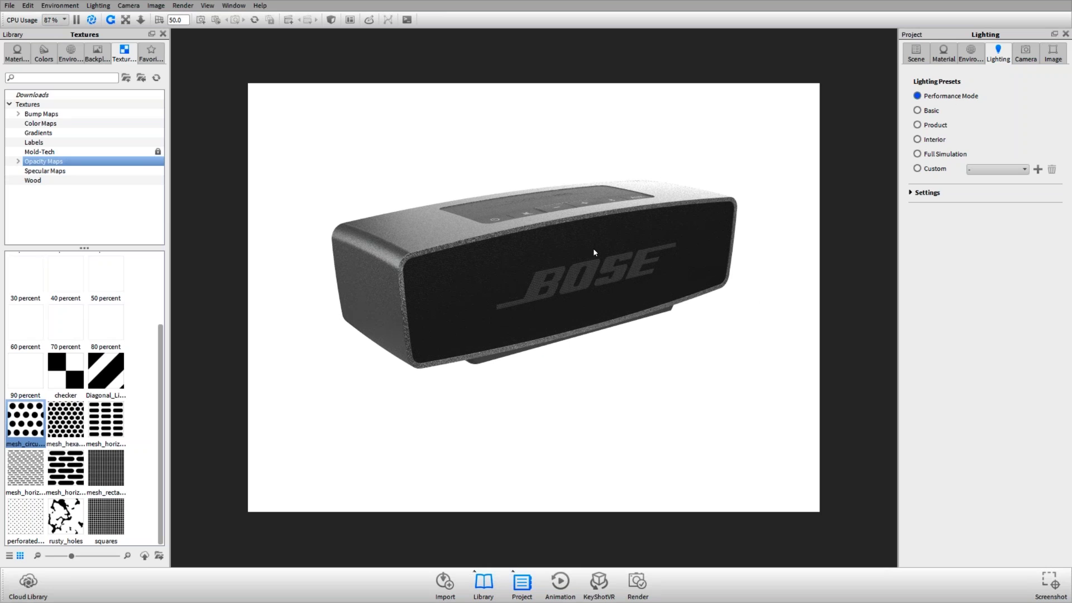
pyautogui.moveTo(578, 308); pyautogui.dragTo(609, 346)
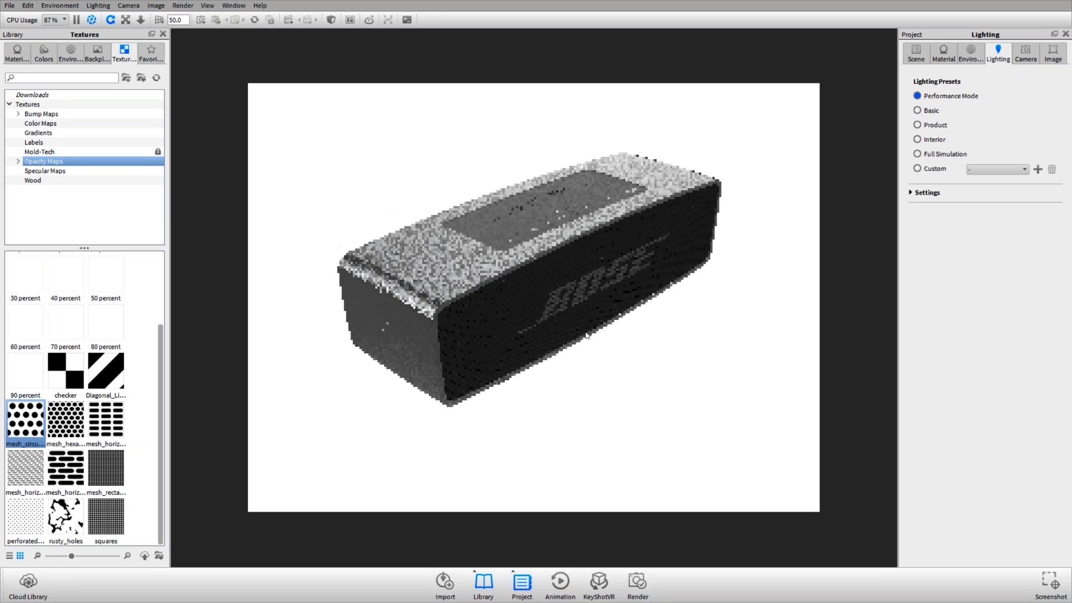
# - Toggle performance mode off, on and off again to compare it with Basic lighting
pyautogui.click(93, 20)
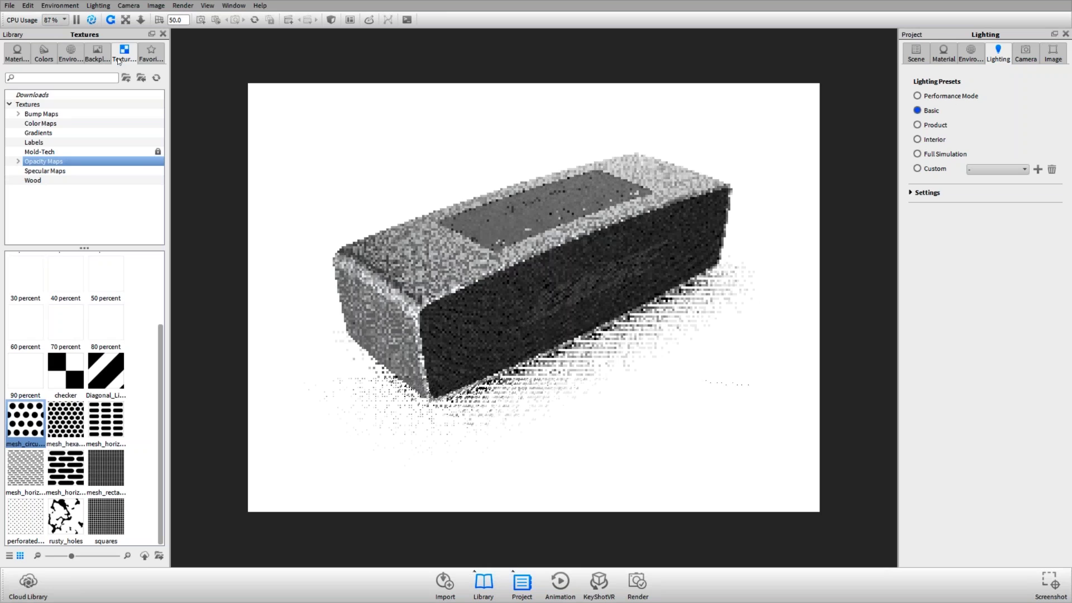
pyautogui.click(92, 20)
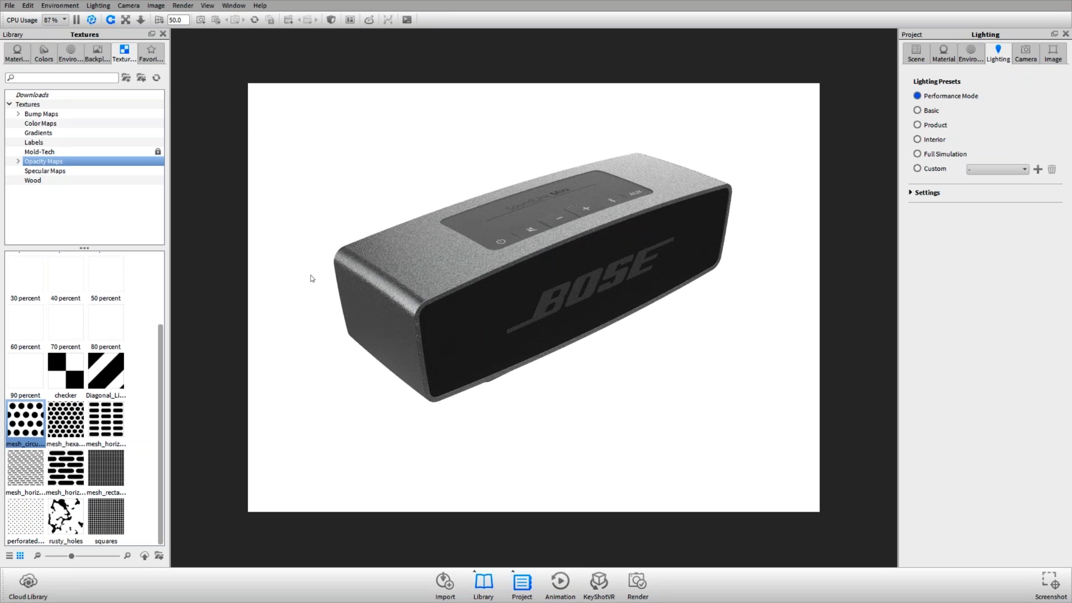
pyautogui.hotkey('alt', 'p')
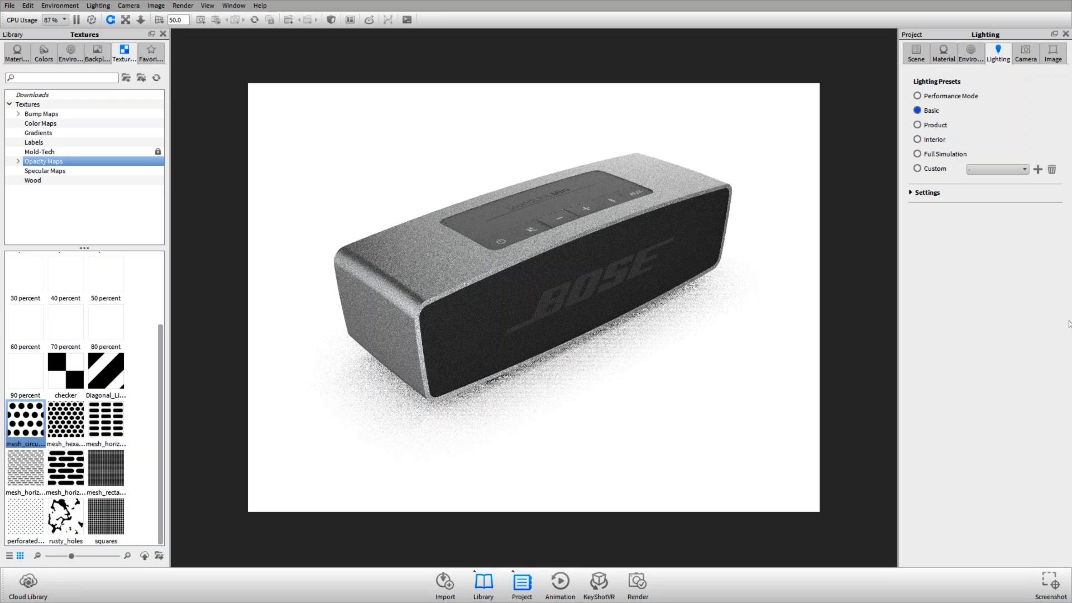
# - Expand the lighting settings and compare the Performance Mode and Basic presets, ending with the Product preset
pyautogui.click(926, 192)
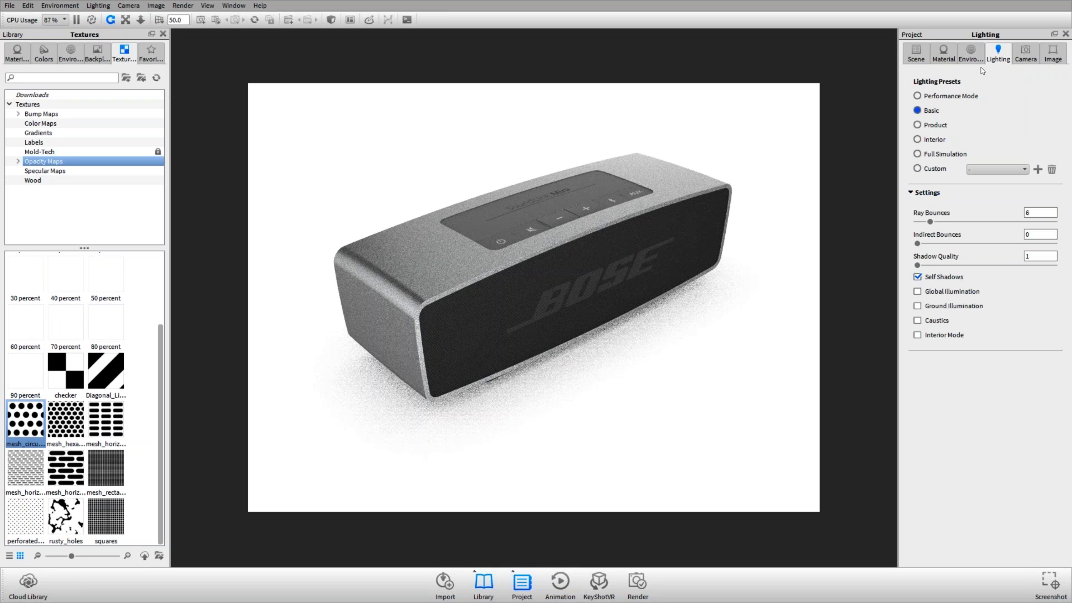
pyautogui.click(948, 98)
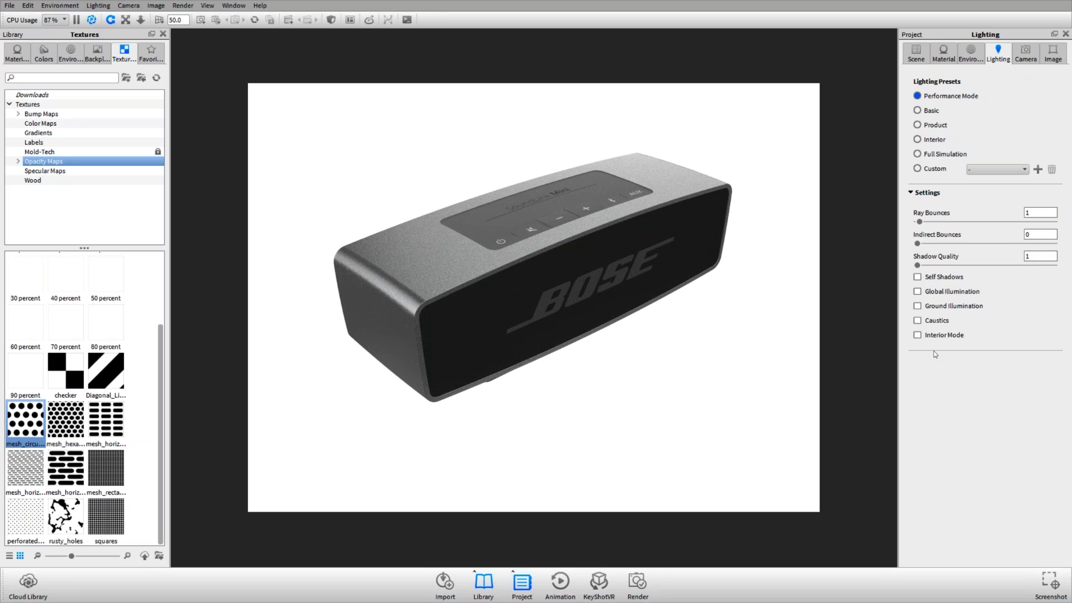
pyautogui.click(930, 110)
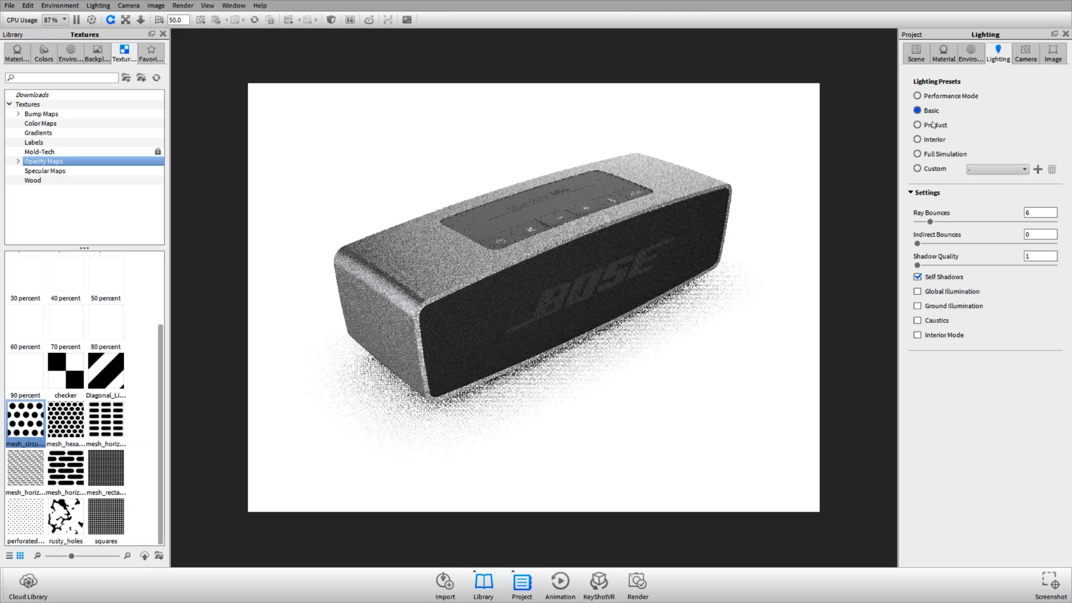
pyautogui.click(934, 124)
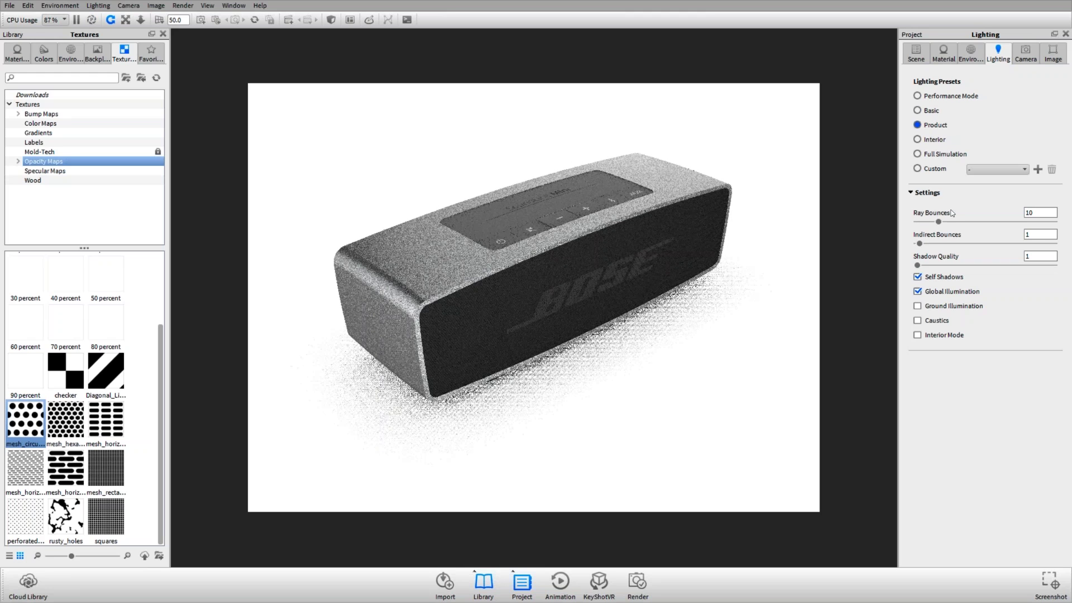
# - Raise Ray Bounces to 29 for the speaker scene and pause the real-time render at a lower viewing angle
pyautogui.moveTo(939, 222); pyautogui.dragTo(979, 222)
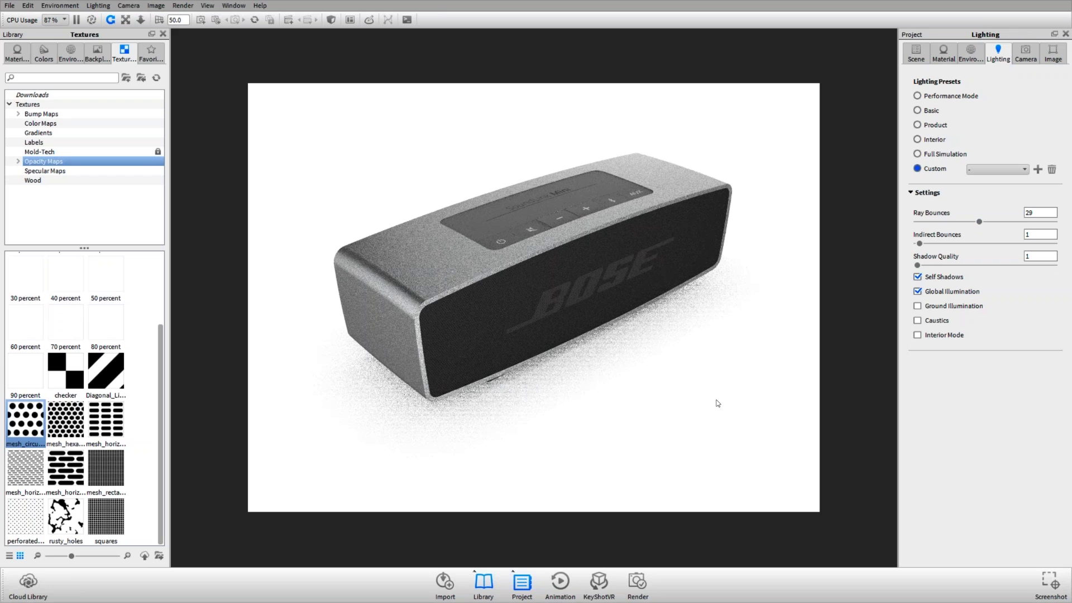
pyautogui.moveTo(641, 348); pyautogui.dragTo(644, 351)
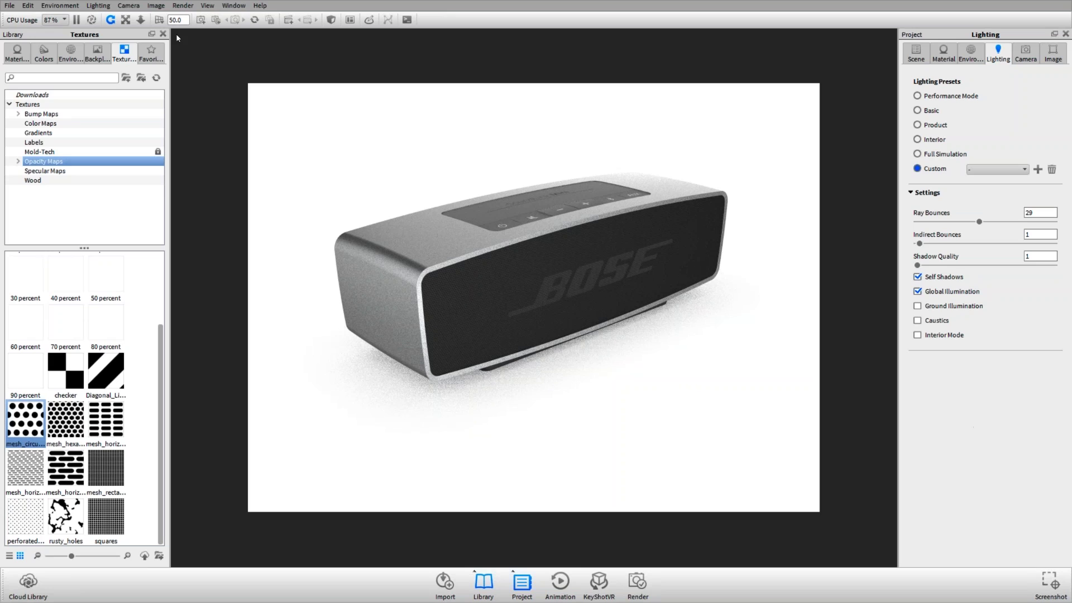
pyautogui.click(77, 20)
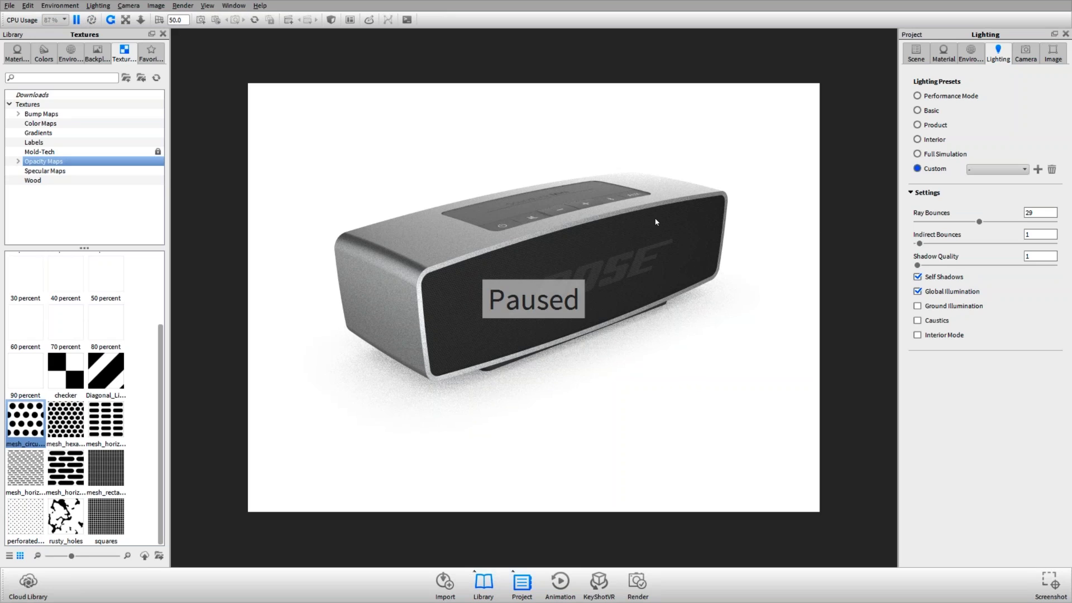
# - Open 01a Ray Bounces.bip from the Render Settings folder in File Explorer and show its lighting settings in full screen
pyautogui.hotkey('alt', 'Tab')
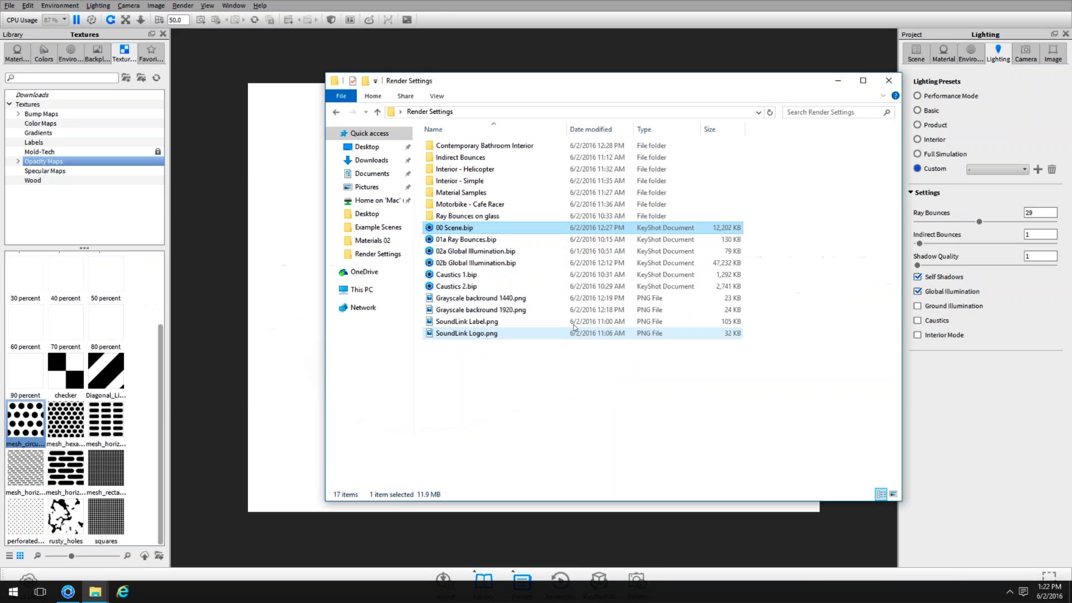
pyautogui.click(576, 375)
pyautogui.moveTo(487, 84); pyautogui.dragTo(627, 88)
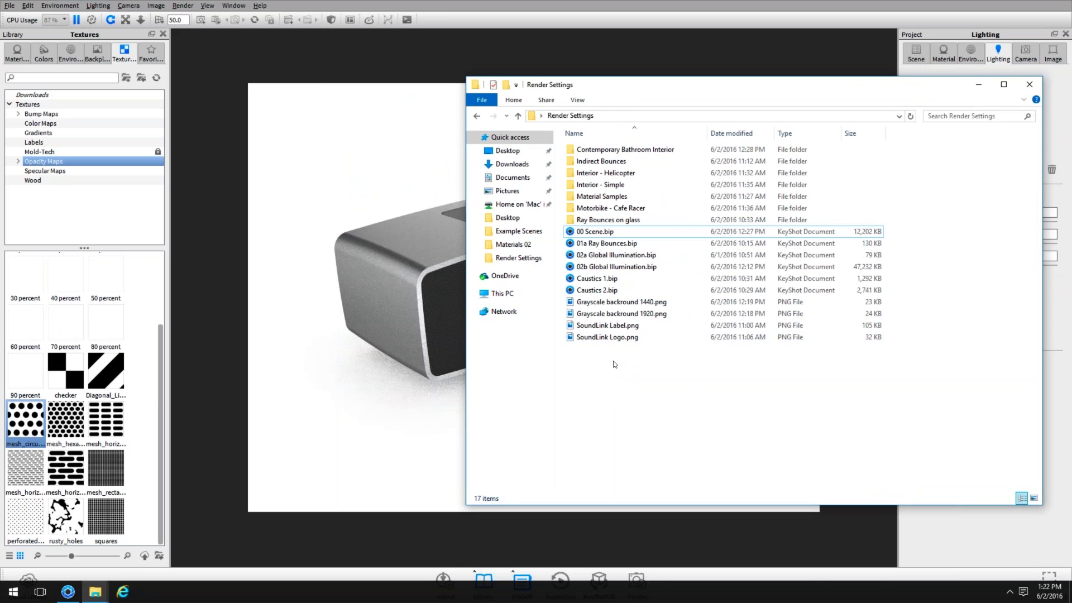
pyautogui.doubleClick(632, 245)
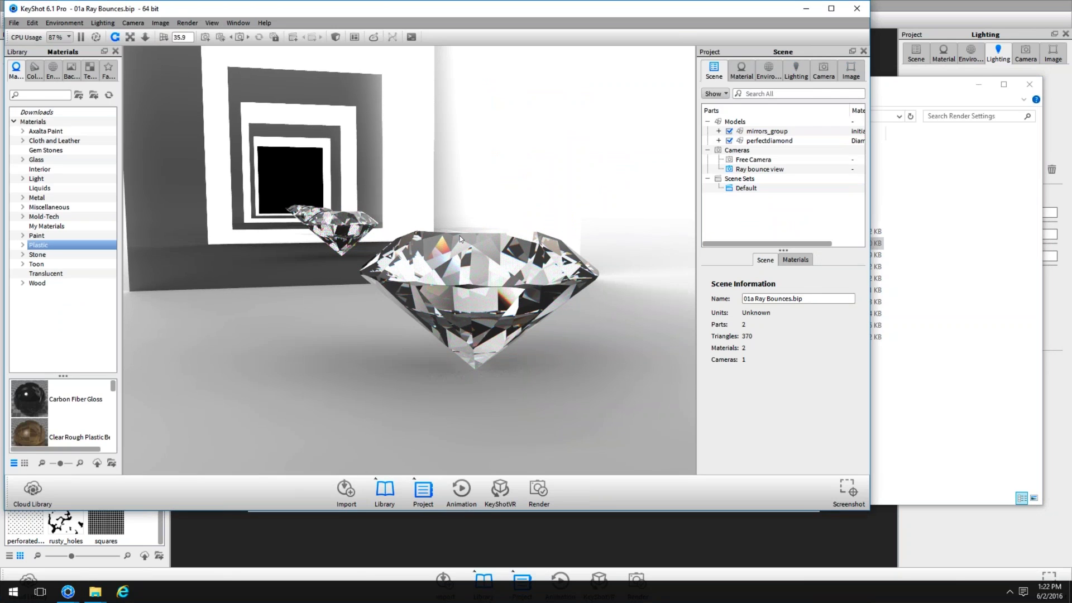
pyautogui.press('f')
pyautogui.click(997, 55)
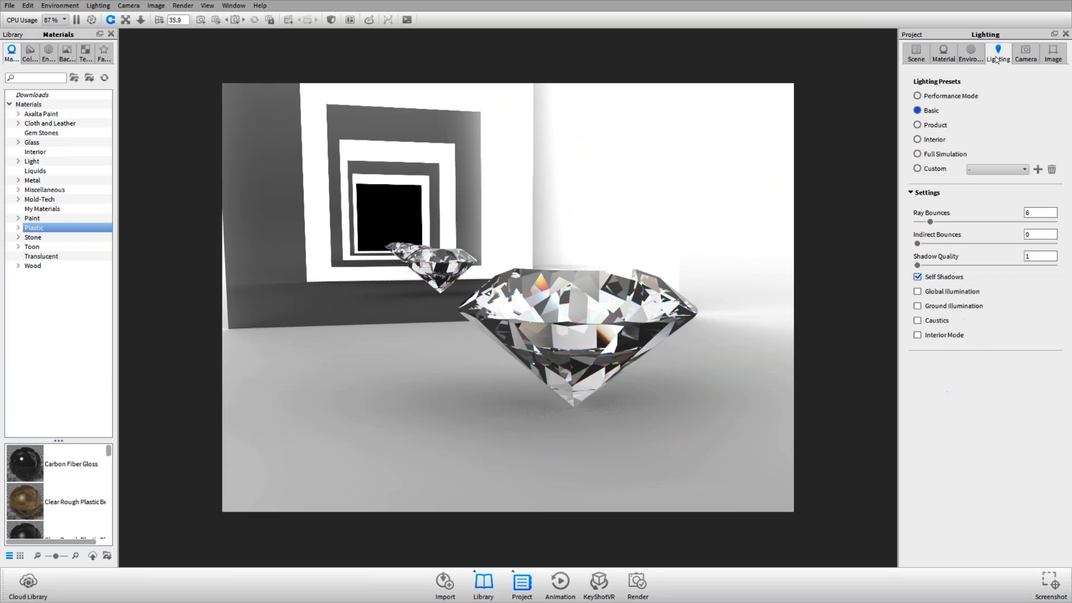
# - Check the Performance Mode and Basic lighting presets and inspect the diamond between the two mirrors from above, around and up close
pyautogui.click(929, 96)
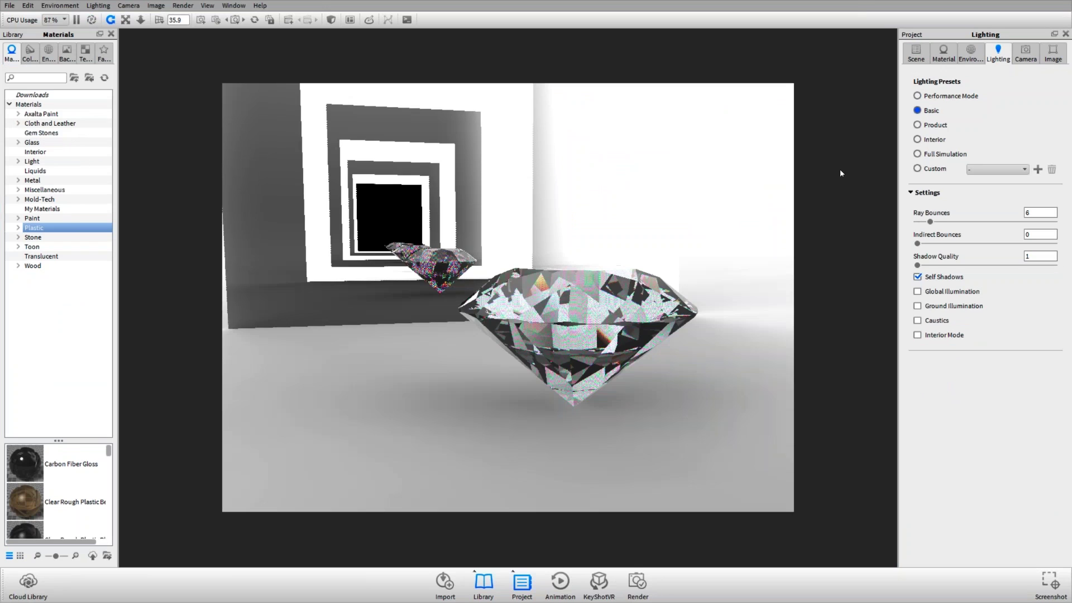
pyautogui.moveTo(440, 337); pyautogui.dragTo(348, 387)
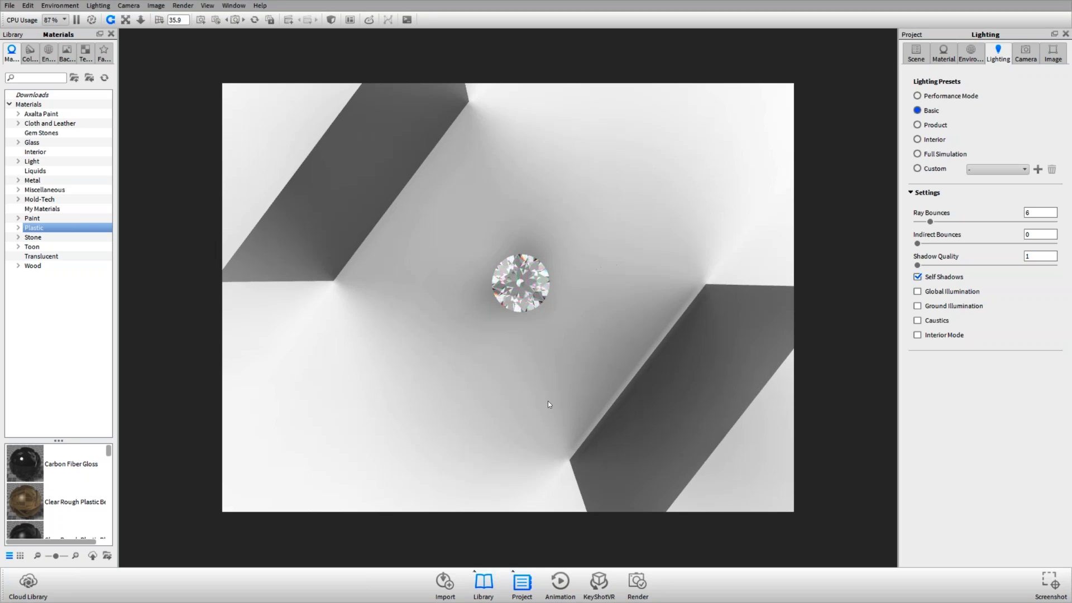
pyautogui.moveTo(601, 333); pyautogui.dragTo(531, 273)
pyautogui.moveTo(598, 295); pyautogui.dragTo(625, 297)
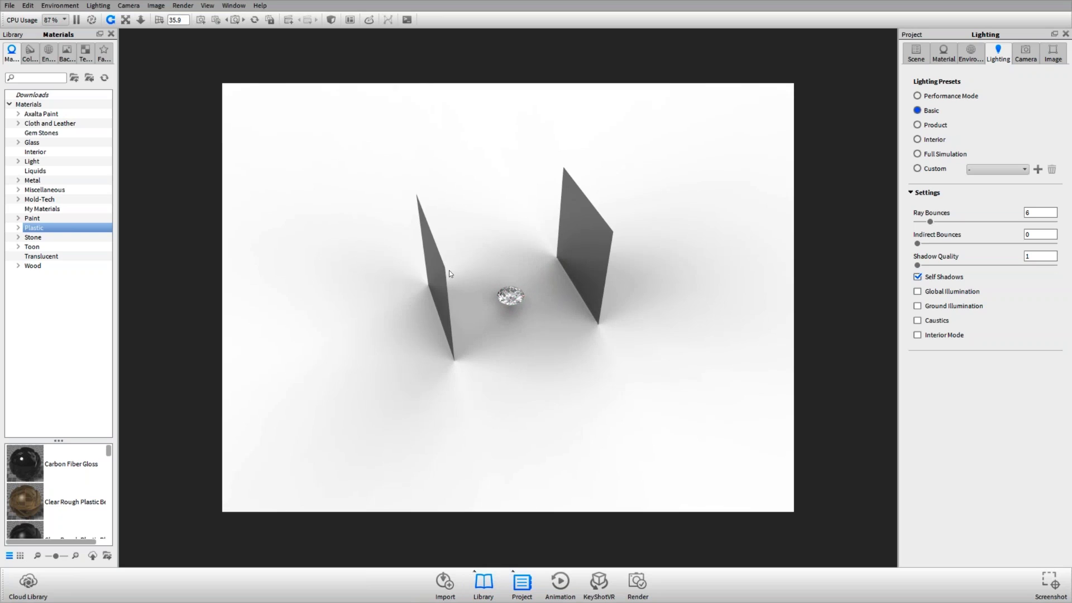
pyautogui.moveTo(448, 270); pyautogui.dragTo(548, 304)
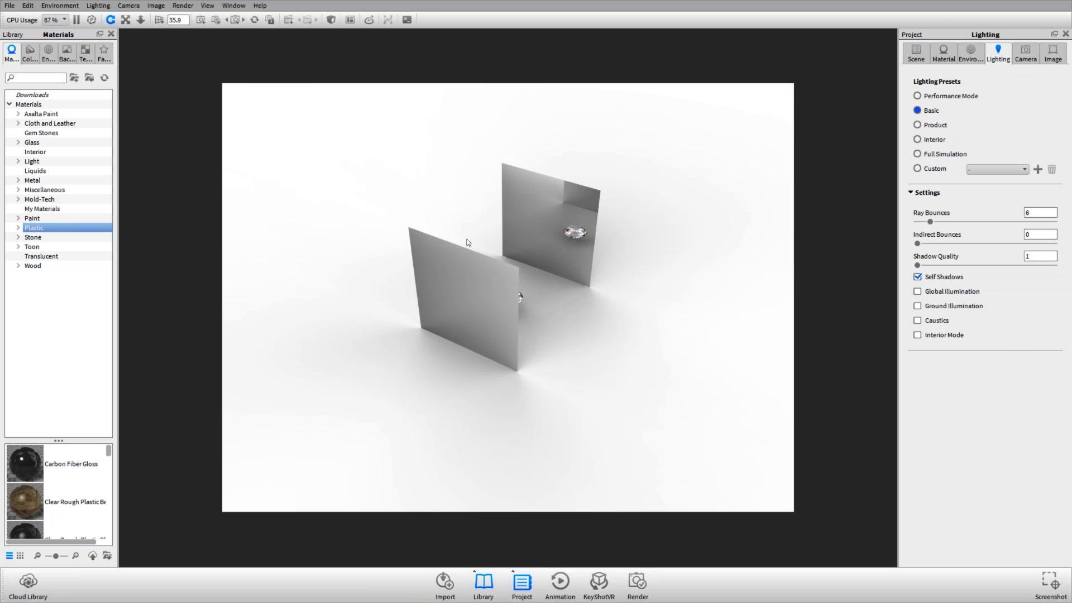
pyautogui.moveTo(519, 279); pyautogui.dragTo(535, 326)
pyautogui.scroll(5, 534, 259)
pyautogui.scroll(5, 613, 276)
pyautogui.scroll(2, 587, 287)
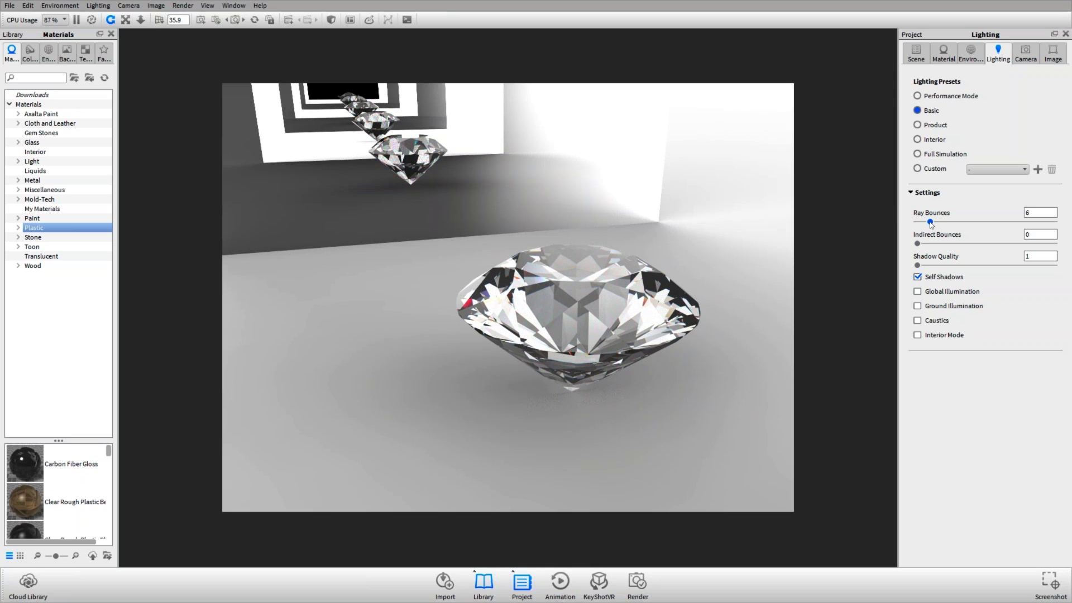
# - Try Ray Bounces at 4 and inspect the diamond and its mirror reflections from slightly different angles
pyautogui.moveTo(930, 224); pyautogui.dragTo(927, 225)
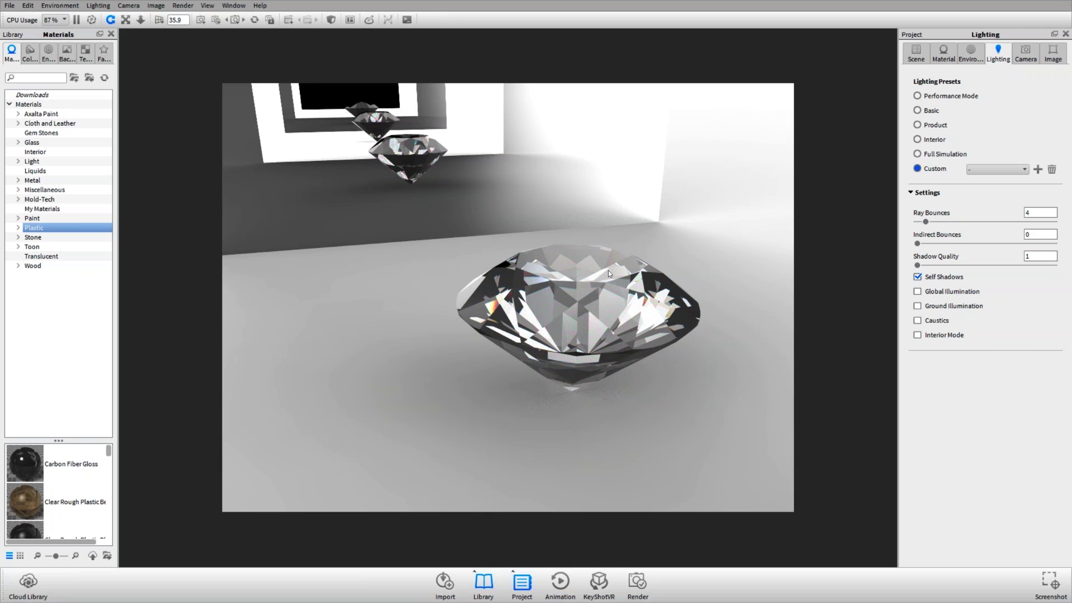
pyautogui.moveTo(578, 316); pyautogui.dragTo(566, 299)
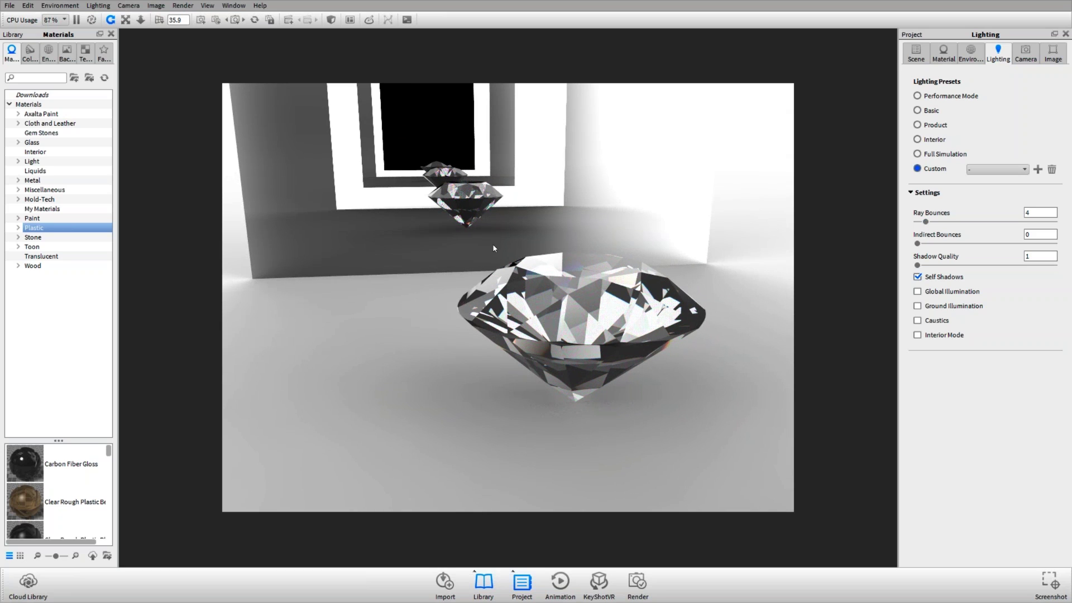
pyautogui.moveTo(525, 236); pyautogui.dragTo(539, 240)
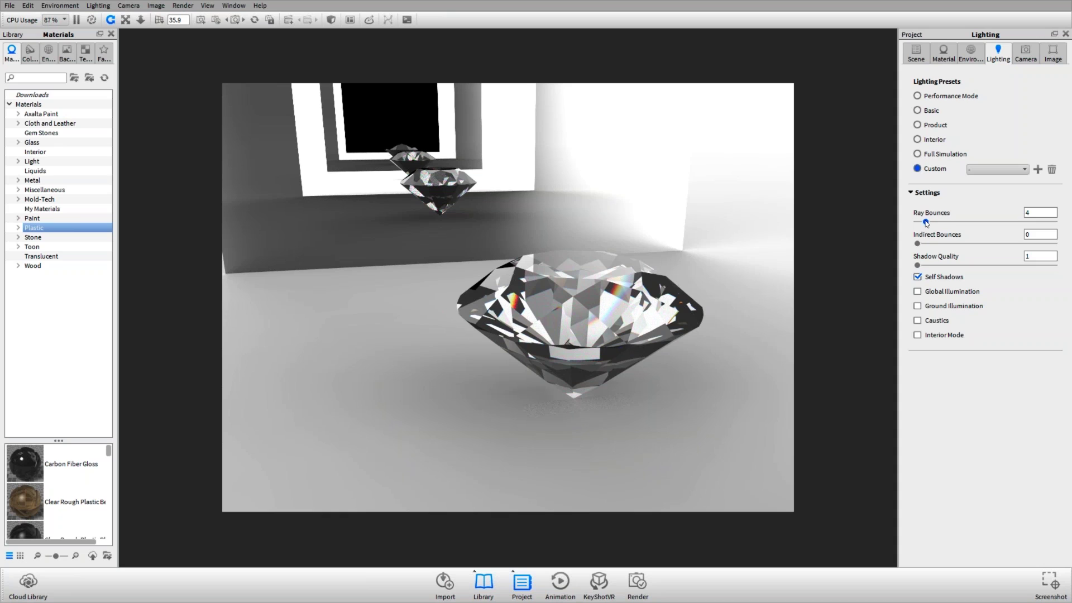
# - Try Ray Bounces at 16, return to the Basic preset and raise Ray Bounces to 29
pyautogui.moveTo(926, 222); pyautogui.dragTo(954, 224)
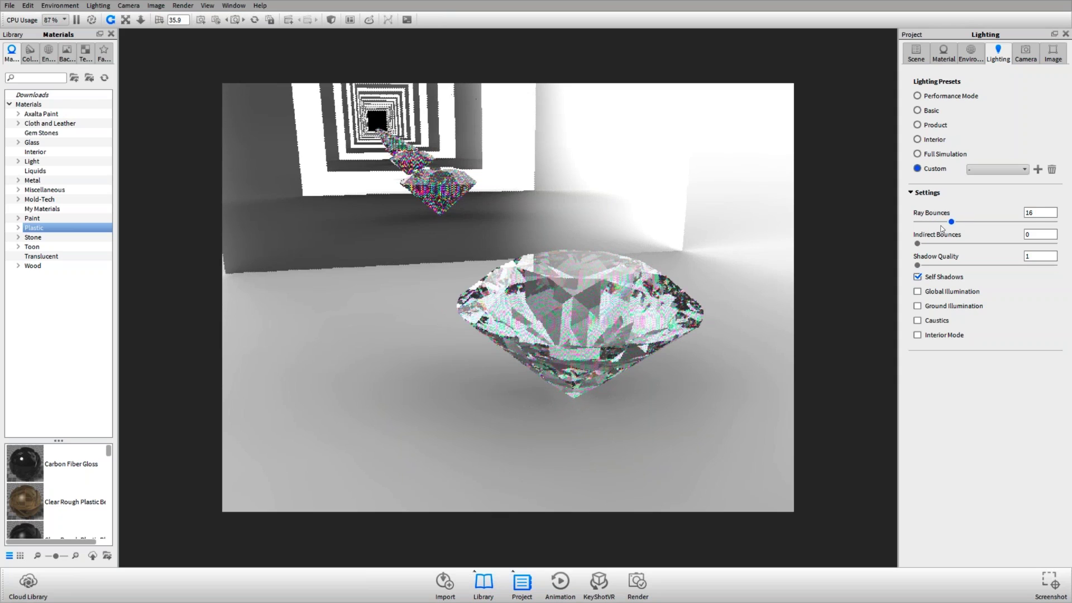
pyautogui.click(917, 111)
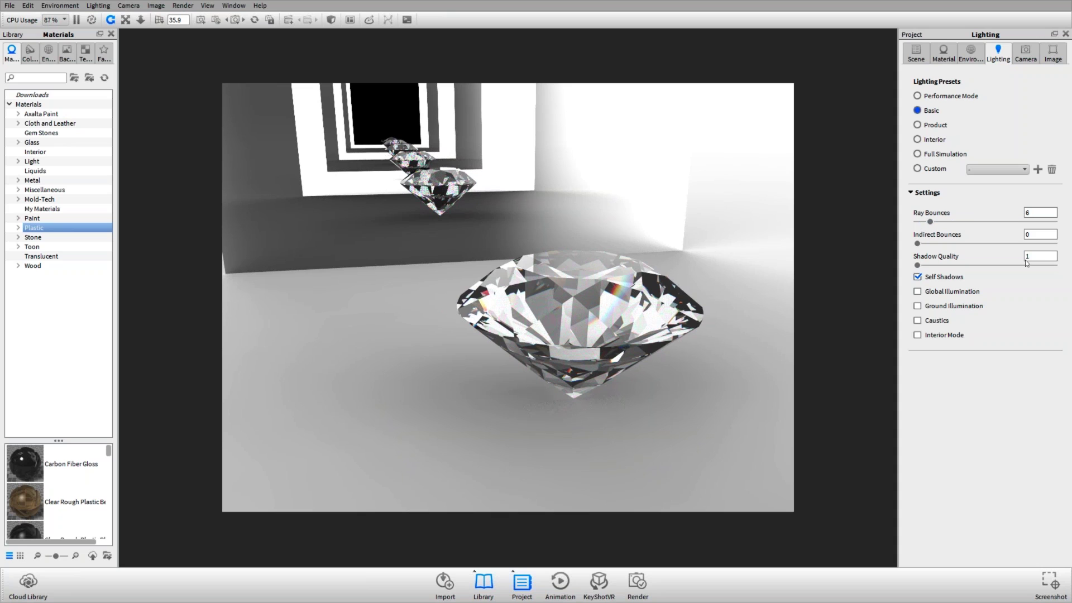
pyautogui.moveTo(930, 221); pyautogui.dragTo(979, 222)
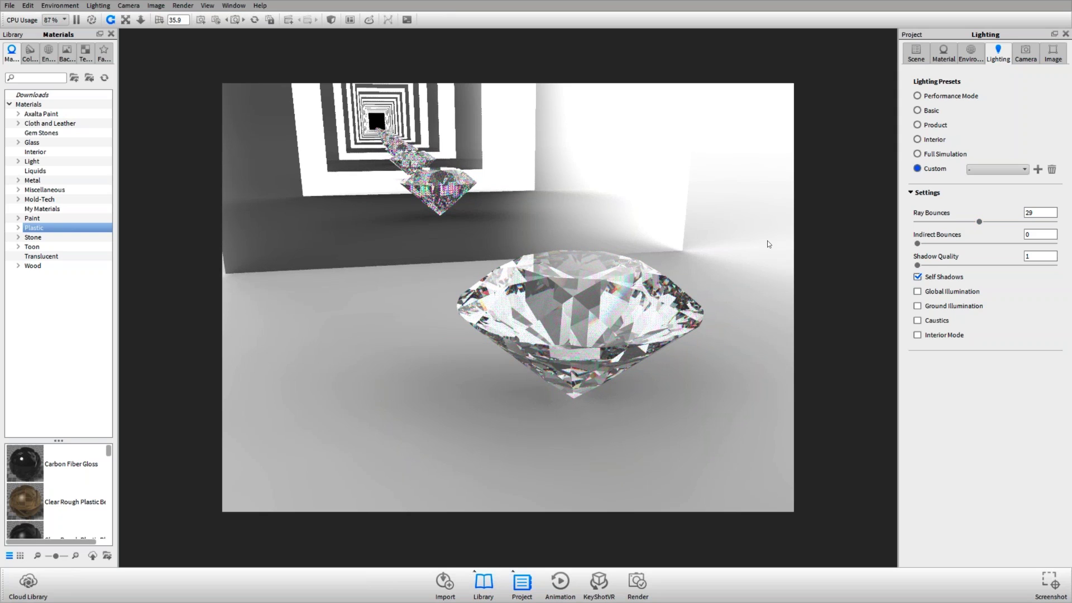
# - Try Ray Bounces at 39, 49, 57 and 64, inspecting the diamond and its mirror reflections from slightly different angles
pyautogui.moveTo(980, 222); pyautogui.dragTo(1000, 223)
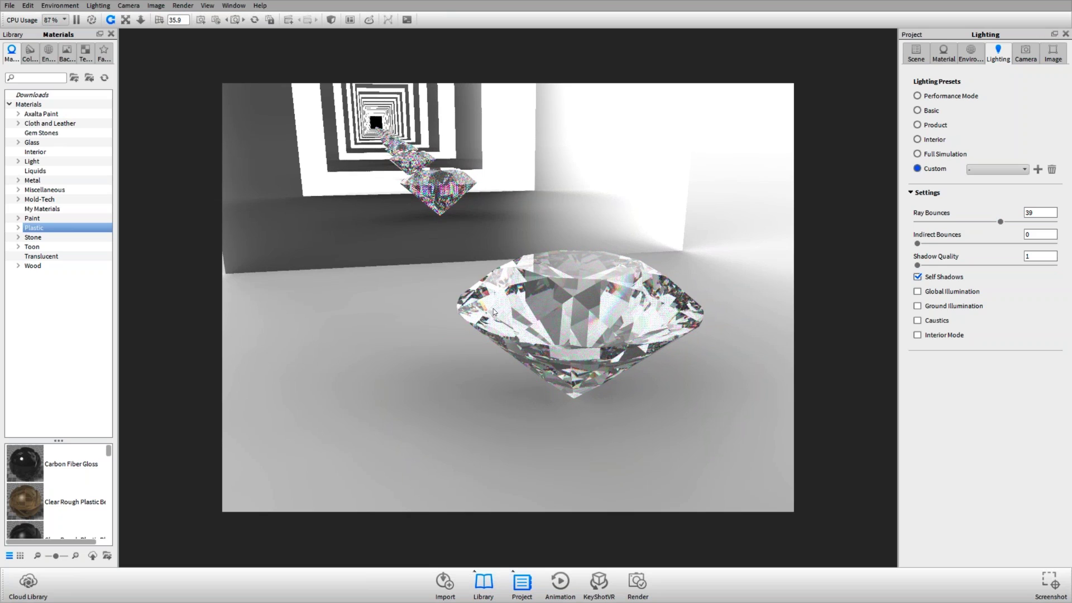
pyautogui.moveTo(493, 312); pyautogui.dragTo(531, 353)
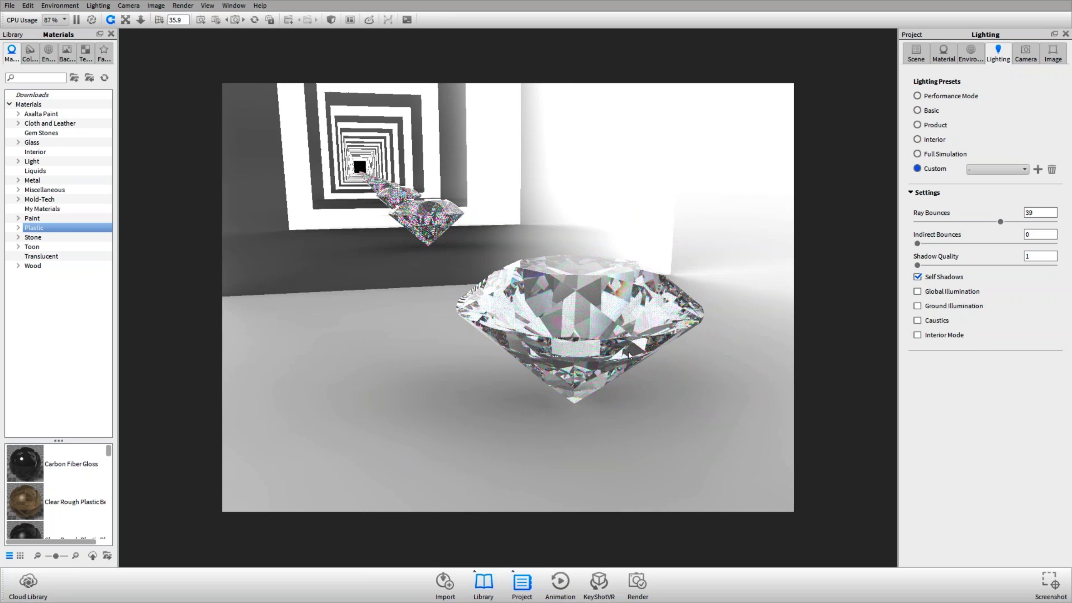
pyautogui.click(1038, 221)
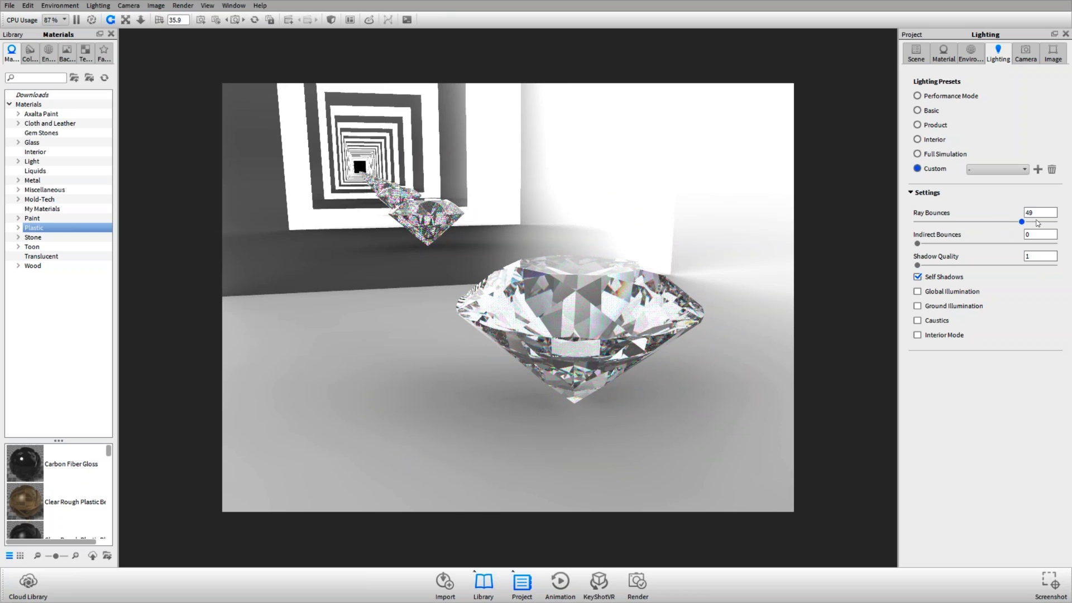
pyautogui.click(1038, 222)
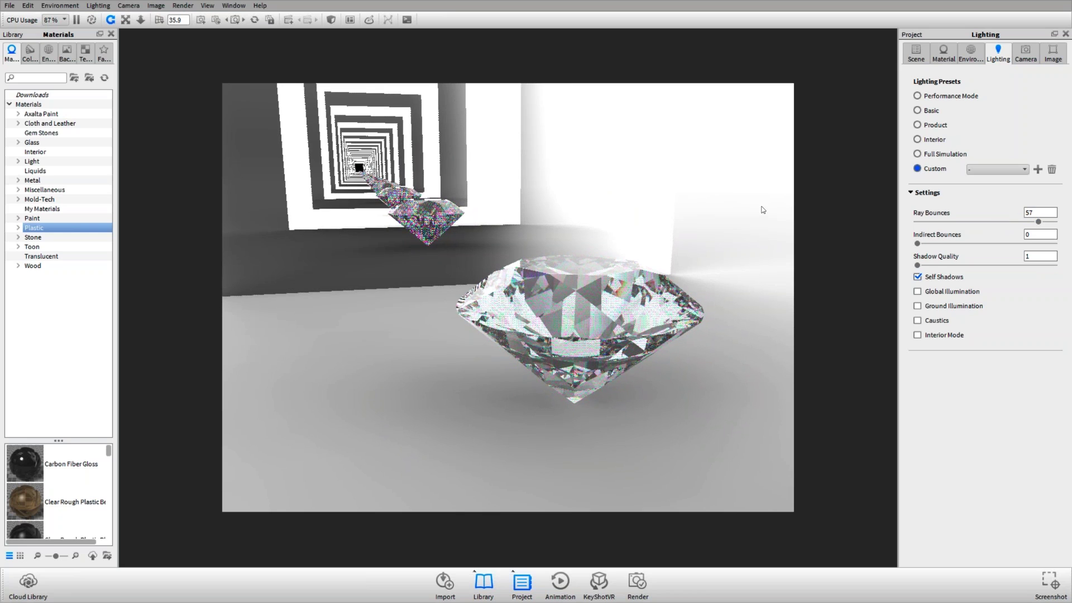
pyautogui.click(1055, 222)
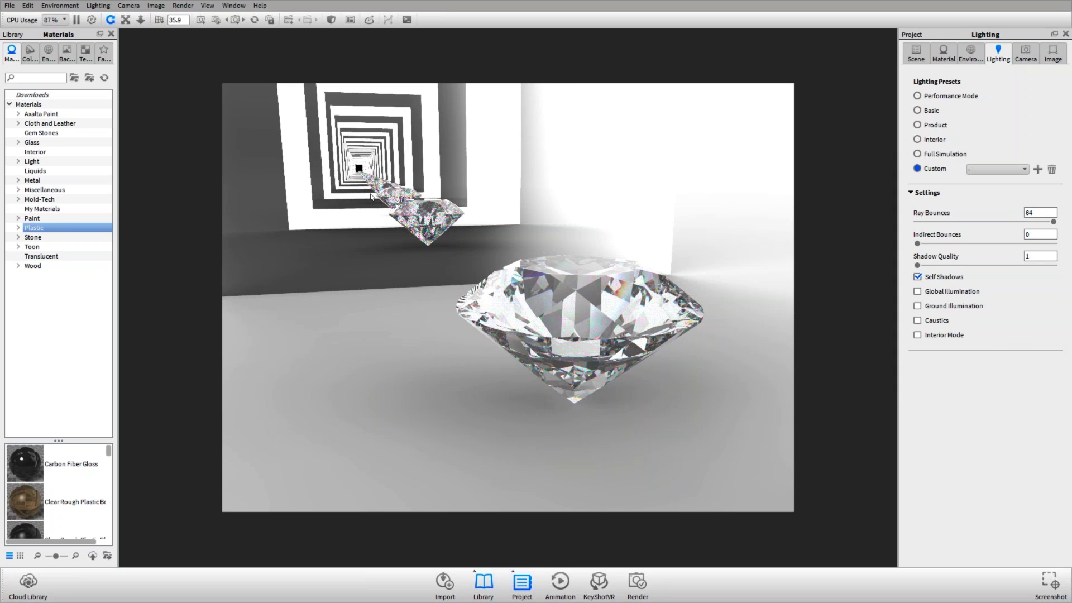
pyautogui.moveTo(412, 235); pyautogui.dragTo(493, 271)
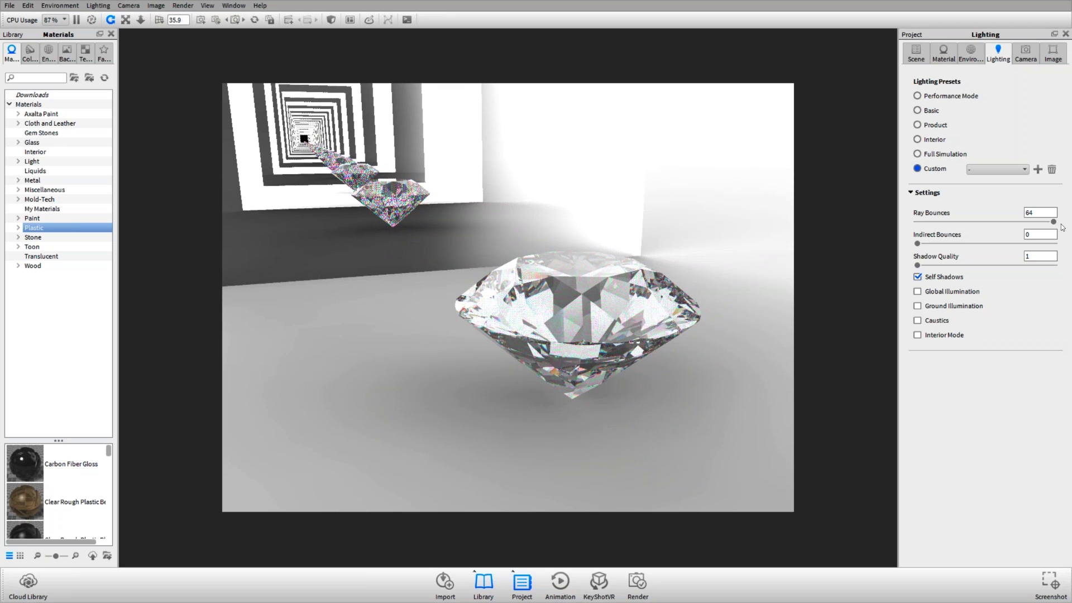
# - Set Ray Bounces to 16 and pause the real-time rendering of the diamond scene
pyautogui.moveTo(1054, 224); pyautogui.dragTo(951, 229)
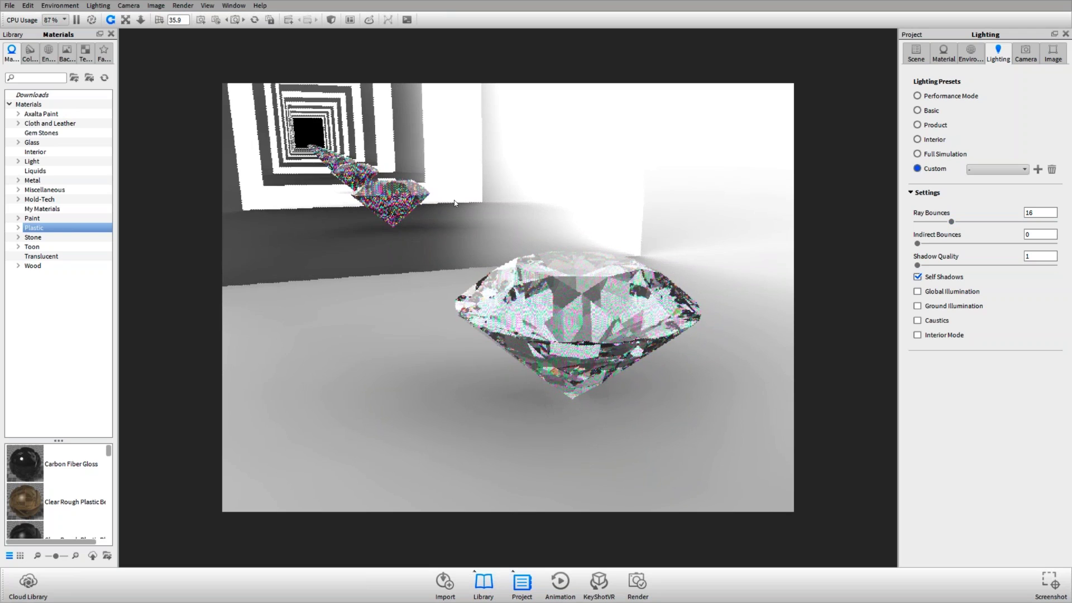
pyautogui.hotkey('shift', 'p')
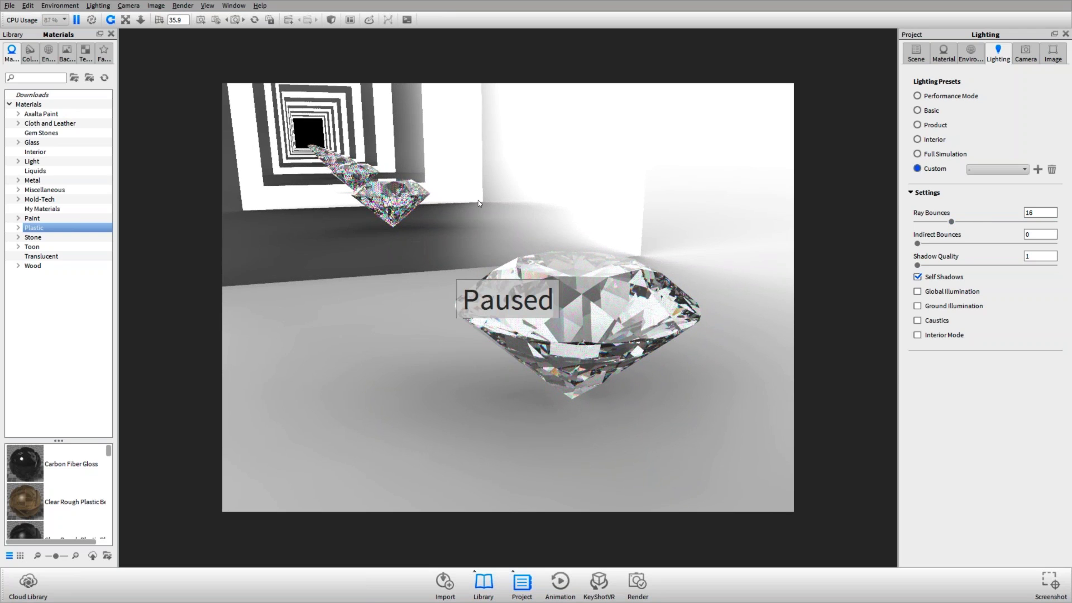
# - Switch to the Bose speaker scene and try Ray Bounces at 6, 15, 35, 64 and 2, ending at 6
pyautogui.hotkey('alt', 'Tab')
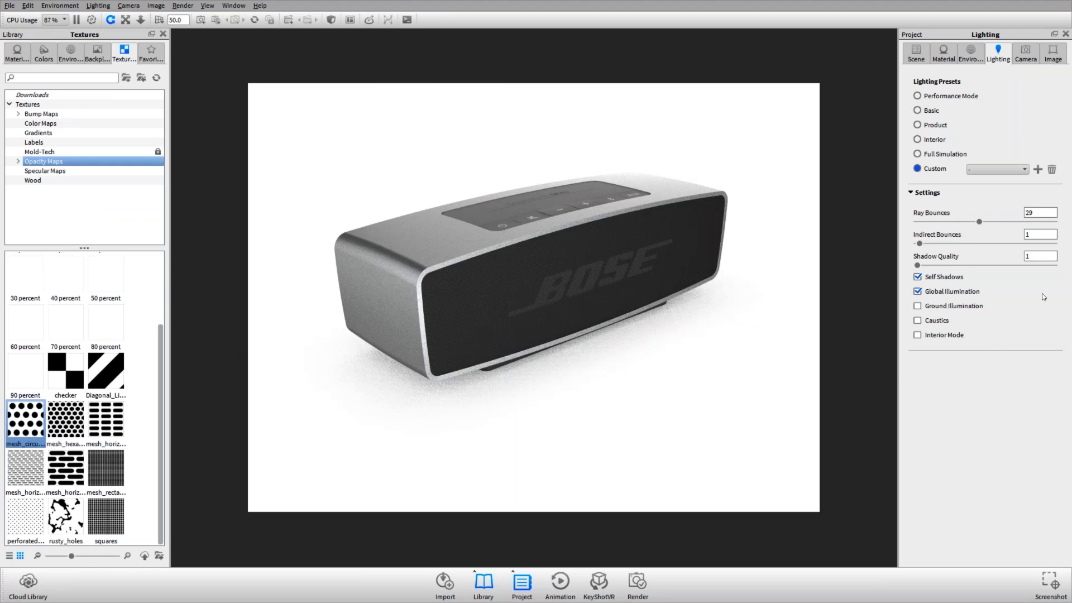
pyautogui.moveTo(963, 223); pyautogui.dragTo(930, 223)
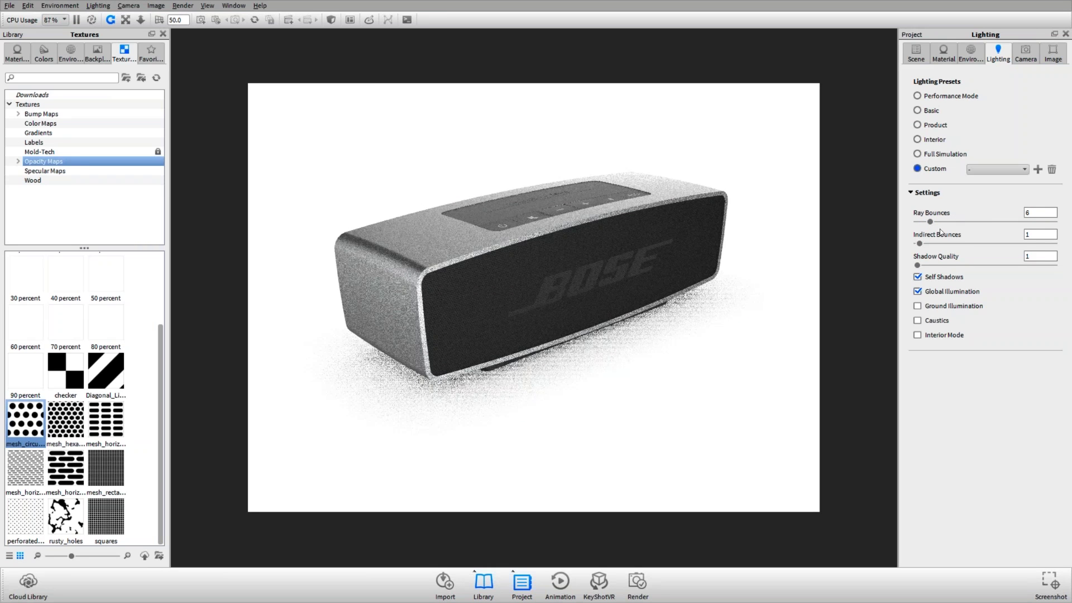
pyautogui.moveTo(931, 221); pyautogui.dragTo(949, 223)
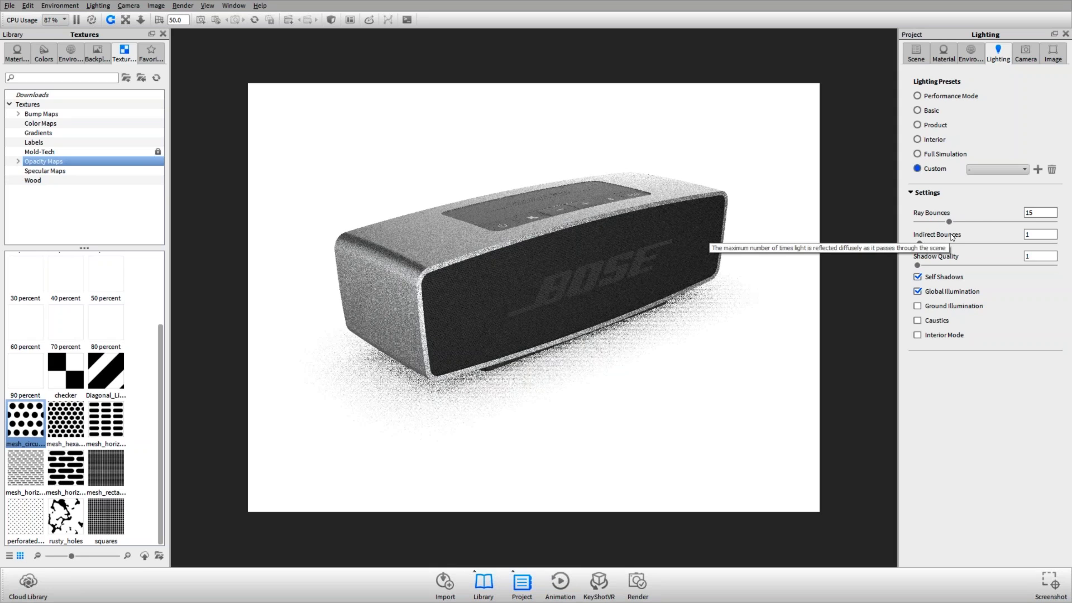
pyautogui.moveTo(949, 221); pyautogui.dragTo(992, 222)
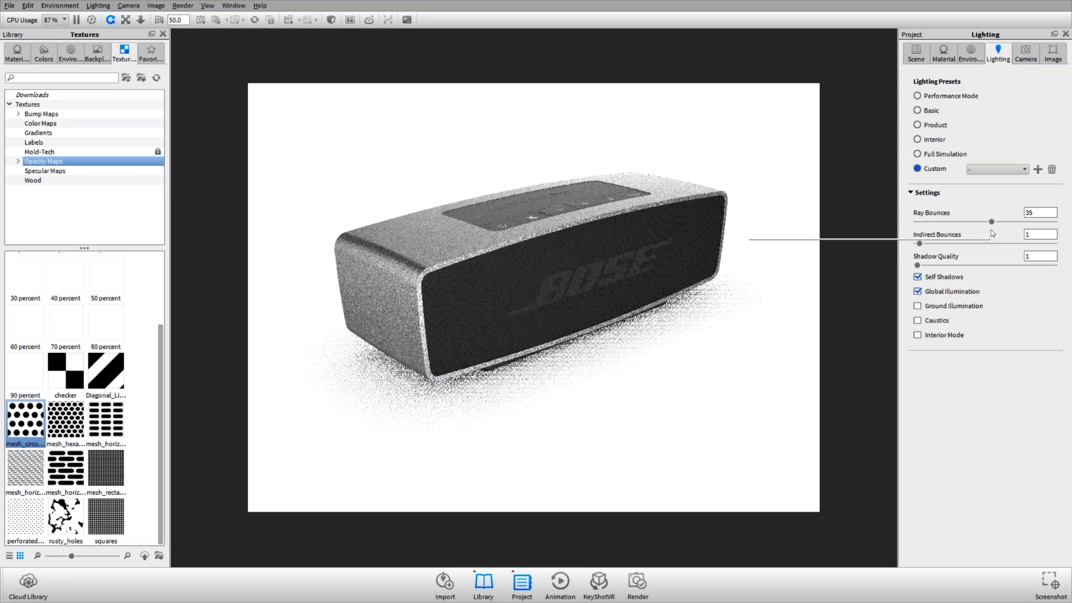
pyautogui.moveTo(991, 222); pyautogui.dragTo(1053, 222)
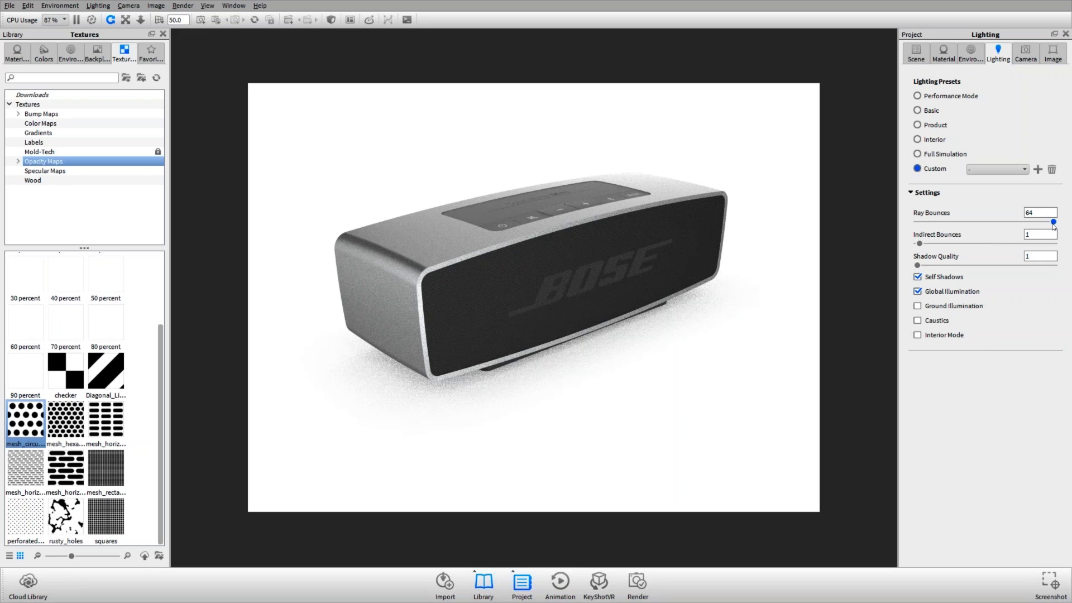
pyautogui.moveTo(1053, 222); pyautogui.dragTo(916, 222)
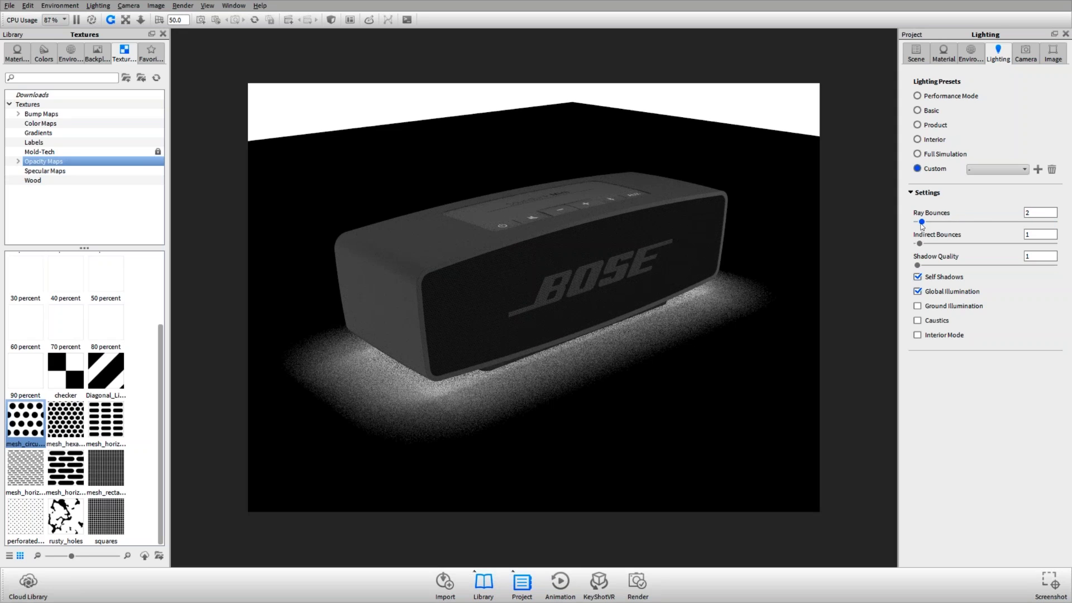
pyautogui.moveTo(916, 222); pyautogui.dragTo(931, 225)
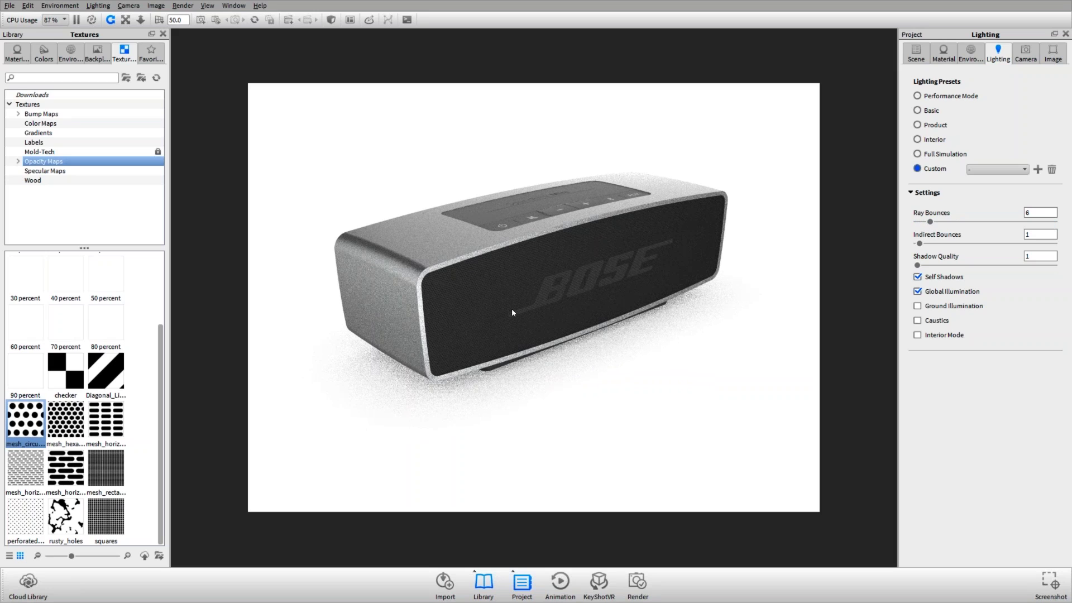
# - Pause the speaker's real-time rendering and open Glass panels 15 bounces 77 seconds.png from the Ray Bounces on glass folder in File Explorer
pyautogui.hotkey('shift', 'p')
pyautogui.hotkey('alt', 'Tab')
pyautogui.hotkey('alt', 'Tab')
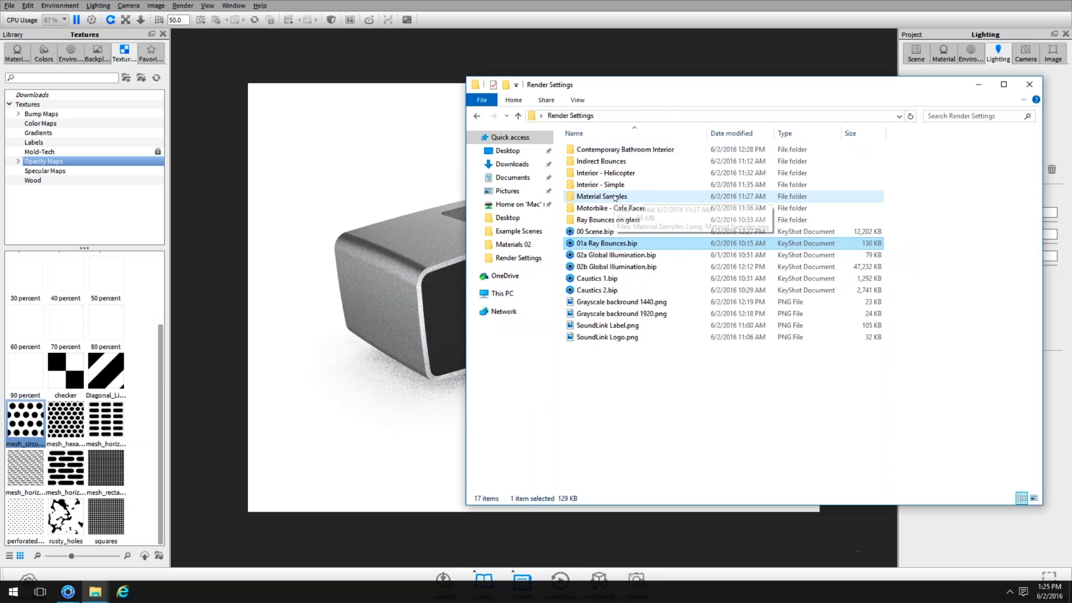
pyautogui.doubleClick(597, 221)
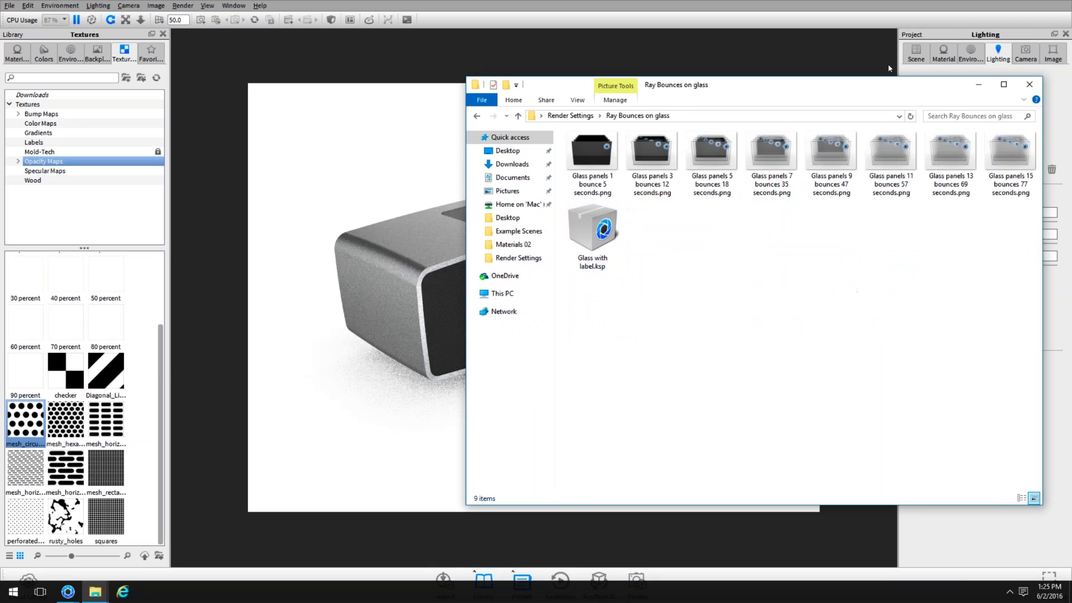
pyautogui.moveTo(870, 87); pyautogui.dragTo(646, 105)
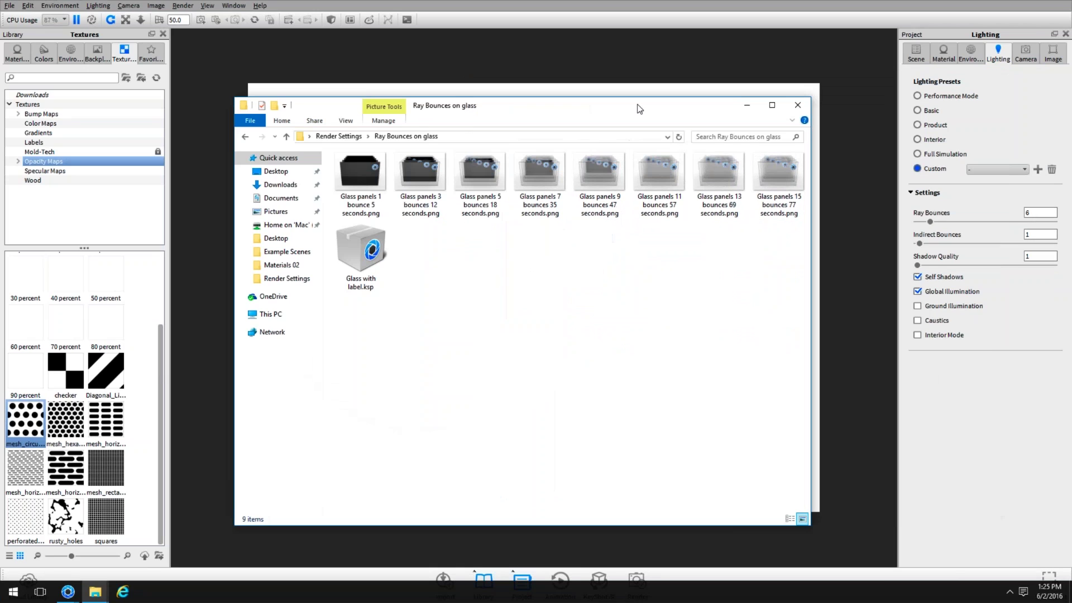
pyautogui.doubleClick(749, 210)
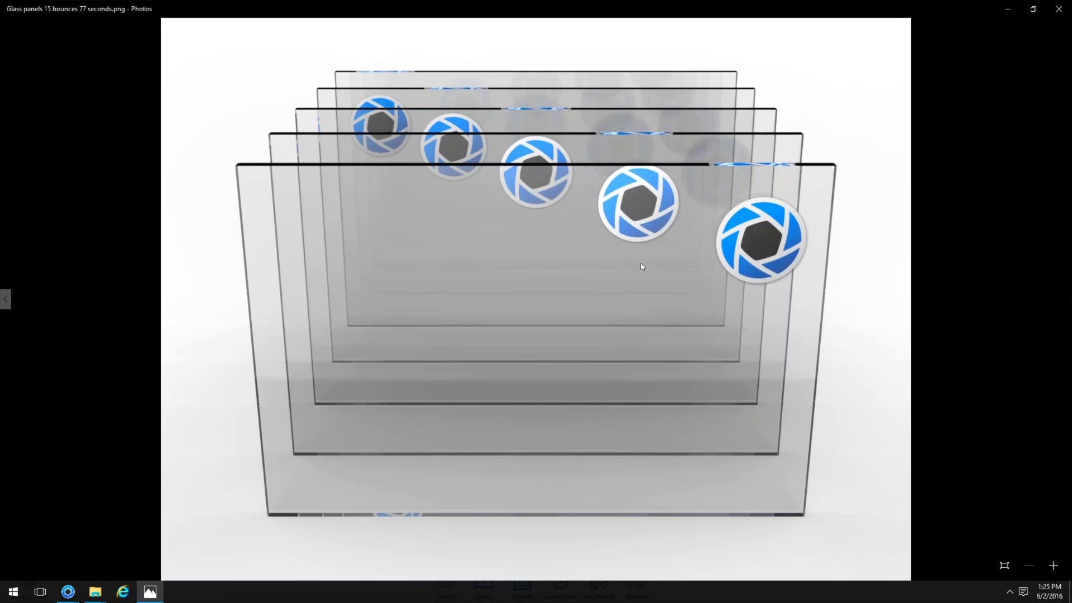
# - Compare the glass panel renderings from 1 bounce up to 13 bounces, then close the image viewer
pyautogui.press('Left')
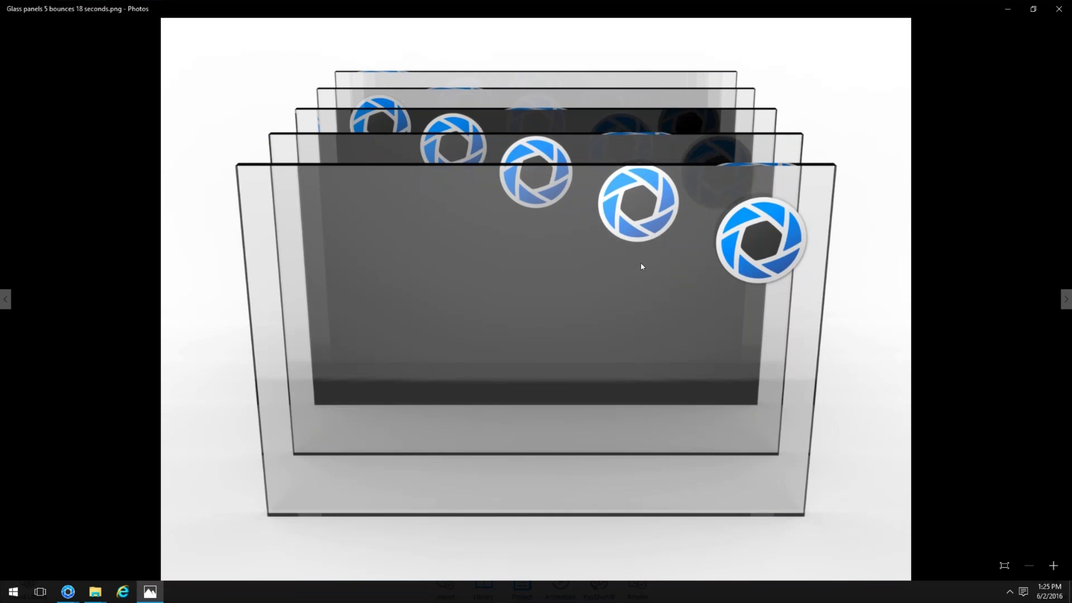
pyautogui.press('Left')
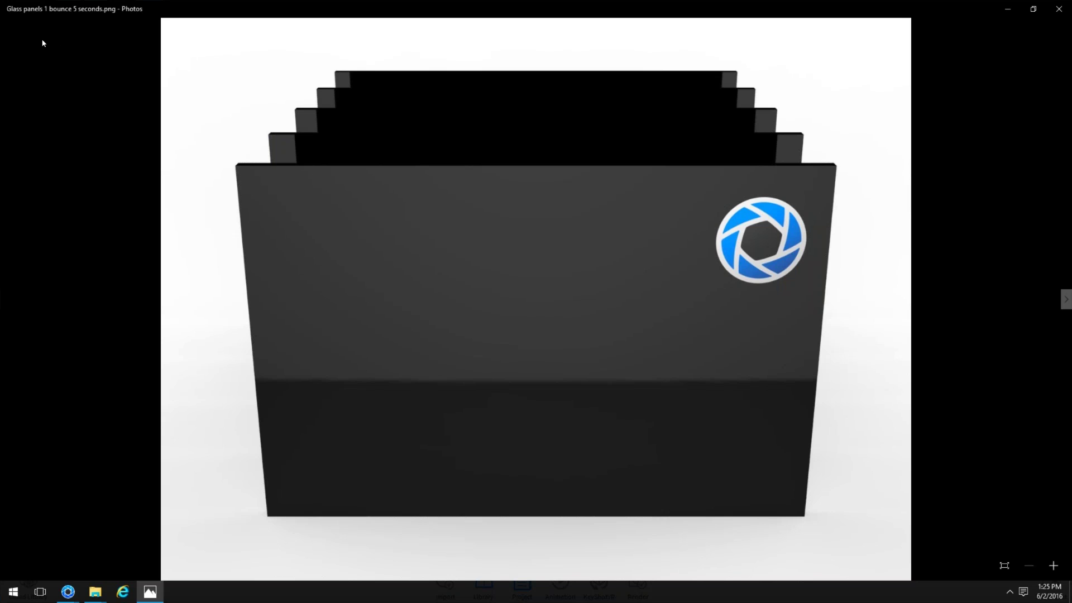
pyautogui.press('Right')
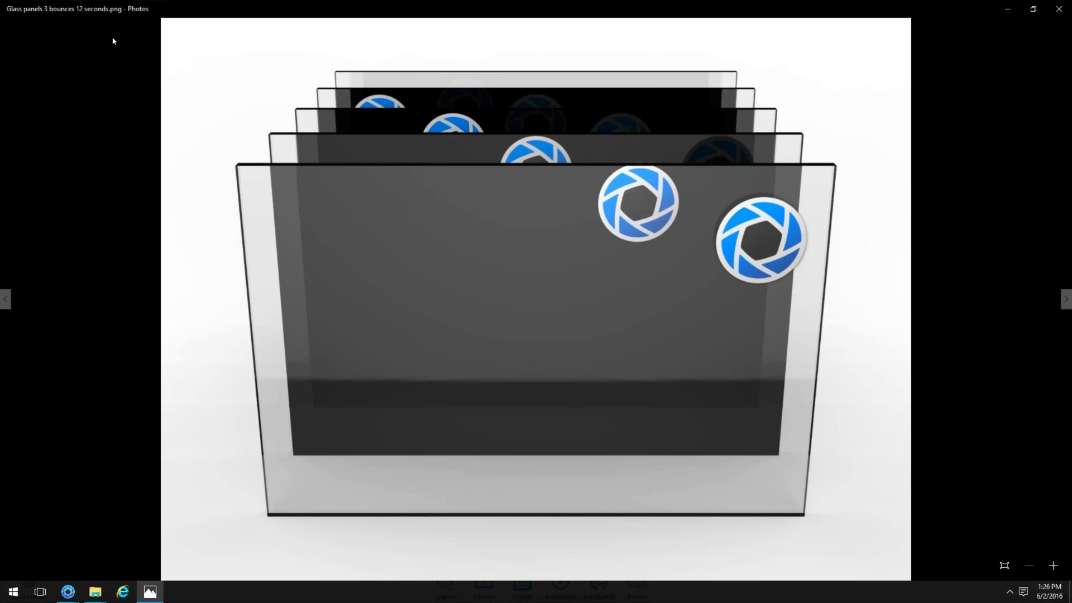
pyautogui.press('Right')
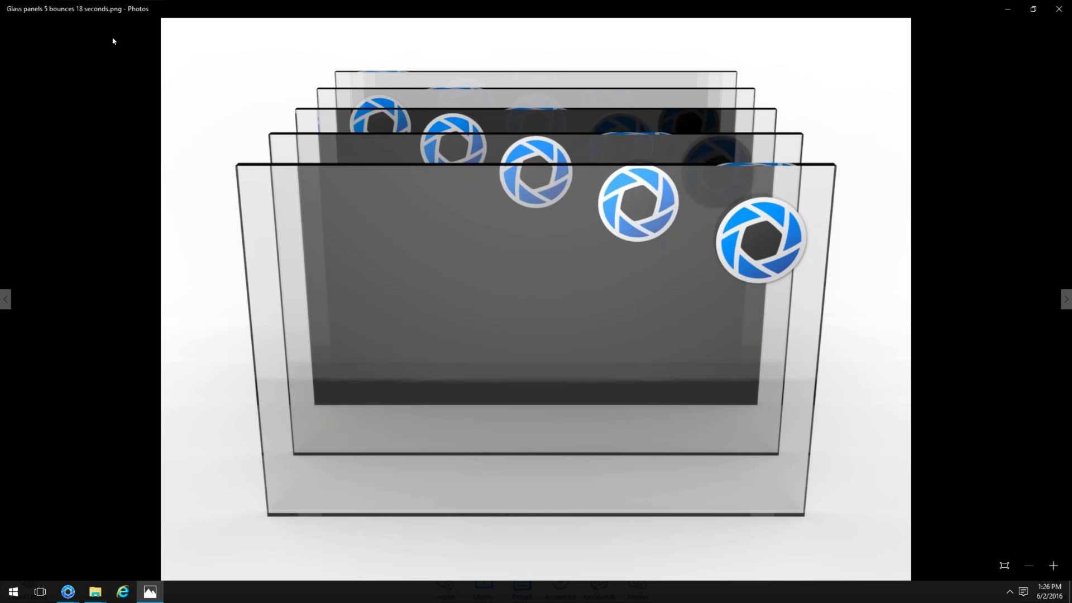
pyautogui.press('Right')
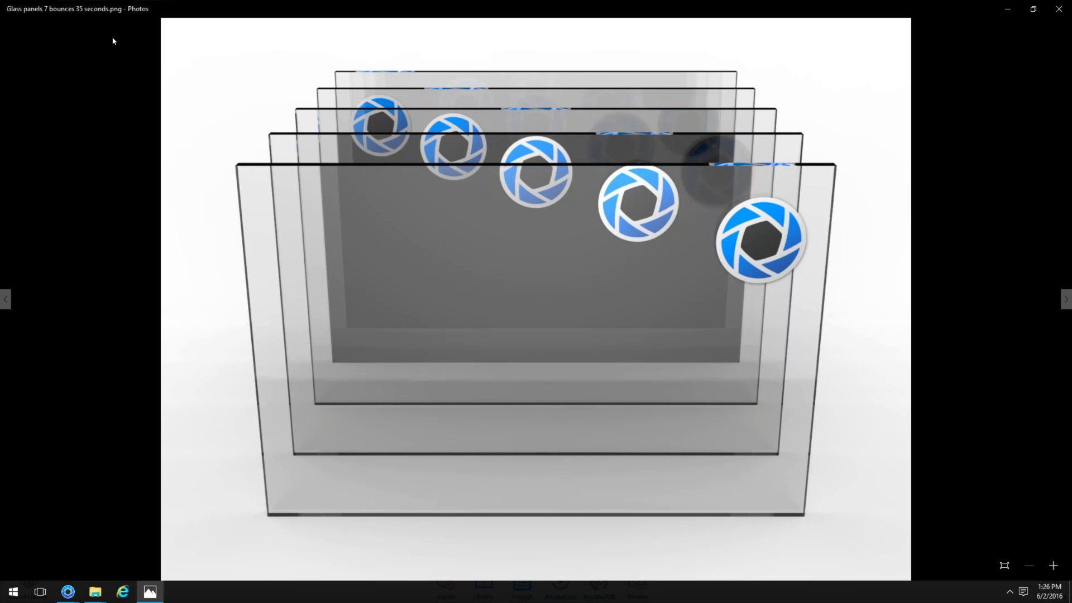
pyautogui.press('Right')
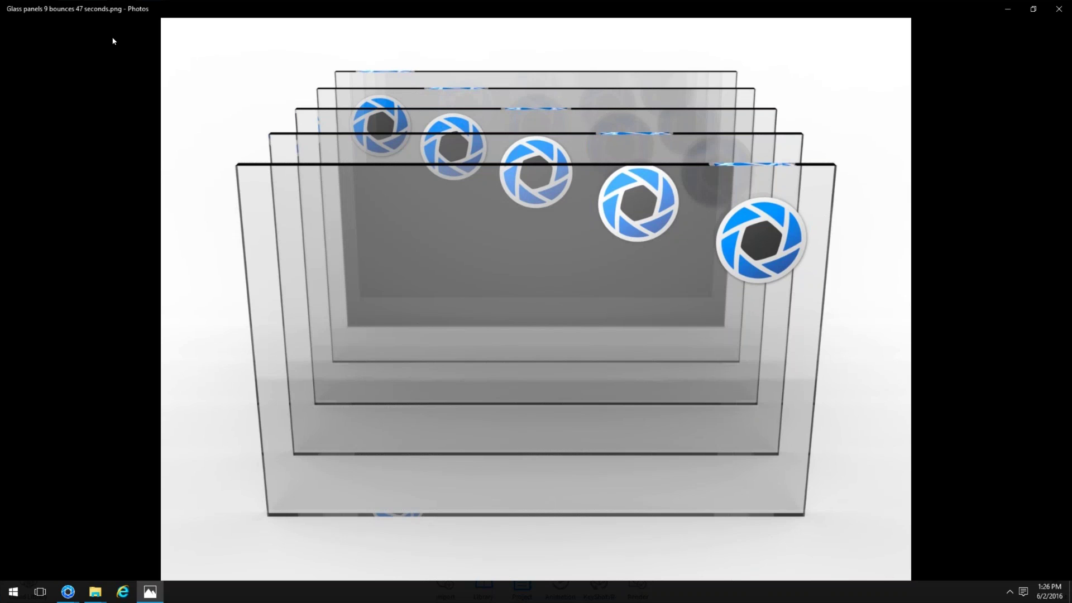
pyautogui.press('Right')
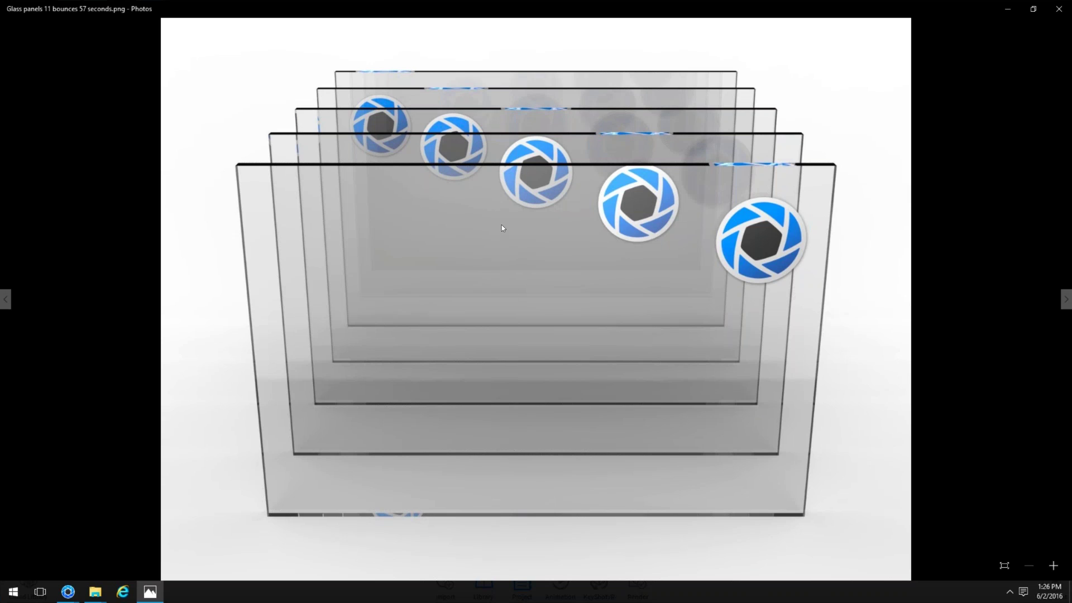
pyautogui.press('Right')
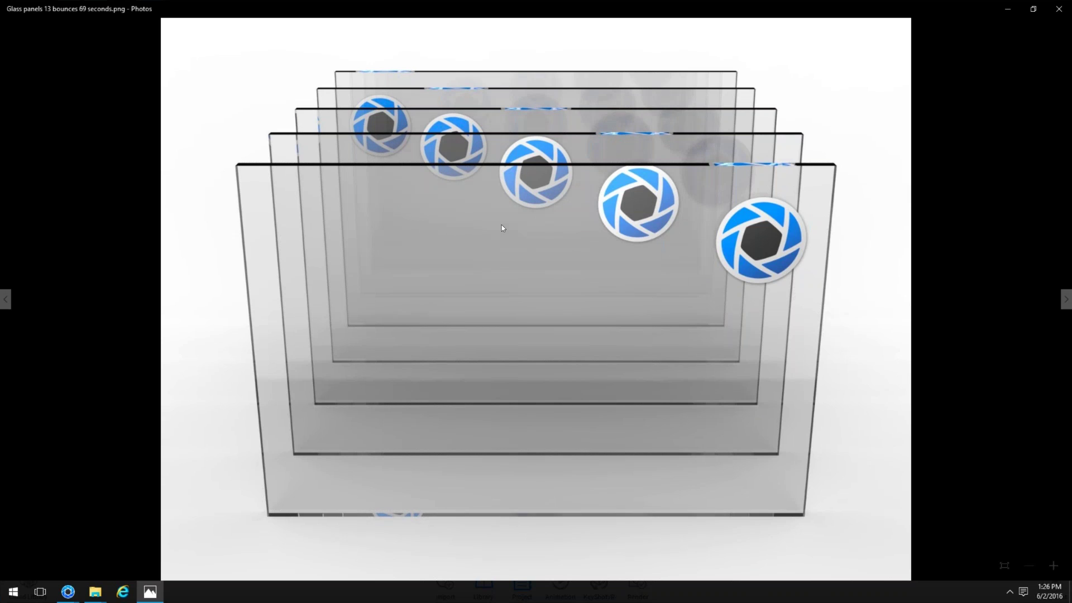
pyautogui.click(1057, 9)
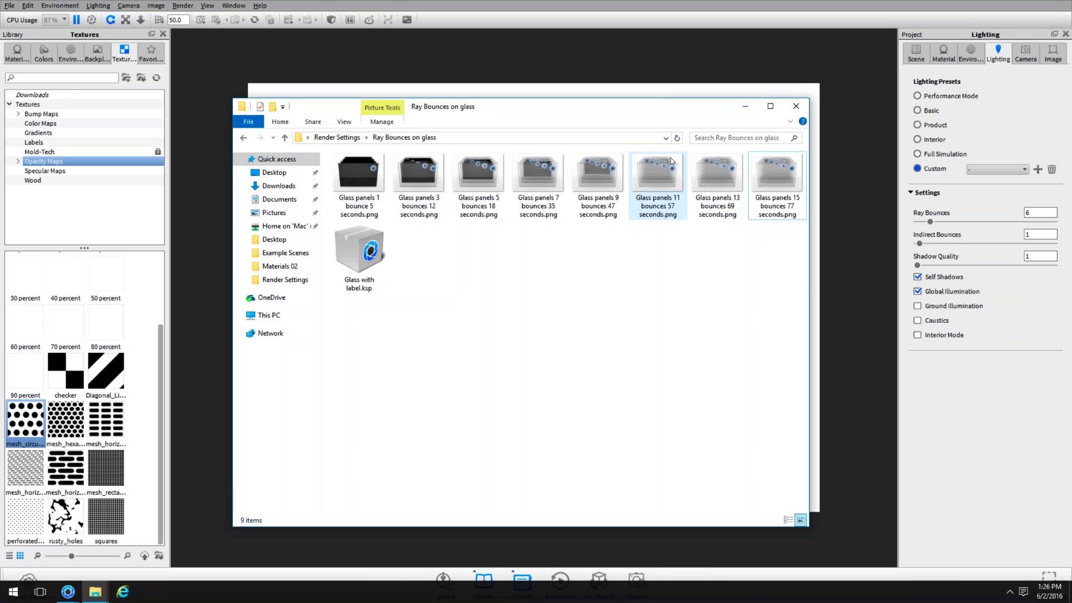
# - Return to the speaker scene, check the Basic lighting preset, apply the Product preset and pause real-time rendering
pyautogui.moveTo(675, 94); pyautogui.dragTo(723, 175)
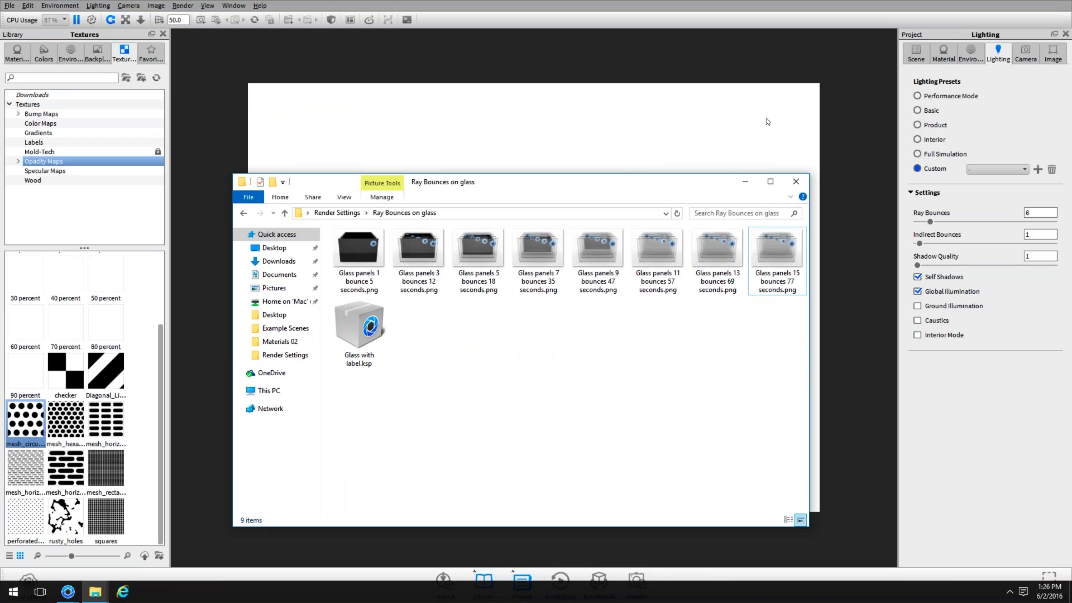
pyautogui.click(729, 141)
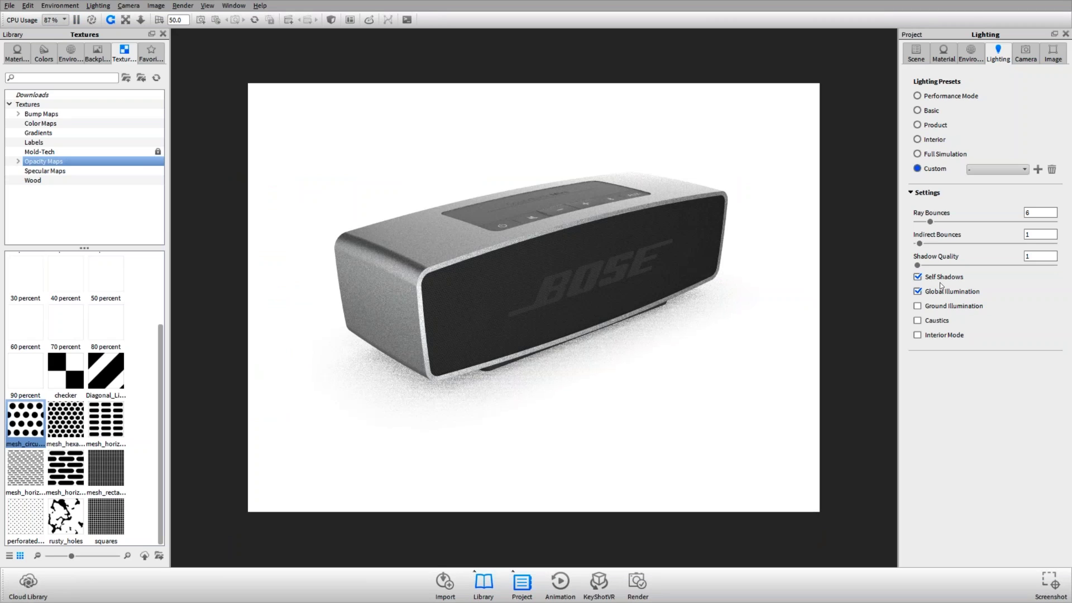
pyautogui.click(930, 110)
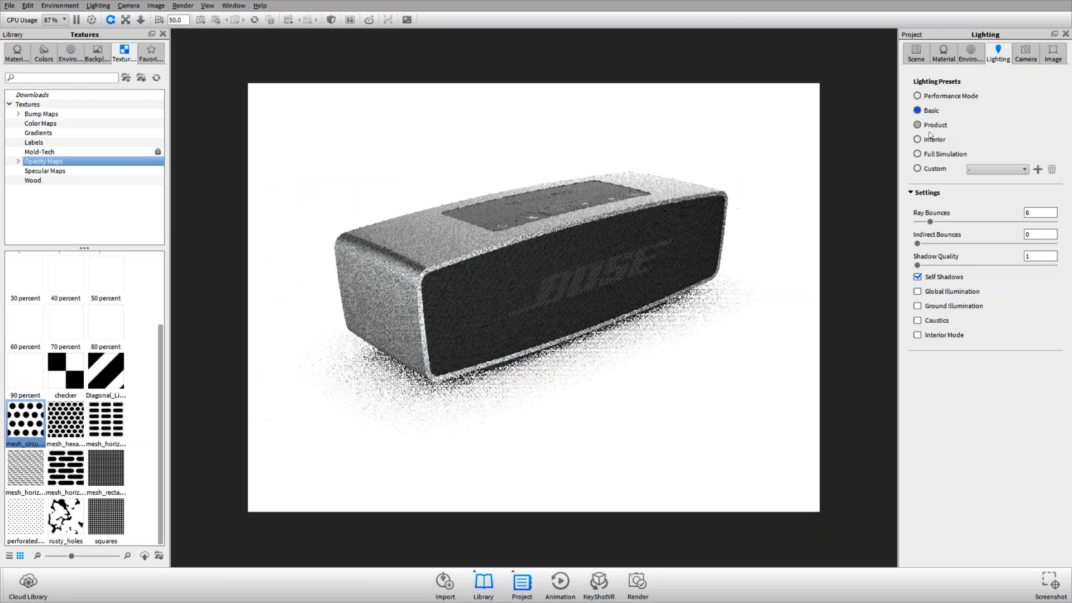
pyautogui.click(932, 126)
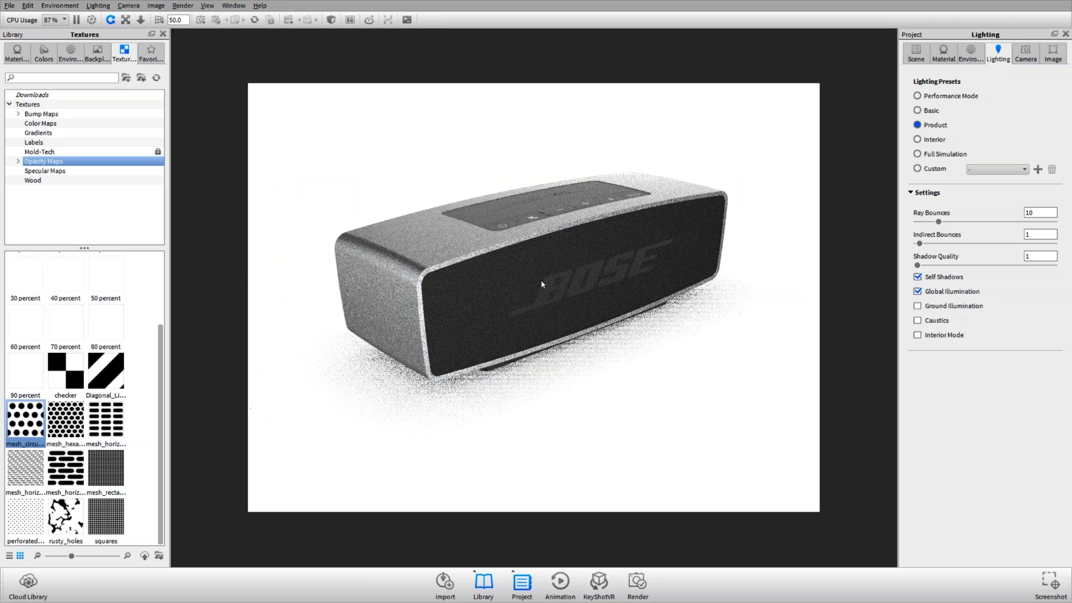
pyautogui.hotkey('shift', 'p')
# - Open 02a Global Illumination.bip from the Render Settings folder in File Explorer
pyautogui.press('super')
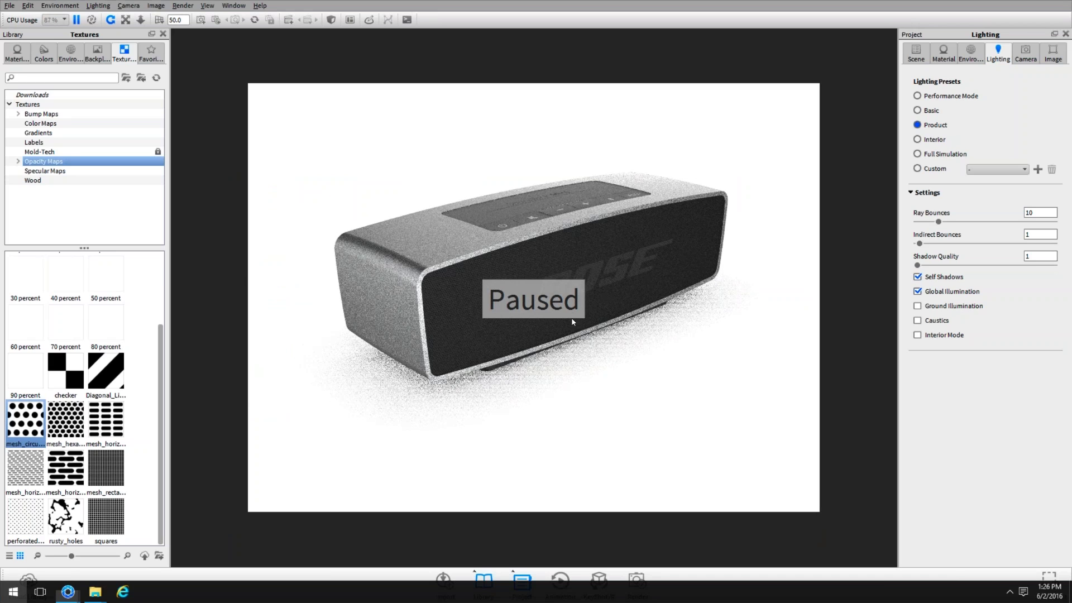
pyautogui.hotkey('alt', 'Tab')
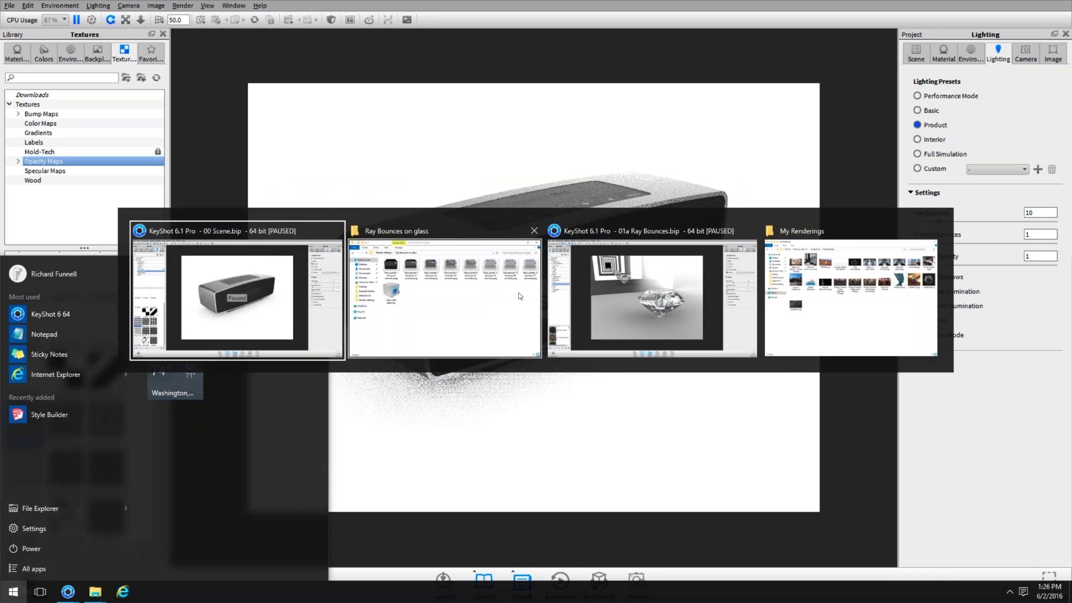
pyautogui.click(518, 295)
pyautogui.click(340, 213)
pyautogui.doubleClick(369, 353)
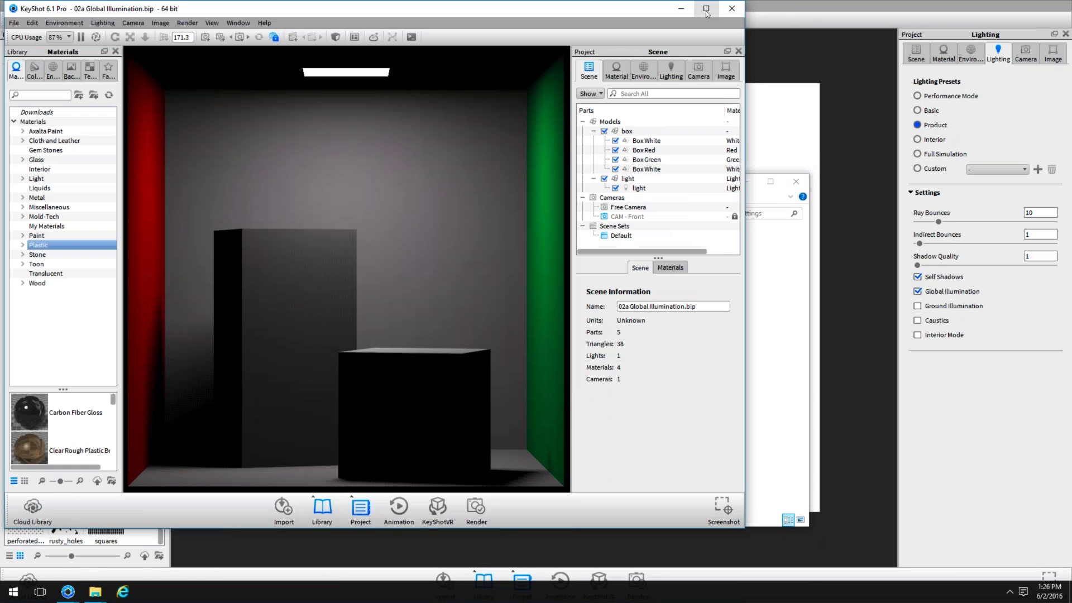
# - Maximize the 02a Global Illumination scene, apply the Product lighting preset and compare the box with Global Illumination off and on
pyautogui.click(706, 9)
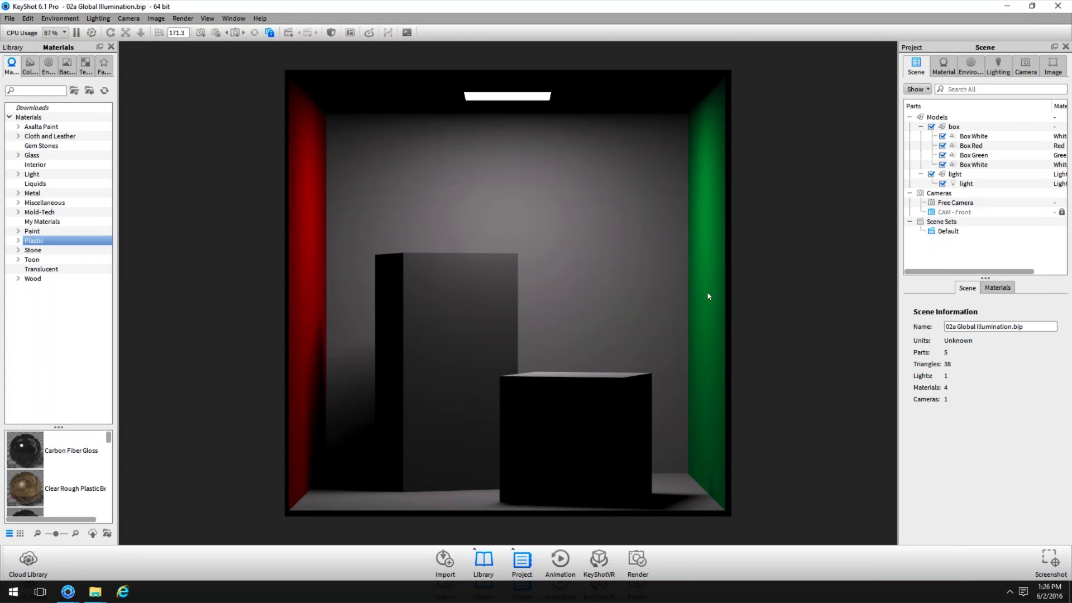
pyautogui.click(998, 66)
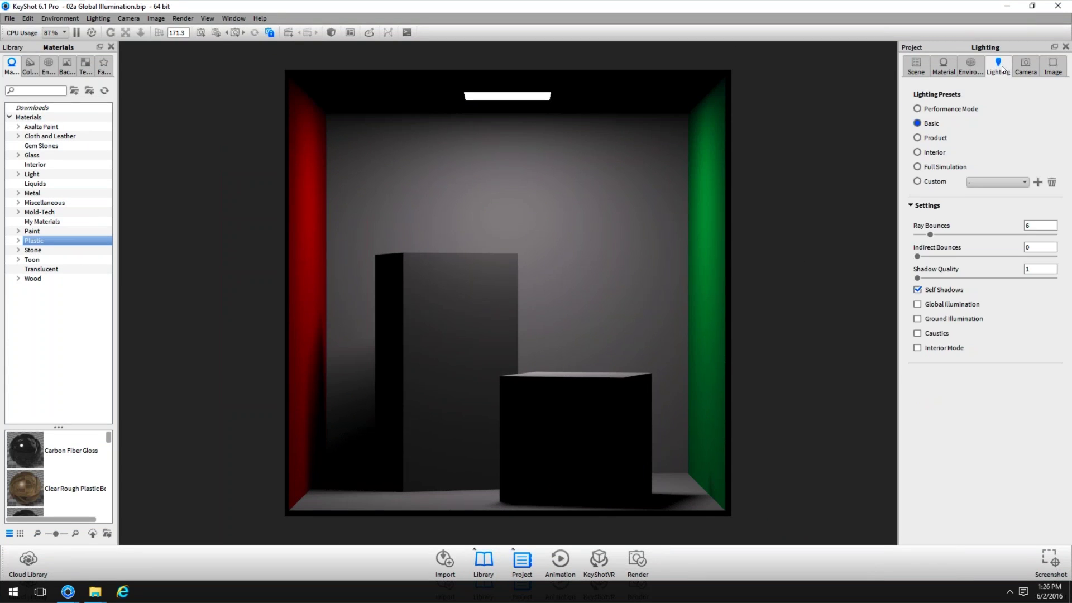
pyautogui.click(936, 139)
pyautogui.click(932, 305)
pyautogui.click(932, 305)
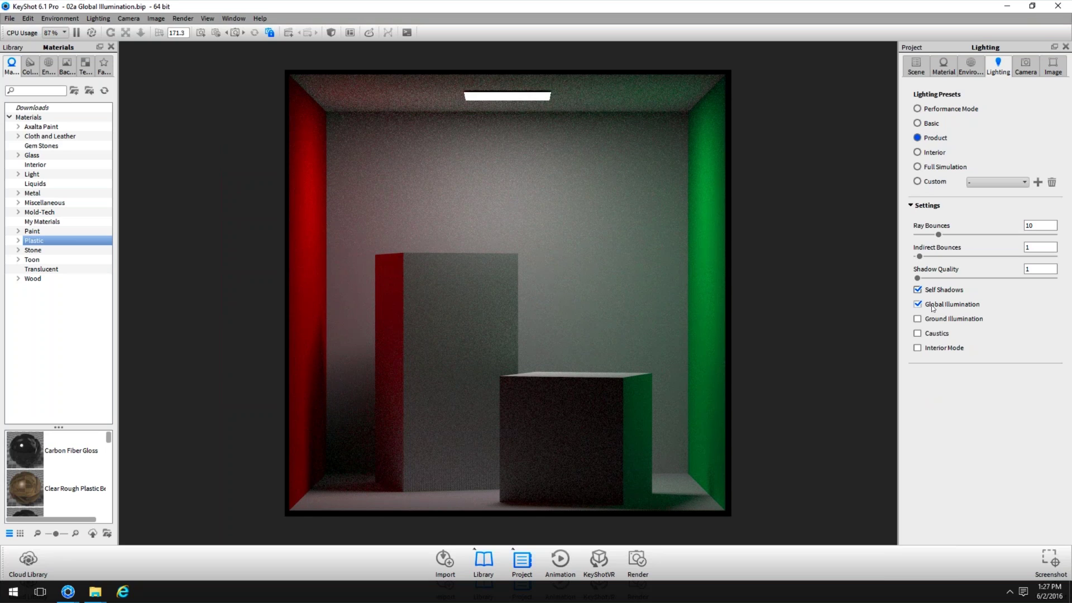
pyautogui.click(932, 305)
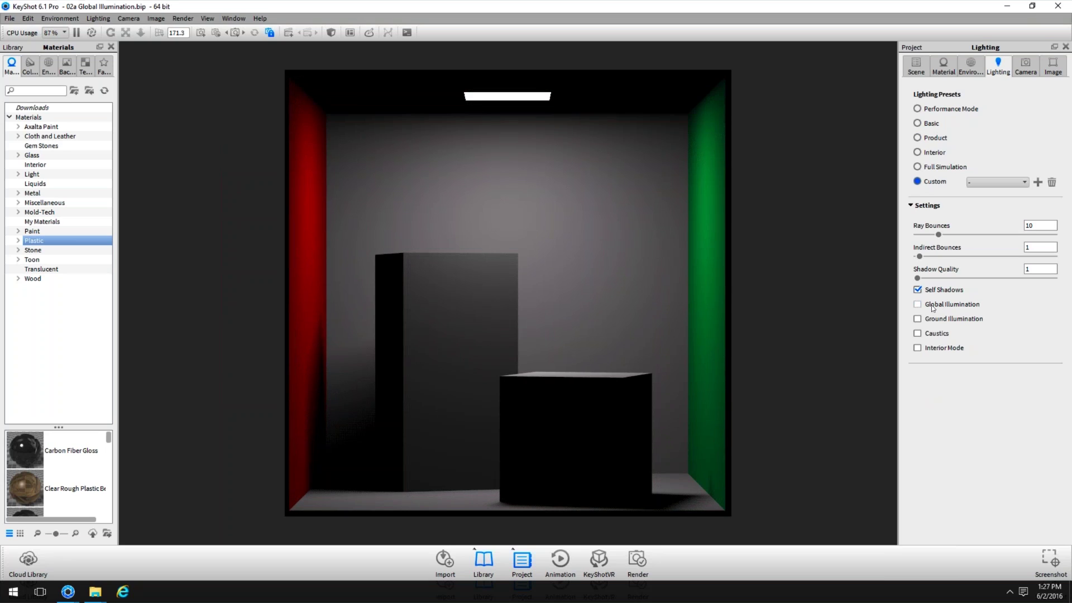
pyautogui.click(932, 305)
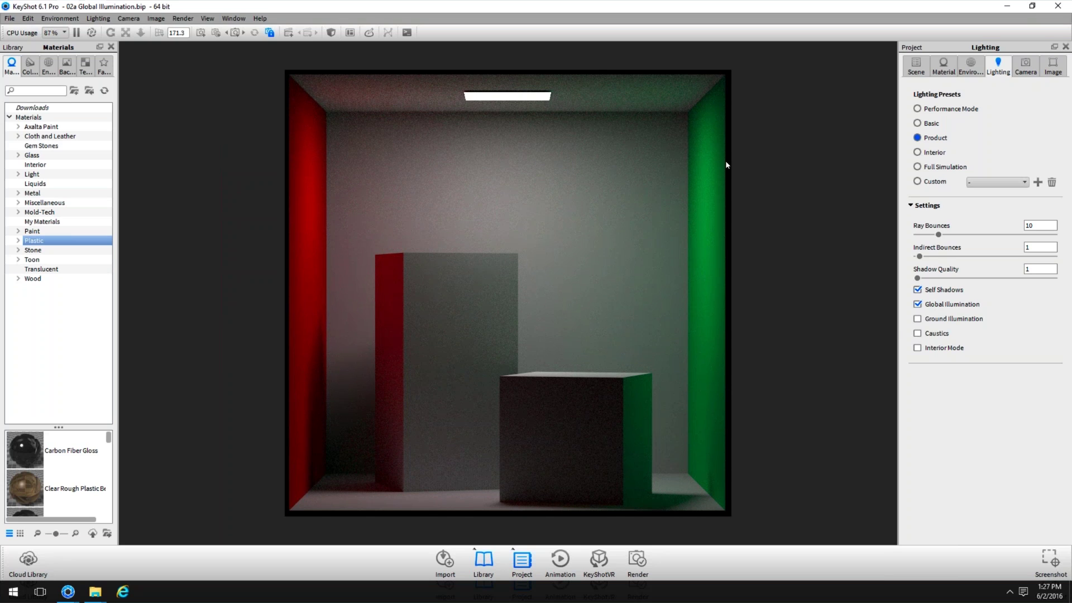
# - Pause real-time rendering and open 02b Global Illumination.bip from the Render Settings folder in File Explorer
pyautogui.hotkey('shift', 'p')
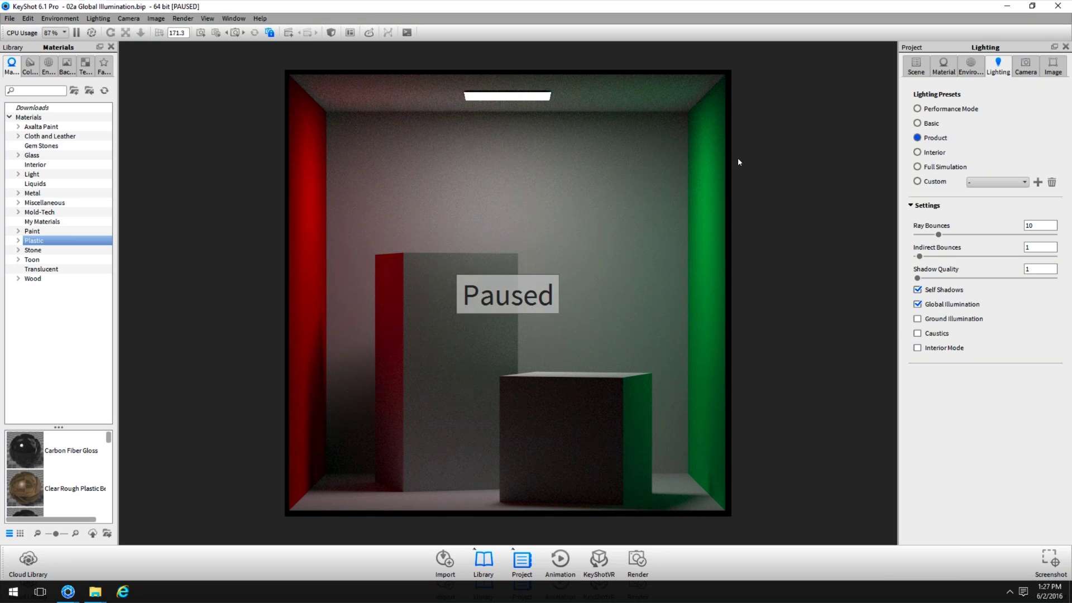
pyautogui.hotkey('alt', 'Tab')
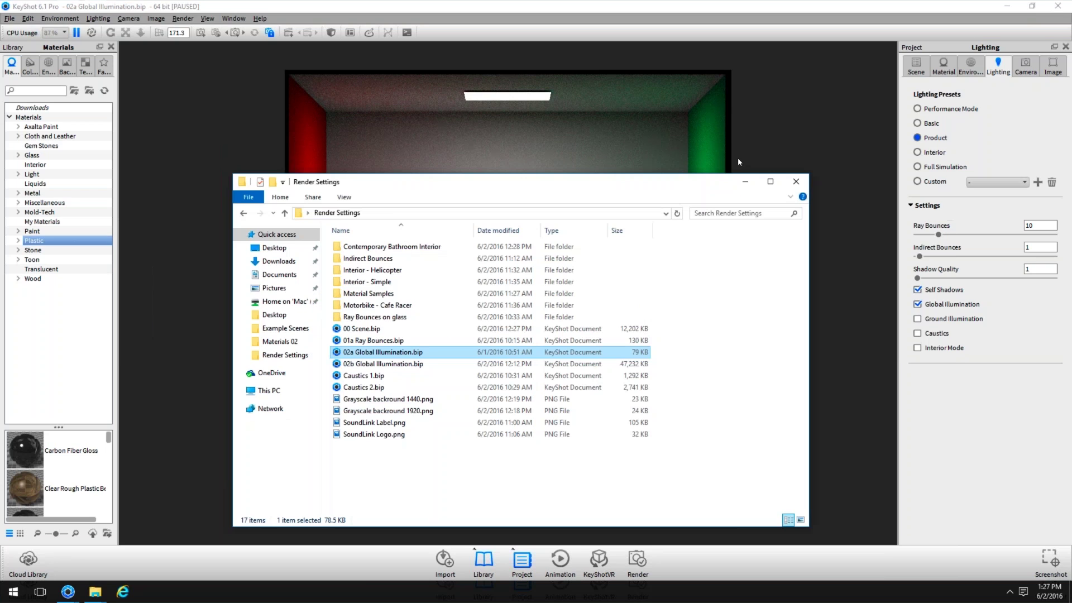
pyautogui.click(401, 364)
pyautogui.doubleClick(400, 364)
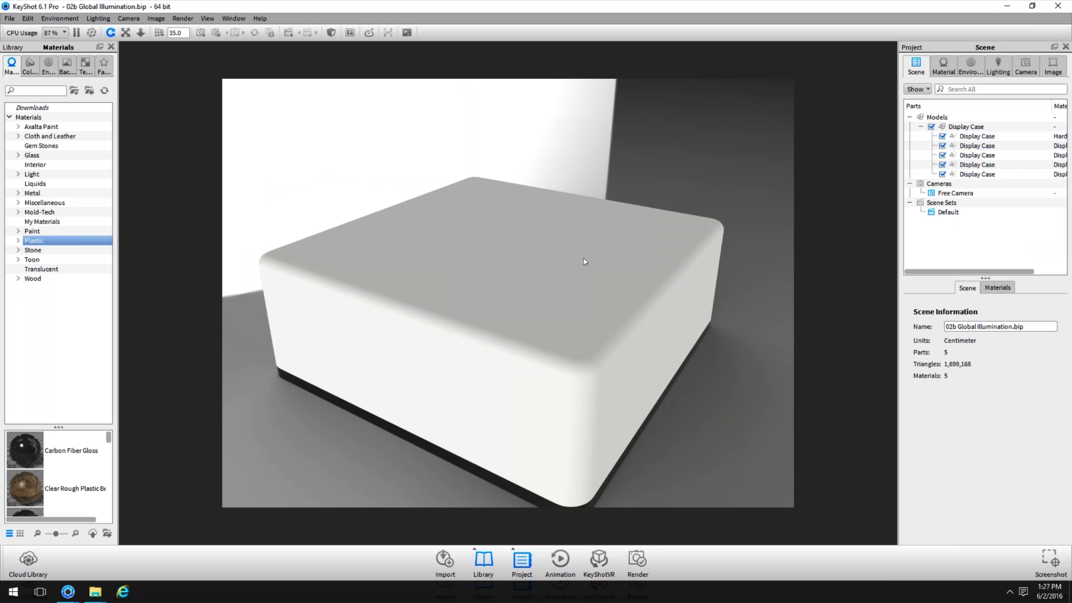
# - Hide the display case's white cover to inspect the coloured cubes underneath, and show the cover again
pyautogui.click(947, 146)
pyautogui.click(943, 146)
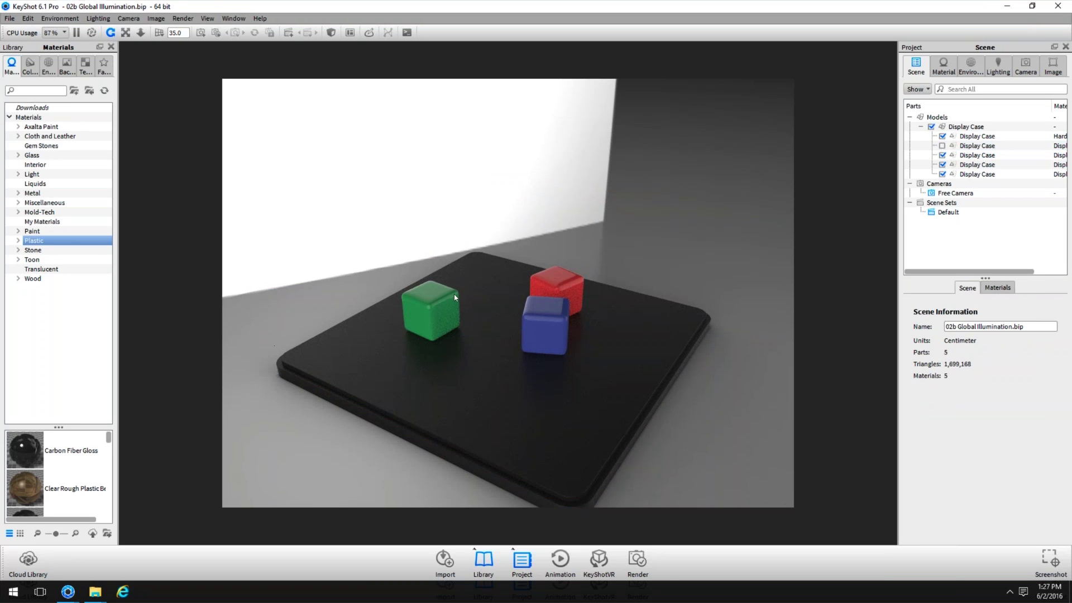
pyautogui.moveTo(455, 297); pyautogui.dragTo(549, 248)
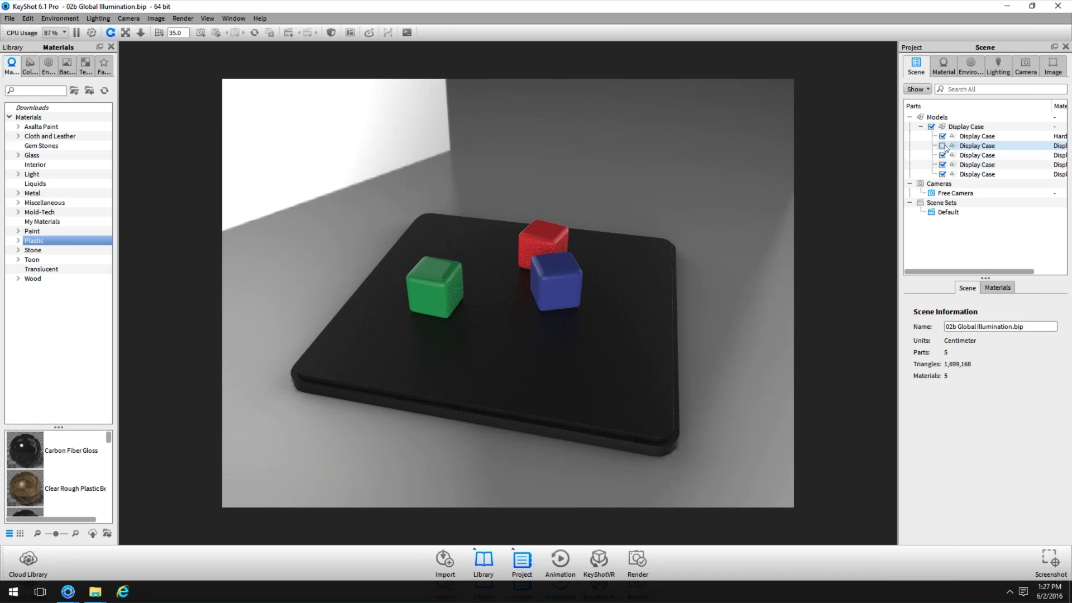
pyautogui.click(944, 146)
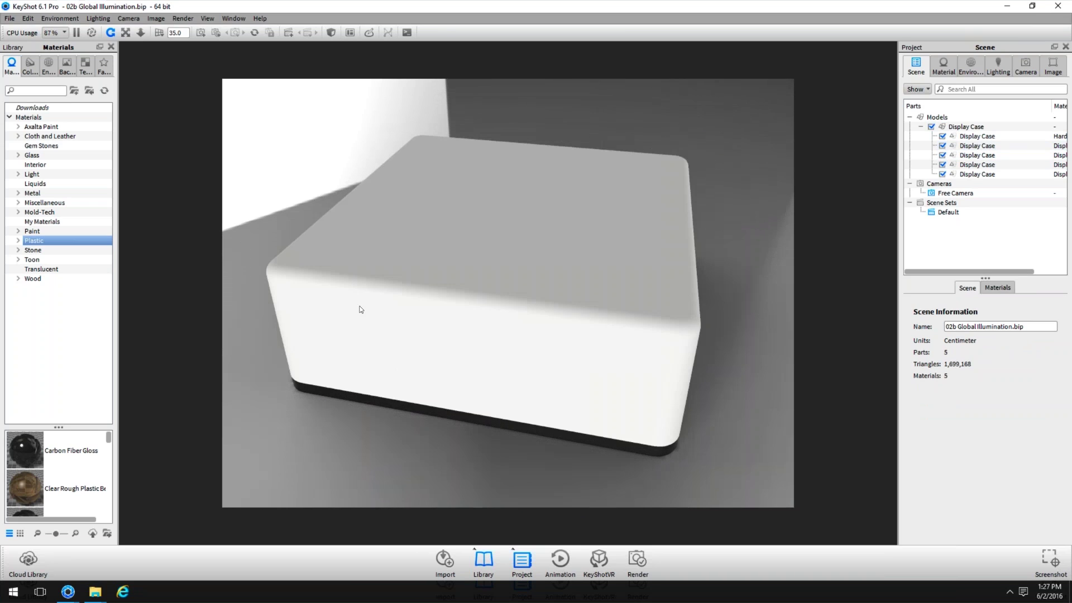
# - Apply the Clear Shiny Plastic White material from the library's Plastic category to the display case's cover and open the material's properties
pyautogui.click(17, 241)
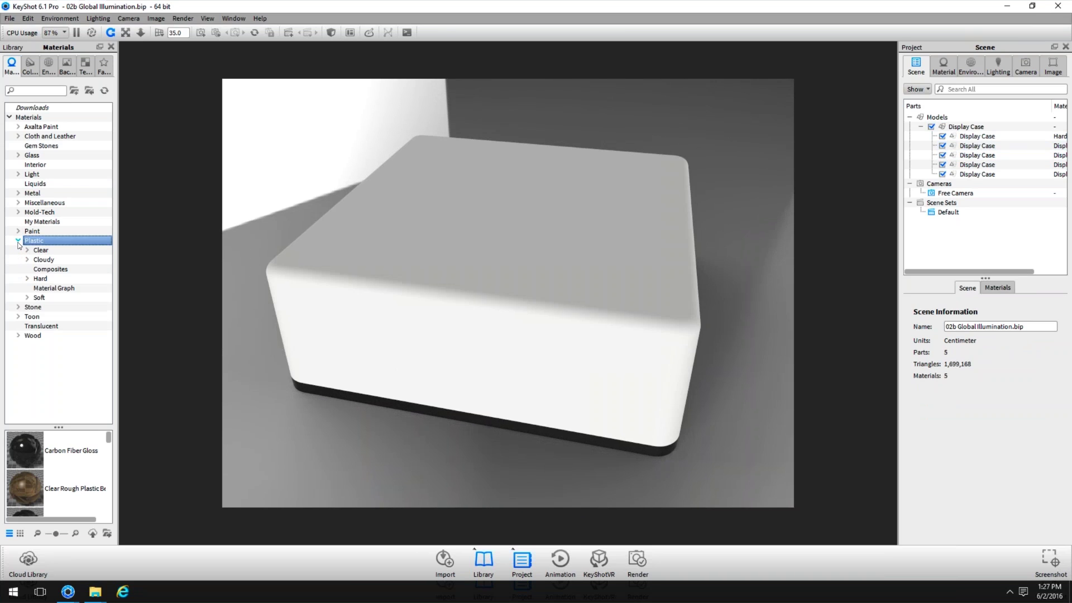
pyautogui.click(26, 278)
pyautogui.click(50, 297)
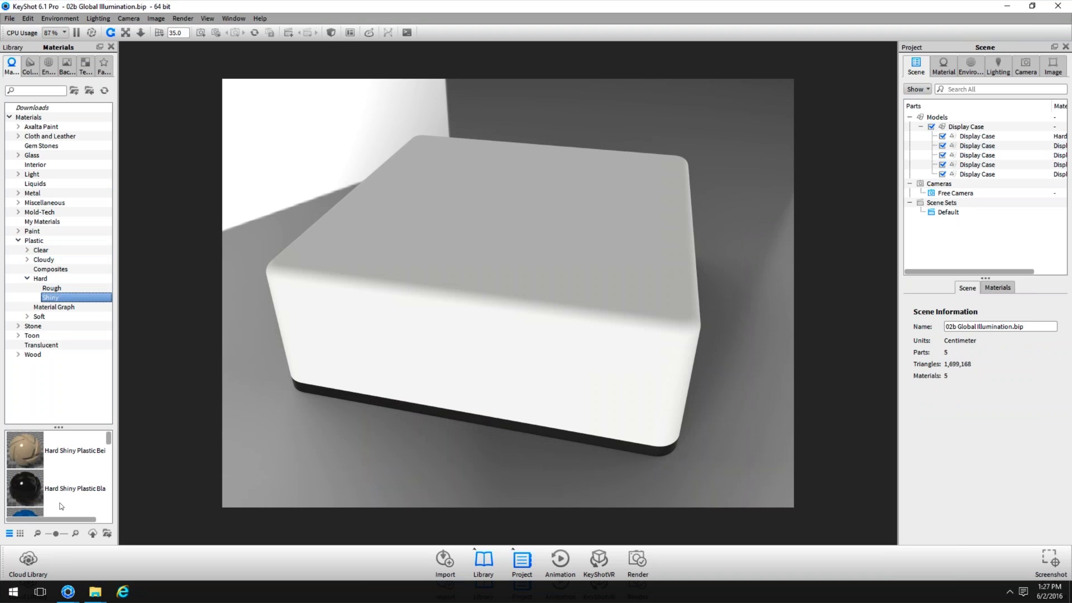
pyautogui.scroll(-5, 60, 504)
pyautogui.scroll(-1, 60, 504)
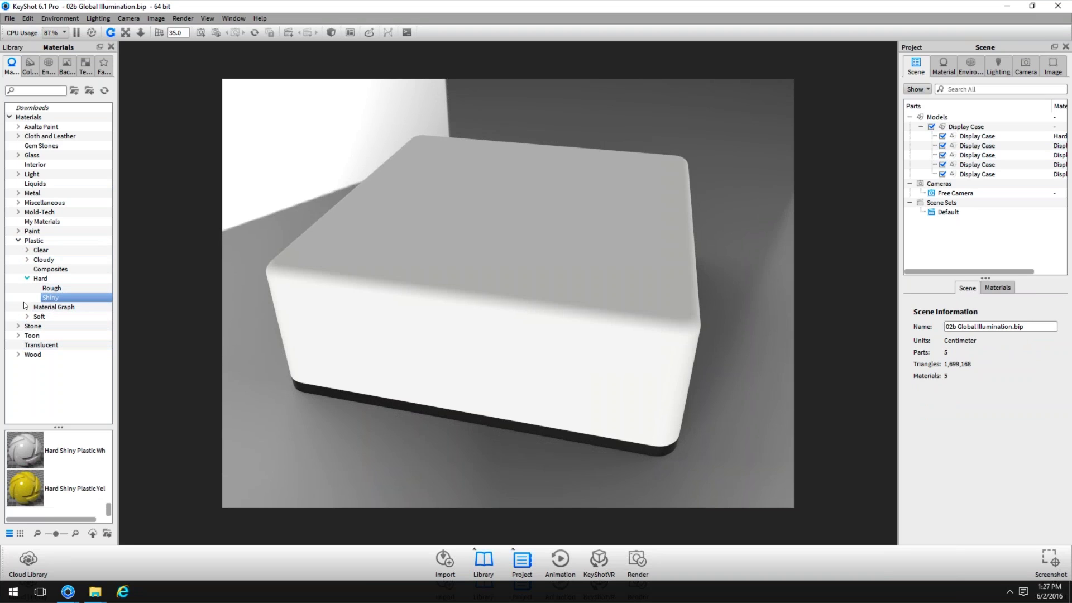
pyautogui.click(27, 250)
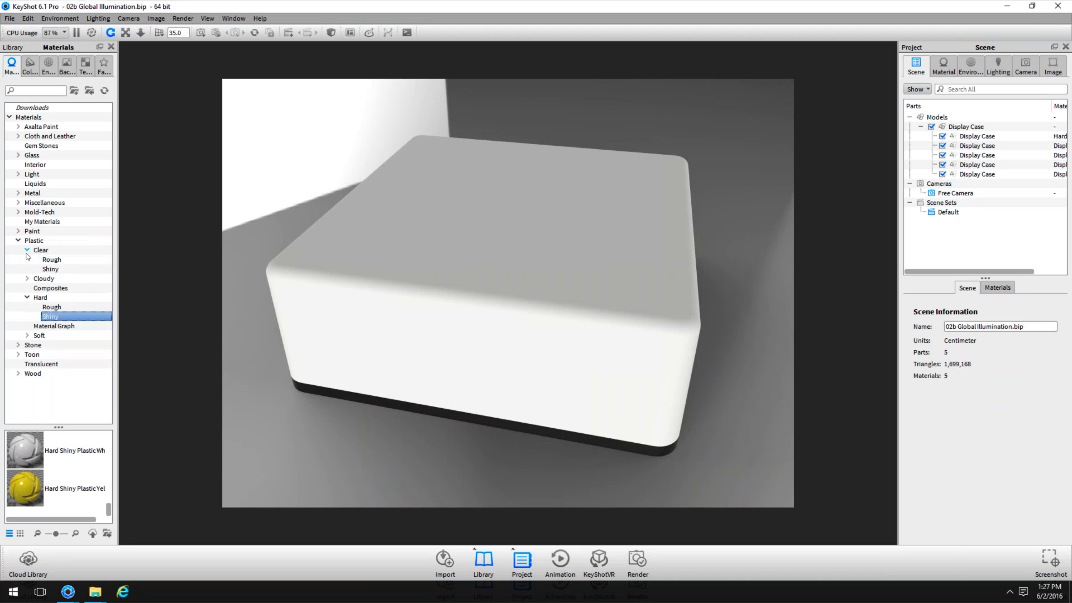
pyautogui.click(51, 269)
pyautogui.moveTo(55, 452); pyautogui.dragTo(399, 335)
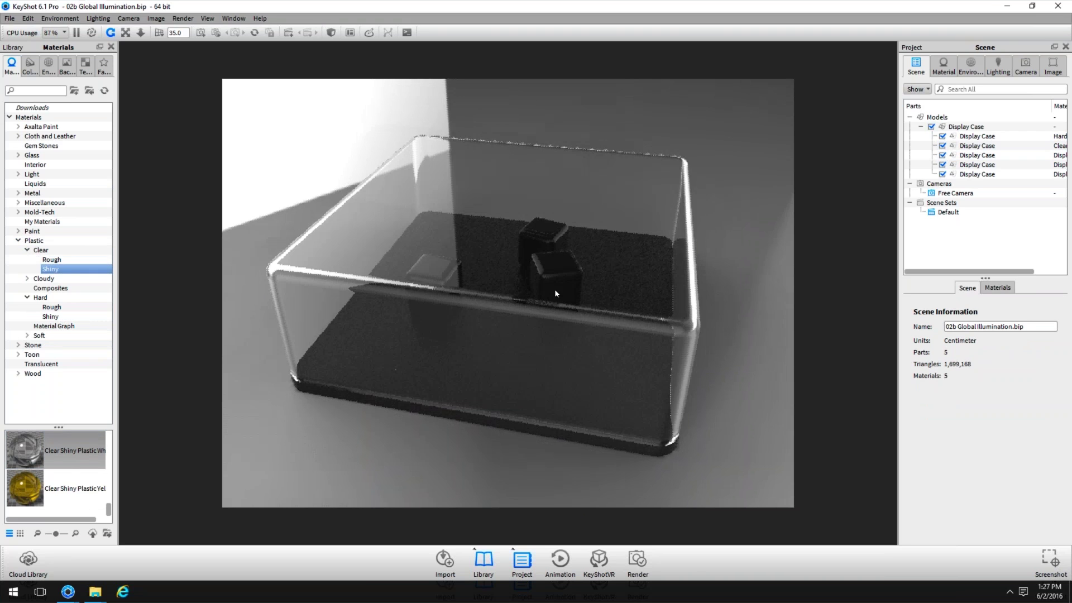
pyautogui.moveTo(554, 289); pyautogui.dragTo(554, 317)
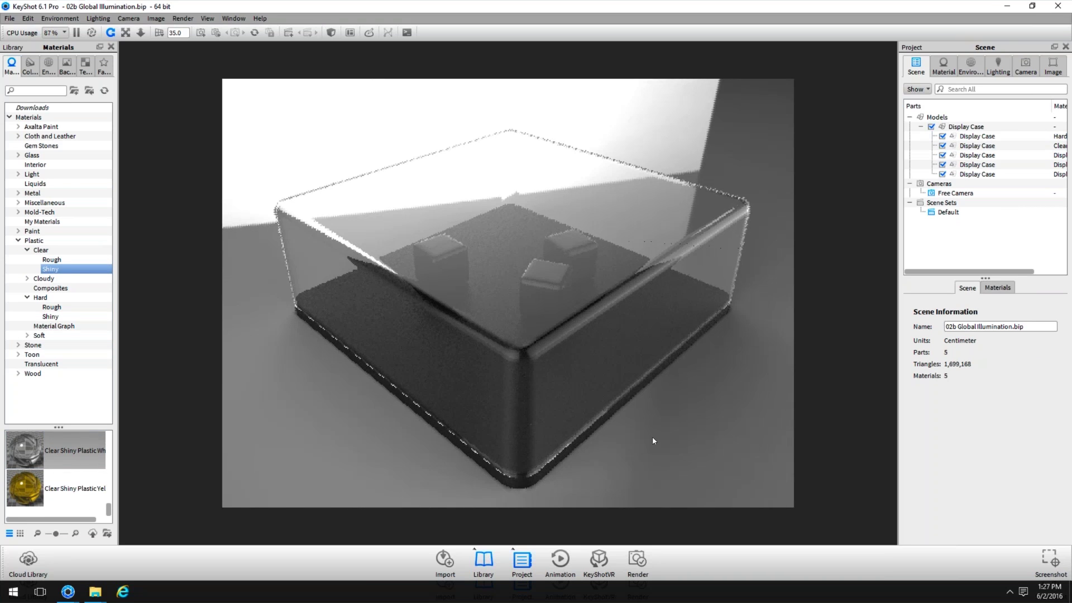
pyautogui.doubleClick(650, 203)
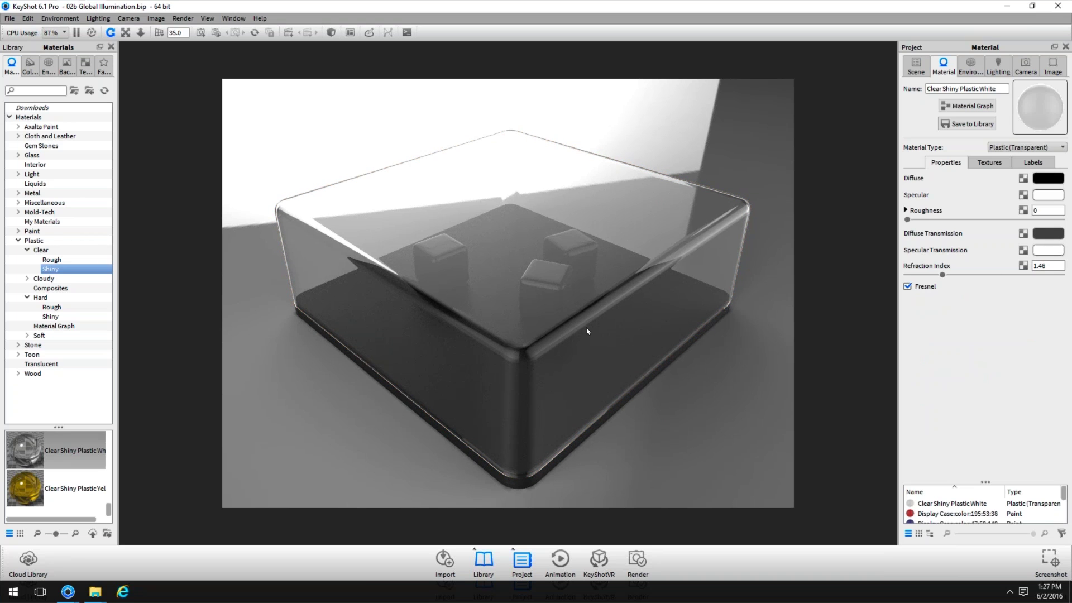
pyautogui.moveTo(587, 330); pyautogui.dragTo(560, 333)
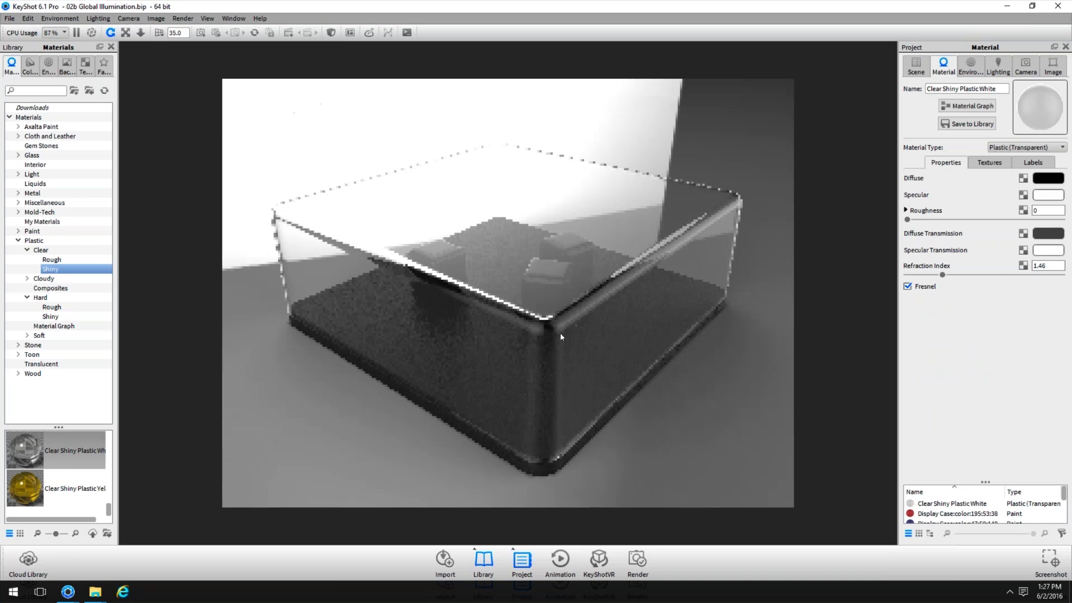
# - Set the scene's ray bounces to 10 and enable Global Illumination in the lighting settings
pyautogui.click(998, 66)
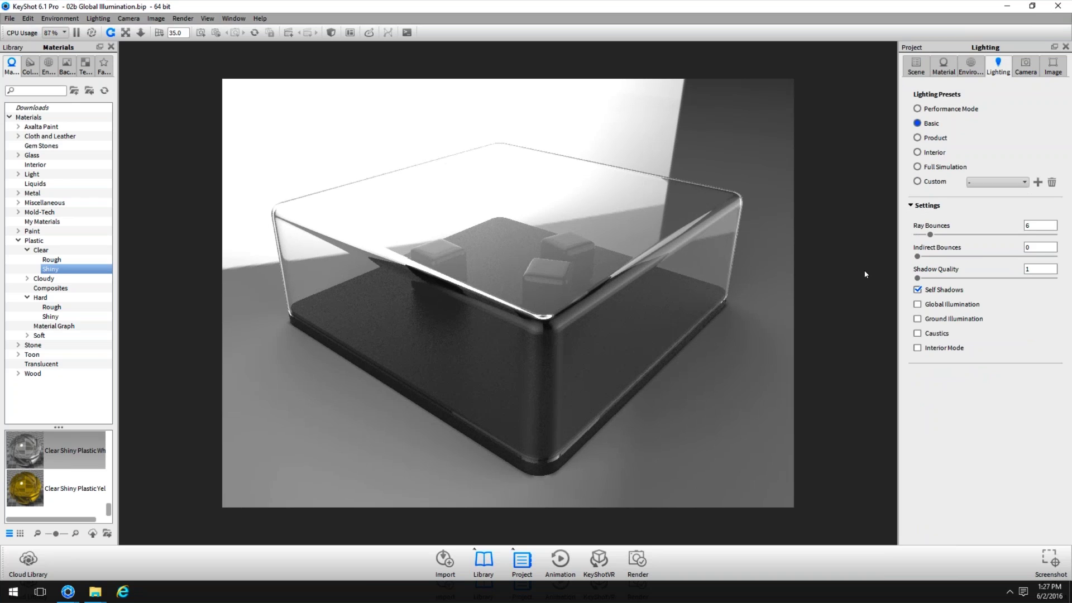
pyautogui.moveTo(930, 235); pyautogui.dragTo(941, 233)
pyautogui.moveTo(501, 284); pyautogui.dragTo(713, 302)
pyautogui.click(934, 305)
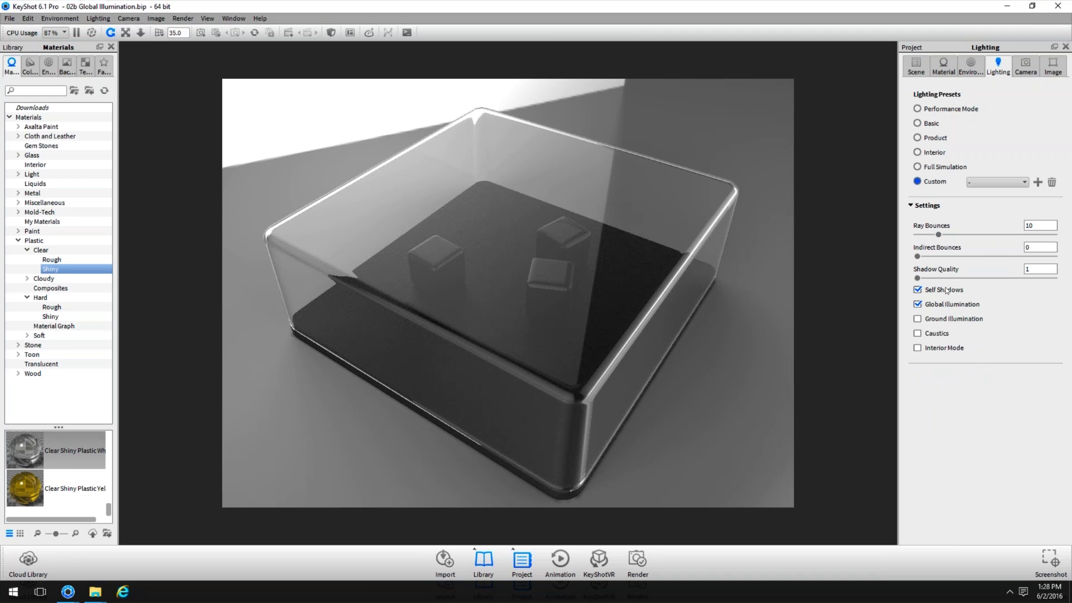
# - Apply the Product lighting preset to the display case and compare the cubes with Global Illumination off and on
pyautogui.click(938, 139)
pyautogui.click(966, 306)
pyautogui.click(967, 305)
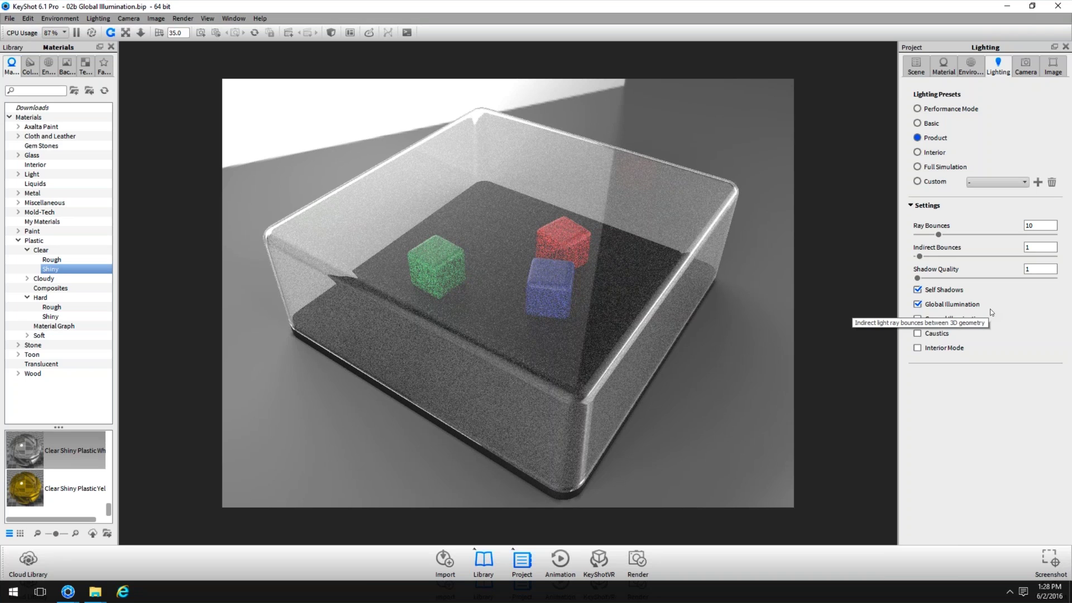
pyautogui.click(952, 306)
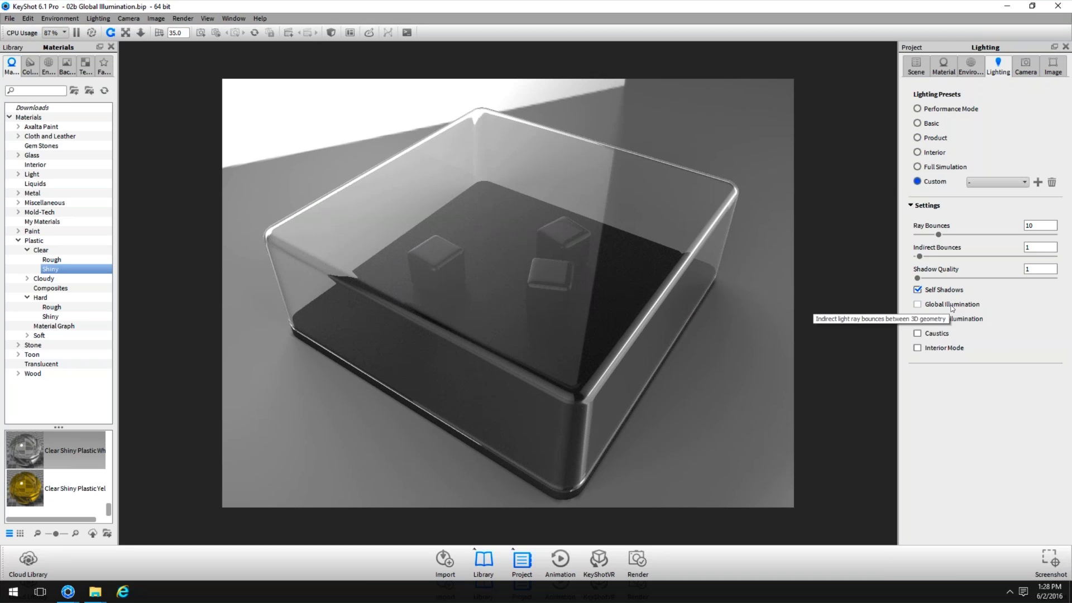
pyautogui.click(952, 306)
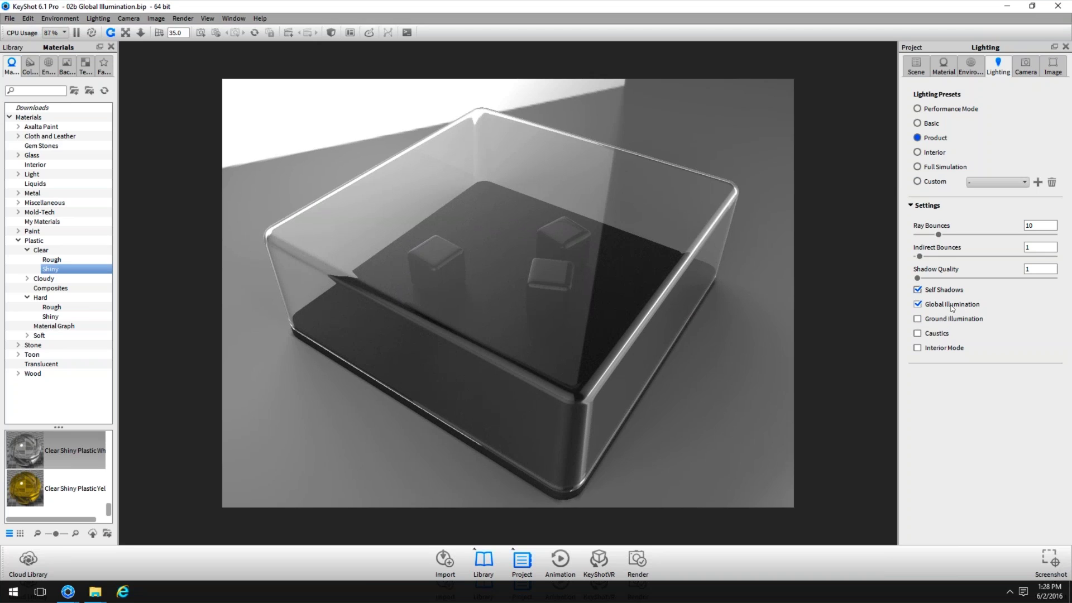
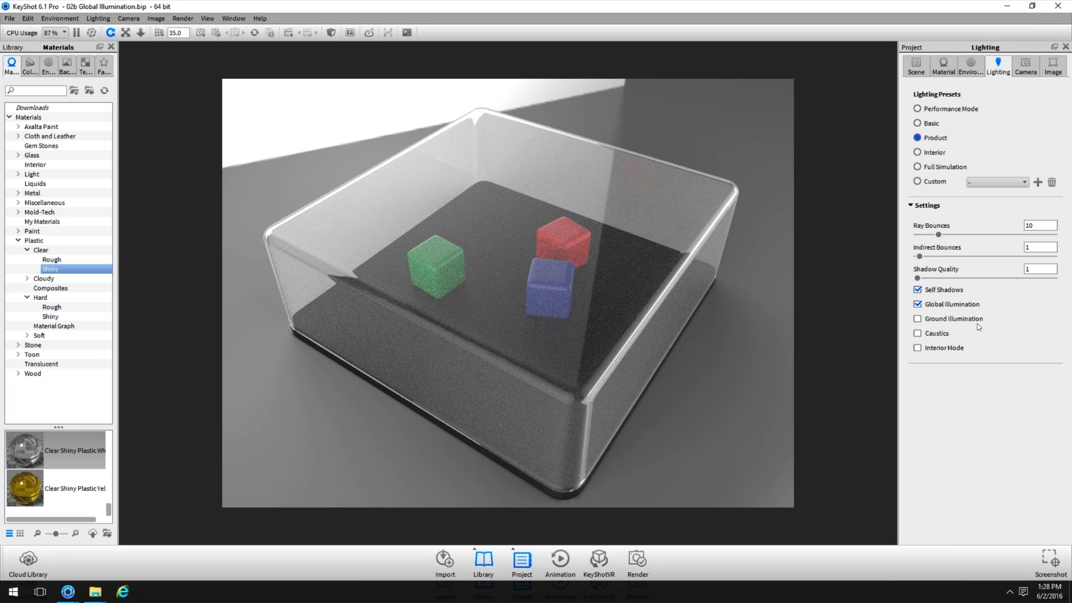
# - Reduce the indirect bounces to 0 to check the cubes under the clear cover, and restore the value to 1
pyautogui.moveTo(919, 256); pyautogui.dragTo(915, 256)
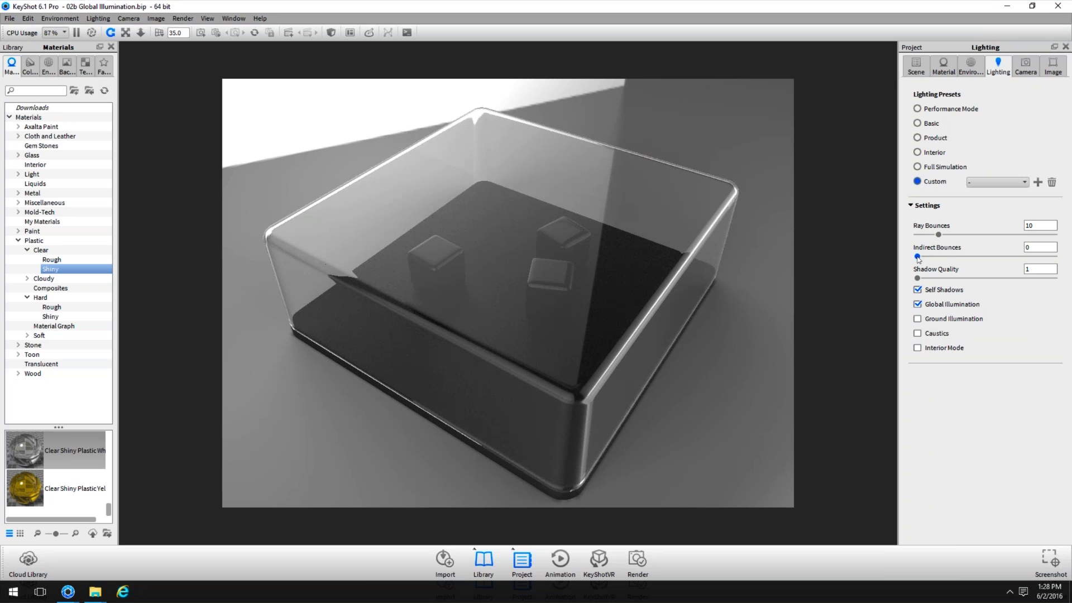
pyautogui.moveTo(917, 256); pyautogui.dragTo(920, 257)
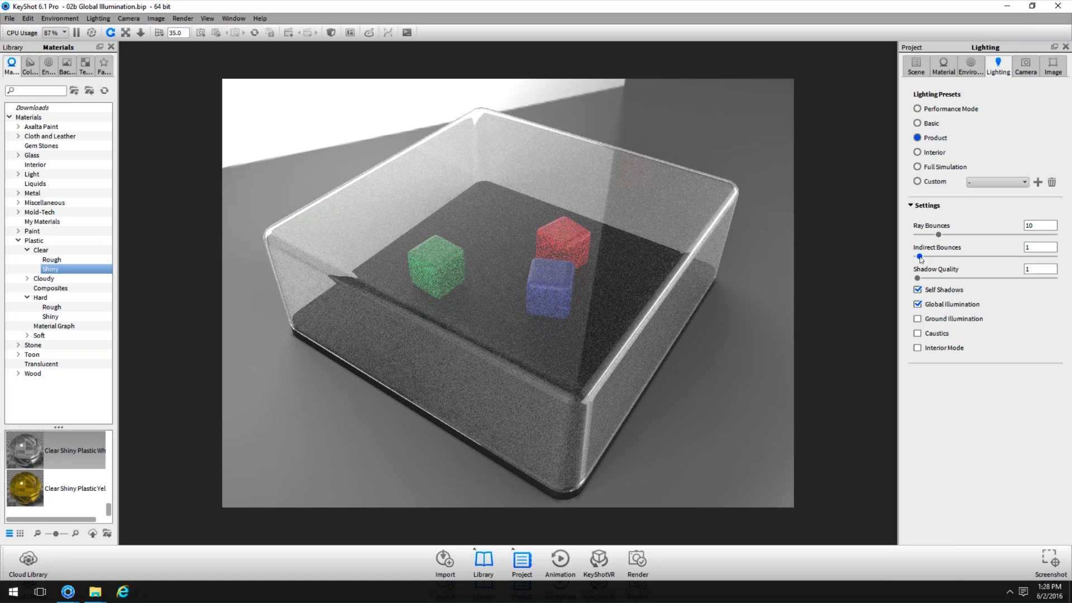
pyautogui.moveTo(919, 257)
pyautogui.mouseDown()
pyautogui.moveTo(934, 257)
pyautogui.moveTo(919, 258)
pyautogui.mouseUp()
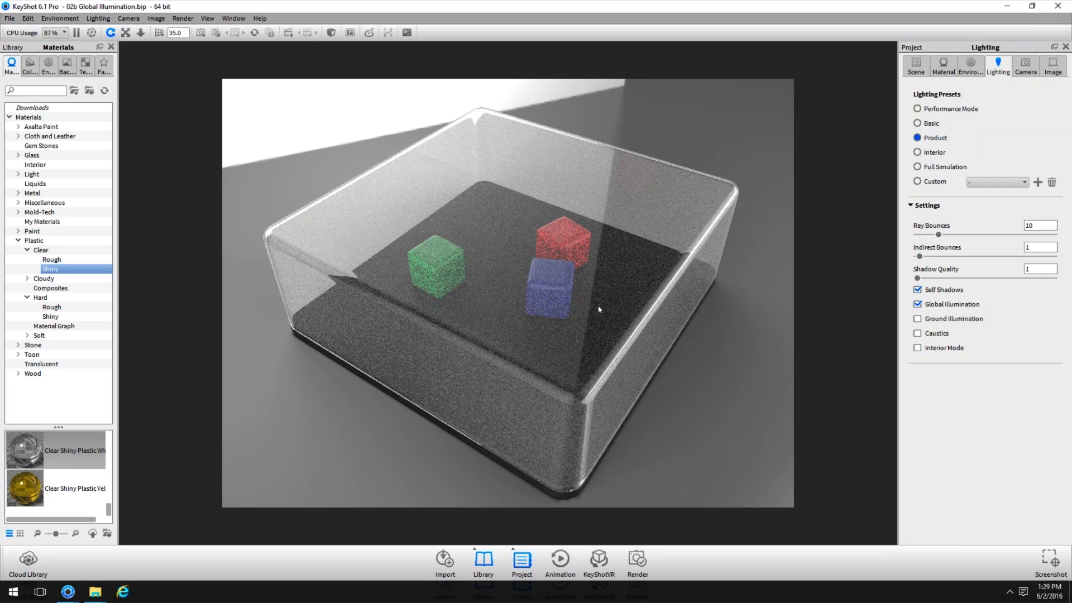
# - Pause real-time rendering and open Indirect 1.png from the Indirect Bounces folder in File Explorer
pyautogui.hotkey('shift', 'p')
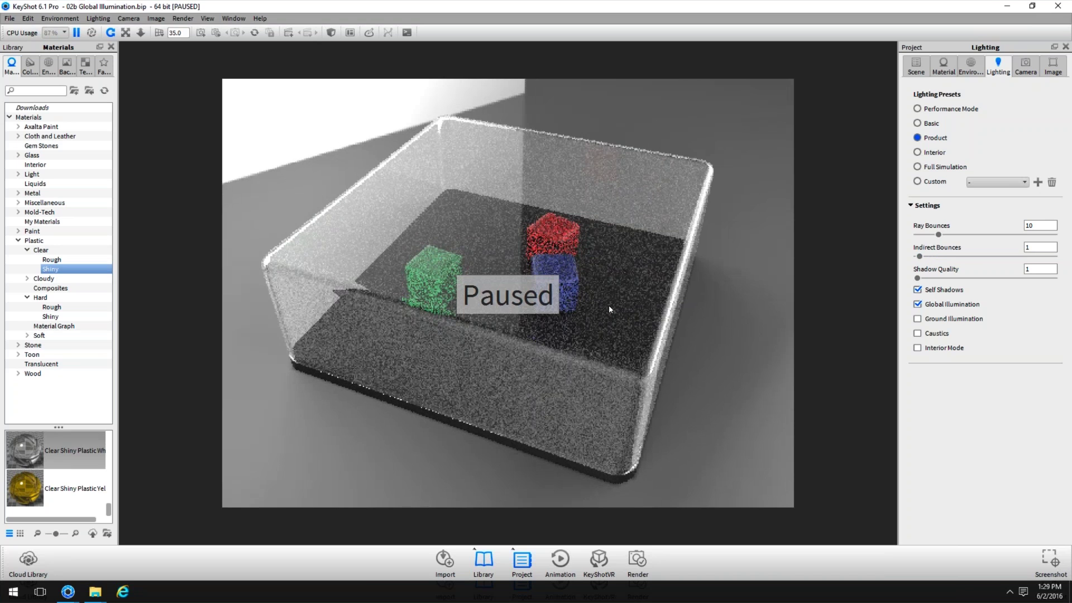
pyautogui.hotkey('alt', 'Tab')
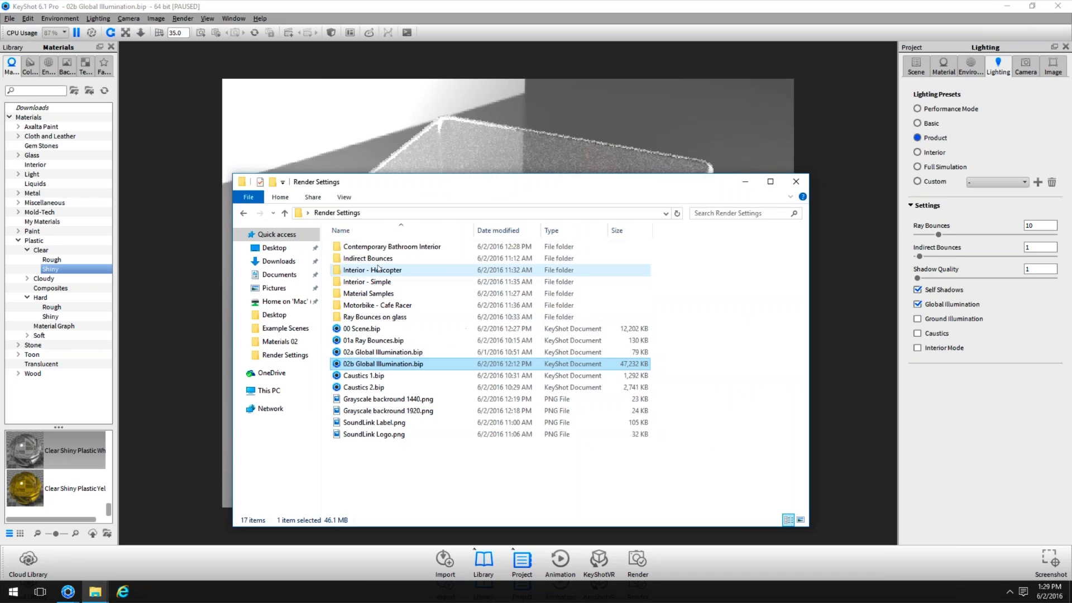
pyautogui.doubleClick(360, 258)
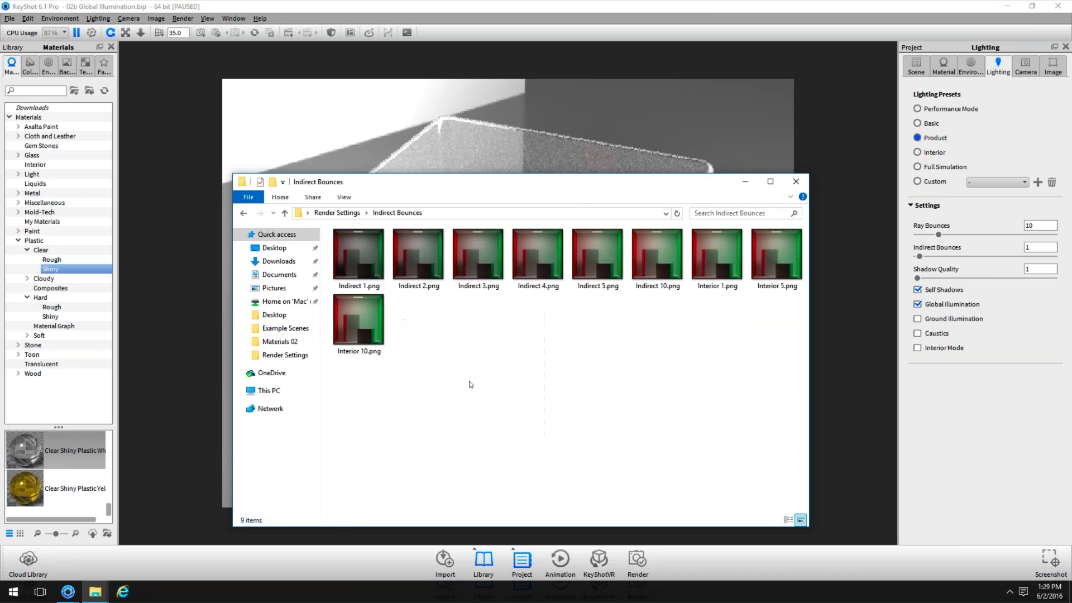
pyautogui.doubleClick(358, 256)
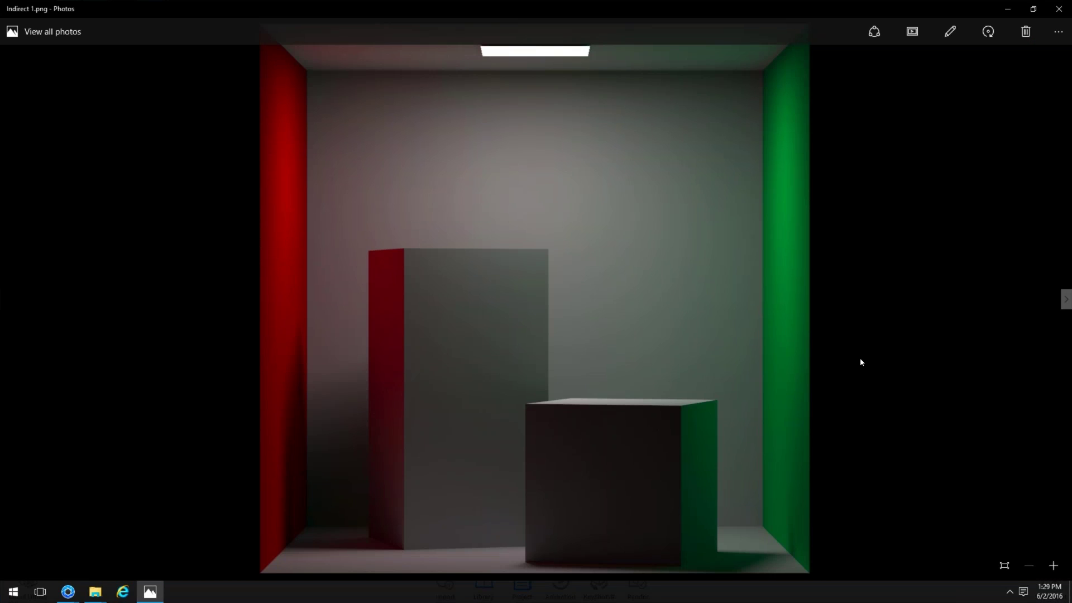
# - Compare the box renderings with increasing indirect bounces, from Indirect 1.png up to Indirect 10.png
pyautogui.press('Right')
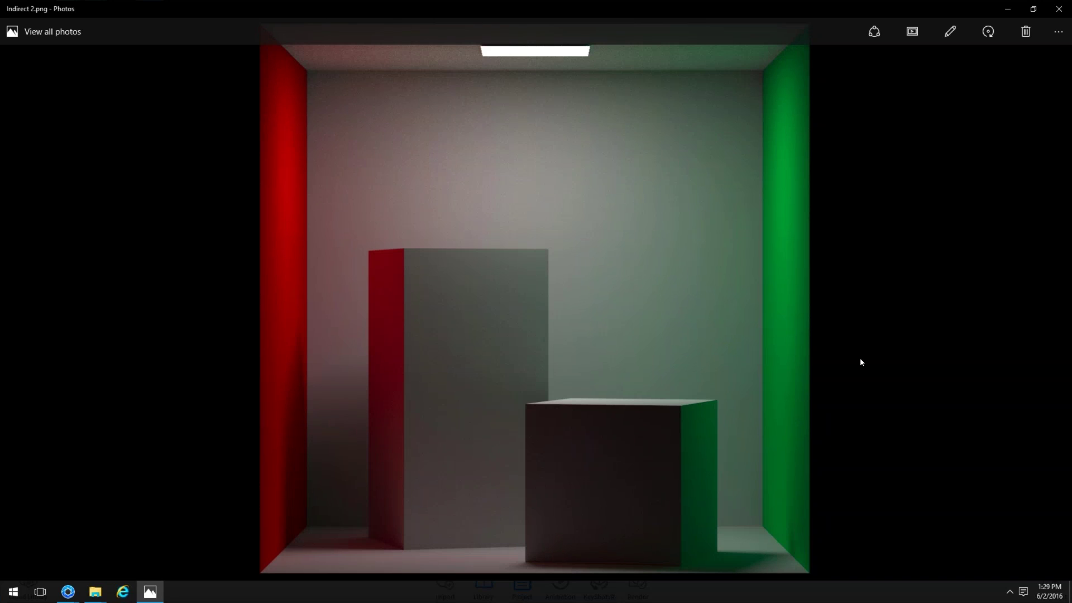
pyautogui.press('Right')
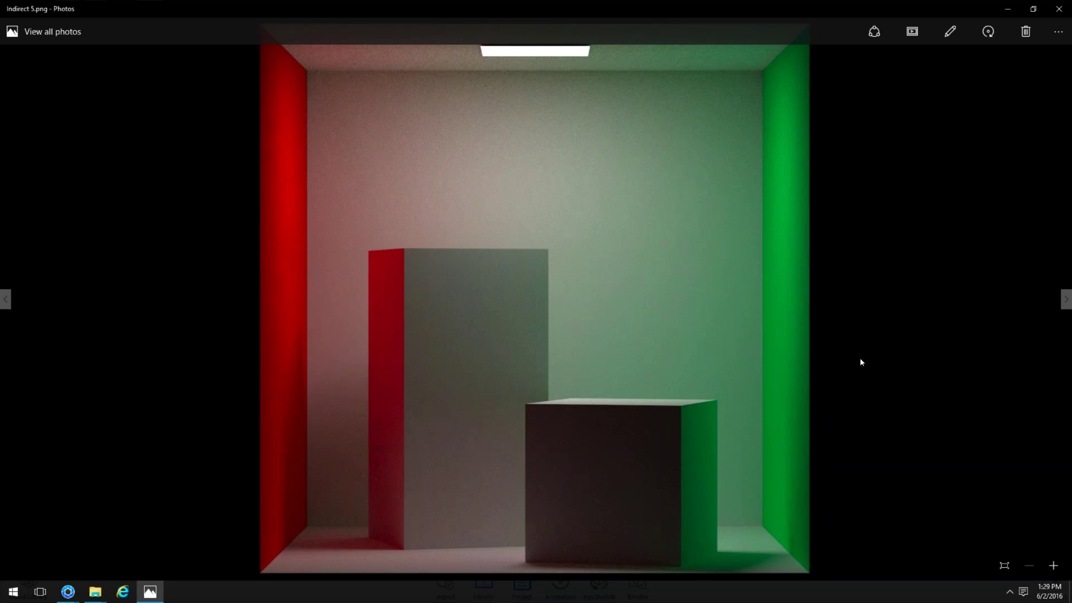
pyautogui.press('Right')
pyautogui.press('Right')
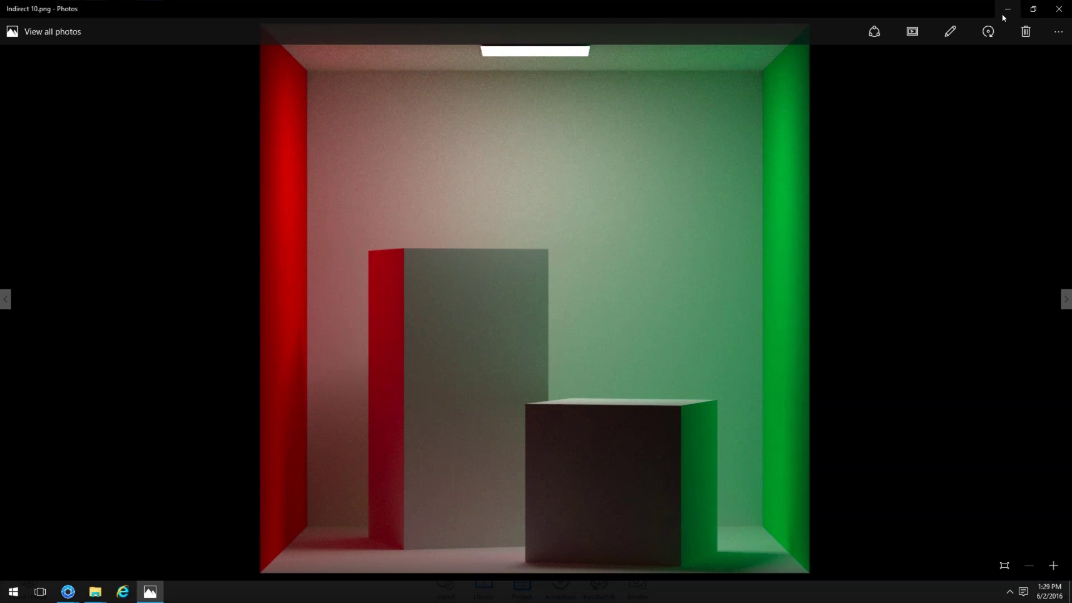
# - Reopen Indirect 1.png and compare the box renderings with increasing indirect bounces through to Interior 1.png
pyautogui.hotkey('alt', 'F4')
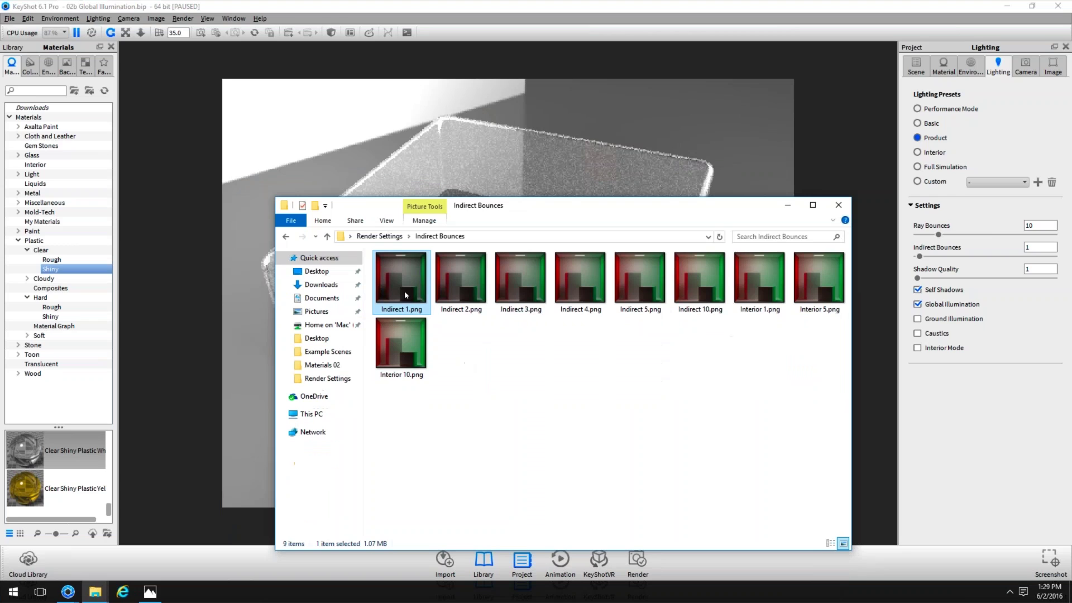
pyautogui.click(404, 325)
pyautogui.doubleClick(404, 277)
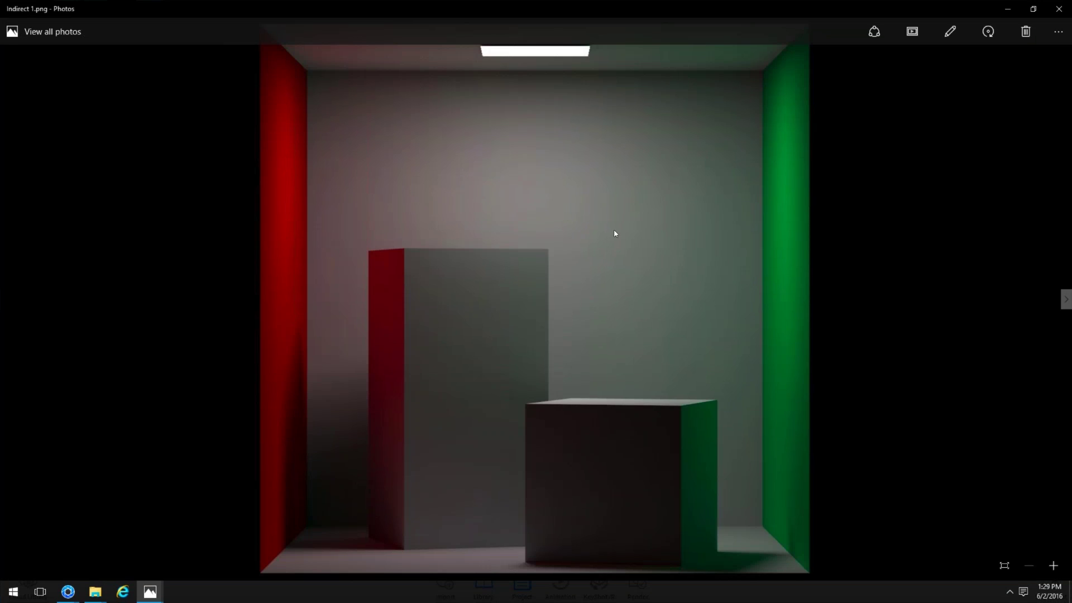
pyautogui.press('Right')
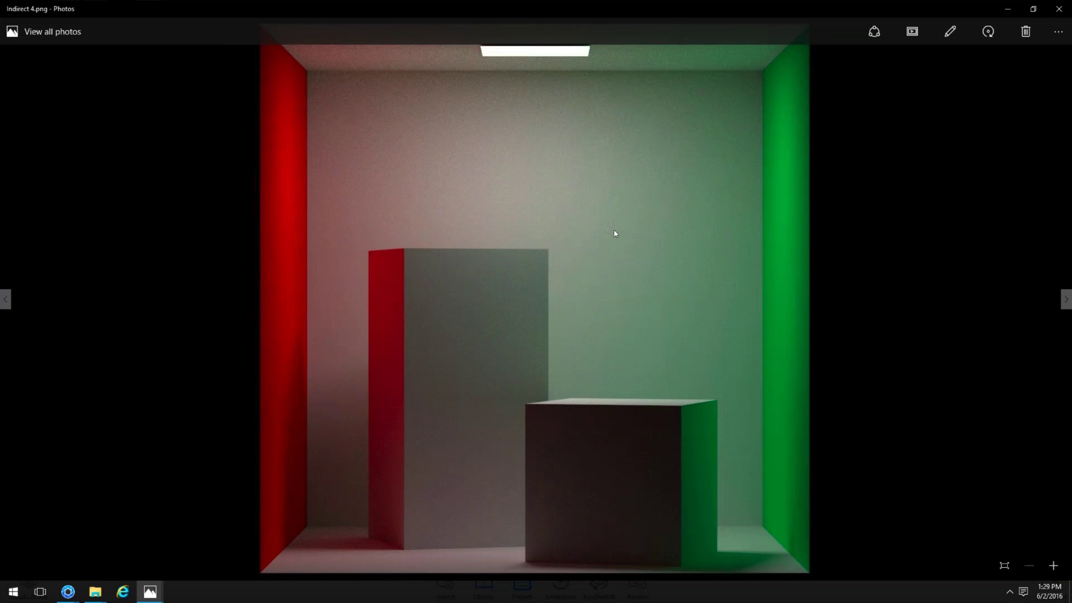
pyautogui.press('Right')
pyautogui.press('Right')
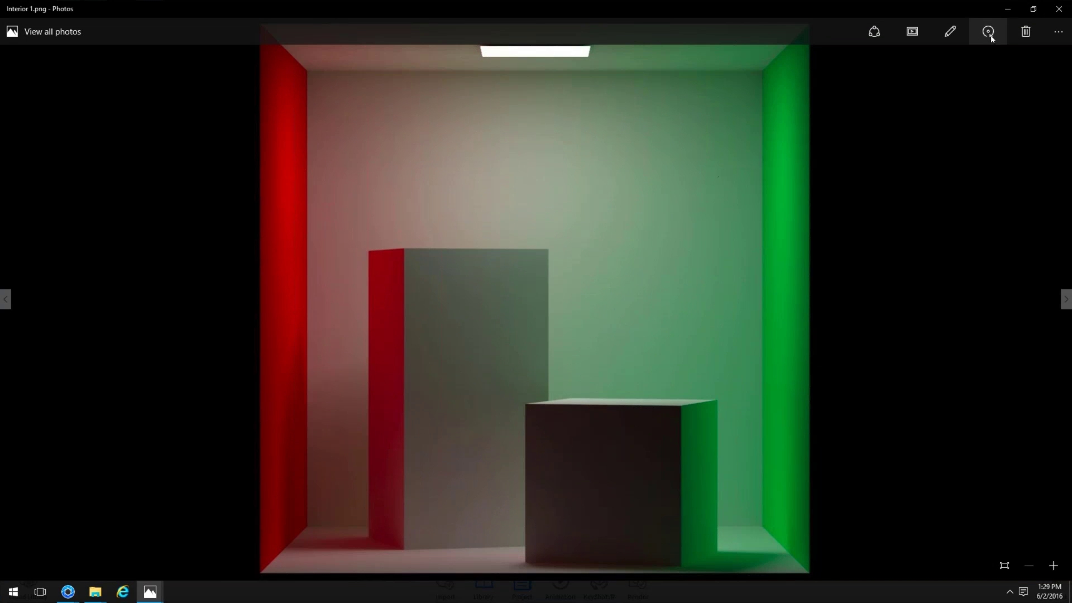
pyautogui.click(1007, 11)
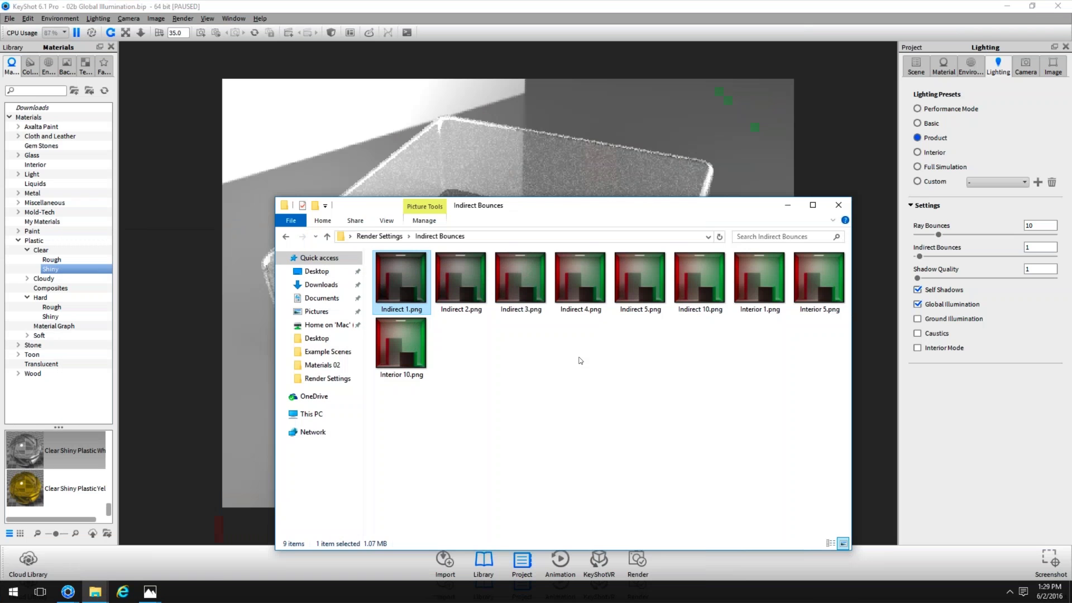
# - Return to the display case scene in KeyShot, resume real-time rendering and orbit to a lower corner view of the case
pyautogui.click(580, 361)
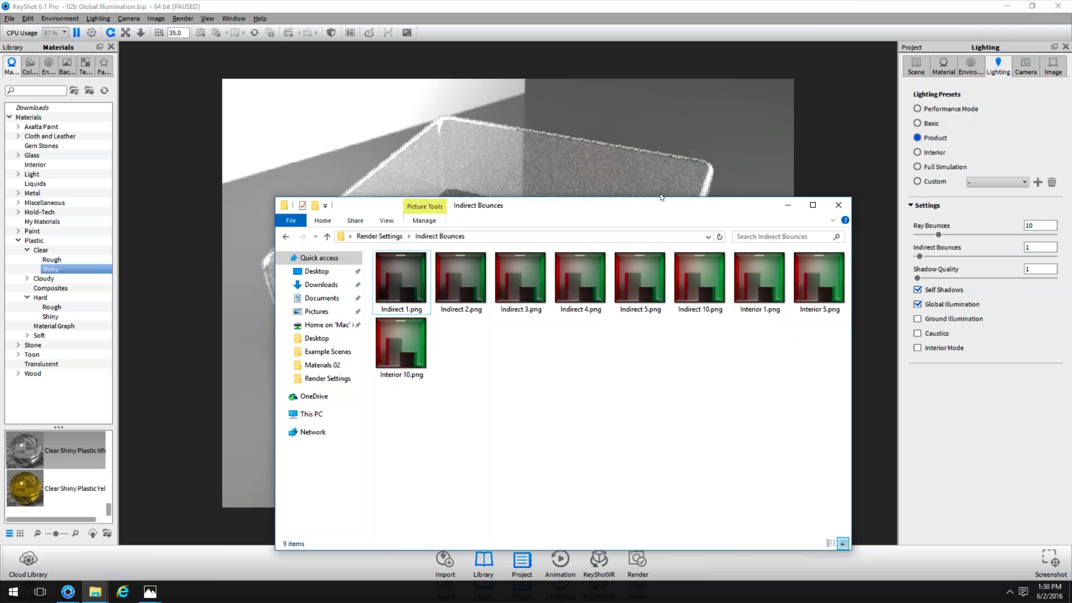
pyautogui.moveTo(668, 208); pyautogui.dragTo(815, 411)
pyautogui.click(758, 249)
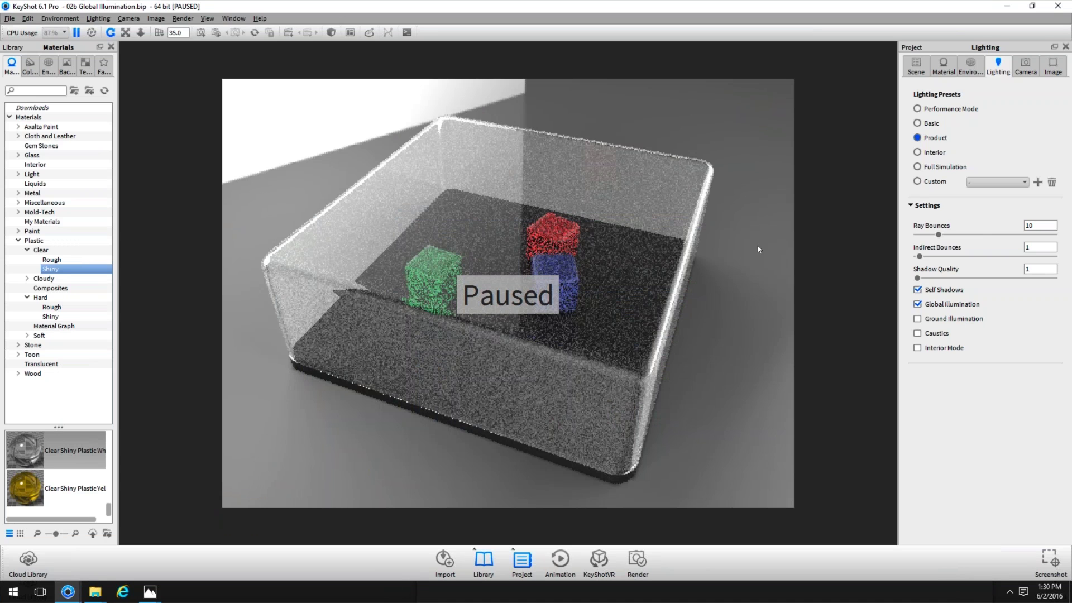
pyautogui.hotkey('shift', 'p')
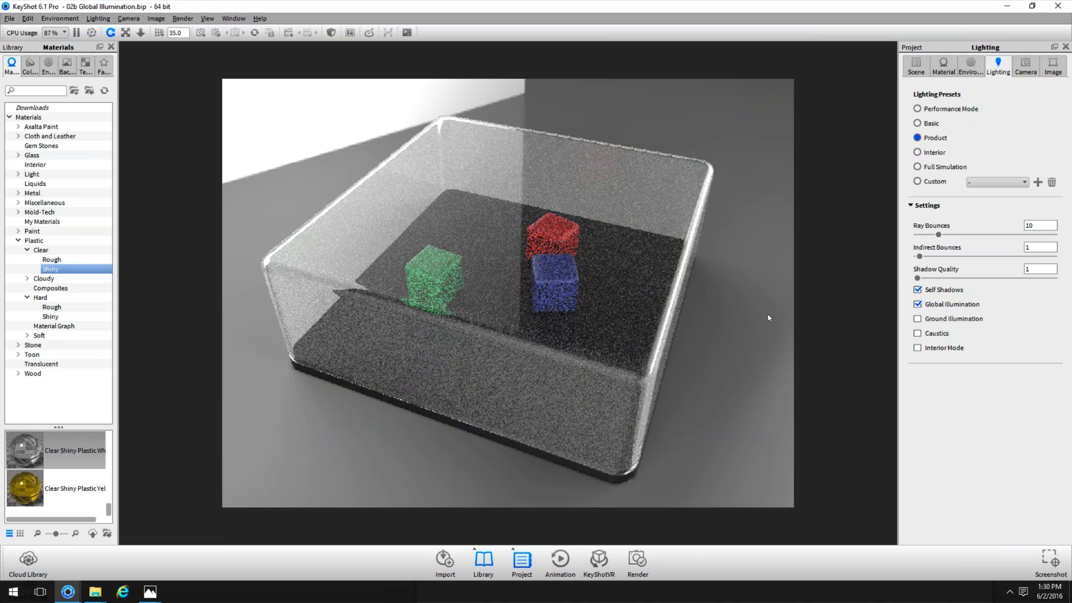
pyautogui.moveTo(769, 313); pyautogui.dragTo(982, 242)
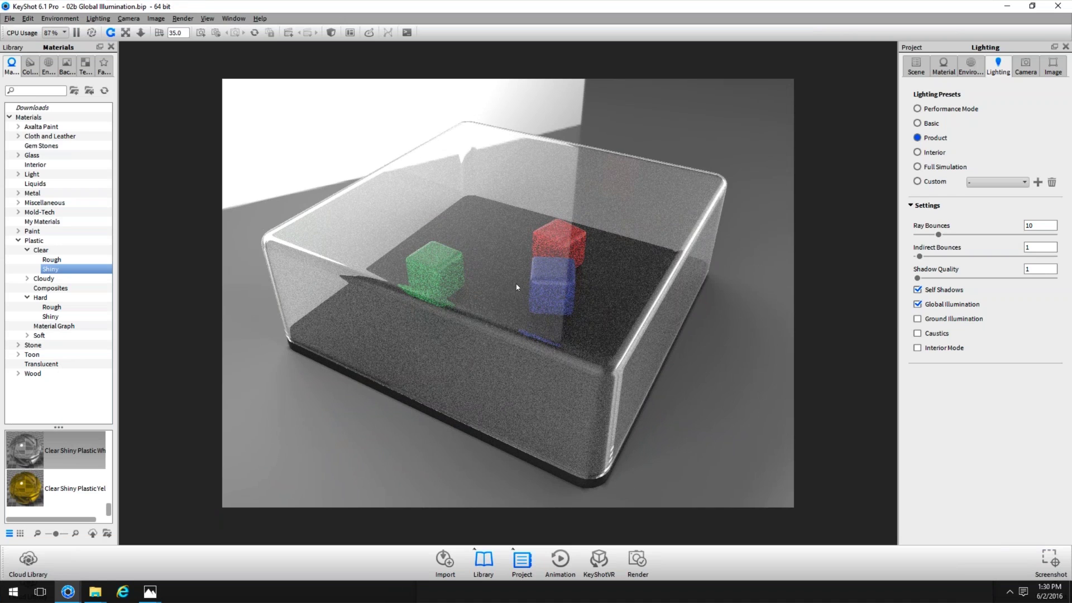
pyautogui.moveTo(516, 286); pyautogui.dragTo(508, 323)
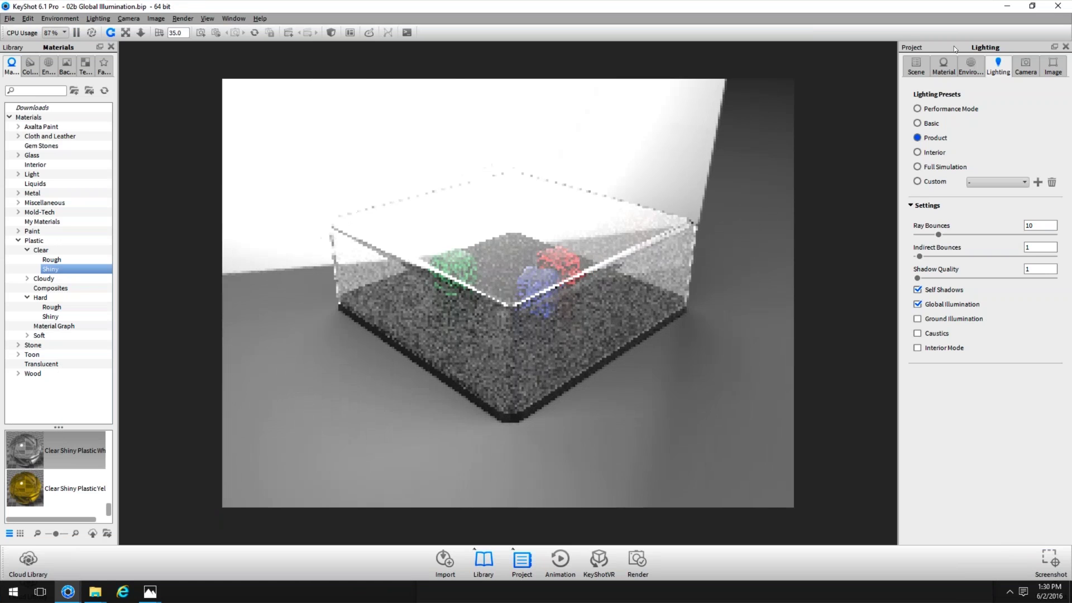
# - Compare the ground around the display case with Ground Illumination on and off, and leave it enabled
pyautogui.click(971, 65)
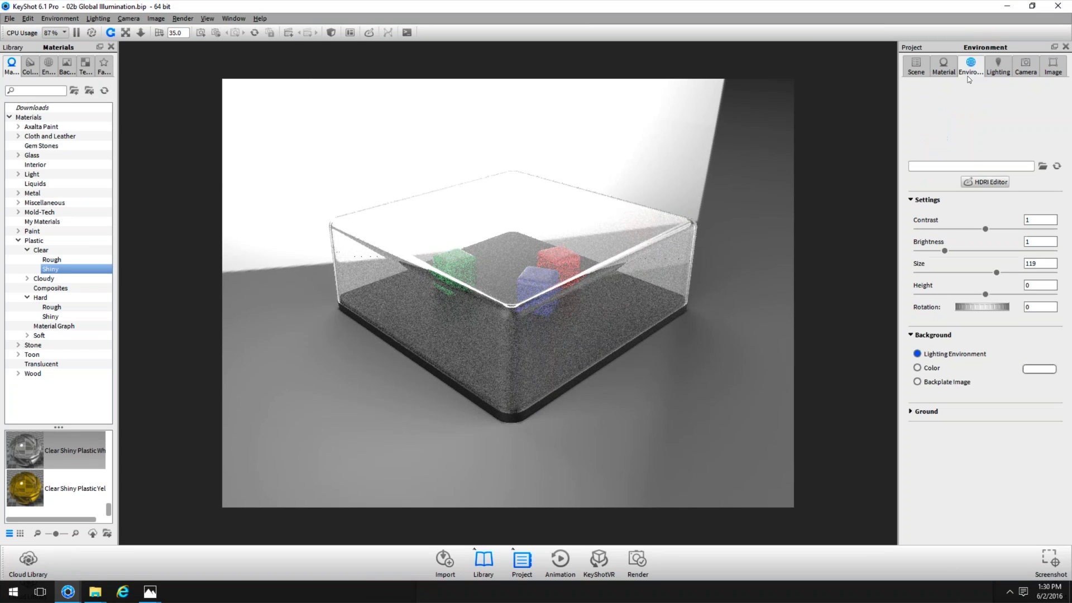
pyautogui.click(998, 66)
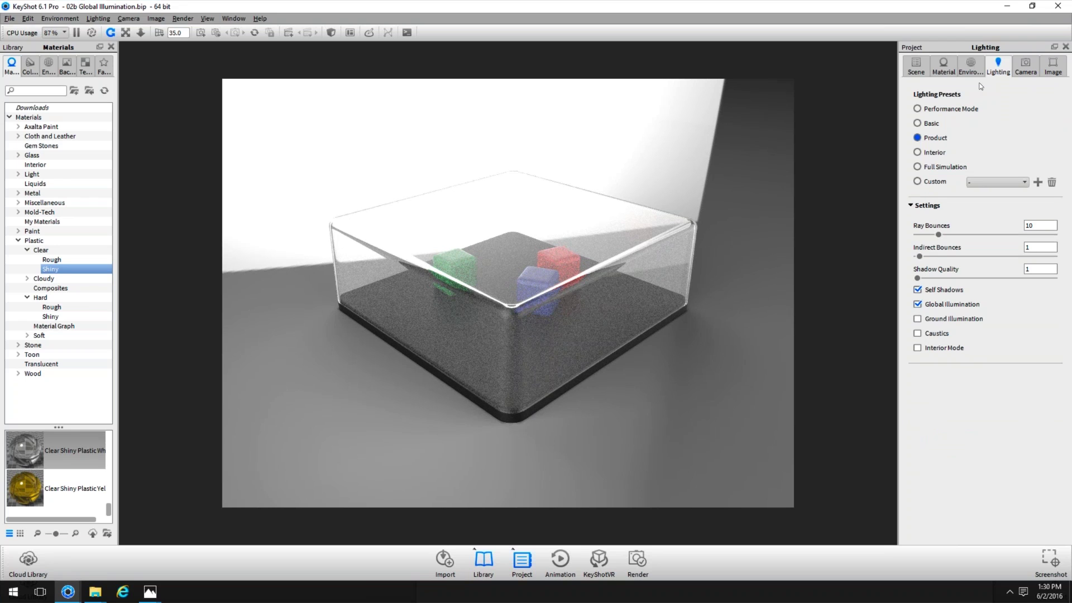
pyautogui.click(949, 319)
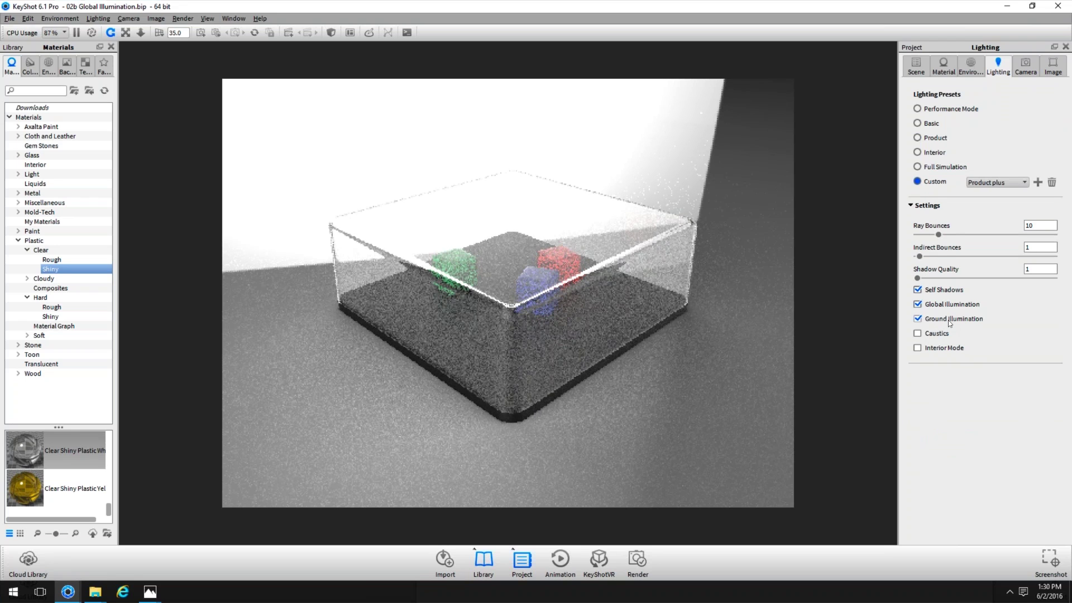
pyautogui.click(949, 320)
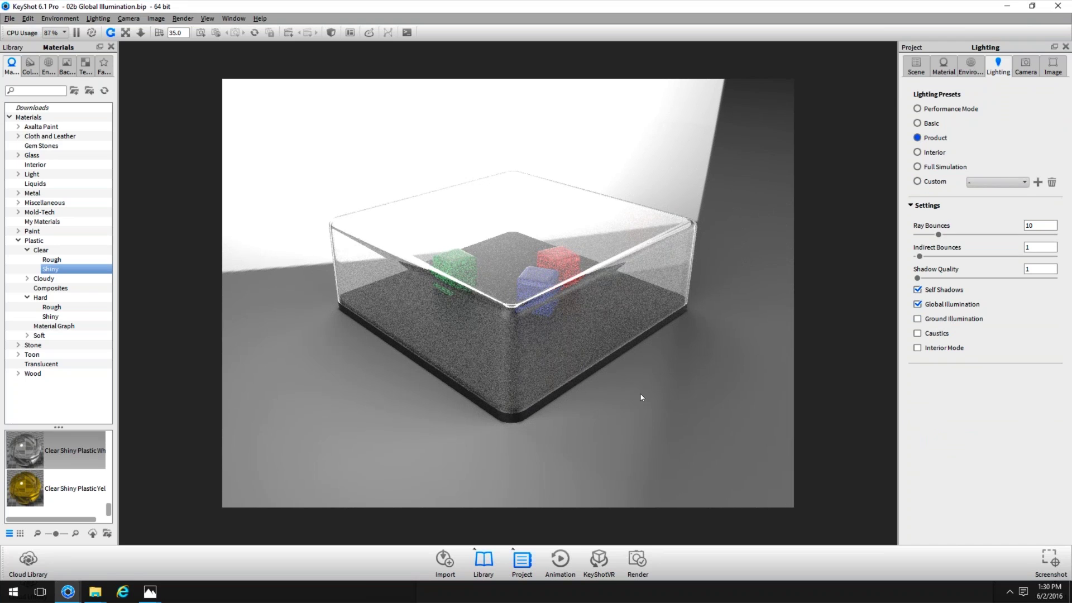
pyautogui.click(947, 320)
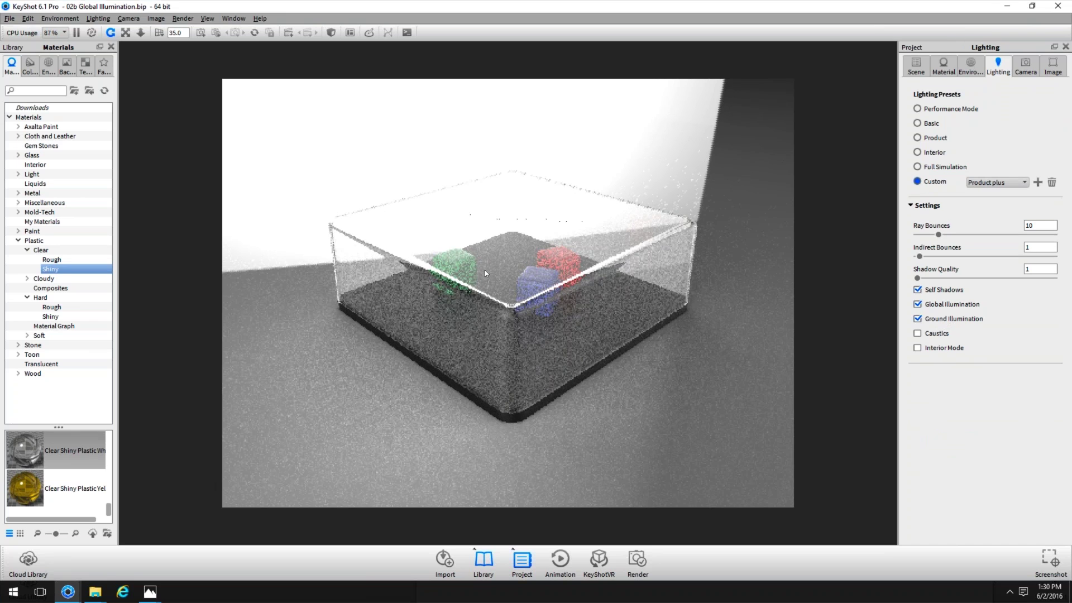
# - Switch to the Bose speaker scene and disable the Occlusion opacity texture on the Ground Material
pyautogui.hotkey('alt', 'Tab')
pyautogui.hotkey('alt', 'Tab')
pyautogui.hotkey('alt', 'Tab')
pyautogui.hotkey('alt', 'Tab')
pyautogui.hotkey('alt', 'Tab')
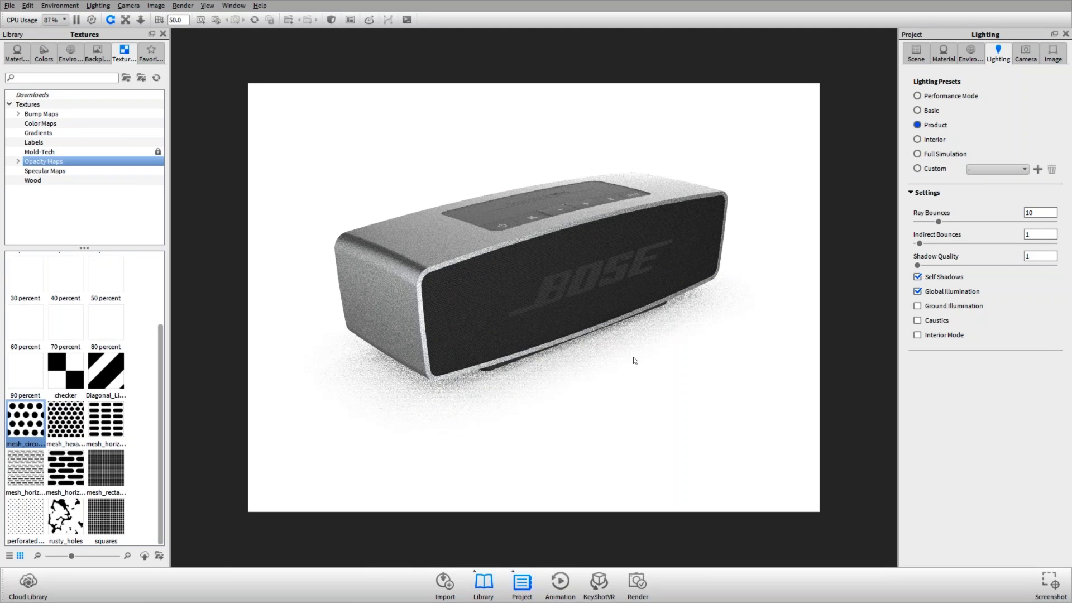
pyautogui.doubleClick(584, 370)
pyautogui.click(986, 156)
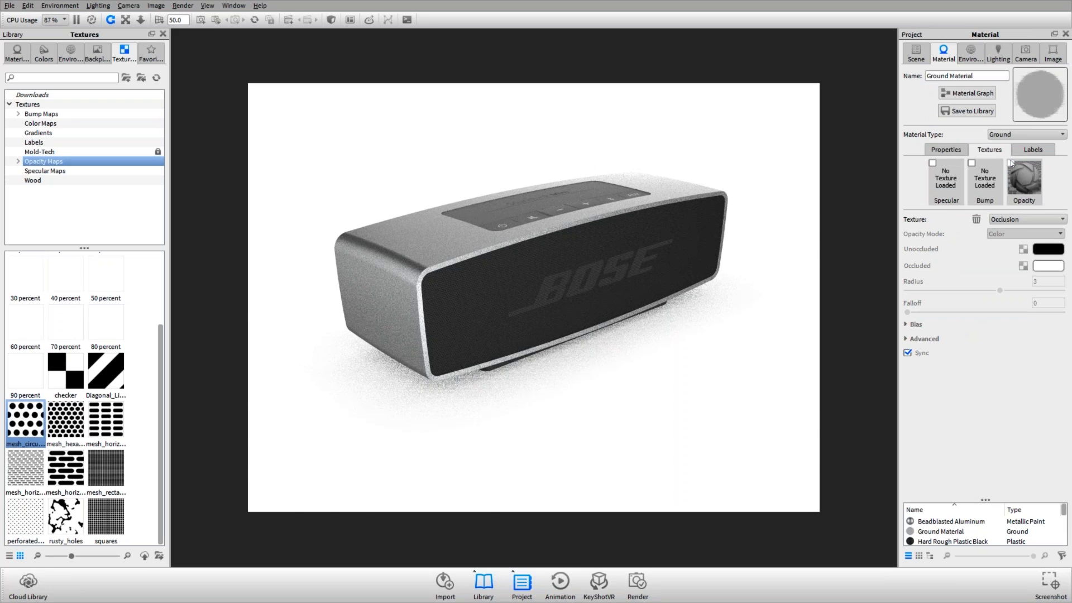
pyautogui.click(1010, 161)
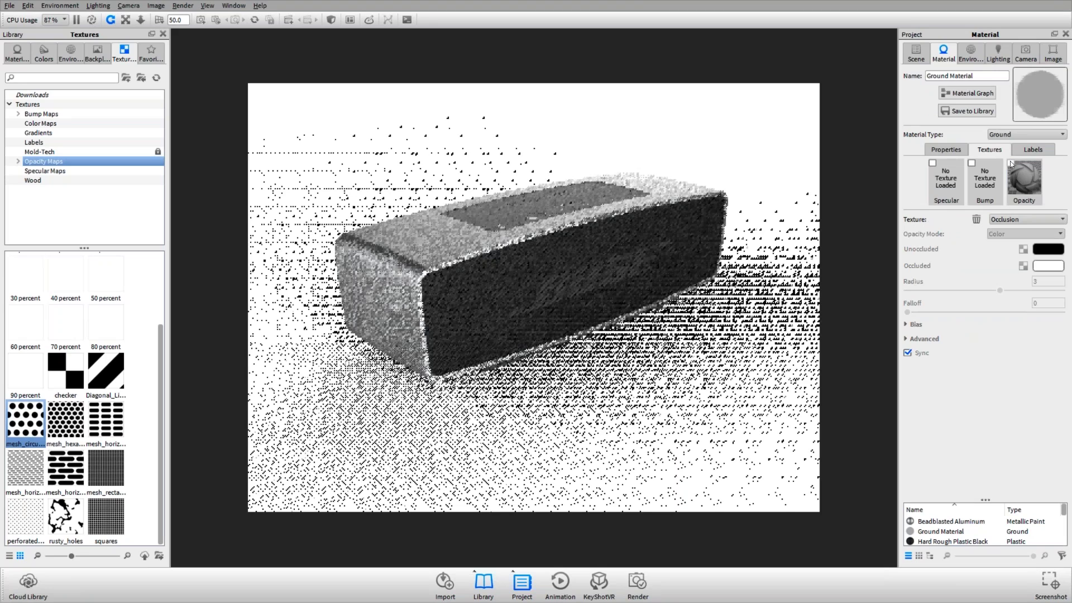
# - Compare the speaker's ground plane with Ground Illumination on and off, and leave it enabled
pyautogui.click(1000, 54)
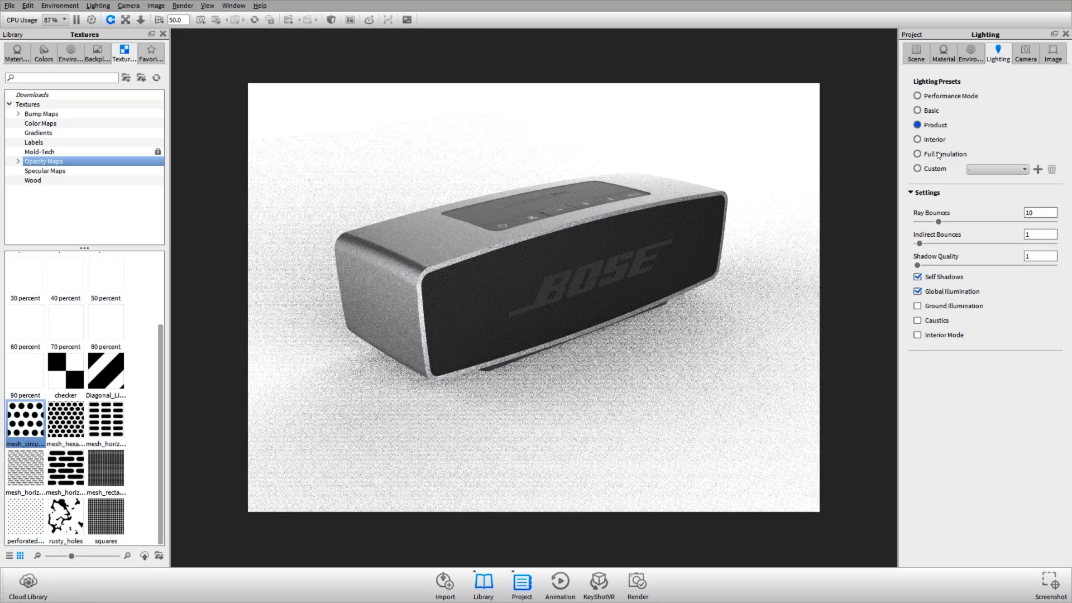
pyautogui.click(935, 308)
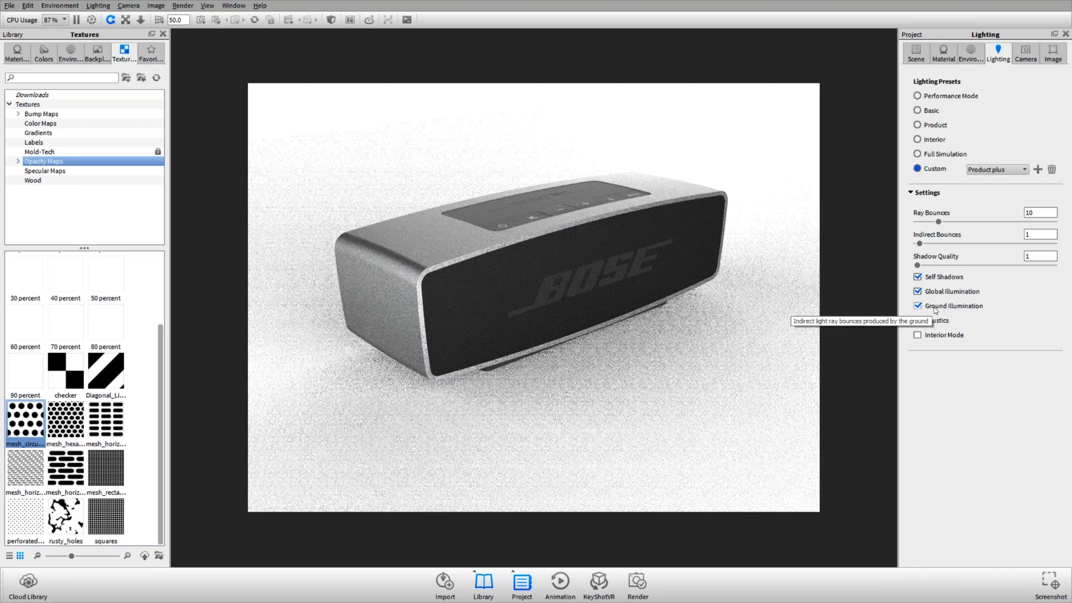
pyautogui.click(936, 308)
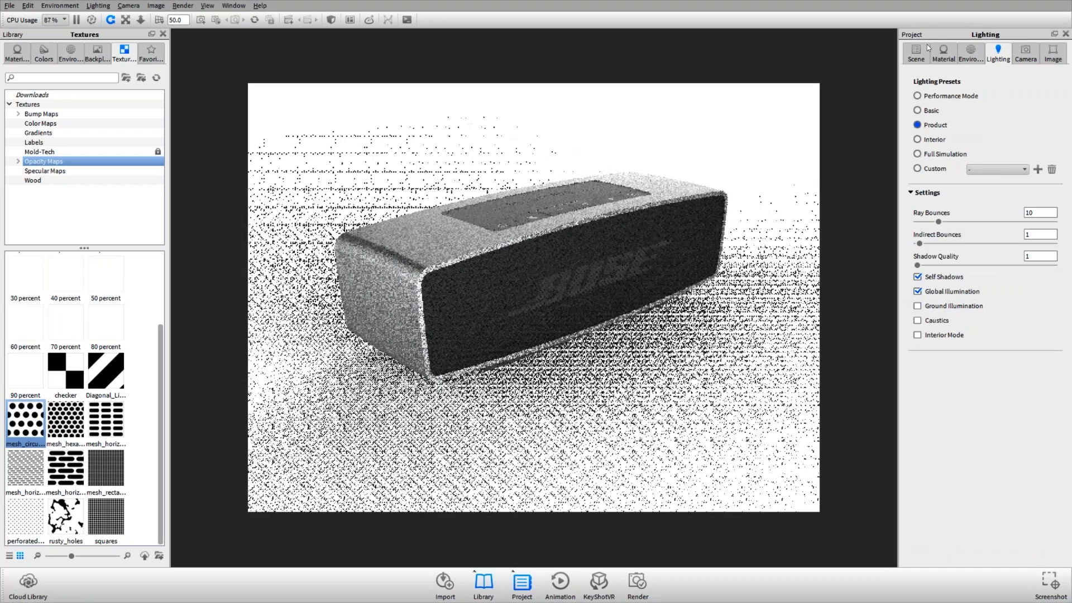
pyautogui.click(926, 49)
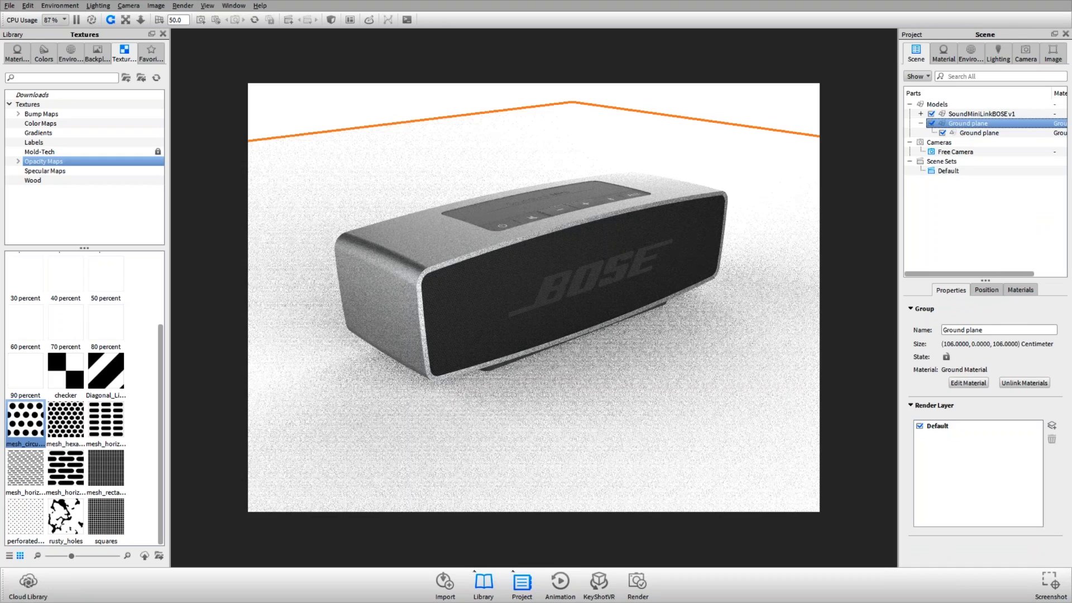
pyautogui.click(998, 54)
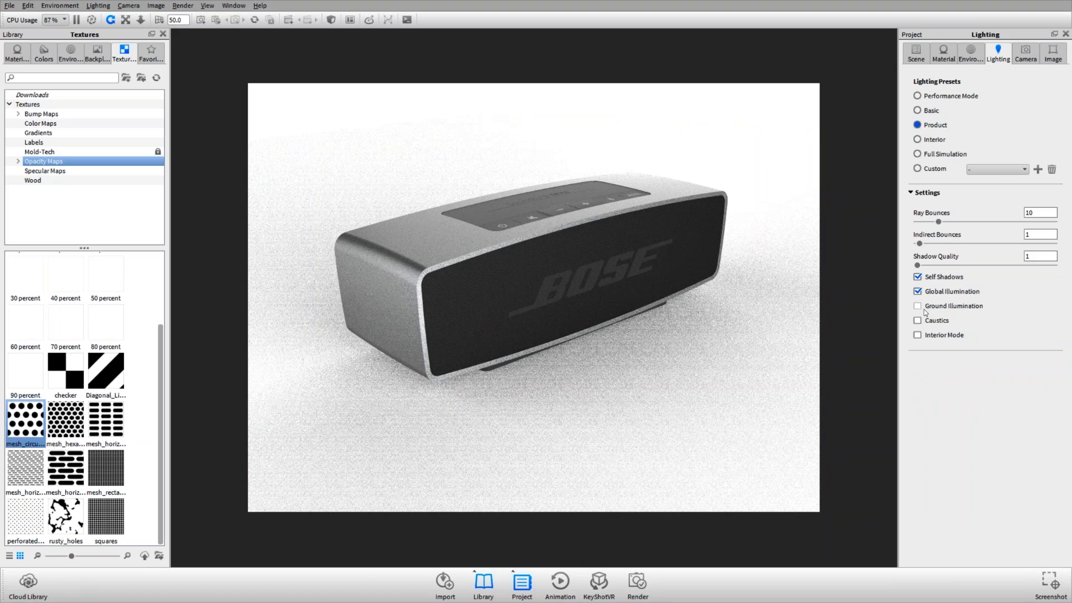
pyautogui.click(918, 306)
# - Hide the speaker scene's ground plane and enable Ground Shadows in the environment settings
pyautogui.click(916, 55)
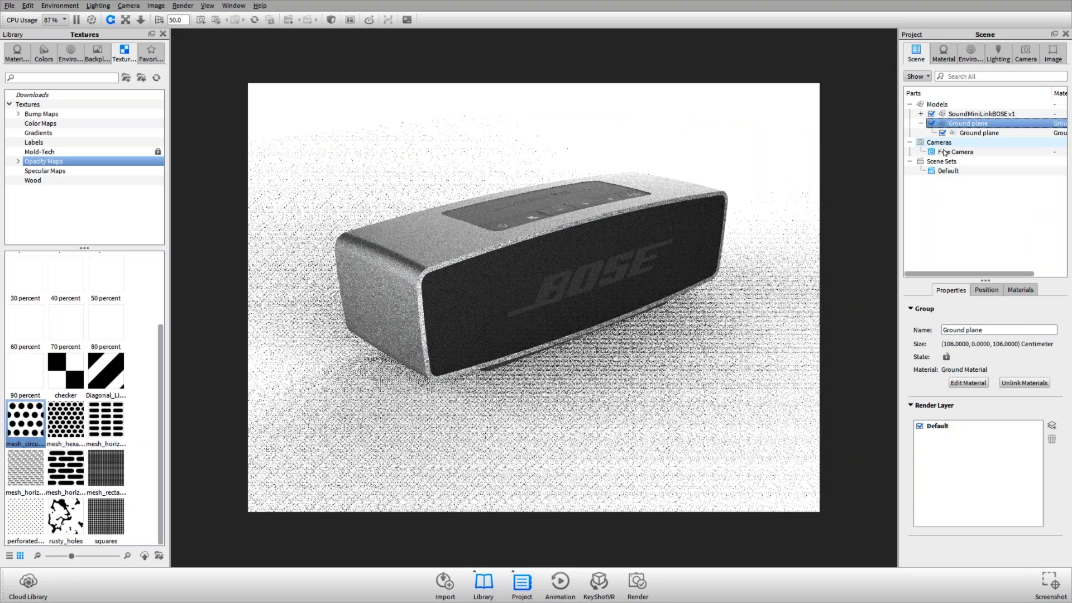
pyautogui.click(931, 123)
pyautogui.click(998, 54)
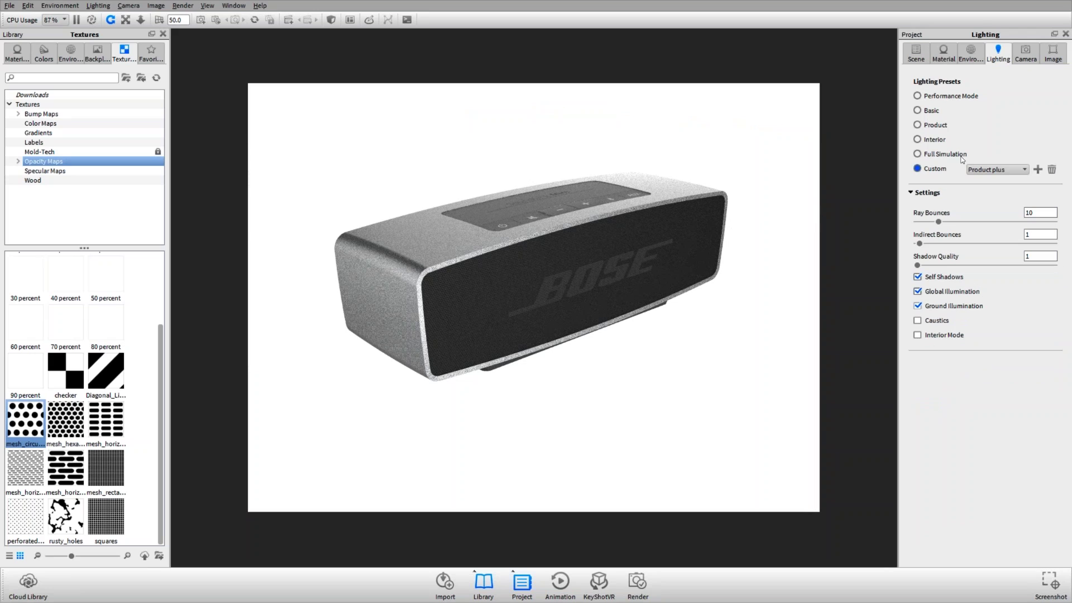
pyautogui.click(970, 54)
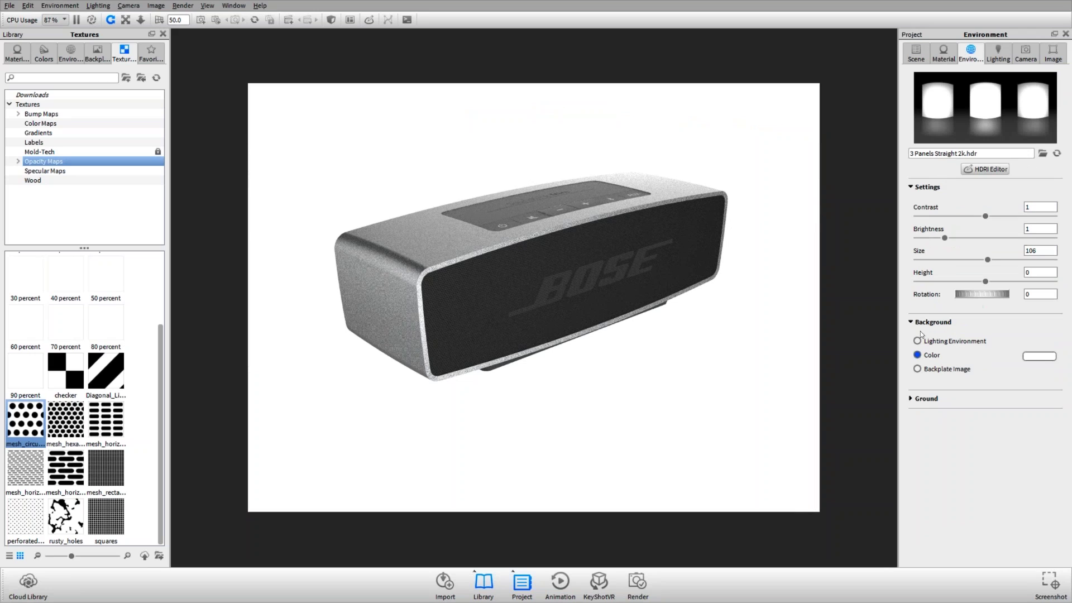
pyautogui.click(922, 398)
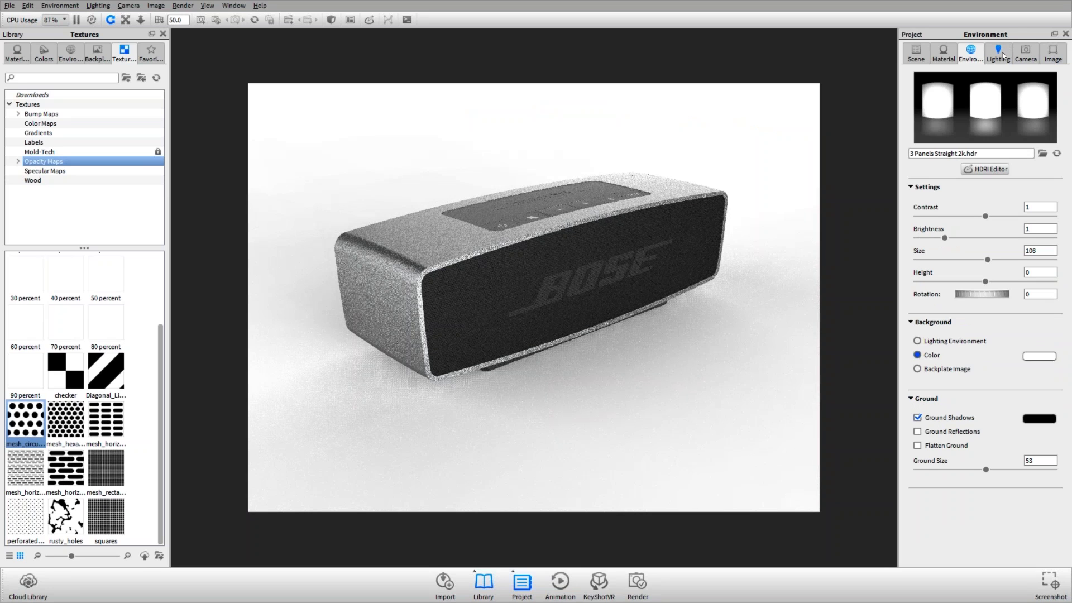
# - Turn Ground Illumination off and on again to compare its effect on the environment's ground shadows
pyautogui.click(998, 54)
pyautogui.click(959, 304)
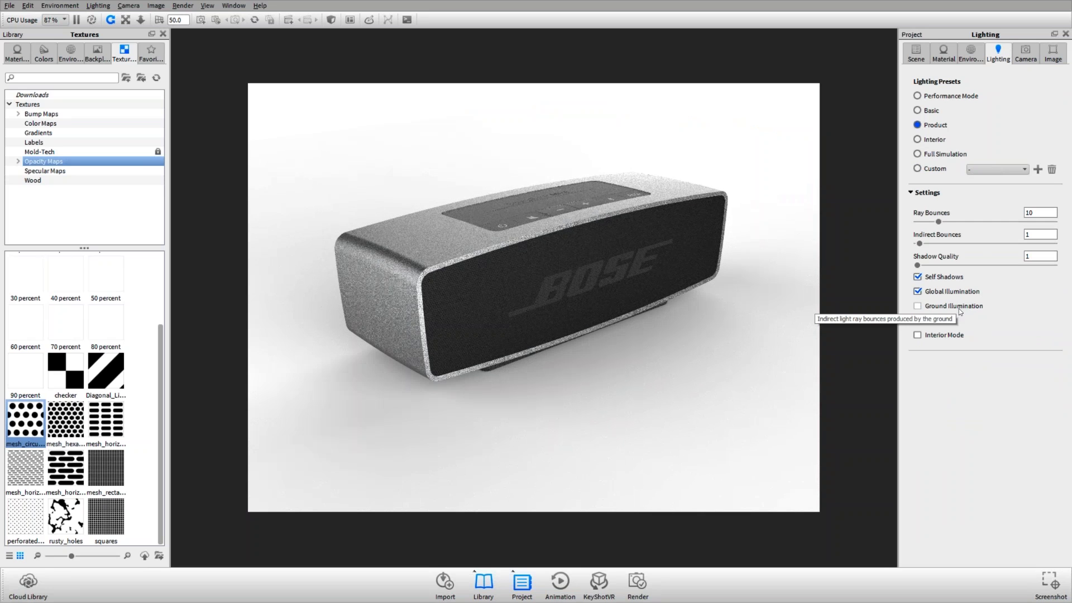
pyautogui.click(930, 307)
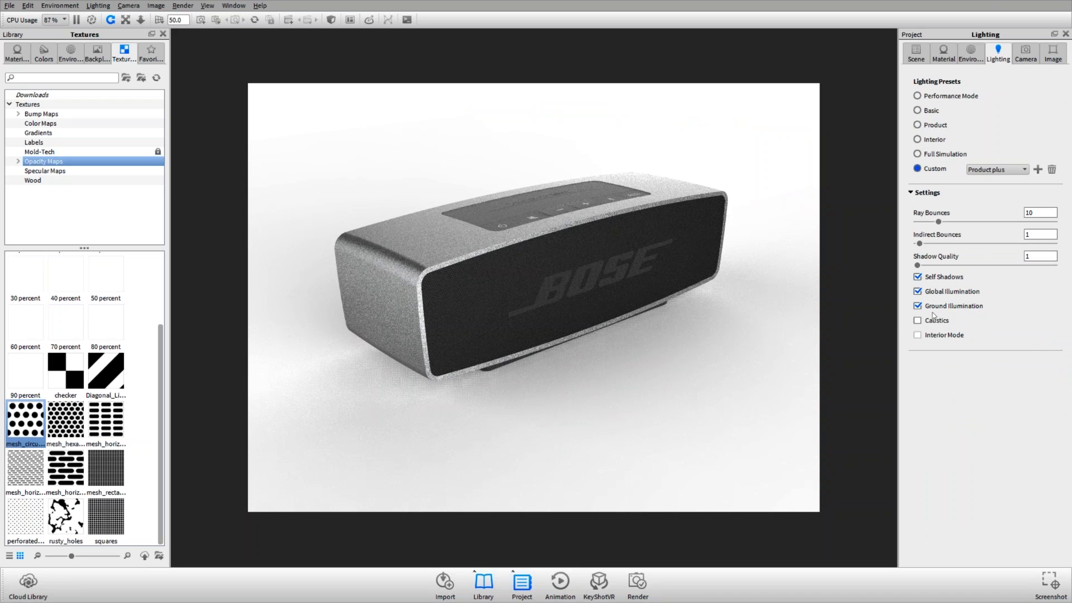
# - Disable the environment's Ground Shadows and show the ground plane under the speaker again
pyautogui.click(971, 54)
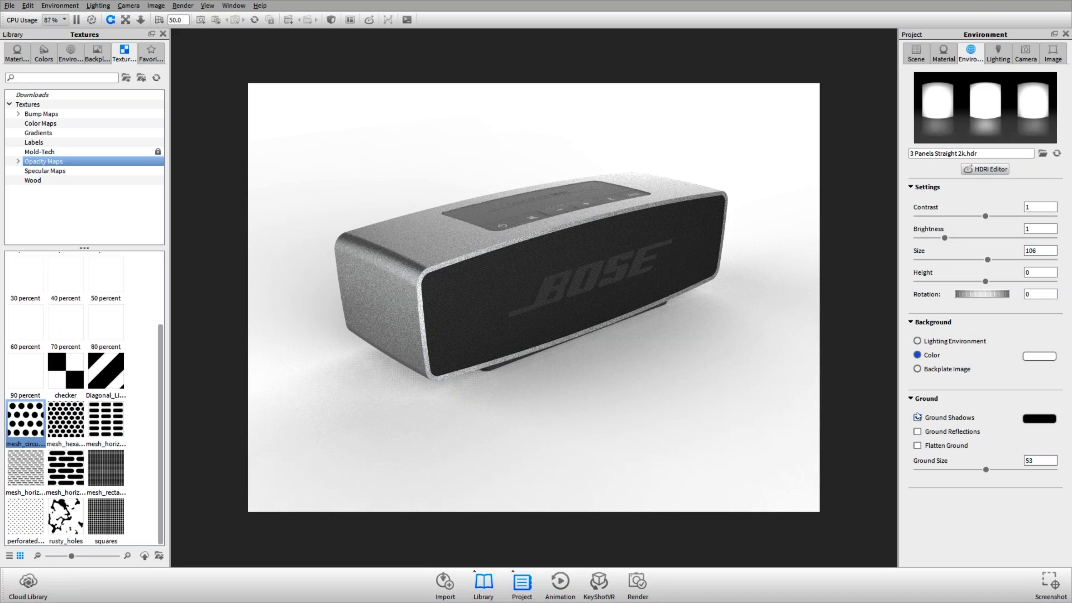
pyautogui.click(917, 418)
pyautogui.click(916, 53)
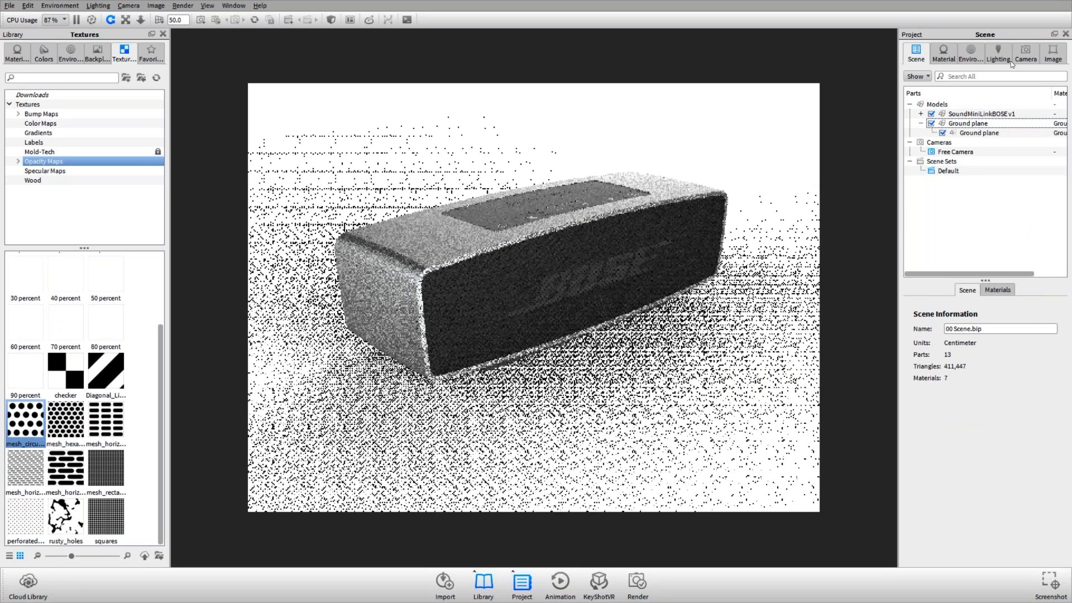
pyautogui.click(1010, 60)
pyautogui.hotkey('alt', 'Tab')
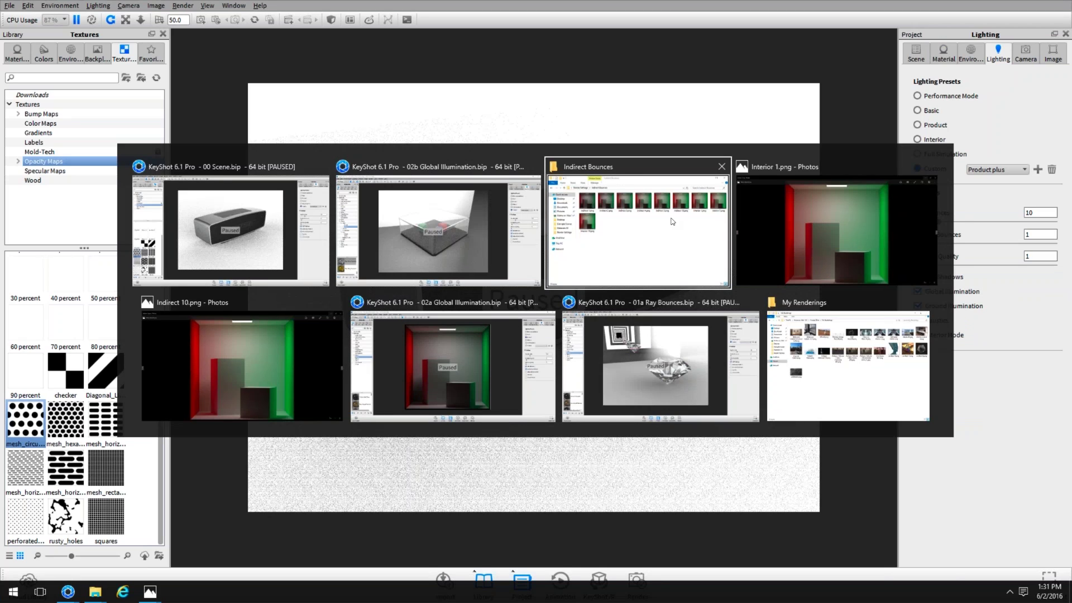
pyautogui.press('Escape')
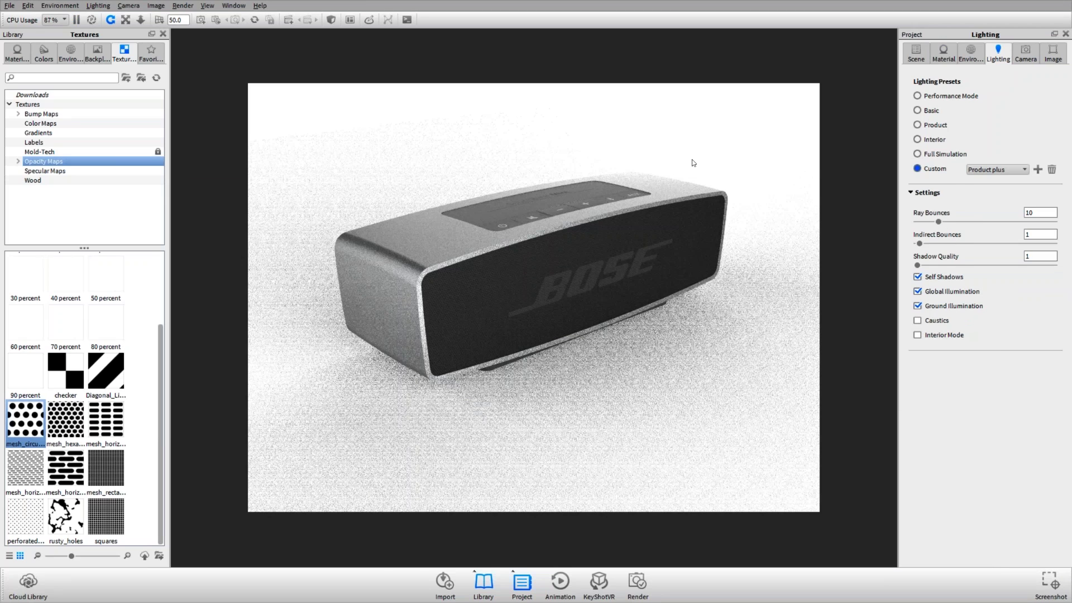
# - Enable Caustics for the speaker scene, pause real-time rendering and switch to the Indirect Bounces folder in File Explorer
pyautogui.click(936, 321)
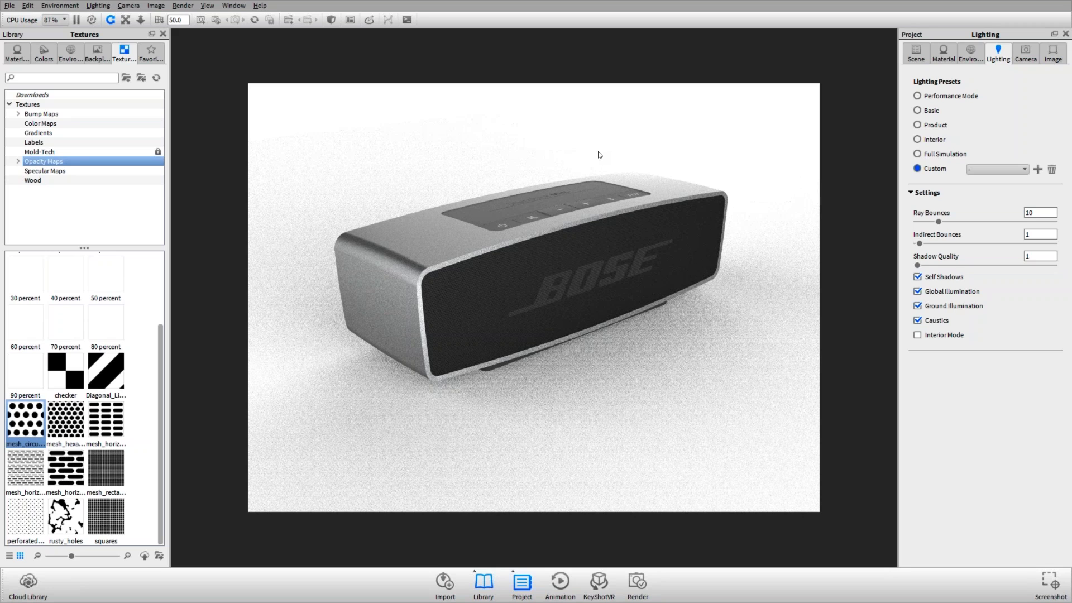
pyautogui.hotkey('shift', 'p')
pyautogui.hotkey('alt', 'Tab')
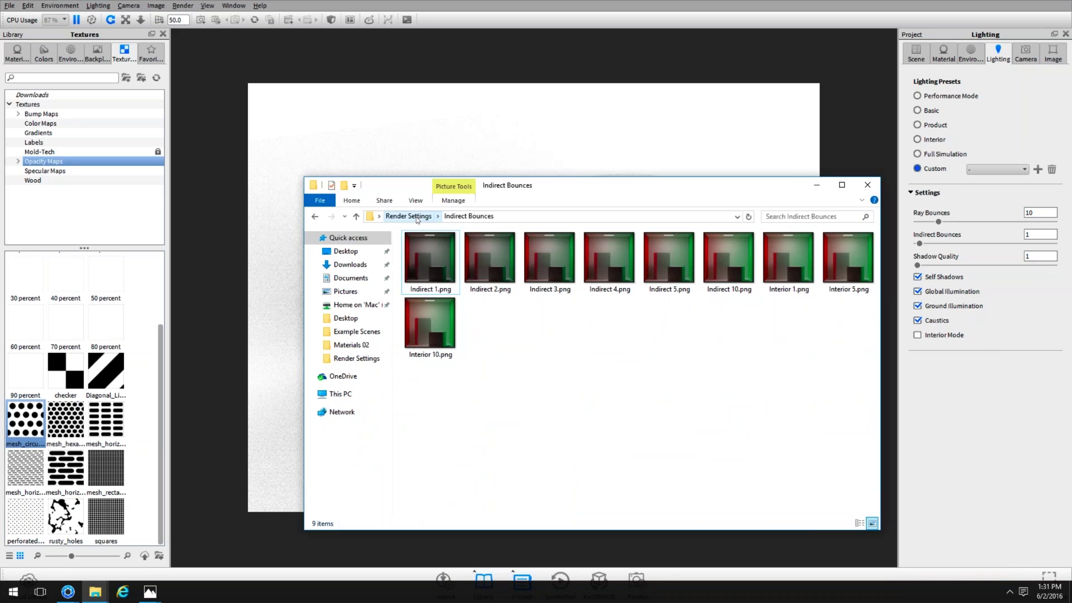
# - Open Caustics 1.bip from the Render Settings folder and disable Caustics in its lighting settings
pyautogui.click(417, 217)
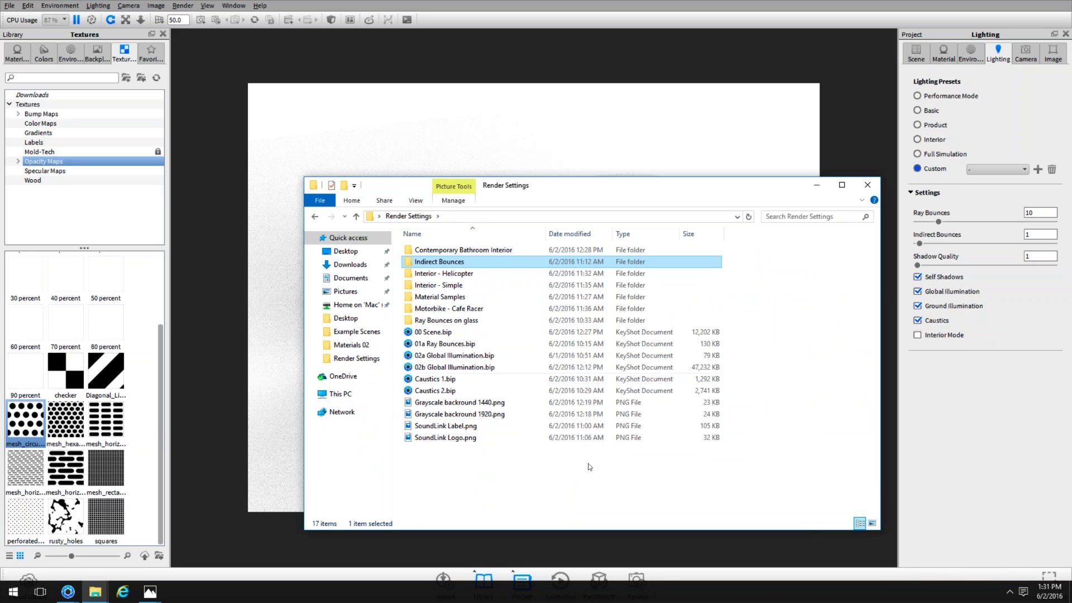
pyautogui.doubleClick(442, 379)
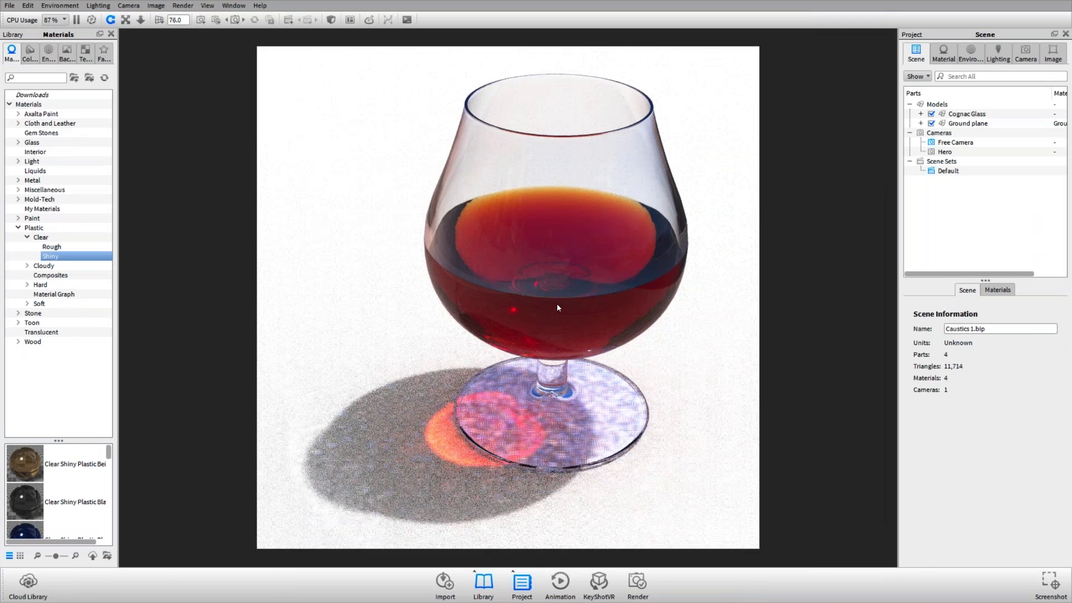
pyautogui.click(999, 54)
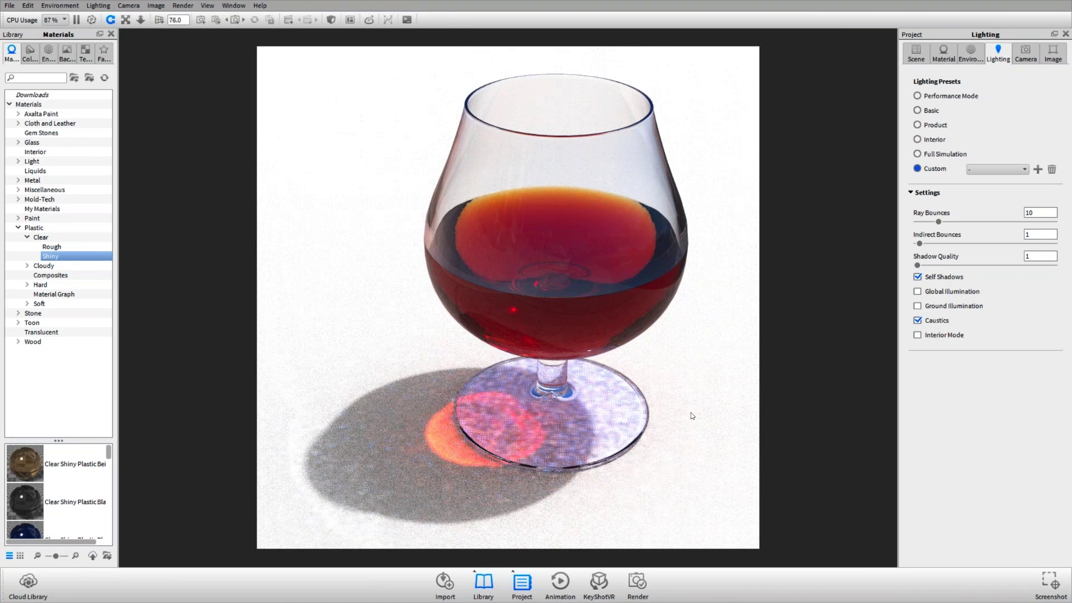
pyautogui.click(936, 321)
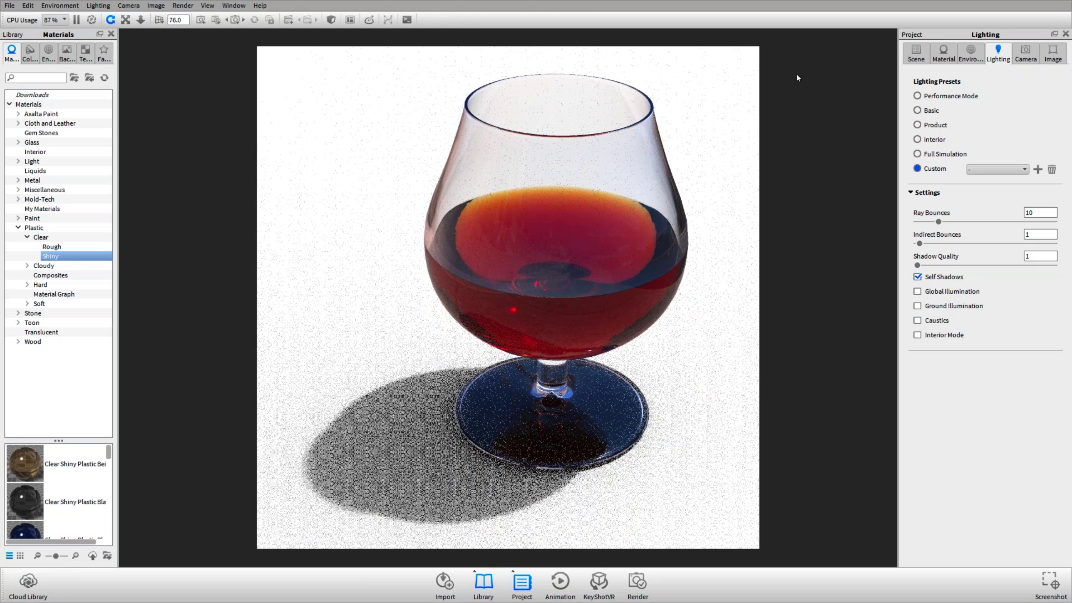
# - Examine the cognac glass and its shadow against the lighting environment from several angles, ending on the plain color background
pyautogui.moveTo(538, 253); pyautogui.dragTo(538, 209)
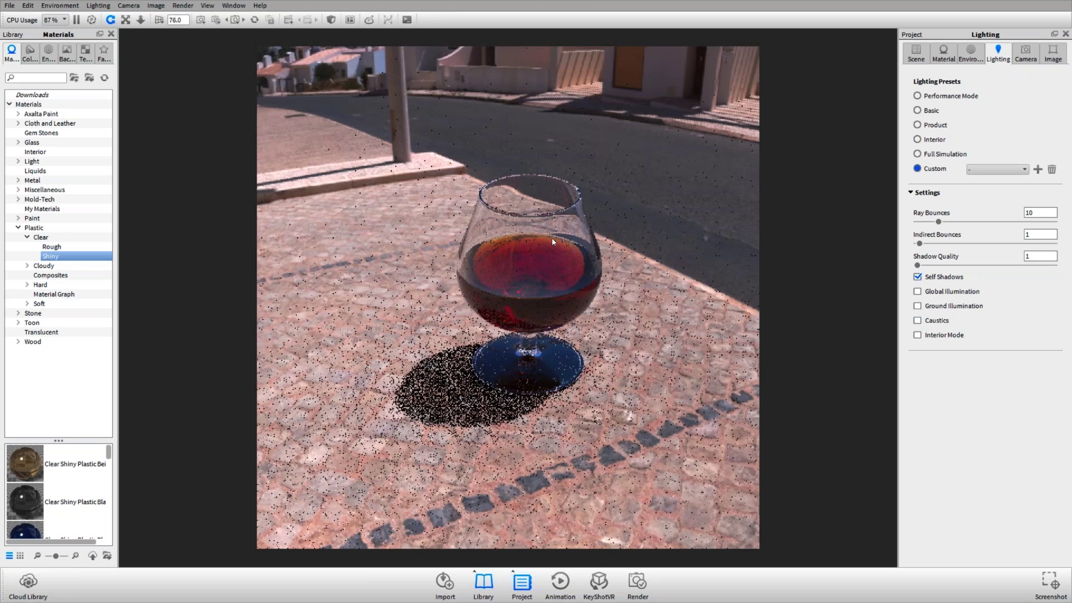
pyautogui.moveTo(553, 242); pyautogui.dragTo(479, 371)
pyautogui.scroll(4, 534, 336)
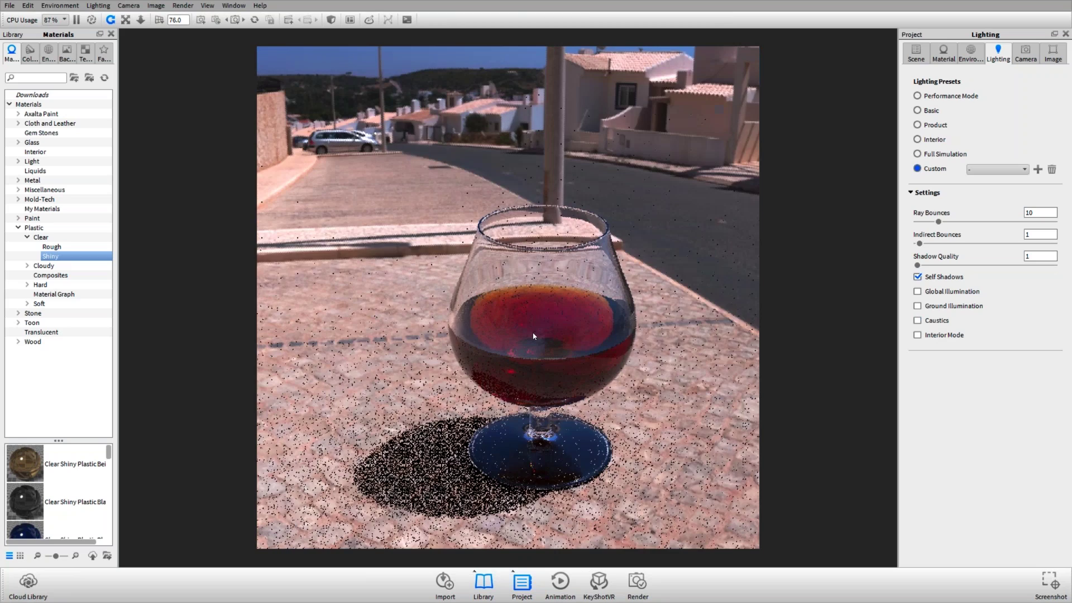
pyautogui.moveTo(533, 336); pyautogui.dragTo(613, 282)
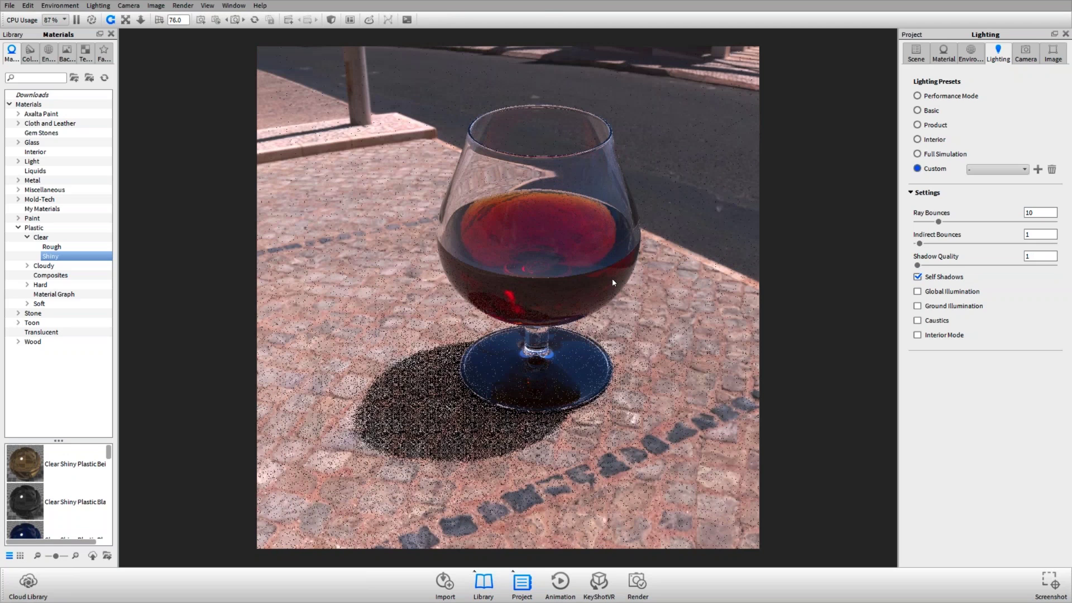
pyautogui.press('c')
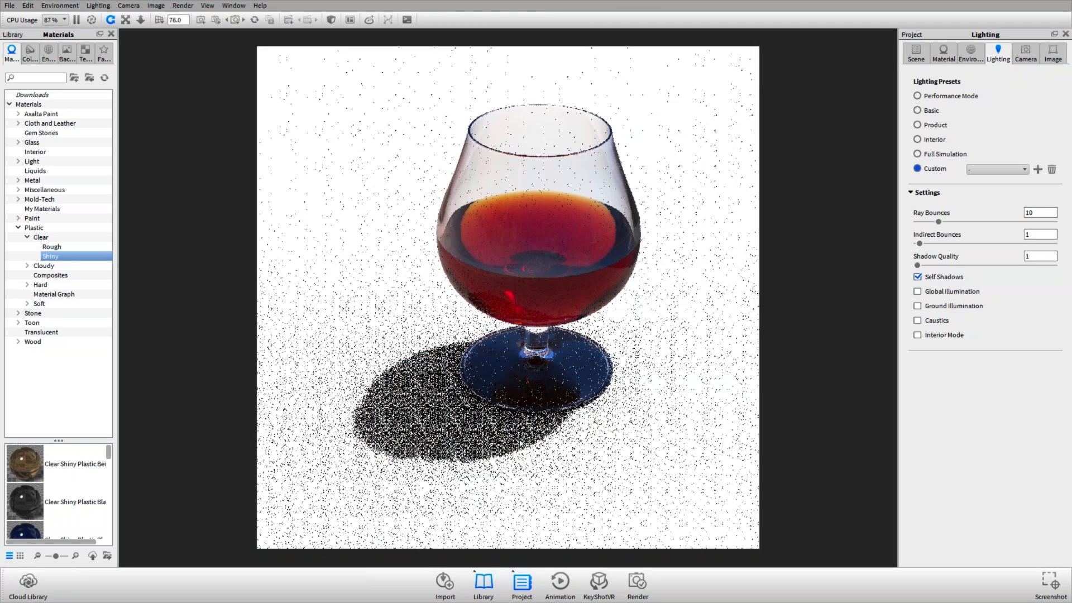
# - Re-enable Caustics for the cognac glass scene and select the Cognac Glass model
pyautogui.click(948, 322)
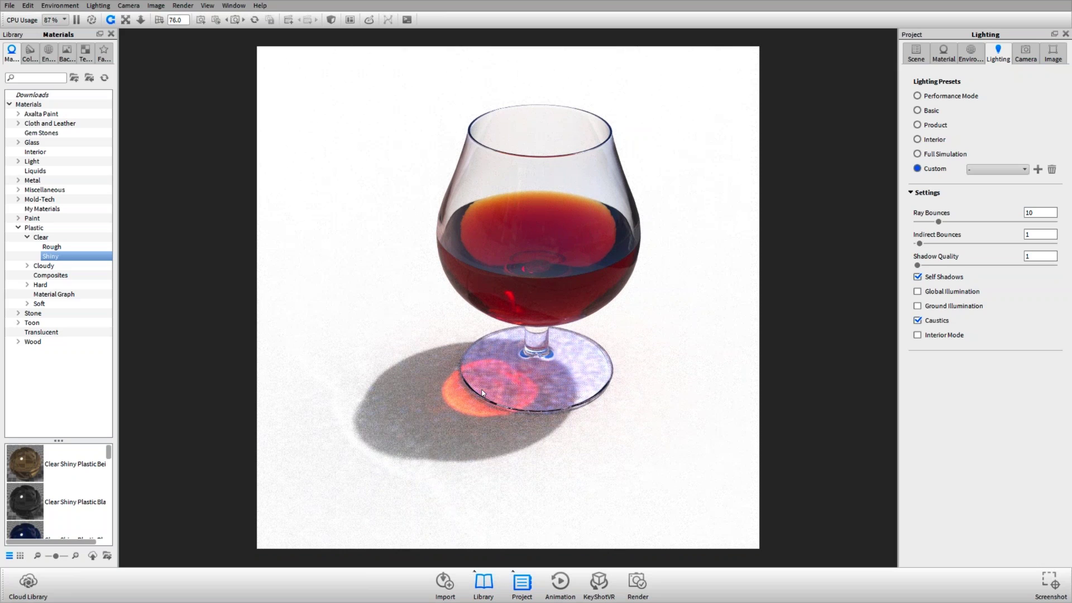
pyautogui.click(914, 54)
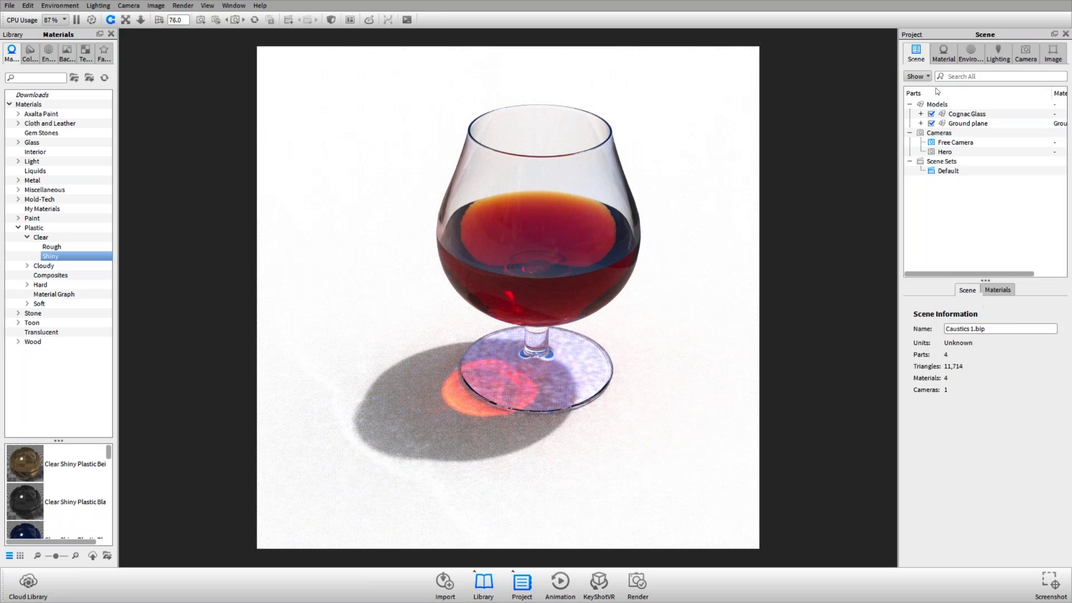
pyautogui.click(545, 246)
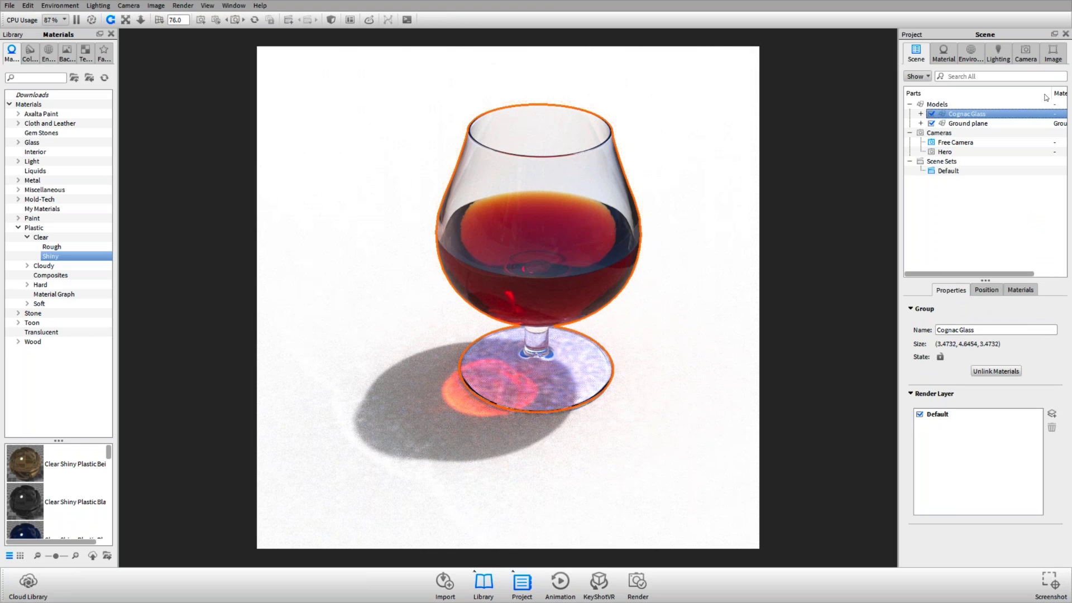
# - Hide the ground plane, try Ground Illumination and Global Illumination on and off without it, and restore the ground plane
pyautogui.click(986, 123)
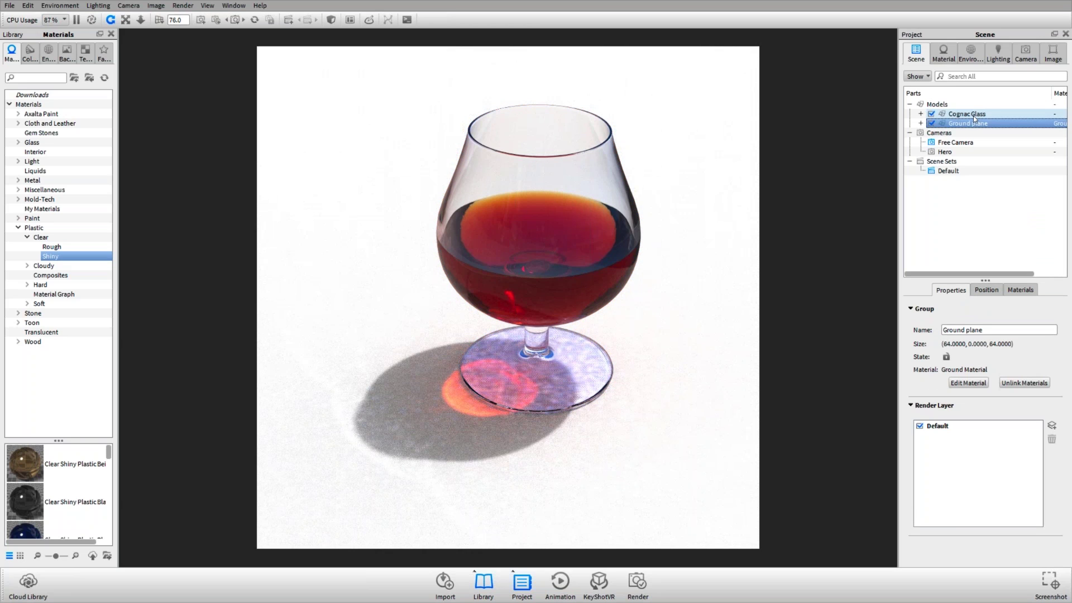
pyautogui.scroll(-5, 617, 282)
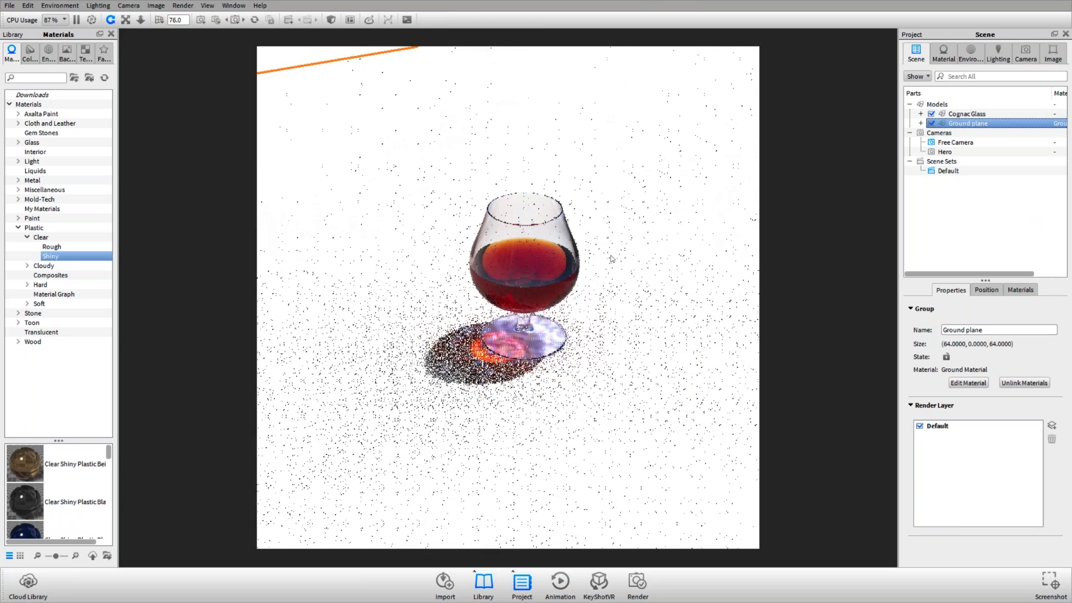
pyautogui.click(930, 122)
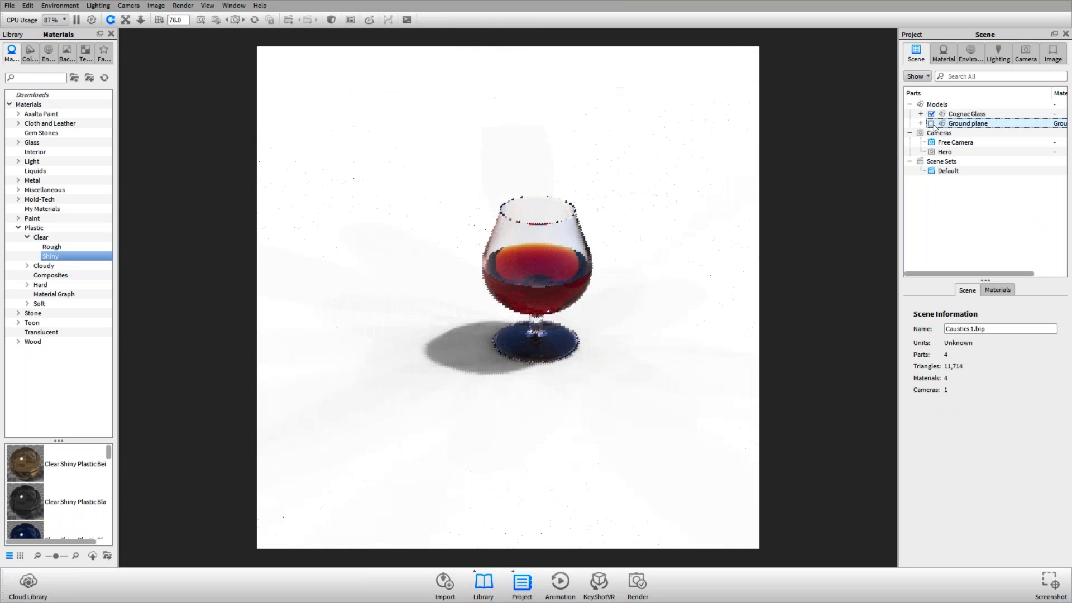
pyautogui.click(998, 55)
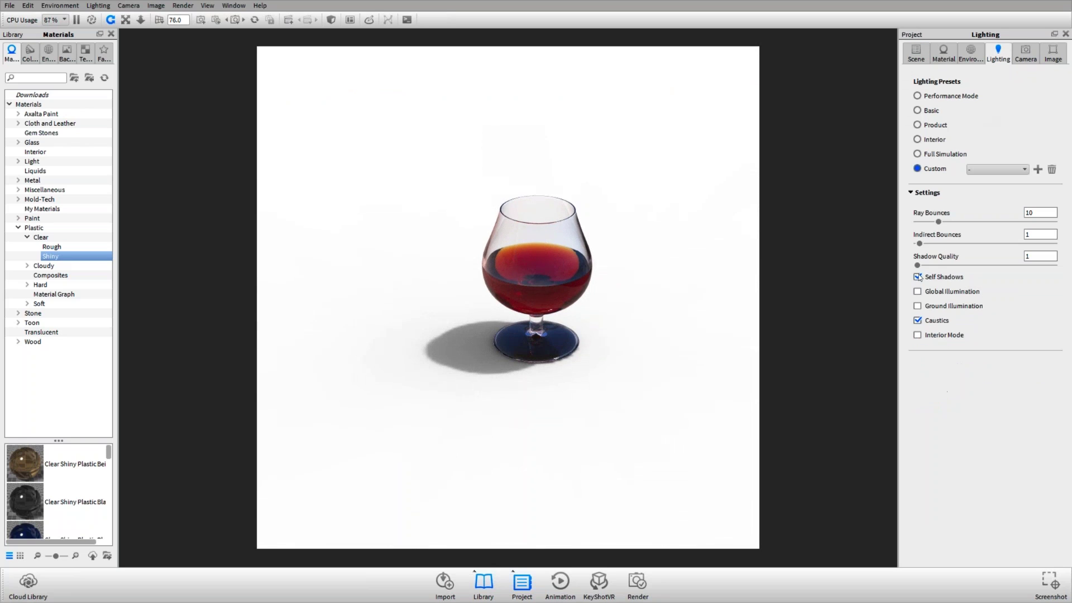
pyautogui.click(938, 306)
pyautogui.click(940, 293)
pyautogui.click(940, 293)
pyautogui.click(938, 306)
pyautogui.click(917, 54)
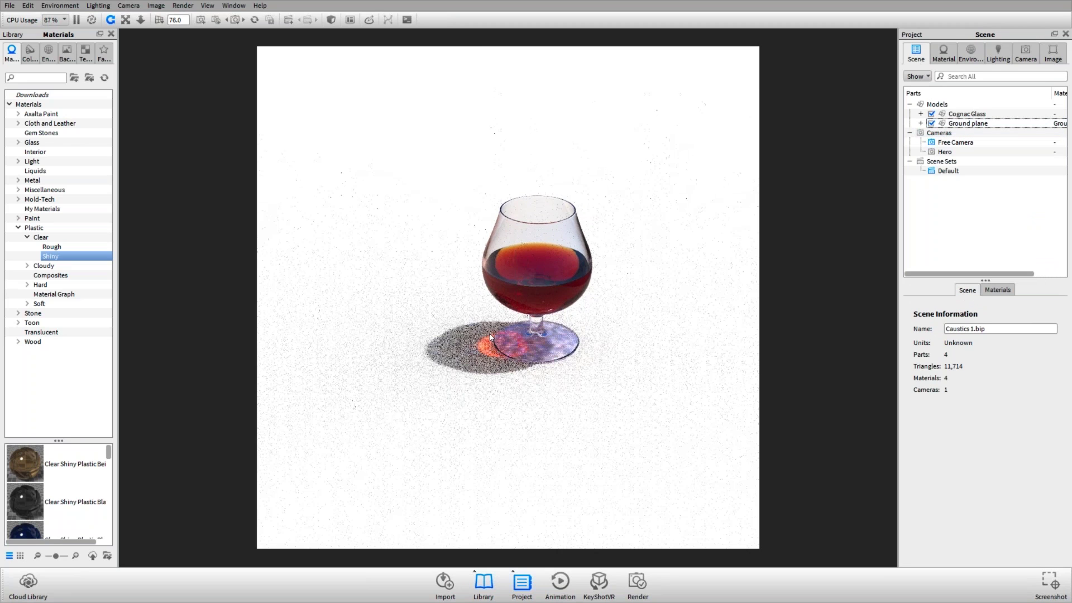
# - Open the ground plane's material for editing and examine the caustics under the cognac glass from another angle
pyautogui.scroll(2, 490, 334)
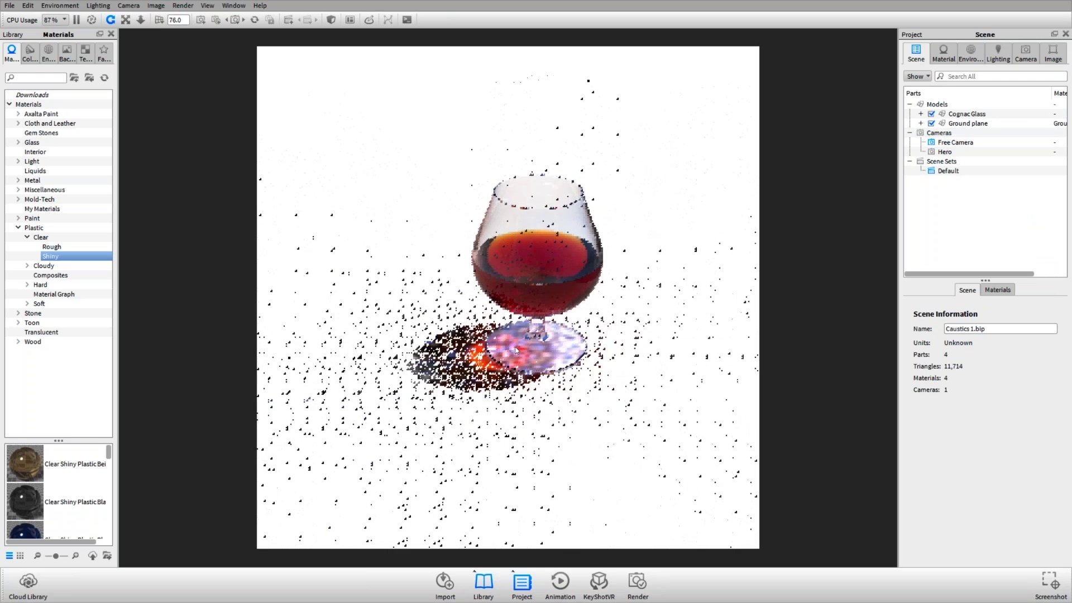
pyautogui.scroll(2, 515, 347)
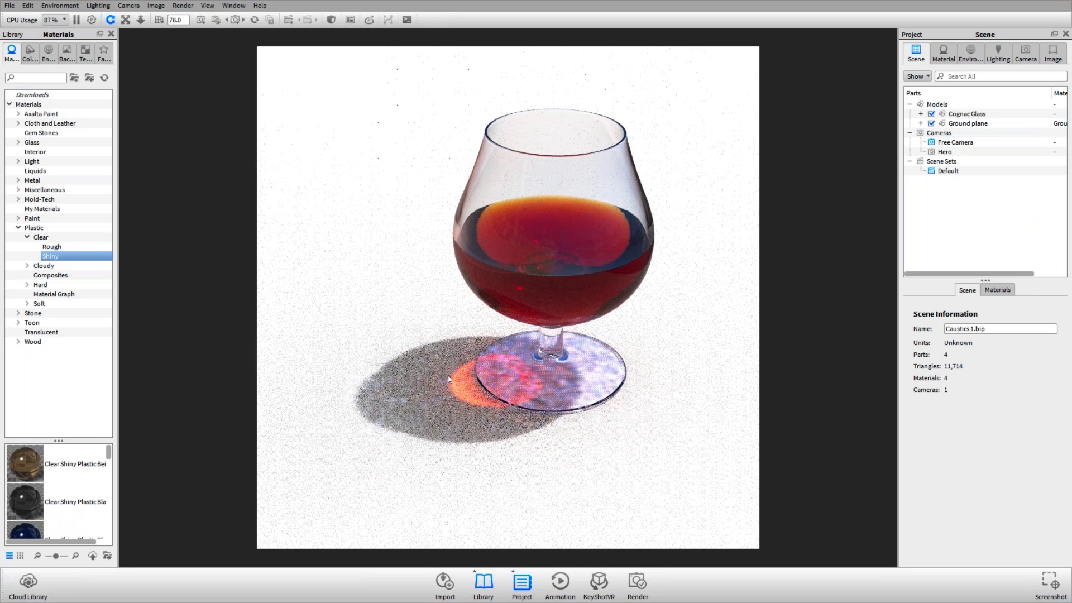
pyautogui.doubleClick(450, 361)
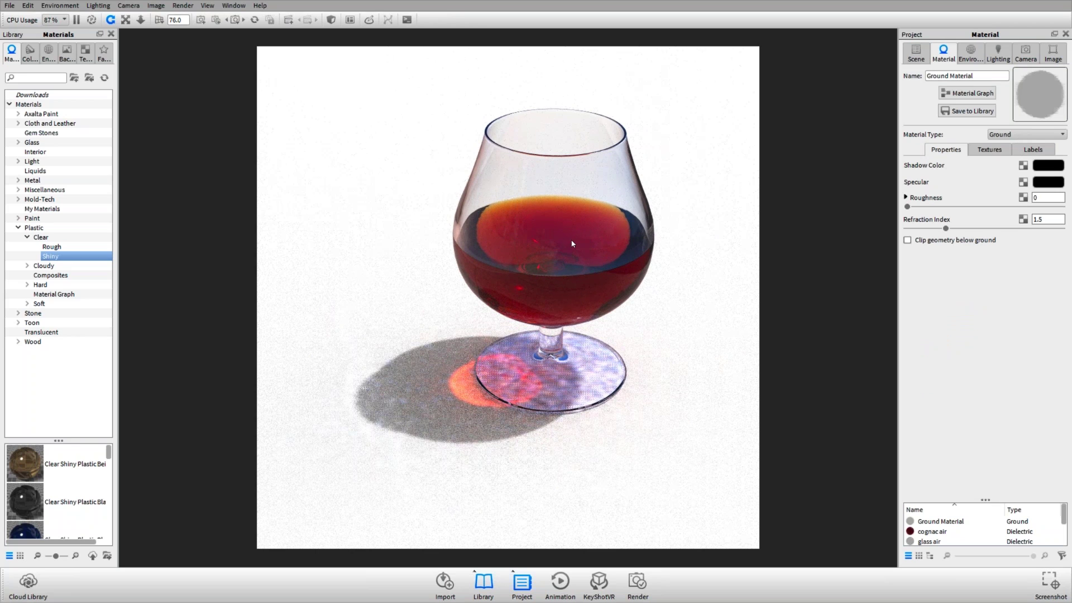
pyautogui.moveTo(455, 320); pyautogui.dragTo(619, 396)
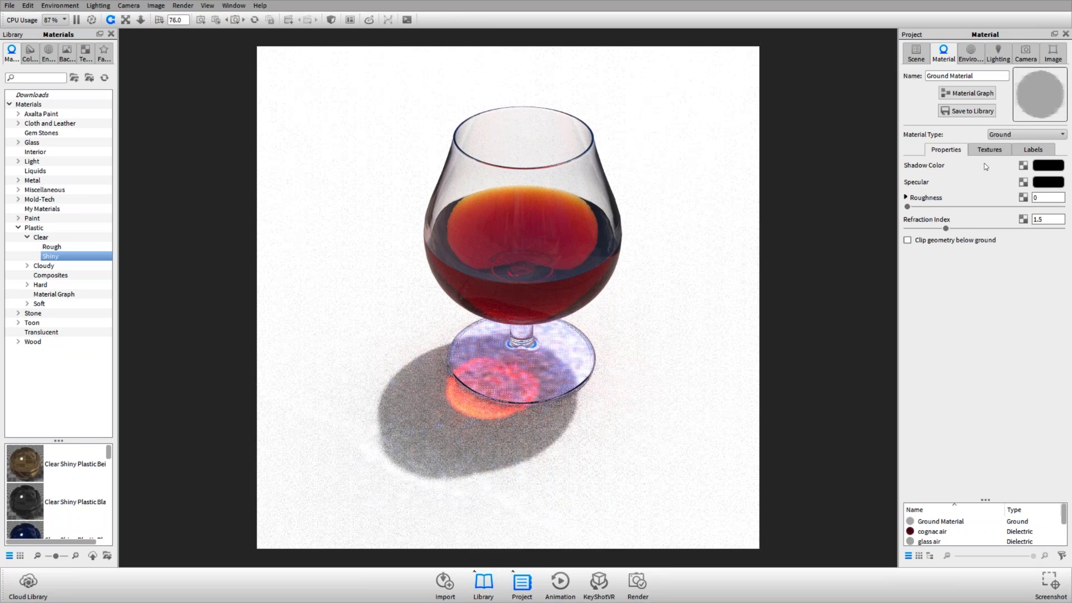
# - Pause real-time rendering and open Caustics 2.bip from the Render Settings folder
pyautogui.hotkey('shift', 'p')
pyautogui.hotkey('alt', 'Tab')
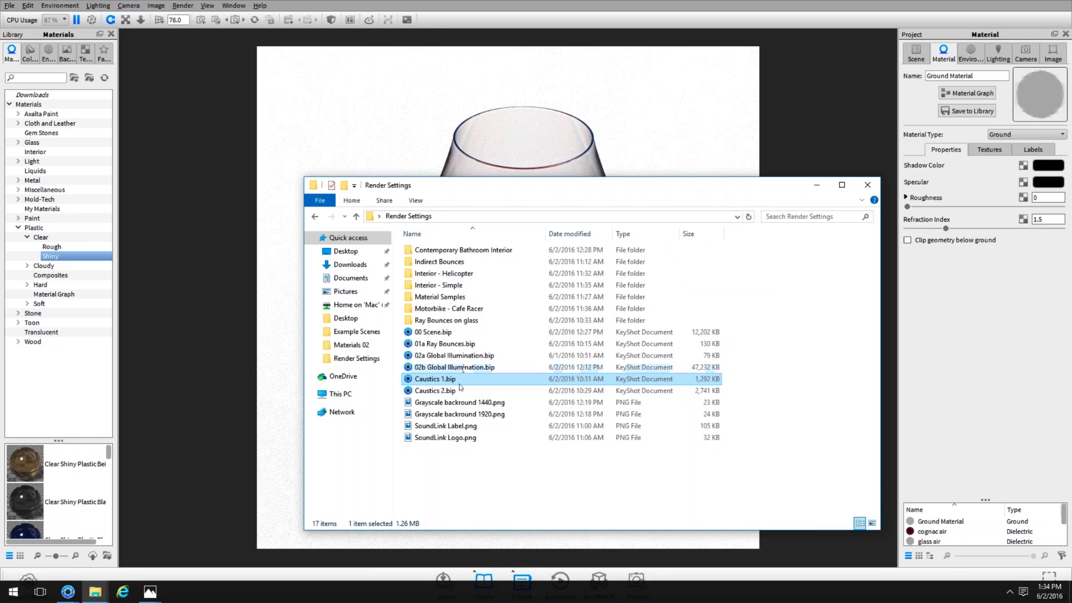
pyautogui.click(435, 391)
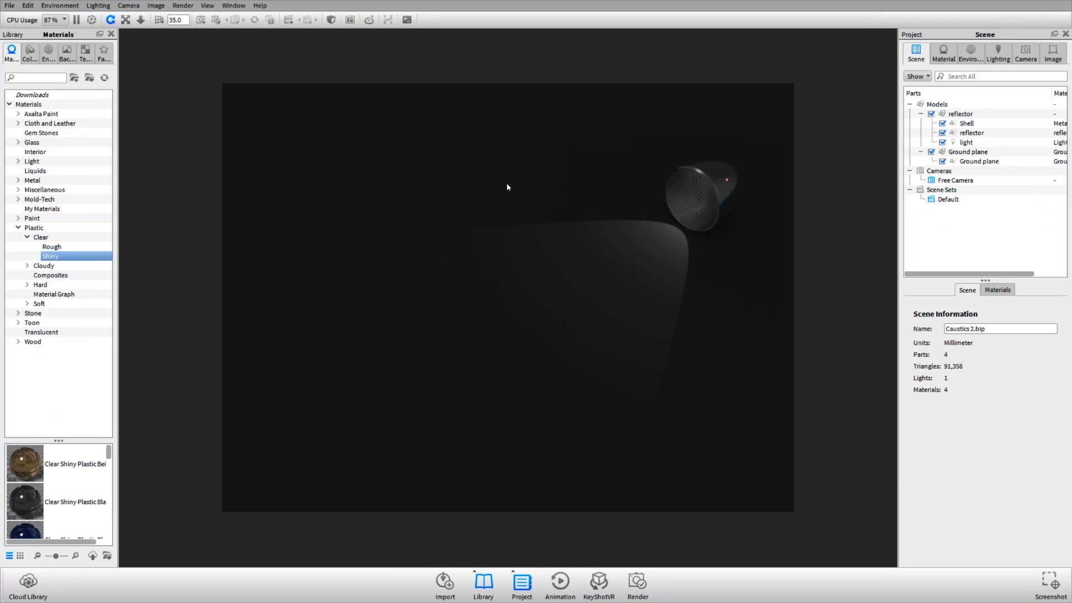
# - Examine the reflector from several angles and select the light part inside it
pyautogui.moveTo(558, 226); pyautogui.dragTo(618, 185)
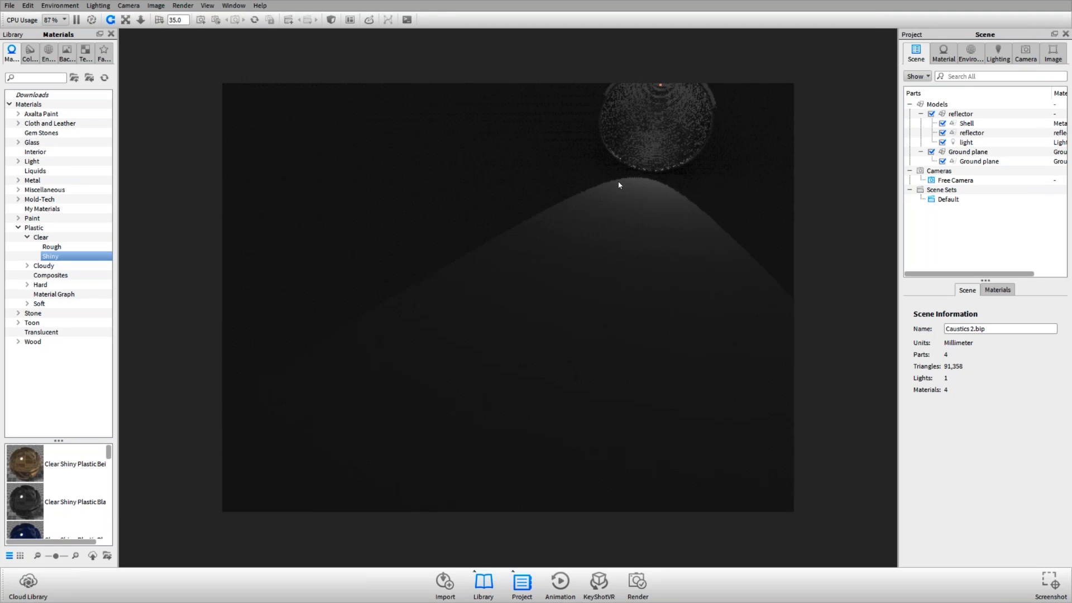
pyautogui.moveTo(685, 188); pyautogui.dragTo(492, 155)
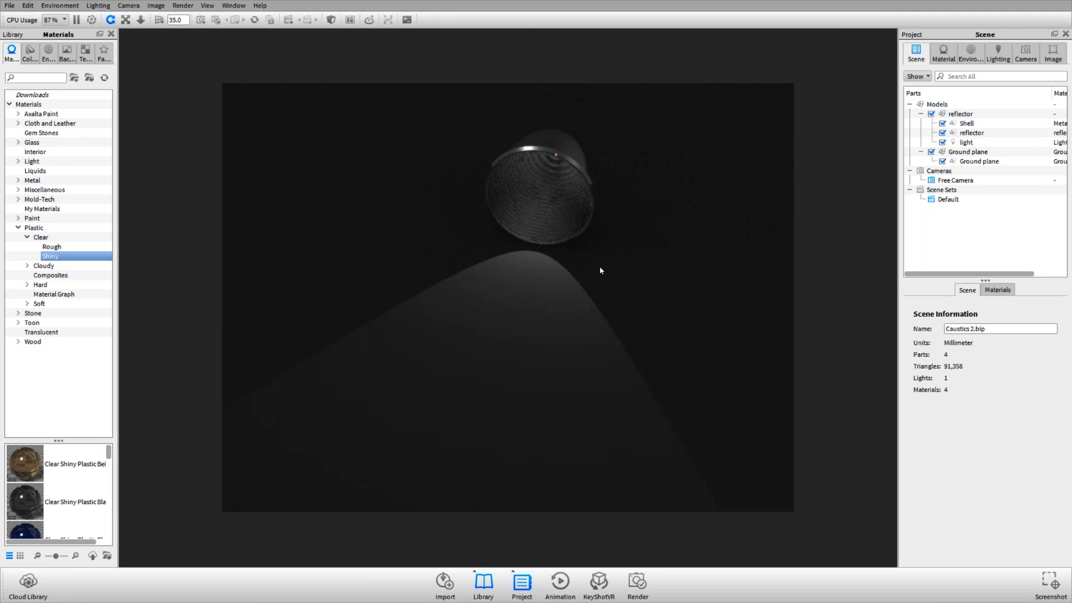
pyautogui.moveTo(564, 234); pyautogui.dragTo(550, 163)
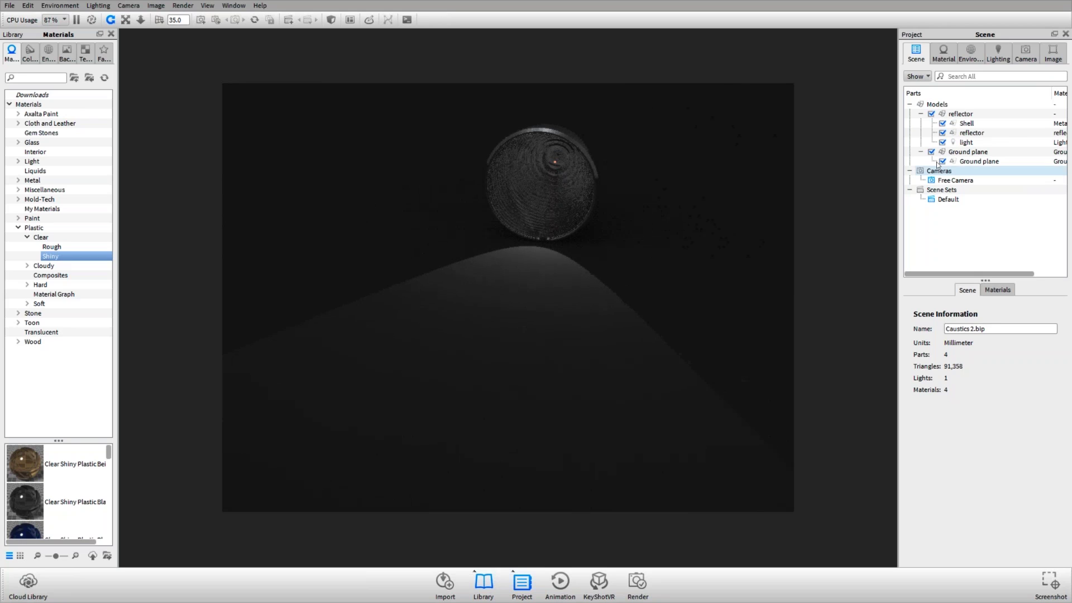
pyautogui.click(966, 142)
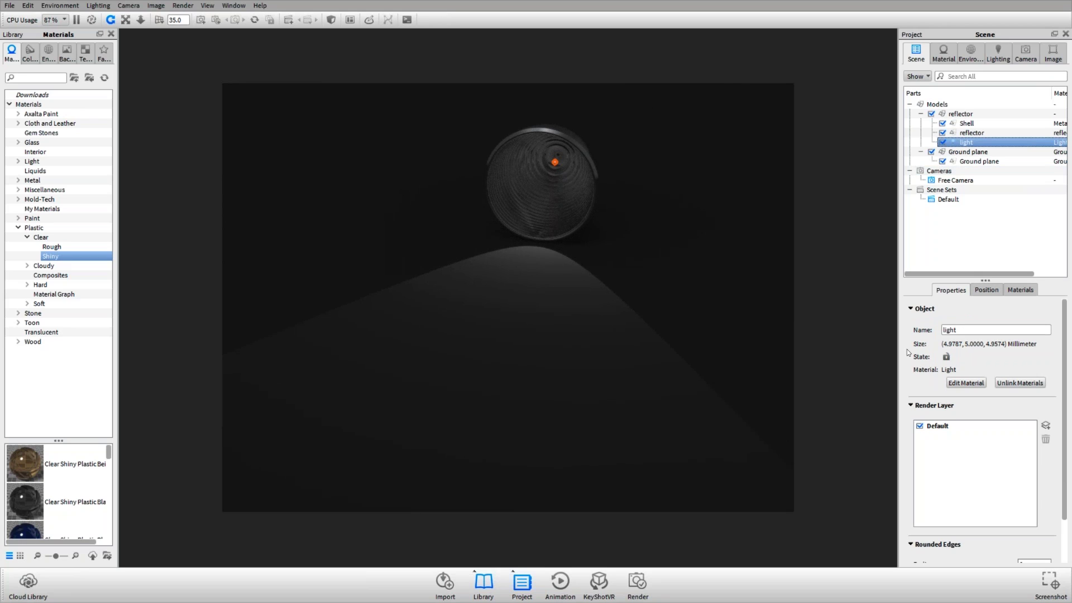
pyautogui.click(980, 381)
pyautogui.moveTo(544, 189); pyautogui.dragTo(793, 234)
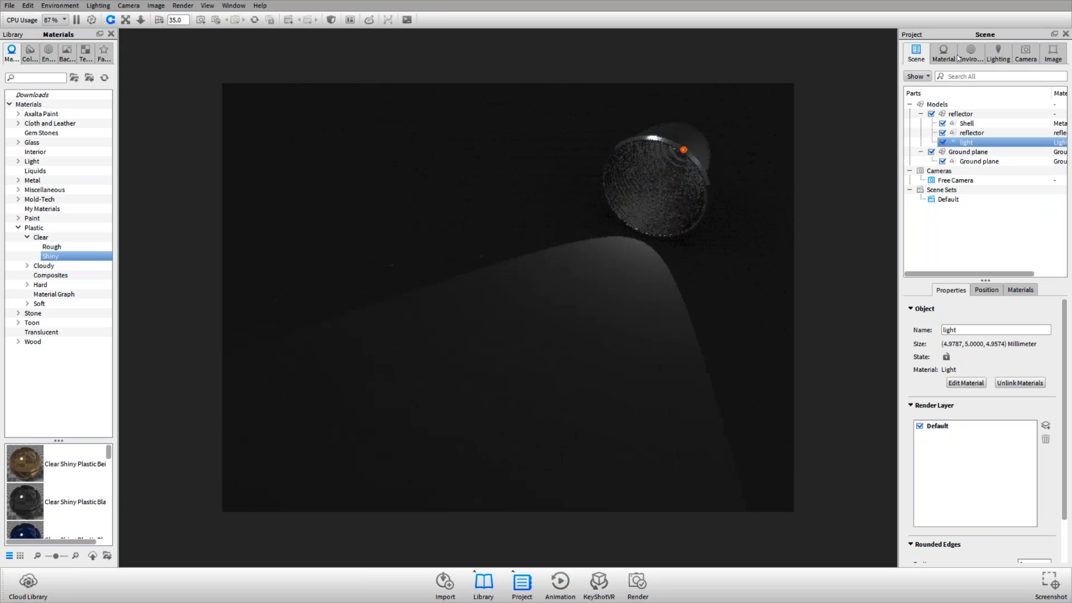
# - Apply the Product lighting preset to the reflector scene and enable Caustics
pyautogui.click(1005, 56)
pyautogui.moveTo(641, 335); pyautogui.dragTo(688, 190)
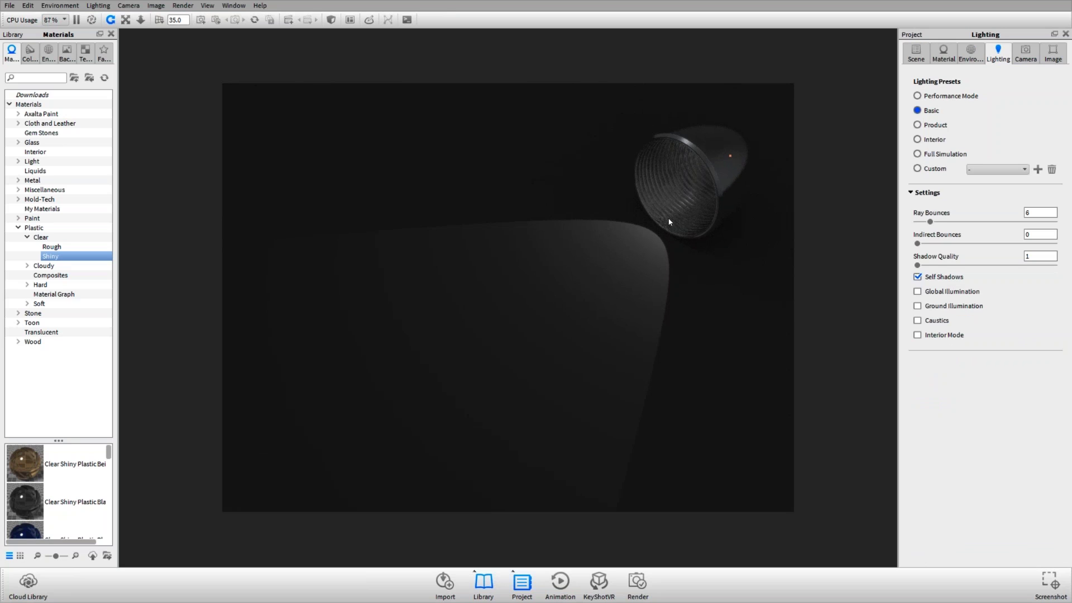
pyautogui.moveTo(651, 230); pyautogui.dragTo(622, 239)
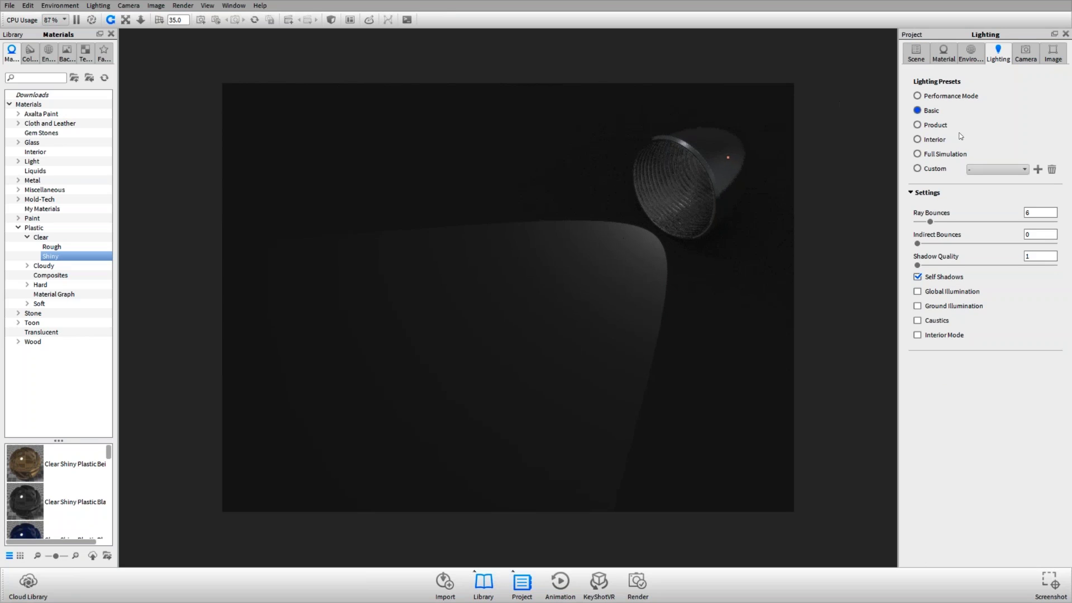
pyautogui.click(936, 125)
pyautogui.moveTo(607, 311); pyautogui.dragTo(682, 244)
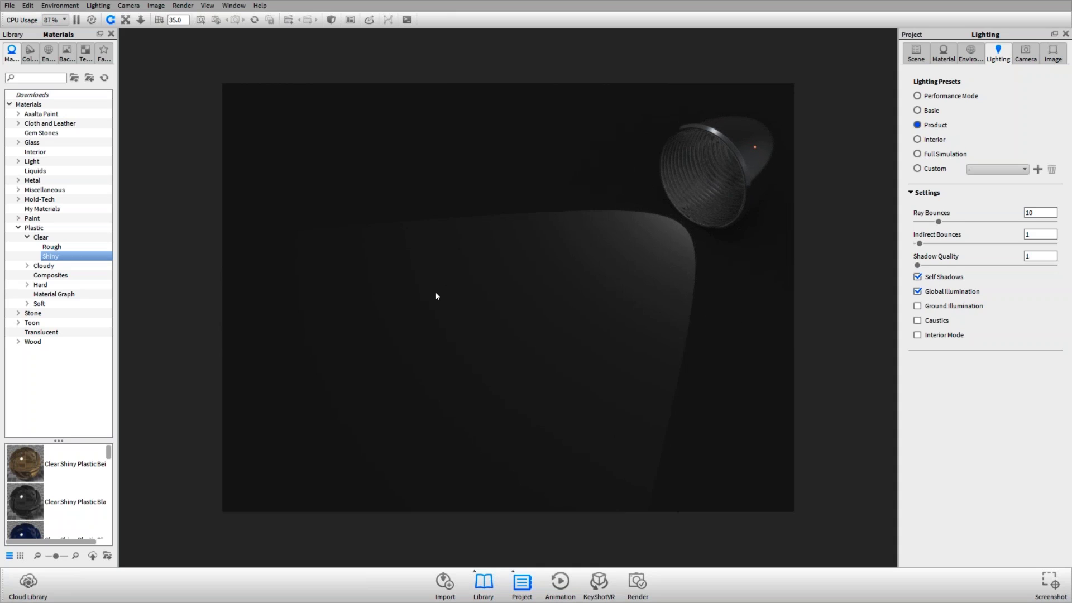
pyautogui.click(941, 323)
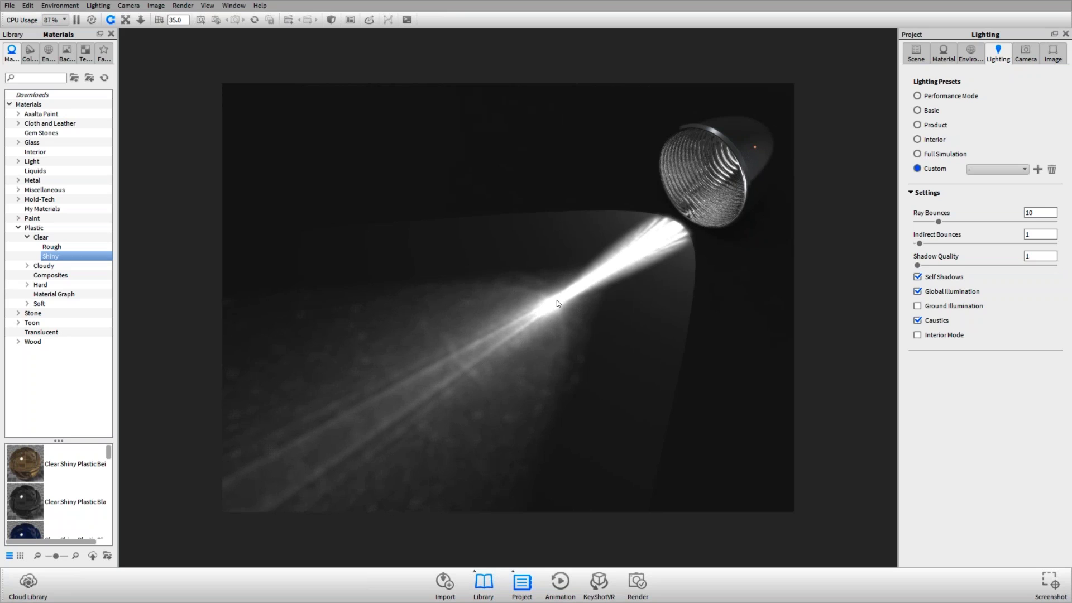
# - Open the texture settings of the reflector's material
pyautogui.doubleClick(698, 187)
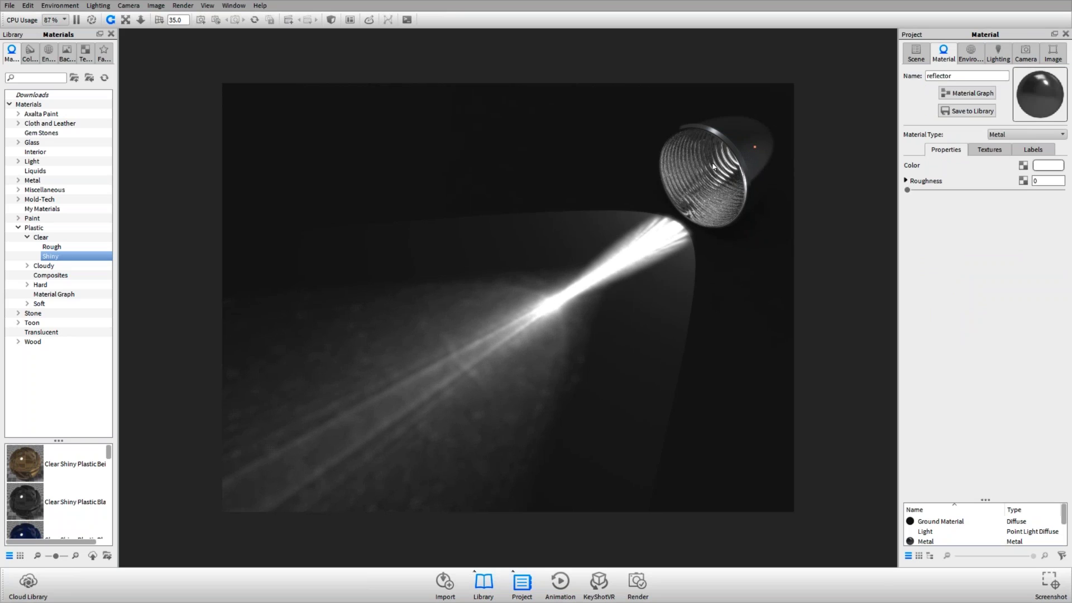
pyautogui.click(989, 150)
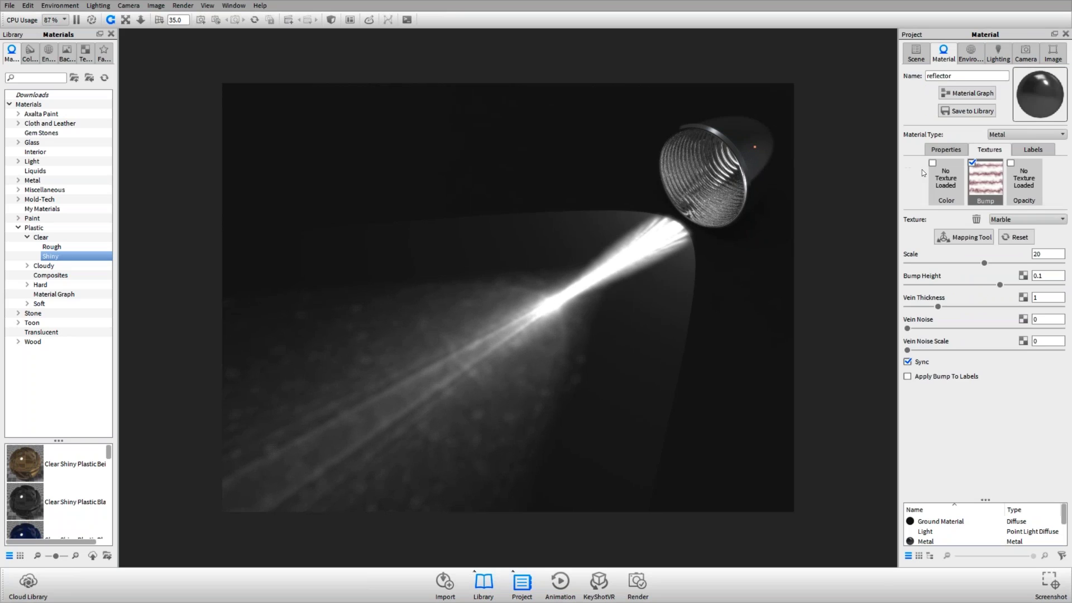
pyautogui.doubleClick(712, 165)
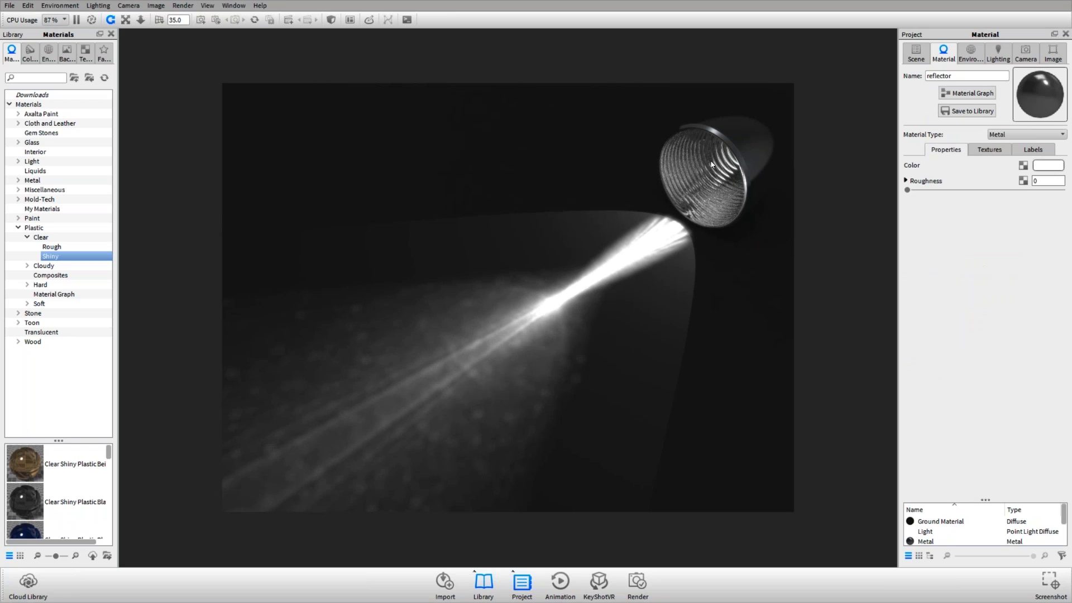
pyautogui.click(990, 150)
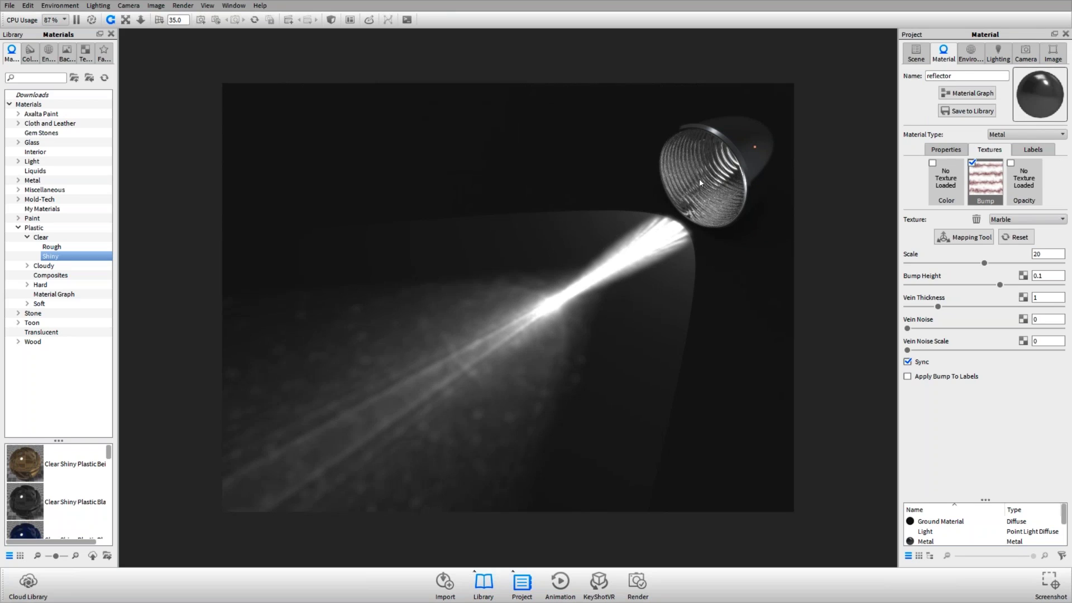
# - Disable the reflector's Marble bump texture to compare the caustic pattern, and re-enable it
pyautogui.click(974, 163)
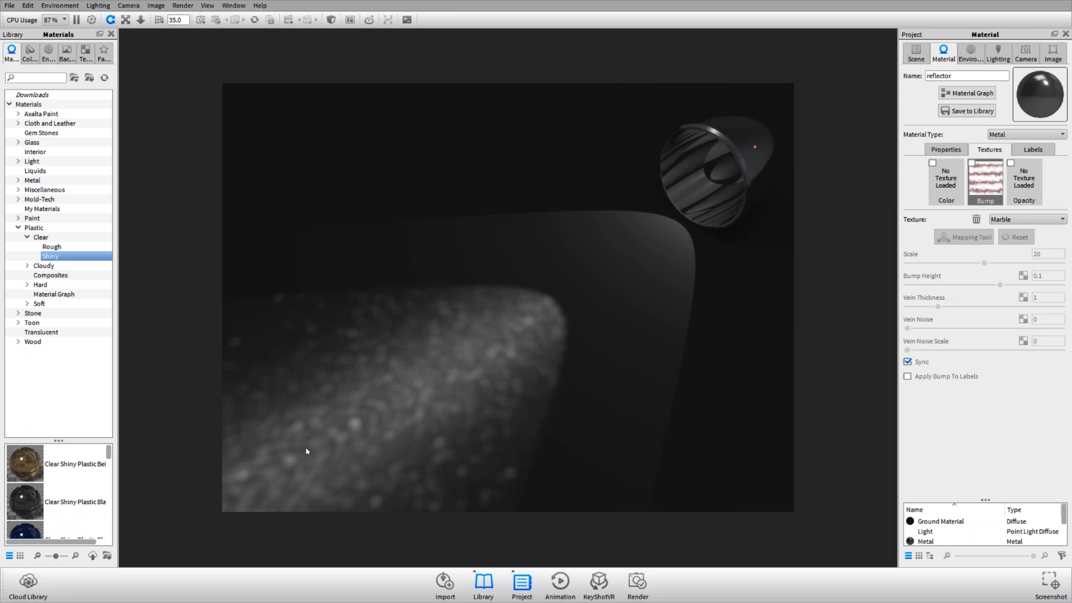
pyautogui.moveTo(306, 447); pyautogui.dragTo(518, 325)
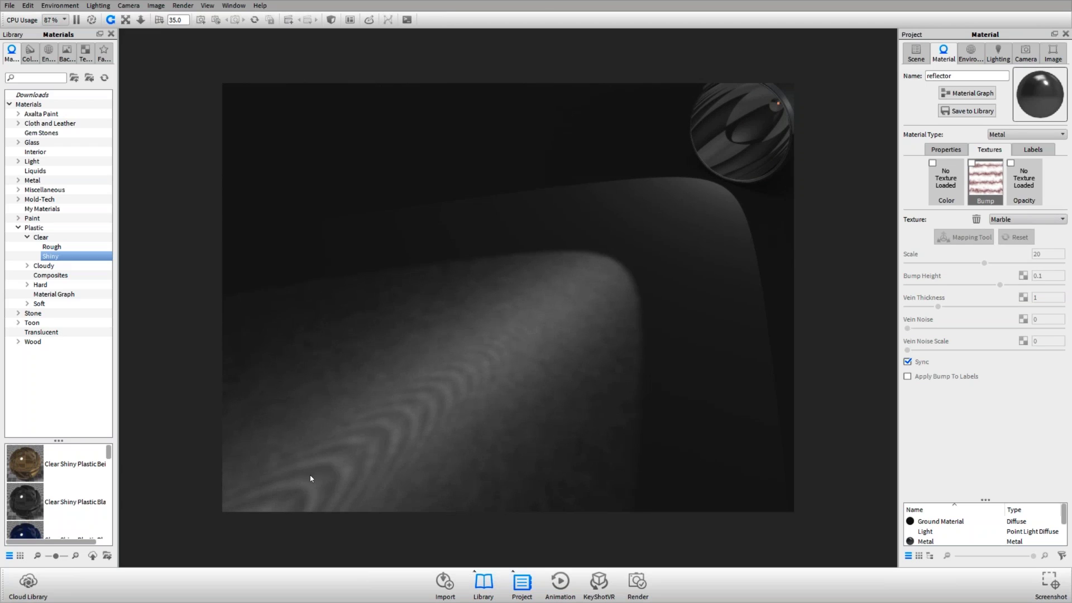
pyautogui.click(973, 162)
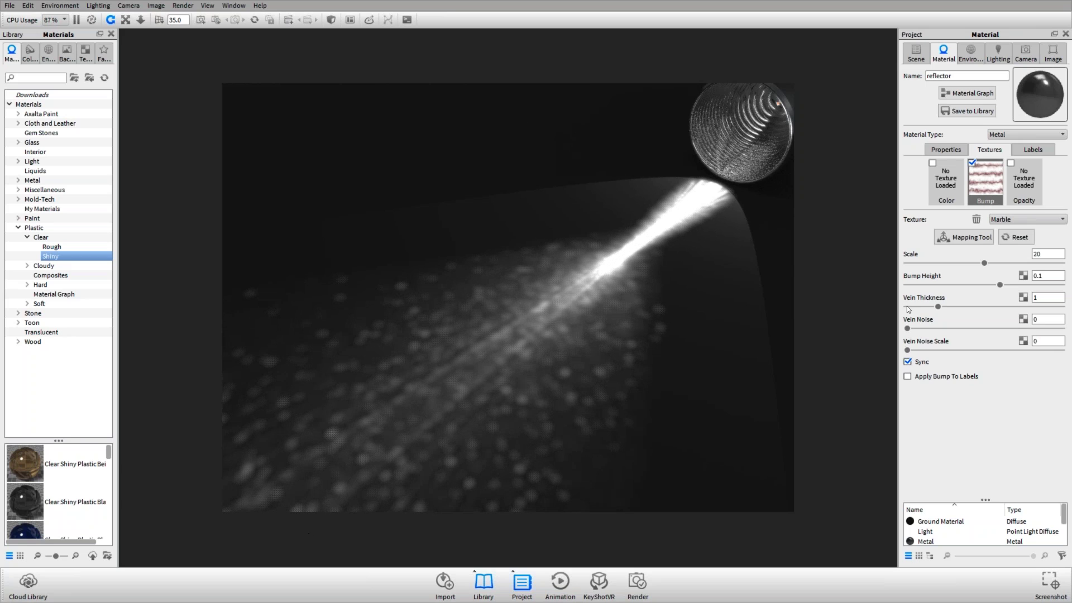
# - Change the reflector's bump texture to Wood and set its ring noise, axial noise and color noise to 0
pyautogui.click(1006, 220)
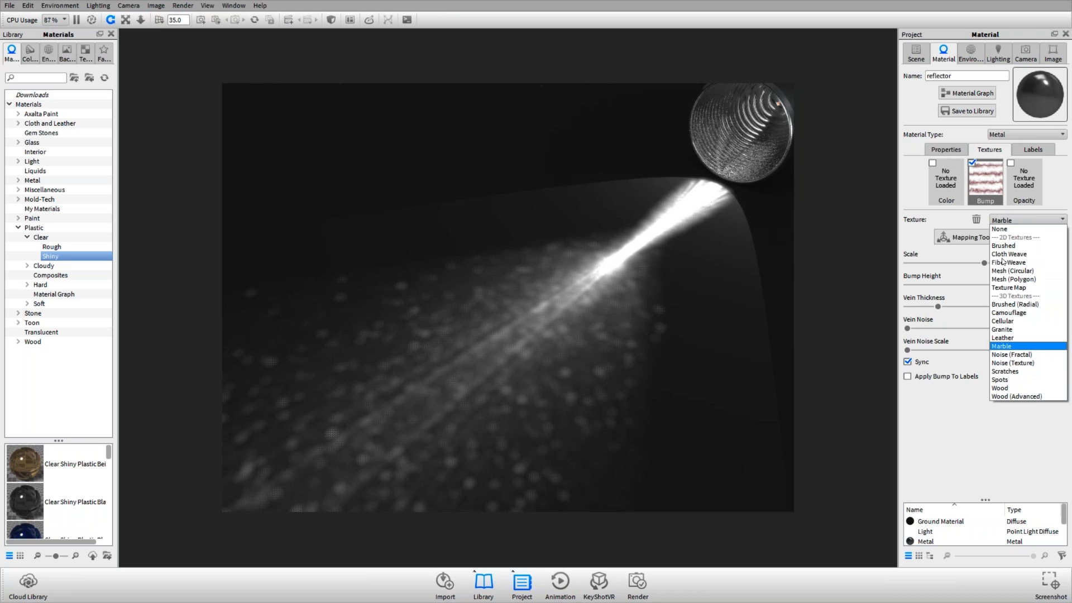
pyautogui.click(1003, 388)
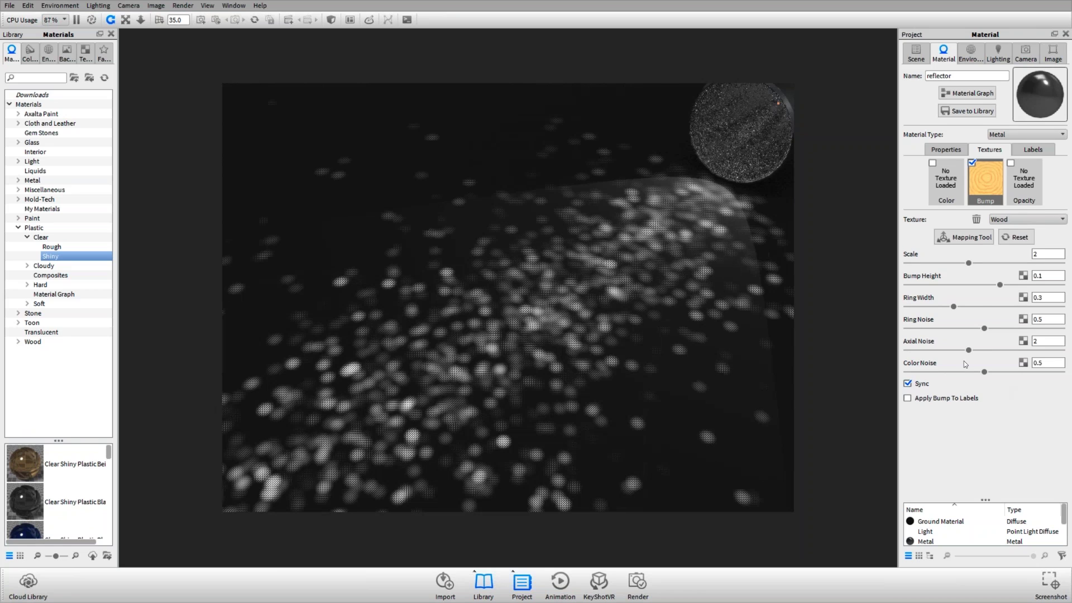
pyautogui.moveTo(984, 329); pyautogui.dragTo(907, 328)
pyautogui.moveTo(969, 350); pyautogui.dragTo(907, 350)
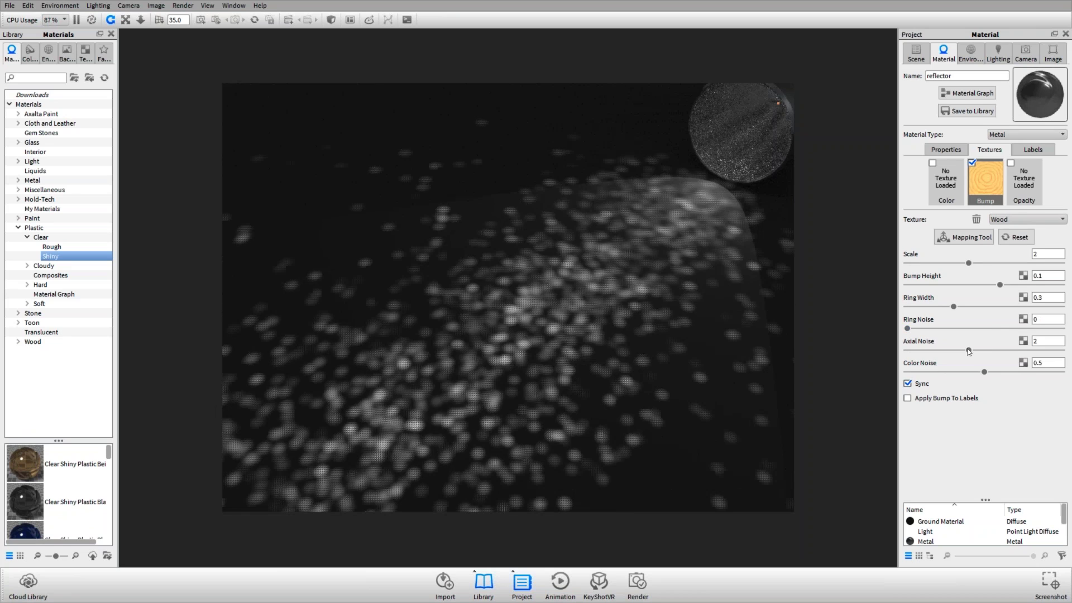
pyautogui.moveTo(984, 372); pyautogui.dragTo(908, 371)
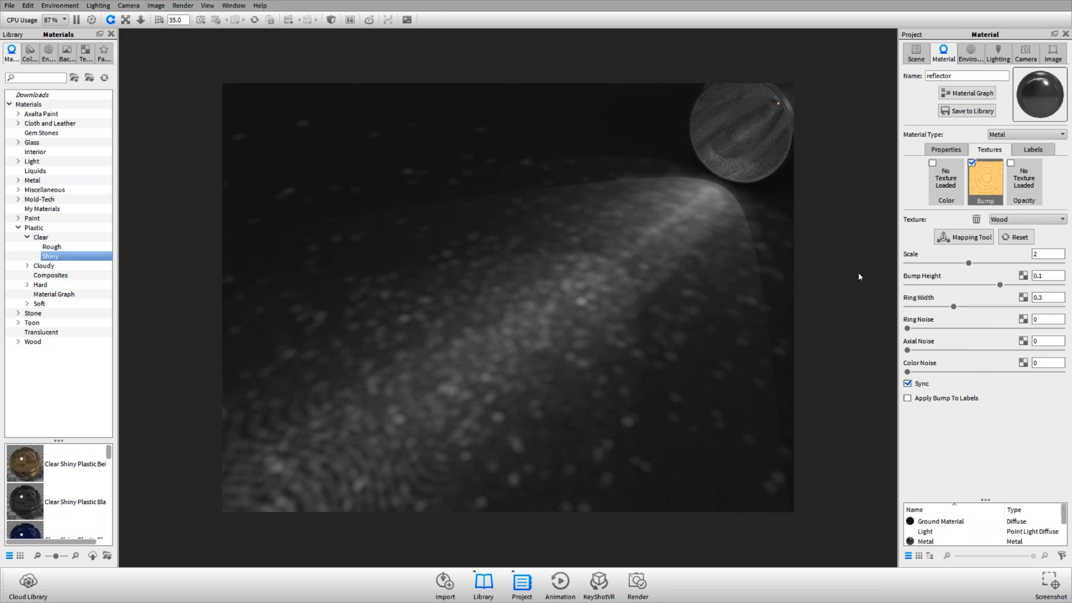
# - Set the scale of the reflector's Wood bump texture to 20
pyautogui.click(1050, 254)
pyautogui.write('0')
pyautogui.press('Return')
pyautogui.moveTo(620, 262); pyautogui.dragTo(578, 271)
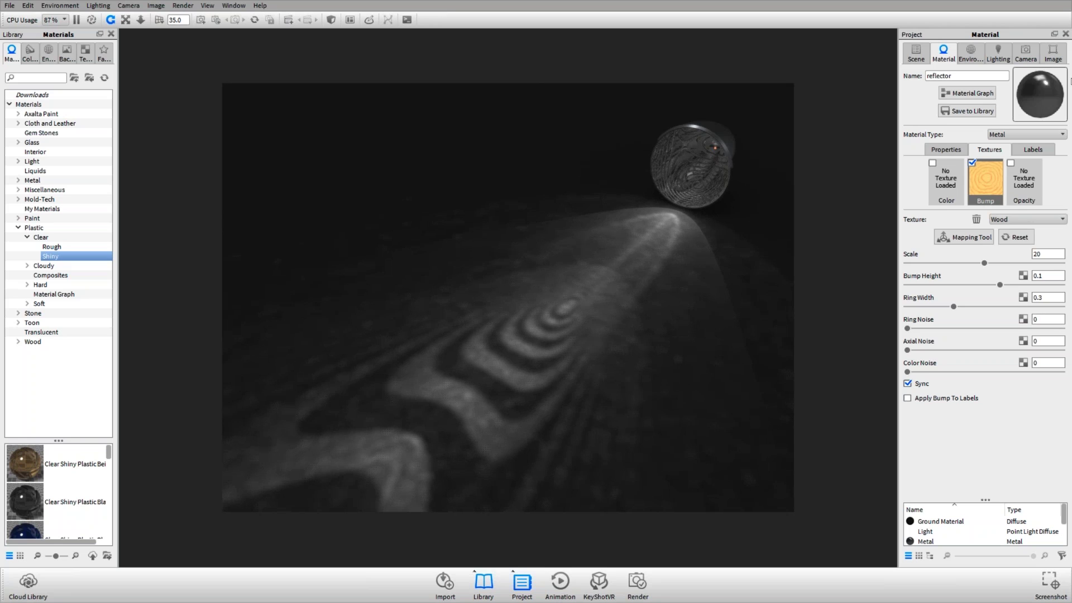
# - Change the material type of the light part inside the reflector to Diffuse
pyautogui.click(998, 54)
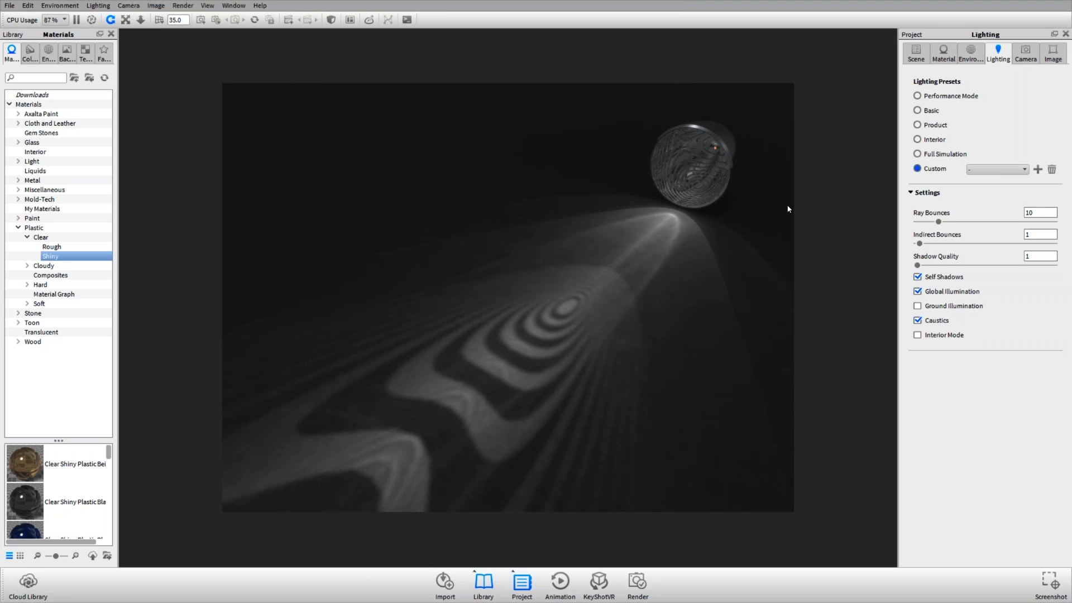
pyautogui.moveTo(782, 204); pyautogui.dragTo(407, 337)
pyautogui.moveTo(550, 288); pyautogui.dragTo(678, 232)
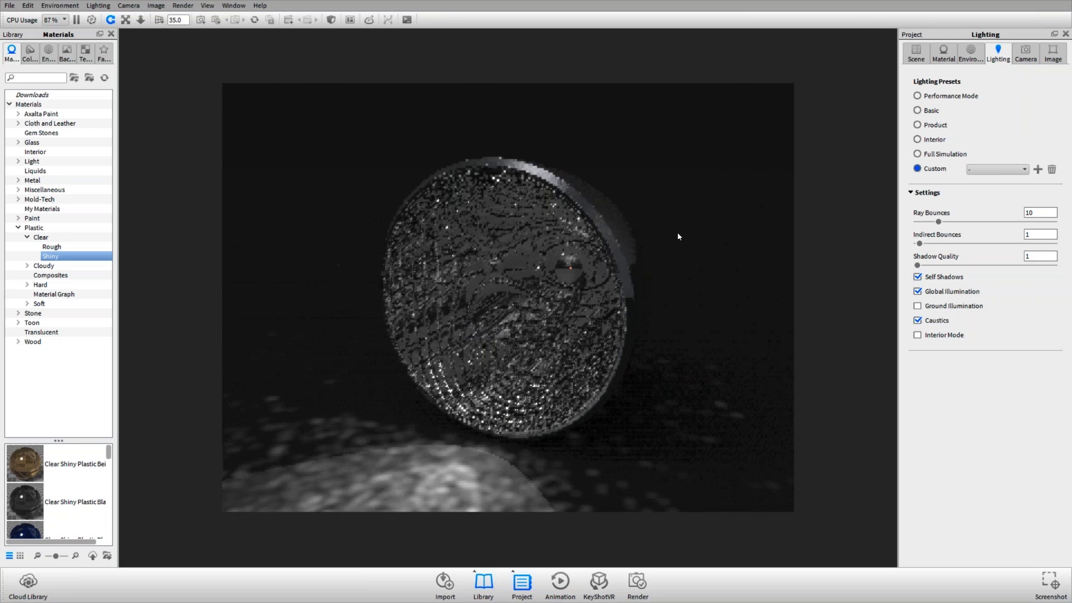
pyautogui.click(927, 55)
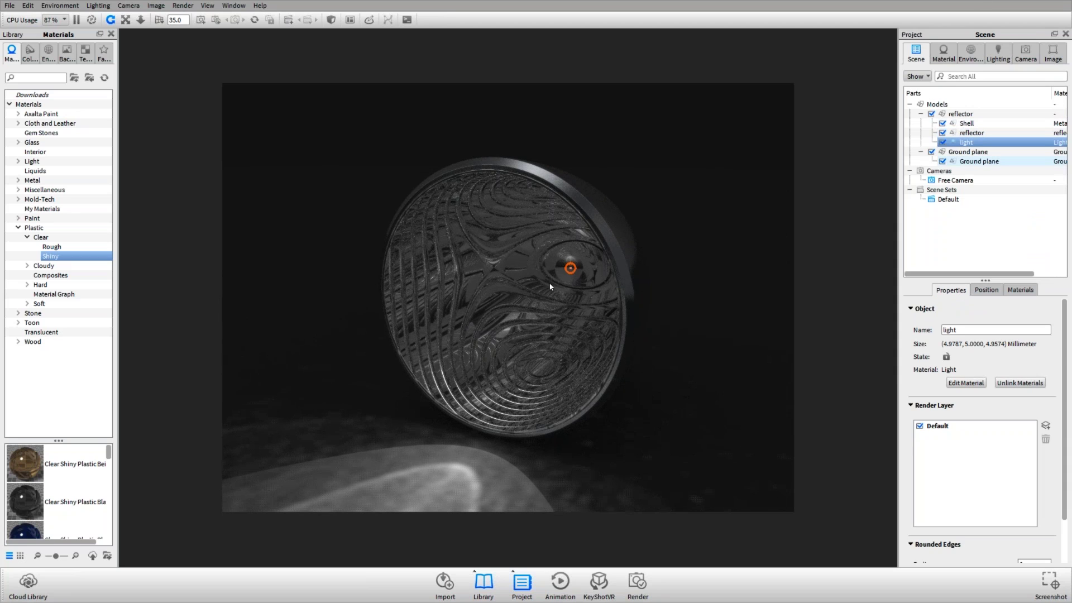
pyautogui.moveTo(550, 286)
pyautogui.mouseDown()
pyautogui.moveTo(543, 273)
pyautogui.moveTo(550, 282)
pyautogui.moveTo(575, 272)
pyautogui.moveTo(506, 281)
pyautogui.mouseUp()
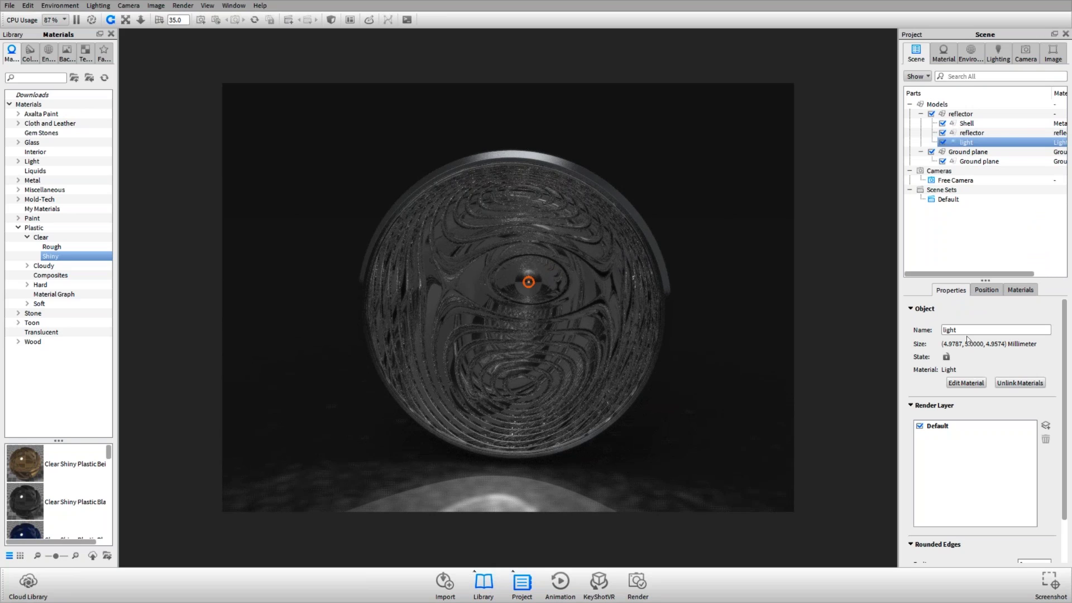
pyautogui.click(966, 382)
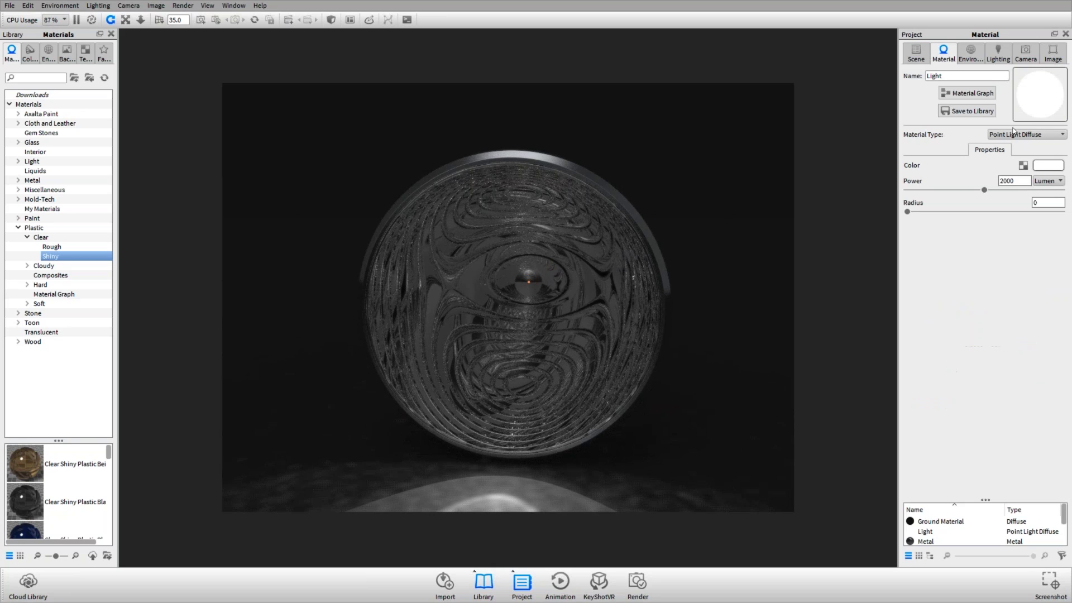
pyautogui.click(1015, 136)
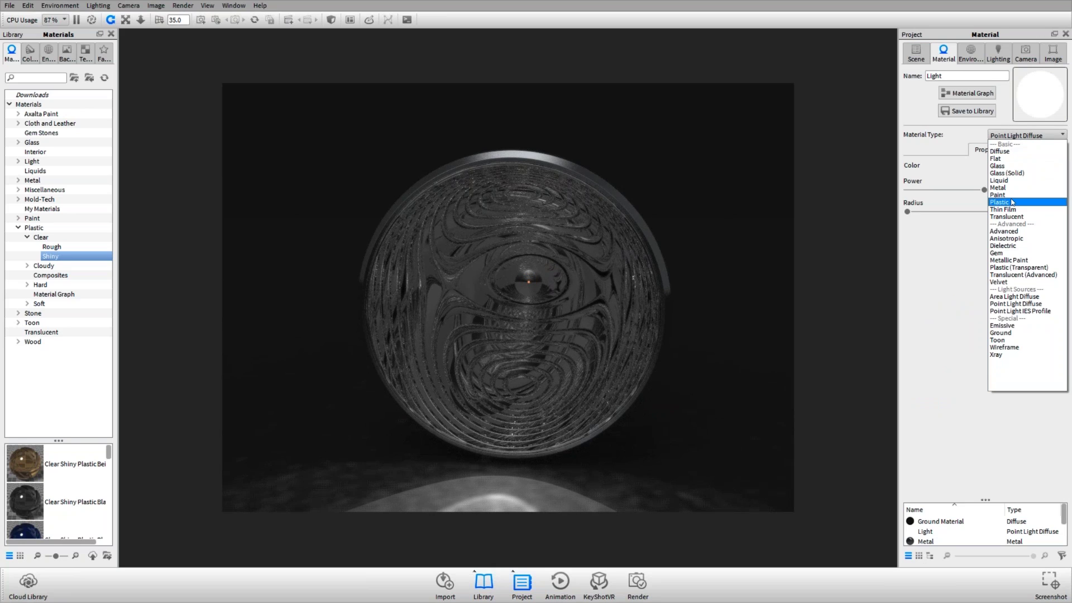
pyautogui.click(1018, 151)
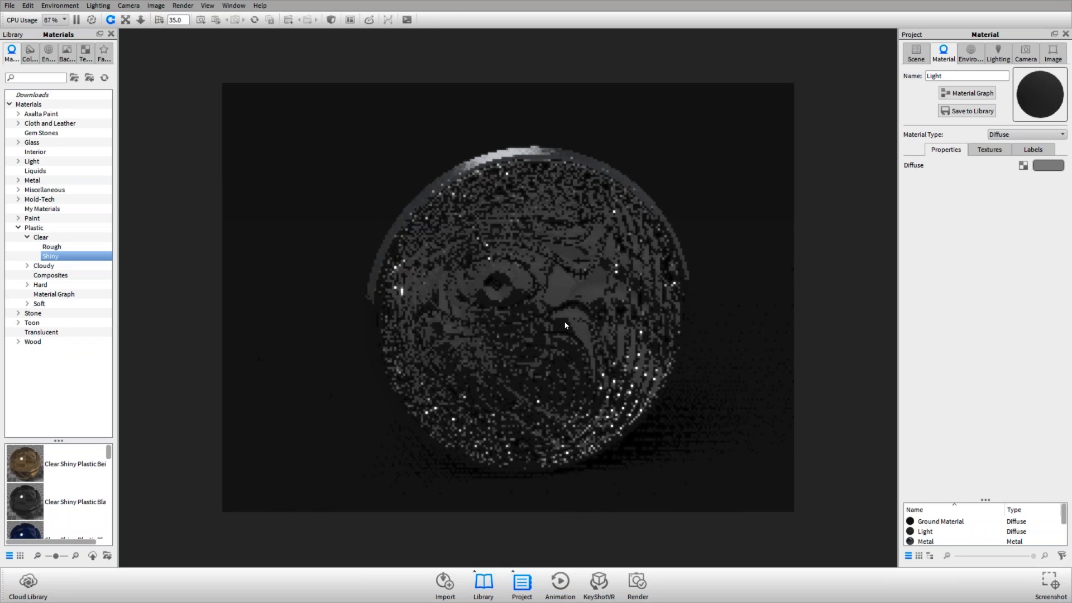
# - Set the Light material's diffuse color to bright red to show the bulb geometry inside the reflector
pyautogui.click(1048, 165)
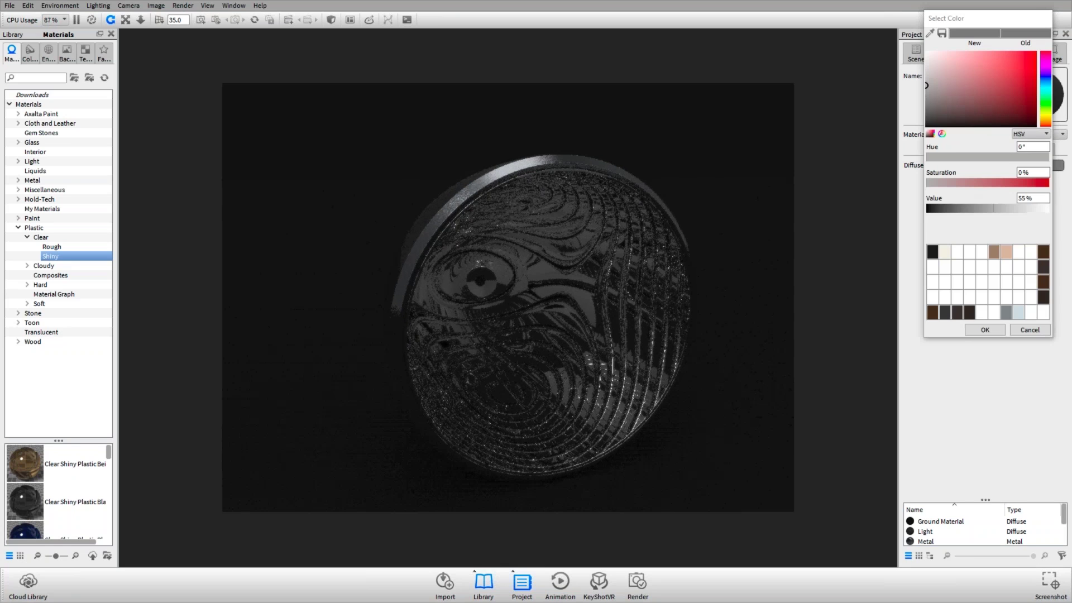
pyautogui.click(1034, 54)
pyautogui.click(985, 330)
pyautogui.scroll(3, 527, 317)
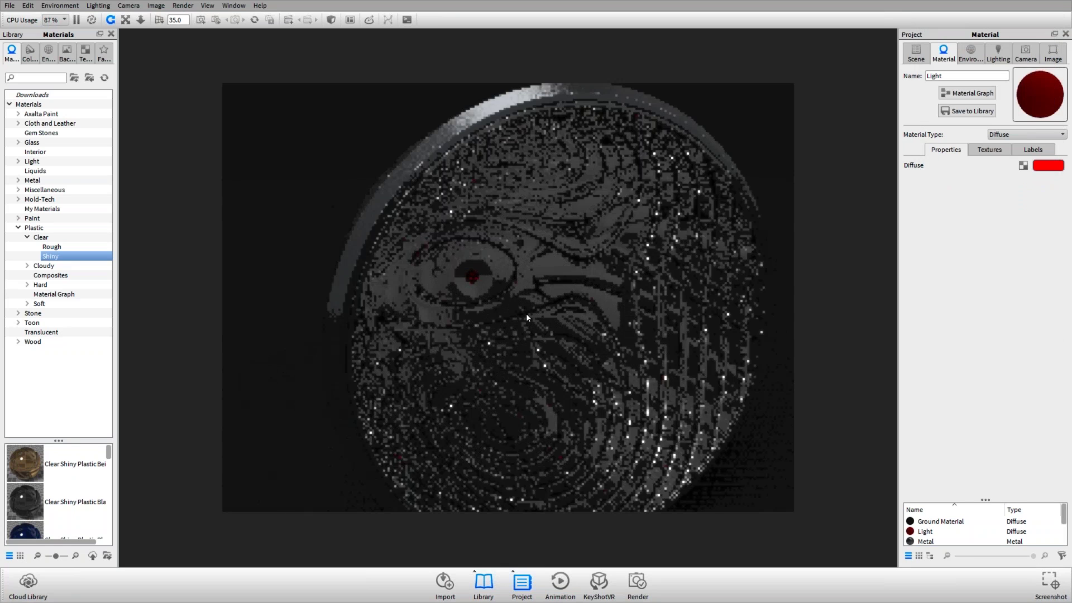
pyautogui.scroll(2, 524, 335)
pyautogui.scroll(2, 501, 274)
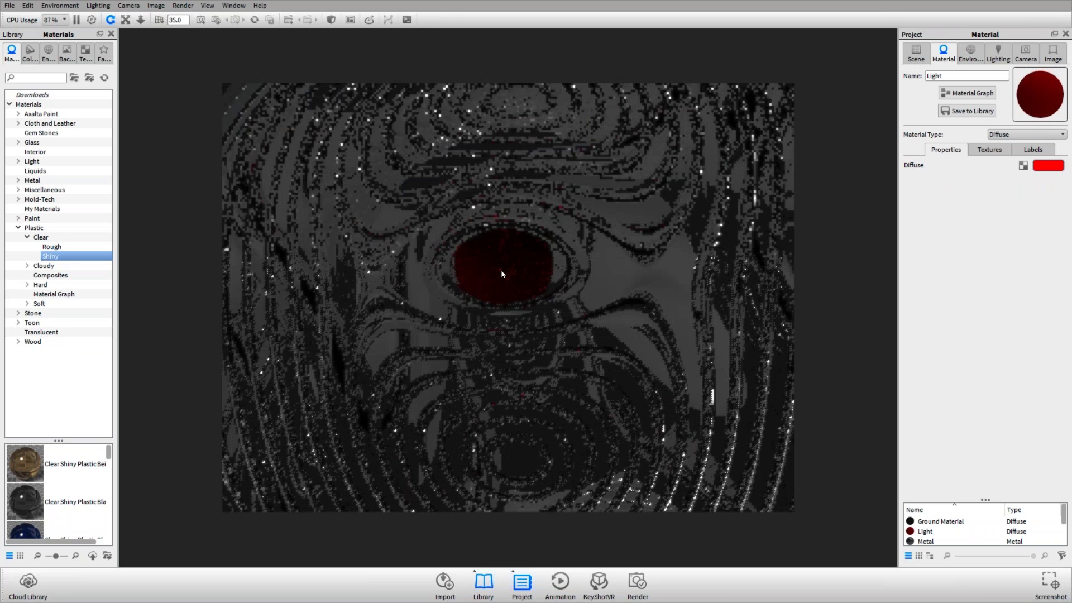
pyautogui.scroll(-2, 501, 270)
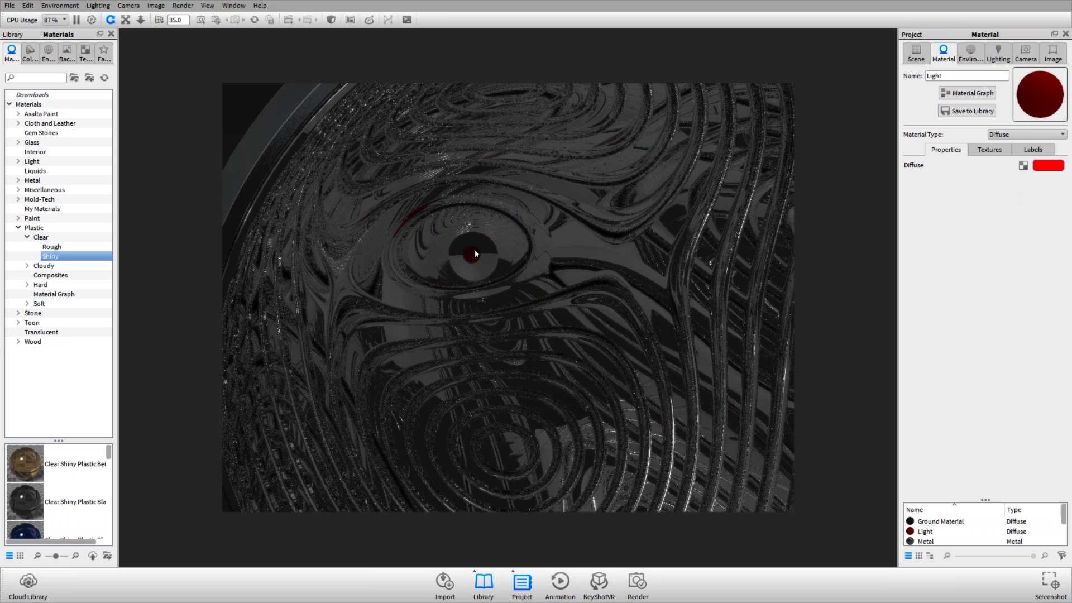
pyautogui.scroll(-5, 626, 266)
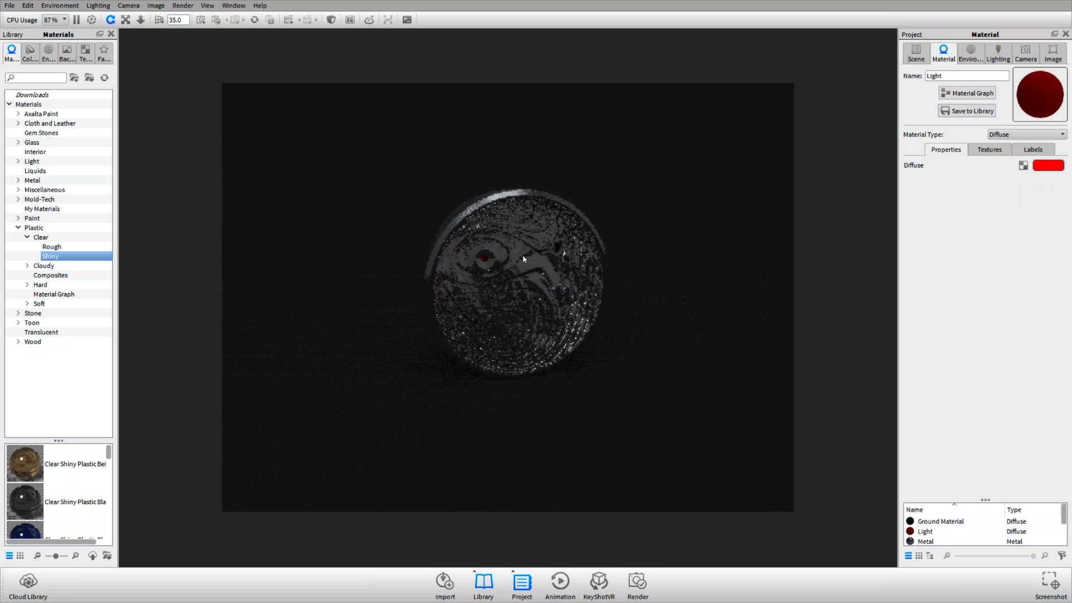
# - Apply the white 6000 Lumen Point Light material from the library to the light part inside the reflector
pyautogui.click(916, 53)
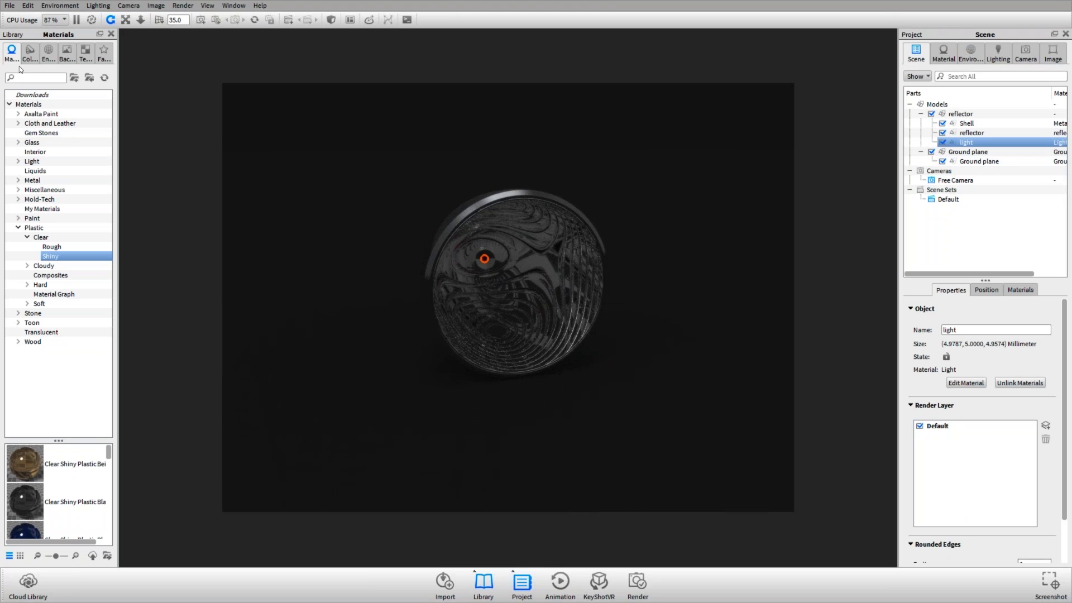
pyautogui.click(19, 228)
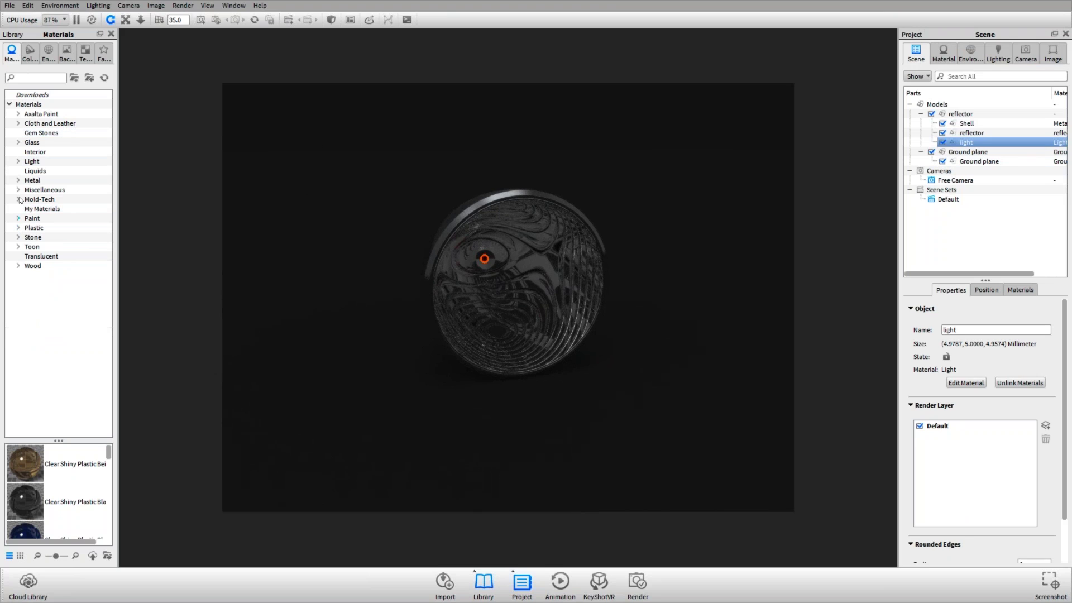
pyautogui.click(19, 161)
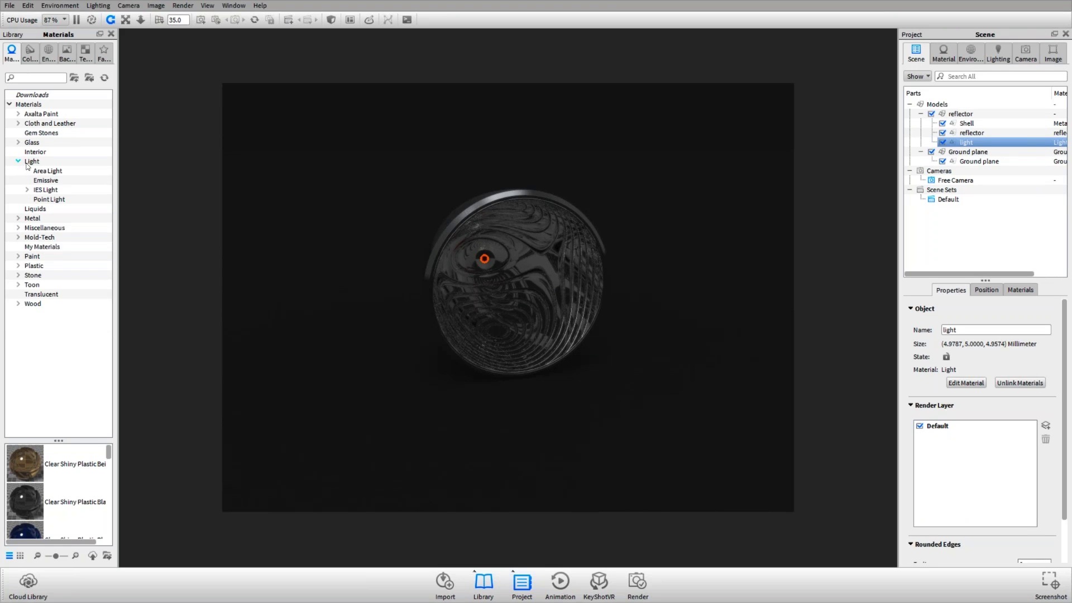
pyautogui.click(70, 173)
pyautogui.click(70, 190)
pyautogui.click(71, 199)
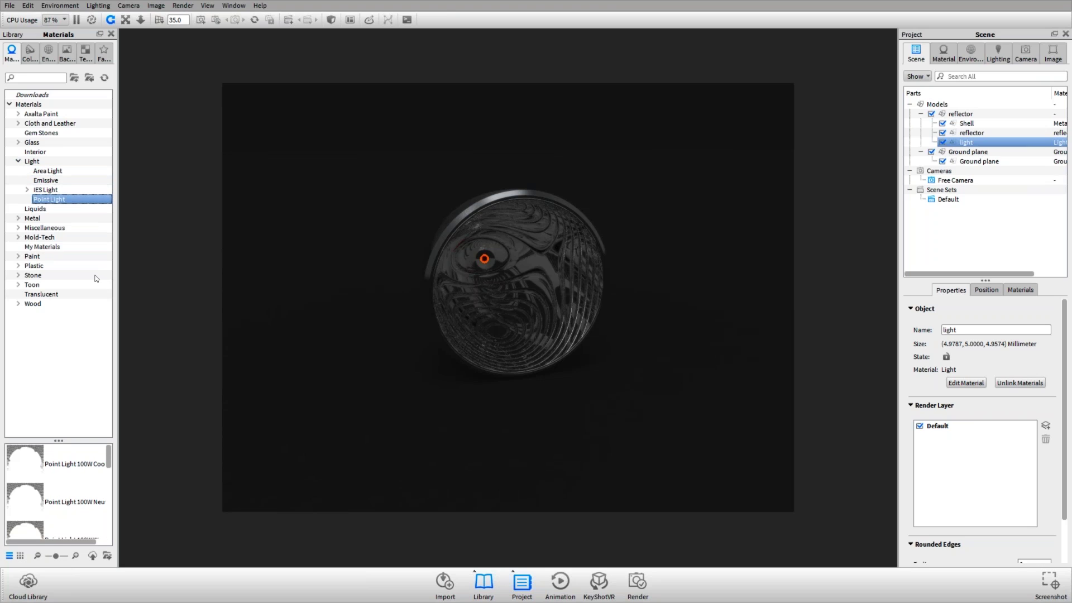
pyautogui.click(69, 179)
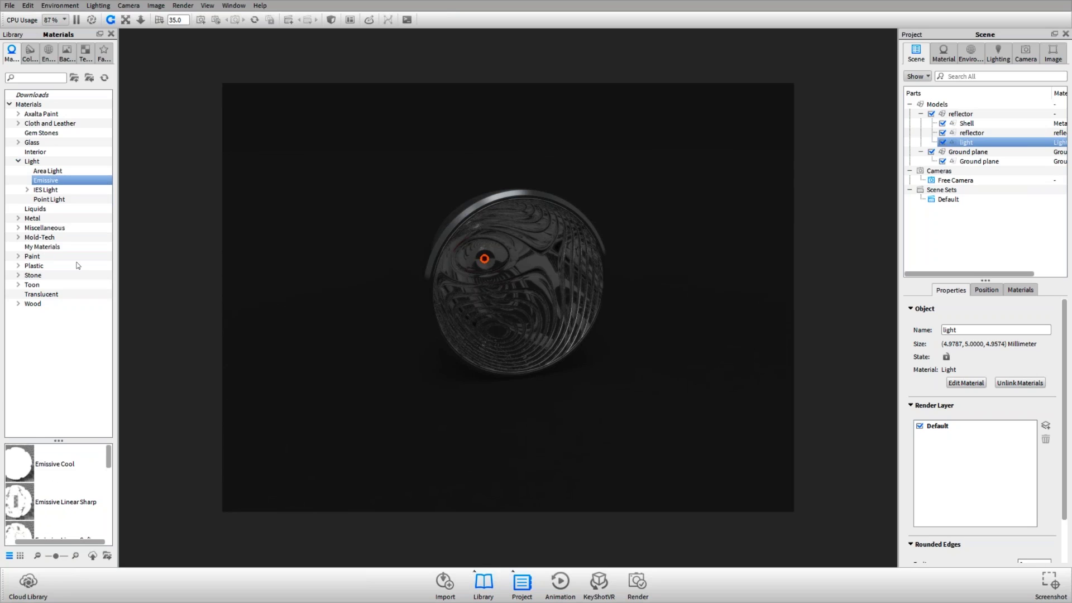
pyautogui.click(61, 200)
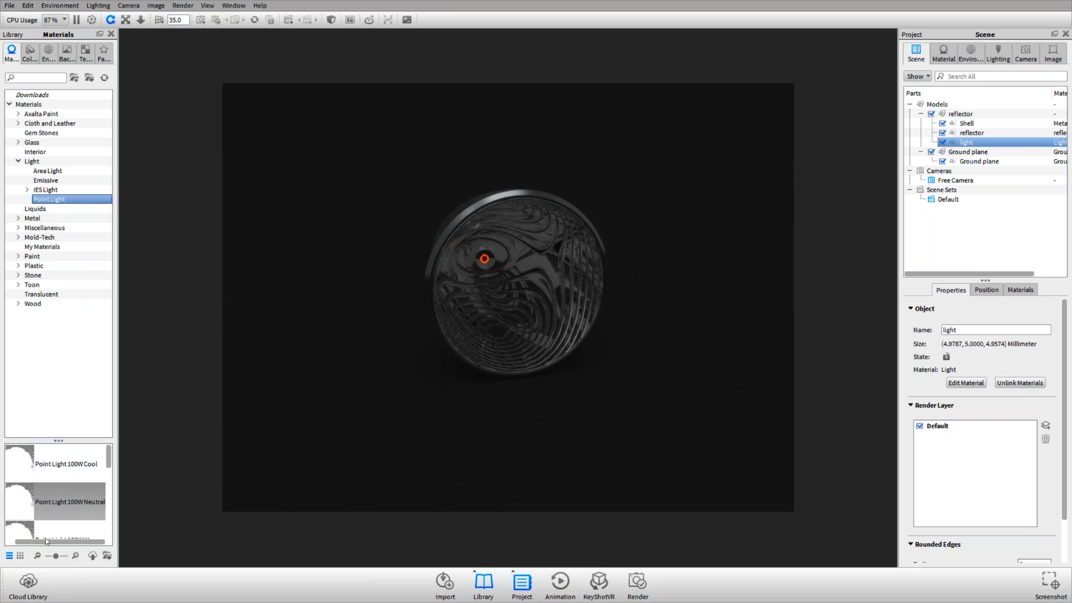
pyautogui.scroll(-5, 24, 496)
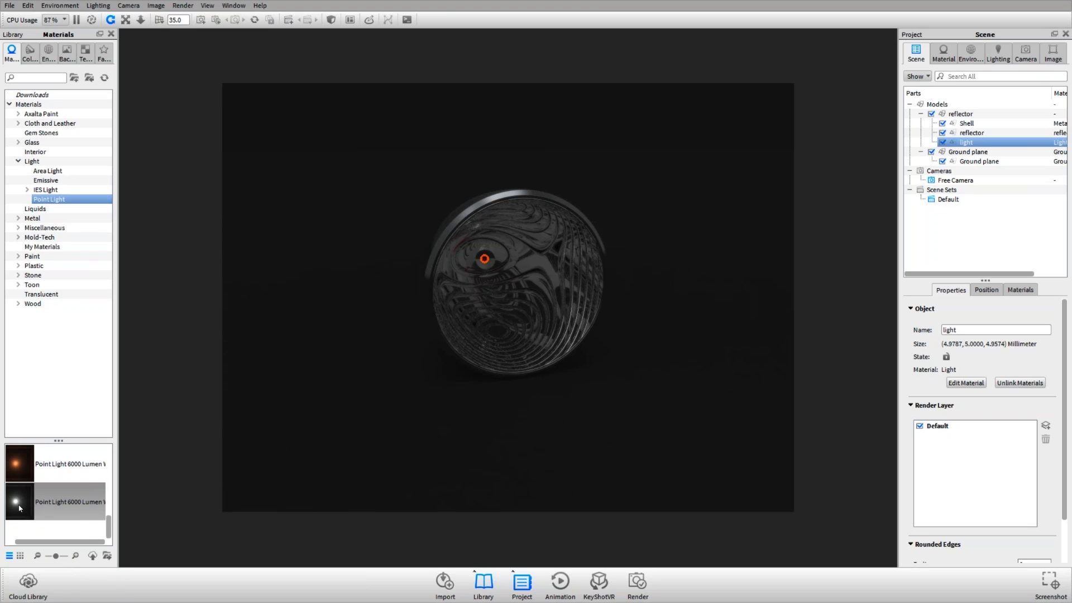
pyautogui.moveTo(20, 508); pyautogui.dragTo(485, 261)
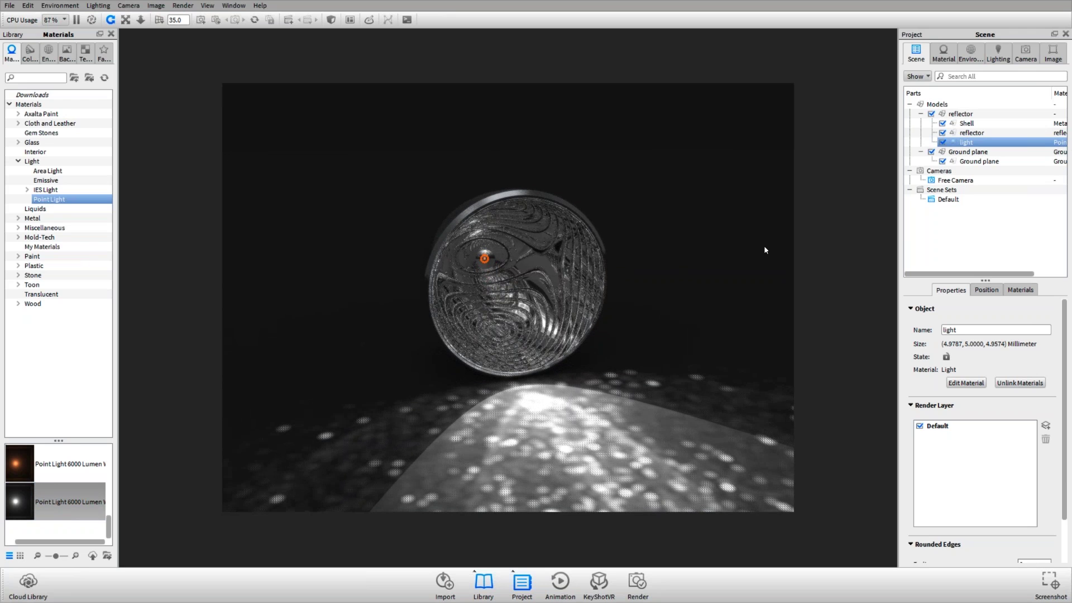
pyautogui.click(690, 245)
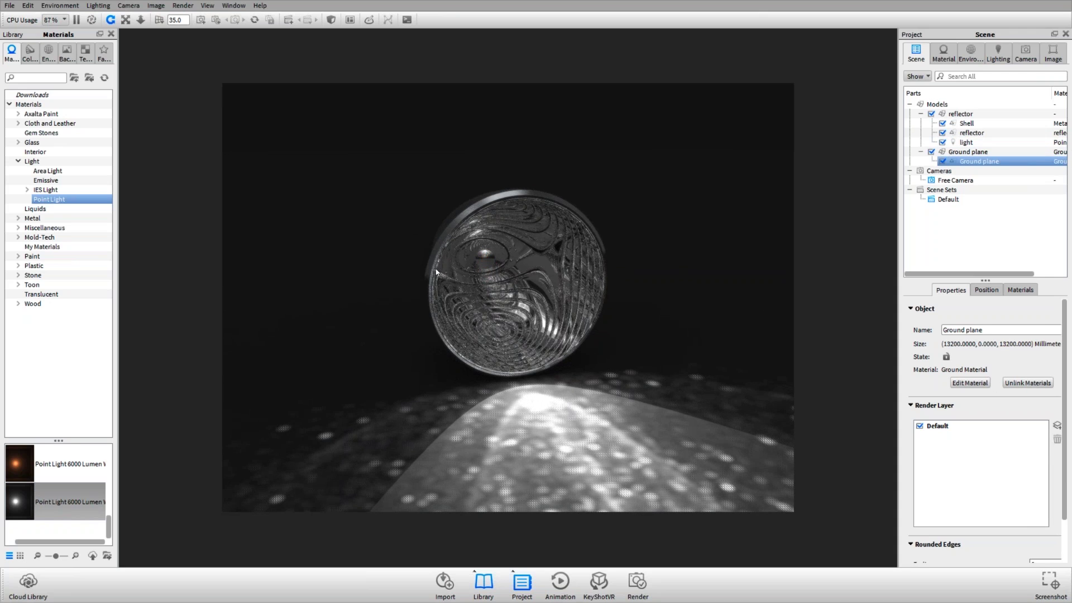
pyautogui.scroll(2, 438, 266)
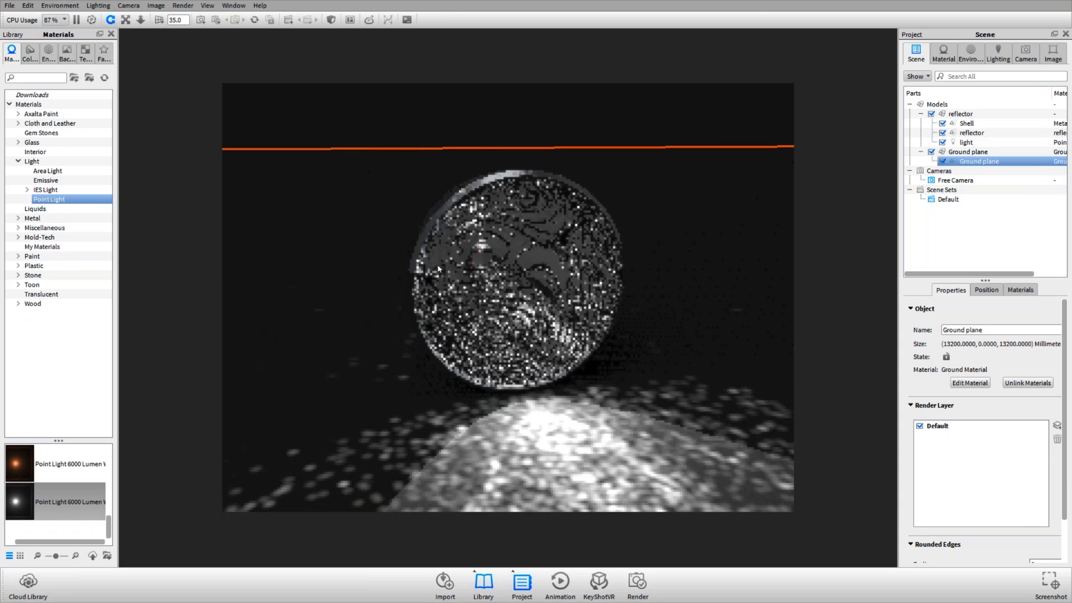
pyautogui.scroll(3, 438, 269)
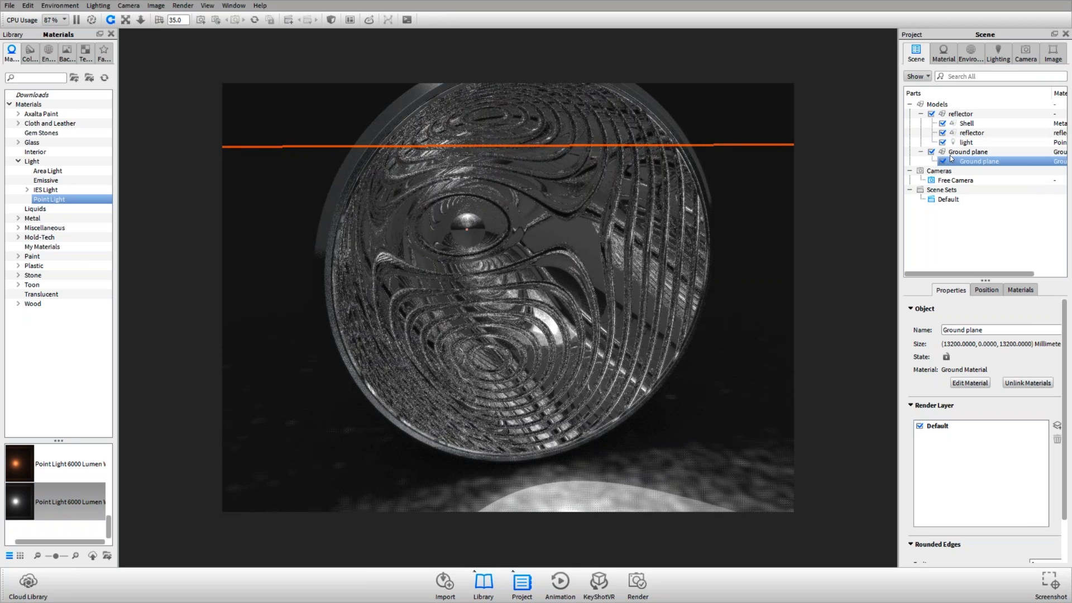
# - Open the material of the light part inside the reflector and examine the caustics on the ground from farther back
pyautogui.click(965, 143)
pyautogui.click(962, 384)
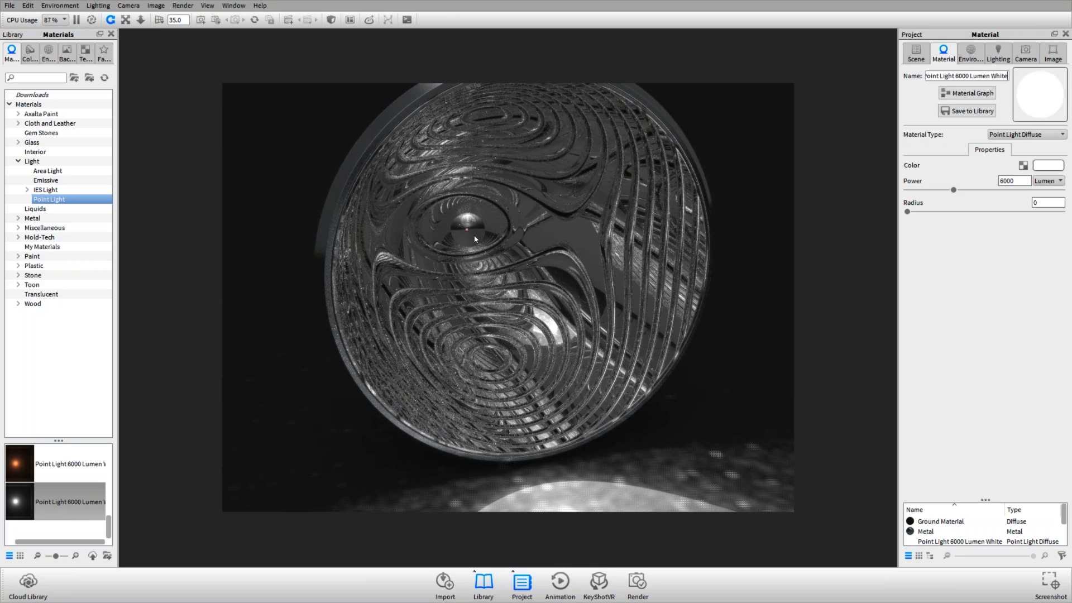
pyautogui.scroll(-10, 474, 239)
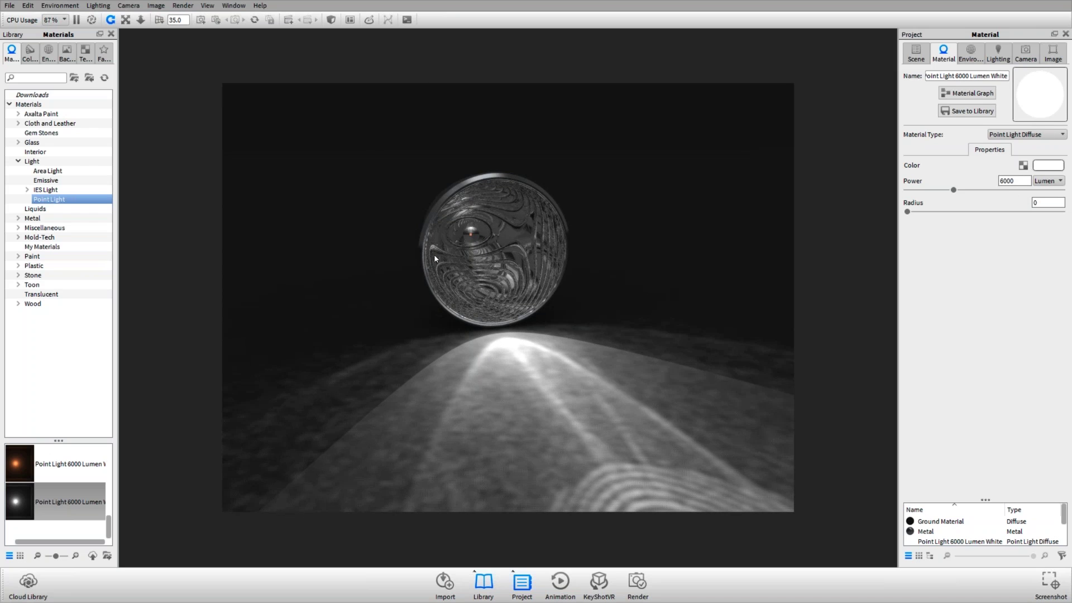
pyautogui.moveTo(459, 264); pyautogui.dragTo(438, 277)
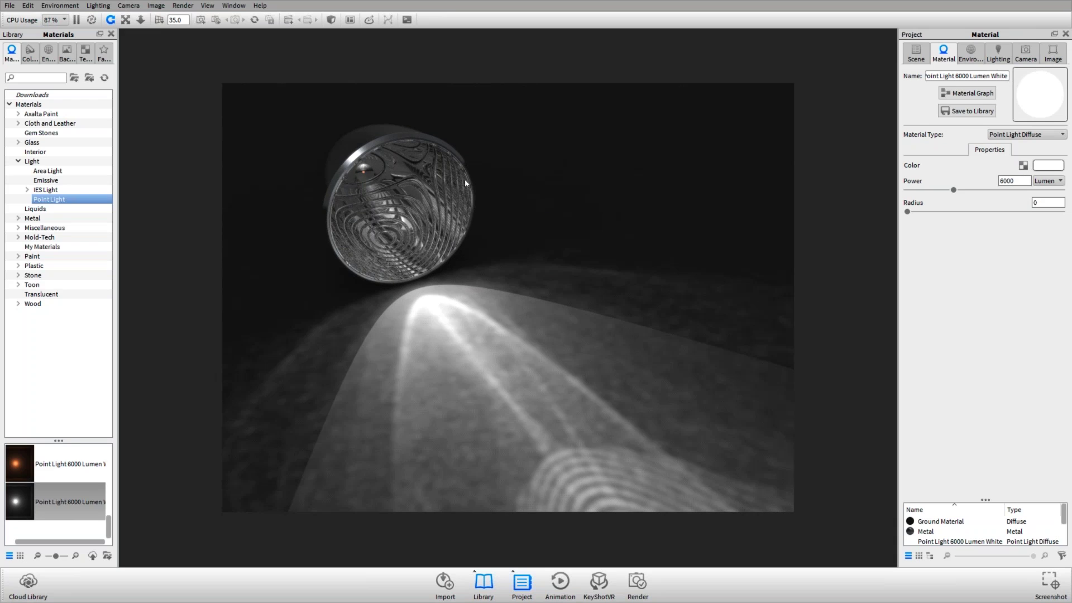
# - Add a sphere to the scene from the built-in geometry
pyautogui.click(916, 53)
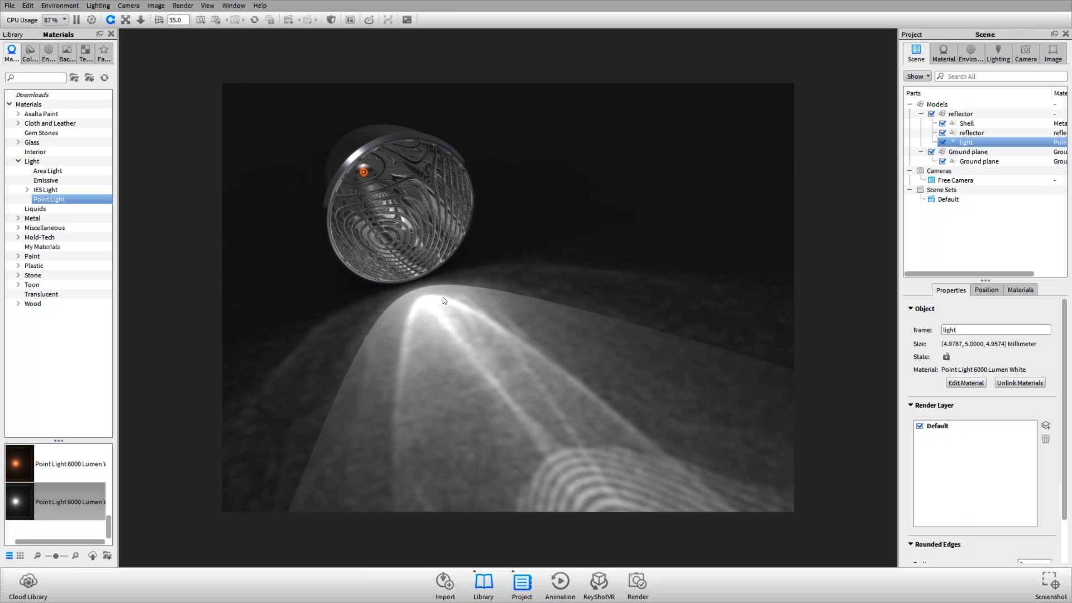
pyautogui.click(28, 6)
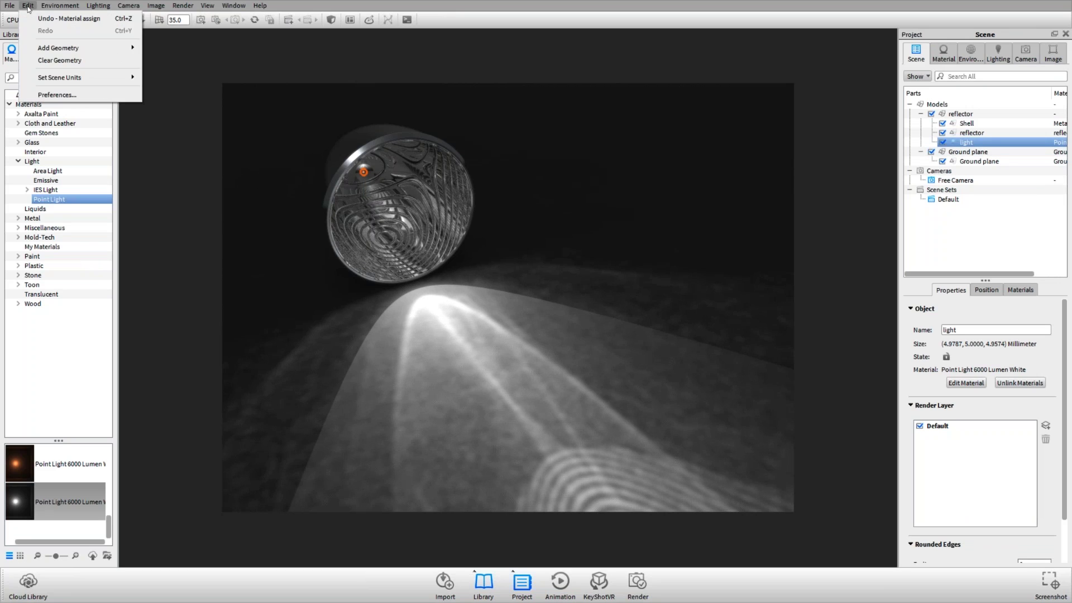
pyautogui.moveTo(114, 48)
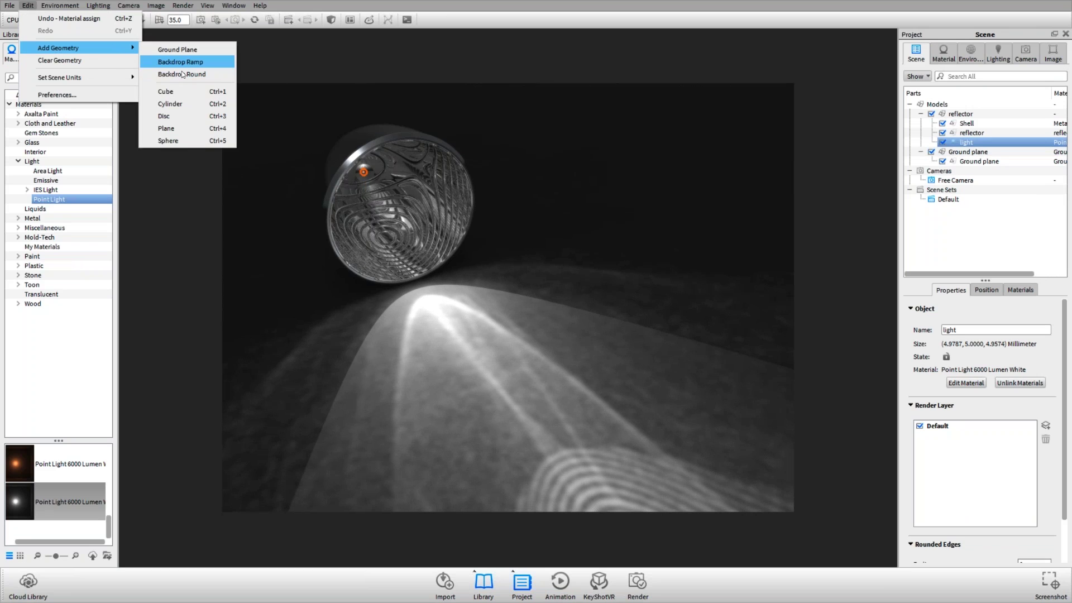
pyautogui.click(192, 143)
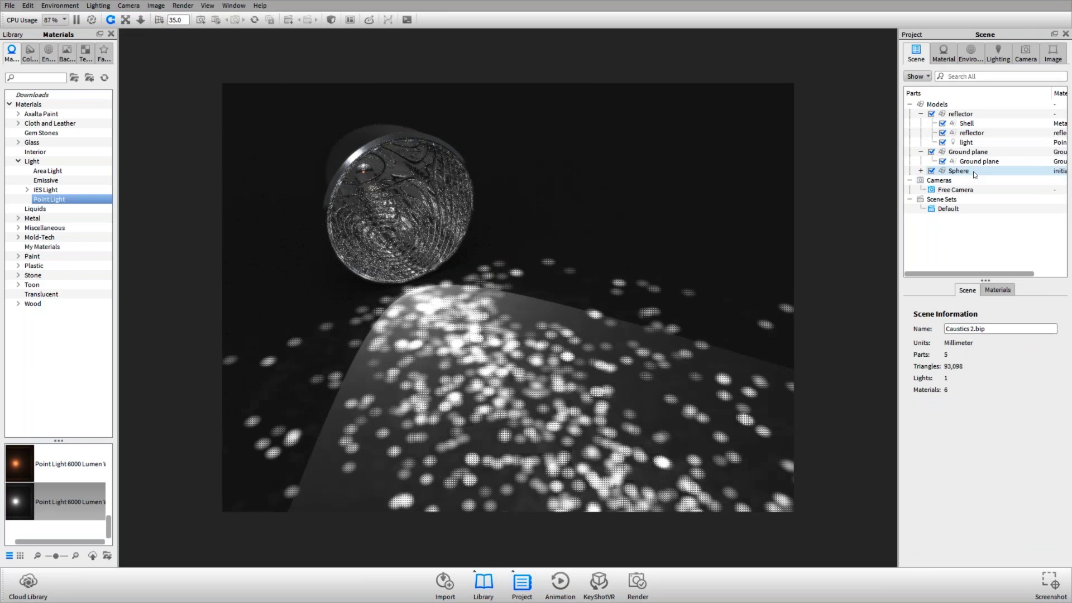
# - Set the sphere's overall scale to 10 and snap it to the ground
pyautogui.click(973, 172)
pyautogui.click(987, 289)
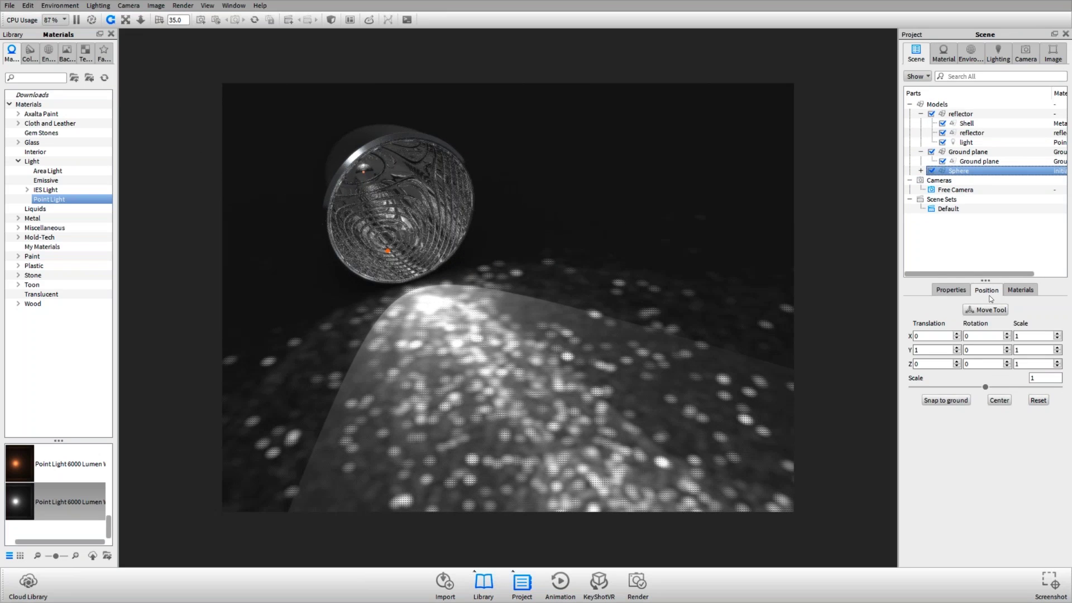
pyautogui.click(1045, 378)
pyautogui.write('0')
pyautogui.press('Return')
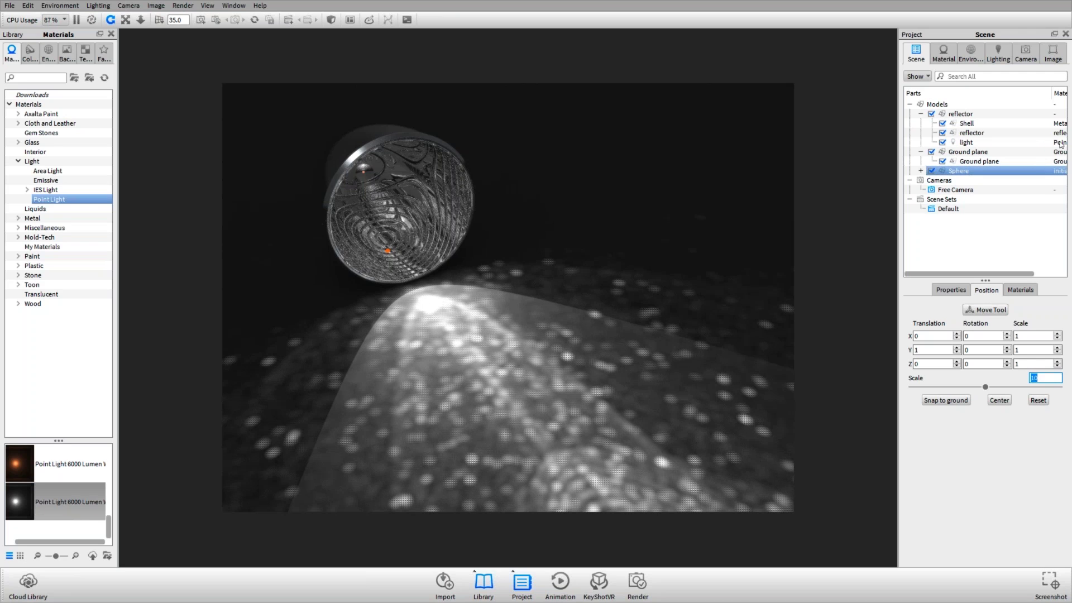
pyautogui.click(966, 400)
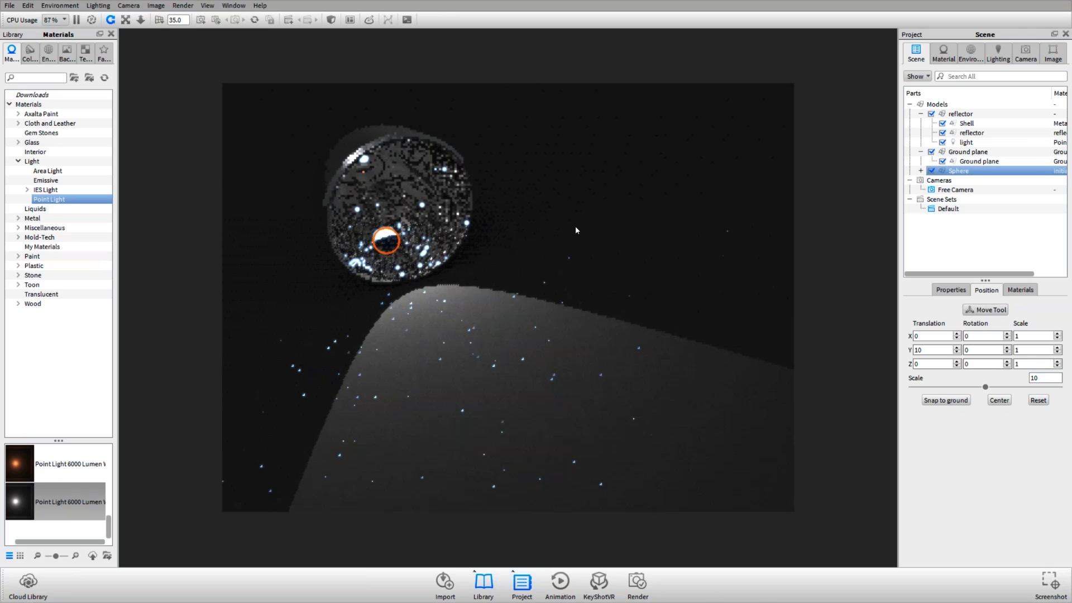
# - Move the sphere out in front of the reflector and above the ground, to about X -134 and Y 43
pyautogui.hotkey('ctrl', 'd')
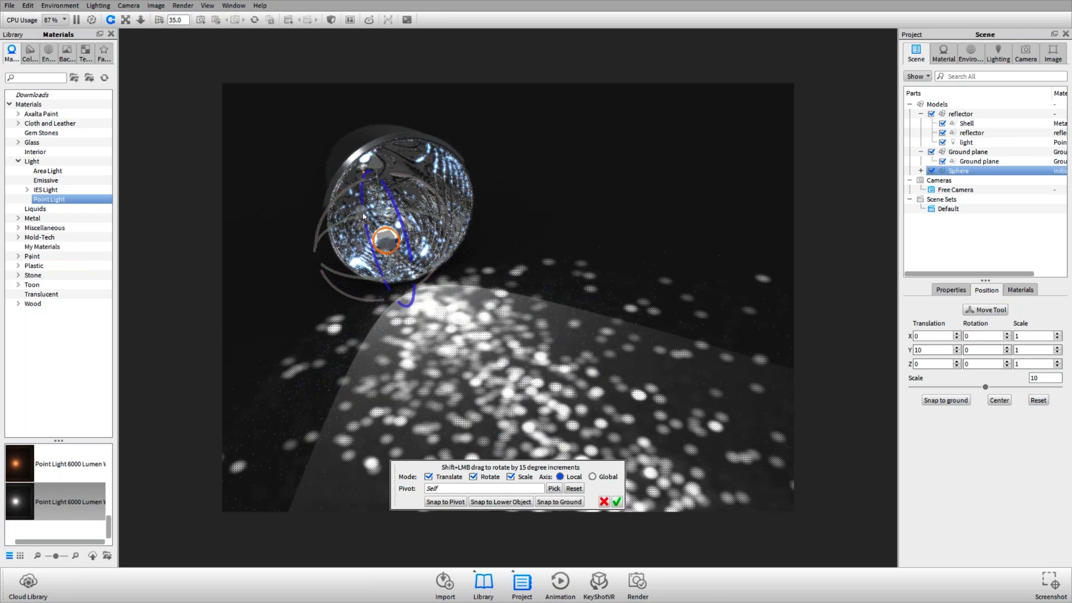
pyautogui.moveTo(363, 217); pyautogui.dragTo(461, 313)
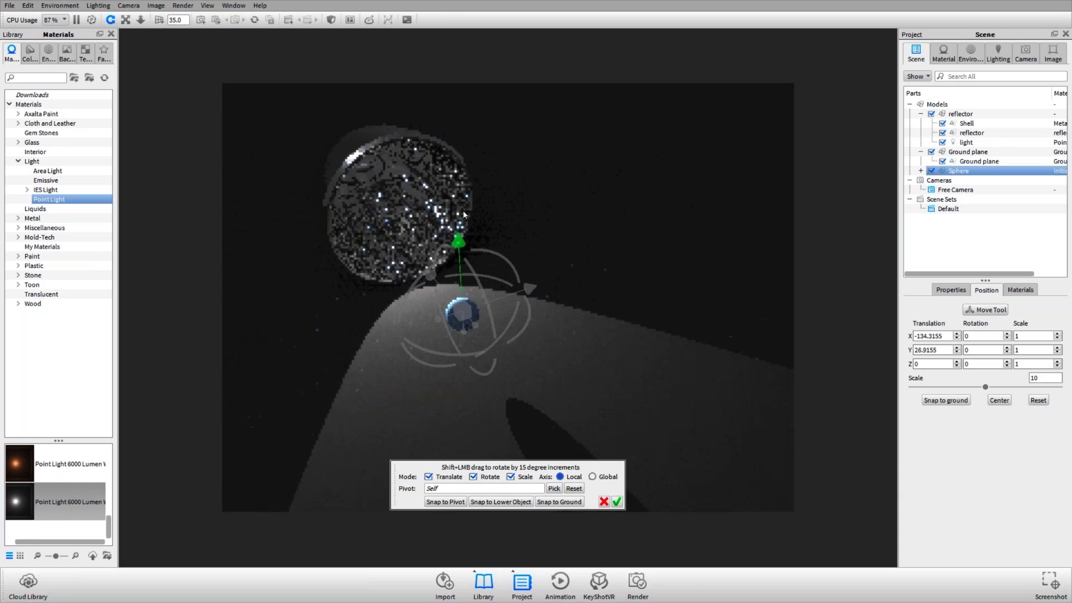
pyautogui.moveTo(463, 214); pyautogui.dragTo(462, 215)
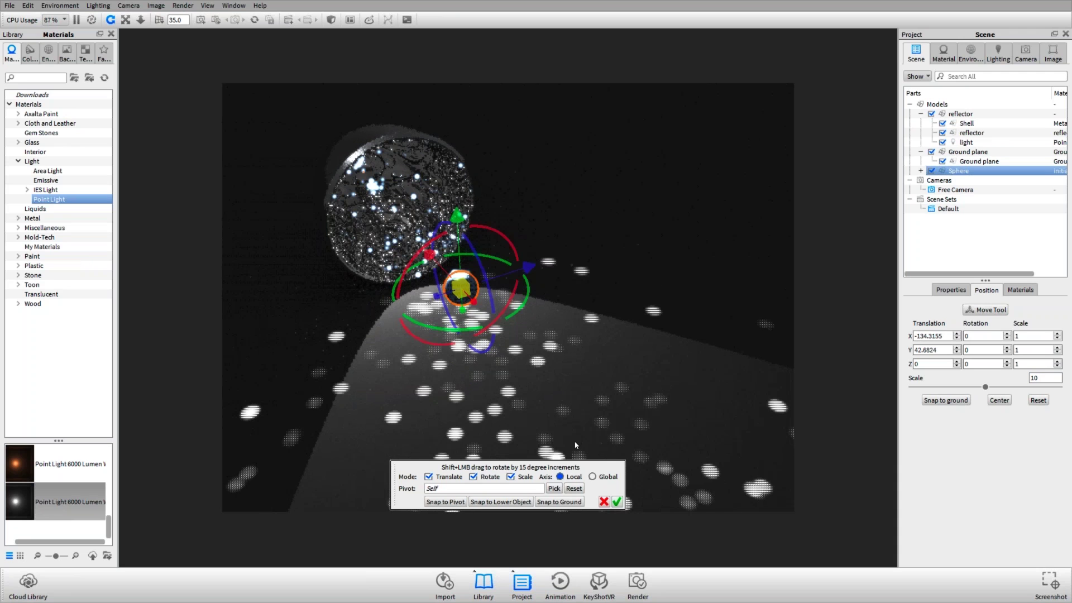
pyautogui.click(617, 502)
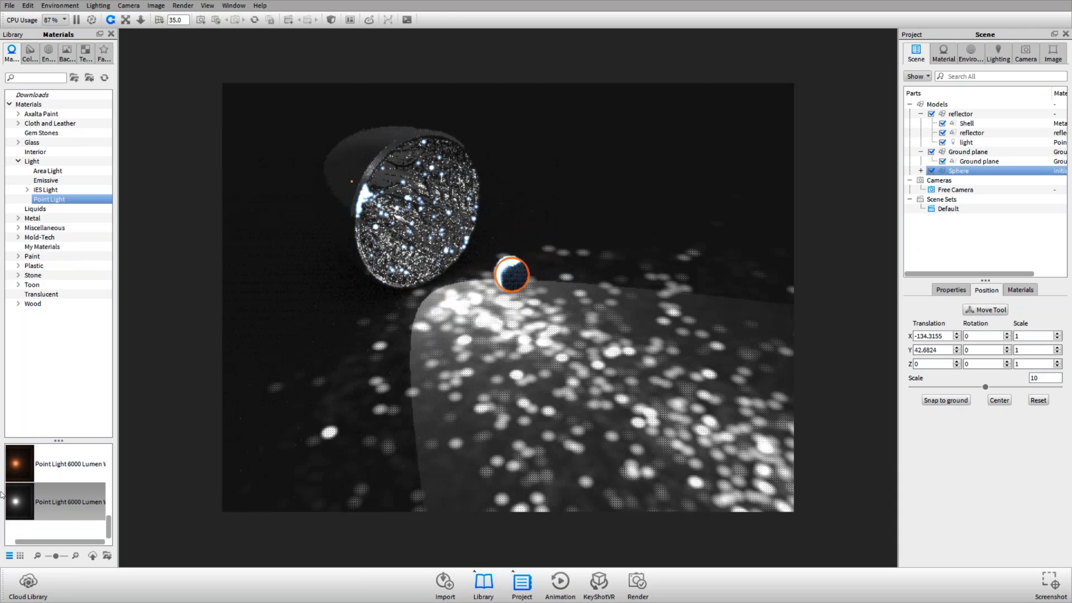
# - Apply the Point Light 6000 Lumen Warm library material to the sphere and view its lighting from several angles
pyautogui.moveTo(19, 464); pyautogui.dragTo(964, 173)
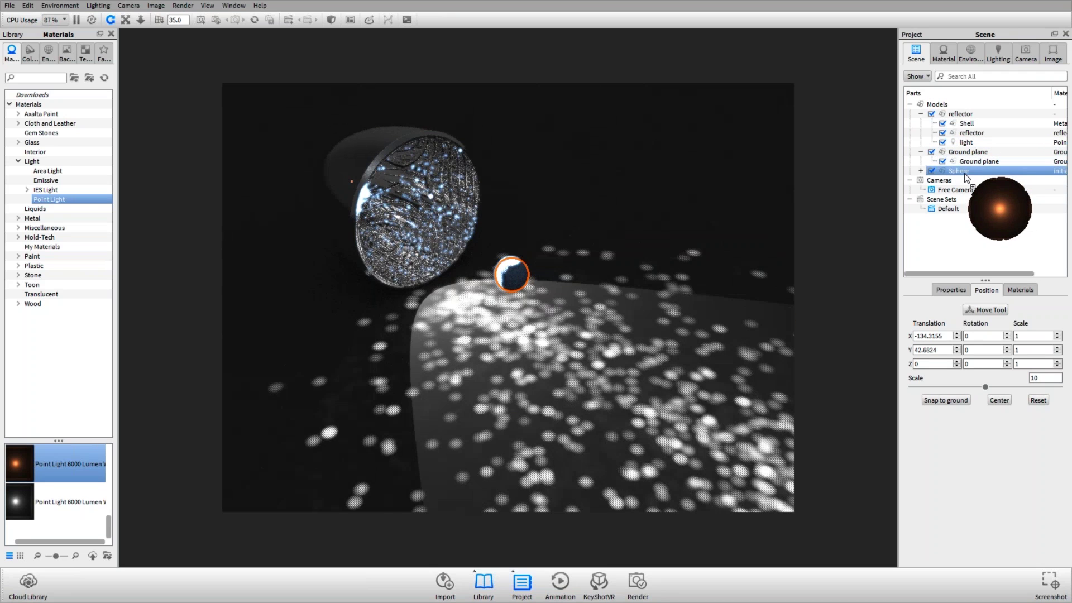
pyautogui.moveTo(519, 357); pyautogui.dragTo(468, 289)
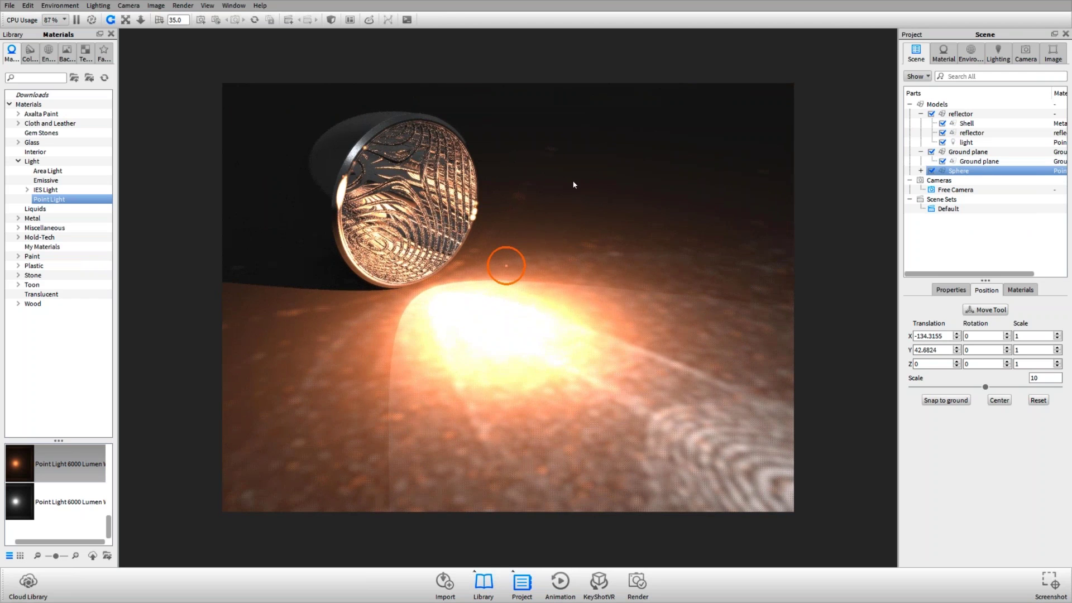
pyautogui.moveTo(574, 182); pyautogui.dragTo(534, 357)
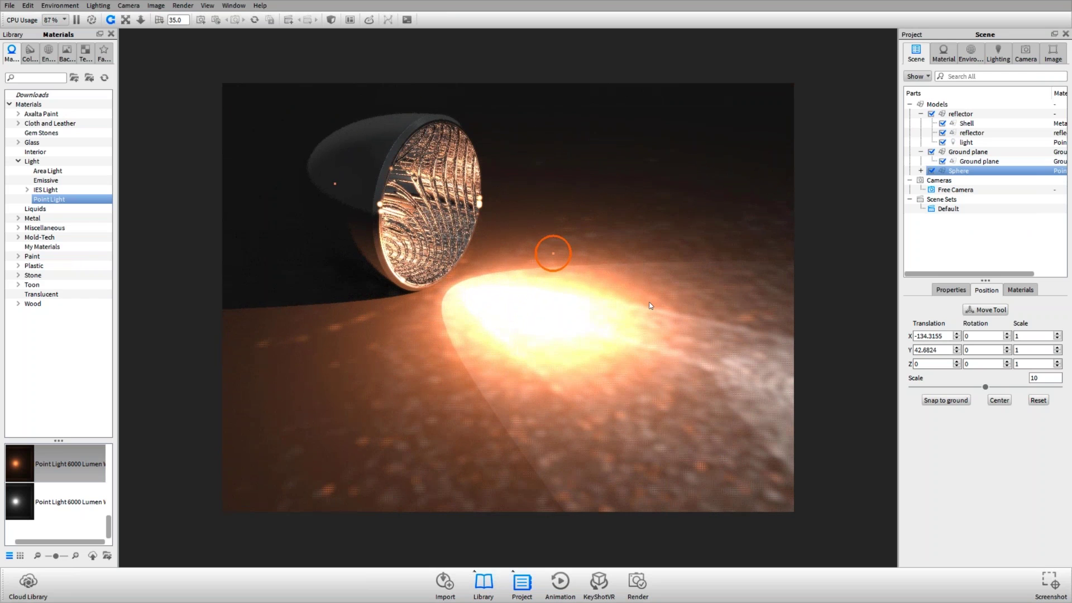
pyautogui.moveTo(615, 299); pyautogui.dragTo(548, 281)
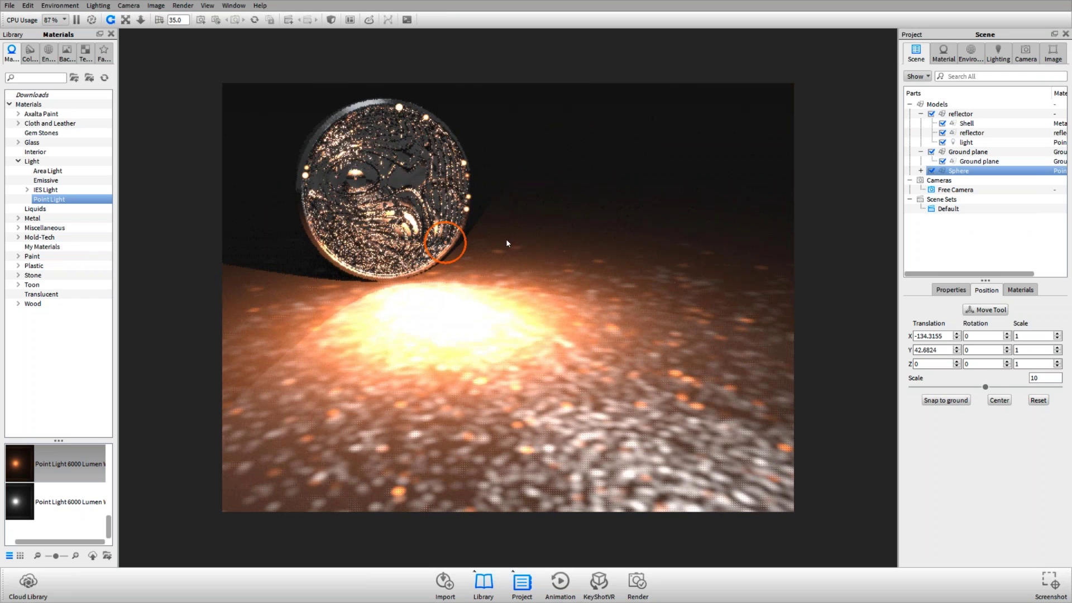
# - Reduce the power of the sphere's warm point light to 2820 lumen
pyautogui.click(943, 290)
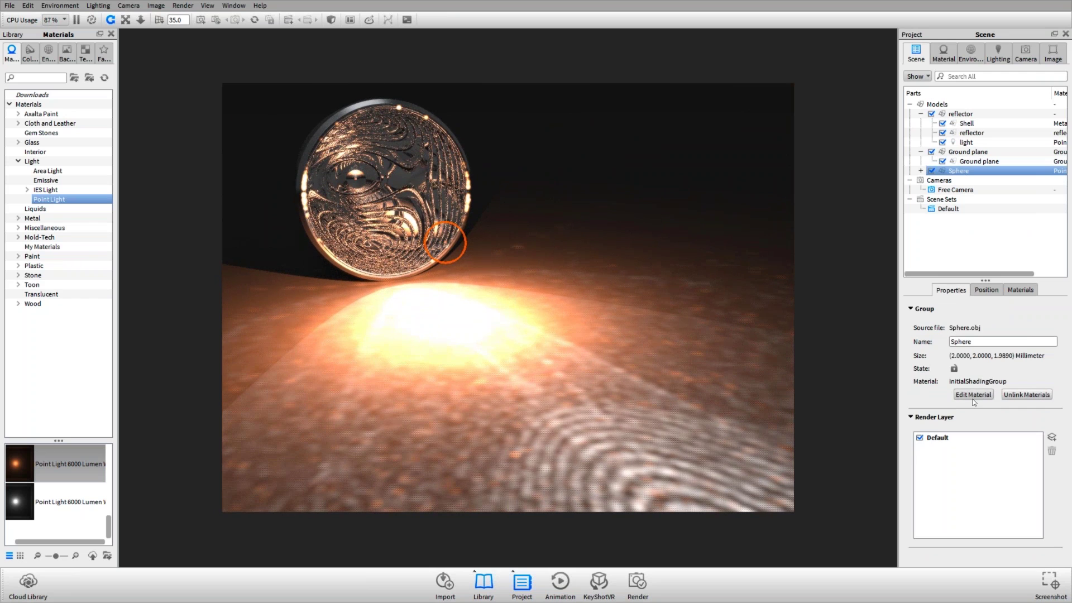
pyautogui.click(975, 387)
pyautogui.moveTo(954, 190); pyautogui.dragTo(929, 190)
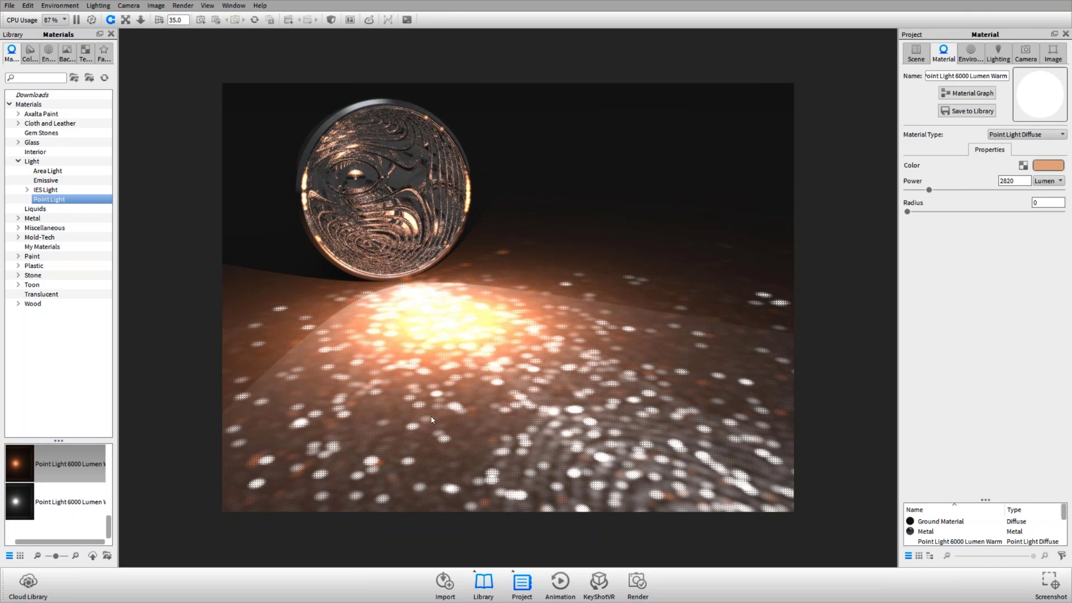
pyautogui.scroll(-5, 429, 425)
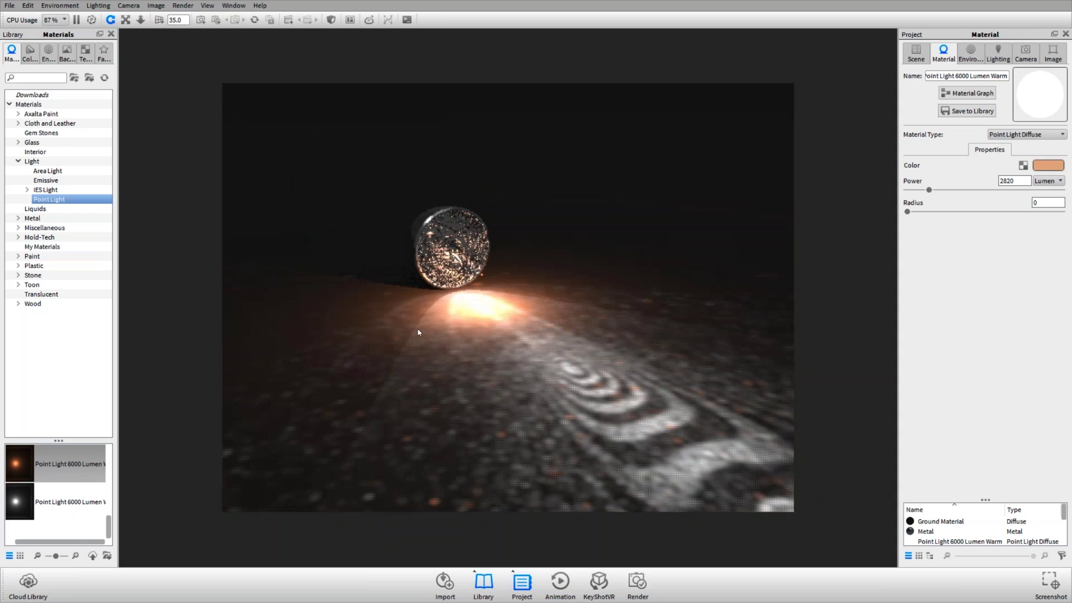
pyautogui.scroll(3, 579, 387)
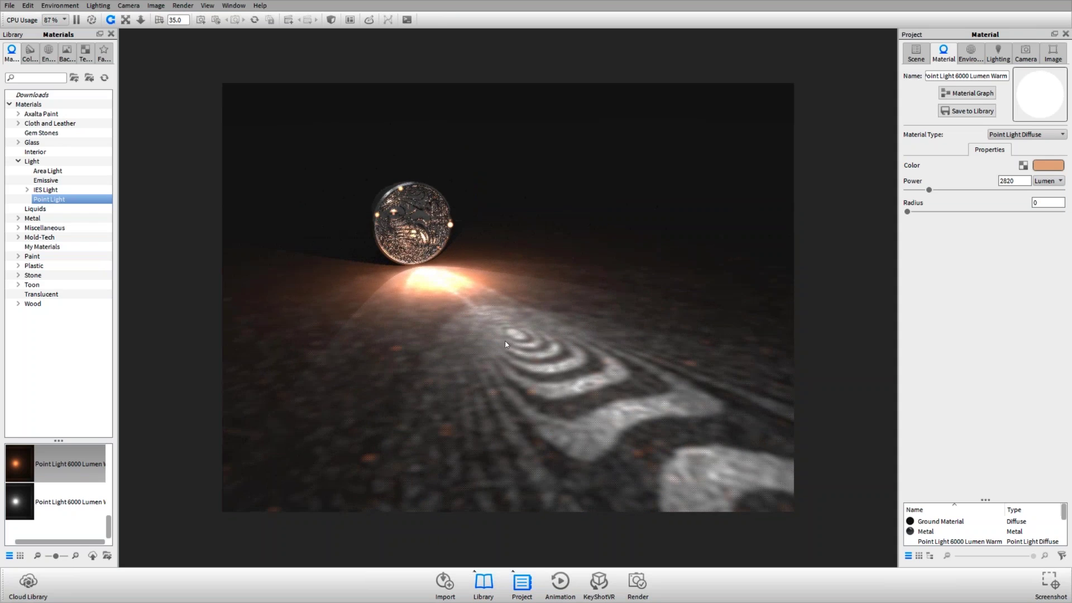
pyautogui.scroll(3, 554, 376)
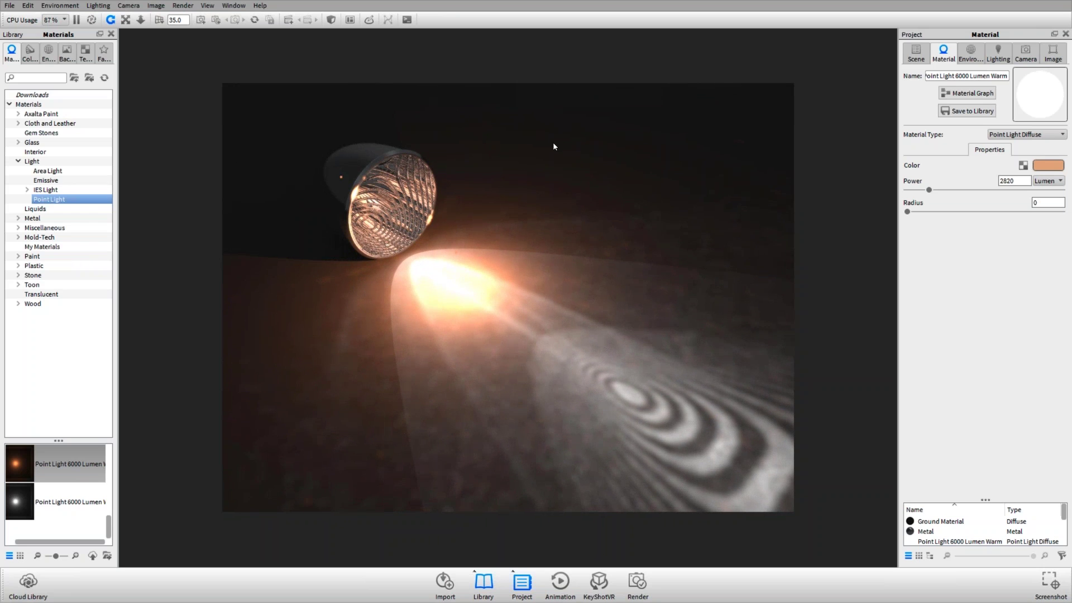
# - Show the IES Light materials in a widened library with the largest thumbnails and look through the presets
pyautogui.click(916, 53)
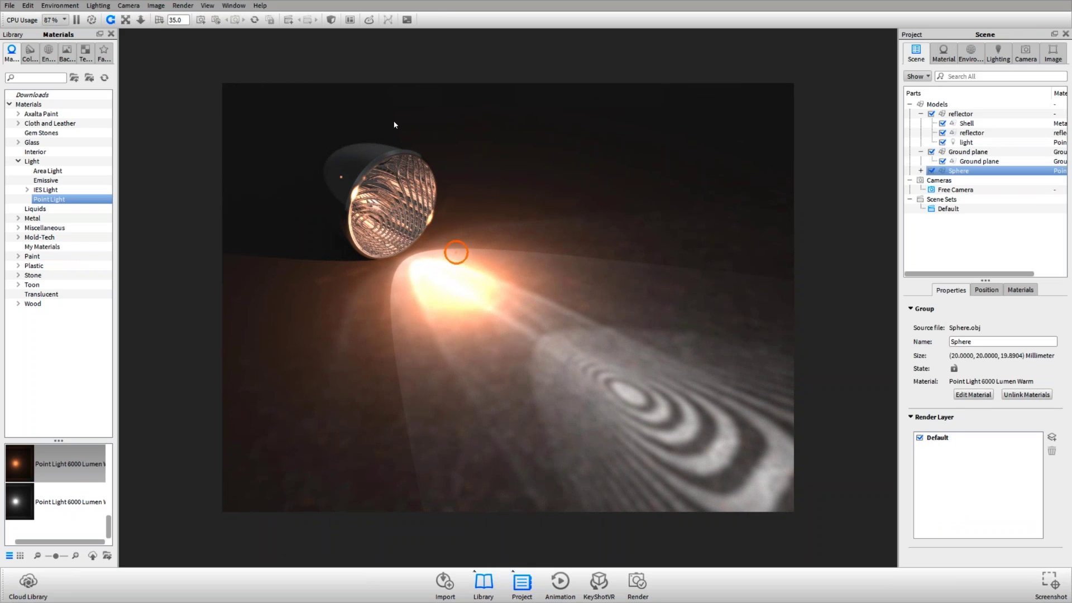
pyautogui.click(56, 190)
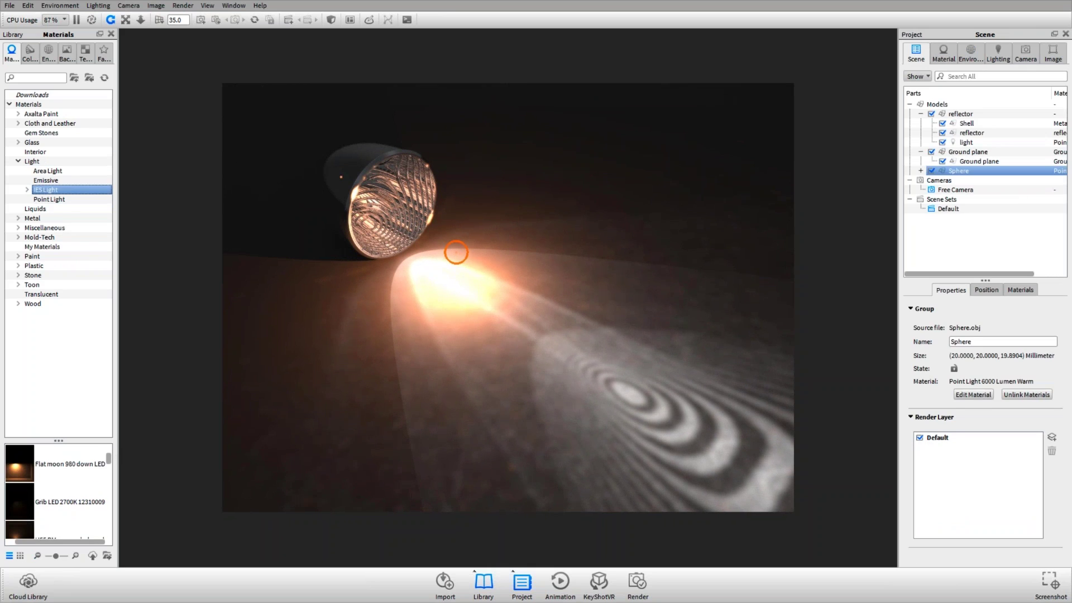
pyautogui.moveTo(125, 402); pyautogui.dragTo(185, 377)
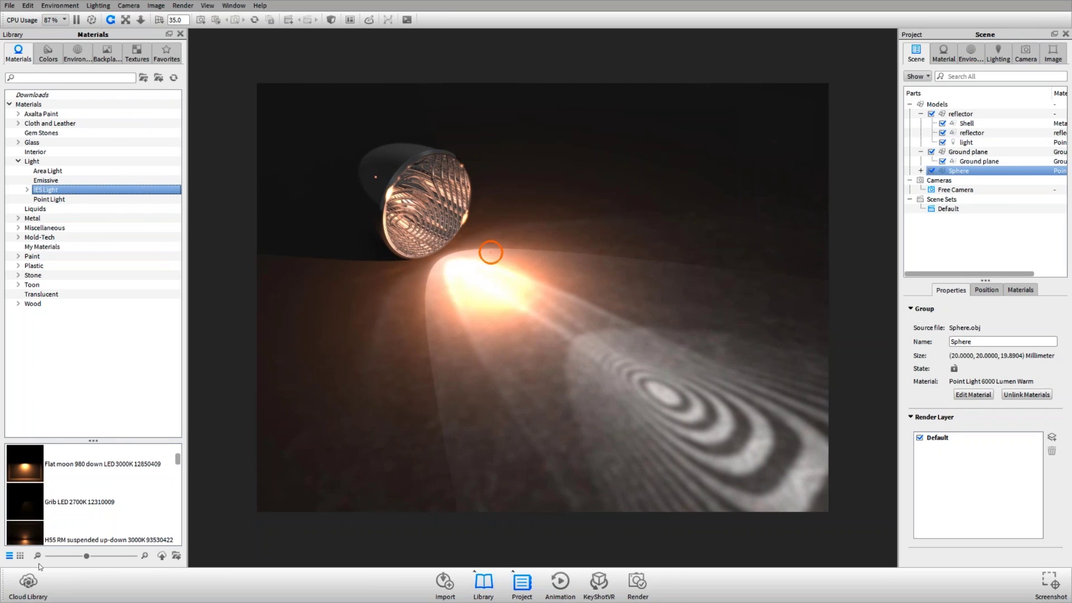
pyautogui.moveTo(87, 556); pyautogui.dragTo(133, 556)
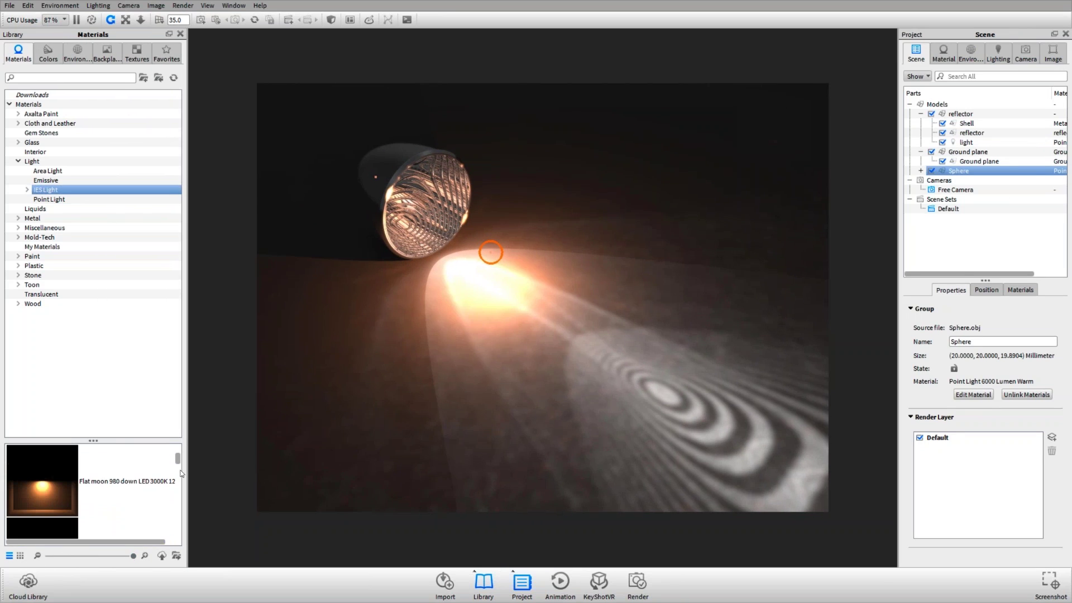
pyautogui.moveTo(178, 459); pyautogui.dragTo(182, 521)
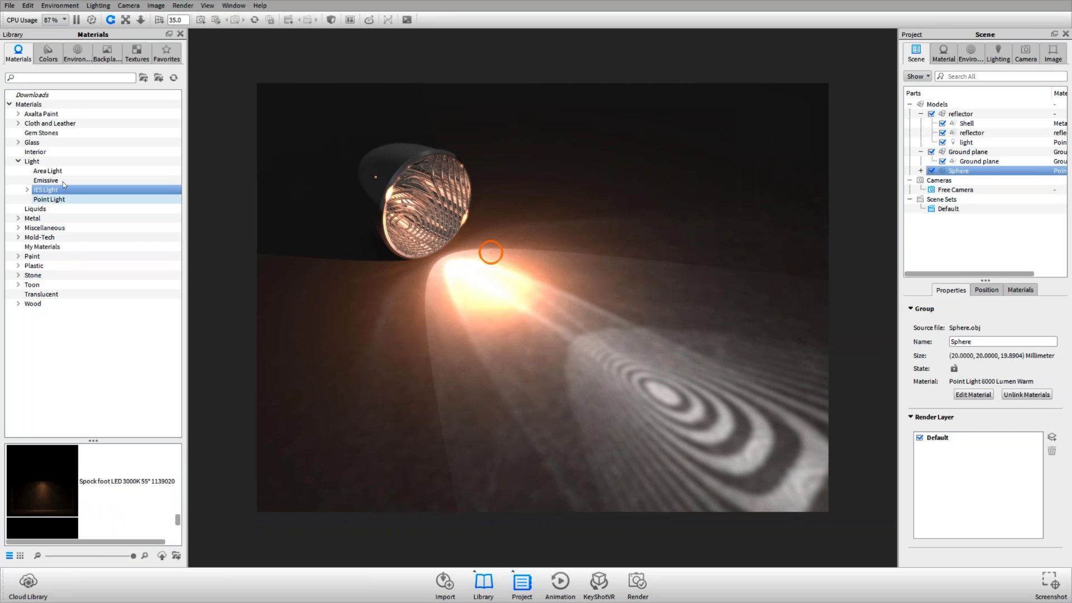
# - Look through the Point Light presets in the material library
pyautogui.click(62, 208)
pyautogui.click(49, 199)
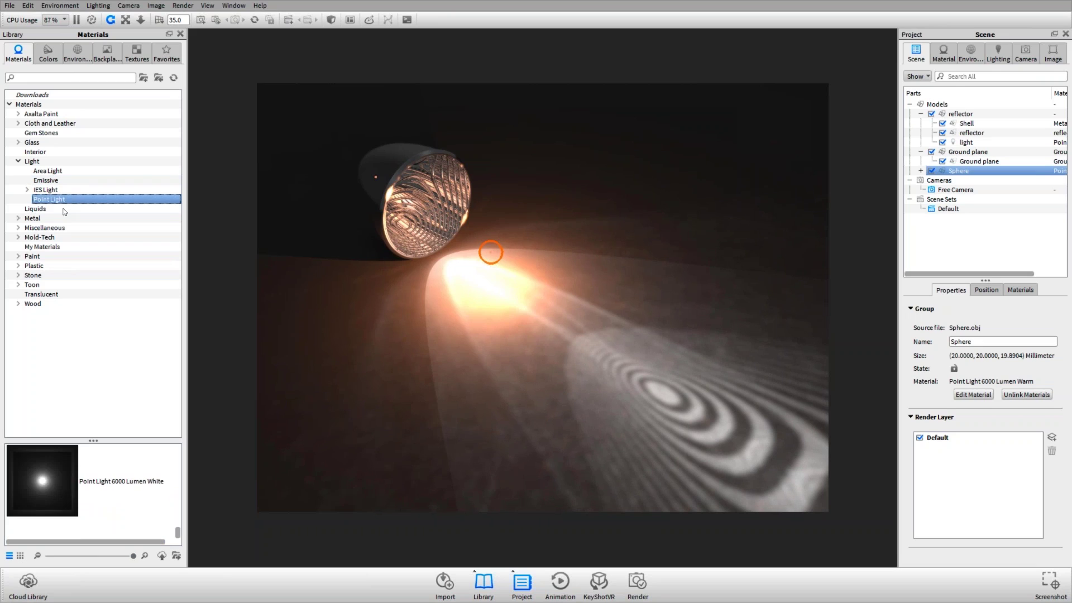
pyautogui.scroll(-3, 48, 510)
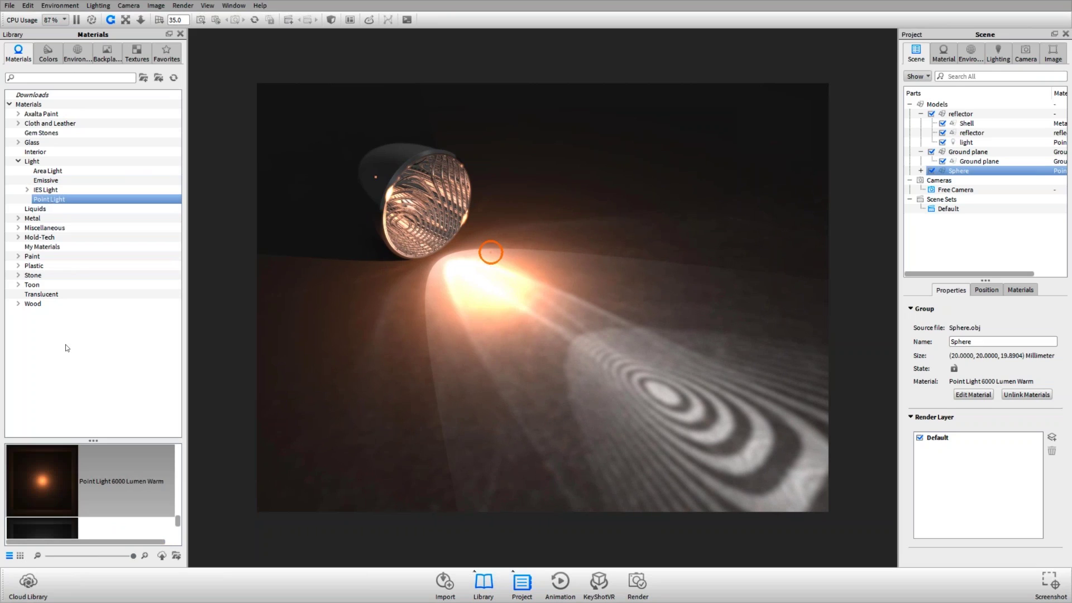
pyautogui.click(122, 480)
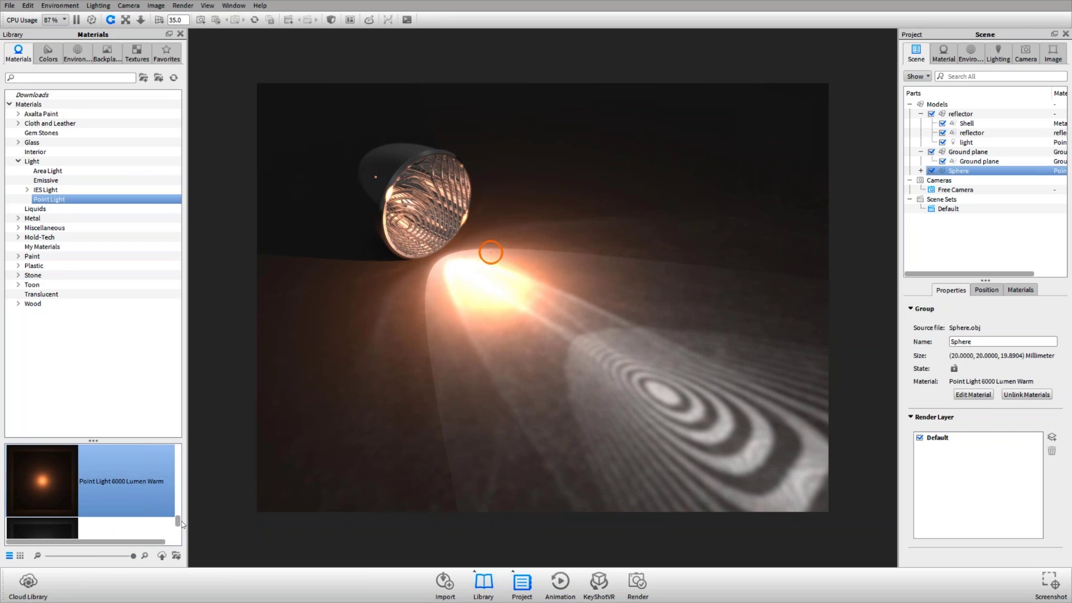
pyautogui.scroll(-1, 182, 520)
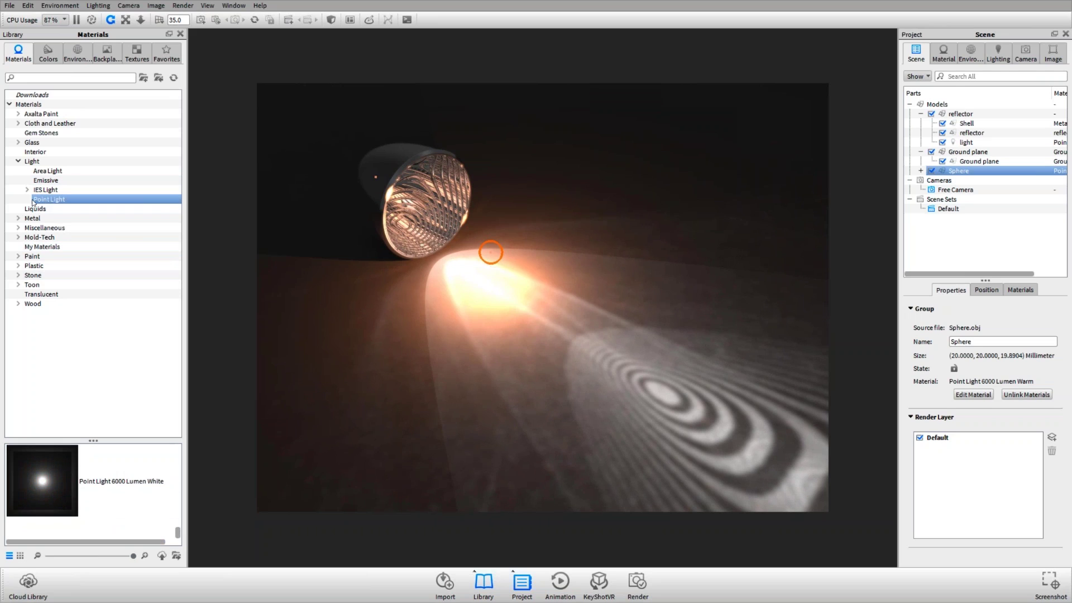
# - Apply the IES light material Single square LED 3000K 15° 11401109 to the sphere
pyautogui.click(45, 190)
pyautogui.moveTo(179, 468); pyautogui.dragTo(182, 499)
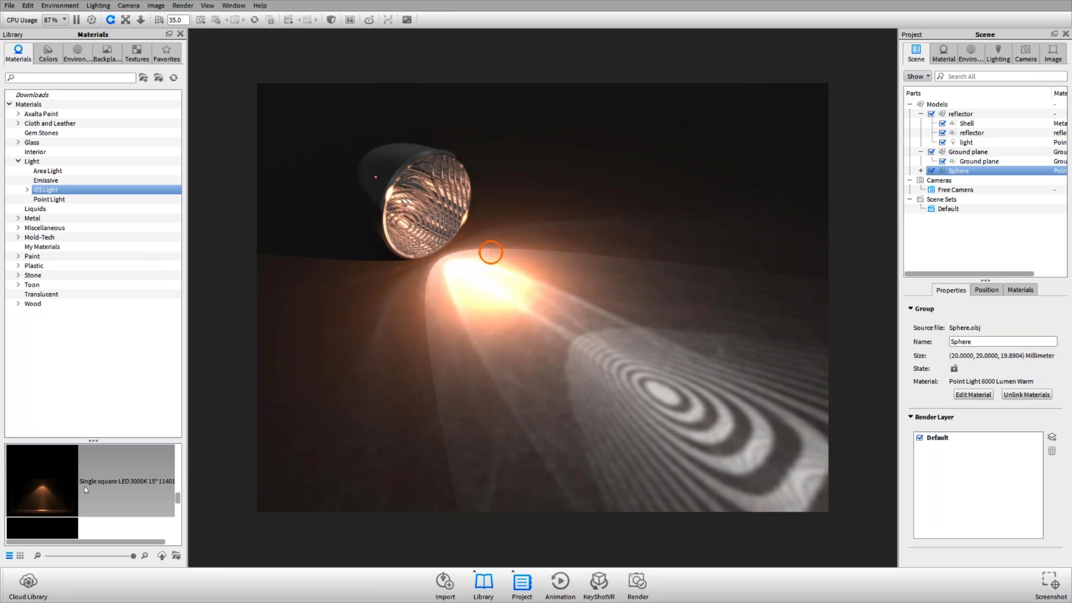
pyautogui.moveTo(78, 487)
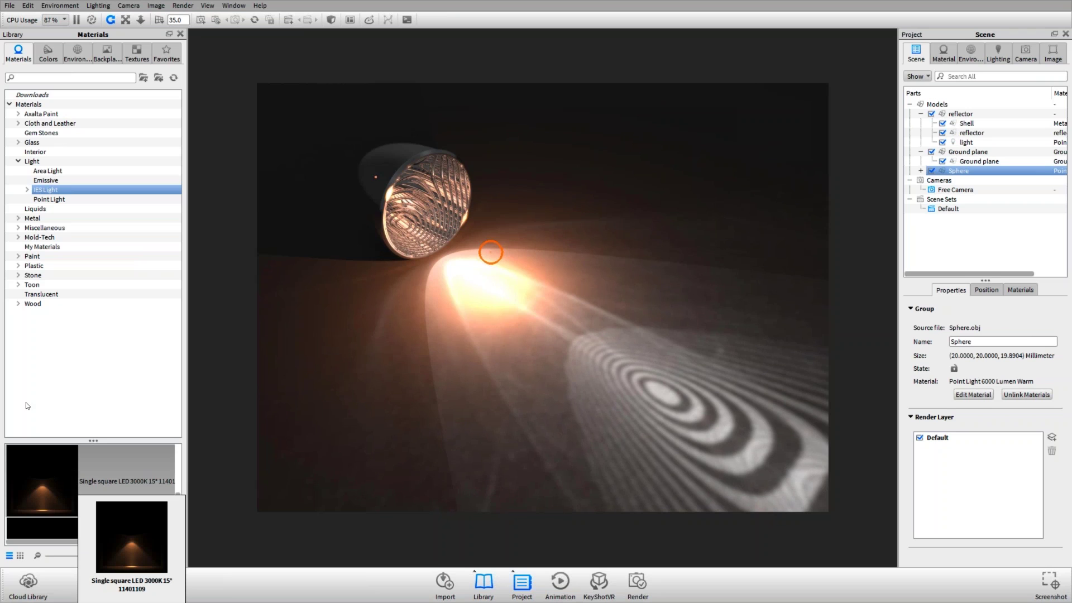
pyautogui.moveTo(112, 482); pyautogui.dragTo(965, 171)
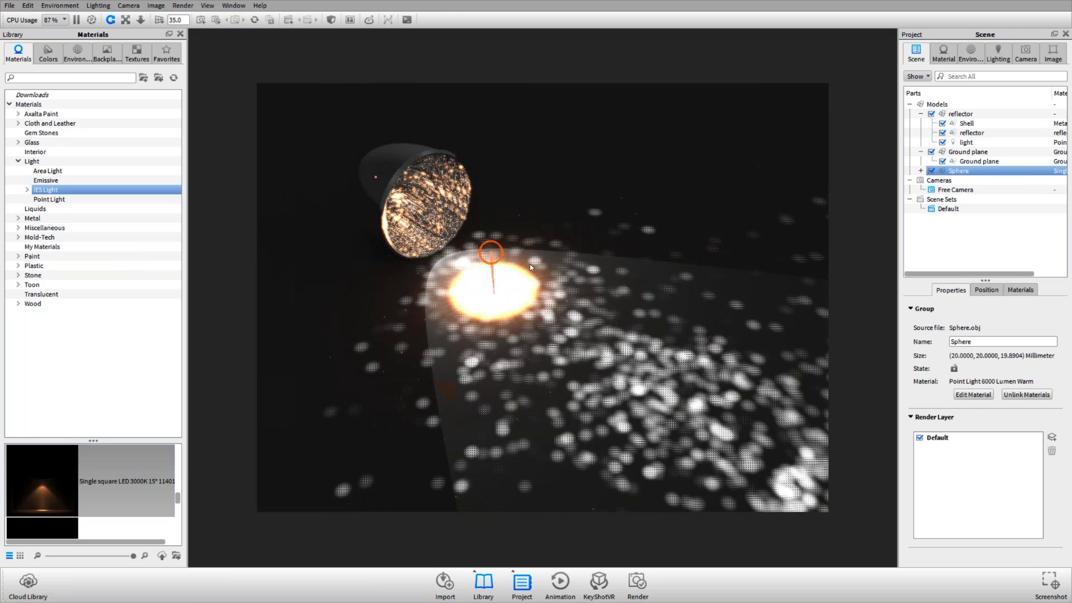
# - Rotate the sphere's IES light by about -91° around Z with the Move Tool so its beam points away from the reflector
pyautogui.moveTo(531, 263)
pyautogui.mouseDown()
pyautogui.moveTo(632, 280)
pyautogui.moveTo(591, 260)
pyautogui.moveTo(532, 255)
pyautogui.mouseUp()
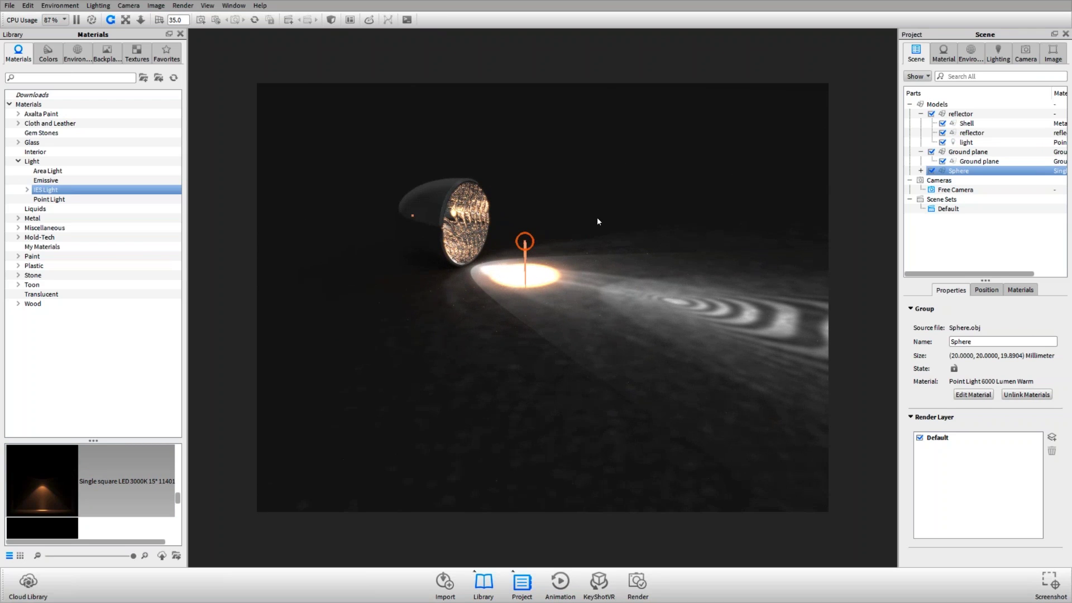
pyautogui.moveTo(578, 203); pyautogui.dragTo(599, 247)
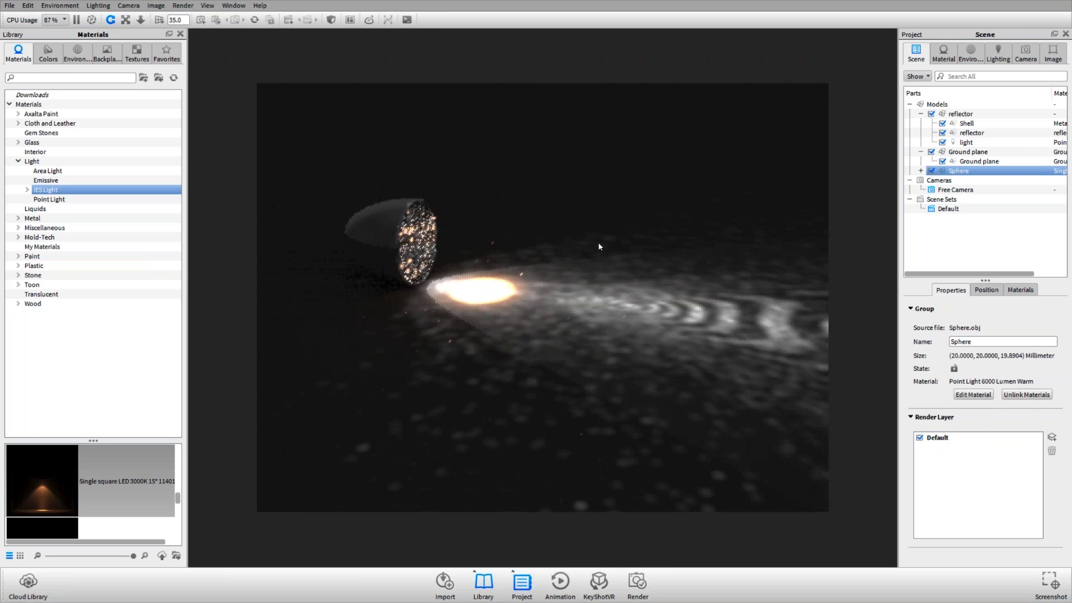
pyautogui.click(984, 289)
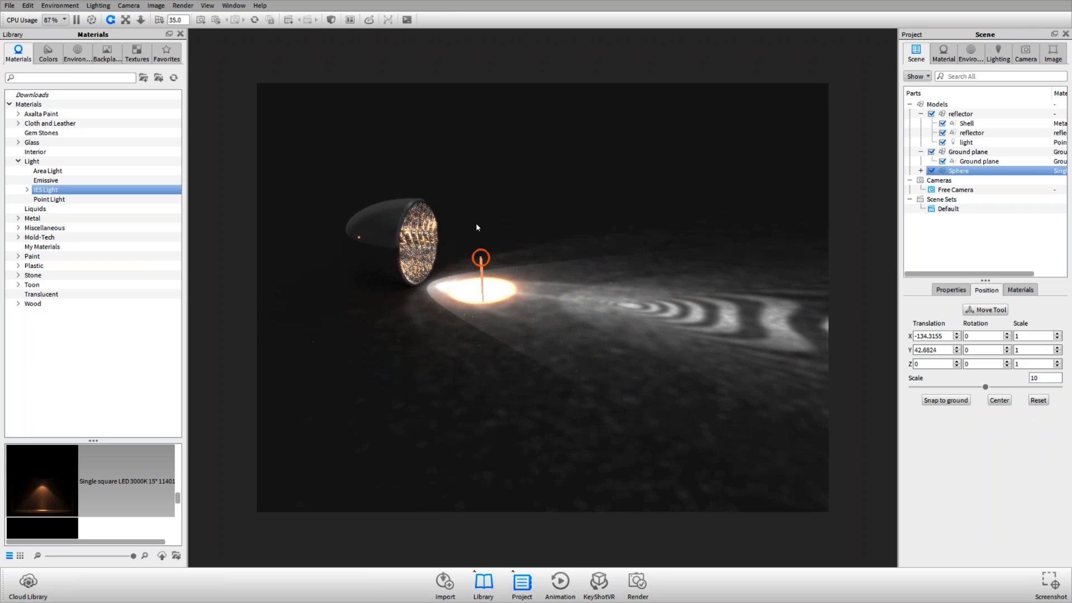
pyautogui.click(978, 311)
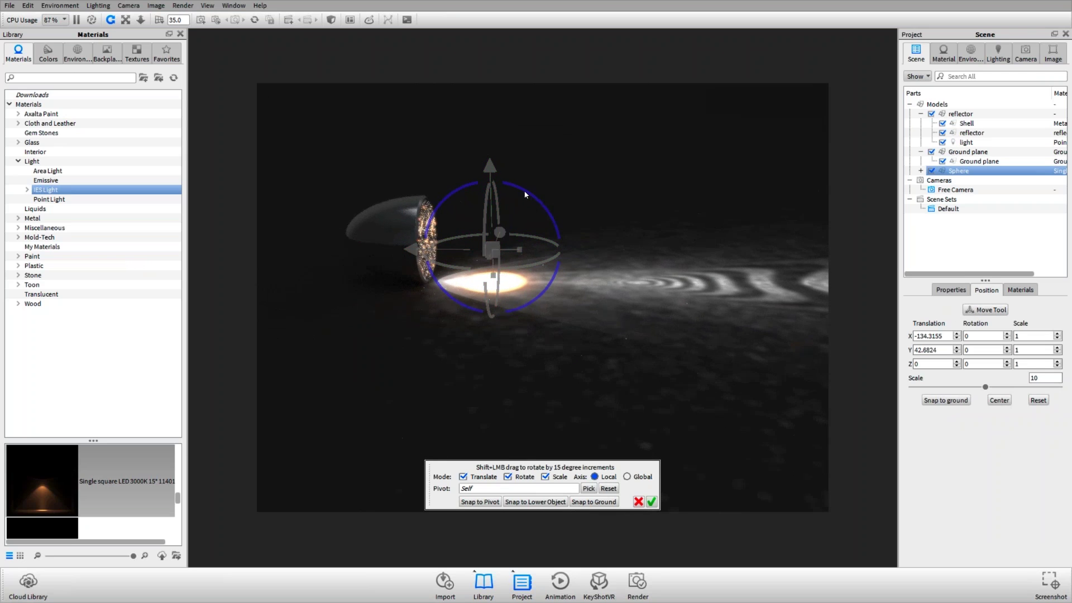
pyautogui.moveTo(525, 194); pyautogui.dragTo(387, 190)
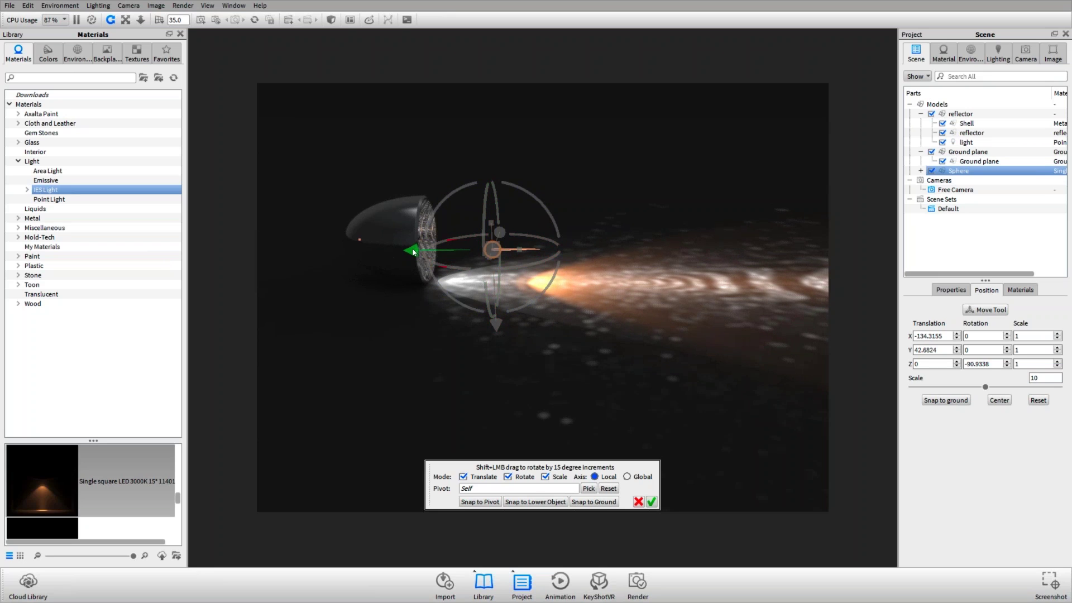
# - Move the IES light sphere back inside the reflector, to about X 22.94 and Y 50.60, and accept the placement
pyautogui.moveTo(414, 252)
pyautogui.mouseDown()
pyautogui.moveTo(330, 253)
pyautogui.moveTo(394, 252)
pyautogui.mouseUp()
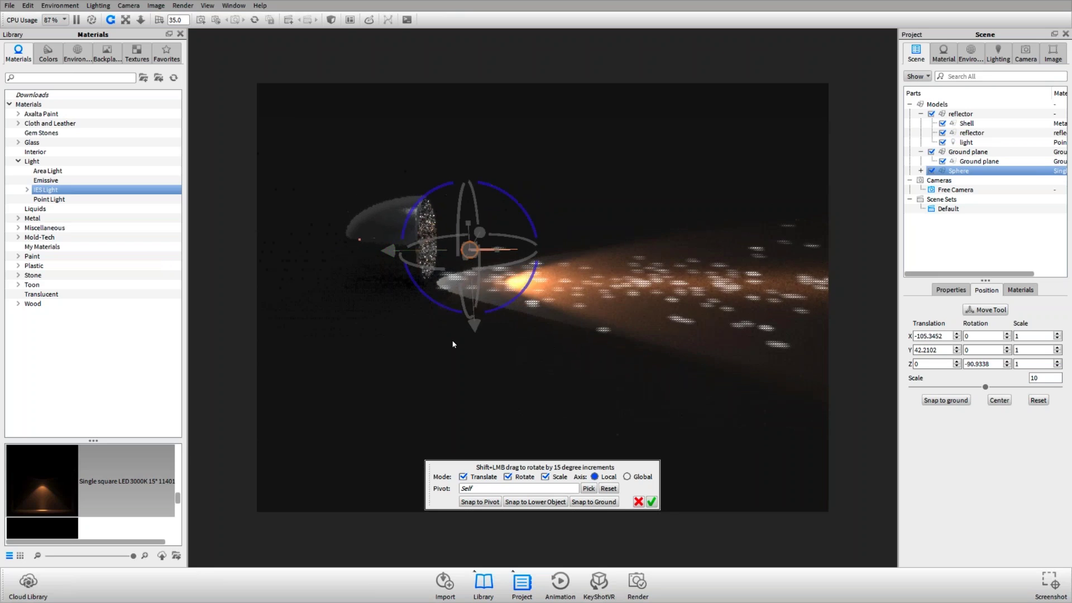
pyautogui.moveTo(468, 331); pyautogui.dragTo(471, 277)
pyautogui.moveTo(466, 268); pyautogui.dragTo(474, 313)
pyautogui.moveTo(386, 244); pyautogui.dragTo(260, 231)
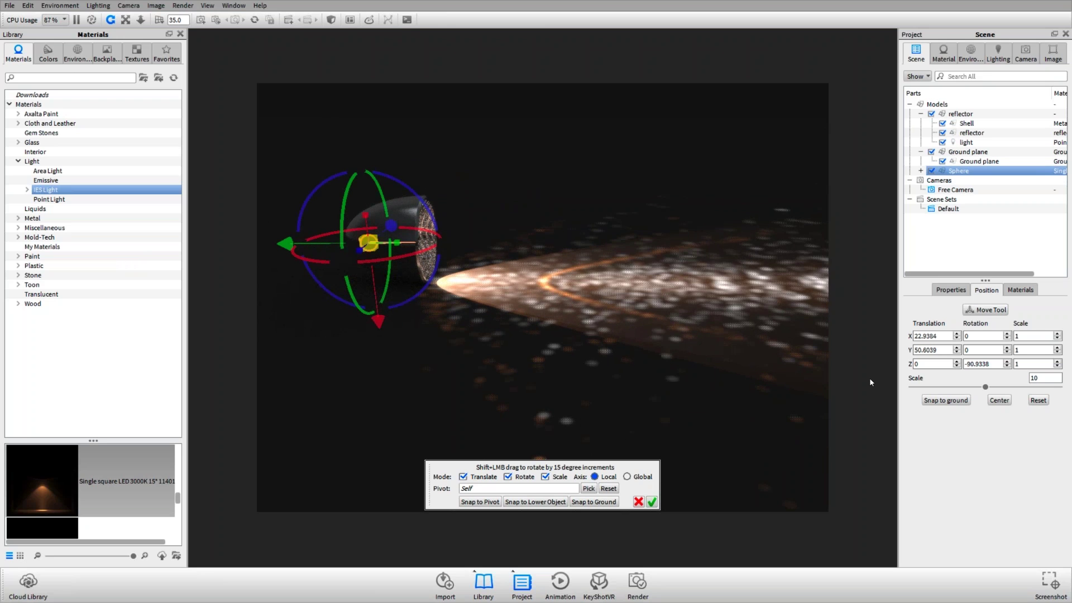
pyautogui.click(652, 501)
# - Hide the reflector's original point light so only the IES light illuminates the scene, and view the caustics from the front
pyautogui.click(943, 142)
pyautogui.moveTo(598, 250)
pyautogui.mouseDown()
pyautogui.moveTo(488, 280)
pyautogui.moveTo(433, 261)
pyautogui.mouseUp()
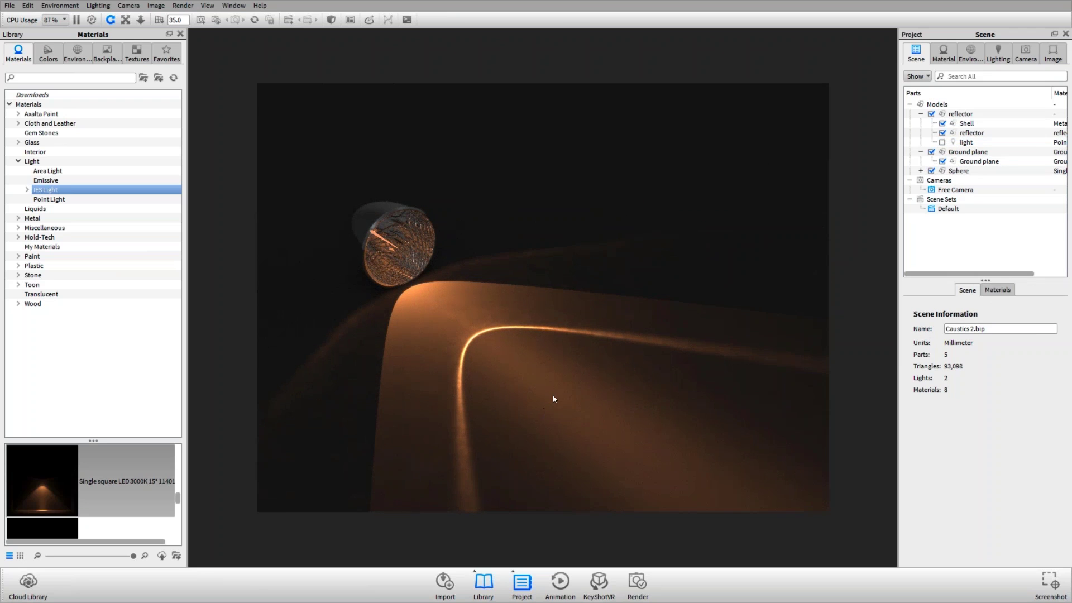
pyautogui.moveTo(487, 306)
pyautogui.mouseDown()
pyautogui.moveTo(476, 244)
pyautogui.moveTo(482, 276)
pyautogui.mouseUp()
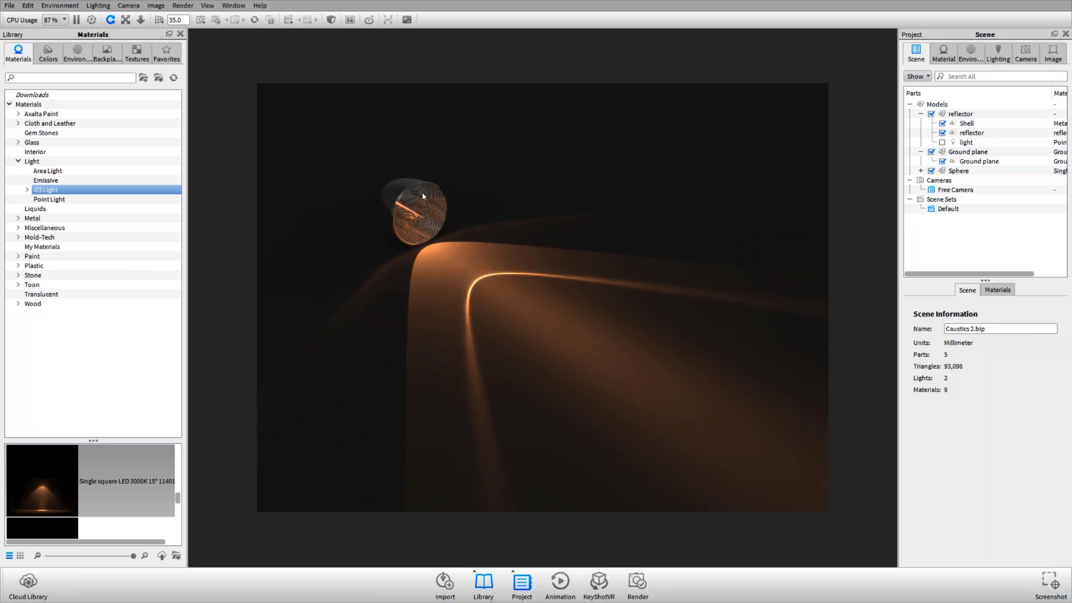
pyautogui.moveTo(419, 199); pyautogui.dragTo(379, 240)
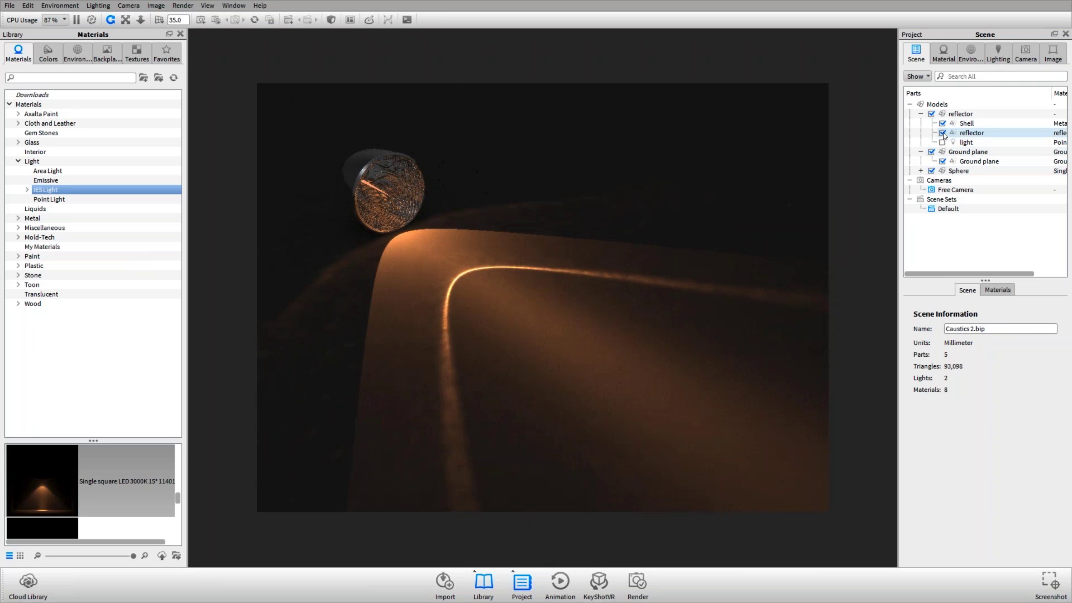
# - Nudge the IES light sphere slightly forward within the reflector, to about X 17.12 and Y 50.70, and accept the move
pyautogui.click(958, 170)
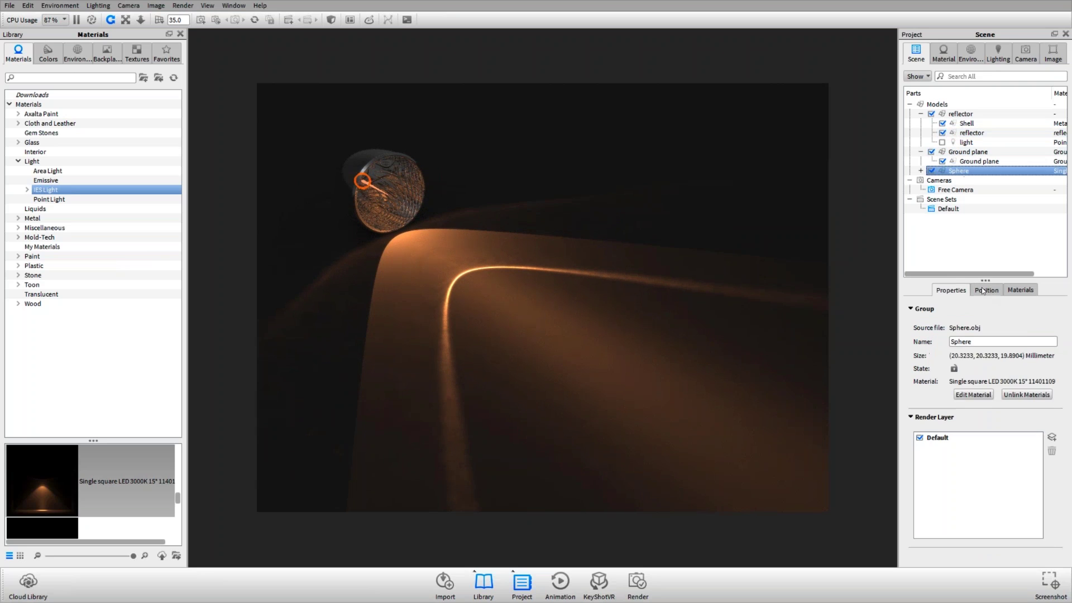
pyautogui.click(983, 291)
pyautogui.click(985, 309)
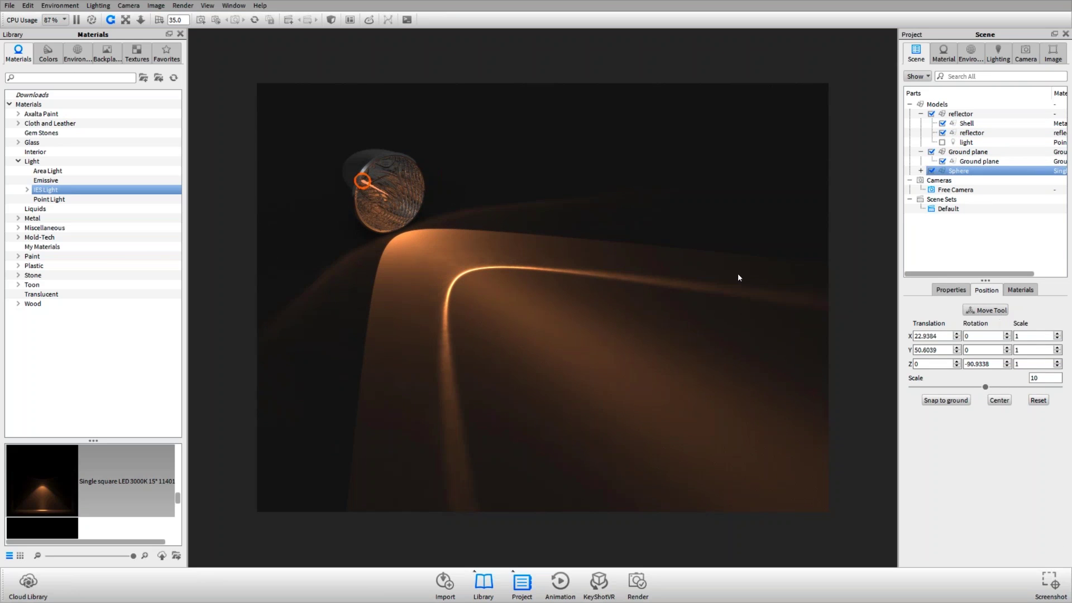
pyautogui.moveTo(332, 159); pyautogui.dragTo(333, 166)
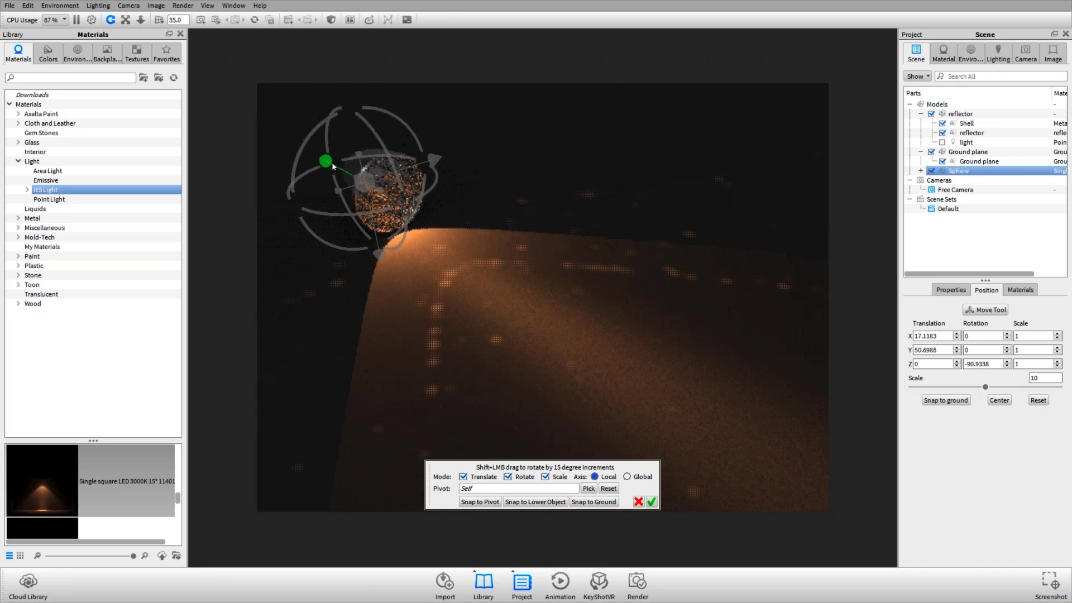
pyautogui.click(651, 502)
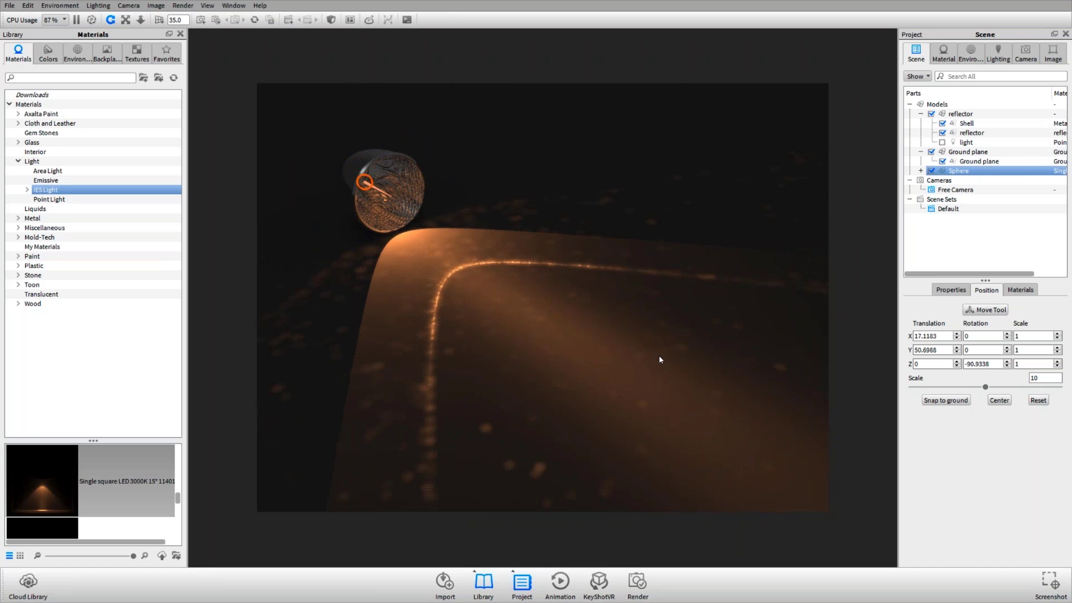
pyautogui.scroll(-5, 641, 343)
pyautogui.moveTo(521, 291); pyautogui.dragTo(442, 241, button='middle')
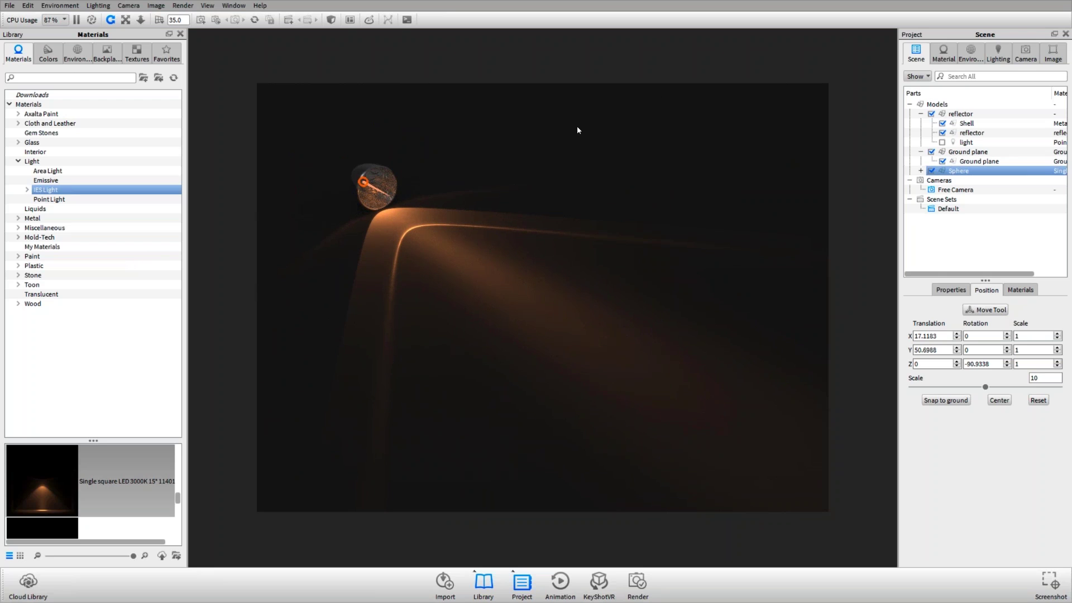
# - Pause the real-time render and close the Indirect 10.png and Interior 1.png images in the Photos app
pyautogui.hotkey('shift', 'p')
pyautogui.hotkey('alt', 'Tab')
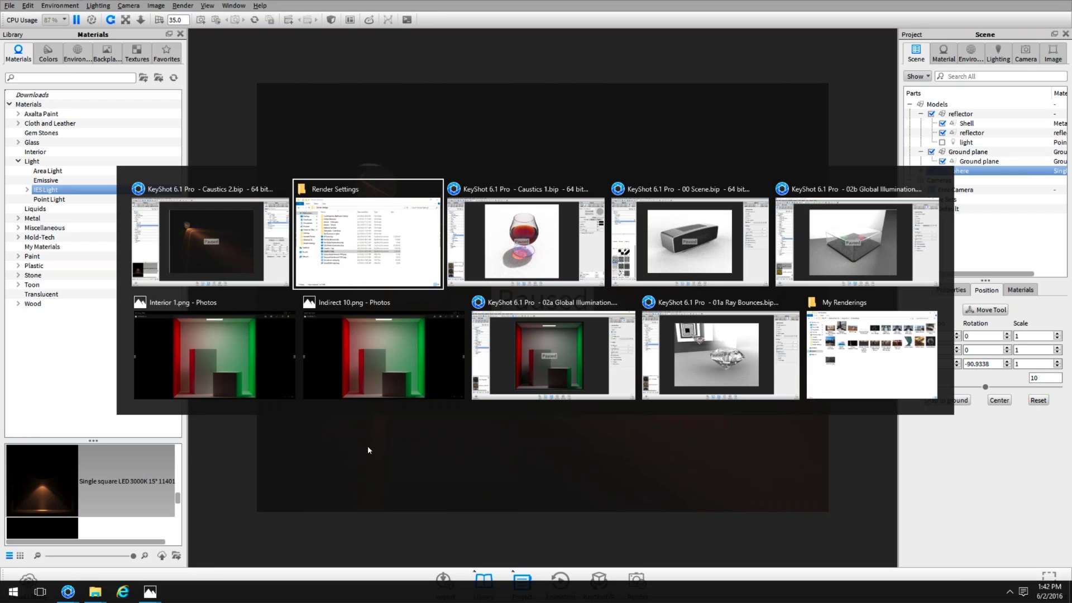
pyautogui.click(383, 357)
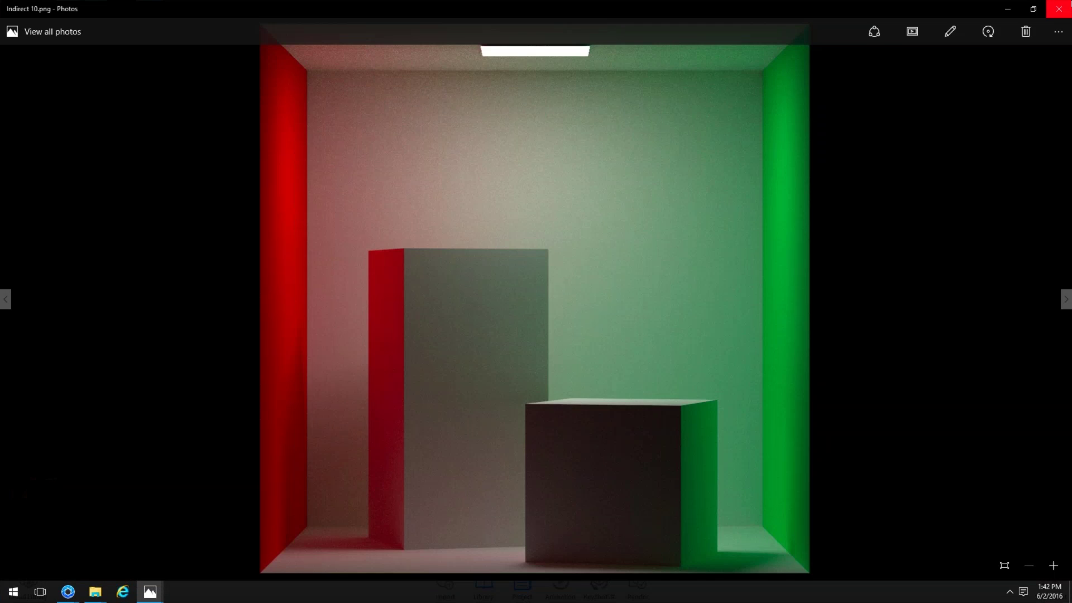
pyautogui.hotkey('alt', 'Tab')
pyautogui.click(295, 382)
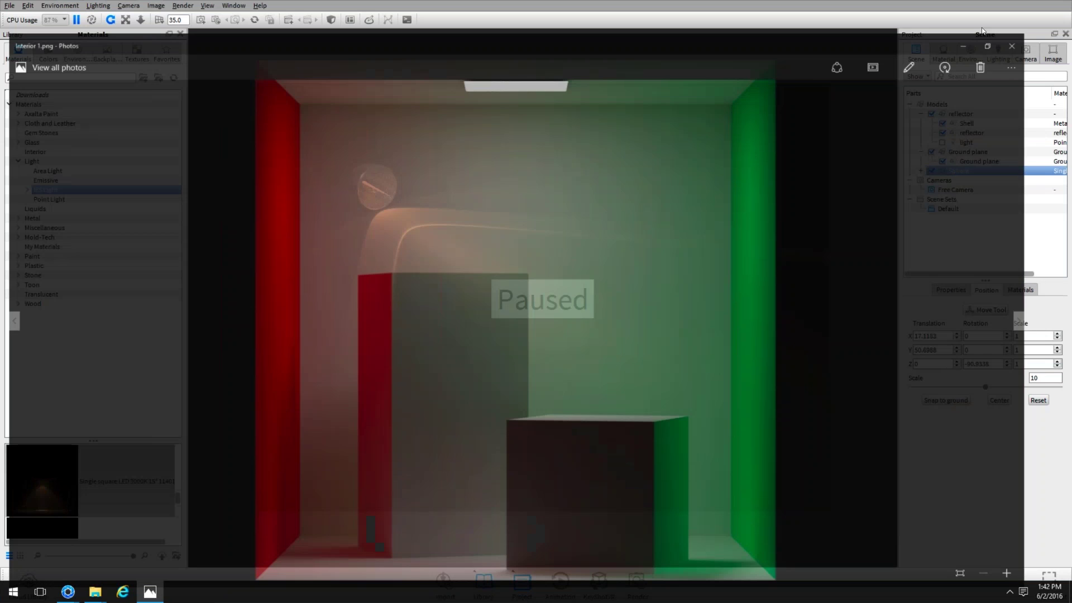
# - Return to the KeyShot window with Caustics 2.bip and select the pSphere1 part inside the Sphere group
pyautogui.hotkey('alt', 'Tab')
pyautogui.hotkey('alt', 'Tab')
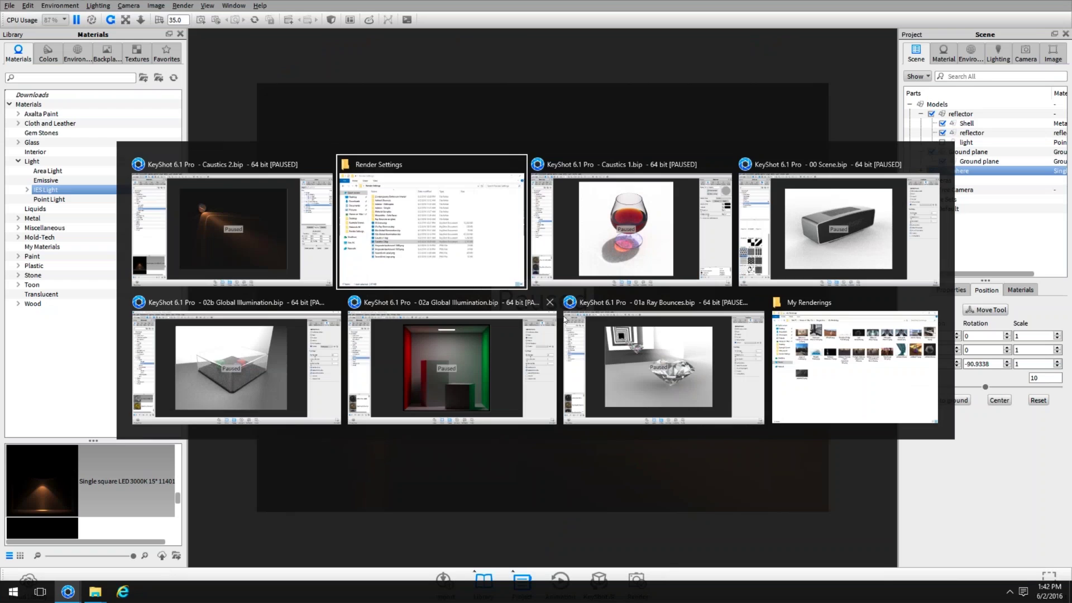
pyautogui.click(212, 258)
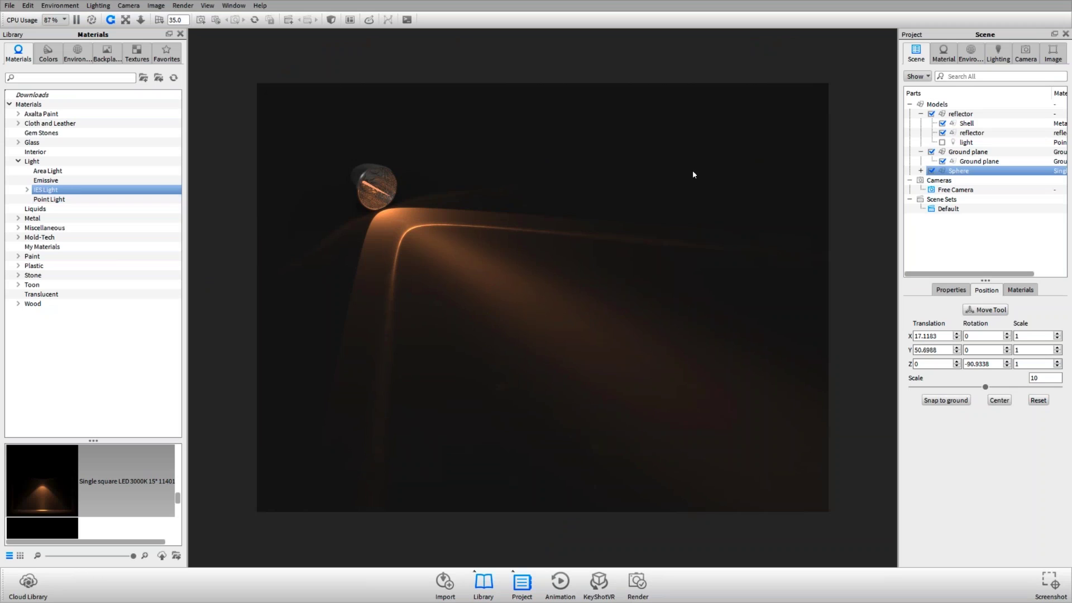
pyautogui.click(916, 170)
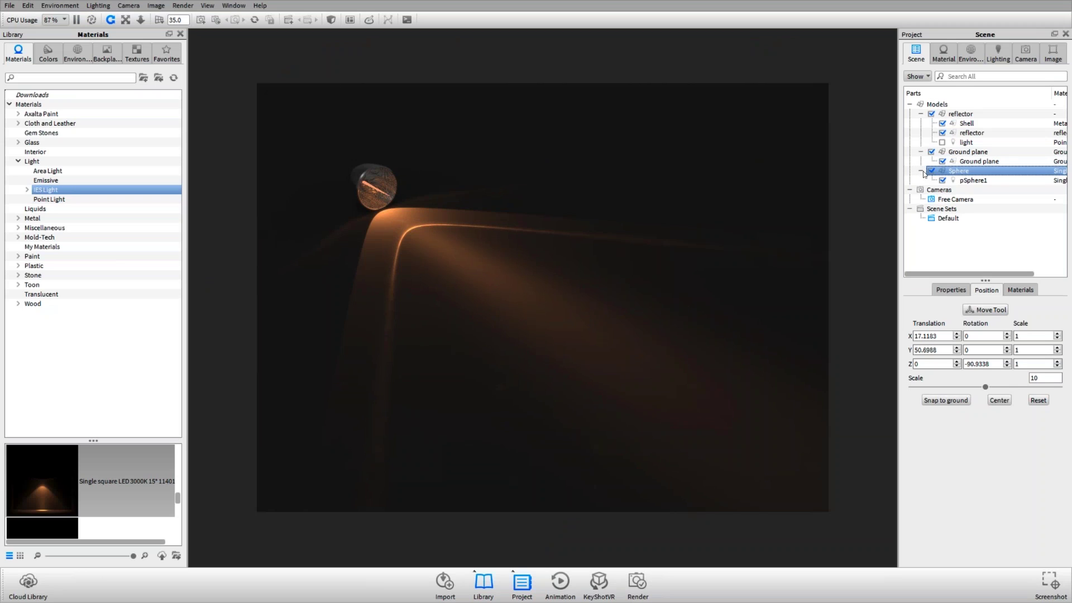
pyautogui.click(987, 181)
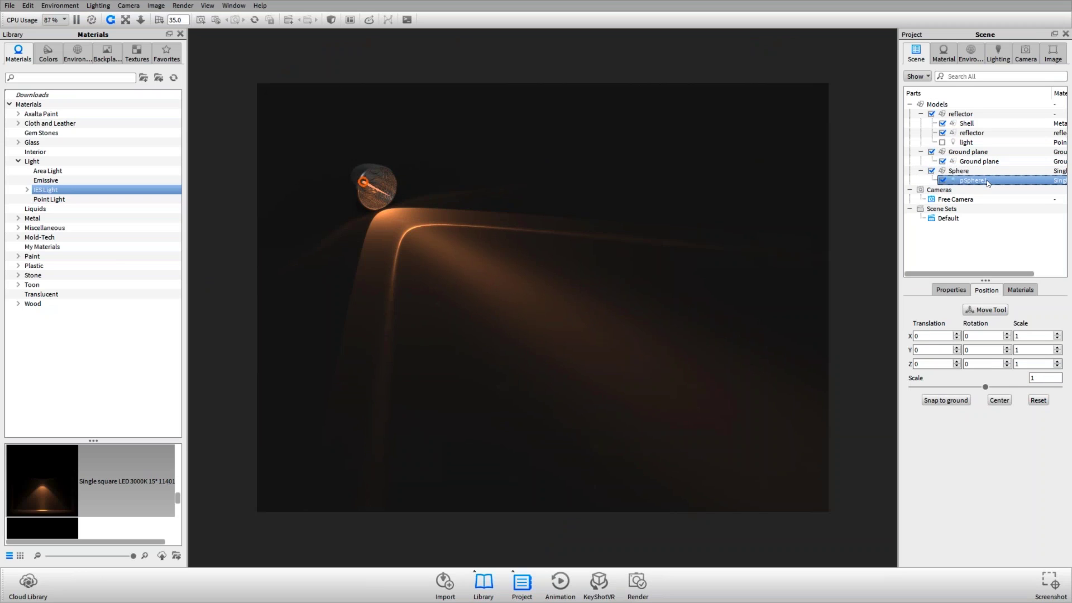
# - Check the General and Color Management preferences and leave them without saving any changes
pyautogui.click(29, 7)
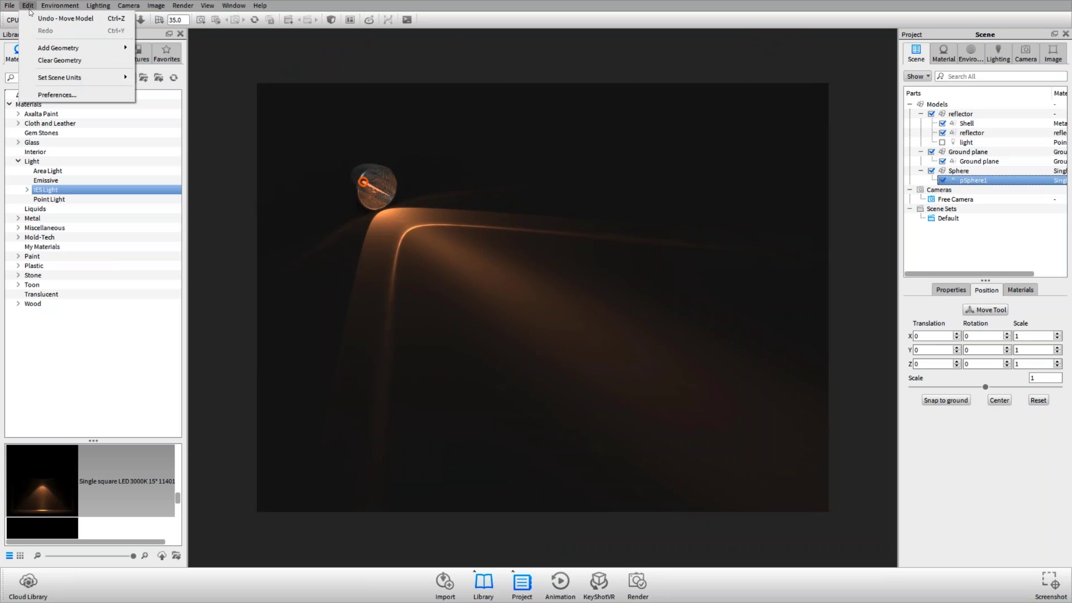
pyautogui.click(51, 96)
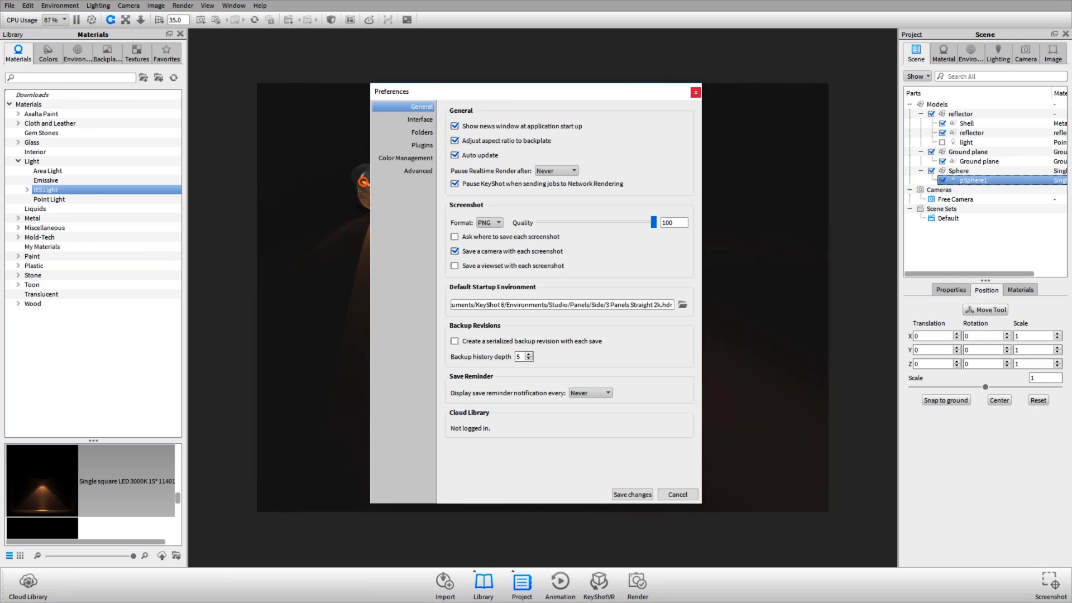
pyautogui.moveTo(515, 92); pyautogui.dragTo(770, 84)
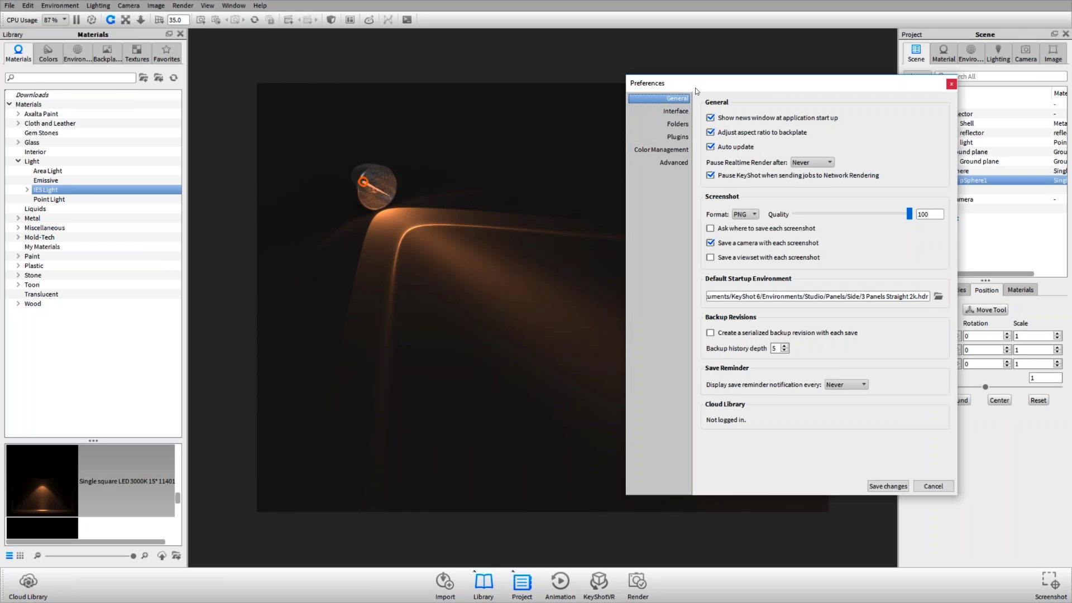
pyautogui.moveTo(697, 91); pyautogui.dragTo(648, 77)
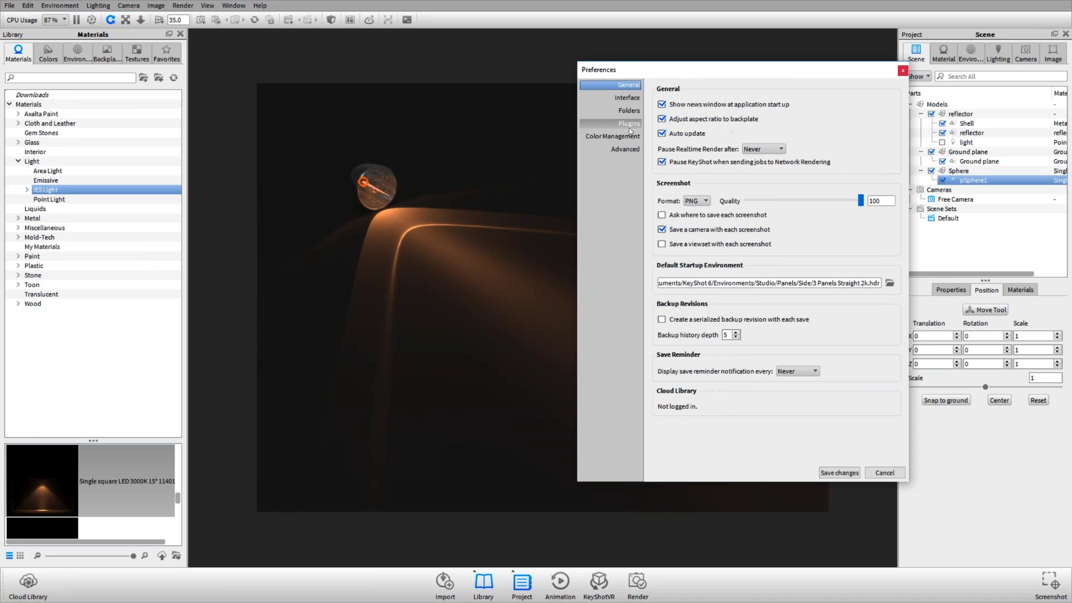
pyautogui.click(633, 137)
pyautogui.click(691, 129)
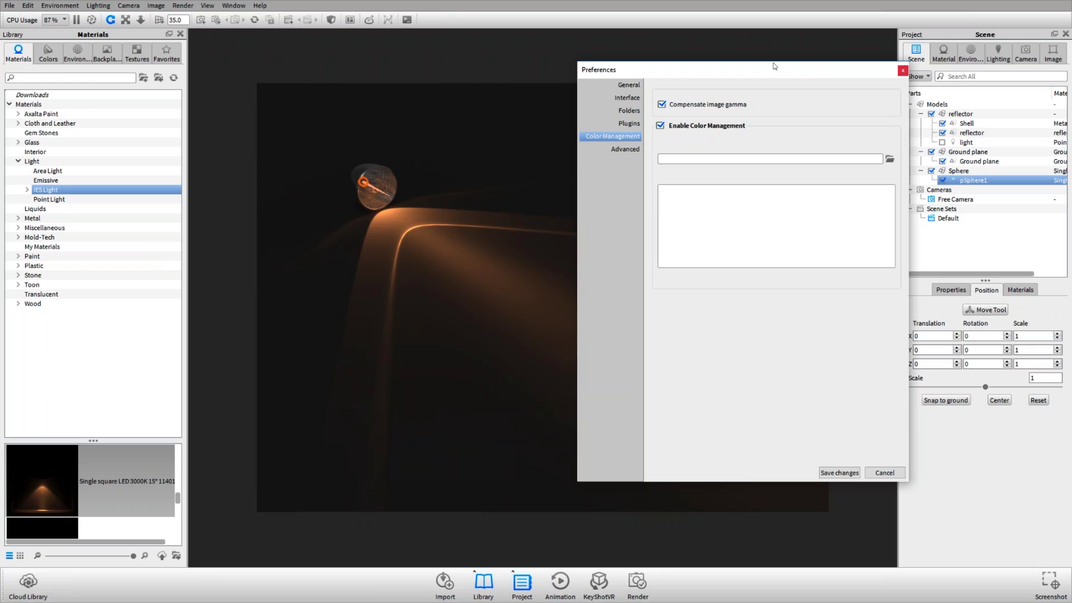
pyautogui.click(884, 473)
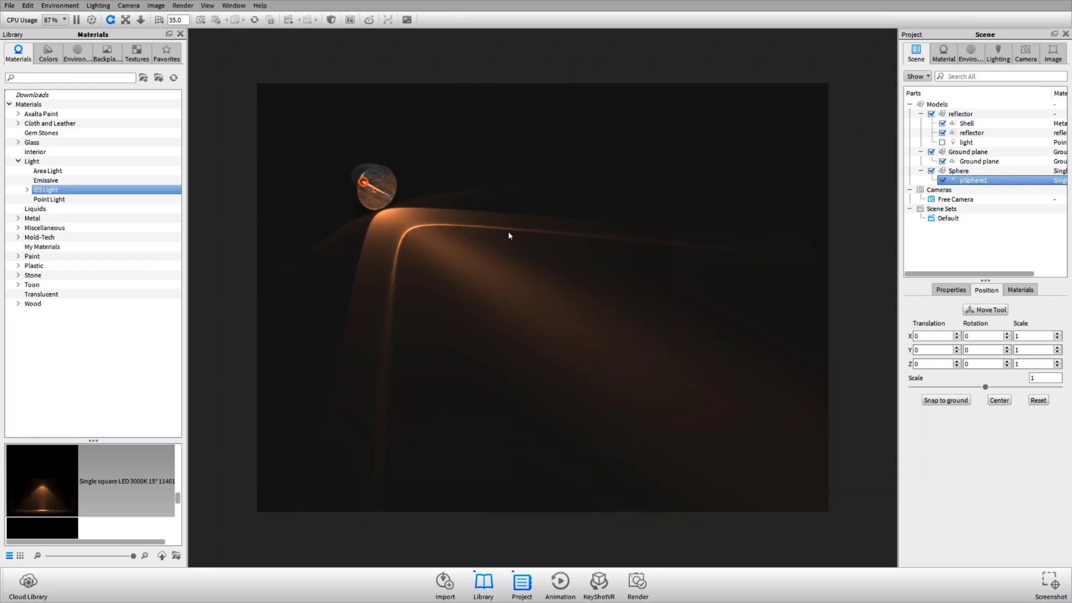
# - Pause the real-time render of the reflector scene and glance at the Render Settings folder
pyautogui.hotkey('ctrl', 'alt', 'p')
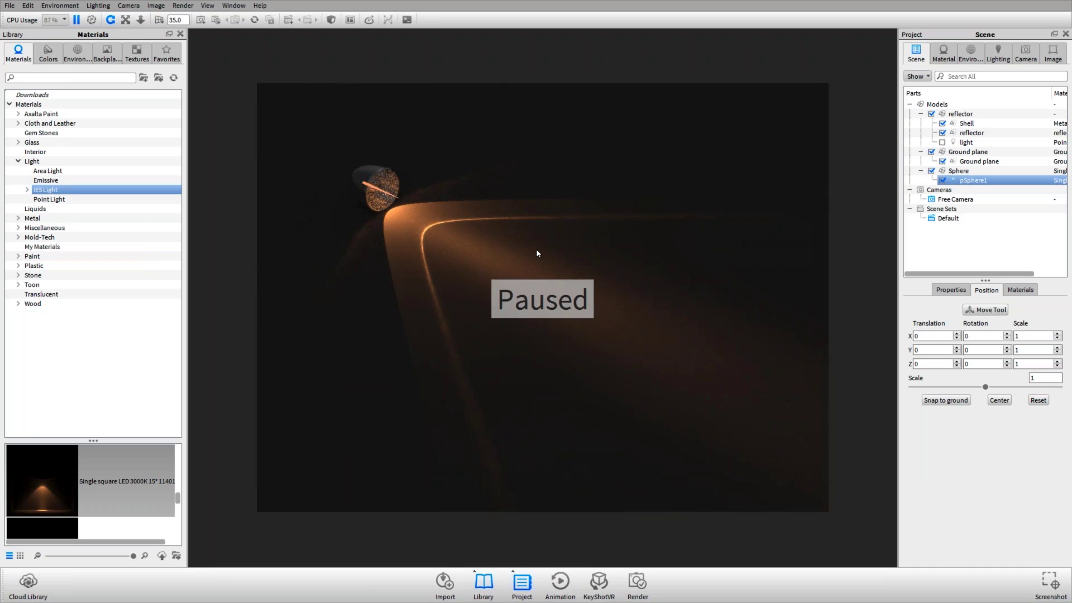
pyautogui.hotkey('alt', 'Tab')
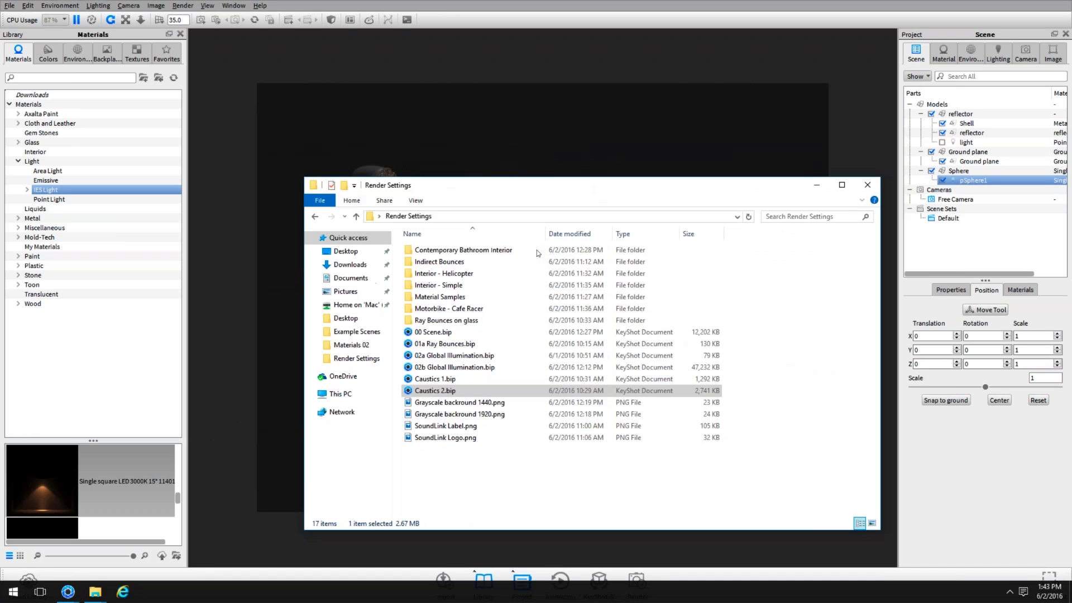
pyautogui.hotkey('alt', 'Tab')
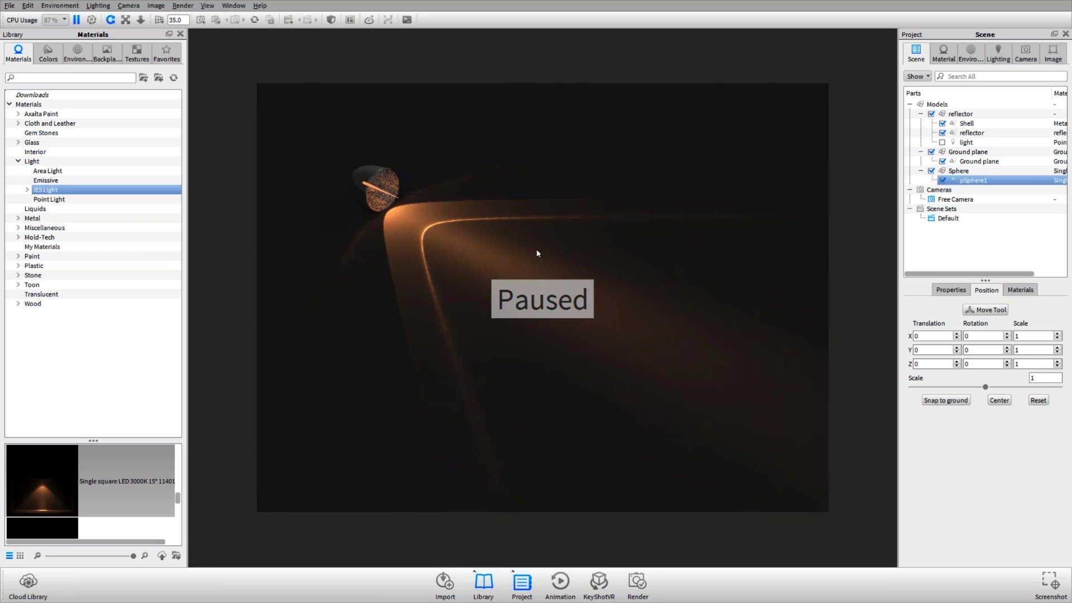
# - Switch to the KeyShot window with 00 Scene.bip and open its Render options
pyautogui.hotkey('alt', 'Tab')
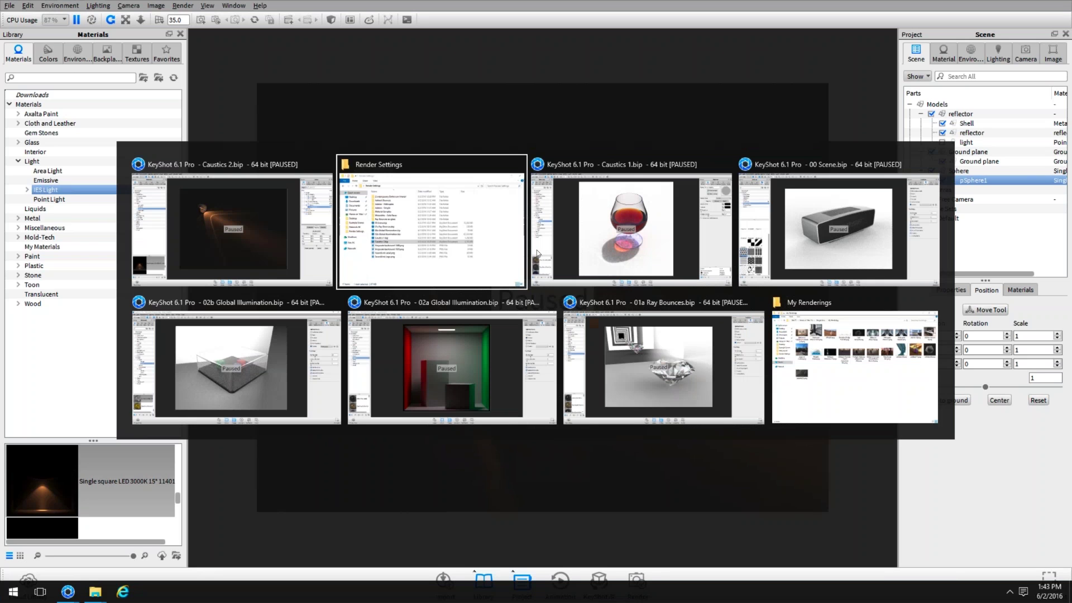
pyautogui.hotkey('alt', 'Tab')
pyautogui.hotkey('alt', 'Tab')
pyautogui.hotkey('alt', 'Tab')
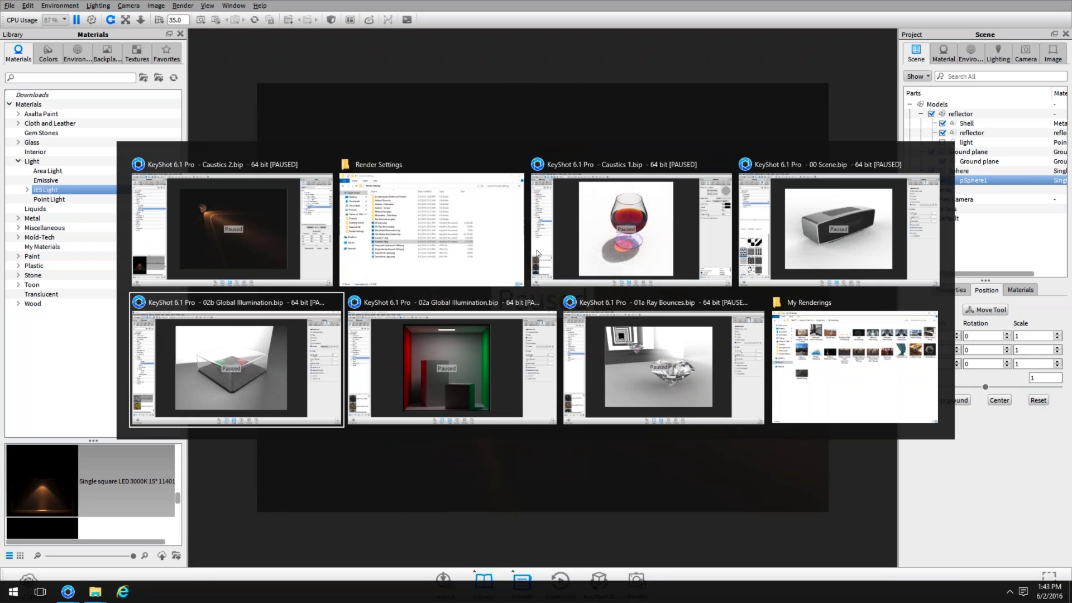
pyautogui.click(893, 228)
pyautogui.hotkey('alt', 'Tab')
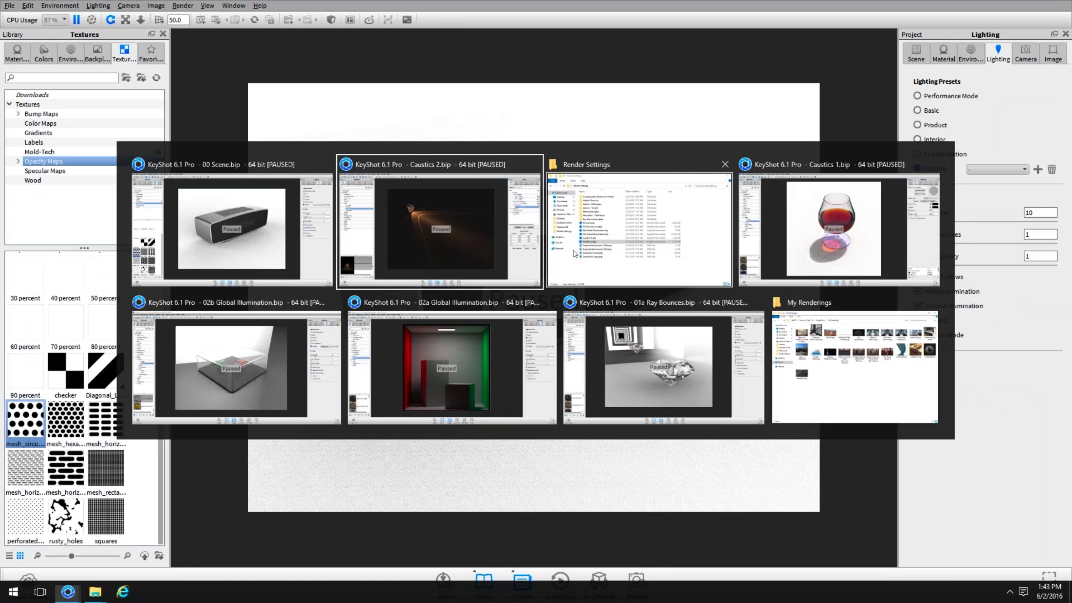
pyautogui.click(573, 250)
pyautogui.click(633, 581)
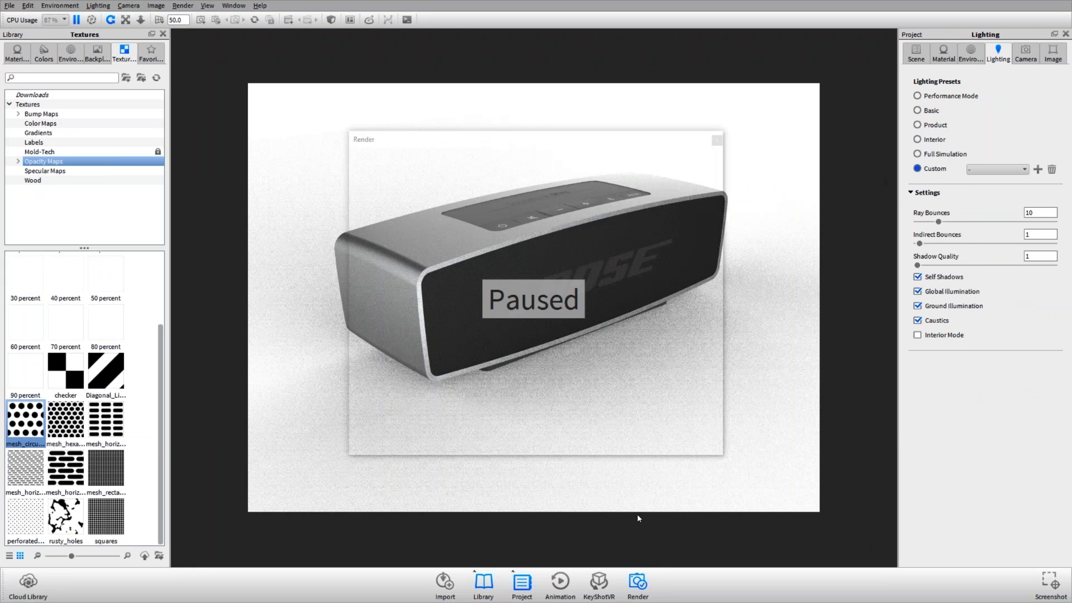
# - Switch the render quality mode to Advanced Control, review its settings and close the render options
pyautogui.click(399, 171)
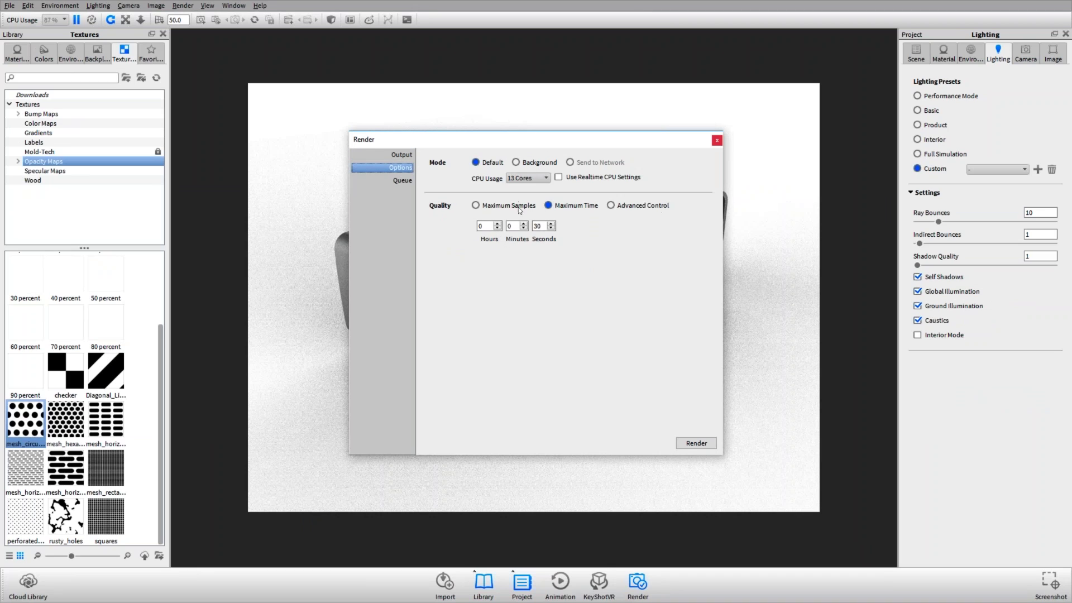
pyautogui.click(610, 205)
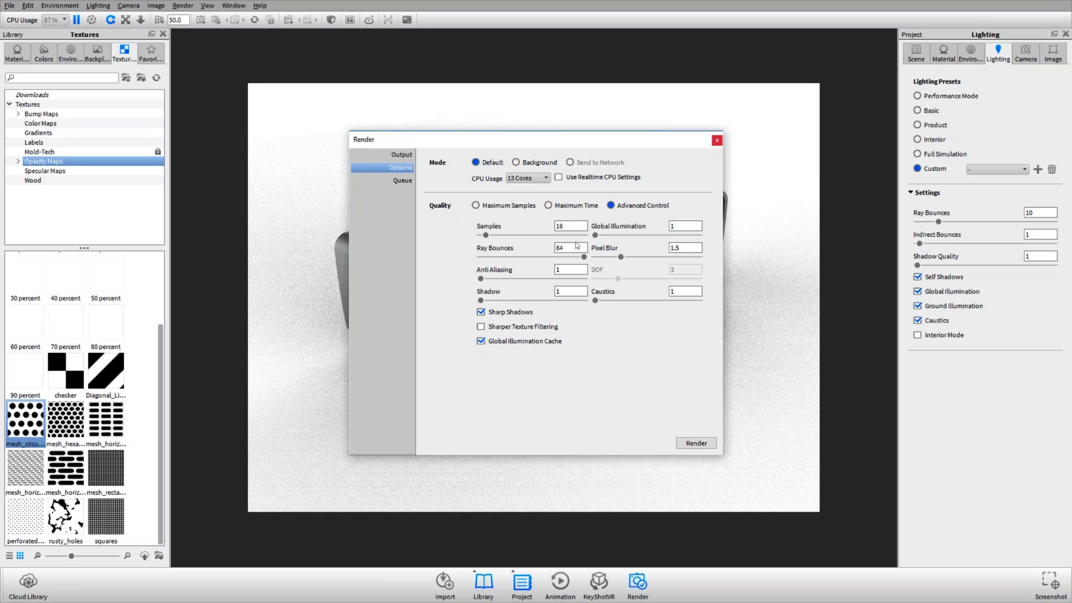
pyautogui.click(717, 141)
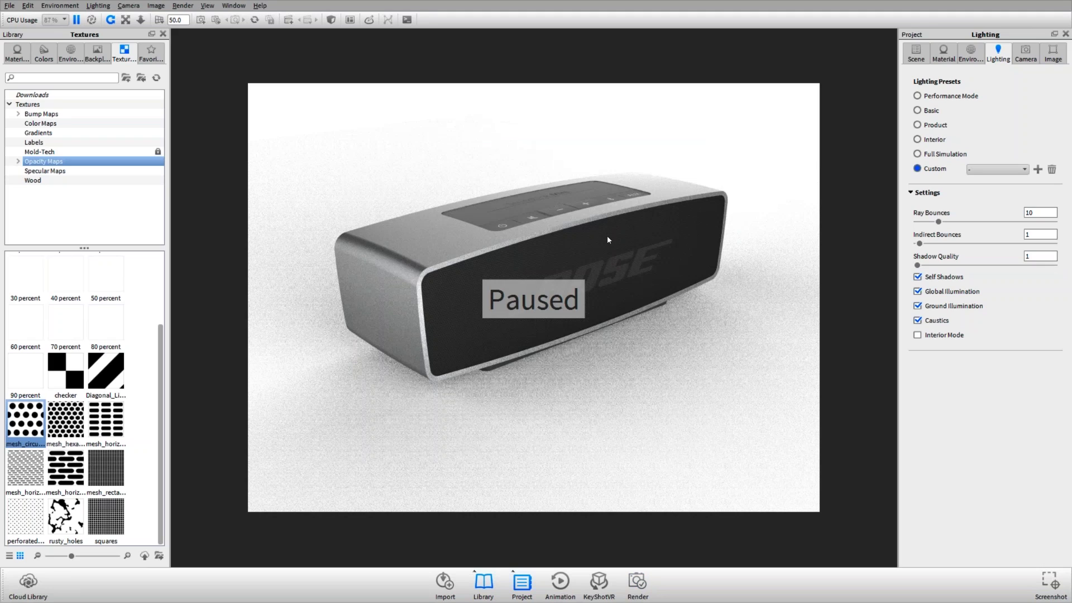
# - Resume the real-time render, apply the Paint Matte Black material to the speaker body and open that material for editing
pyautogui.hotkey('shift', 'p')
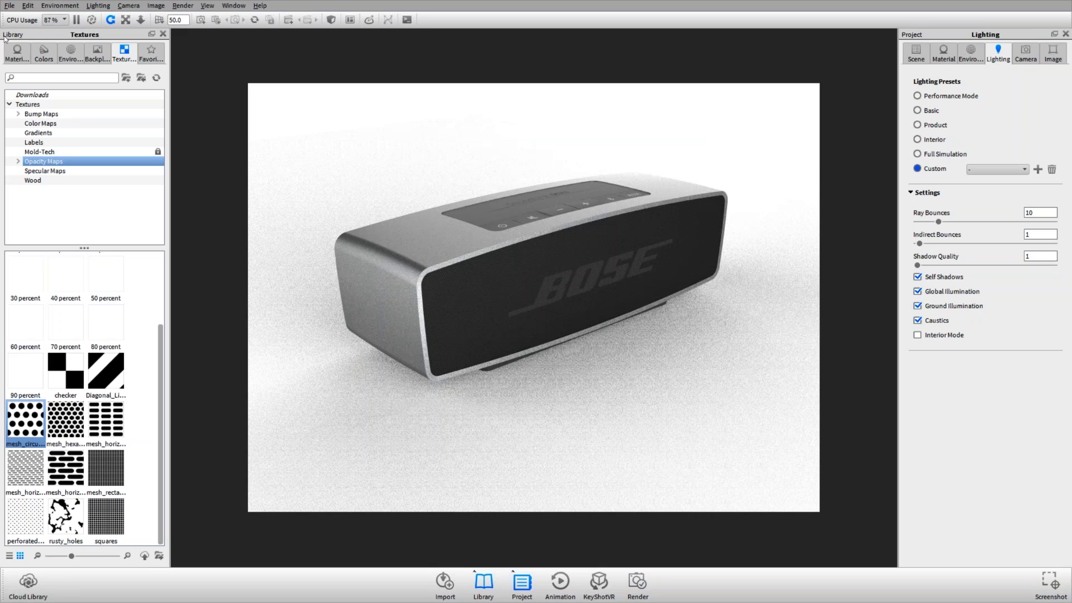
pyautogui.click(17, 53)
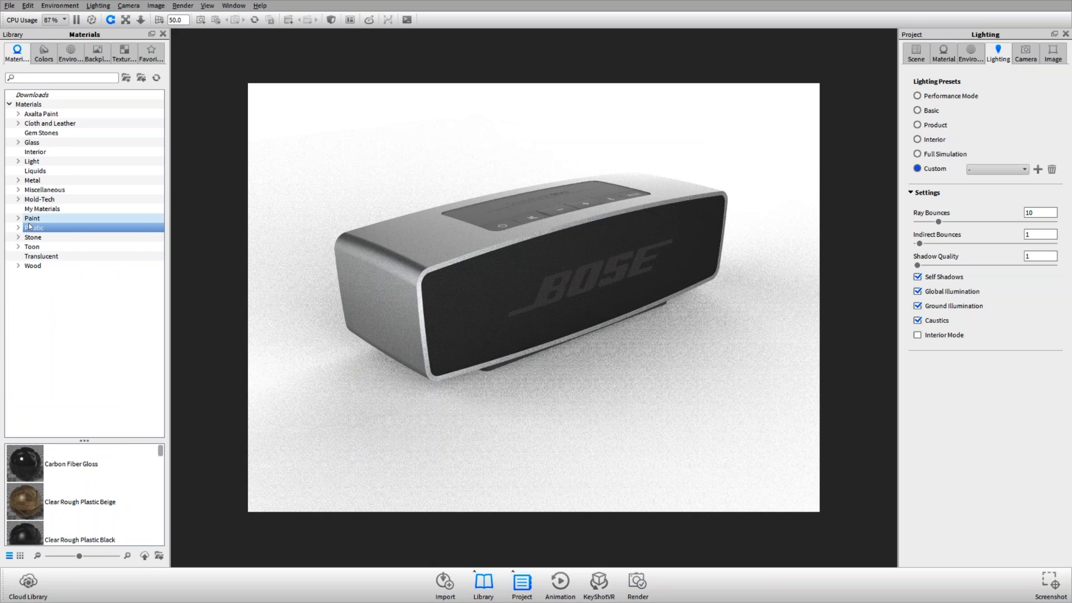
pyautogui.click(18, 218)
pyautogui.click(41, 247)
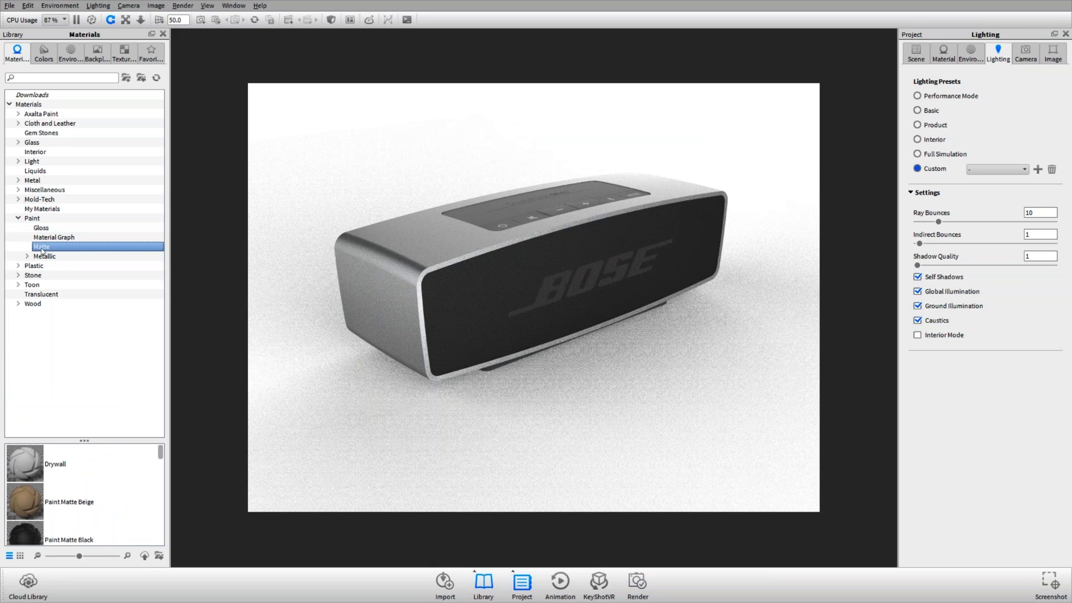
pyautogui.moveTo(67, 534); pyautogui.dragTo(440, 252)
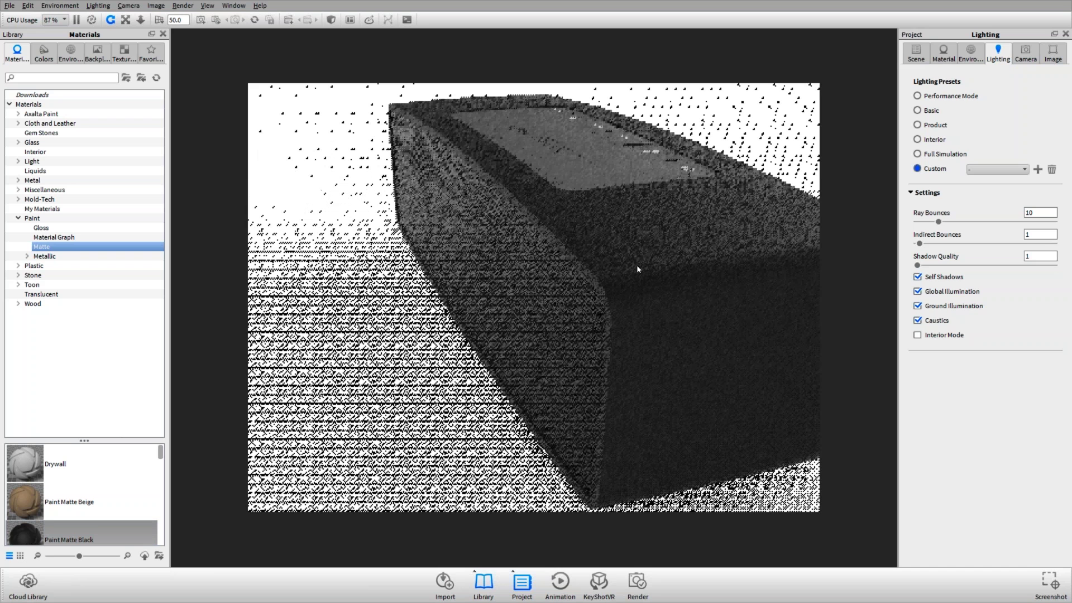
pyautogui.moveTo(637, 269); pyautogui.dragTo(478, 246)
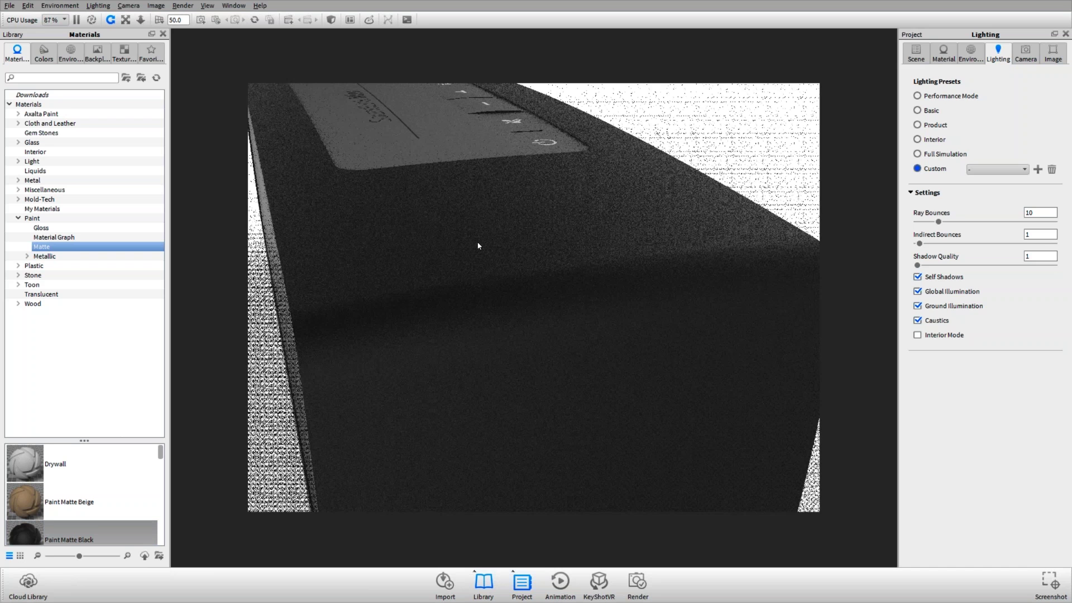
pyautogui.doubleClick(478, 245)
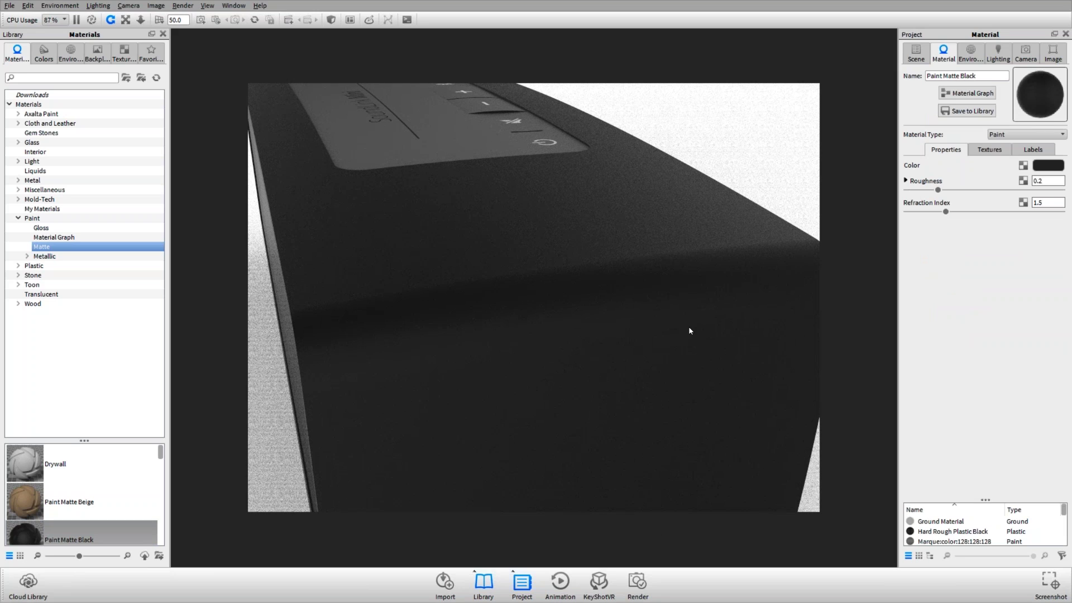
# - Raise the Advanced Control Samples value to 60 in the render options and close them
pyautogui.click(638, 582)
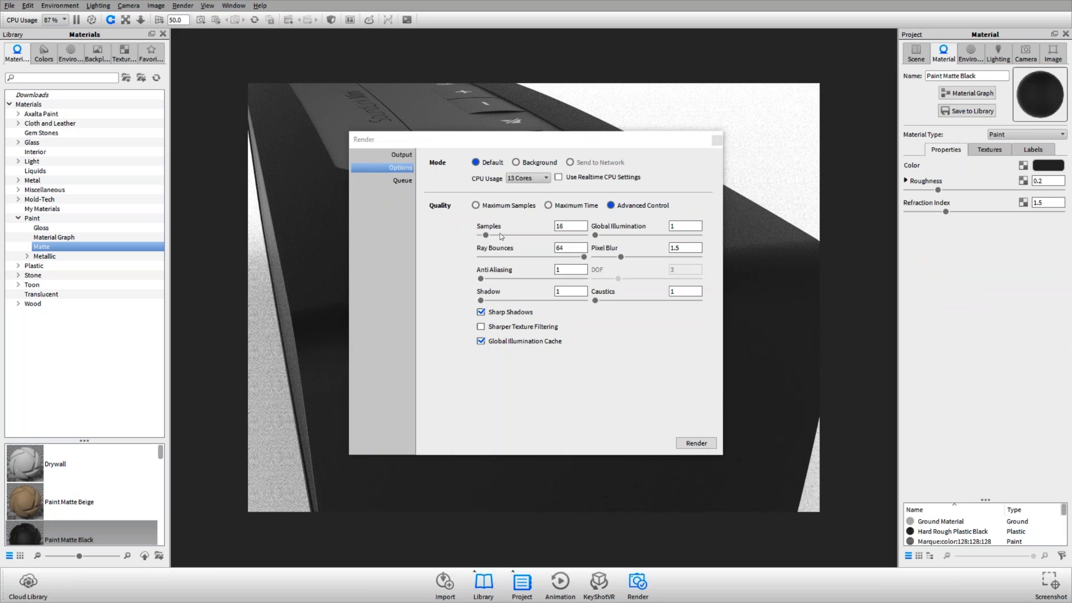
pyautogui.moveTo(486, 235); pyautogui.dragTo(503, 235)
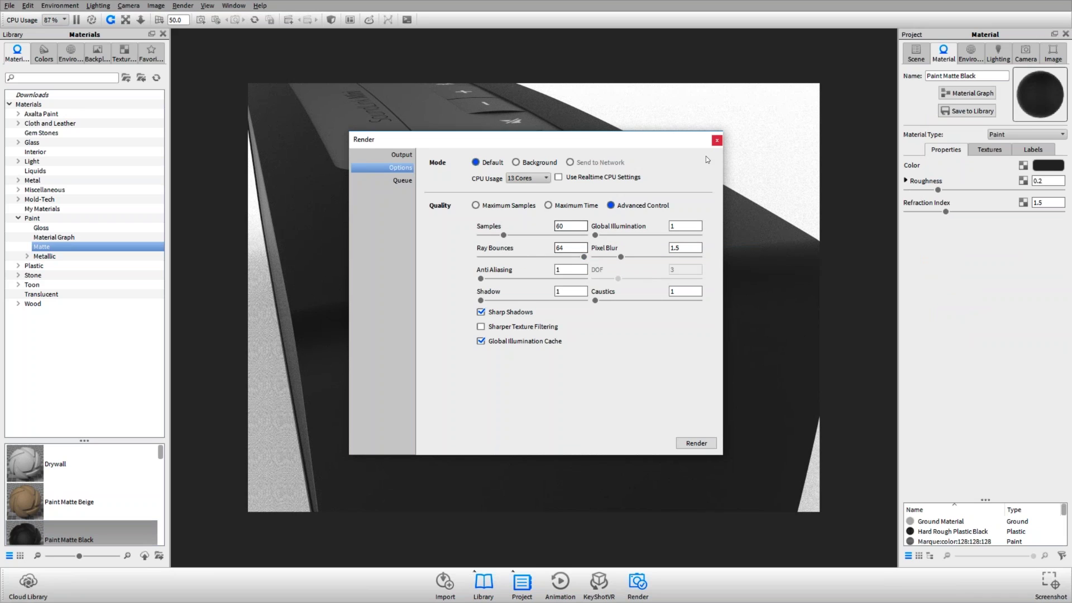
pyautogui.click(717, 141)
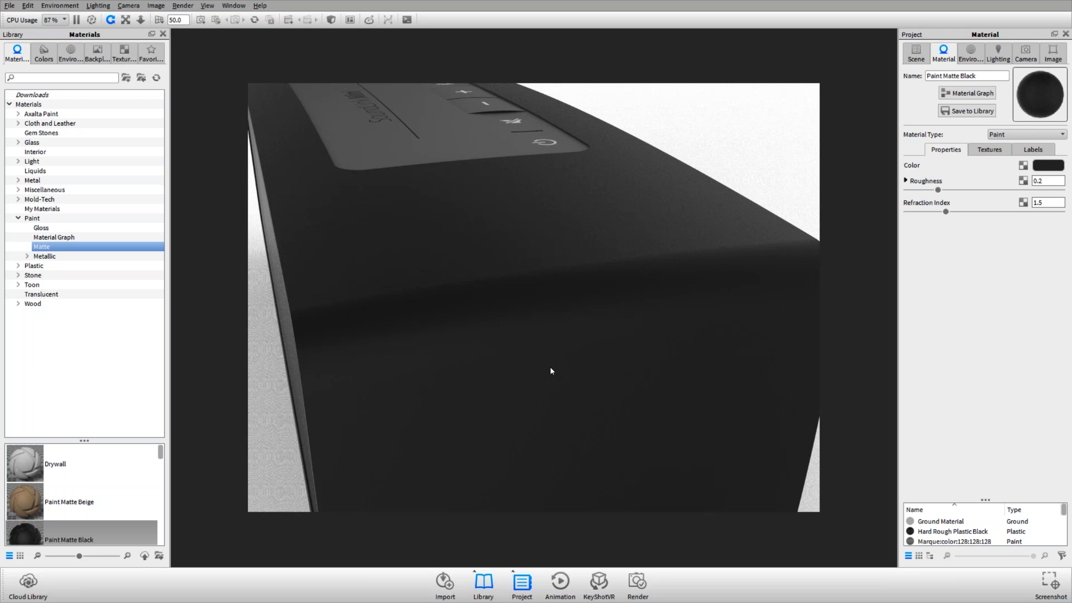
# - Add a Noise (Texture) bump to the speaker body's Paint Matte Black material
pyautogui.scroll(-5, 520, 255)
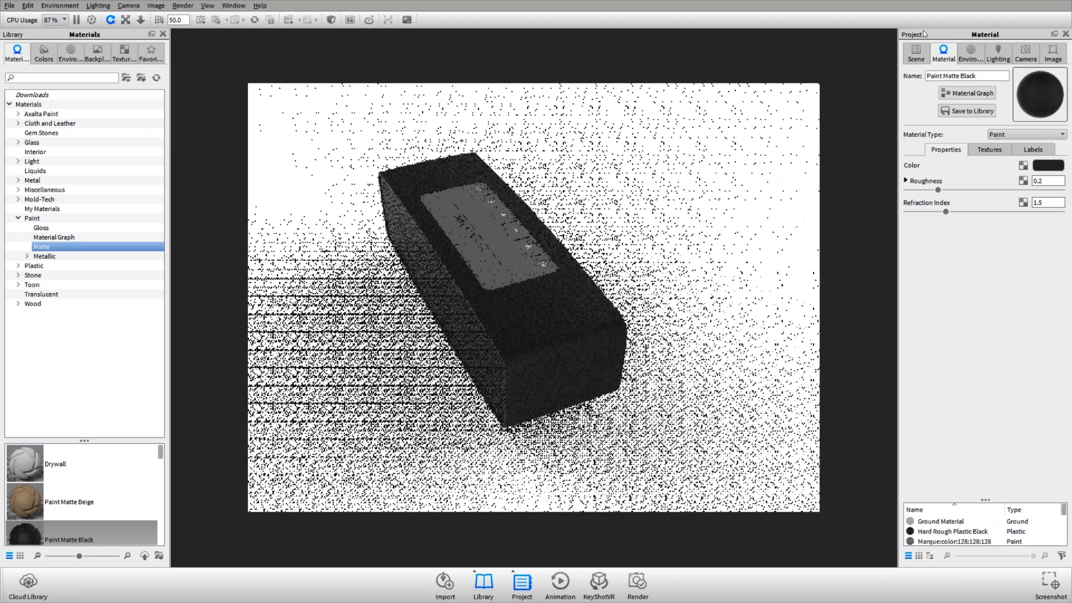
pyautogui.click(915, 53)
pyautogui.scroll(5, 553, 232)
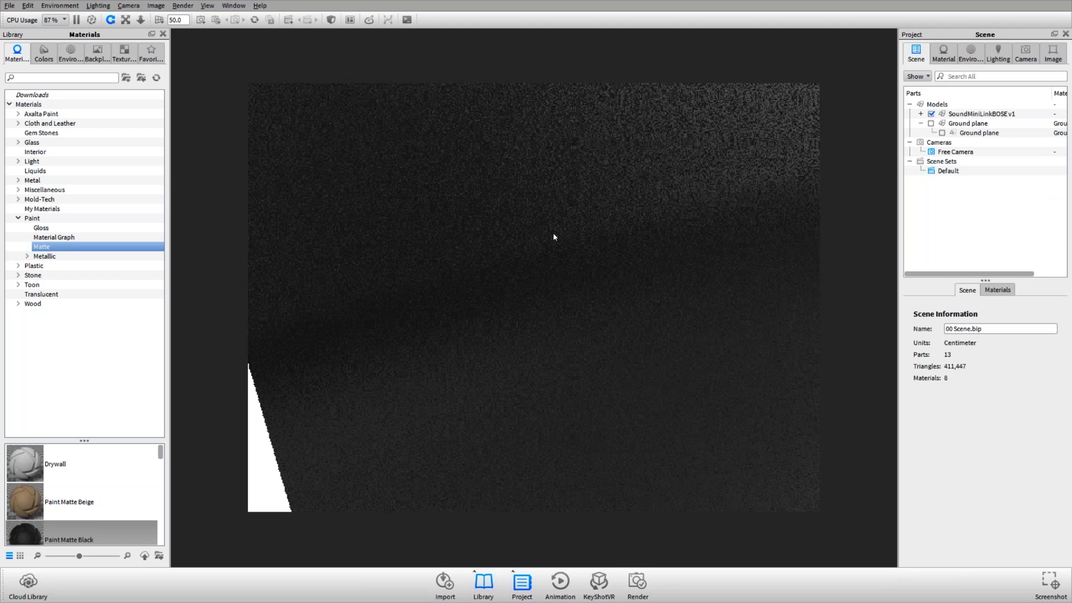
pyautogui.click(536, 271)
pyautogui.doubleClick(536, 270)
pyautogui.click(990, 149)
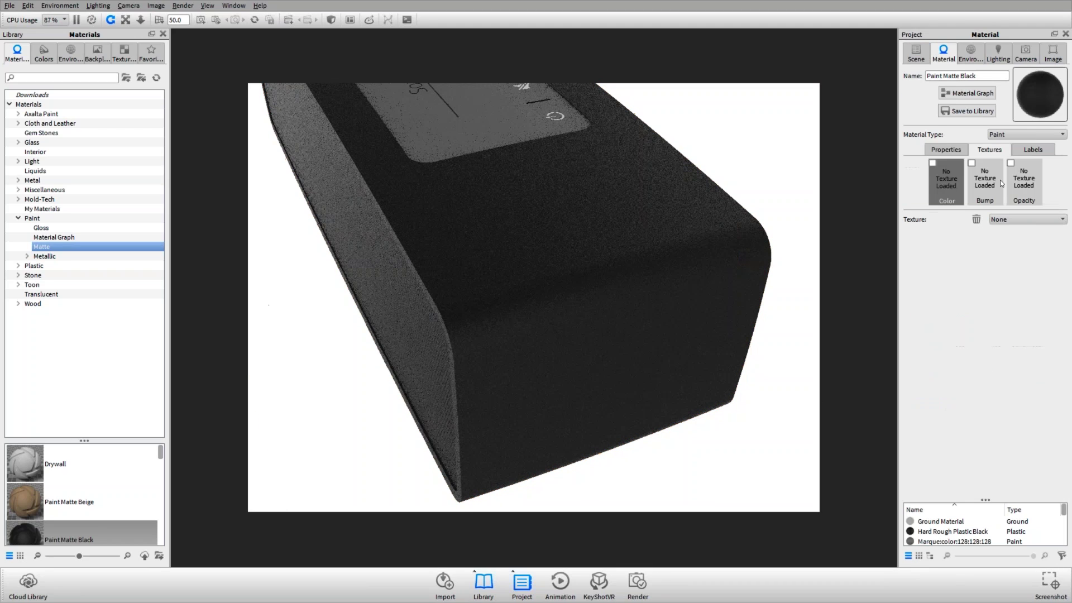
pyautogui.click(985, 189)
pyautogui.click(1027, 219)
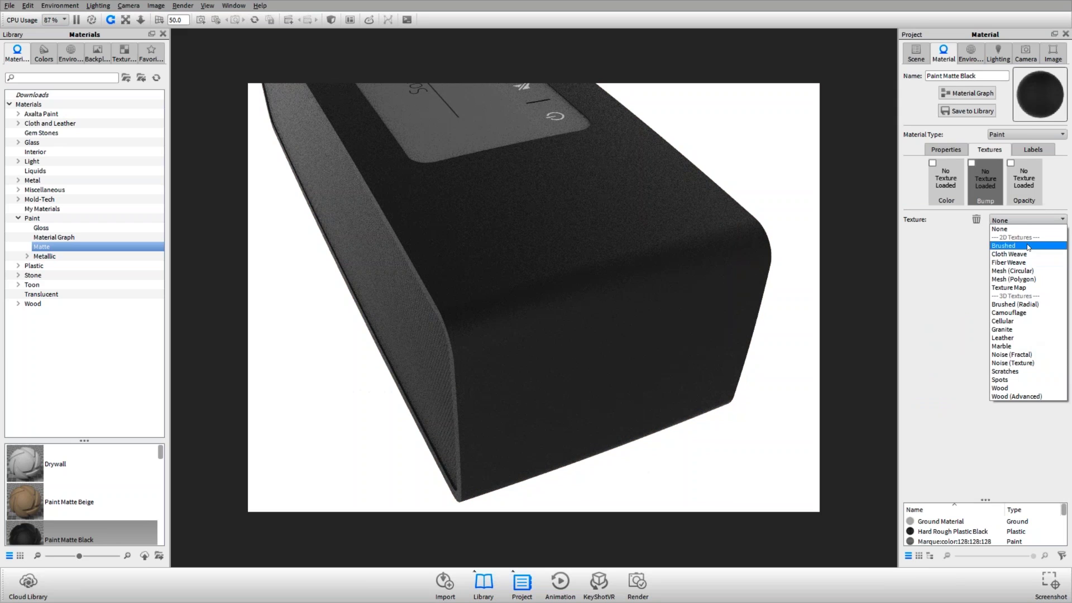
pyautogui.click(1027, 363)
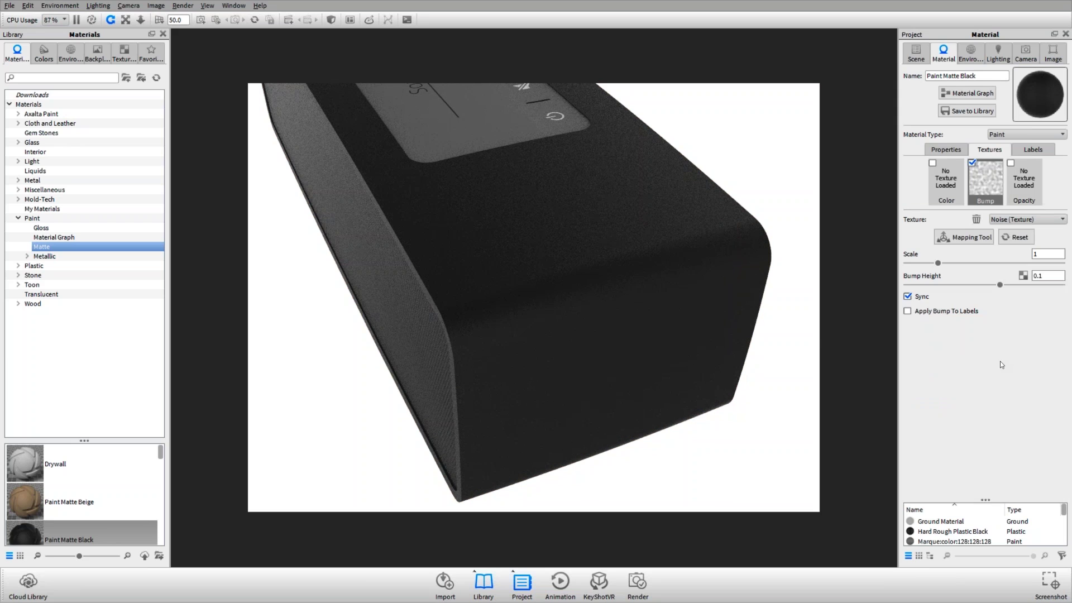
# - Reduce the paint's roughness to 0 and give its noise bump a scale of 0.29 and a bump height of 0.2
pyautogui.click(938, 150)
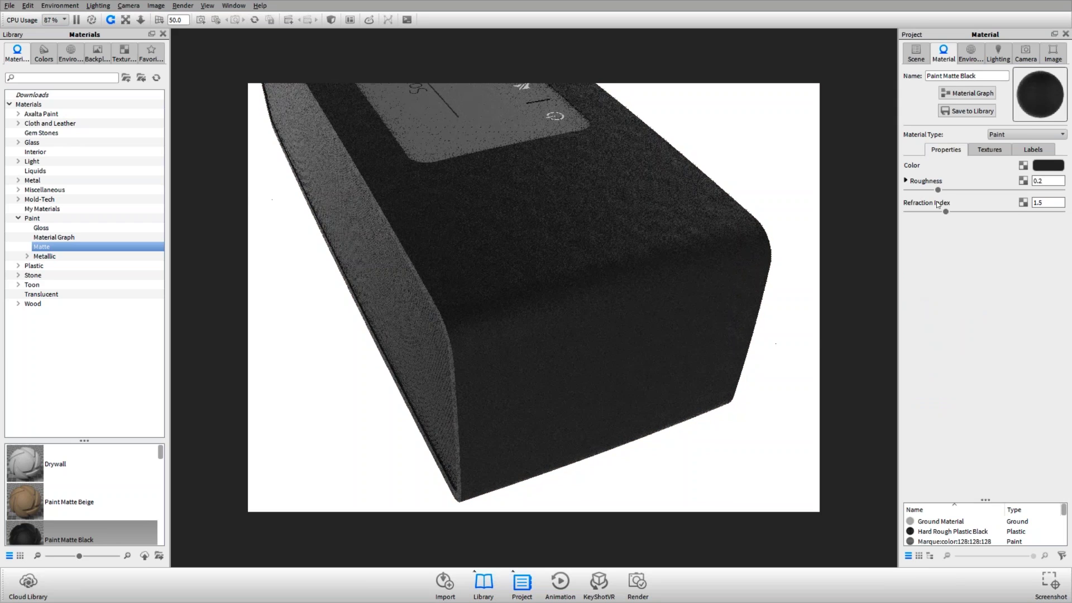
pyautogui.click(988, 150)
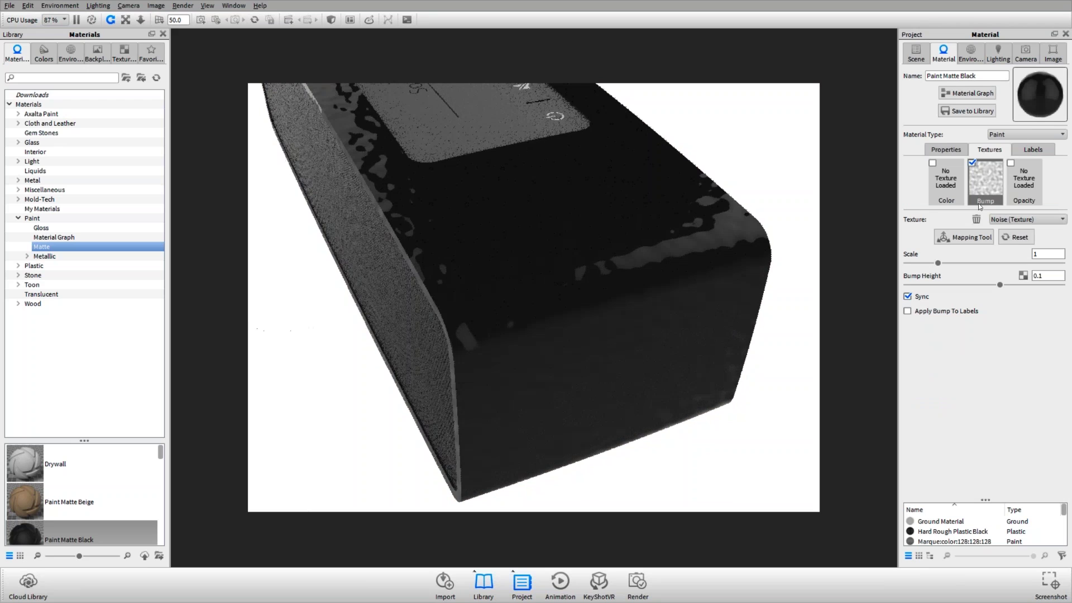
pyautogui.moveTo(937, 263); pyautogui.dragTo(916, 263)
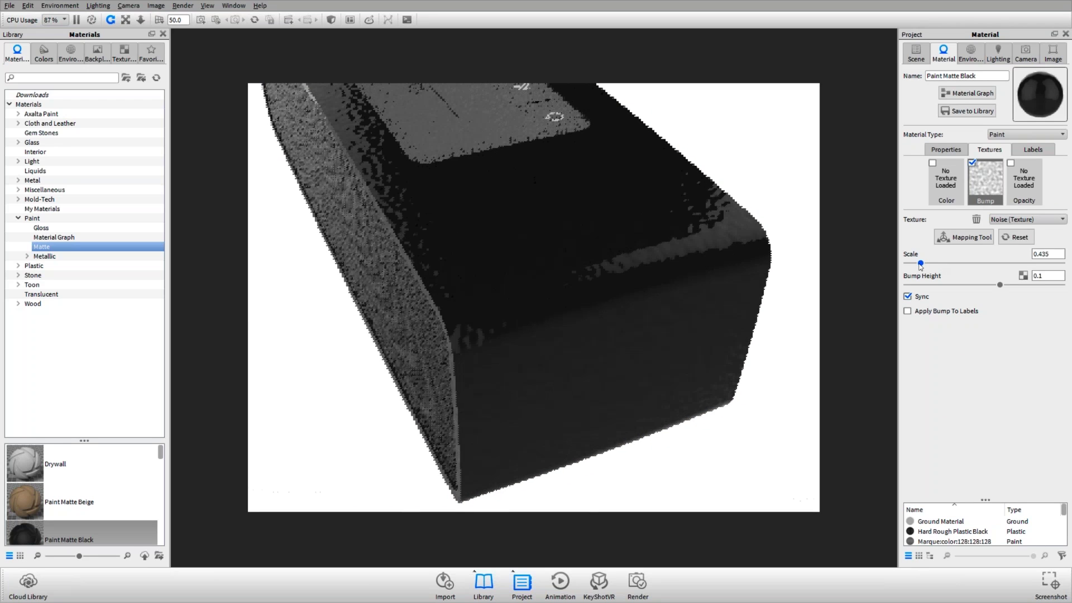
pyautogui.doubleClick(1047, 276)
pyautogui.write('0.2')
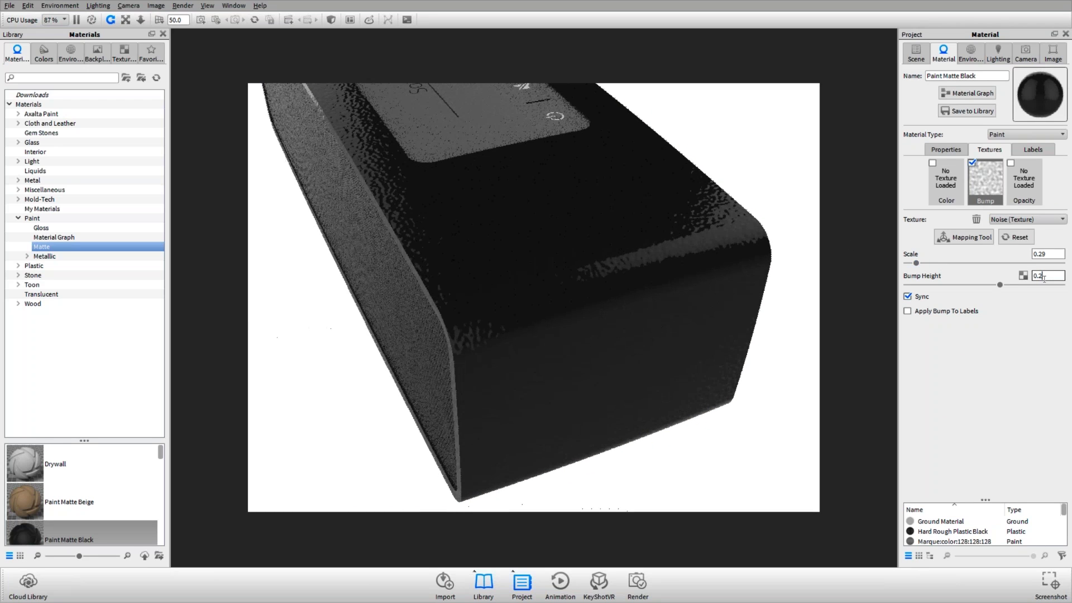
pyautogui.press('Return')
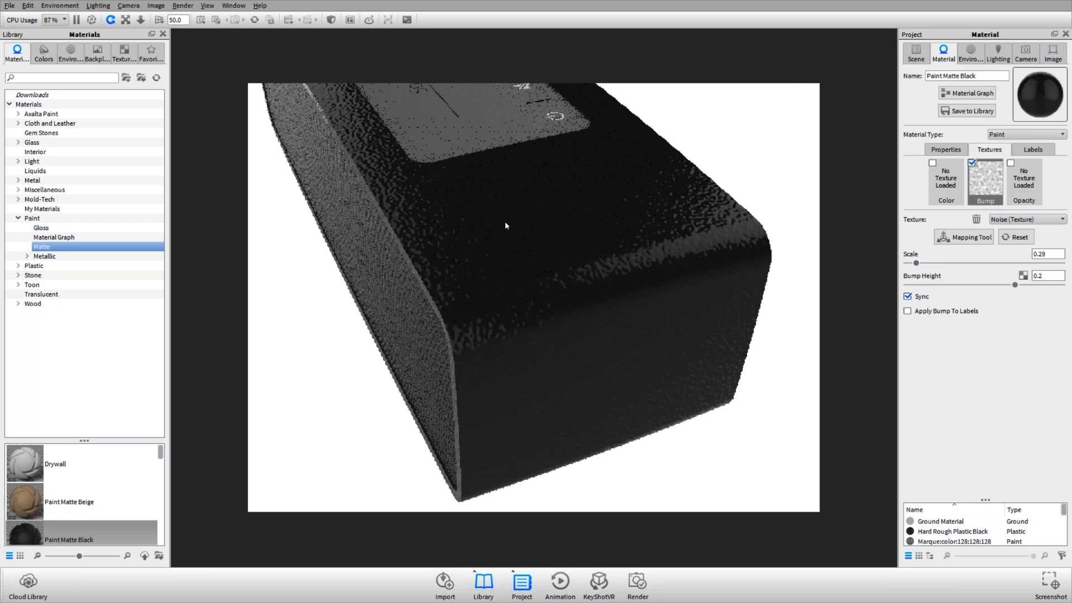
# - Set the black paint's roughness to 0.051, inspect the bumpy surface up close and reveal the roughness Samples setting
pyautogui.scroll(5, 505, 221)
pyautogui.scroll(3, 648, 218)
pyautogui.scroll(-2, 568, 264)
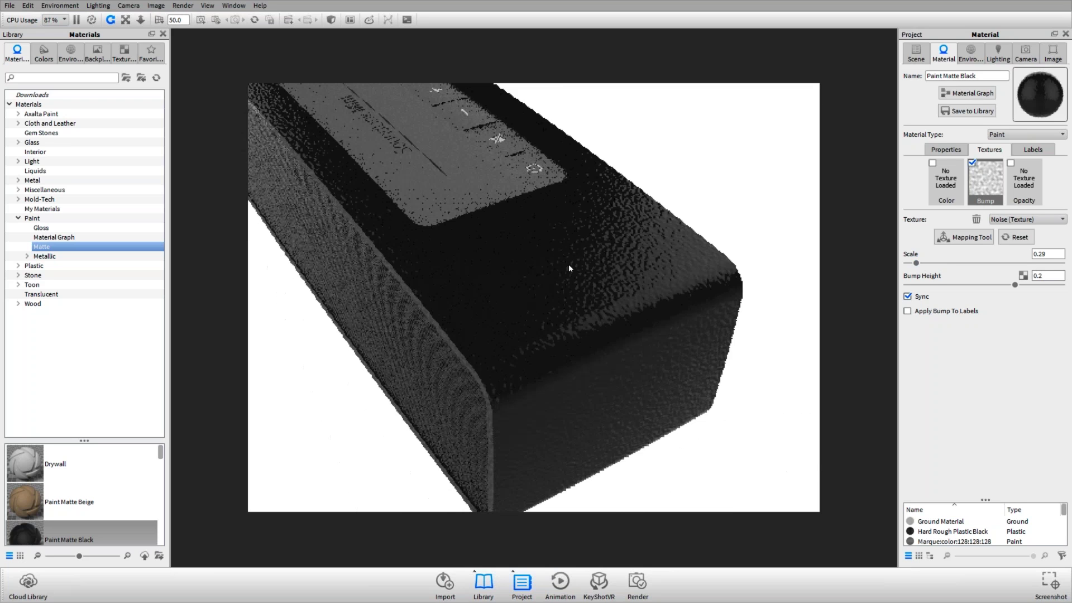
pyautogui.scroll(2, 569, 263)
pyautogui.click(945, 151)
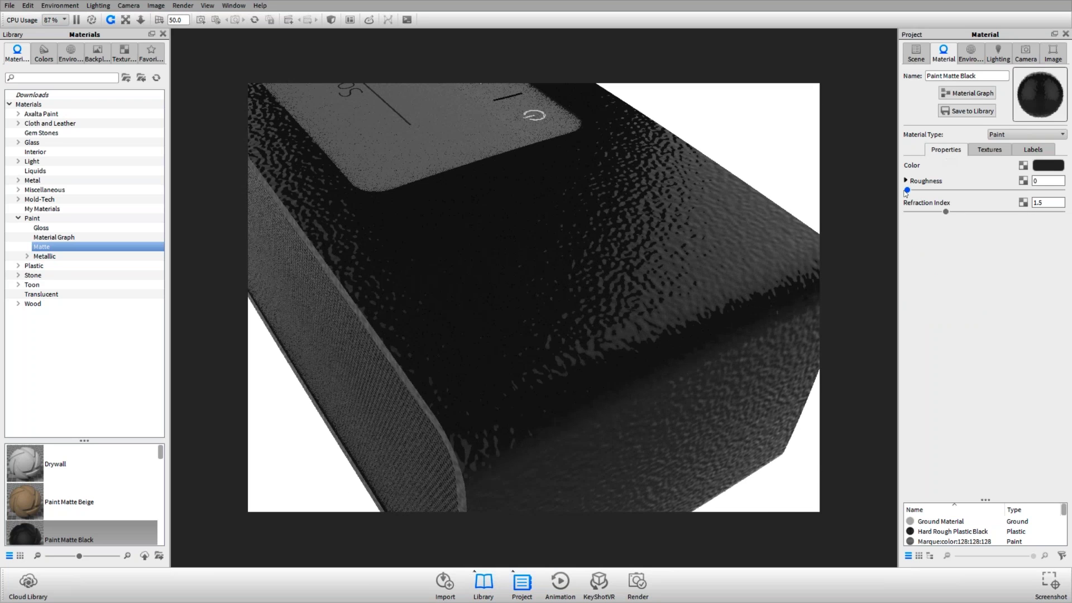
pyautogui.moveTo(907, 191); pyautogui.dragTo(920, 192)
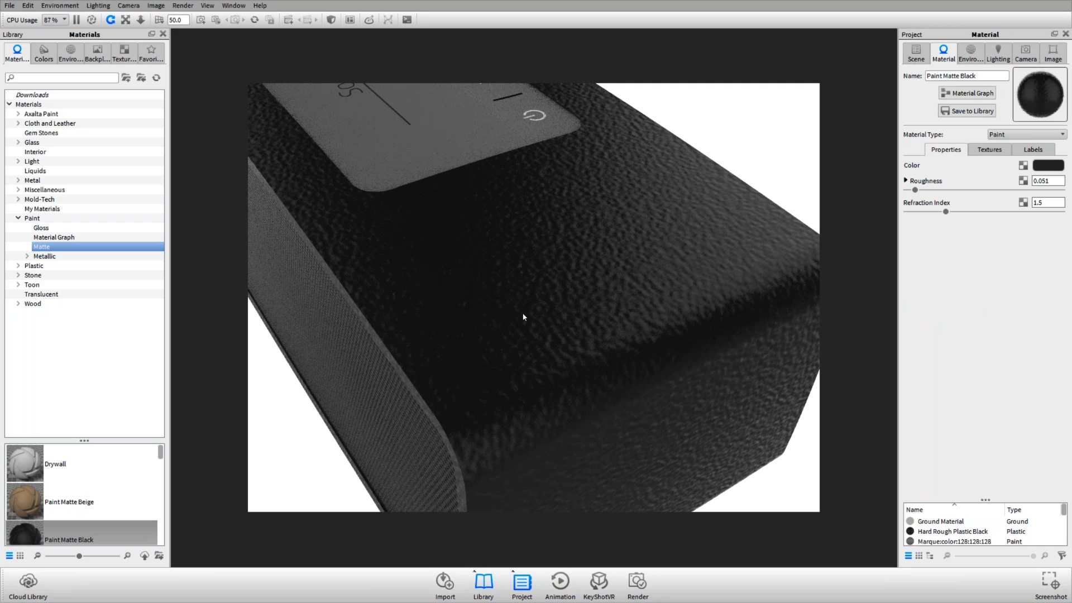
pyautogui.scroll(-3, 531, 313)
pyautogui.scroll(6, 532, 313)
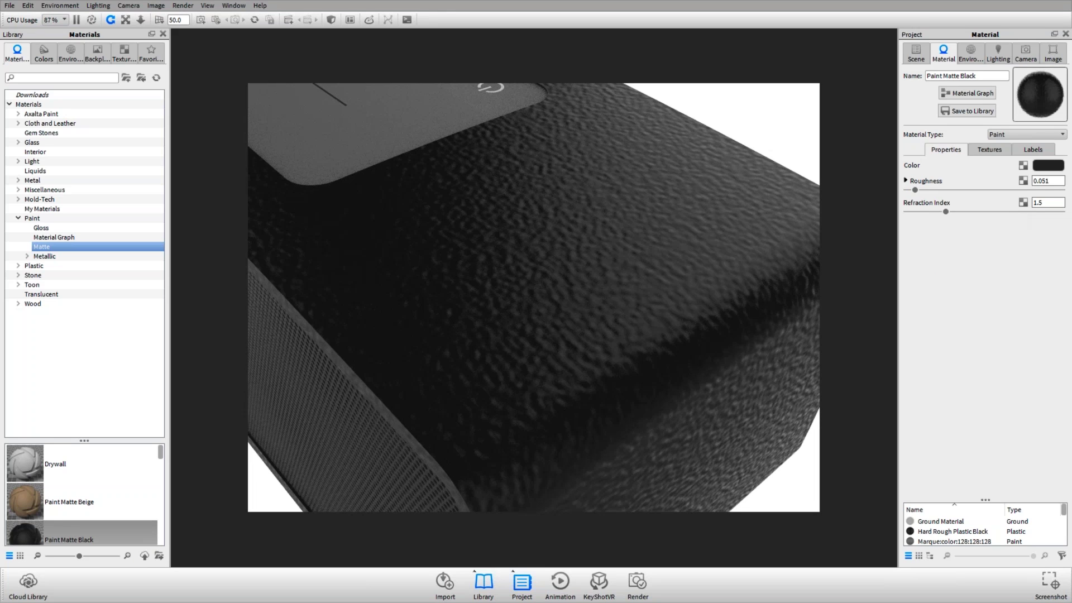
pyautogui.click(913, 182)
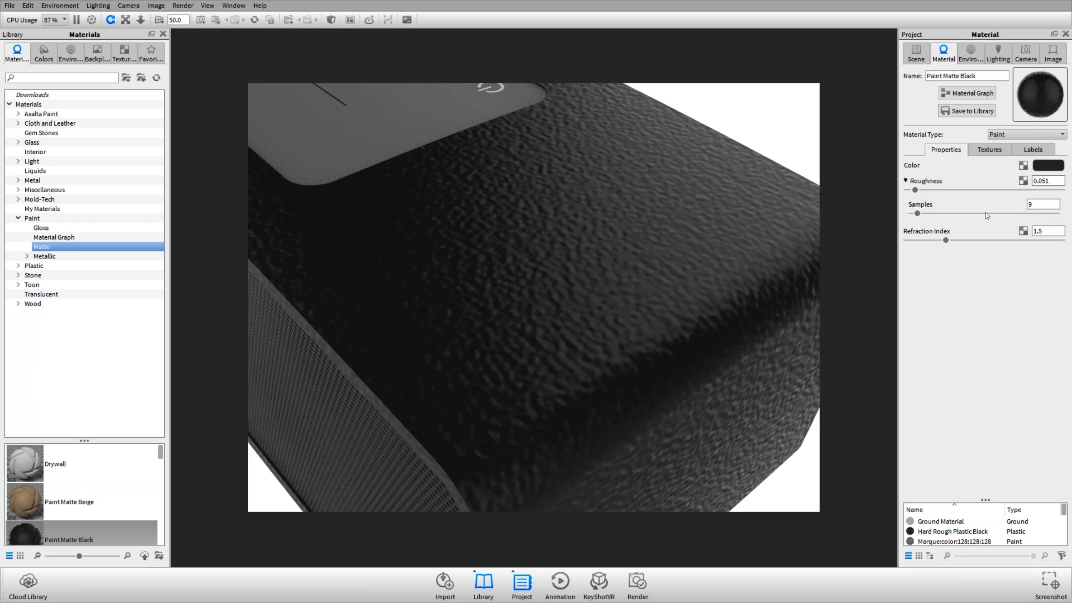
pyautogui.click(926, 182)
pyautogui.click(926, 182)
# - Set the Advanced Control Samples value to 10 in the render options and close them
pyautogui.scroll(-3, 501, 297)
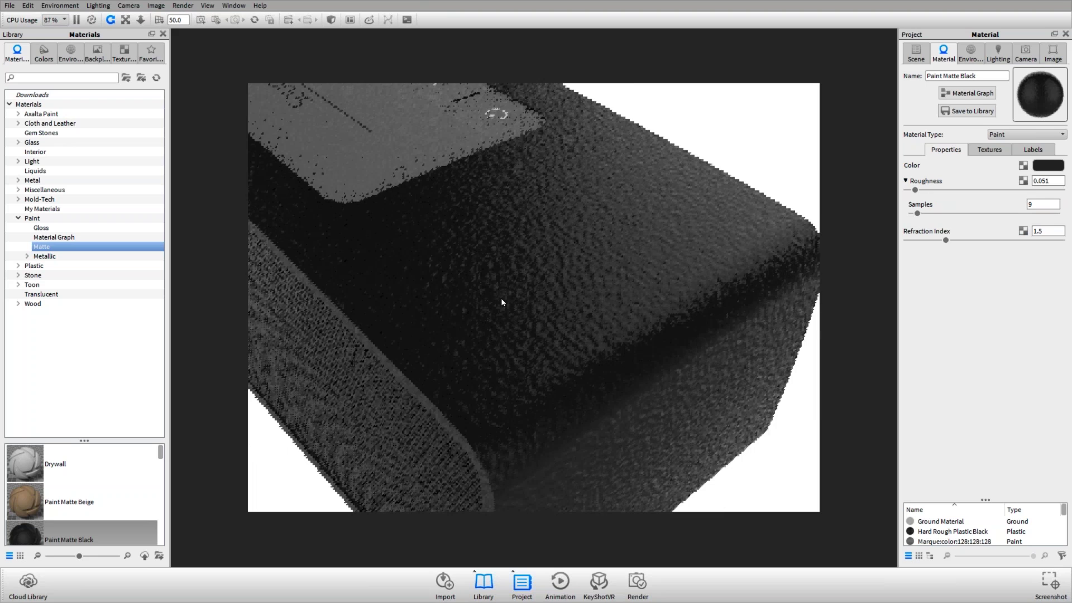
pyautogui.hotkey('ctrl', 'p')
pyautogui.click(570, 226)
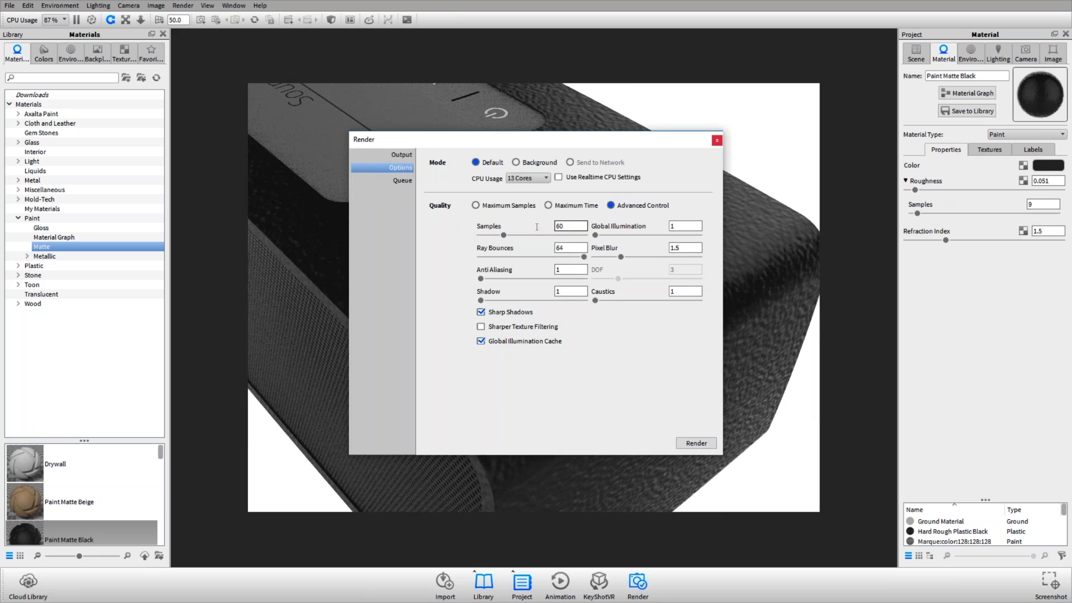
pyautogui.doubleClick(560, 226)
pyautogui.write('10')
pyautogui.press('Return')
pyautogui.click(717, 141)
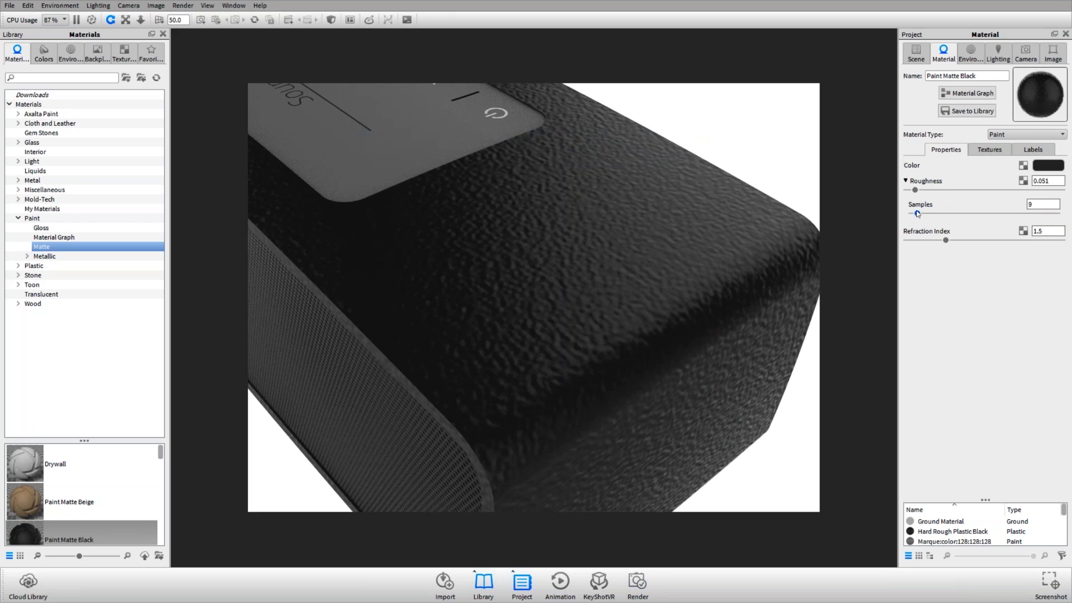
# - Try different roughness Samples values for the Paint Matte Black material and settle on 10
pyautogui.moveTo(918, 214); pyautogui.dragTo(925, 213)
pyautogui.moveTo(924, 214); pyautogui.dragTo(912, 214)
pyautogui.moveTo(912, 213); pyautogui.dragTo(916, 215)
pyautogui.click(922, 182)
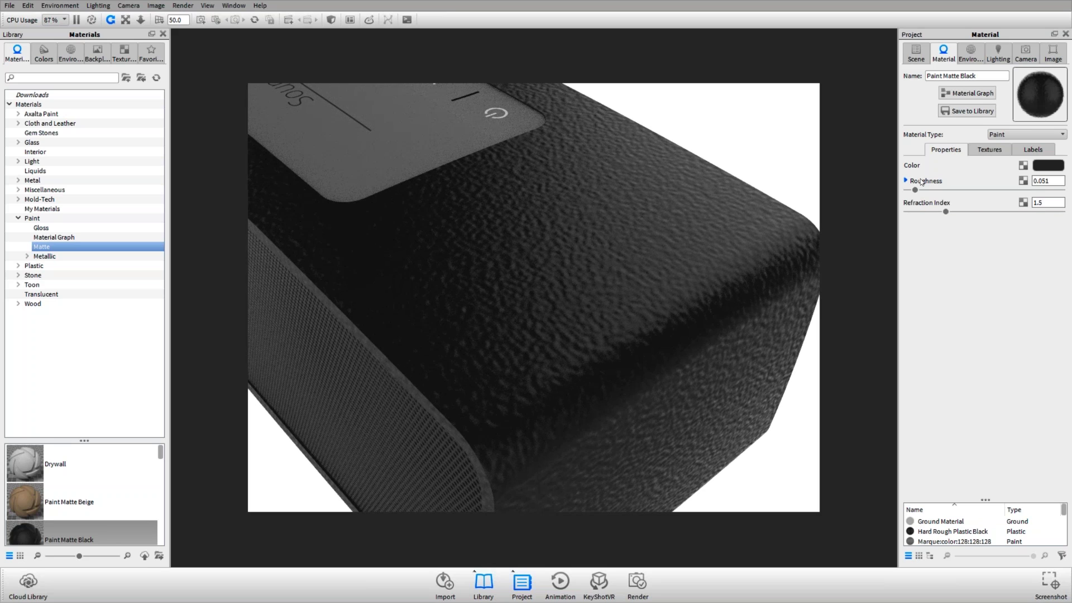
pyautogui.click(921, 182)
pyautogui.moveTo(915, 214); pyautogui.dragTo(918, 215)
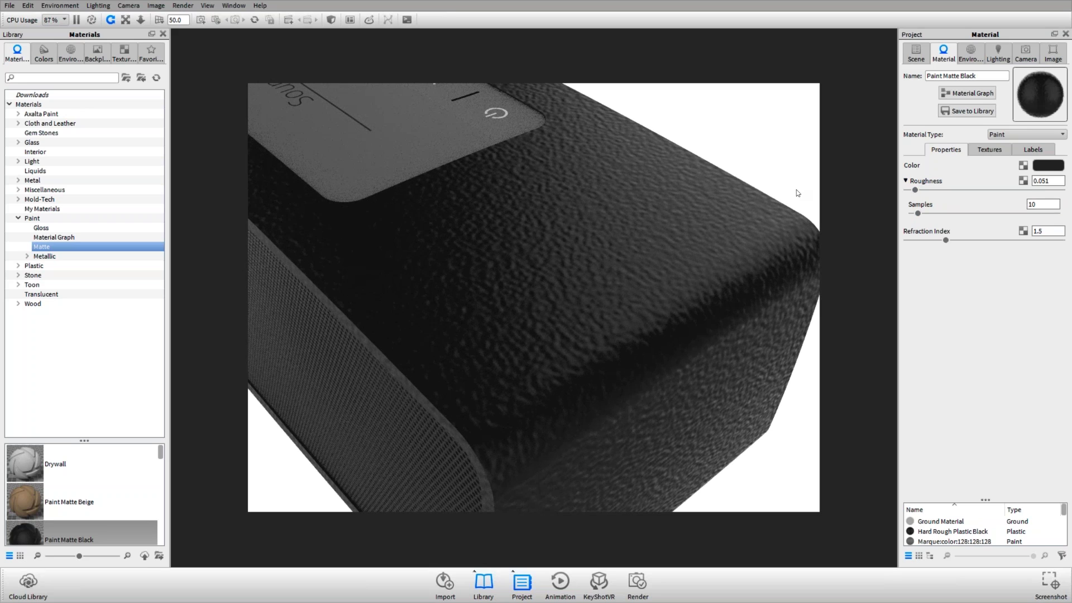
# - Pause the real-time render and open an image from the Material Samples folder inside Render Settings in Photos
pyautogui.hotkey('shift', 'p')
pyautogui.hotkey('alt', 'Tab')
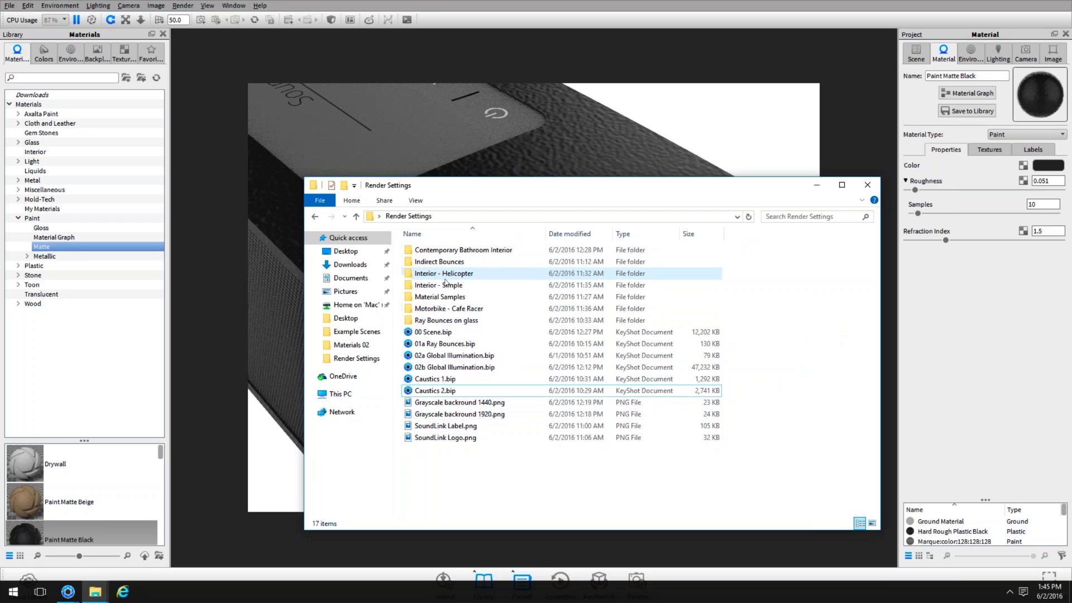
pyautogui.doubleClick(440, 296)
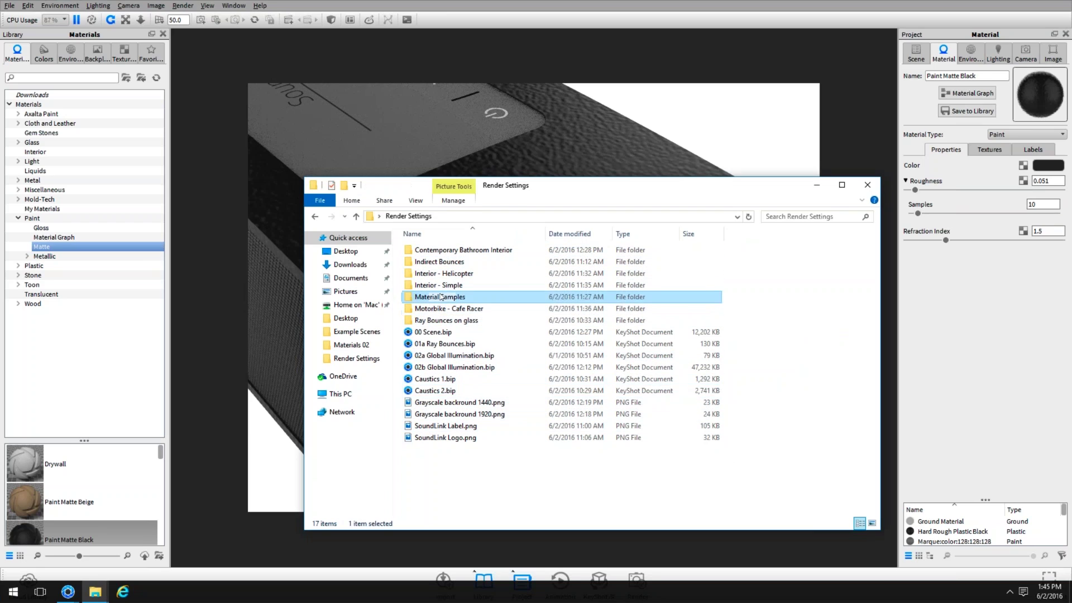
pyautogui.doubleClick(446, 279)
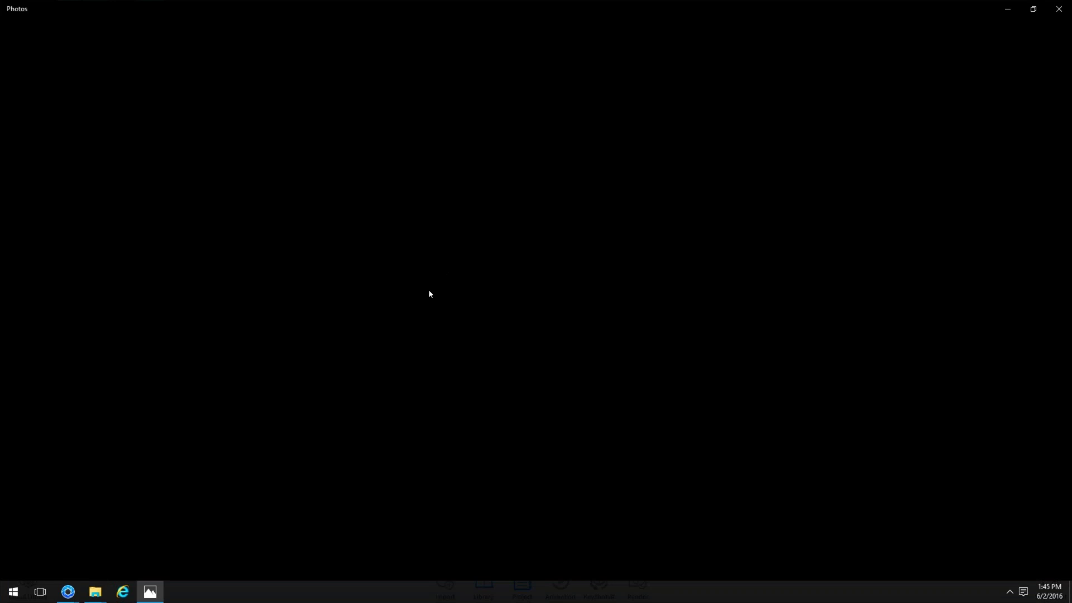
# - Examine the blue part renders in Material Samples.png, comparing the roughness quality from 2 to 32 samples
pyautogui.press('Left')
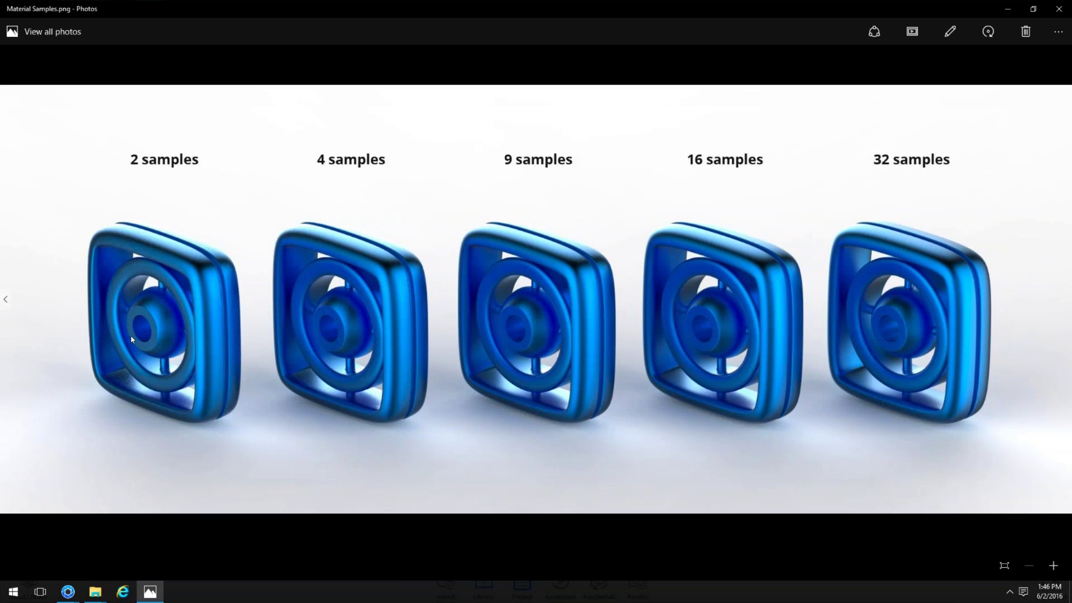
pyautogui.click(1053, 565)
pyautogui.click(1053, 565)
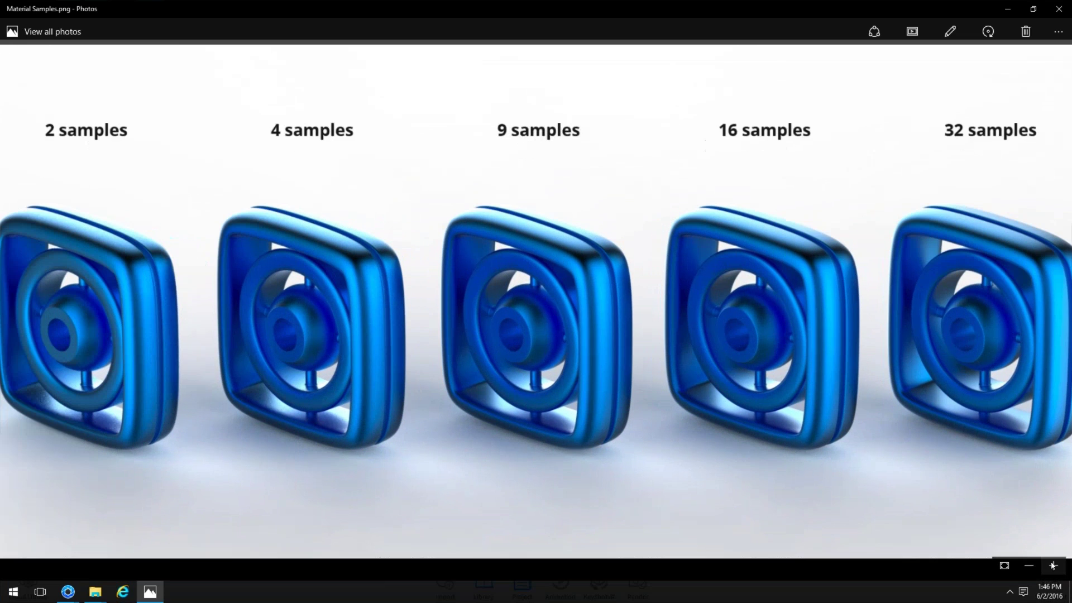
pyautogui.click(1052, 565)
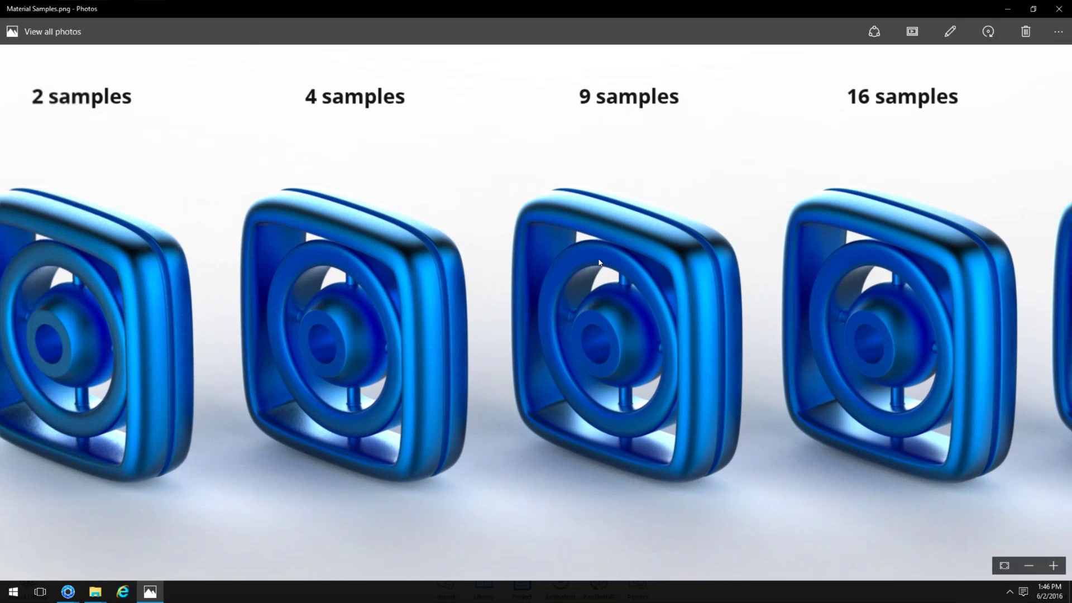
pyautogui.hscroll(-3, 612, 301)
pyautogui.hscroll(6, 612, 301)
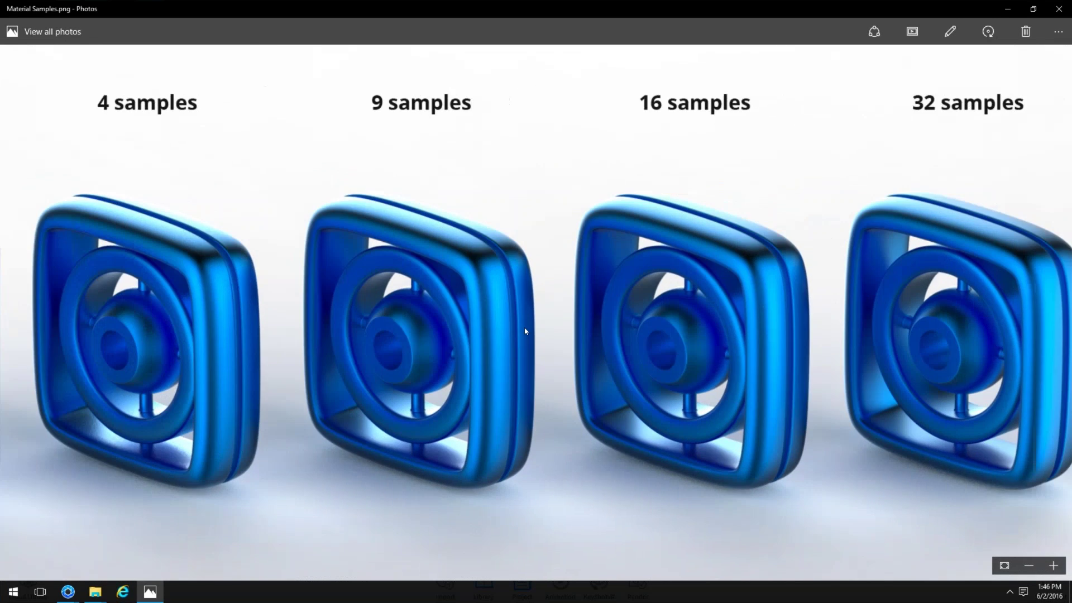
pyautogui.hscroll(2, 998, 172)
pyautogui.hscroll(-3, 962, 309)
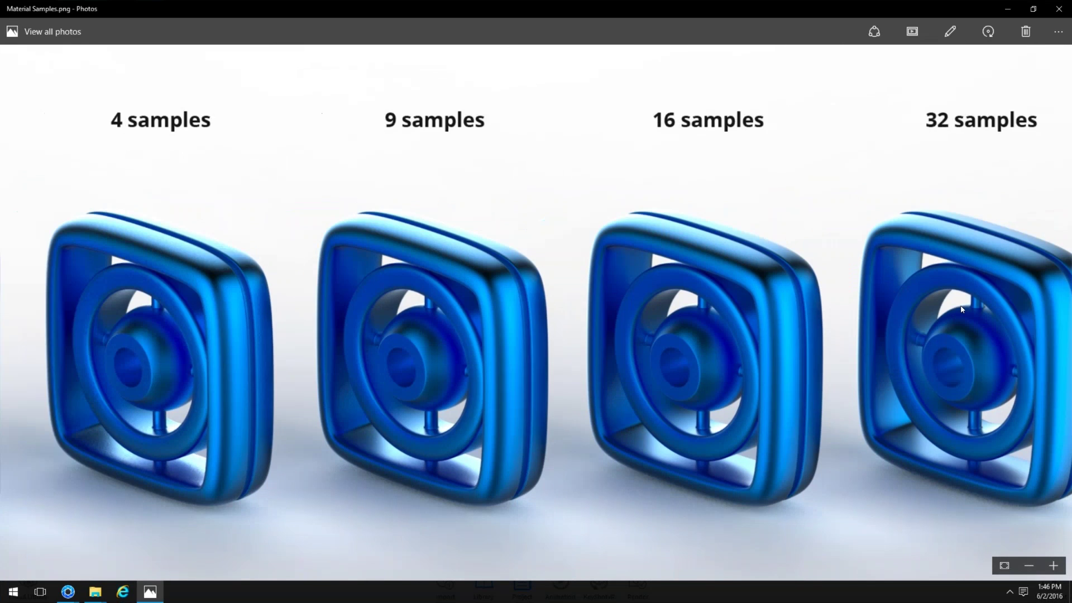
pyautogui.hscroll(-3, 961, 309)
# - Inspect the grain on the 2 samples render up close and compare it with the 4 samples render
pyautogui.click(1052, 565)
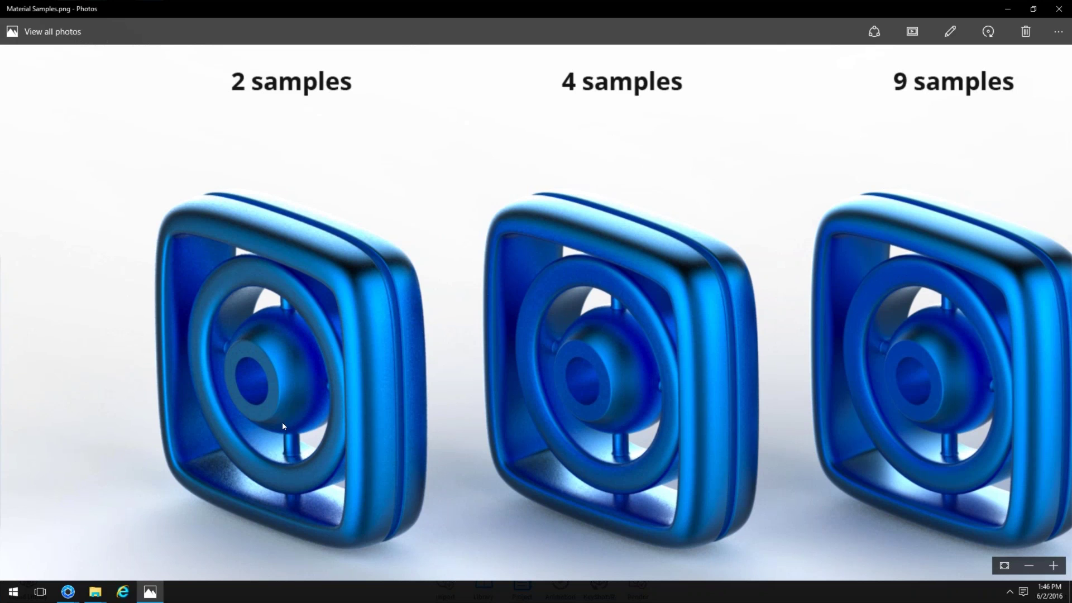
pyautogui.click(1057, 567)
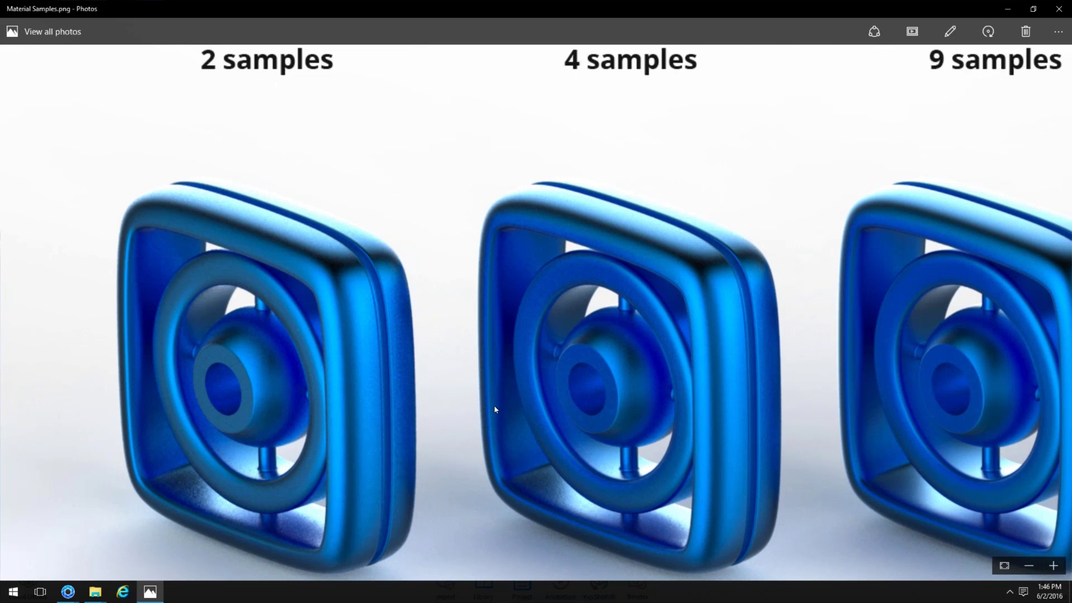
pyautogui.scroll(1, 433, 320)
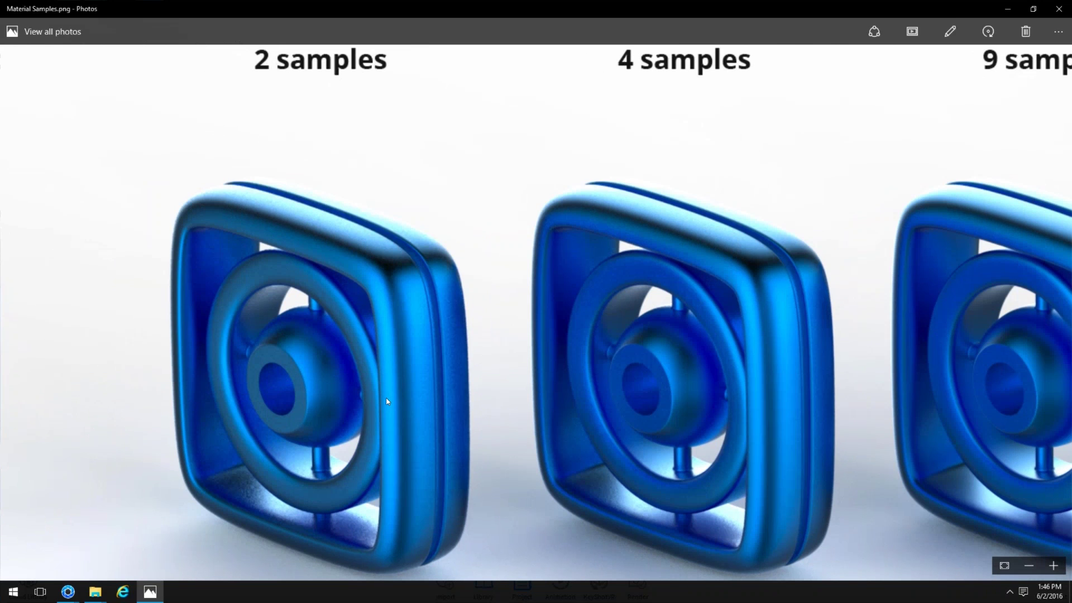
pyautogui.scroll(-5, 463, 377)
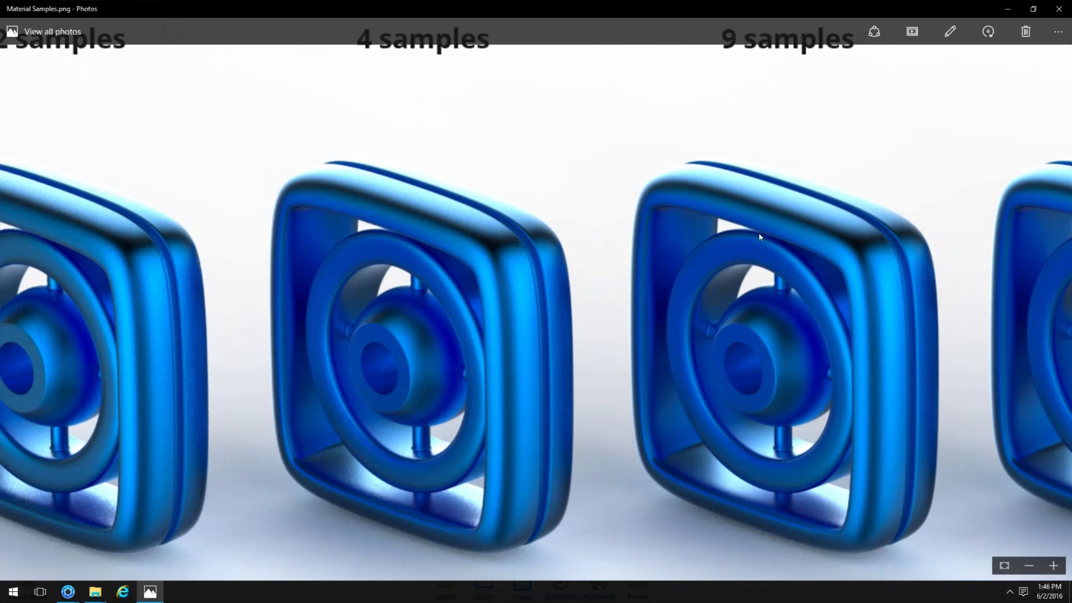
# - Compare the surface noise of the 4, 9, 16 and 32 samples renders at higher magnification
pyautogui.moveTo(667, 249); pyautogui.dragTo(570, 252)
pyautogui.moveTo(661, 239); pyautogui.dragTo(534, 301)
pyautogui.moveTo(470, 561); pyautogui.dragTo(479, 406)
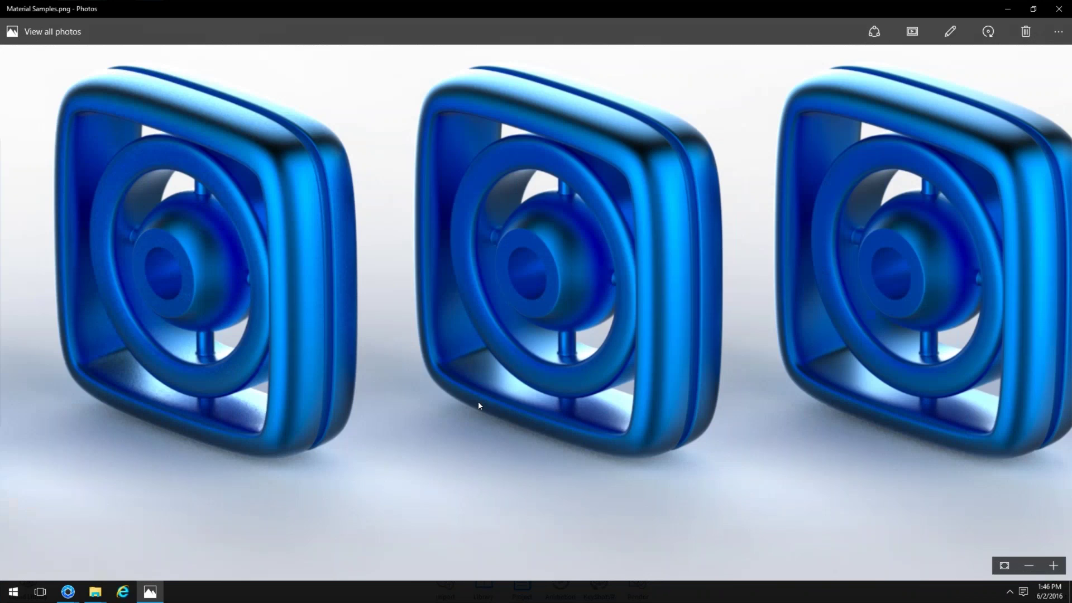
pyautogui.click(1051, 565)
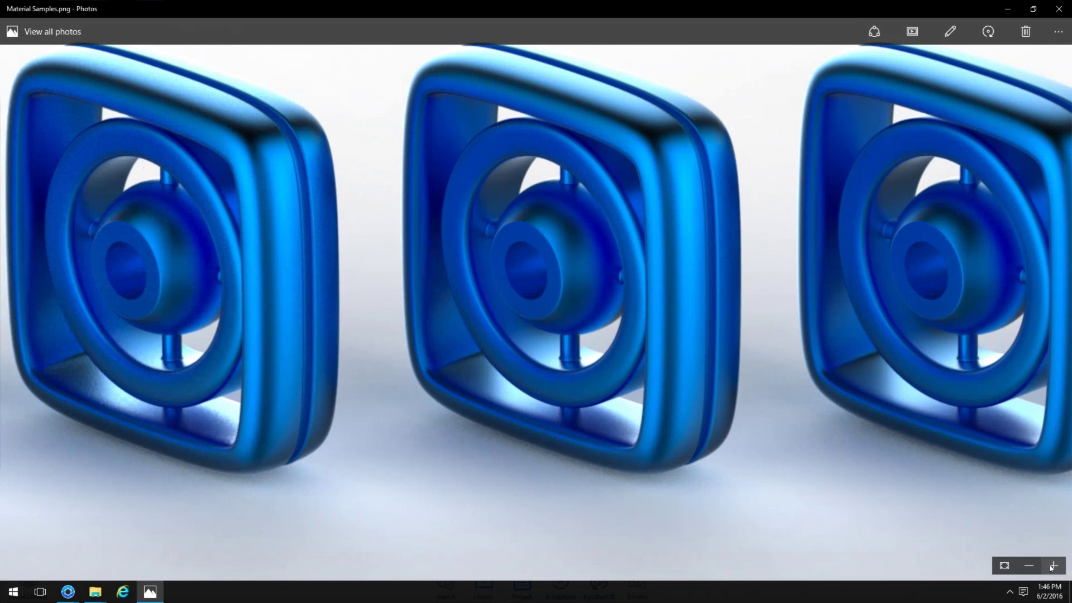
pyautogui.click(1050, 565)
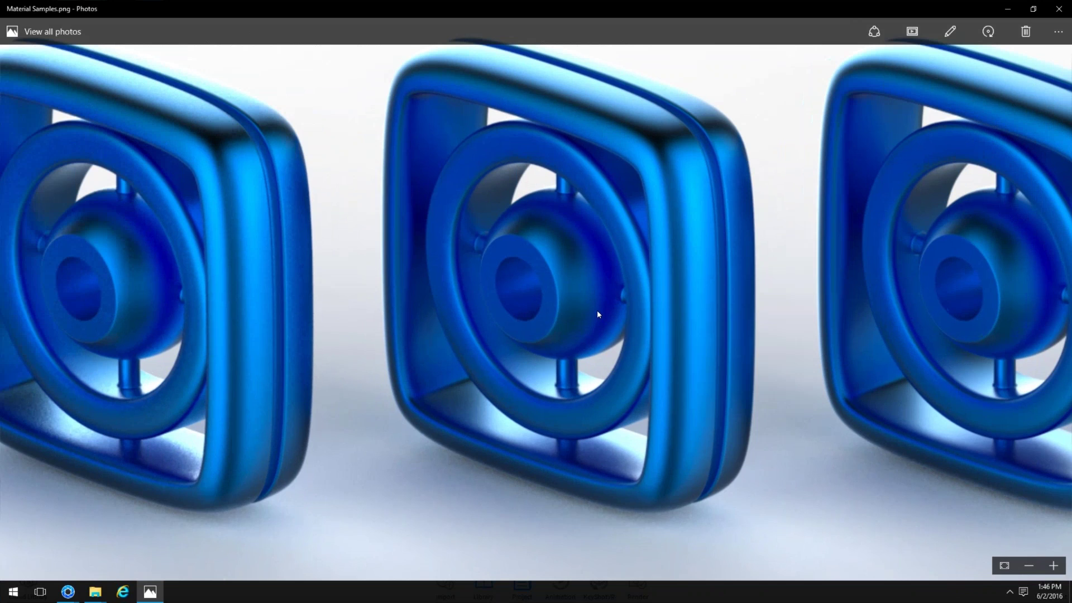
pyautogui.moveTo(481, 205); pyautogui.dragTo(433, 260)
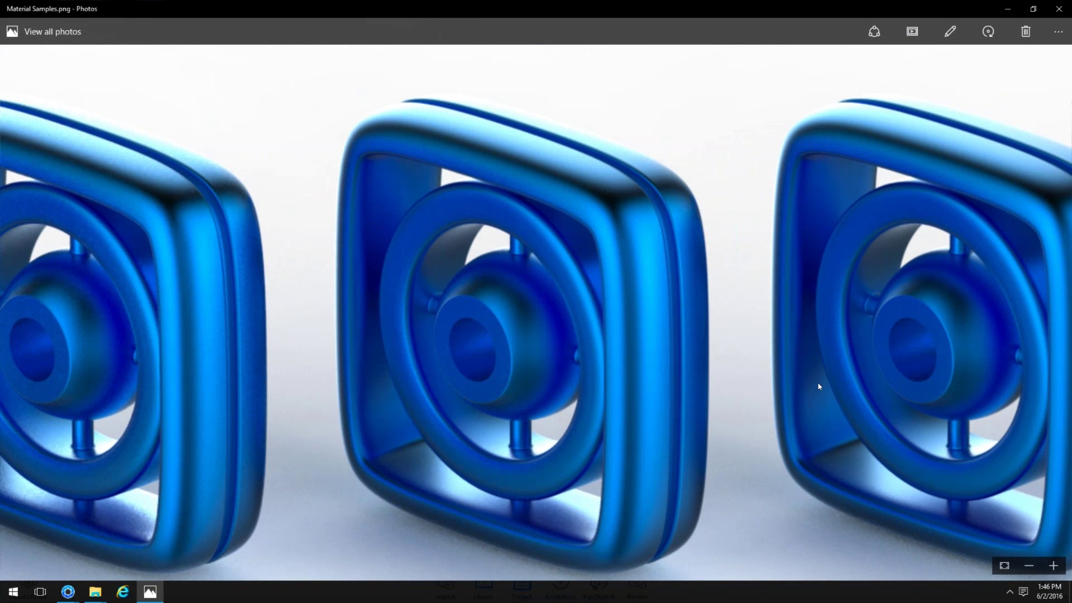
pyautogui.moveTo(849, 377); pyautogui.dragTo(436, 374)
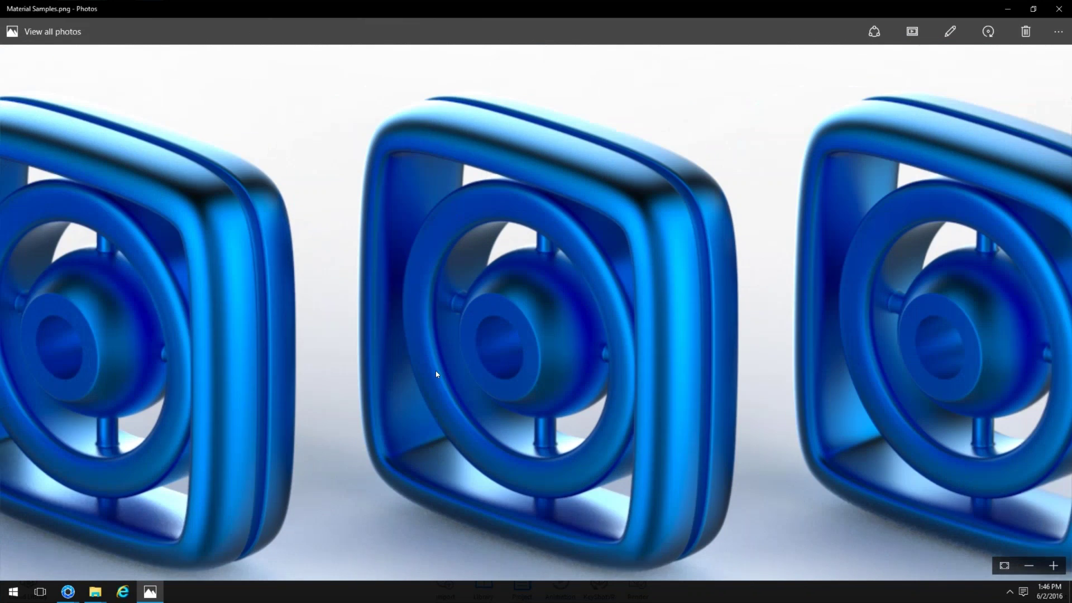
pyautogui.scroll(3, 534, 352)
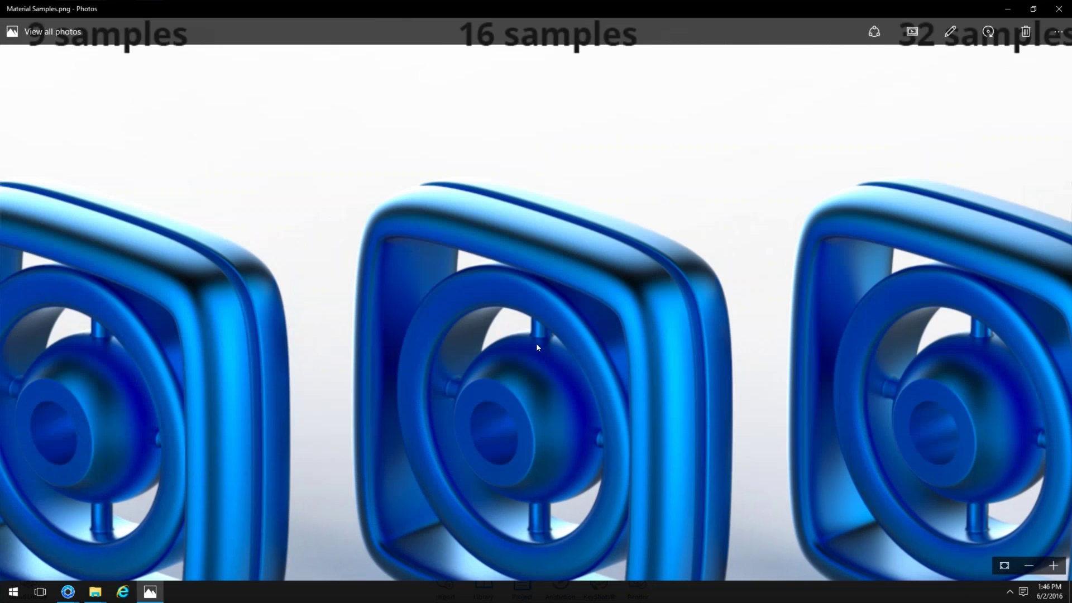
pyautogui.moveTo(481, 320); pyautogui.dragTo(517, 333)
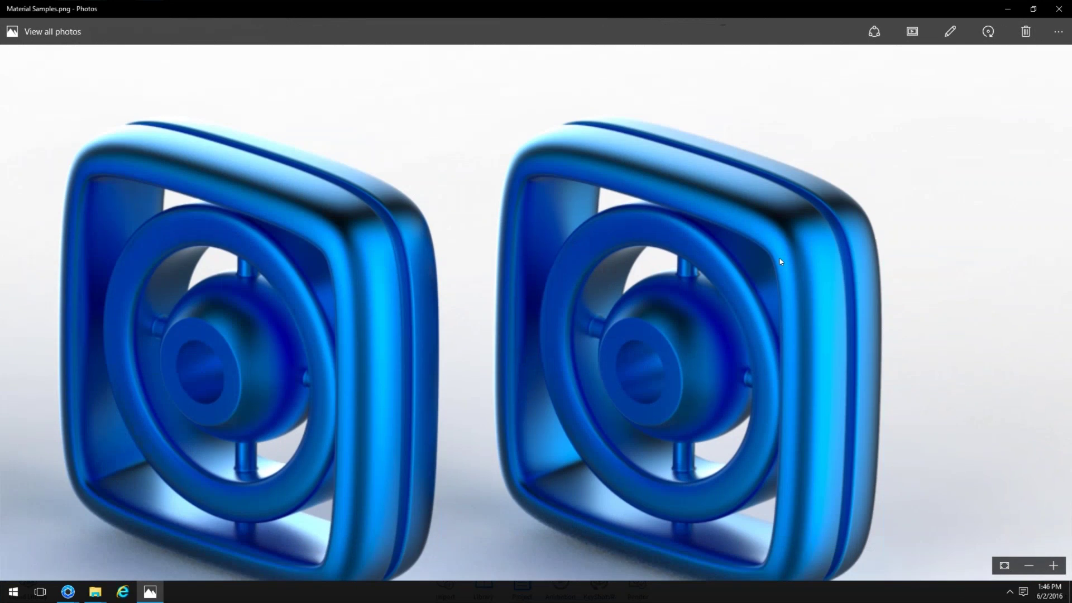
pyautogui.scroll(2, 678, 406)
pyautogui.moveTo(678, 406); pyautogui.dragTo(977, 322)
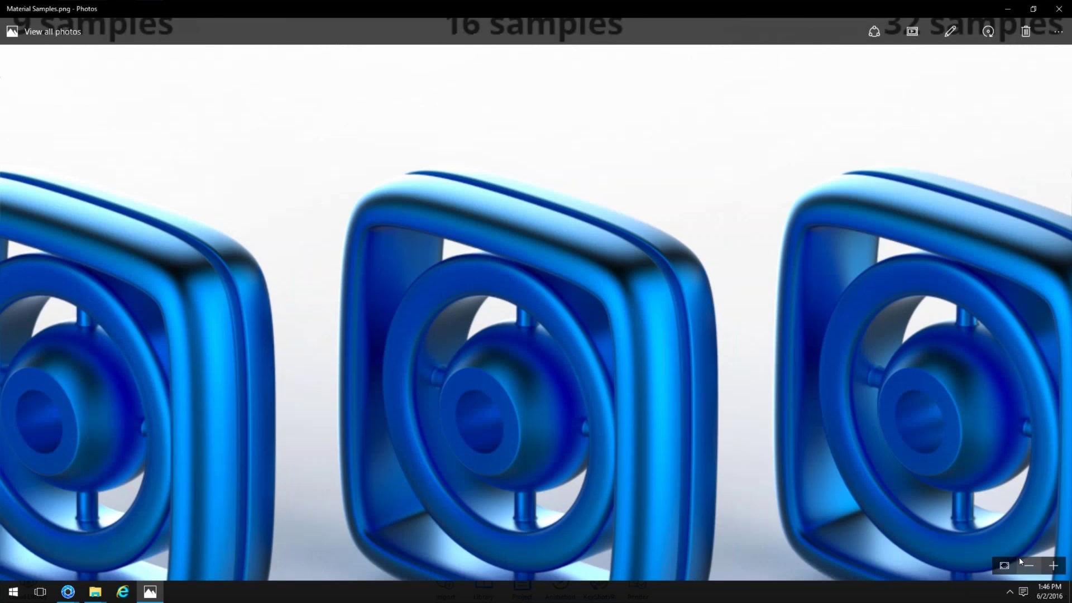
# - Return to the full view of the image to compare all five sample renders side by side
pyautogui.click(1030, 566)
pyautogui.click(1030, 566)
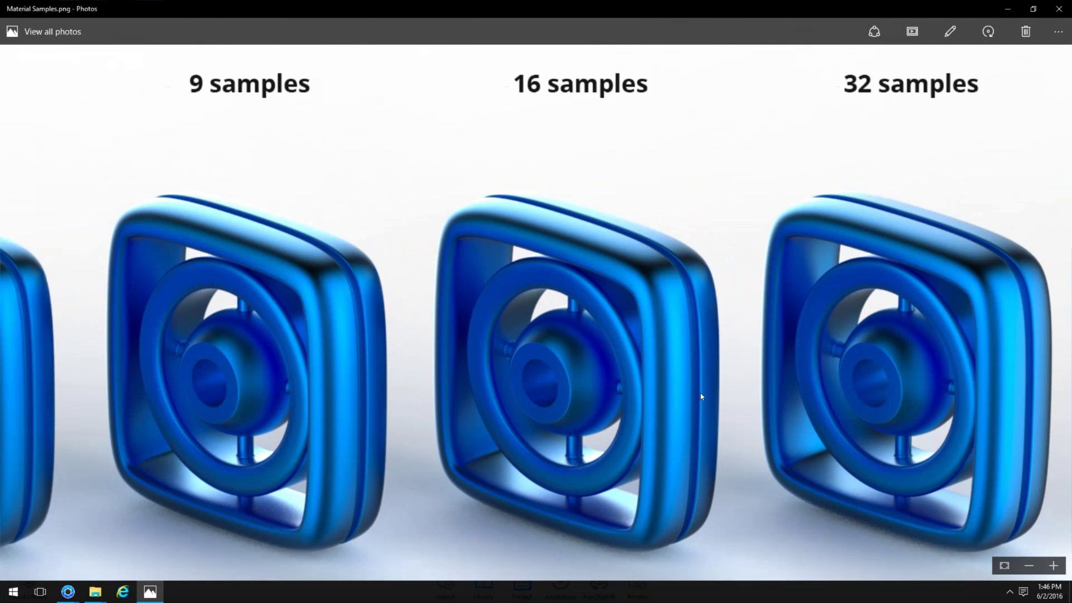
pyautogui.click(1029, 565)
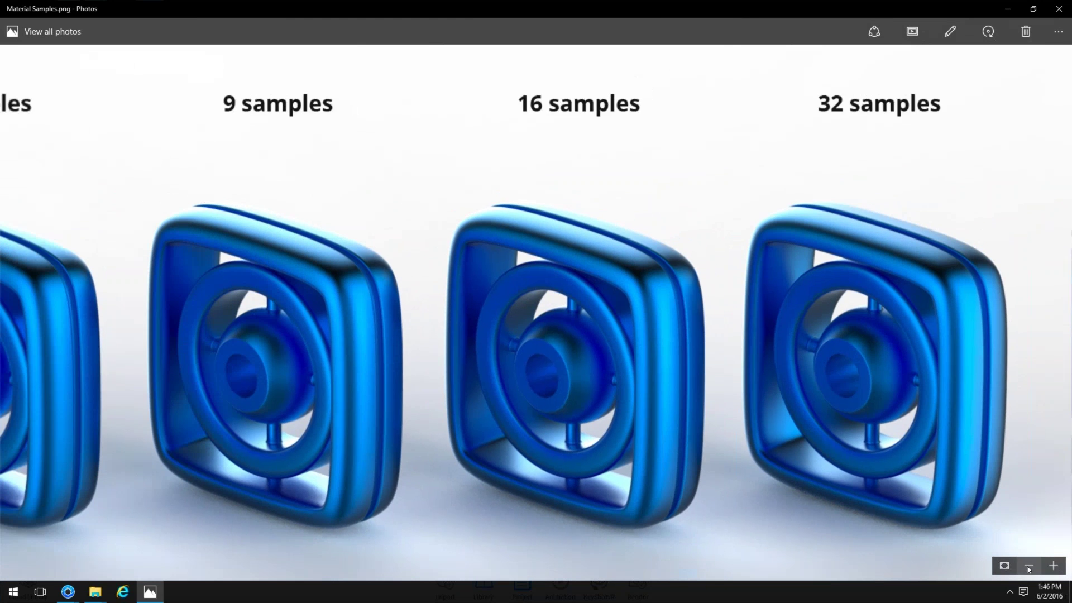
pyautogui.click(1029, 567)
pyautogui.click(1027, 566)
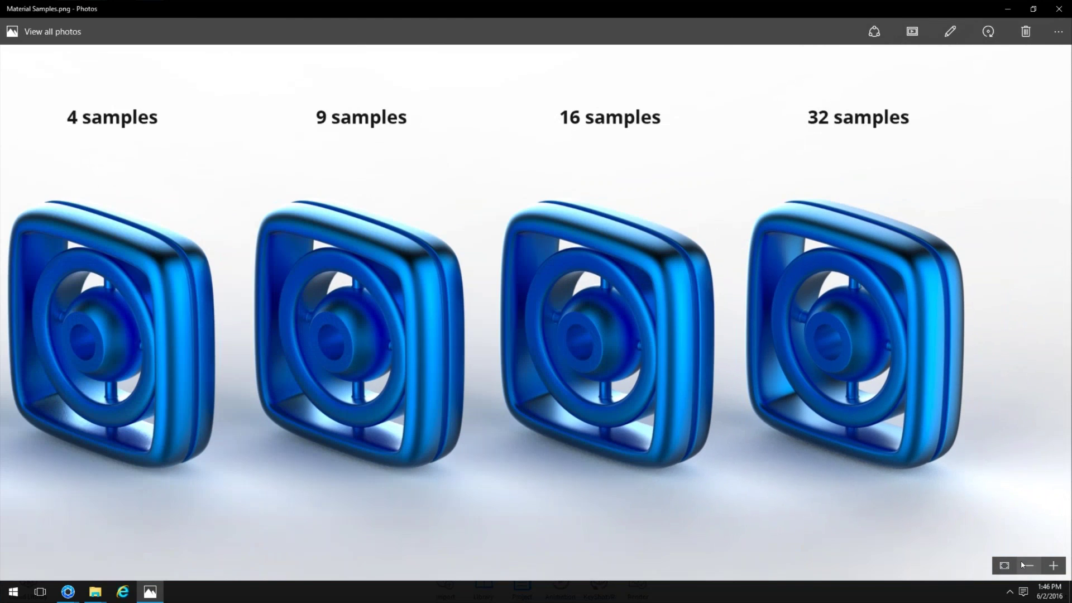
pyautogui.click(1027, 566)
pyautogui.click(1029, 566)
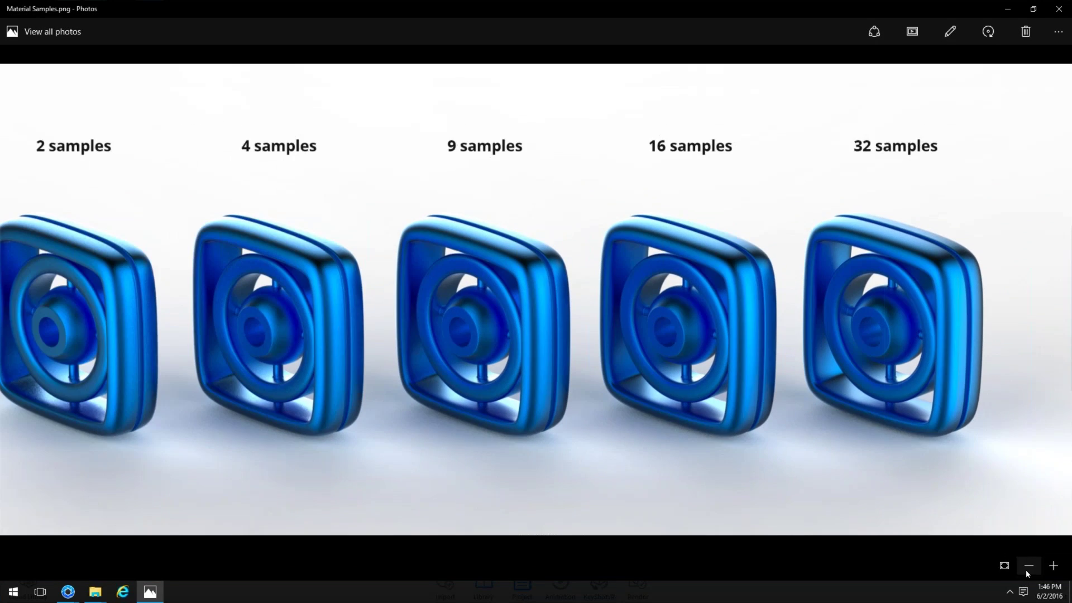
pyautogui.click(1029, 567)
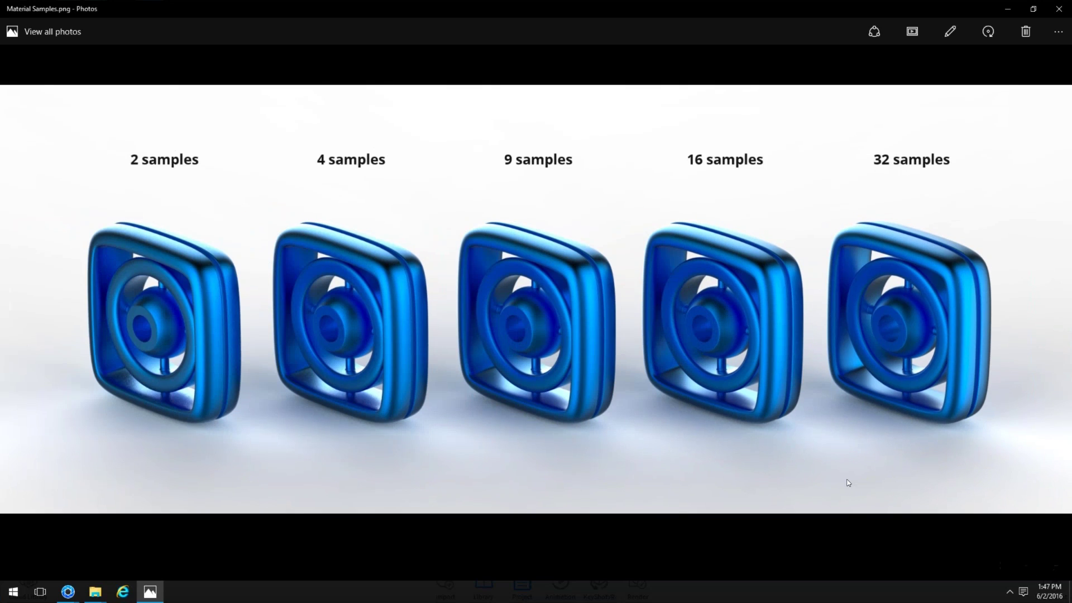
# - Switch to the 00 Scene window in KeyShot and reduce the Scale of the Paint Matte Black material's noise bump texture
pyautogui.hotkey('alt', 'Tab')
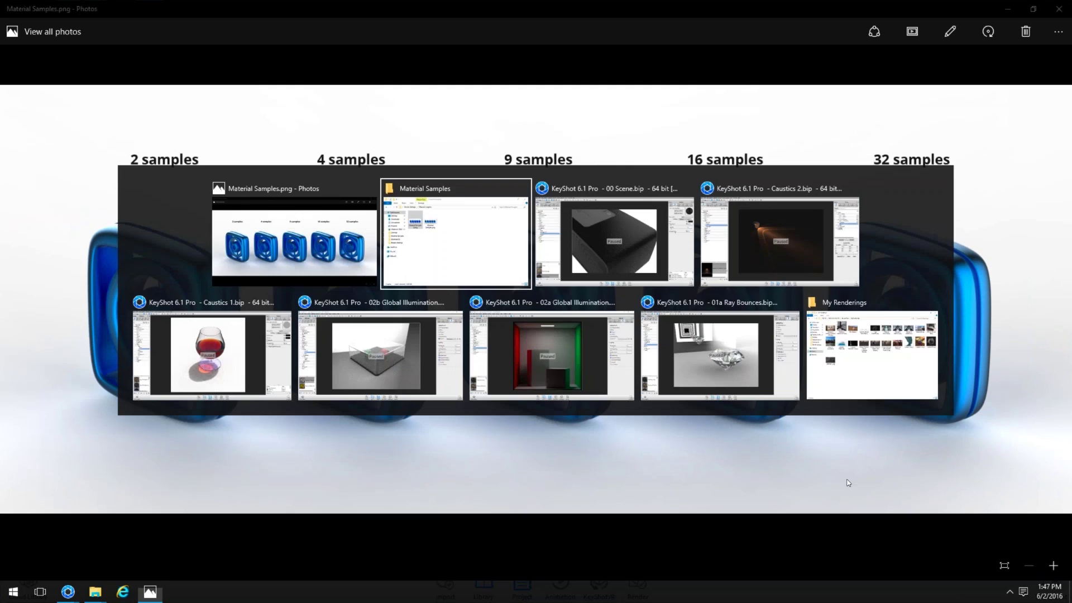
pyautogui.hotkey('alt', 'Tab')
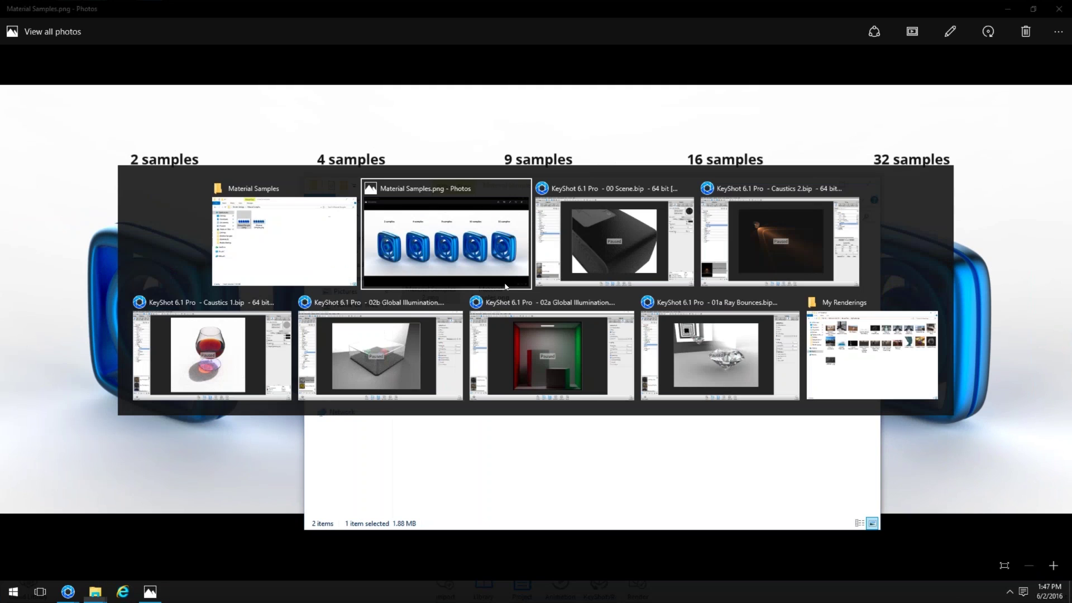
pyautogui.click(679, 251)
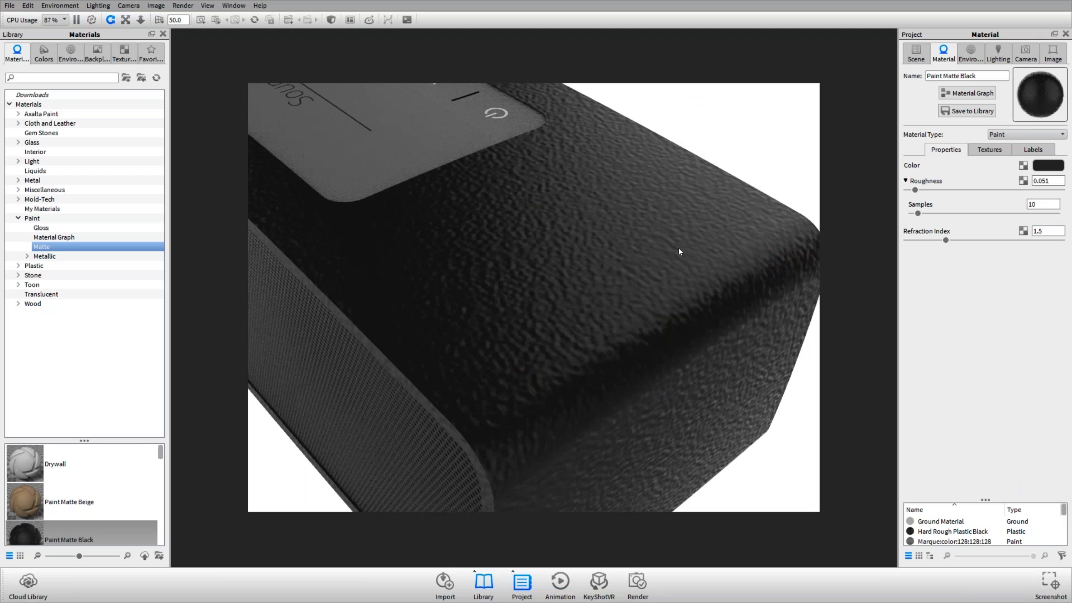
pyautogui.click(984, 150)
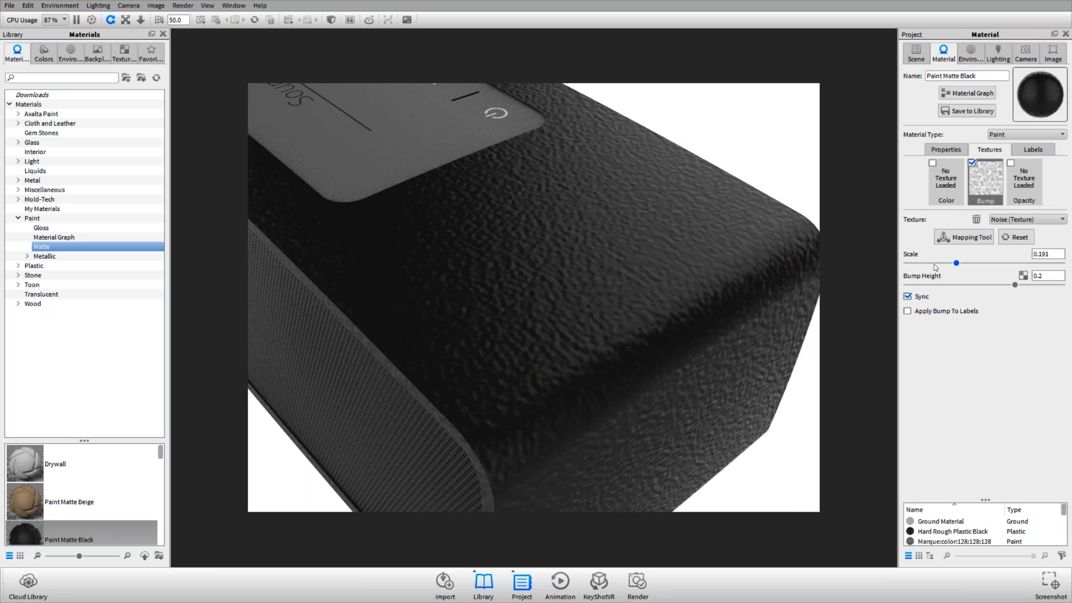
pyautogui.moveTo(936, 267); pyautogui.dragTo(932, 267)
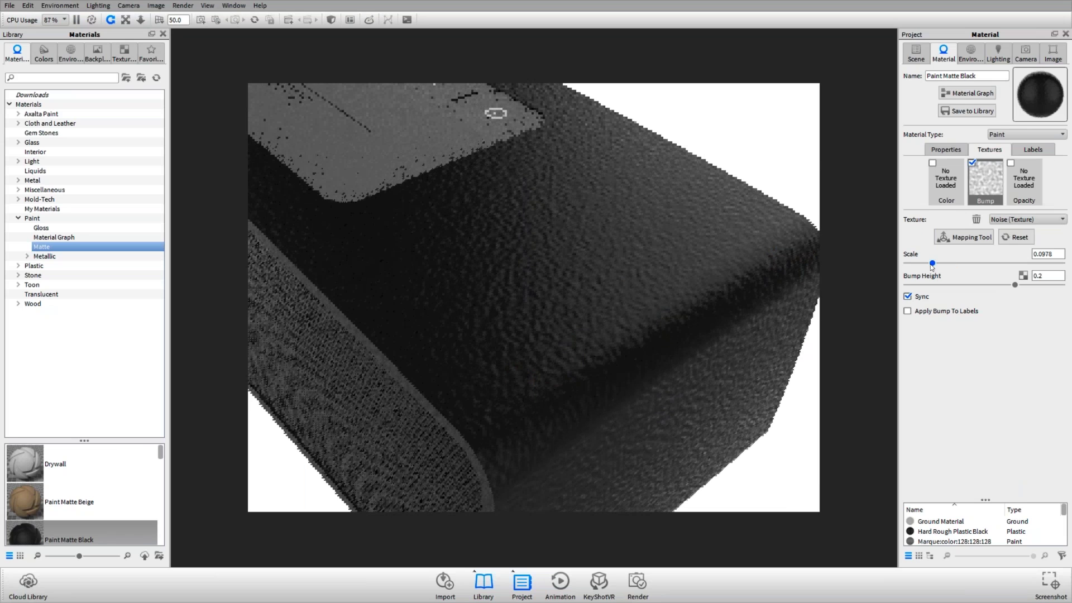
# - Set the Paint Matte Black material's roughness Samples to 9 and inspect the speaker's top surface closer up
pyautogui.click(946, 149)
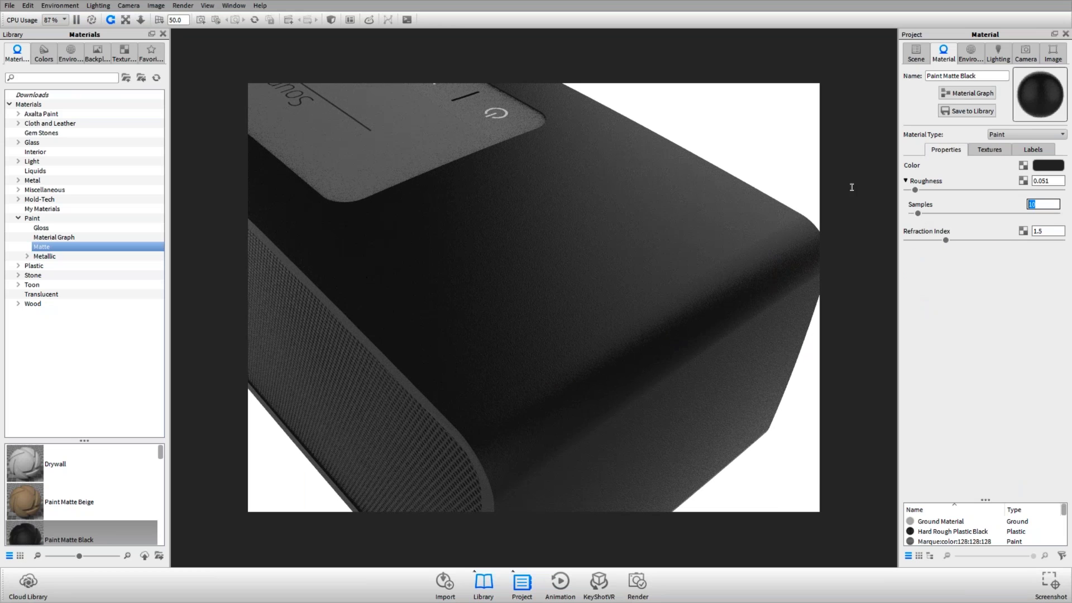
pyautogui.write('9')
pyautogui.press('Return')
pyautogui.moveTo(534, 275); pyautogui.dragTo(648, 327)
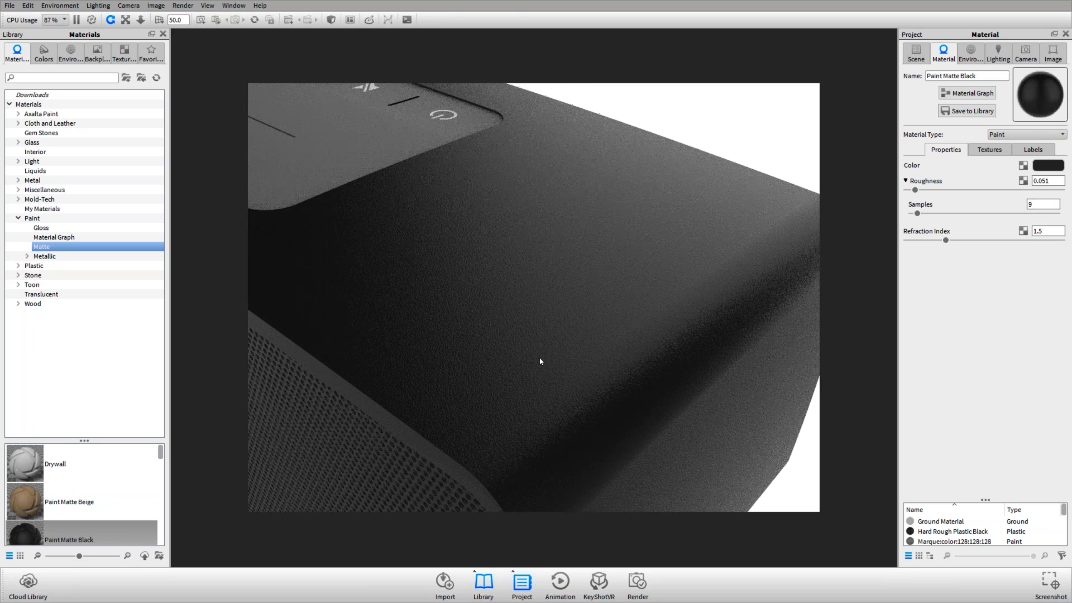
# - Set the Paint Matte Black material's roughness Samples to 16 and collapse the Roughness options
pyautogui.moveTo(1042, 205); pyautogui.dragTo(781, 179)
pyautogui.write('16')
pyautogui.press('Return')
pyautogui.click(905, 181)
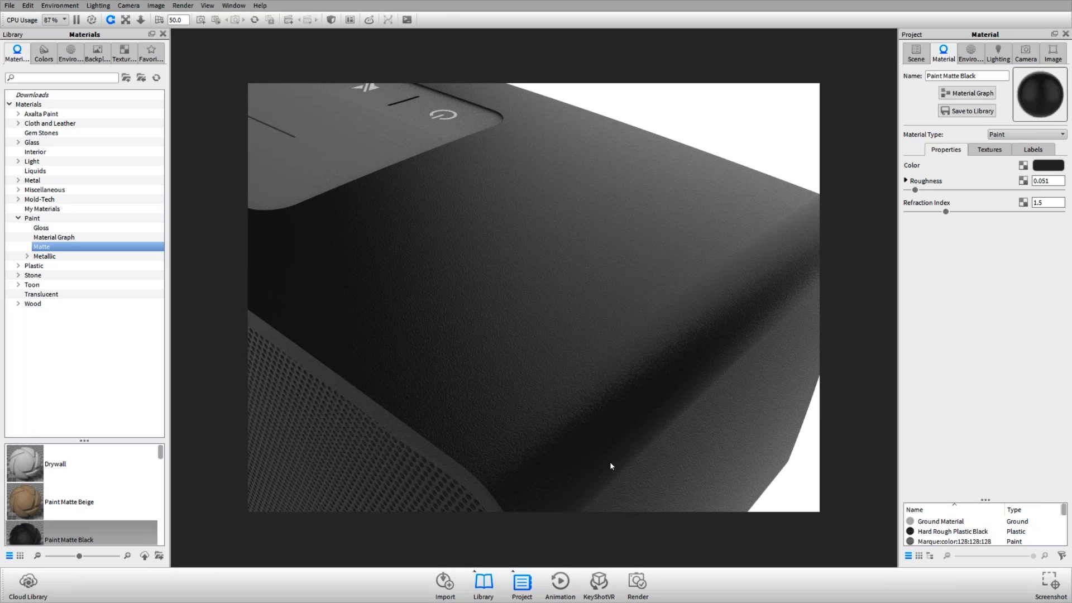
# - Switch back to Material Samples.png in Photos and compare the 9 and 16 samples renders up close
pyautogui.hotkey('alt', 'Tab')
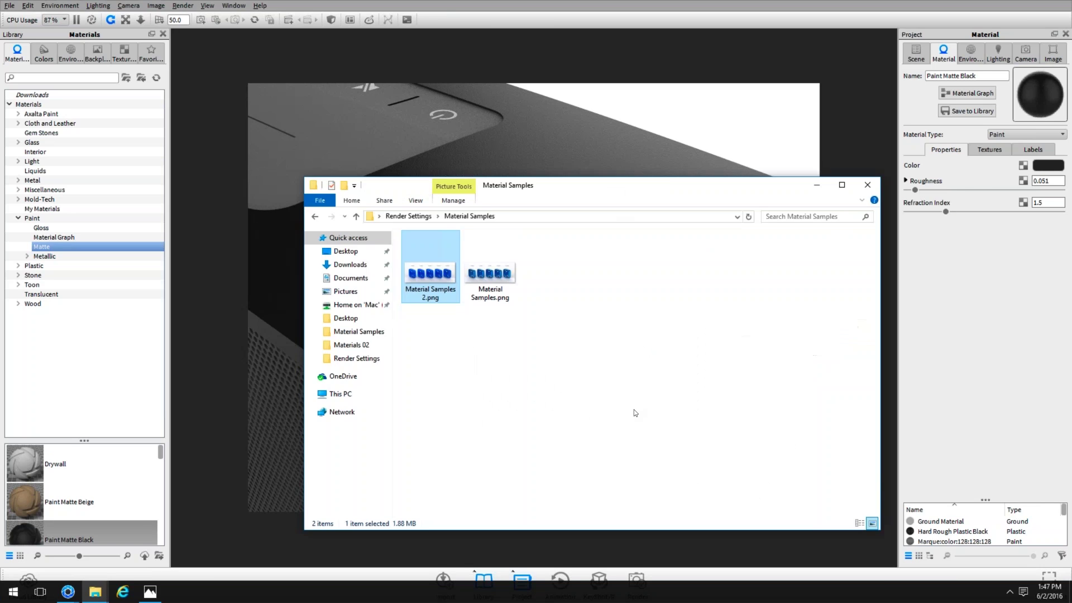
pyautogui.hotkey('alt', 'Tab')
pyautogui.click(622, 256)
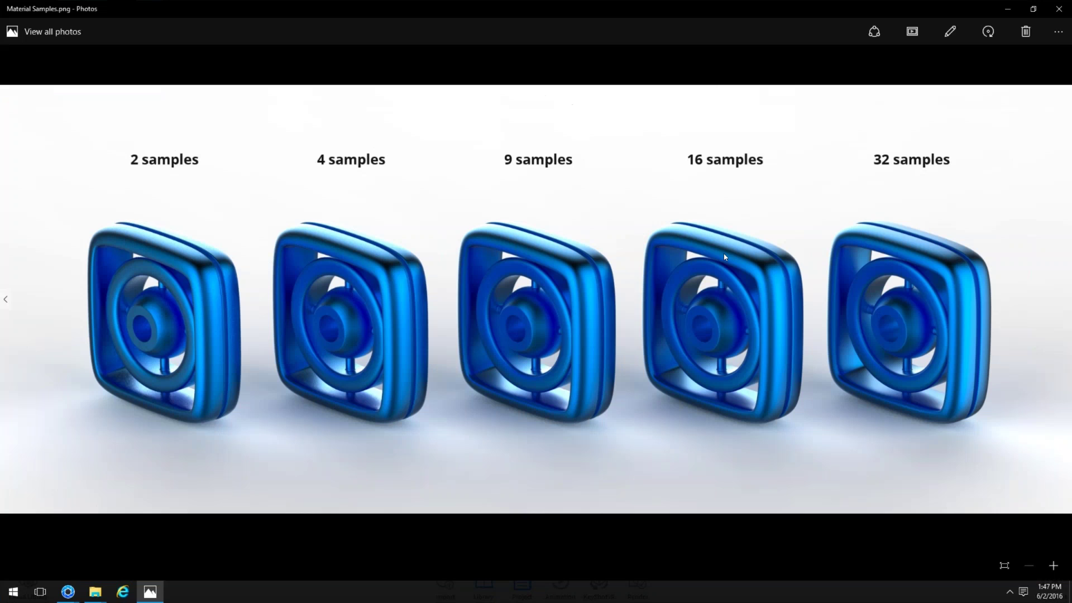
pyautogui.click(1054, 567)
pyautogui.click(1054, 568)
pyautogui.click(1055, 569)
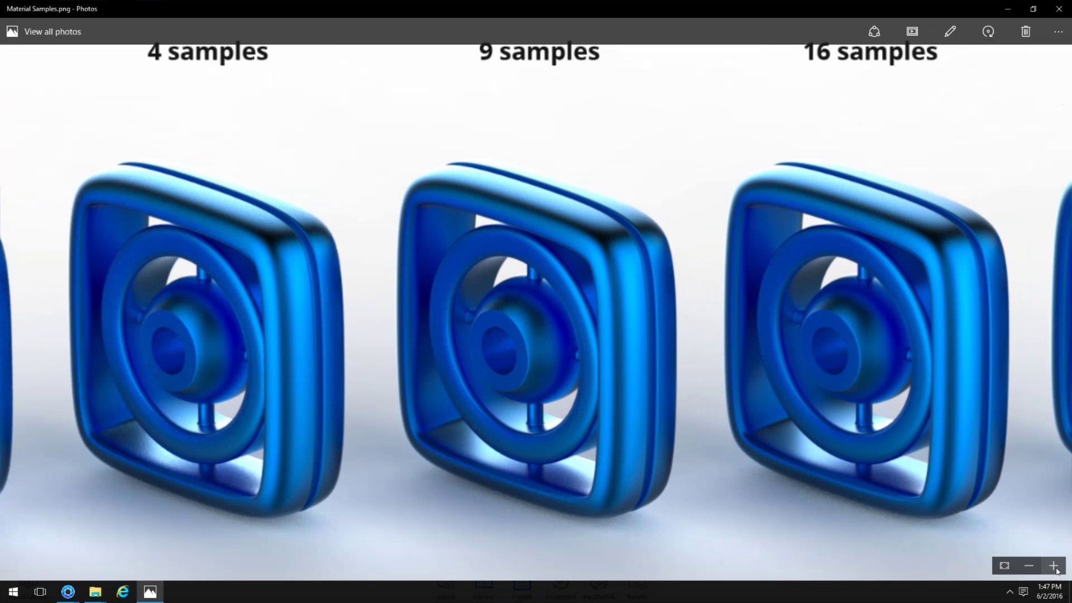
pyautogui.click(1055, 569)
pyautogui.click(1056, 569)
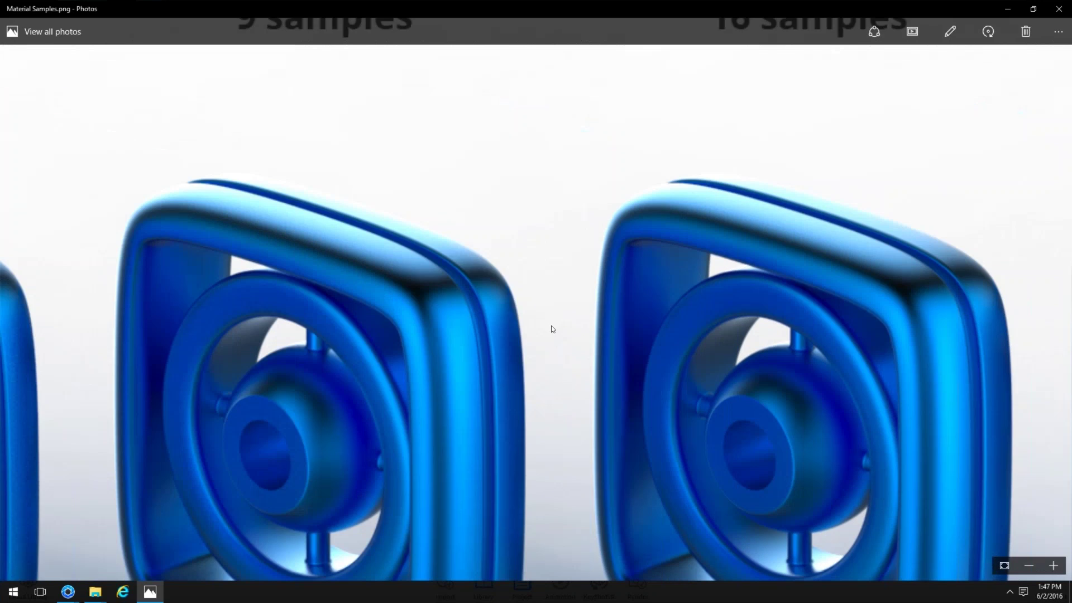
pyautogui.moveTo(551, 326); pyautogui.dragTo(155, 176)
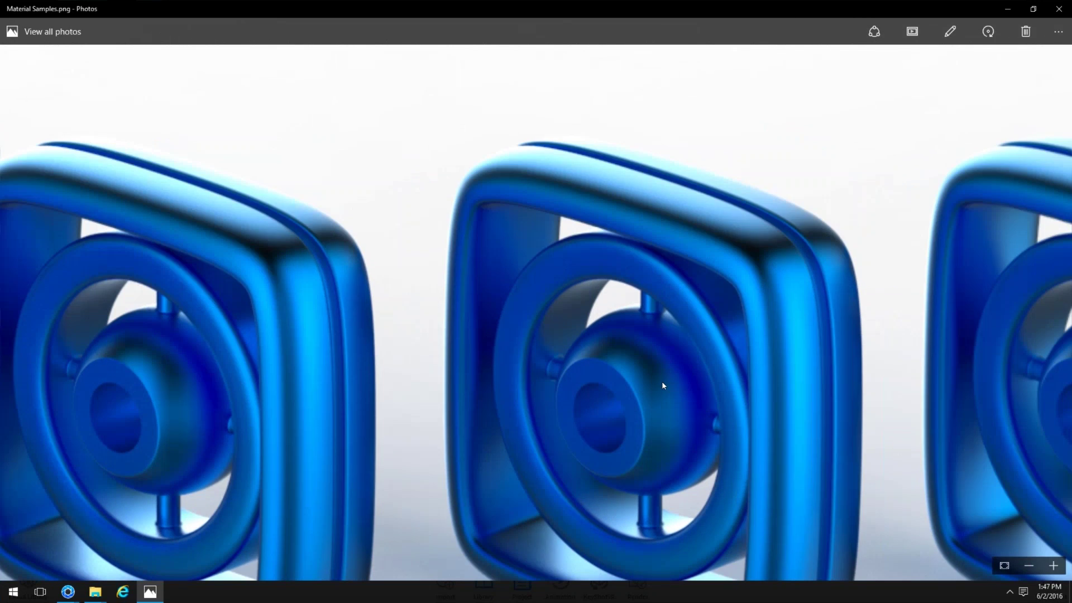
# - Switch back to KeyShot's render options and try render Samples values of 83 and 39
pyautogui.click(1029, 566)
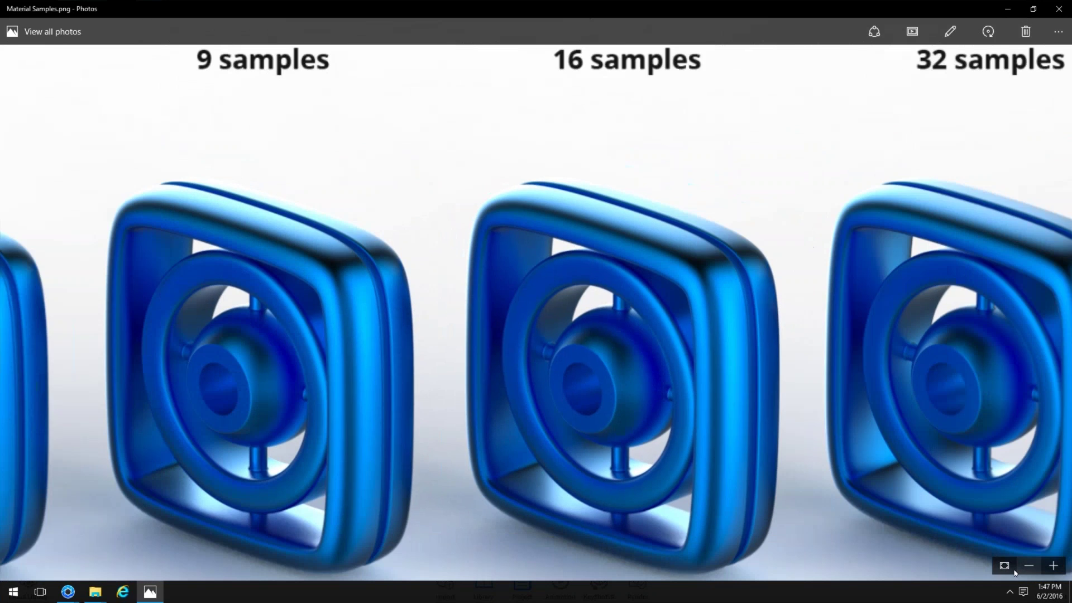
pyautogui.hotkey('alt', 'Tab')
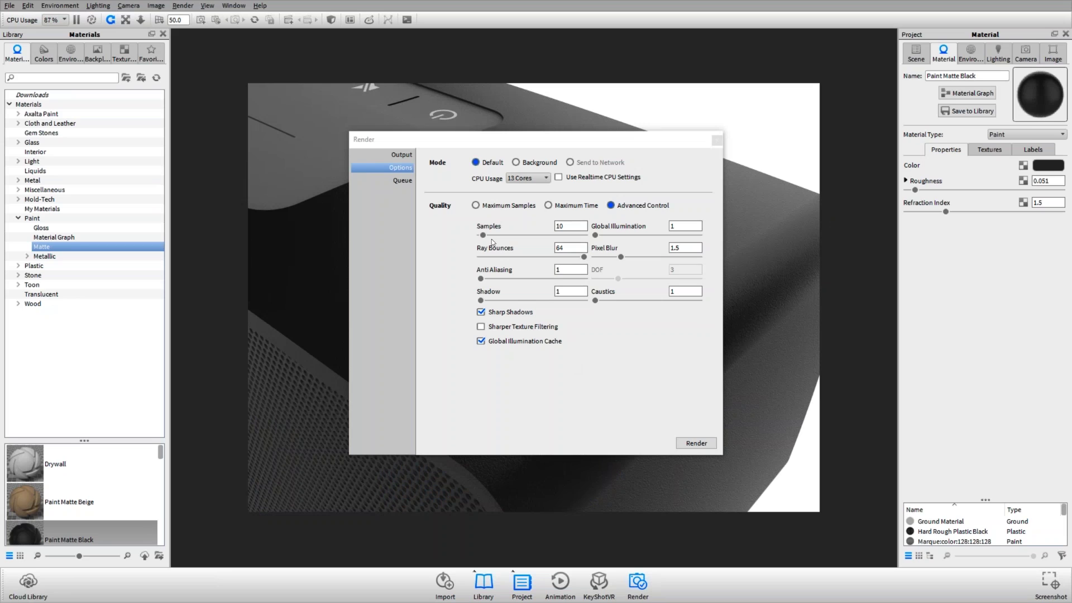
pyautogui.moveTo(483, 235); pyautogui.dragTo(512, 235)
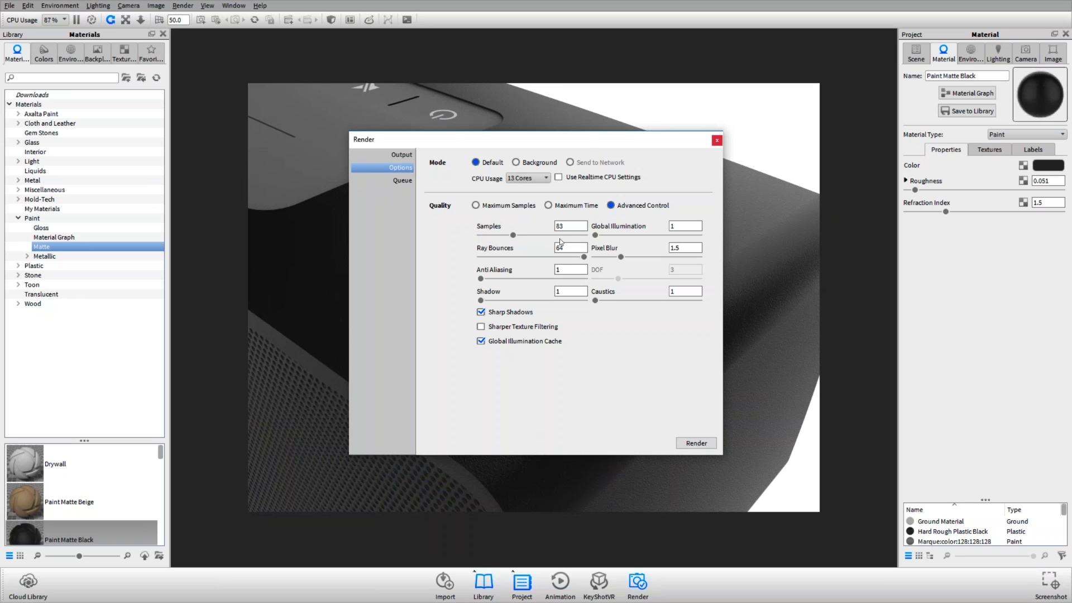
pyautogui.moveTo(587, 140); pyautogui.dragTo(898, 132)
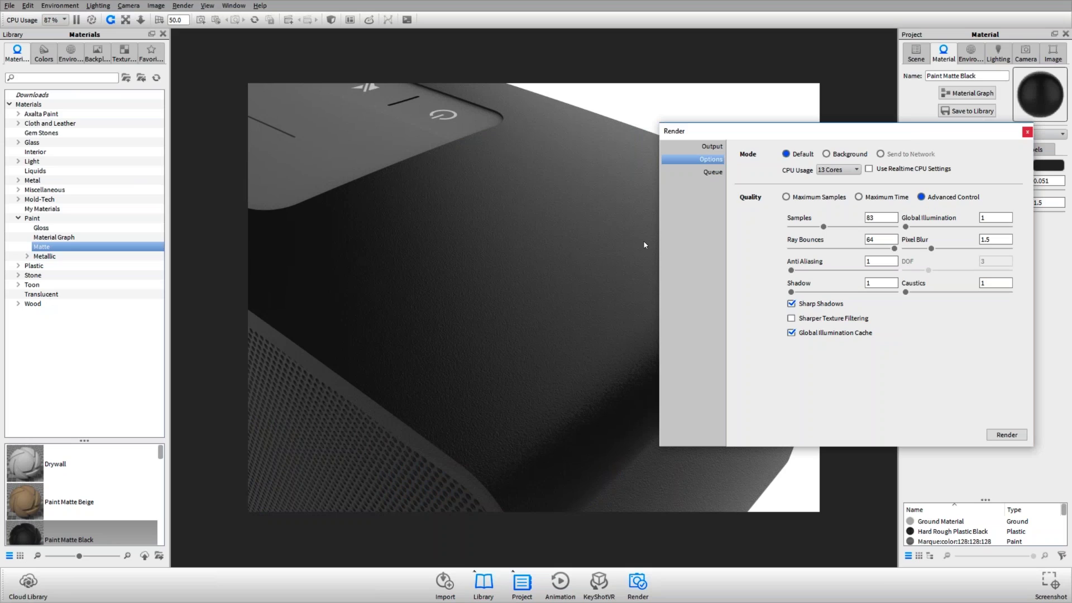
pyautogui.moveTo(823, 227); pyautogui.dragTo(813, 226)
pyautogui.click(1026, 132)
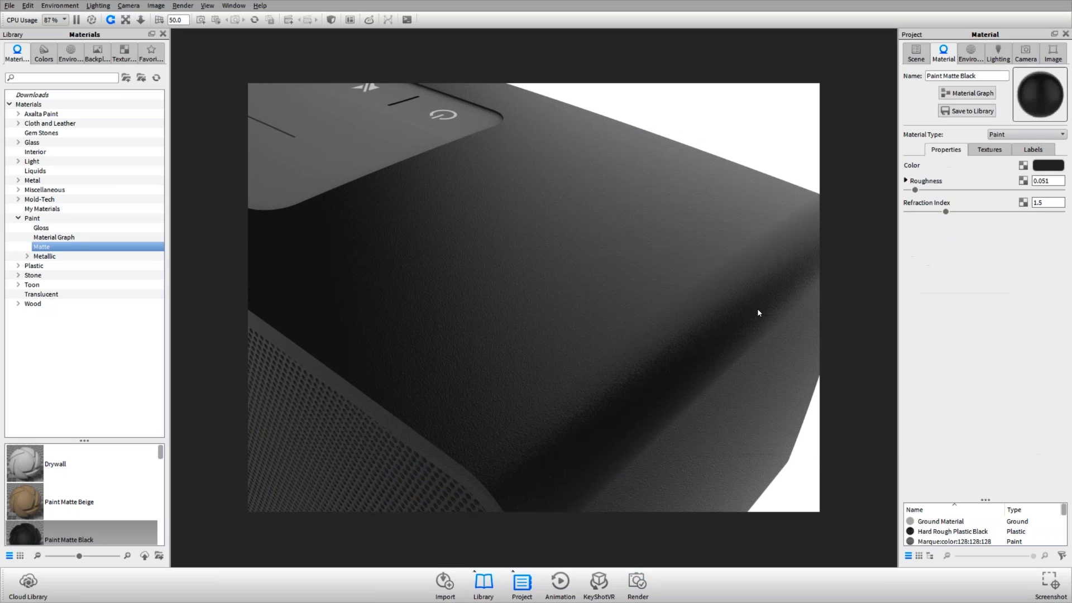
# - Expand the Paint Matte Black material's Roughness options, set the render Samples to 10, and close the render options
pyautogui.click(925, 180)
pyautogui.click(640, 584)
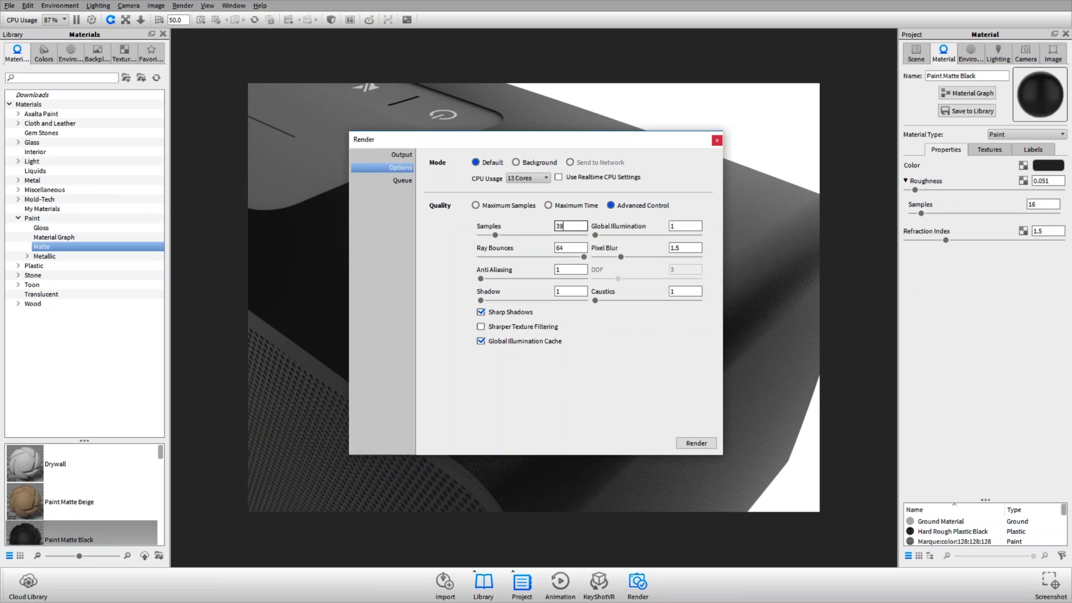
pyautogui.write('10')
pyautogui.press('Return')
pyautogui.moveTo(597, 144); pyautogui.dragTo(680, 162)
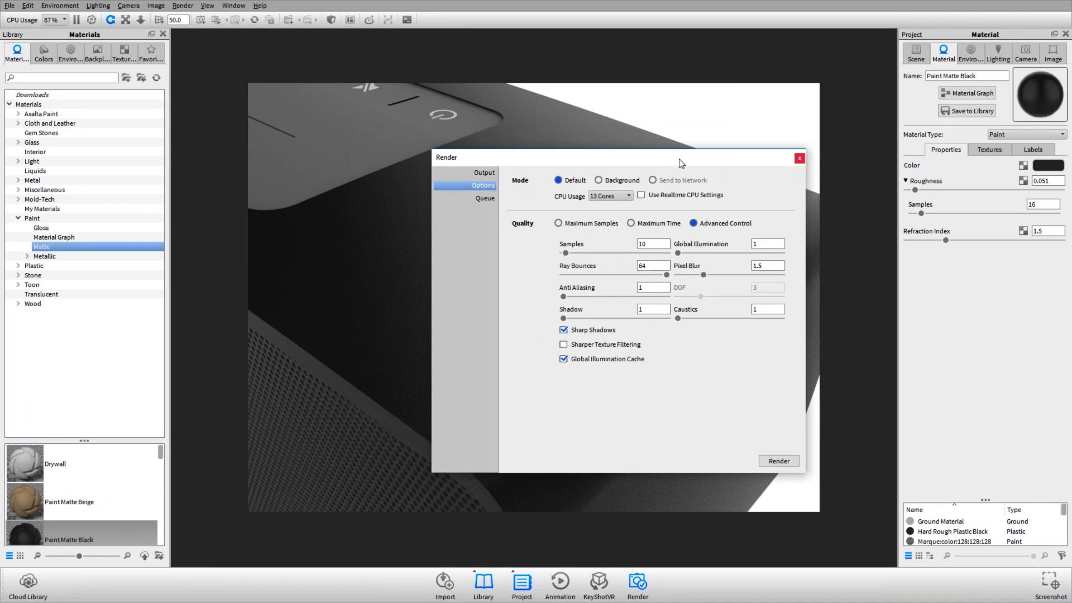
pyautogui.click(800, 158)
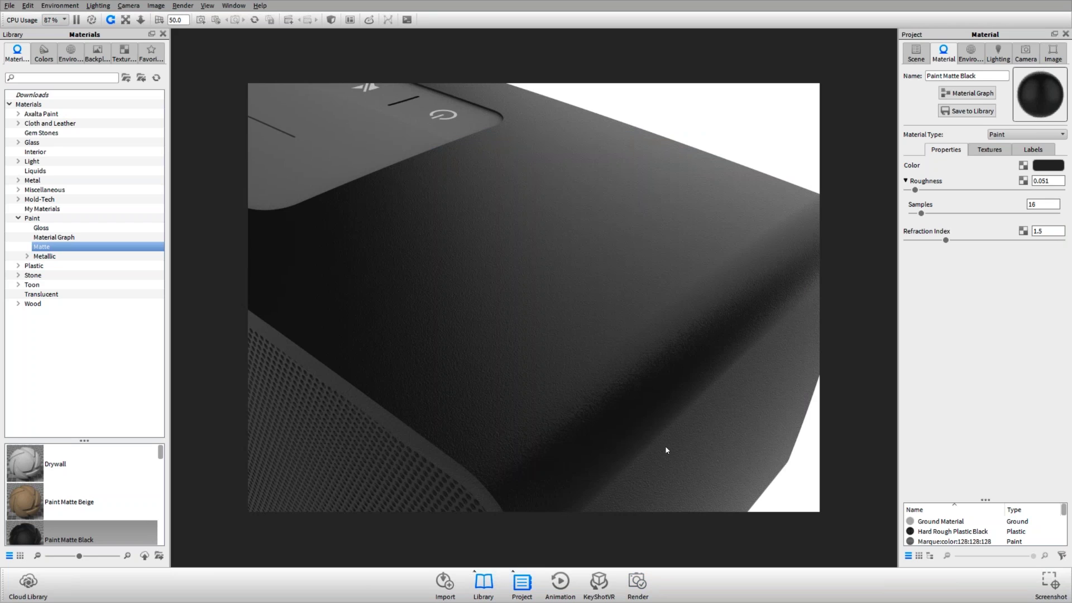
# - Inspect the speaker's matte black surface from several distances, ending on a wider view of its top and end face
pyautogui.moveTo(668, 403); pyautogui.dragTo(624, 409)
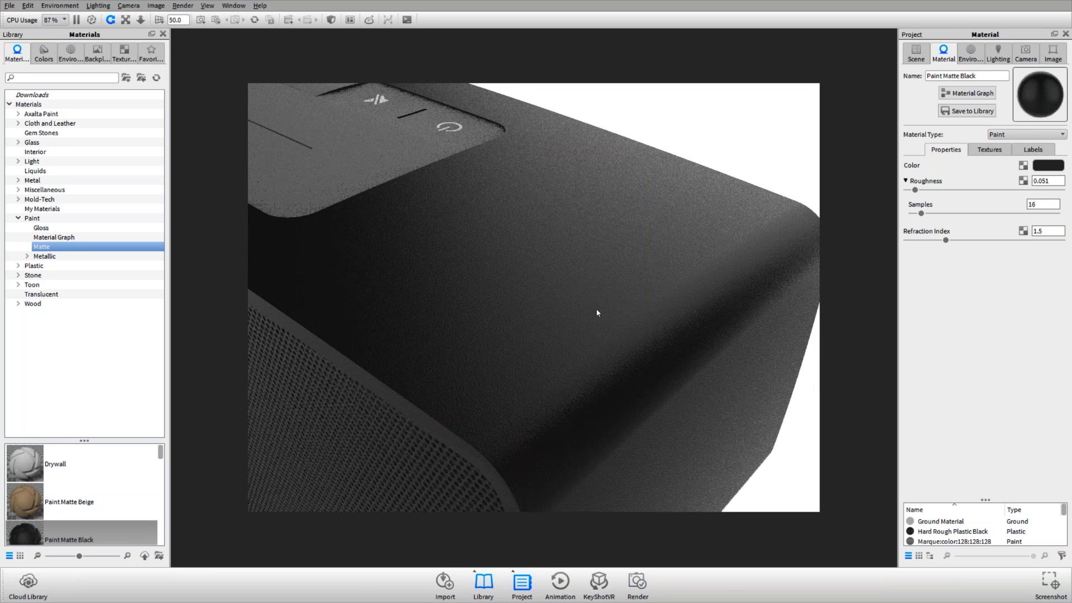
pyautogui.scroll(-3, 597, 313)
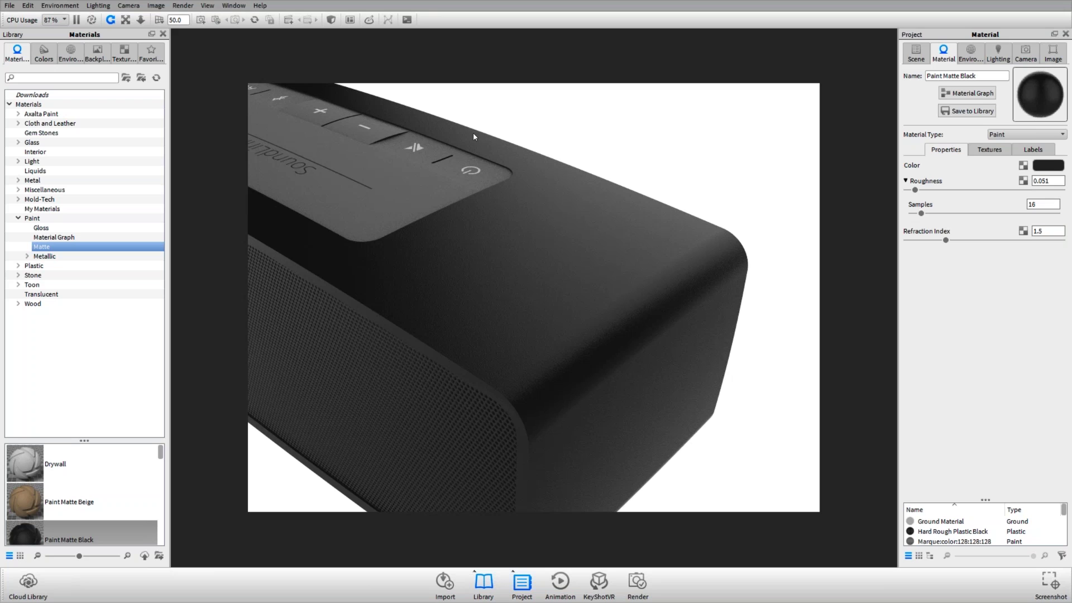
pyautogui.moveTo(691, 225); pyautogui.dragTo(788, 174)
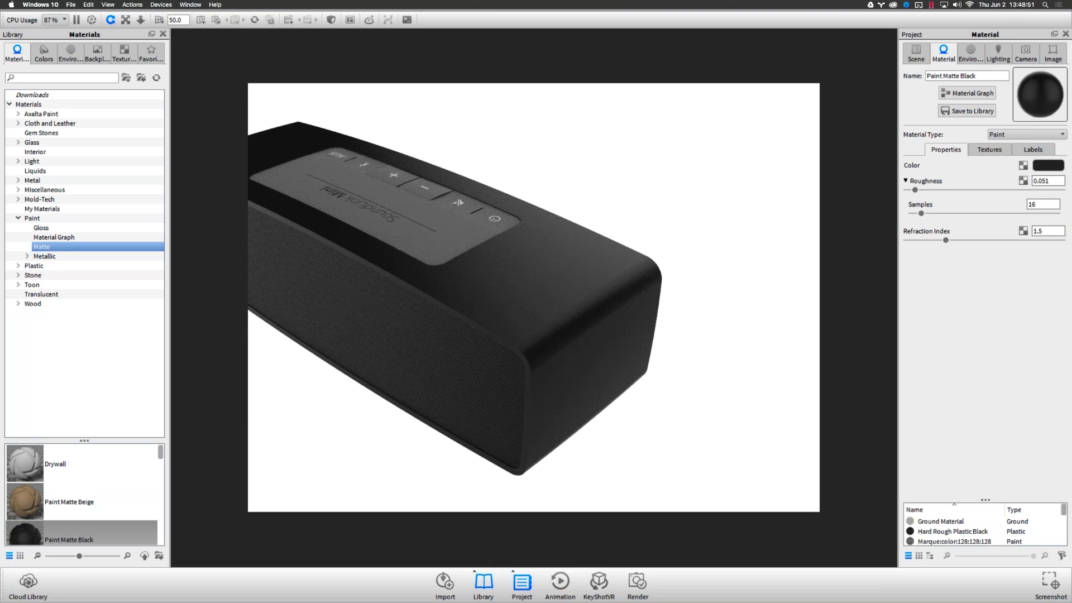
pyautogui.moveTo(978, 34); pyautogui.dragTo(997, 30)
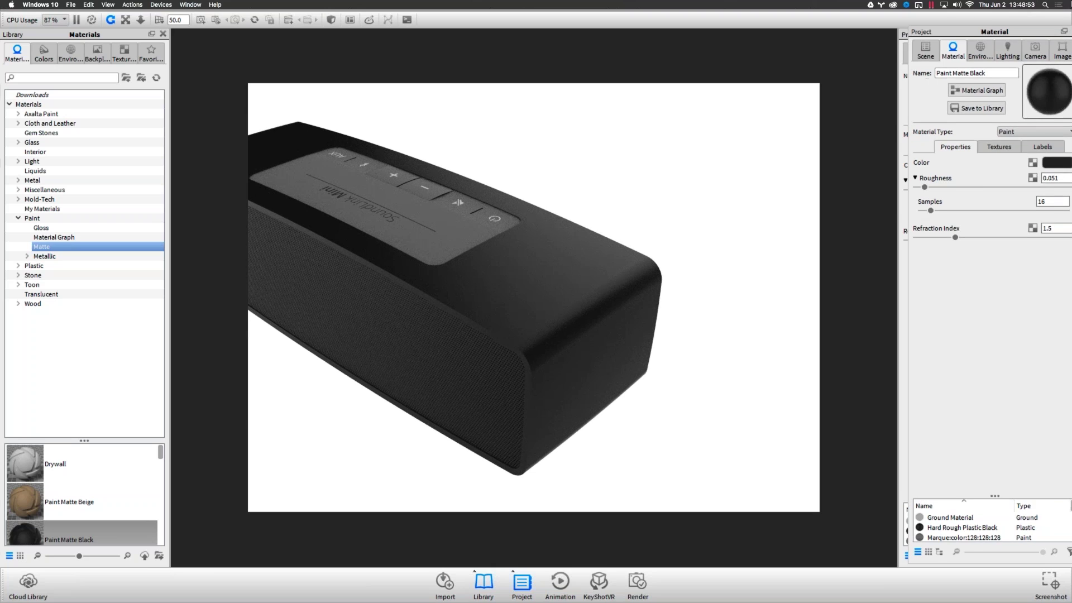
pyautogui.doubleClick(980, 32)
# - Open Interior.bip from the Interior - Simple folder inside Render Settings in File Explorer
pyautogui.hotkey('alt', 'Tab')
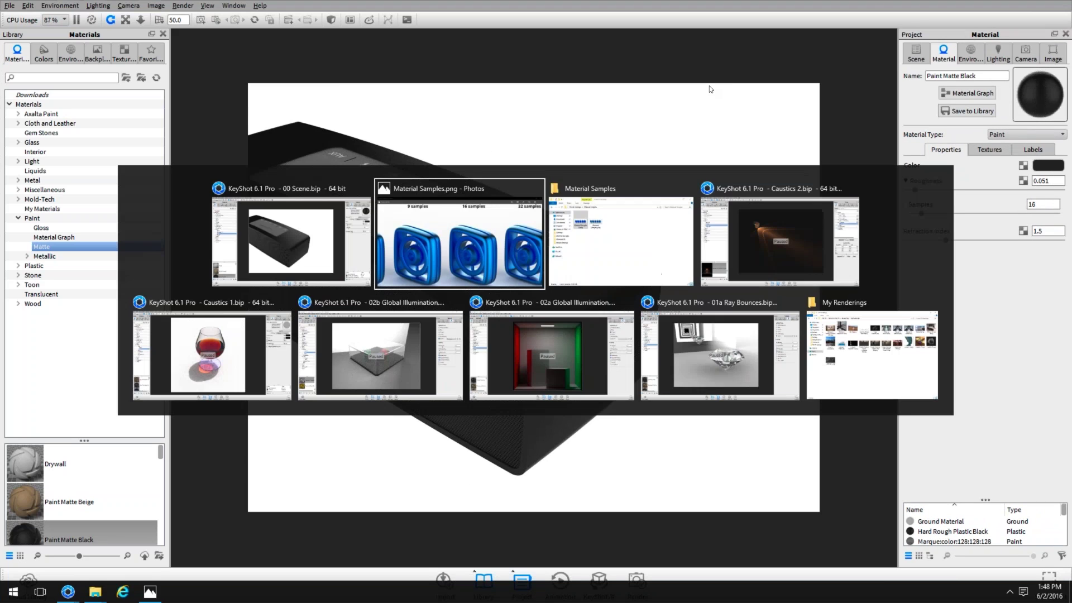
pyautogui.click(408, 216)
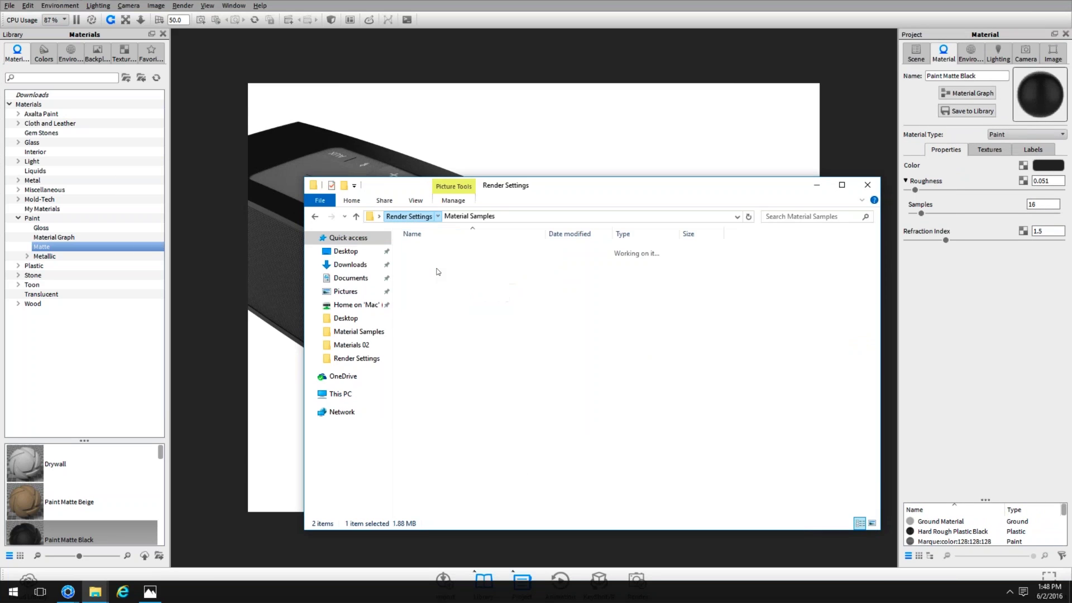
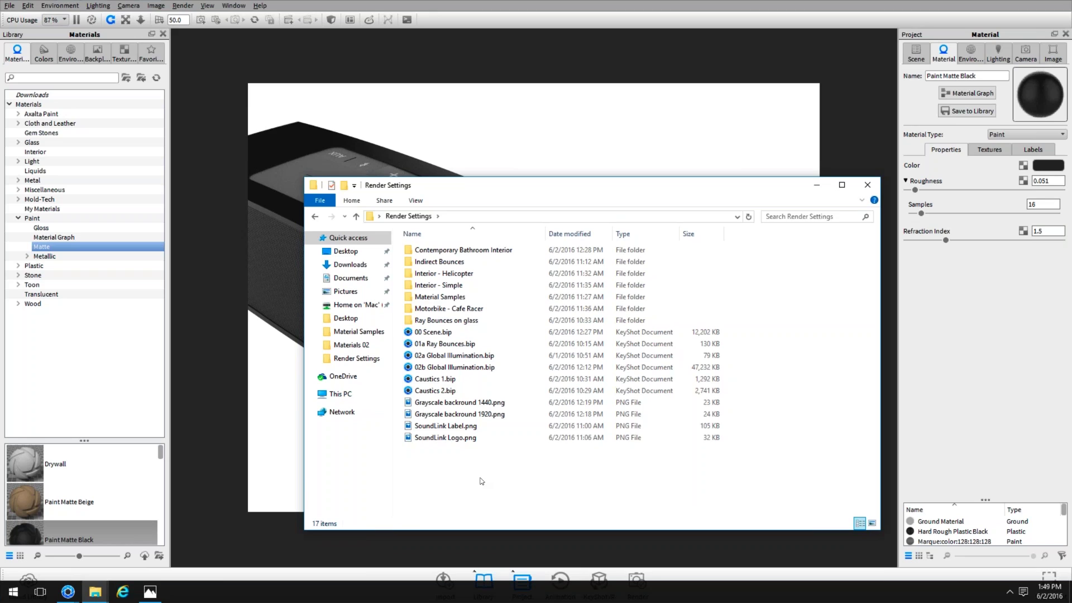
pyautogui.doubleClick(445, 286)
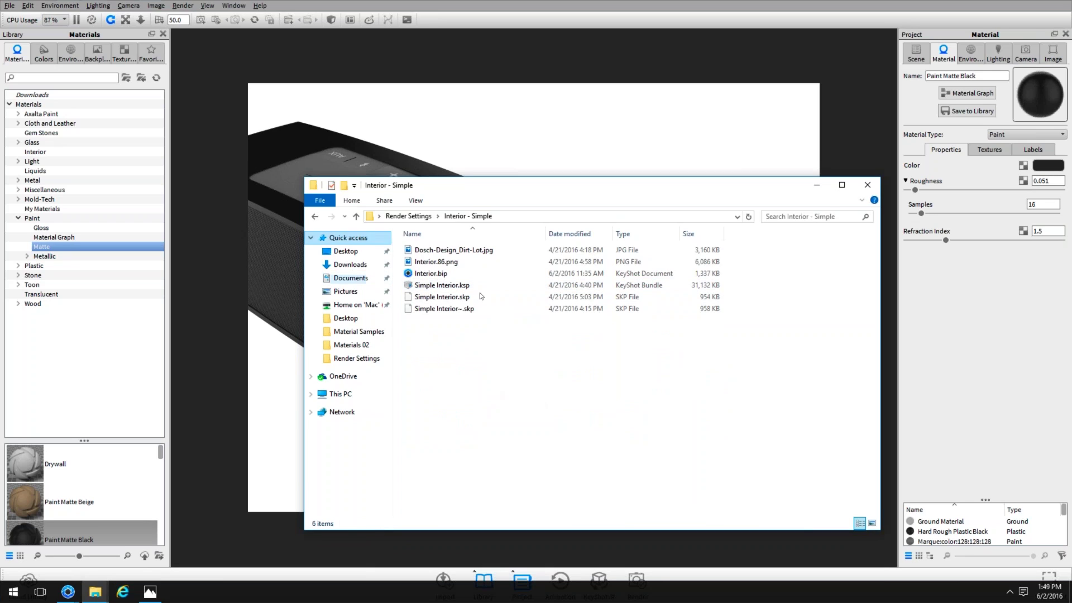
pyautogui.click(443, 277)
pyautogui.doubleClick(442, 274)
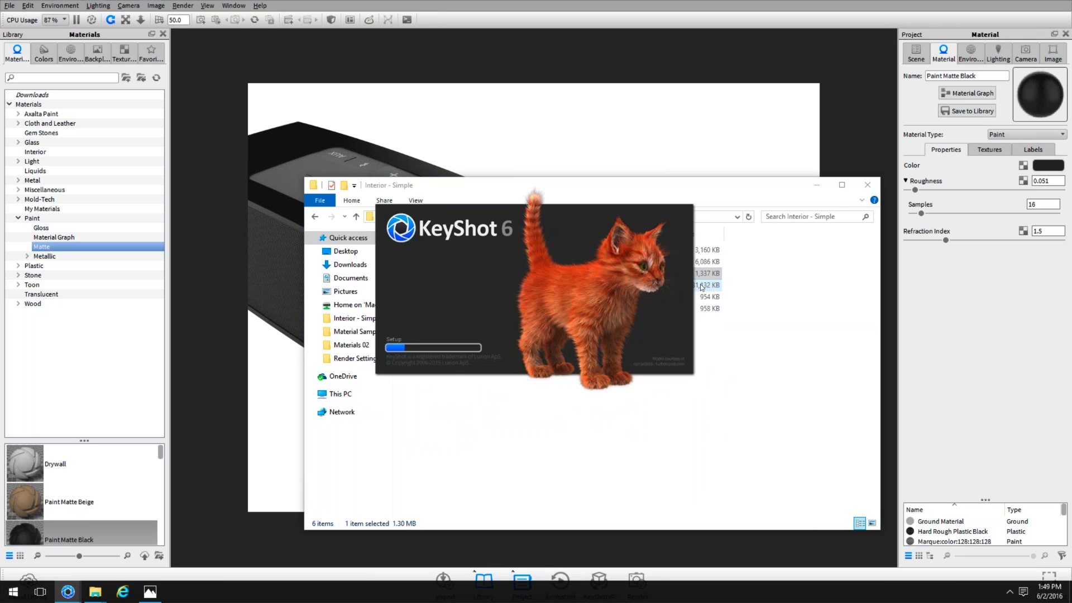
# - Switch to the 00 Scene window in KeyShot and pause its real-time rendering
pyautogui.hotkey('alt', 'Tab')
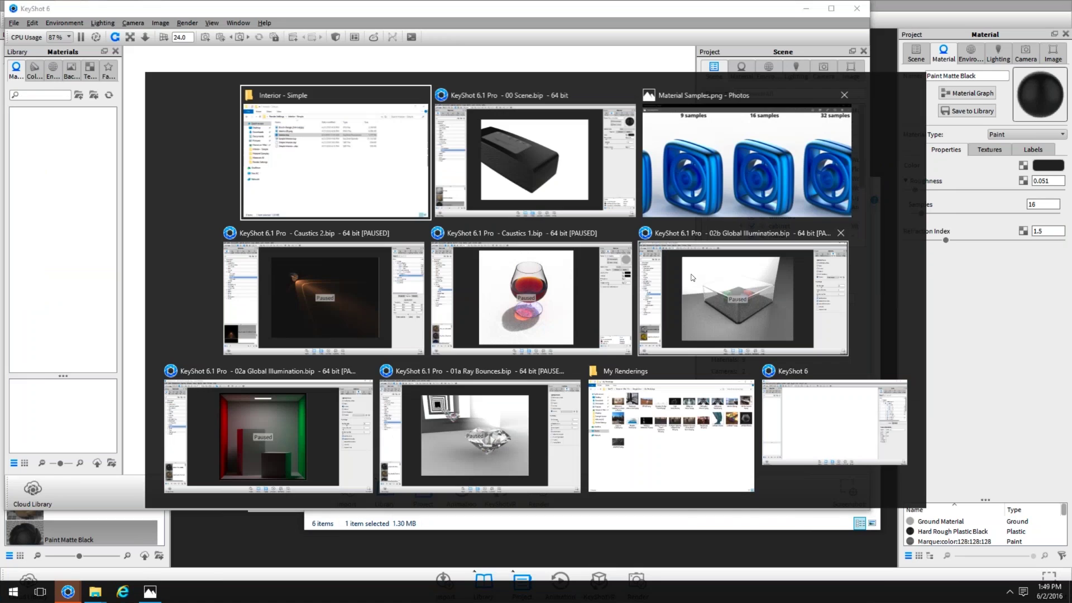
pyautogui.click(561, 206)
pyautogui.hotkey('shift', 'p')
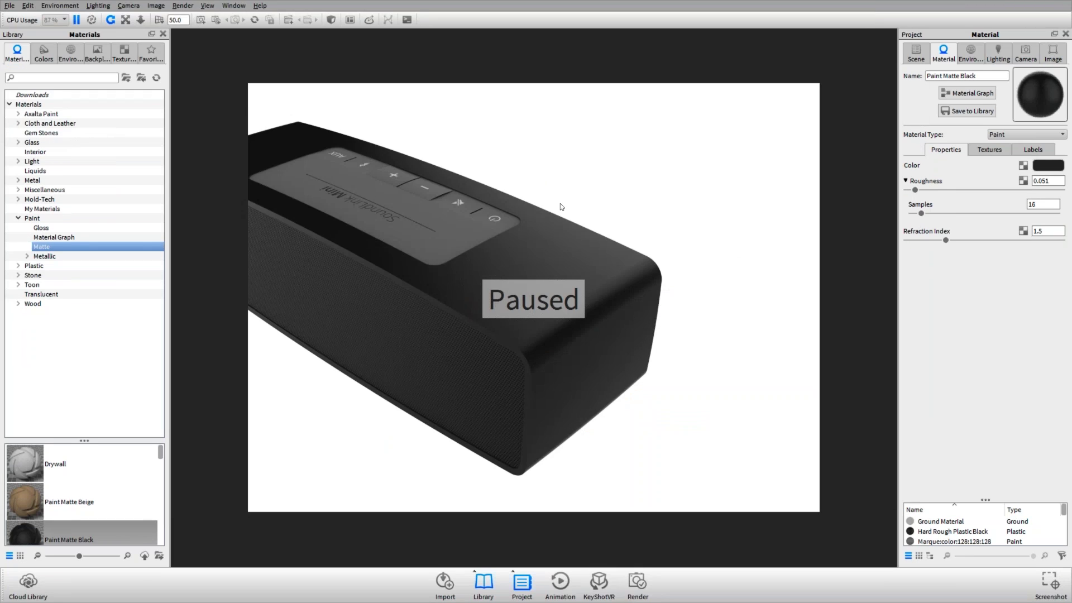
pyautogui.press('alt')
pyautogui.click(77, 20)
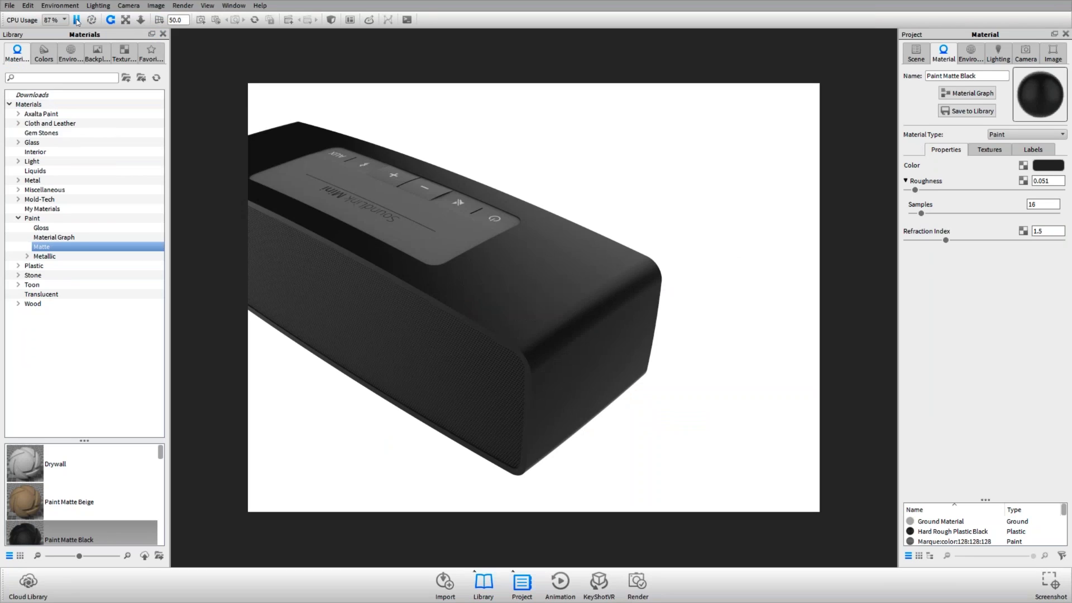
pyautogui.click(77, 21)
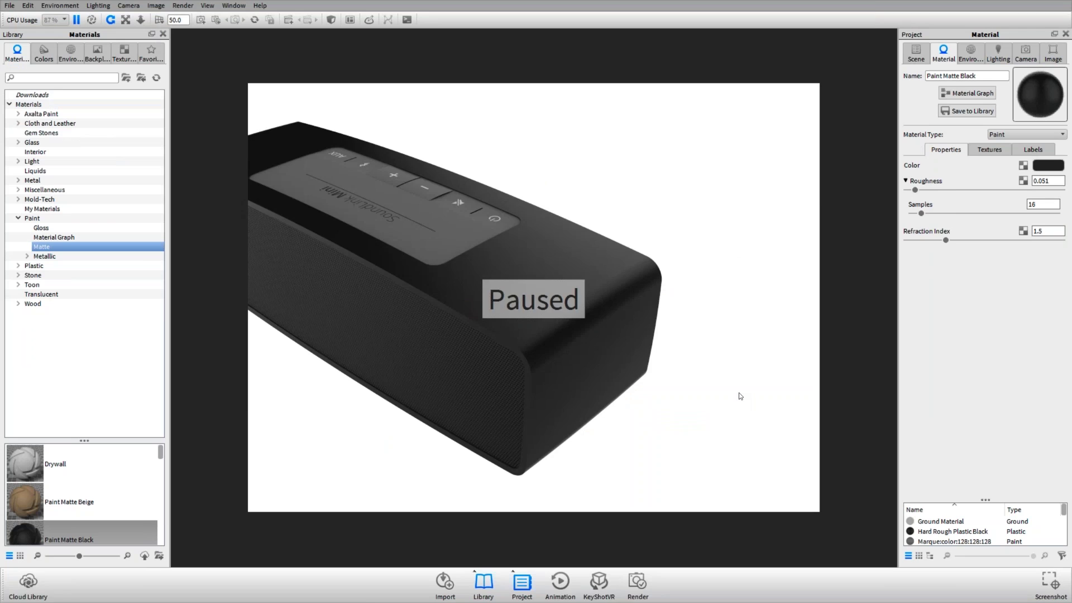
# - Switch to the Interior.bip window and use the Free Camera to view the whole room from outside
pyautogui.hotkey('alt', 'Tab')
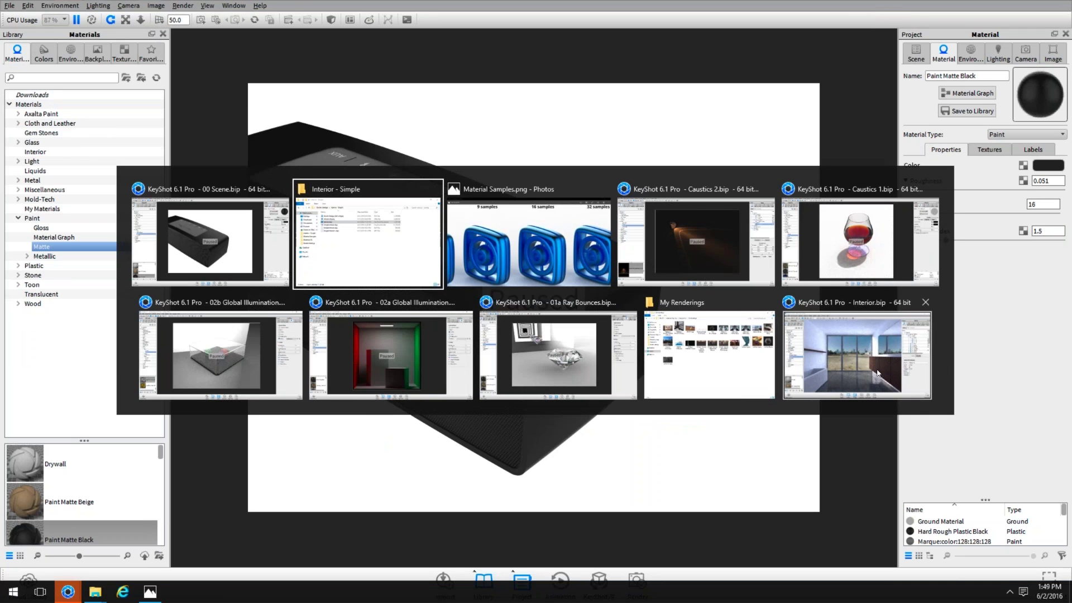
pyautogui.click(878, 373)
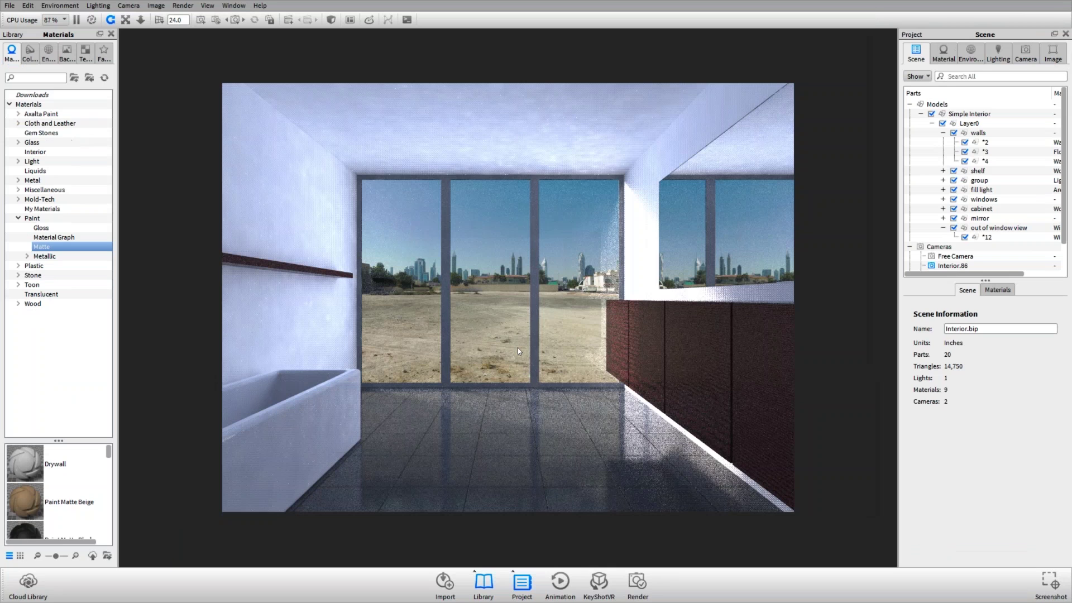
pyautogui.click(1031, 54)
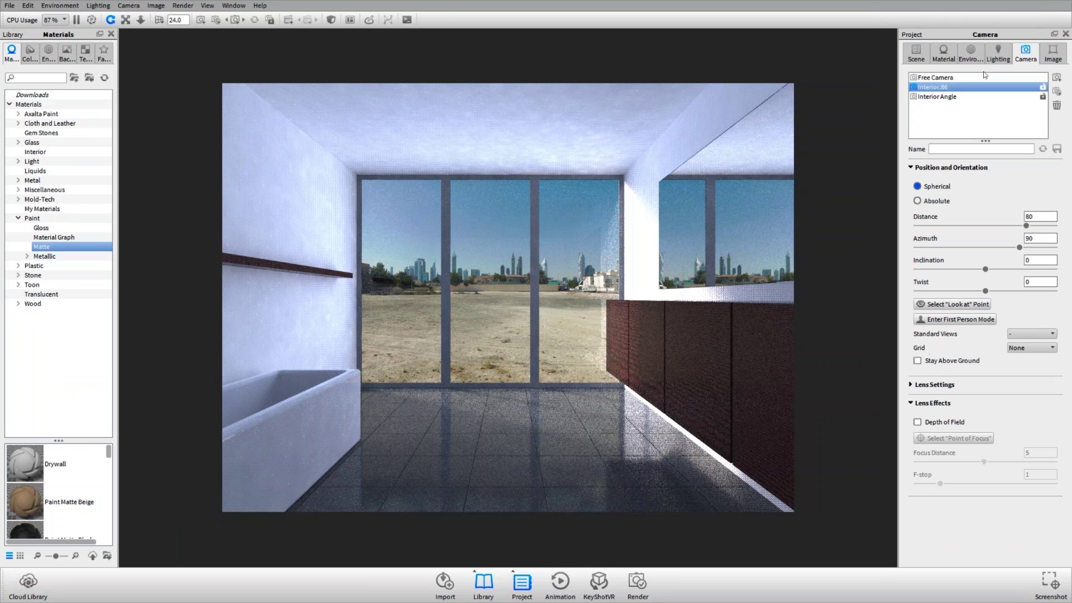
pyautogui.click(984, 77)
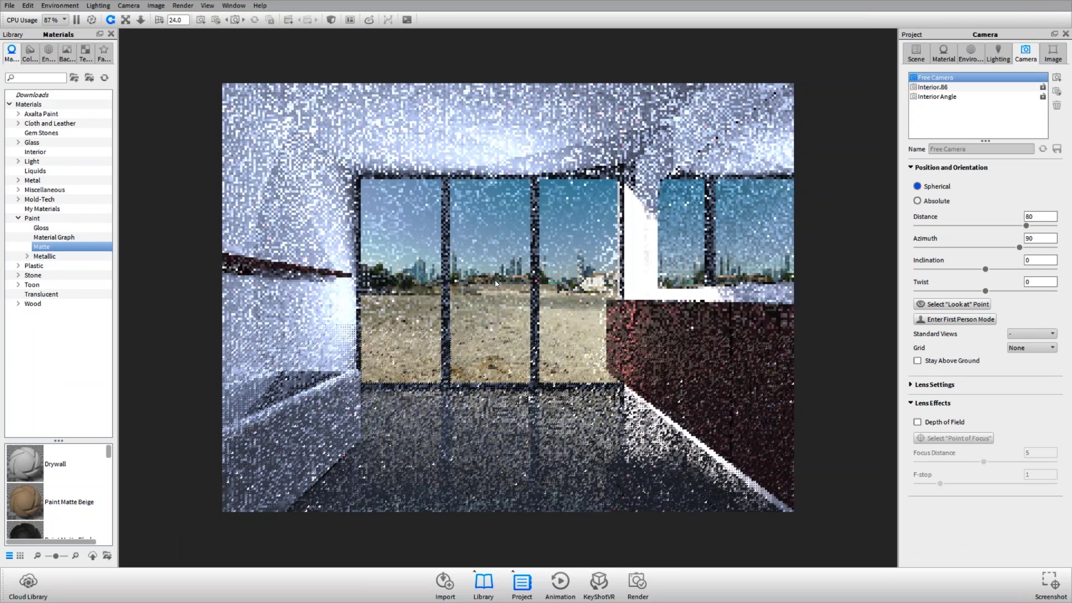
pyautogui.moveTo(495, 283); pyautogui.dragTo(558, 303)
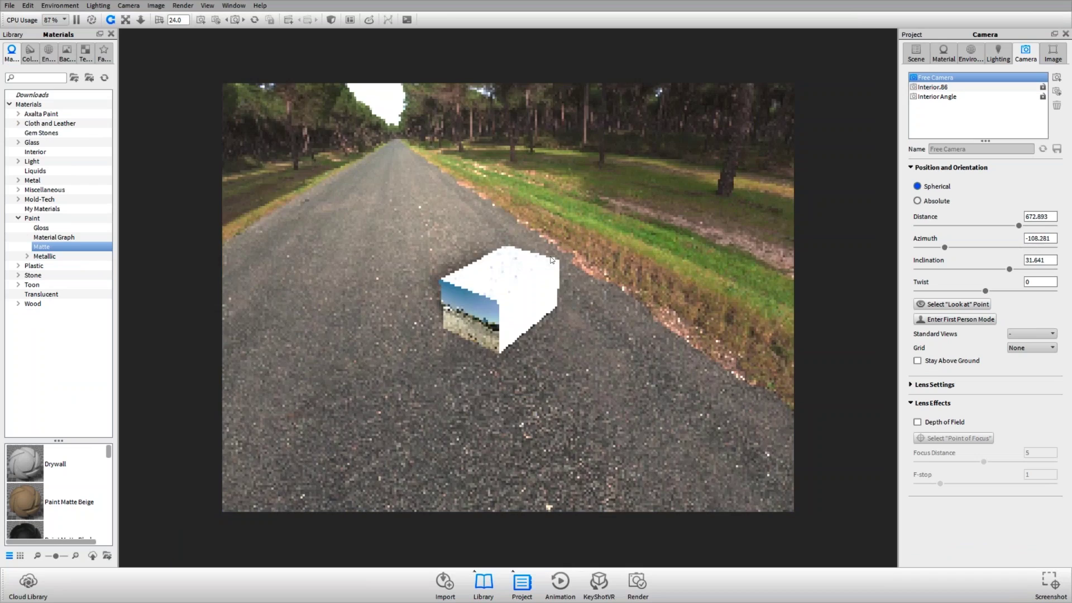
# - Apply the Performance Mode lighting preset and bring the window side of the room model closer into view
pyautogui.click(998, 54)
pyautogui.click(947, 97)
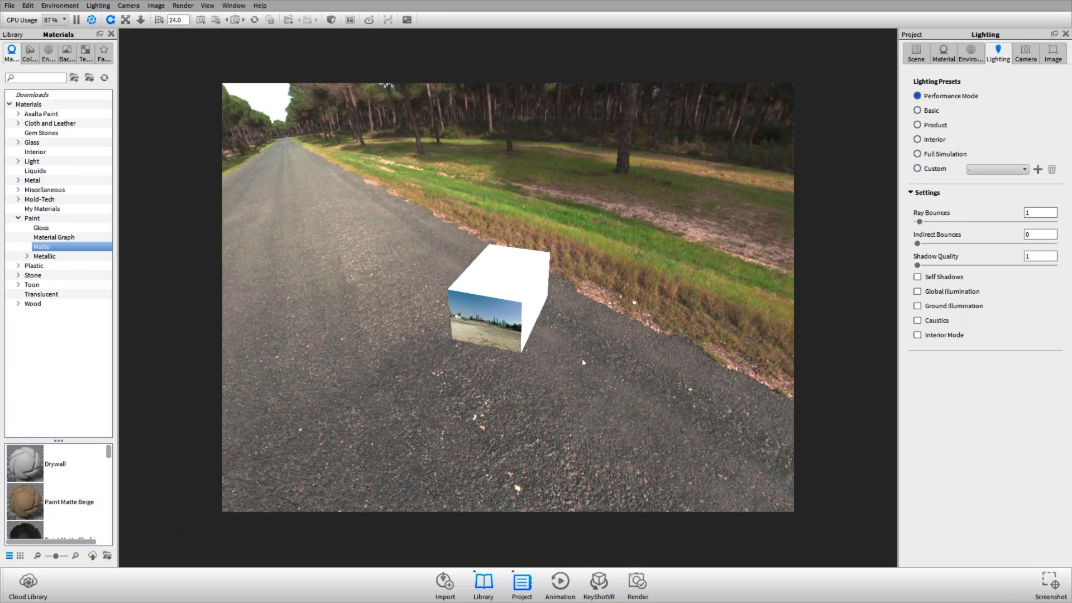
pyautogui.moveTo(582, 359); pyautogui.dragTo(558, 313)
pyautogui.click(580, 343)
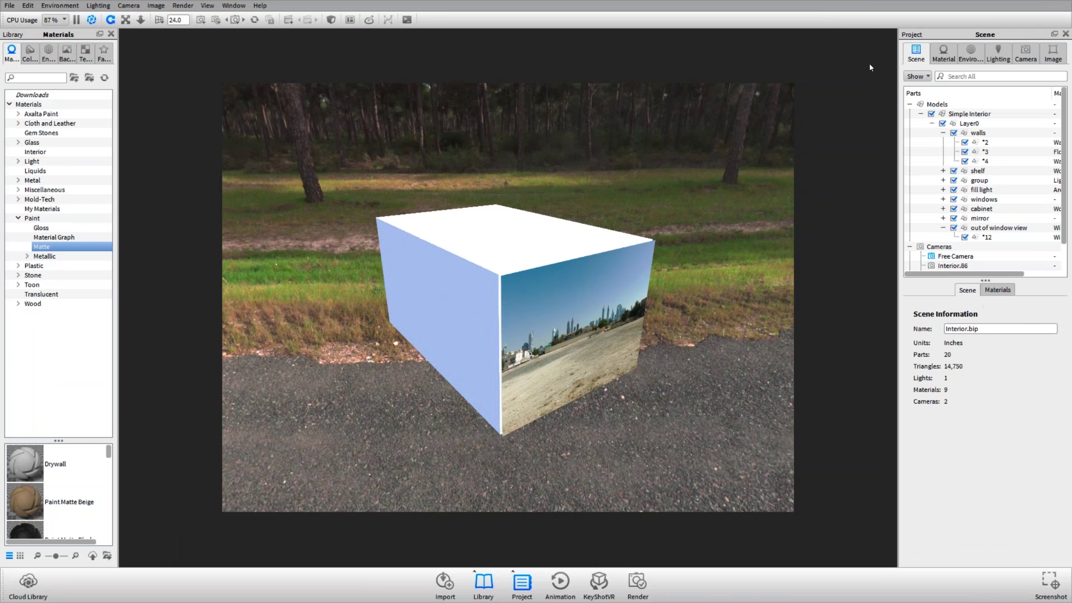
# - Hide the out of window view and windows groups of the Simple Interior model
pyautogui.click(954, 227)
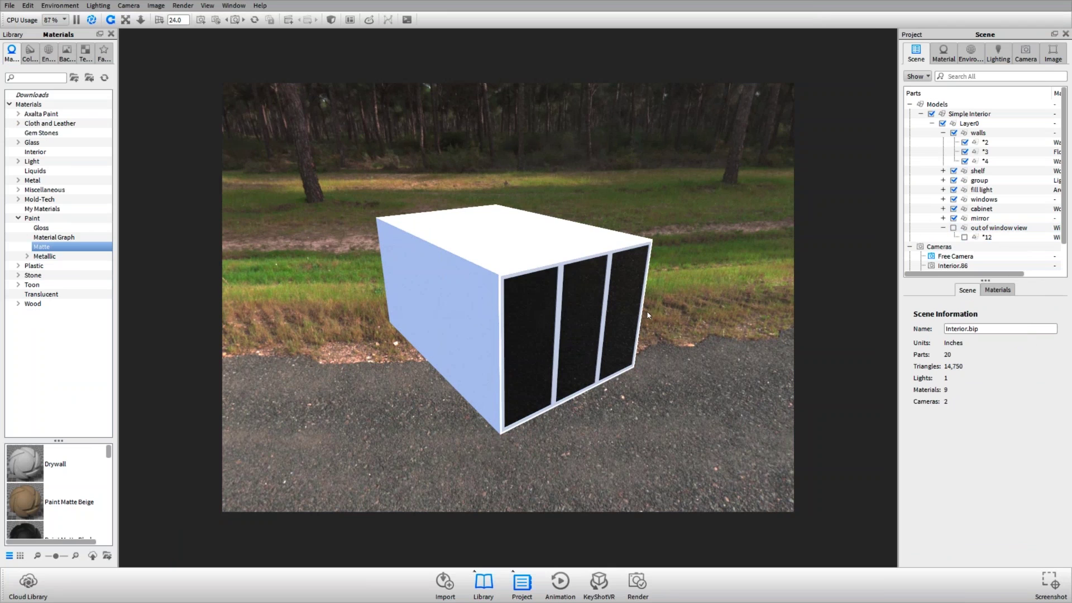
pyautogui.moveTo(622, 282)
pyautogui.mouseDown()
pyautogui.moveTo(613, 273)
pyautogui.moveTo(548, 291)
pyautogui.moveTo(592, 299)
pyautogui.moveTo(618, 268)
pyautogui.mouseUp()
pyautogui.scroll(3, 548, 291)
pyautogui.scroll(-3, 549, 292)
pyautogui.click(619, 268)
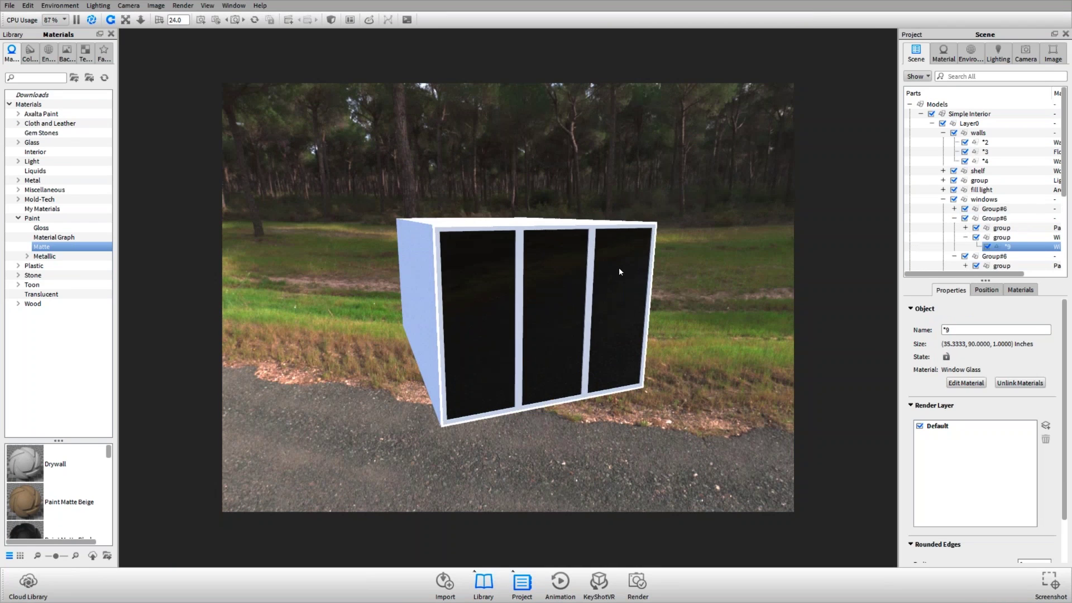
pyautogui.click(954, 199)
# - Move the camera inside the room to show the cabinet, mirror and bathtub, and open the lighting settings
pyautogui.scroll(1, 492, 272)
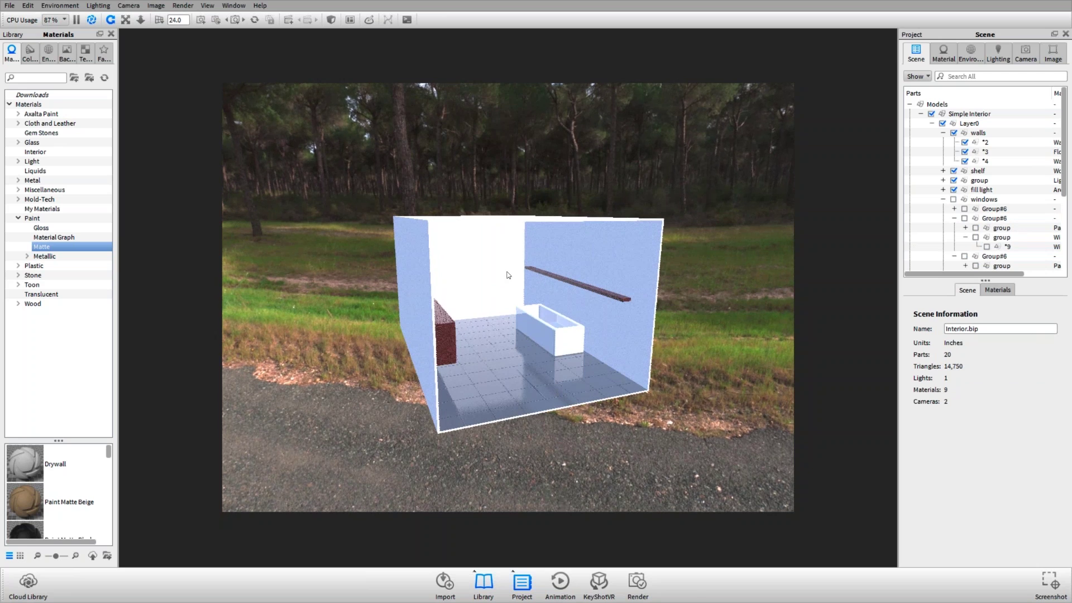
pyautogui.moveTo(505, 270); pyautogui.dragTo(464, 275)
pyautogui.scroll(5, 463, 272)
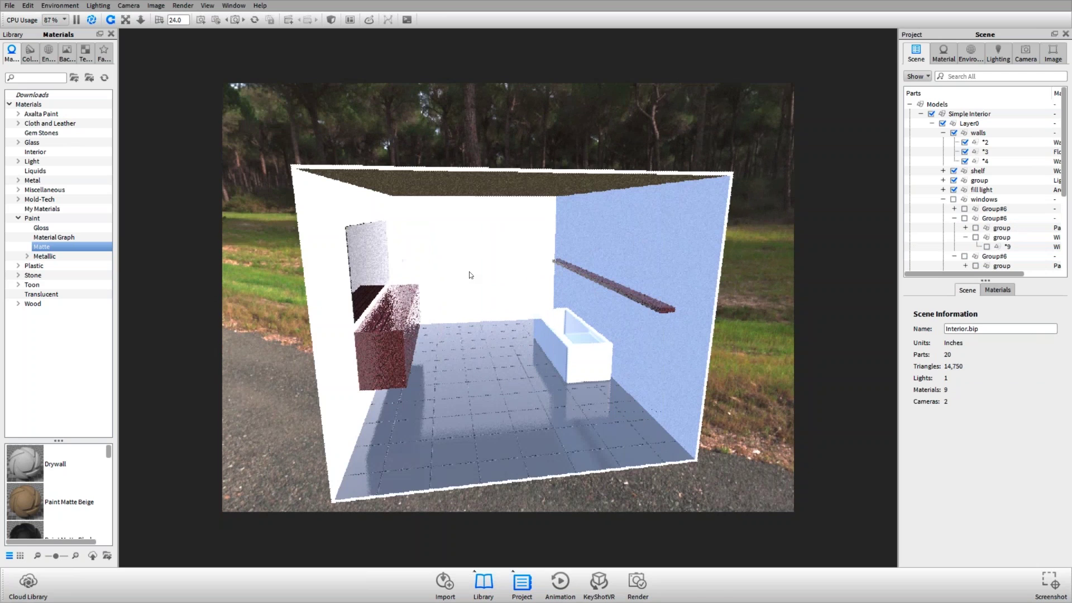
pyautogui.scroll(4, 467, 261)
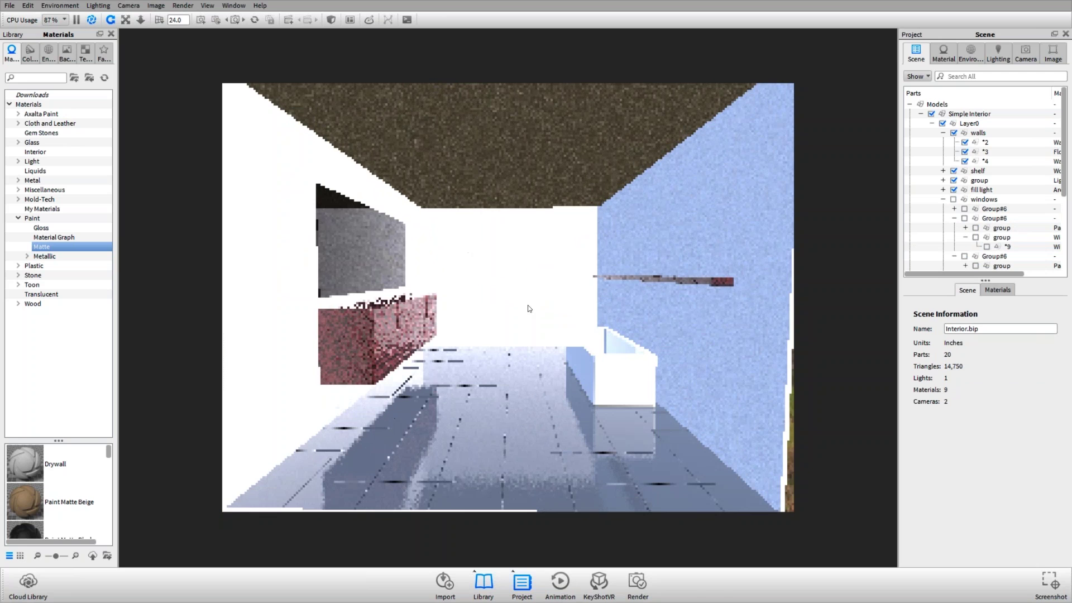
pyautogui.scroll(3, 638, 333)
pyautogui.scroll(3, 639, 333)
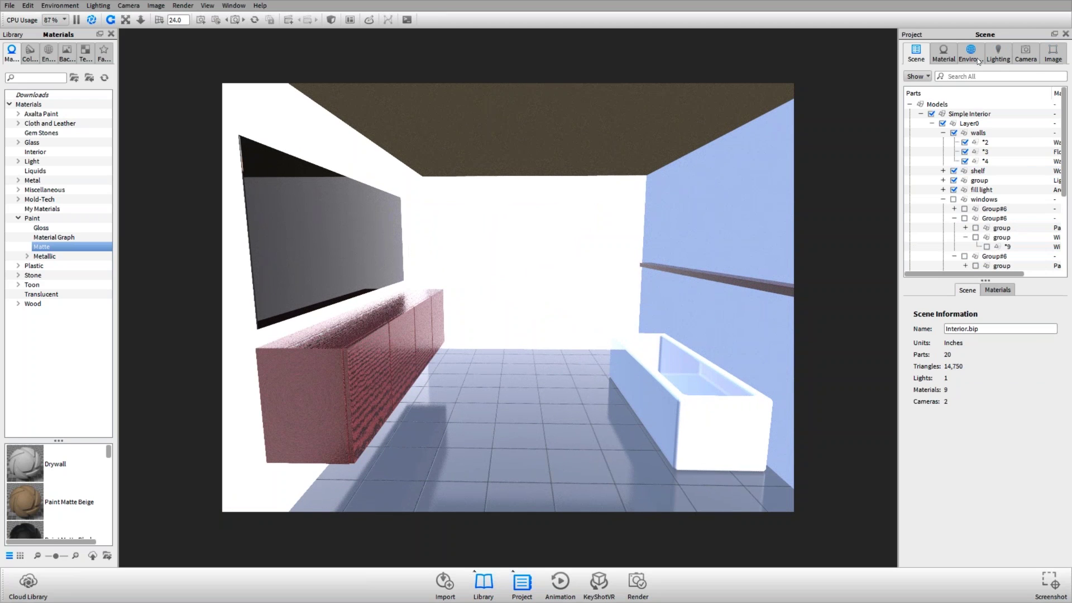
pyautogui.click(997, 54)
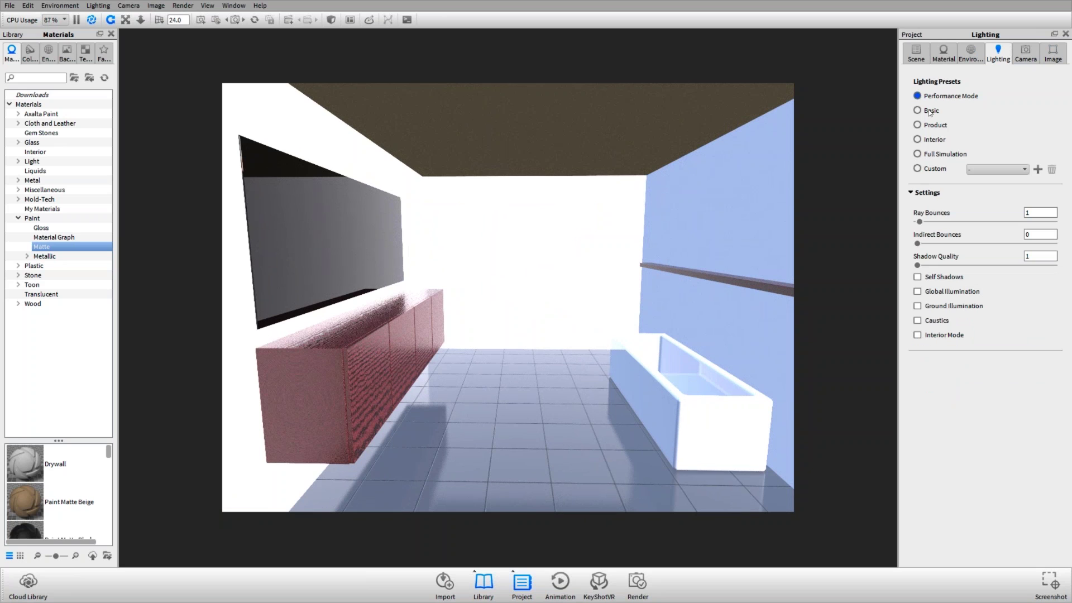
# - Apply the Product lighting preset and reframe the room to show more of the floor between the cabinet and bathtub
pyautogui.click(918, 125)
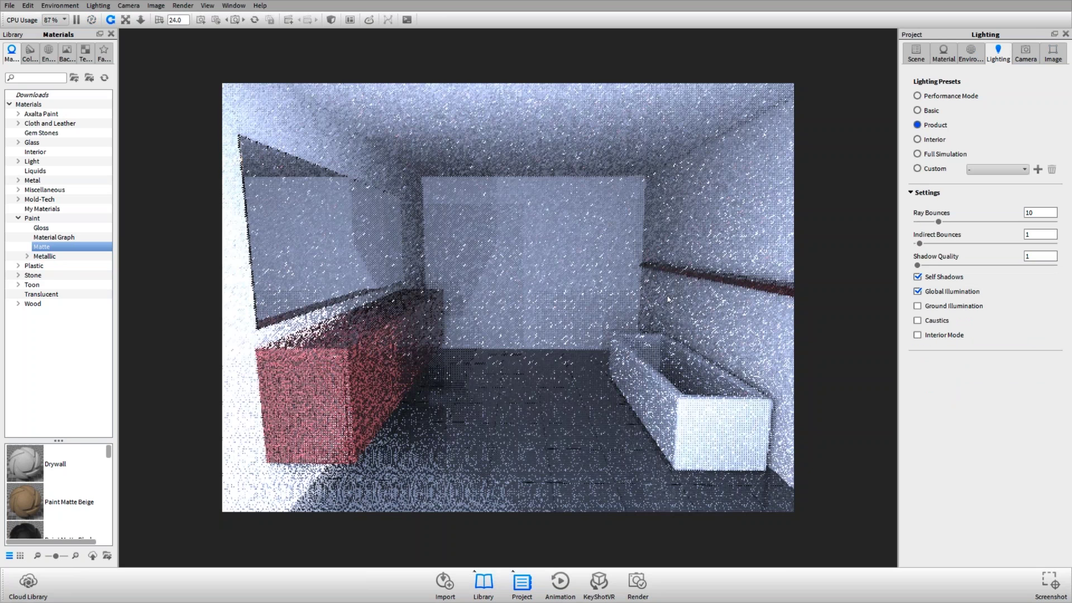
pyautogui.moveTo(619, 307); pyautogui.dragTo(643, 312)
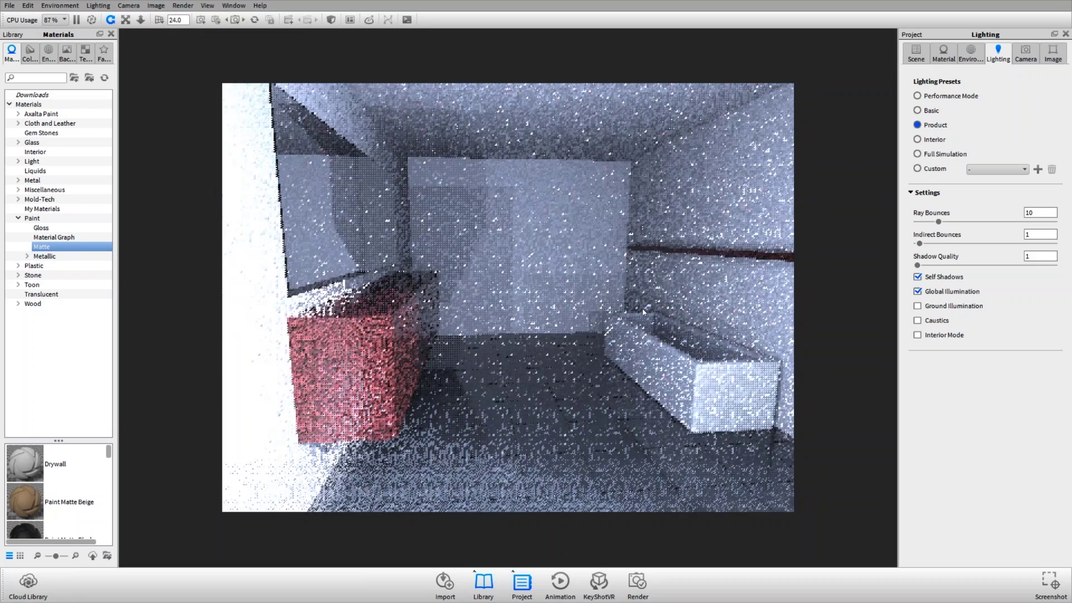
pyautogui.scroll(-1, 642, 312)
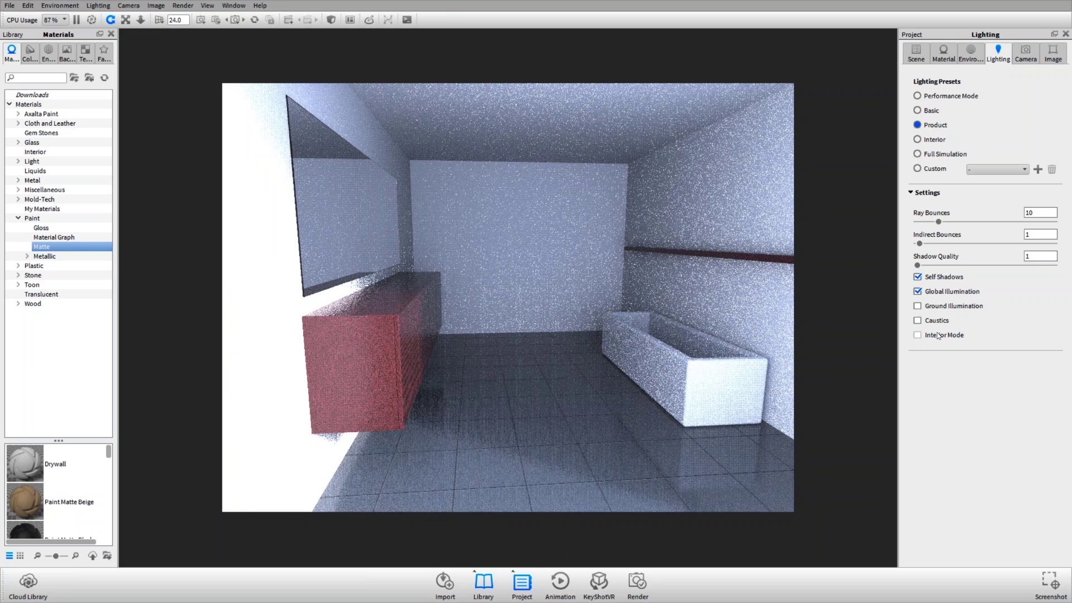
# - Apply the Interior lighting preset and compare the room with Interior Mode turned off and on again
pyautogui.click(934, 139)
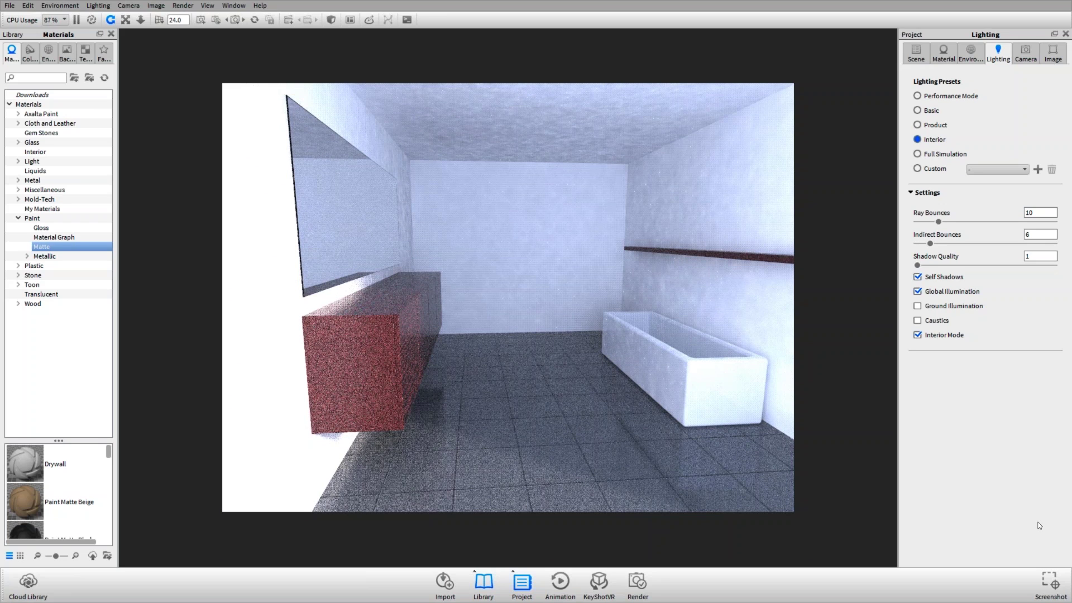
pyautogui.click(943, 336)
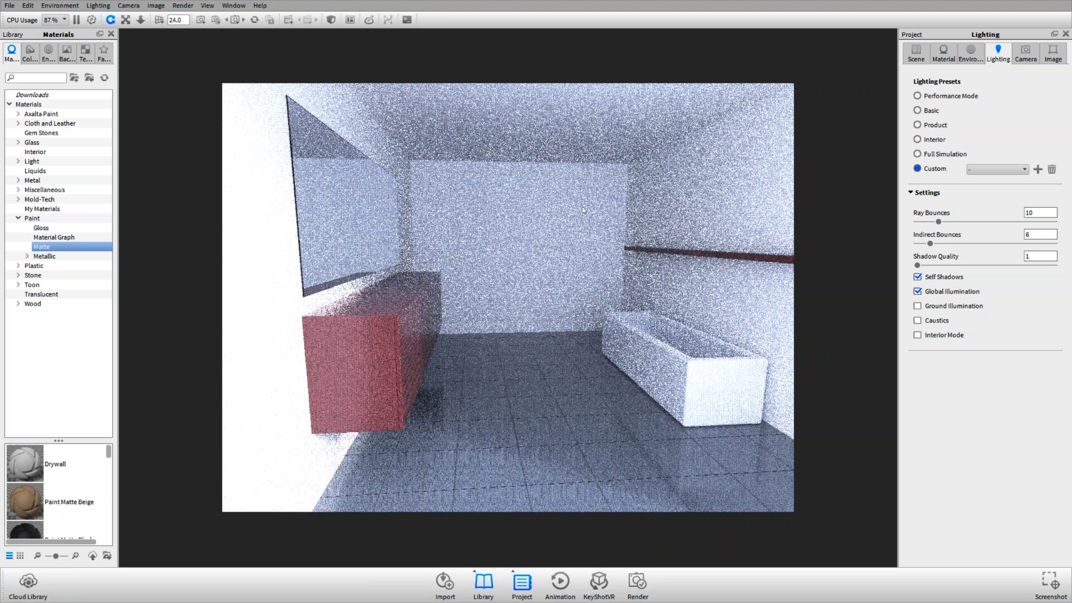
pyautogui.click(1040, 234)
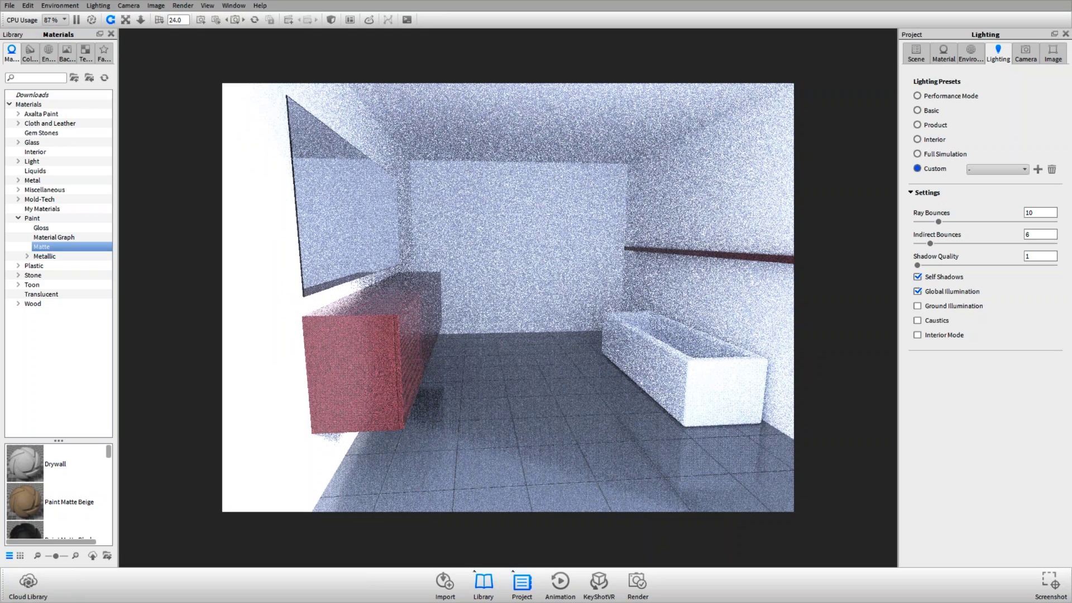
pyautogui.click(947, 338)
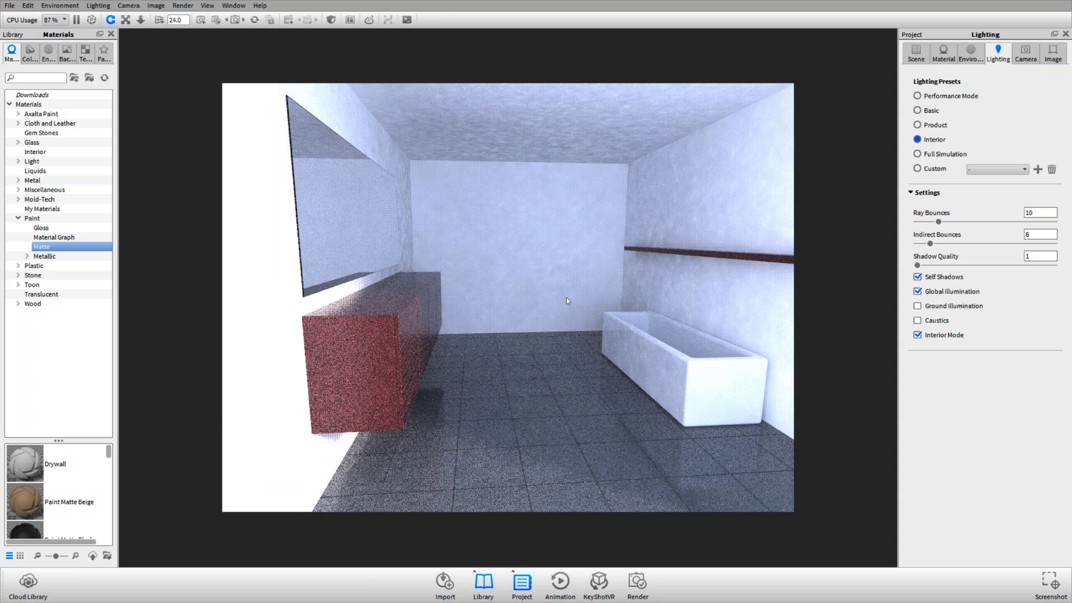
# - View the room from outside, show the windows group again and orbit to look down on the window side
pyautogui.moveTo(568, 300); pyautogui.dragTo(603, 299)
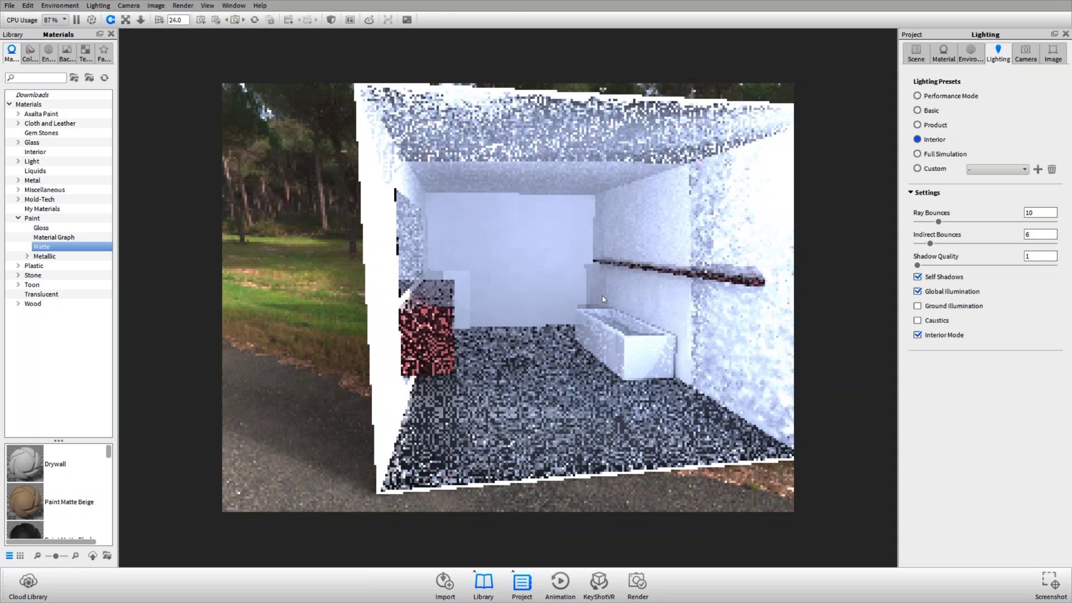
pyautogui.scroll(-5, 594, 304)
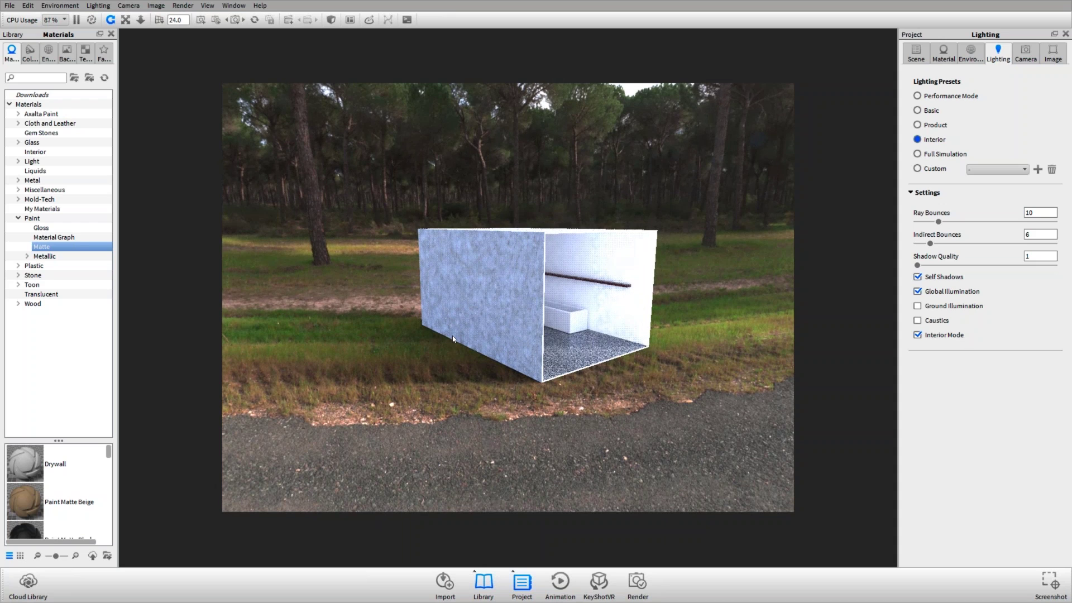
pyautogui.moveTo(454, 338); pyautogui.dragTo(411, 328)
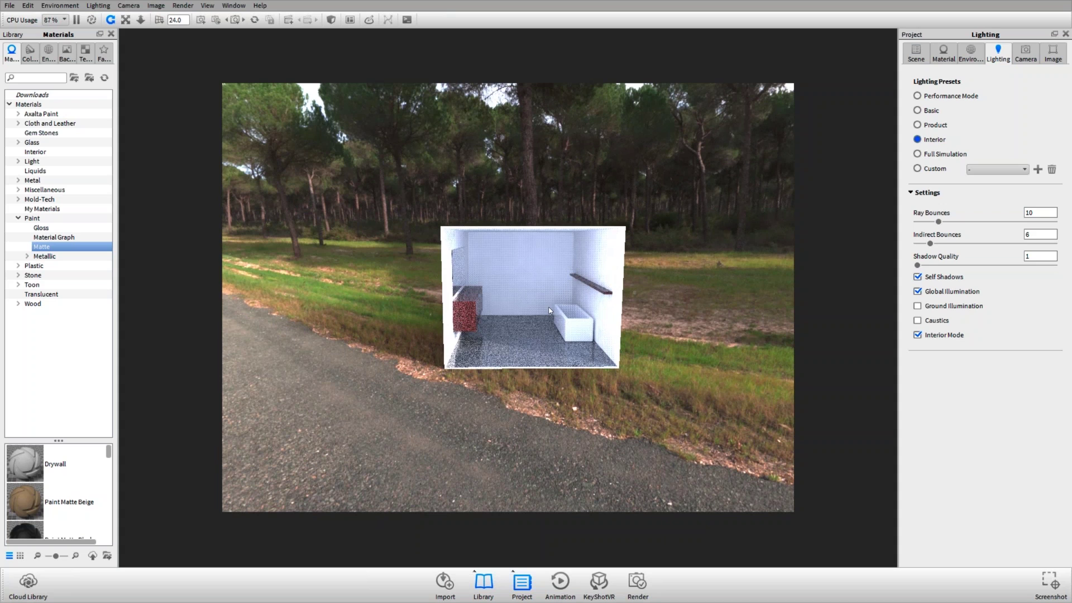
pyautogui.click(915, 53)
pyautogui.click(953, 199)
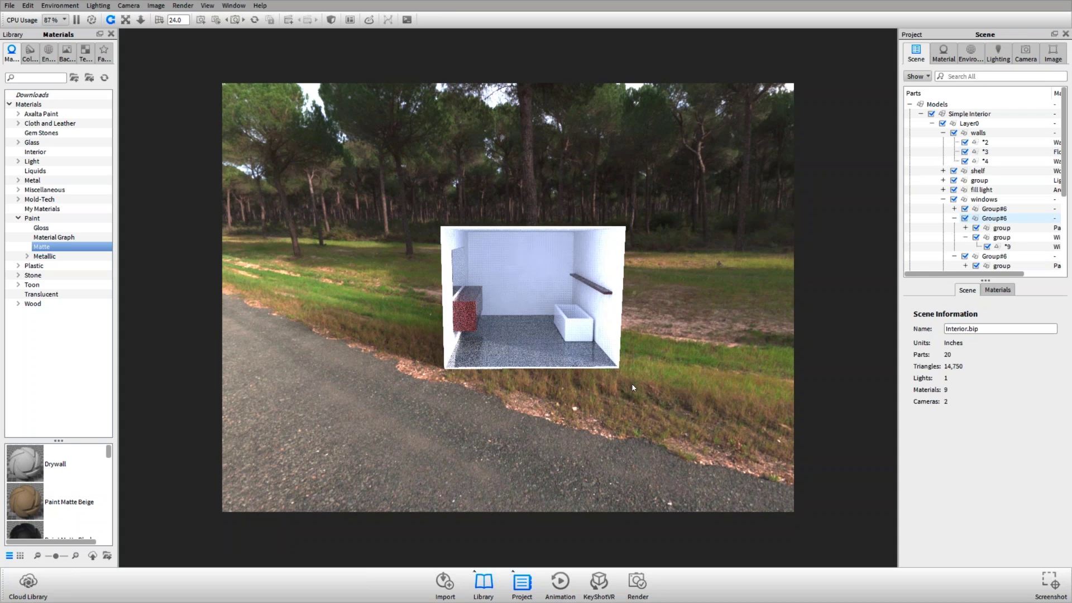
pyautogui.moveTo(498, 344); pyautogui.dragTo(602, 304)
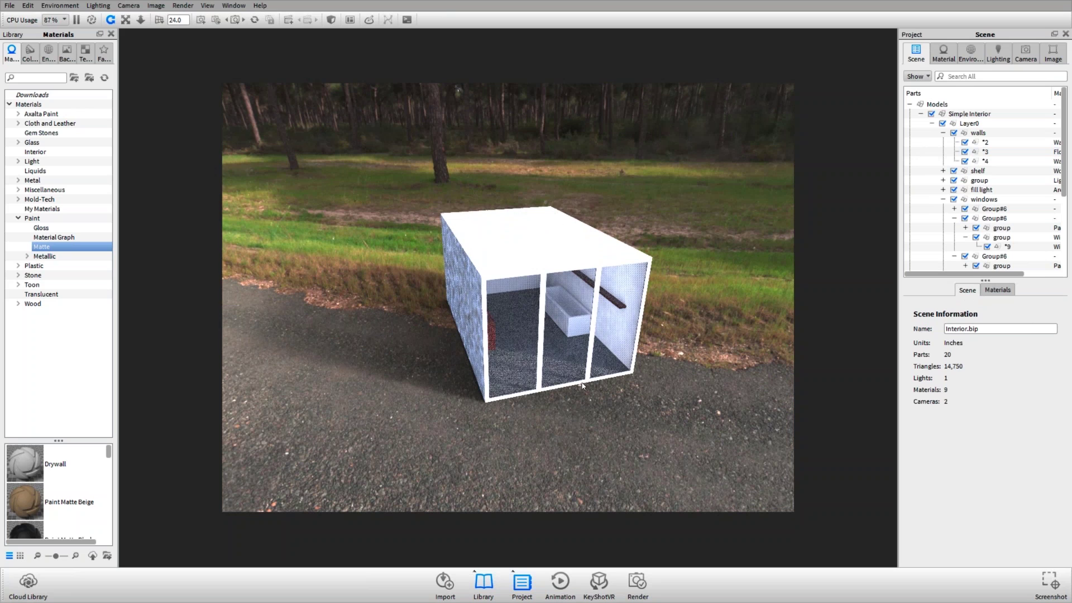
# - Filter the scene tree to show only lights and select the fill light part covering the window opening
pyautogui.scroll(-4, 975, 193)
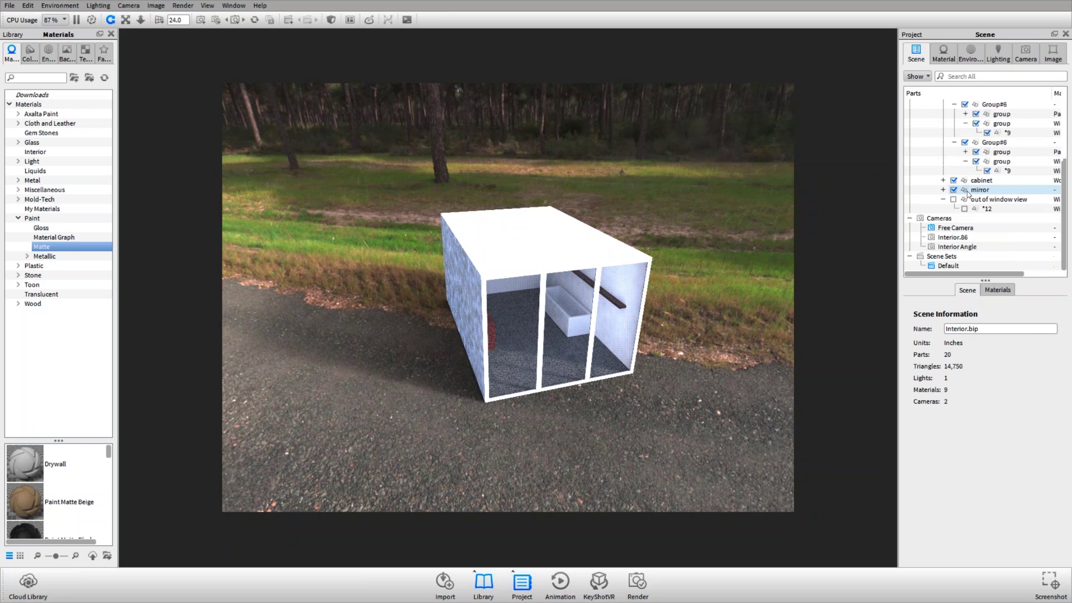
pyautogui.moveTo(551, 257); pyautogui.dragTo(569, 222)
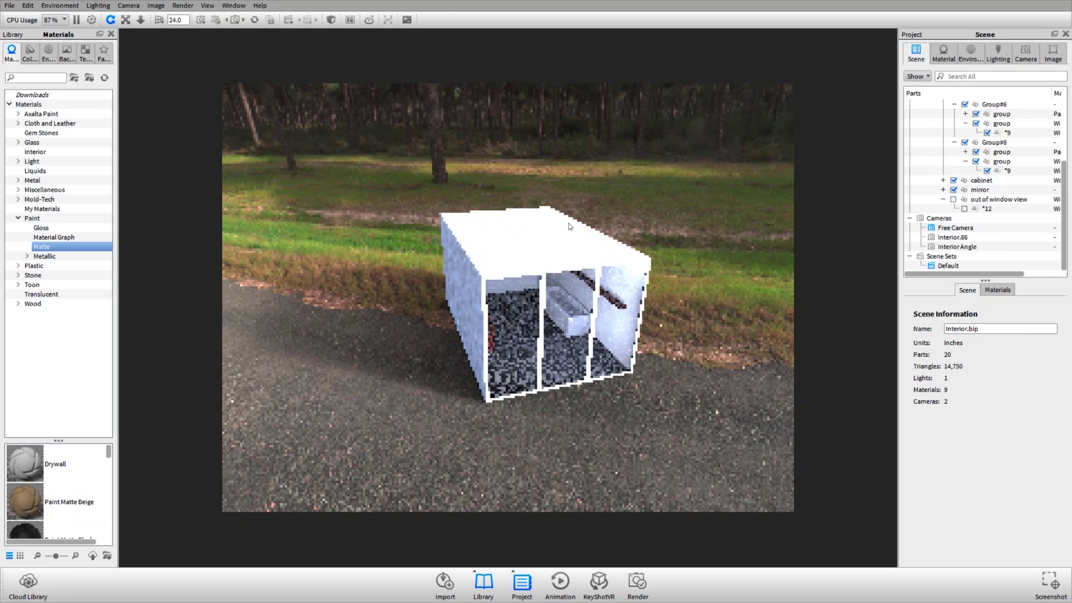
pyautogui.scroll(4, 934, 196)
pyautogui.scroll(-3, 934, 196)
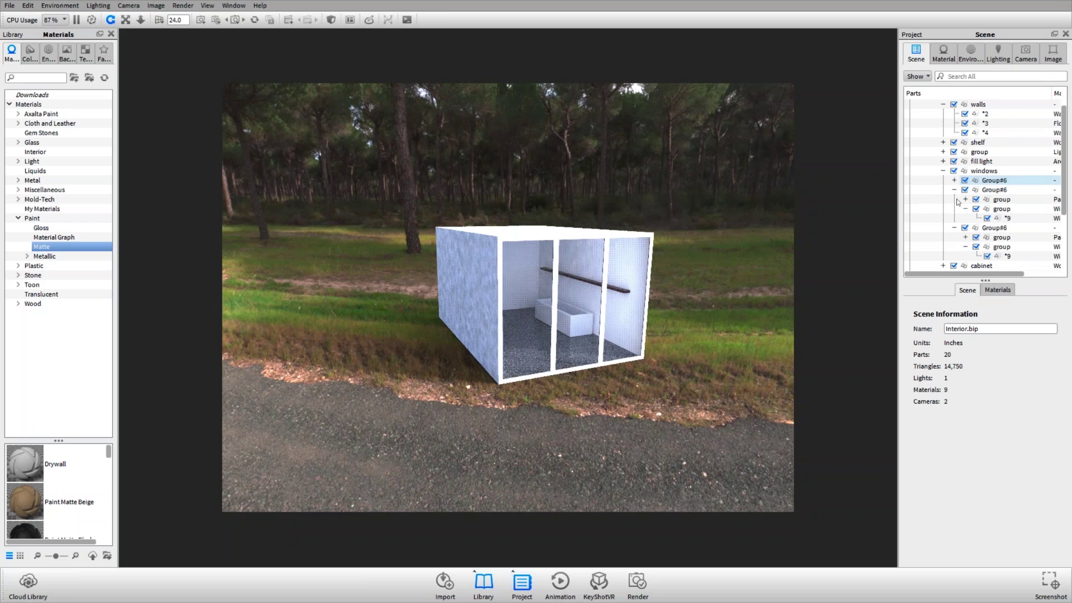
pyautogui.scroll(1, 927, 167)
pyautogui.click(917, 76)
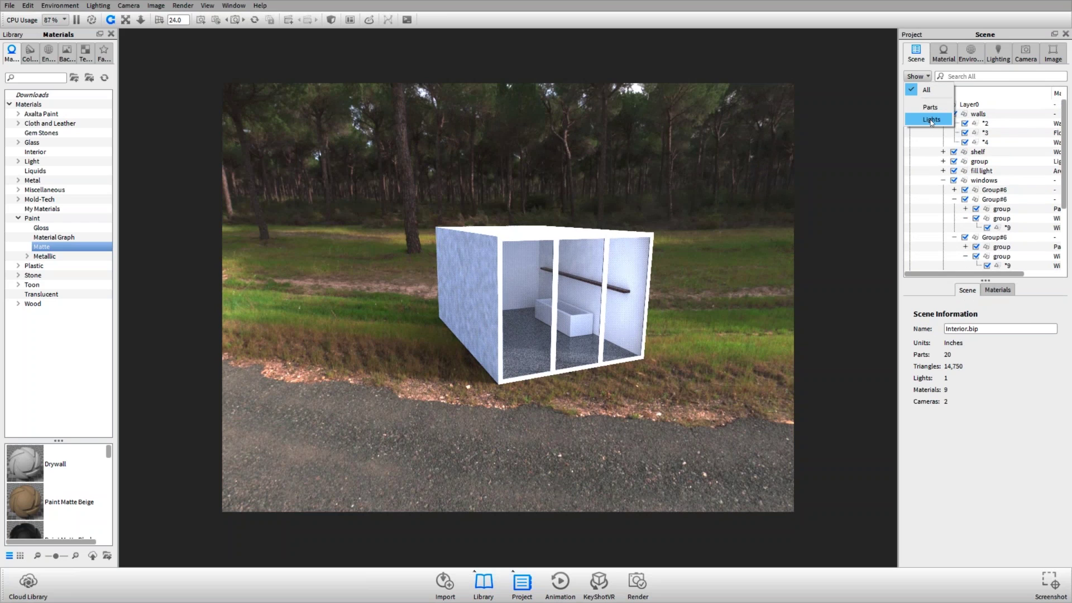
pyautogui.click(930, 119)
pyautogui.click(943, 133)
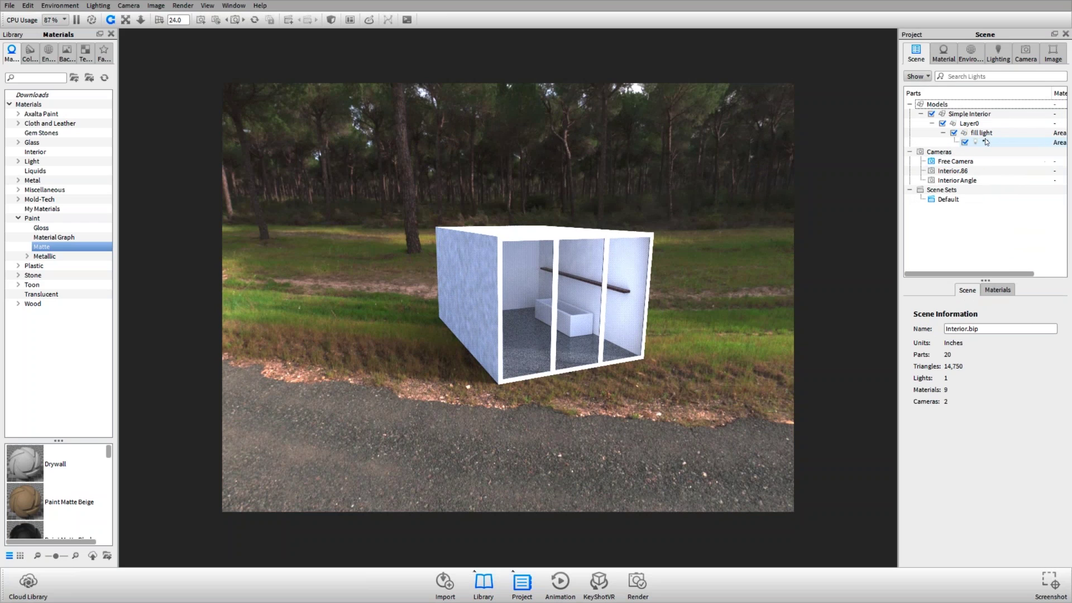
pyautogui.click(984, 142)
pyautogui.moveTo(607, 303); pyautogui.dragTo(679, 311)
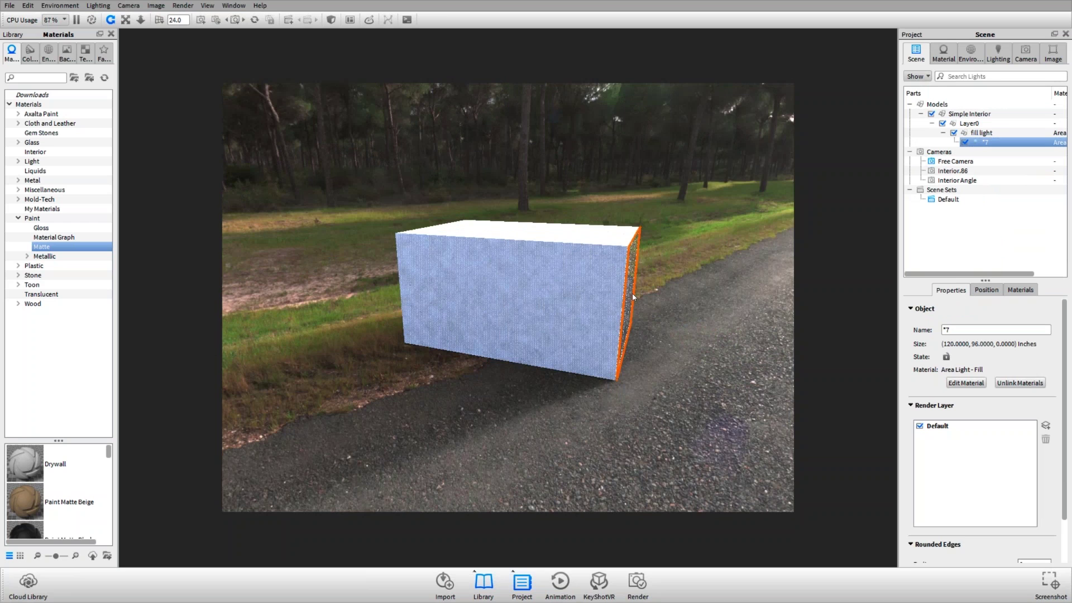
pyautogui.moveTo(613, 291); pyautogui.dragTo(561, 295)
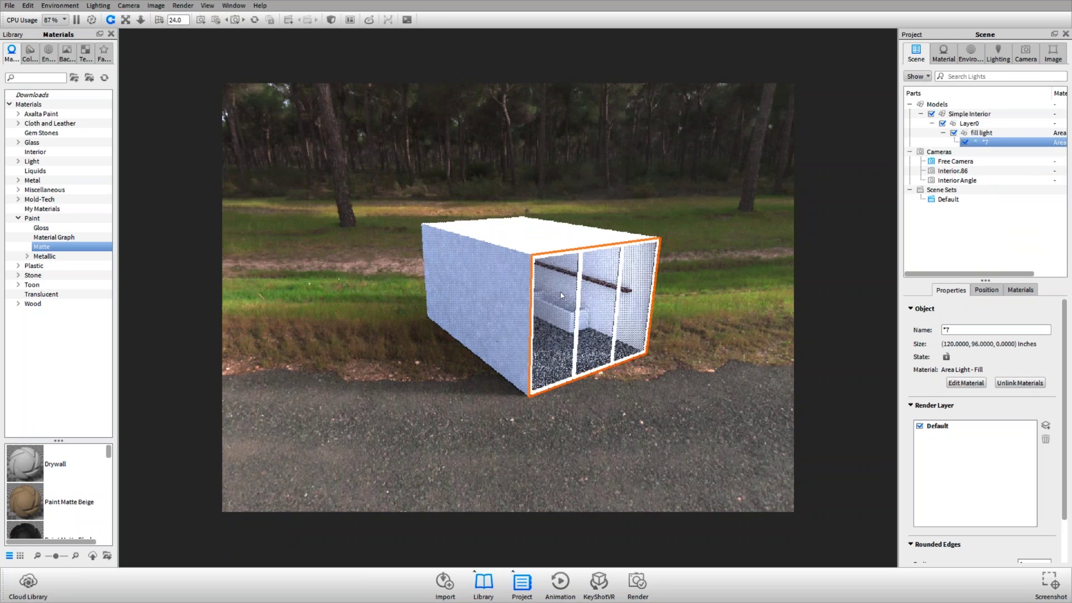
# - Make the Area Light - Fill material visible to camera and apply it to the back of geometry, then view the windows from inside
pyautogui.click(966, 382)
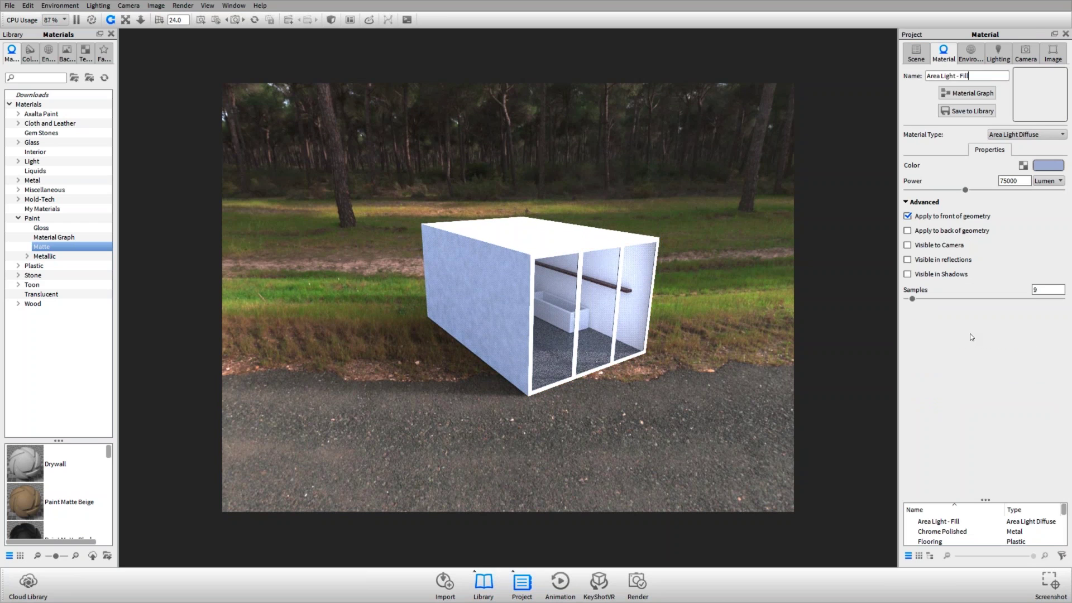
pyautogui.click(951, 247)
pyautogui.moveTo(591, 382); pyautogui.dragTo(627, 347)
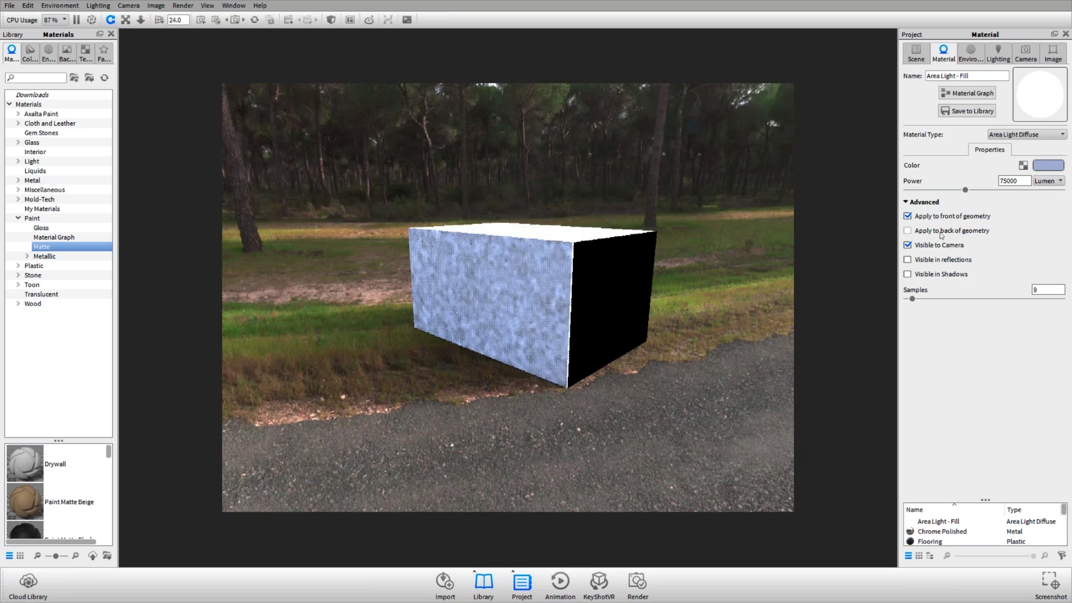
pyautogui.click(941, 233)
pyautogui.moveTo(615, 290); pyautogui.dragTo(527, 177)
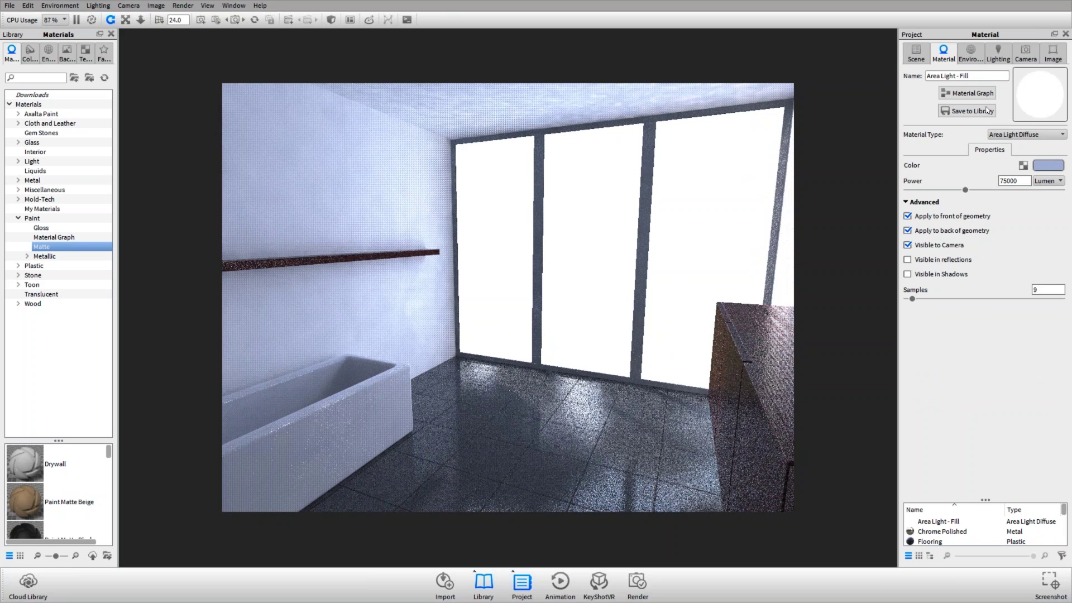
# - Hide the fill light part and rotate the lighting environment to change how sunlight enters through the windows
pyautogui.click(915, 54)
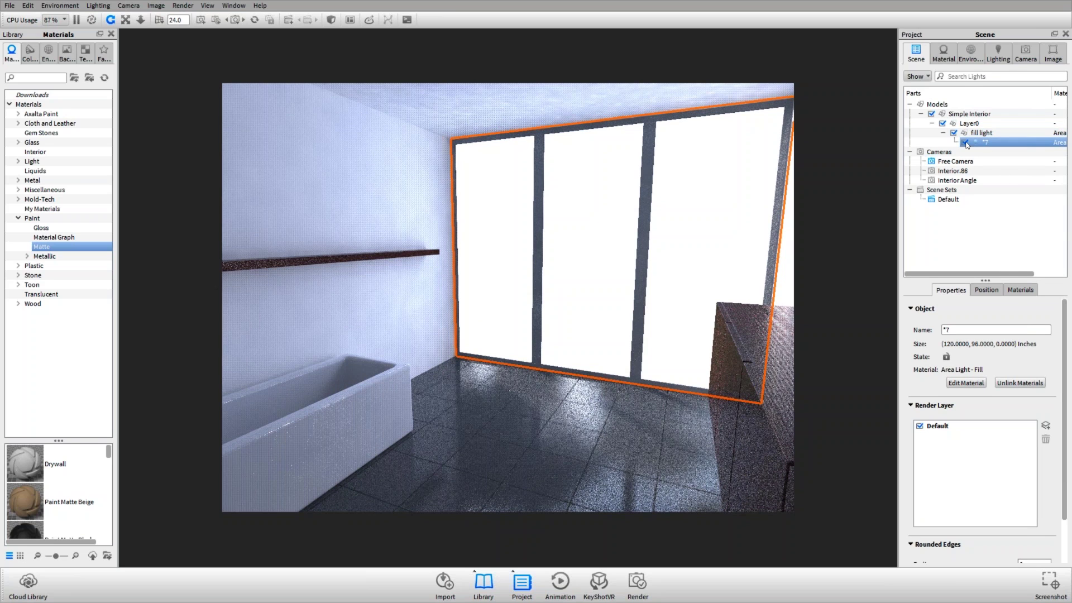
pyautogui.click(965, 143)
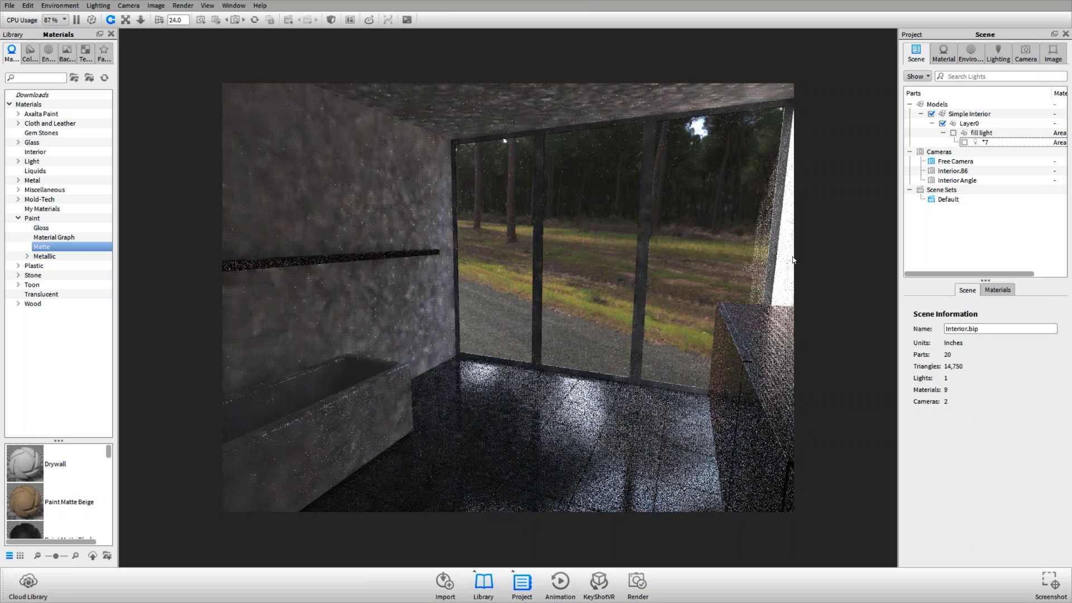
pyautogui.click(970, 56)
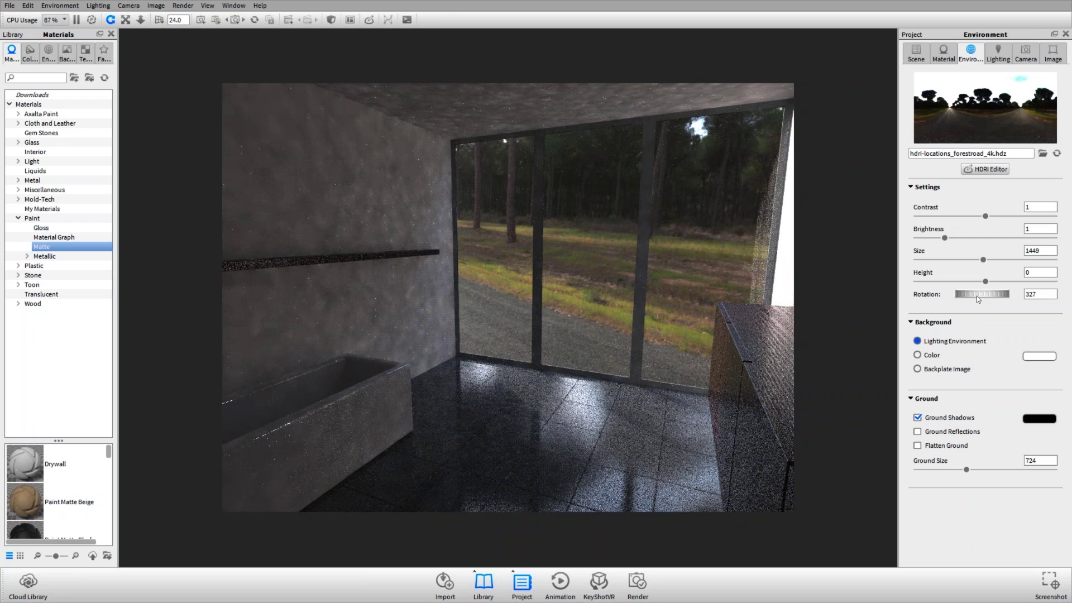
pyautogui.moveTo(991, 294); pyautogui.dragTo(579, 368)
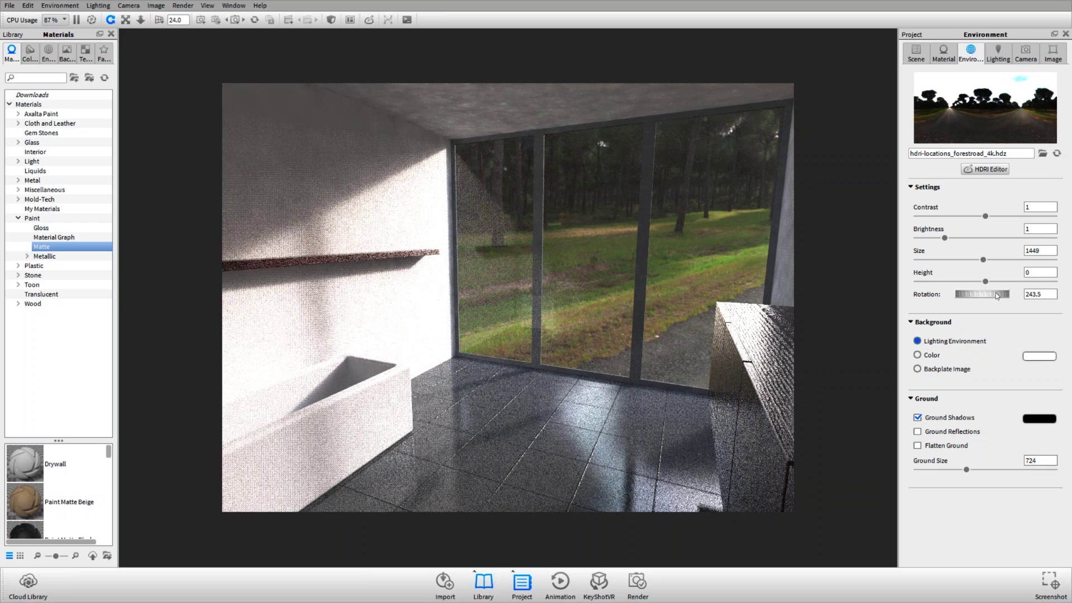
pyautogui.moveTo(997, 296); pyautogui.dragTo(941, 296)
# - Show the fill light again and assign the Area Light 6000 Lumen Cool library material to its group
pyautogui.click(914, 54)
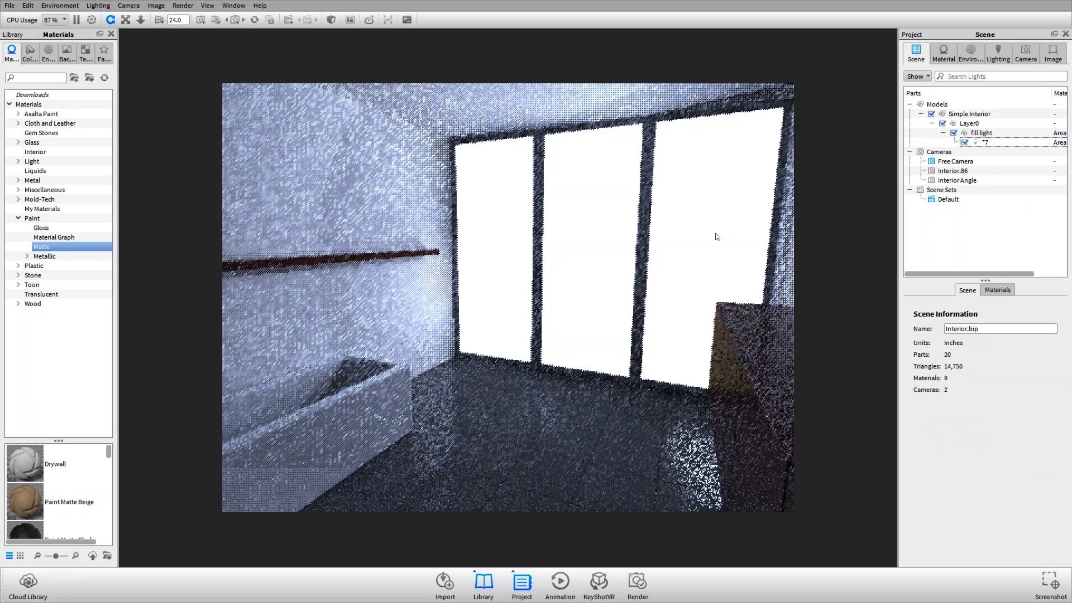
pyautogui.click(993, 134)
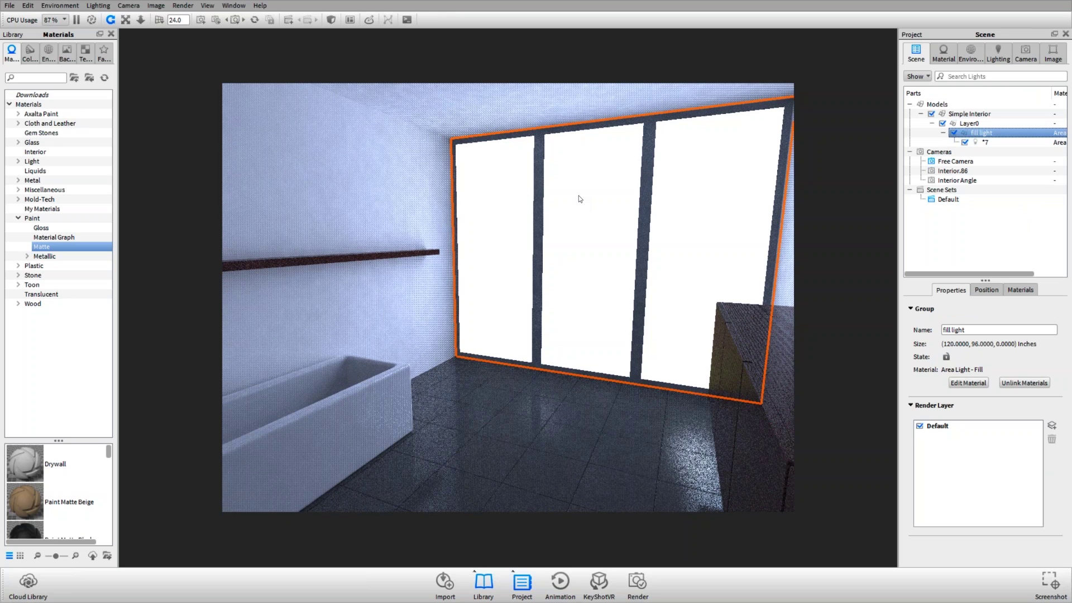
pyautogui.click(19, 161)
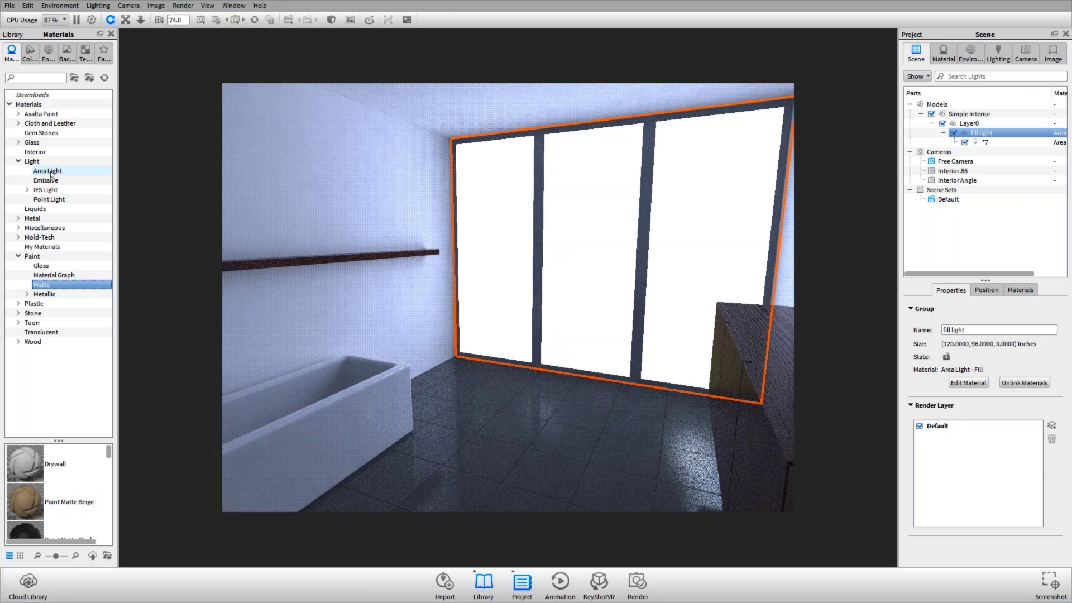
pyautogui.click(49, 170)
pyautogui.moveTo(107, 457); pyautogui.dragTo(115, 519)
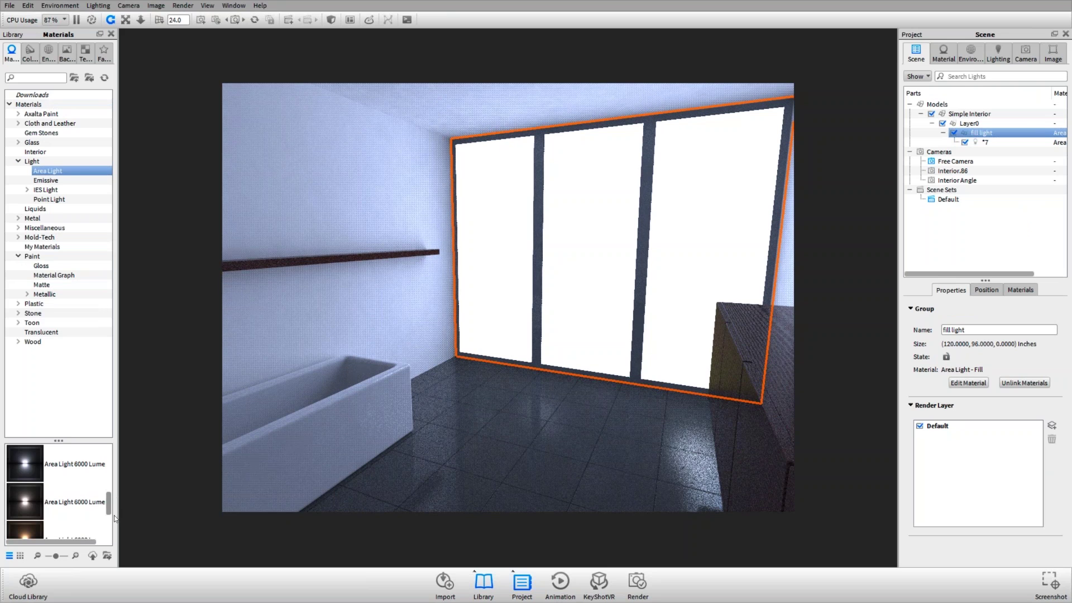
pyautogui.scroll(1, 111, 507)
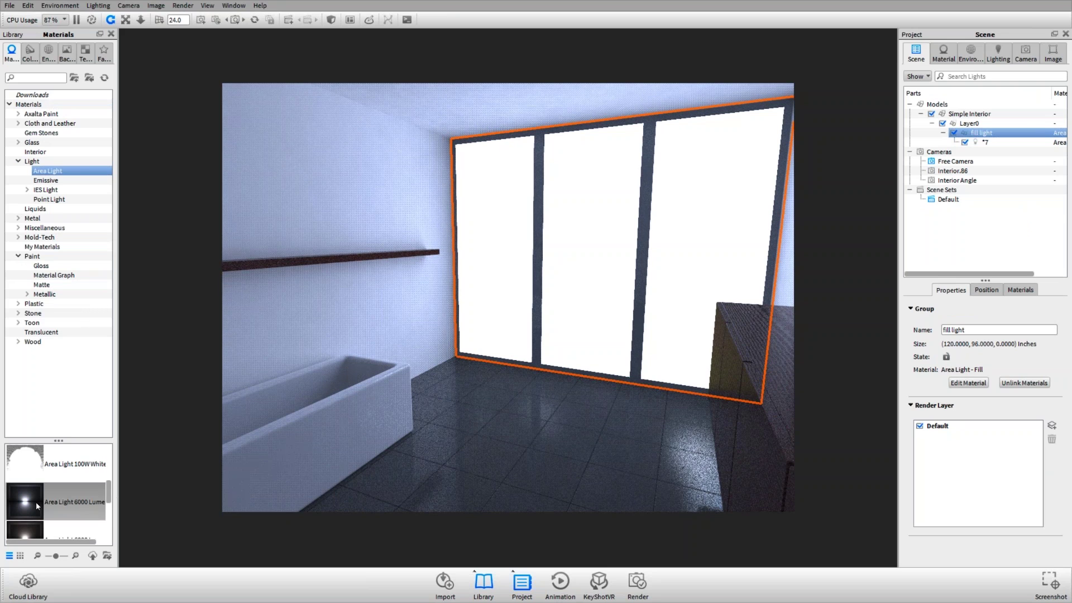
pyautogui.moveTo(36, 501); pyautogui.dragTo(976, 133)
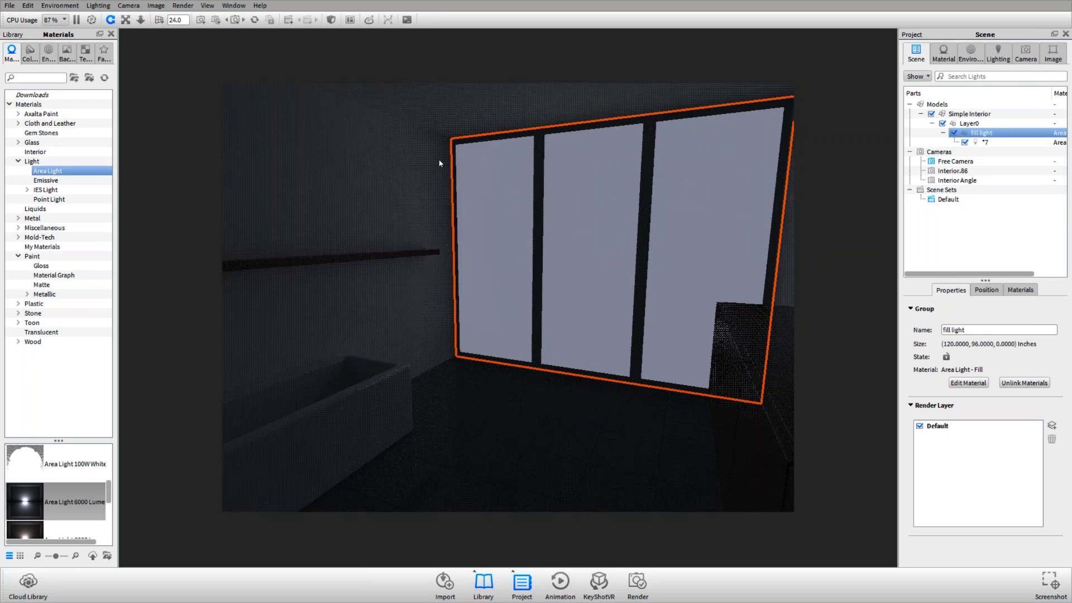
# - Open the fill light's Area Light 6000 Lumen Cool material for editing and set its power to 30000 Lumen
pyautogui.click(969, 140)
pyautogui.click(959, 387)
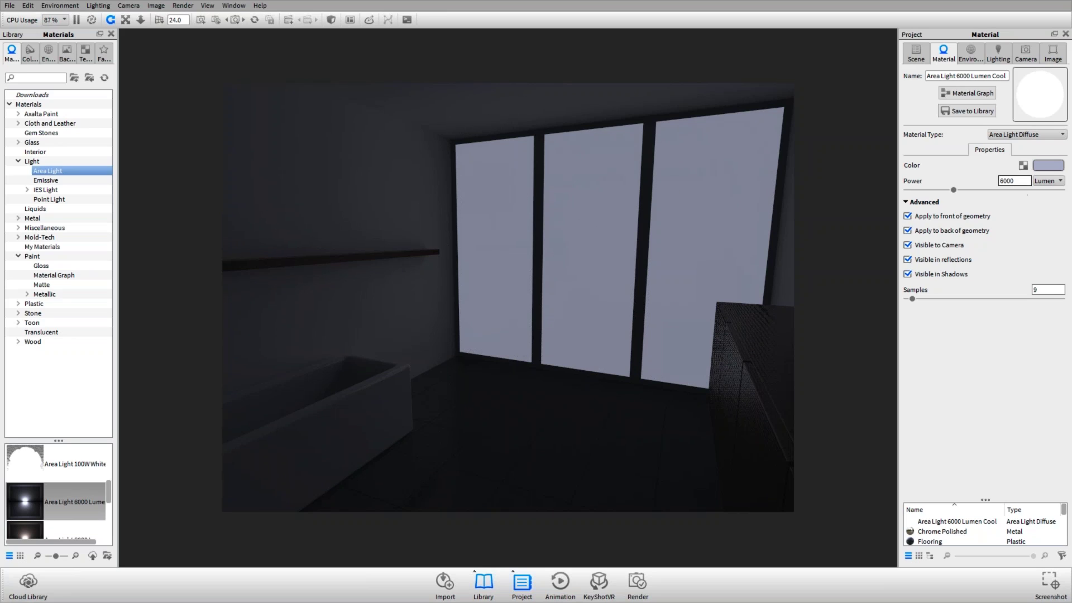
pyautogui.click(927, 203)
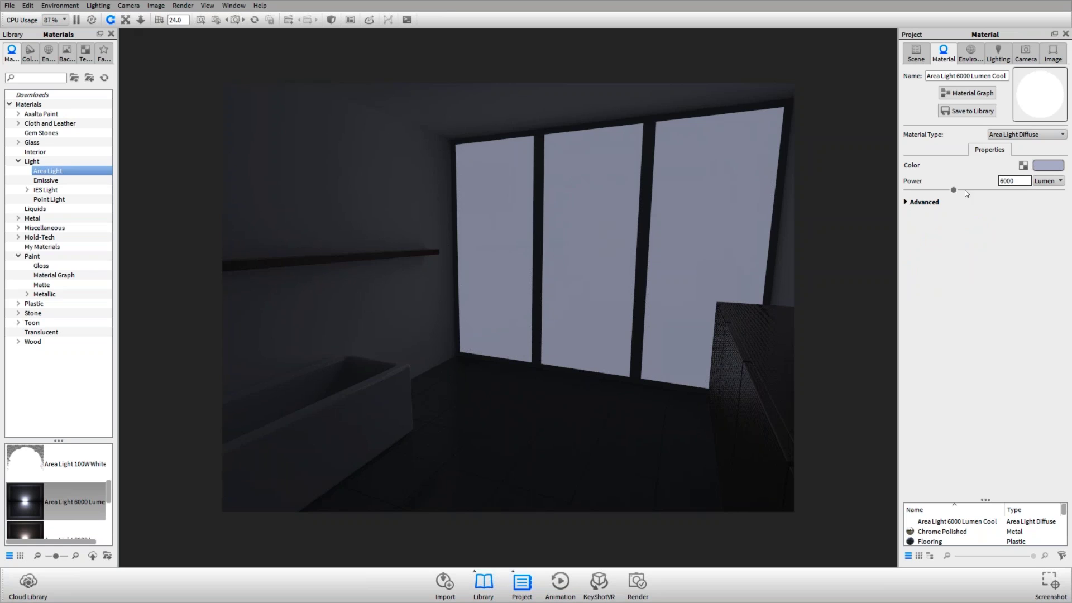
pyautogui.moveTo(954, 190); pyautogui.dragTo(1071, 199)
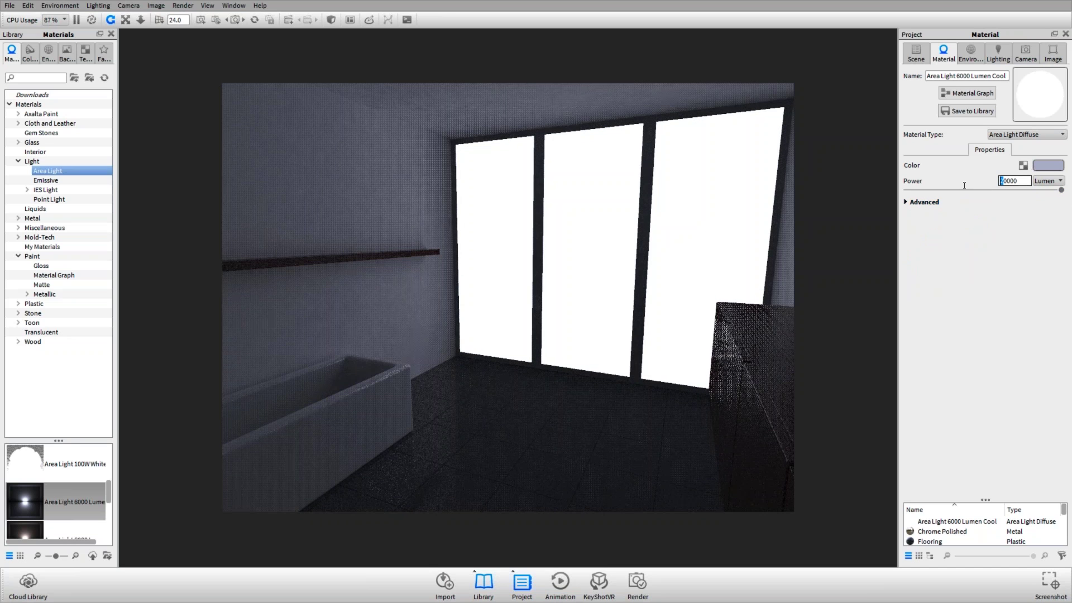
pyautogui.click(1001, 181)
pyautogui.write('3')
pyautogui.press('Return')
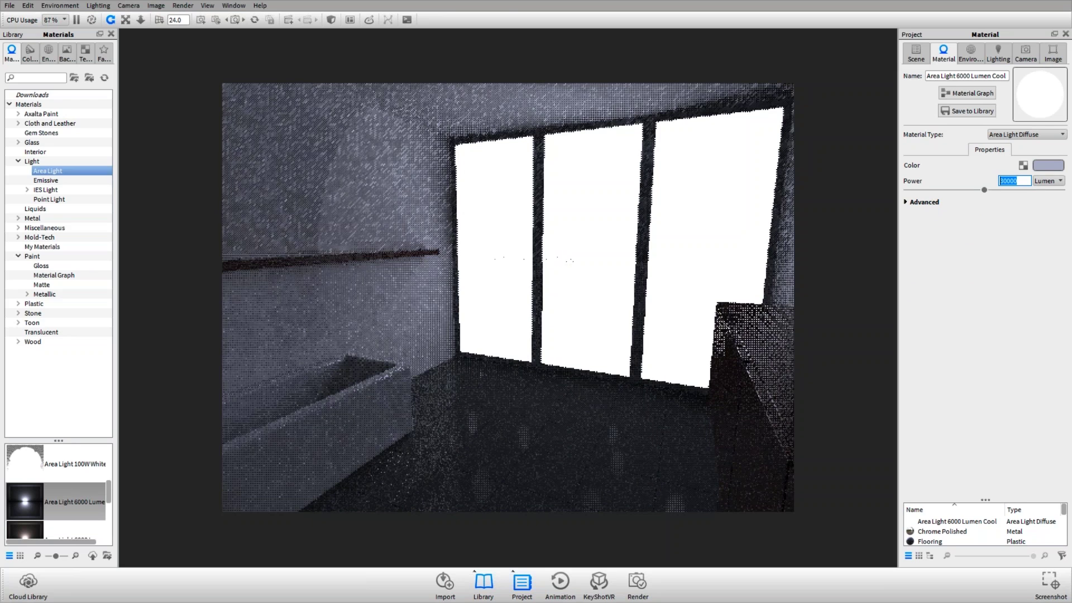
# - Try the area light without applying it to the front of geometry, and restore that option
pyautogui.click(923, 202)
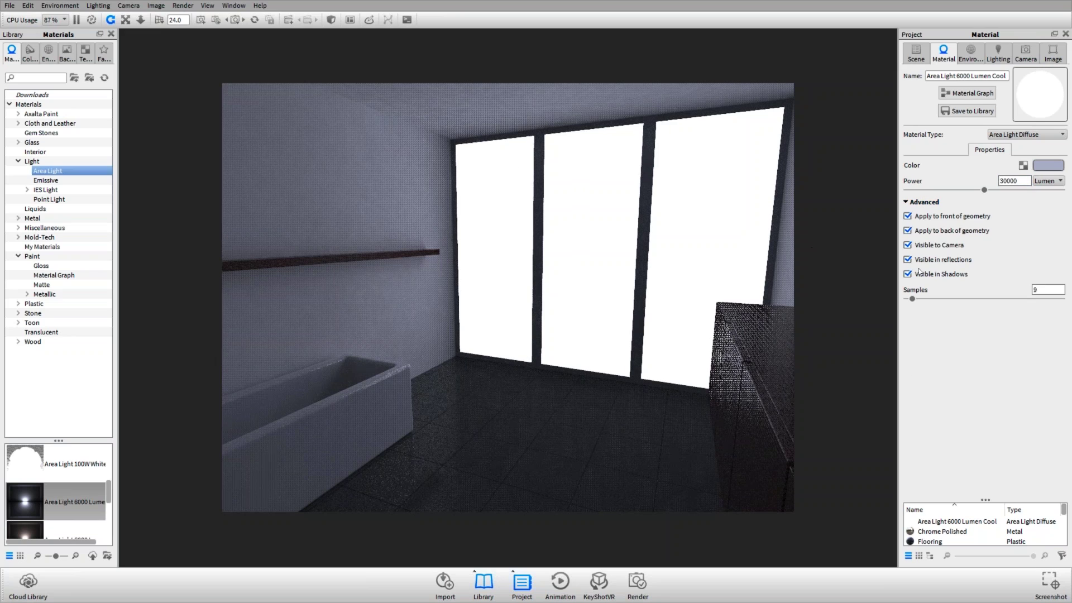
pyautogui.click(936, 221)
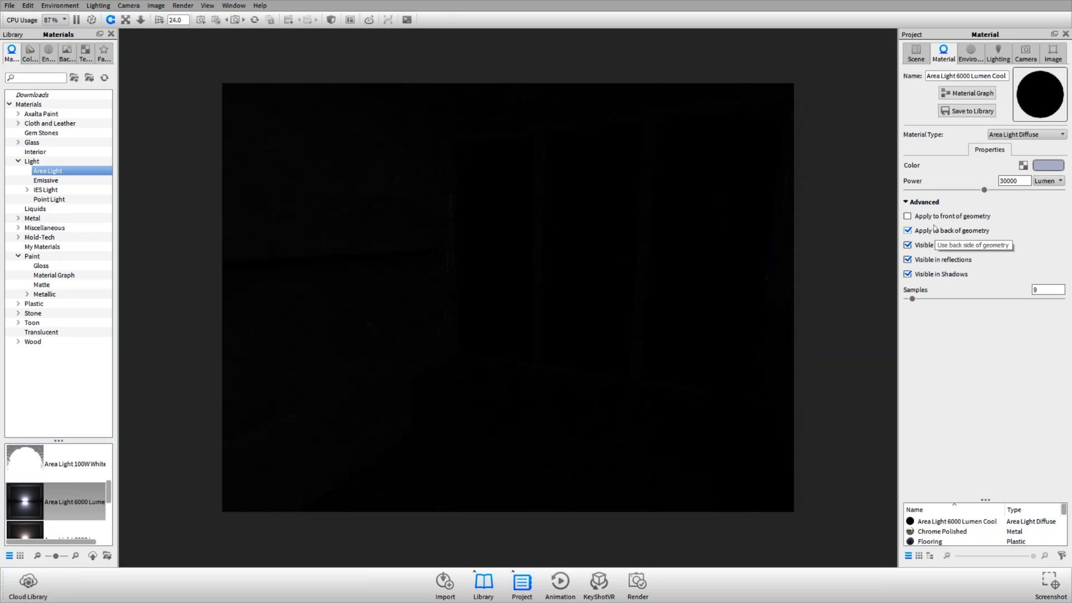
pyautogui.click(935, 218)
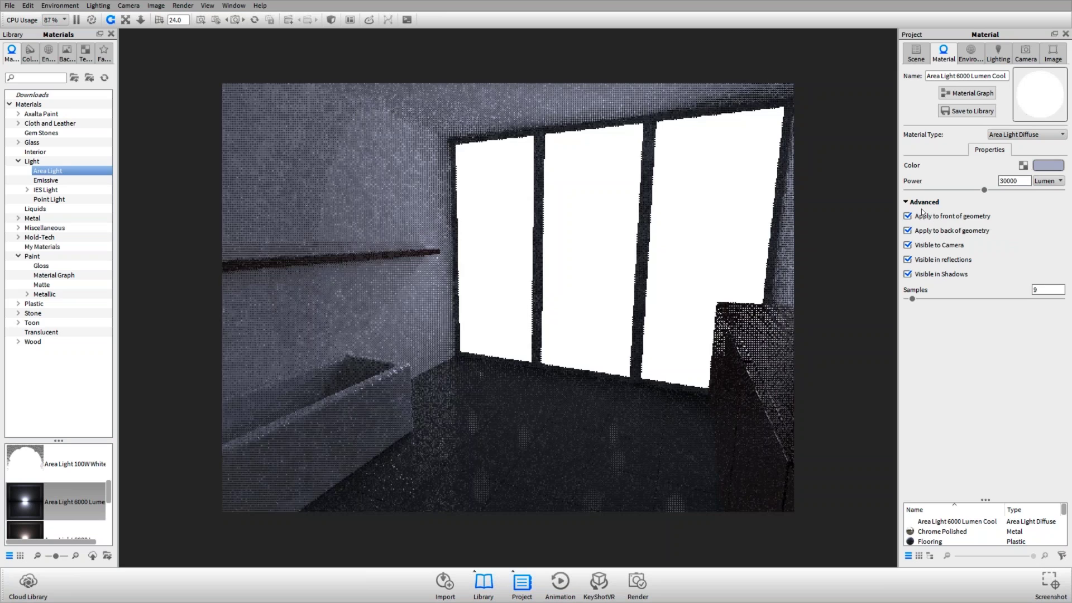
# - Stop applying the area light to the back of geometry and compare the room from outside and inside
pyautogui.click(938, 233)
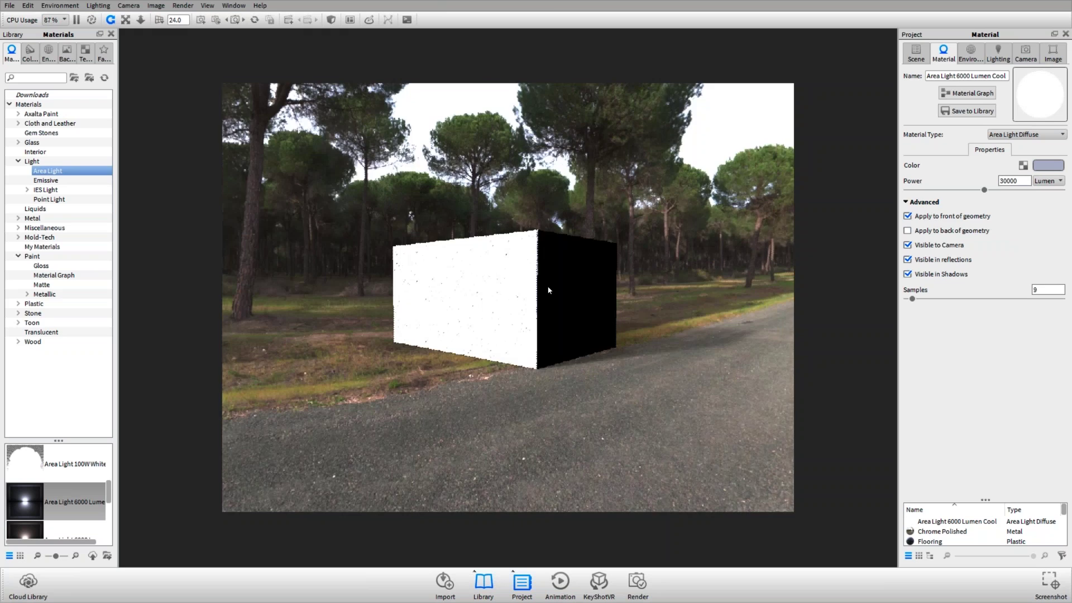
pyautogui.moveTo(548, 290); pyautogui.dragTo(481, 293)
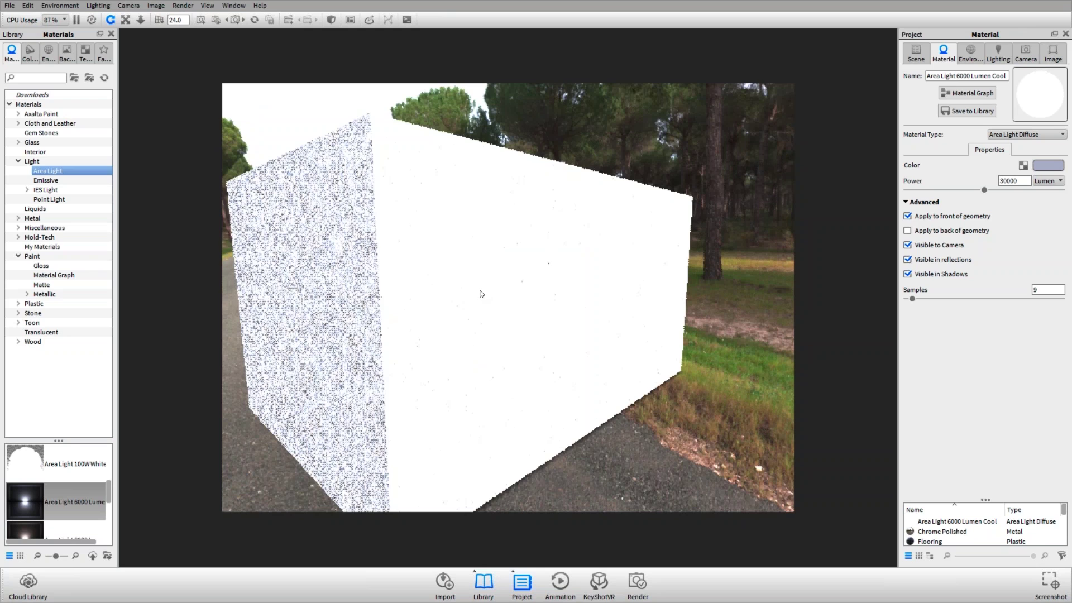
pyautogui.scroll(5, 484, 287)
pyautogui.moveTo(486, 286); pyautogui.dragTo(658, 306)
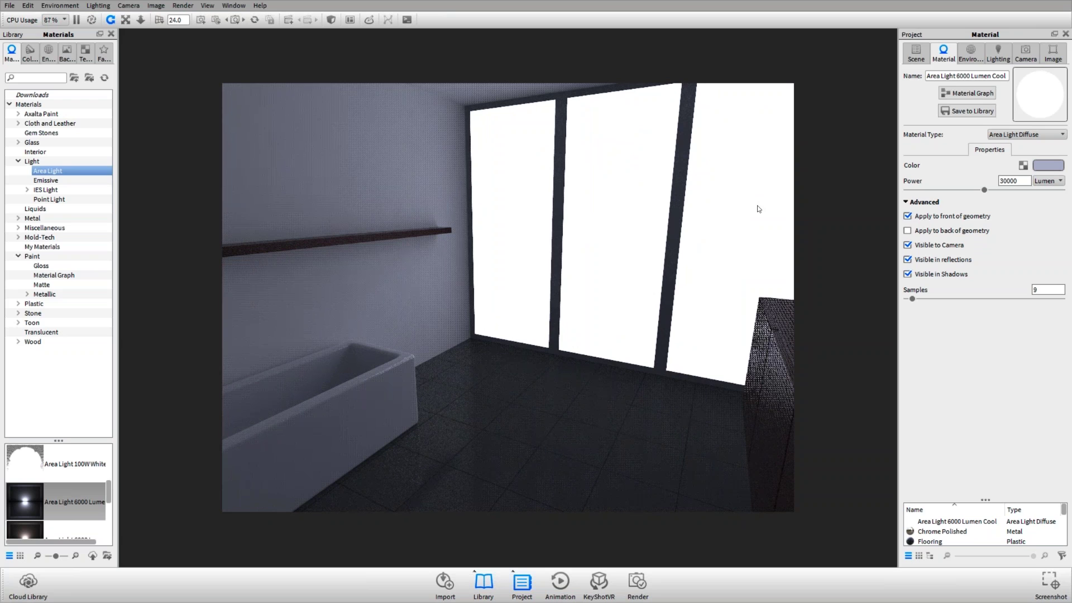
# - Make the area light material invisible to the camera, in reflections and in shadows
pyautogui.click(937, 250)
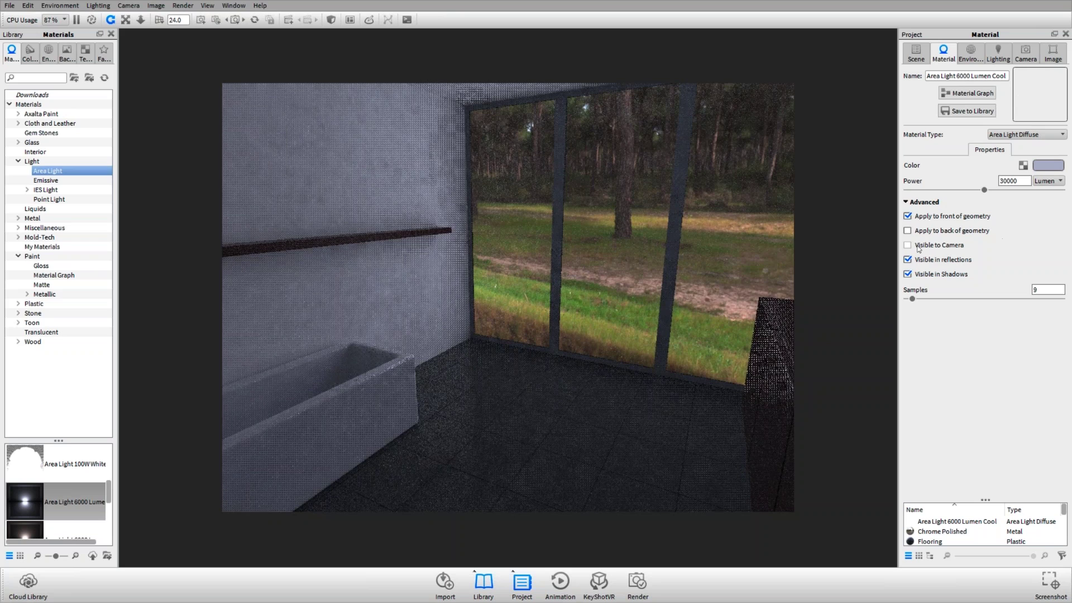
pyautogui.click(941, 262)
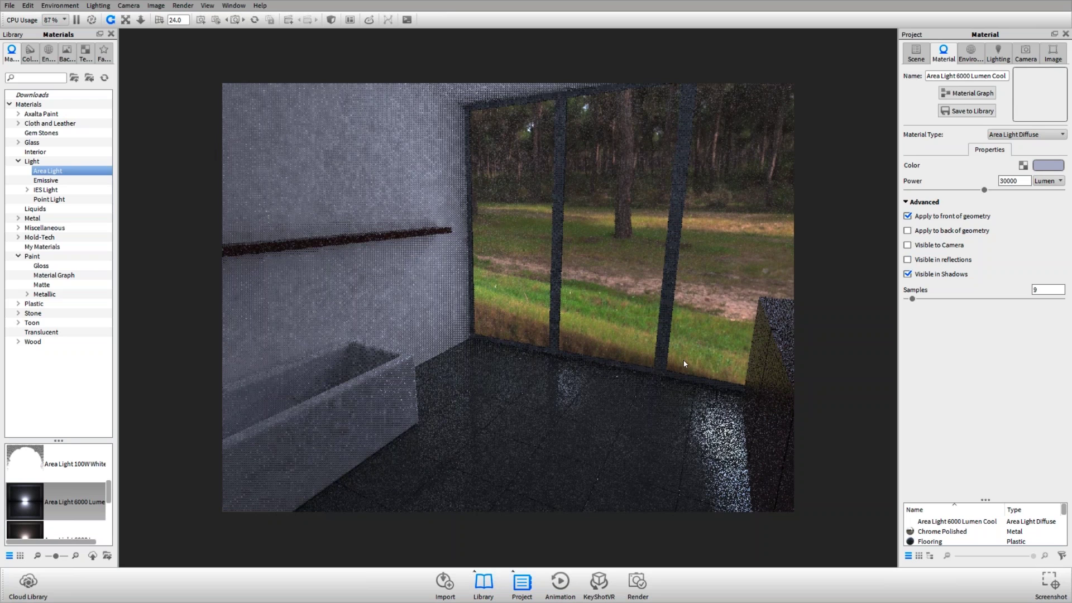
pyautogui.moveTo(683, 360); pyautogui.dragTo(569, 297)
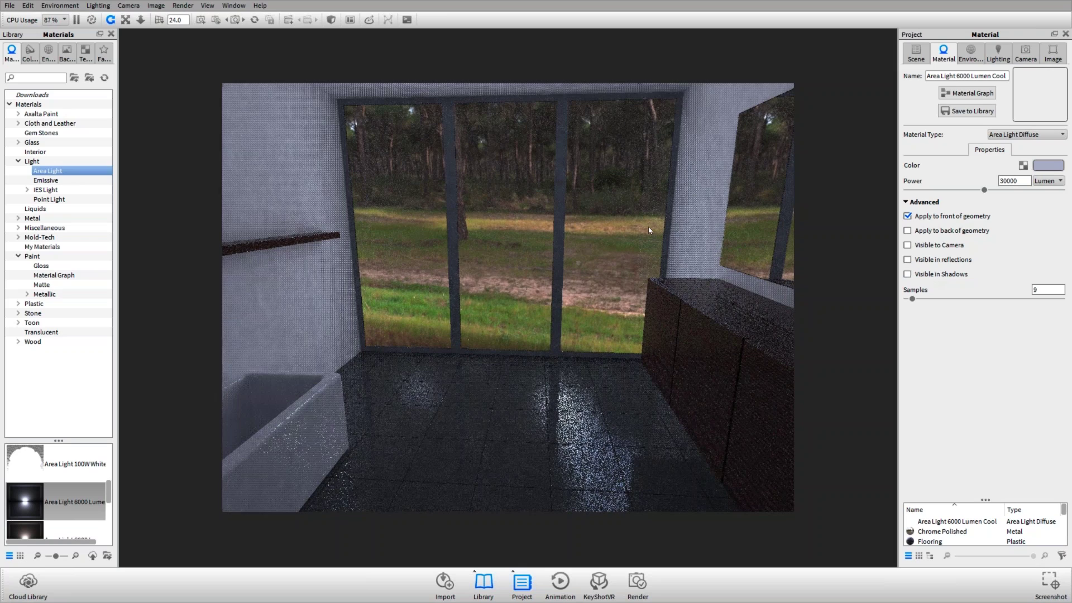
# - Rotate the lighting environment to 303.5 so that sunlight enters through the windows
pyautogui.doubleClick(648, 227)
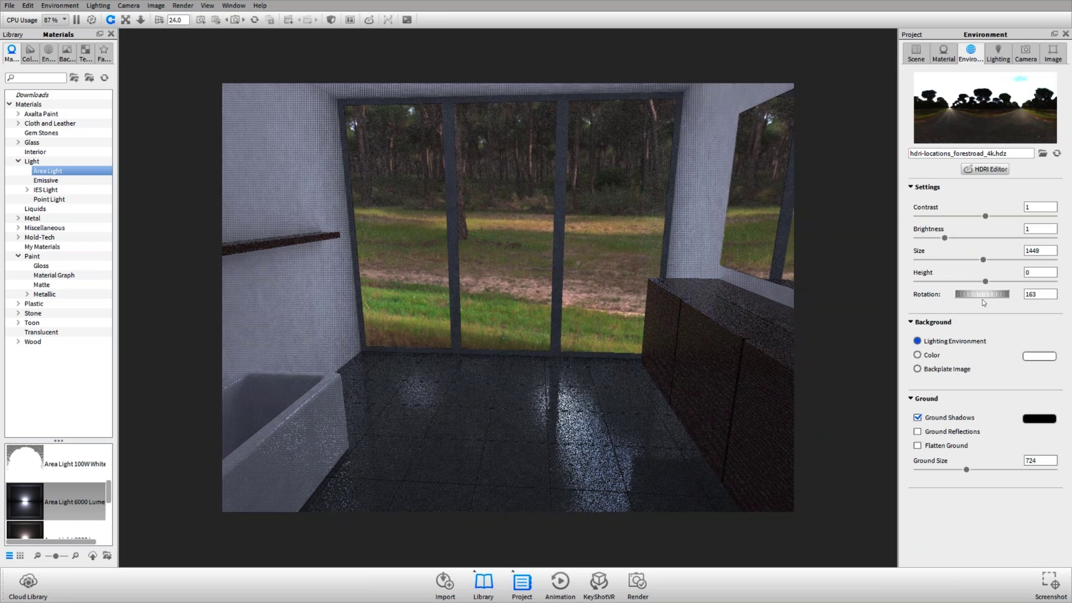
pyautogui.moveTo(982, 299); pyautogui.dragTo(954, 296)
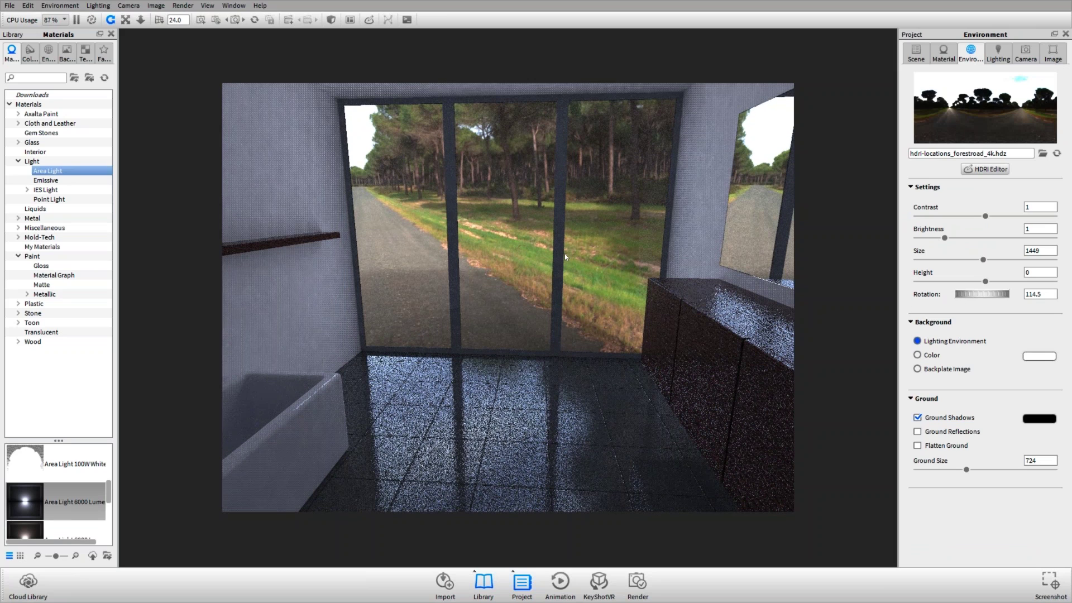
pyautogui.moveTo(987, 296); pyautogui.dragTo(882, 303)
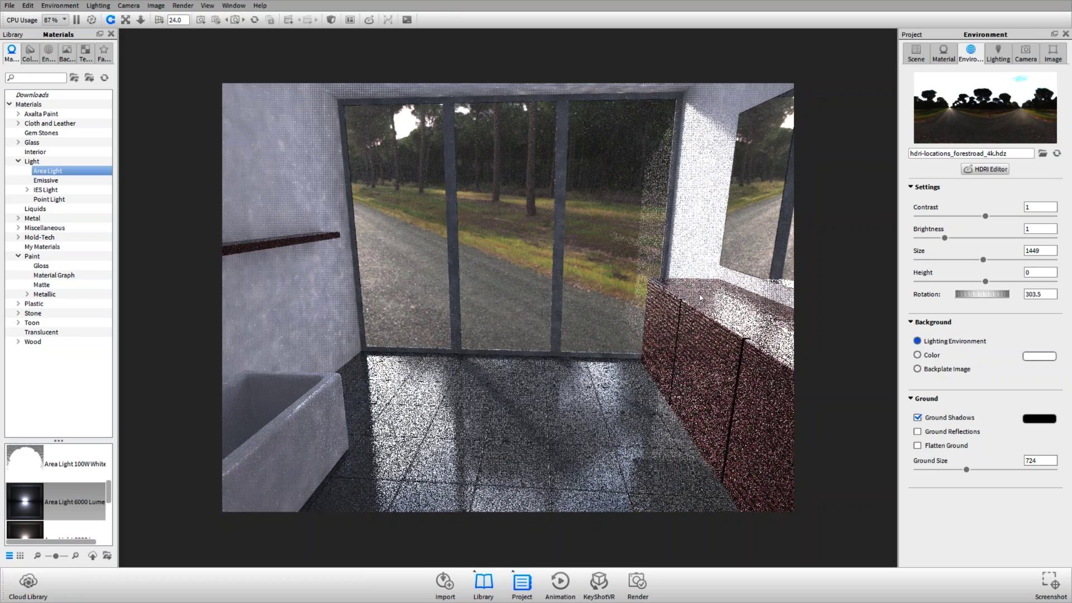
# - Try making the area light material visible in shadows, and turn that option off again
pyautogui.click(944, 53)
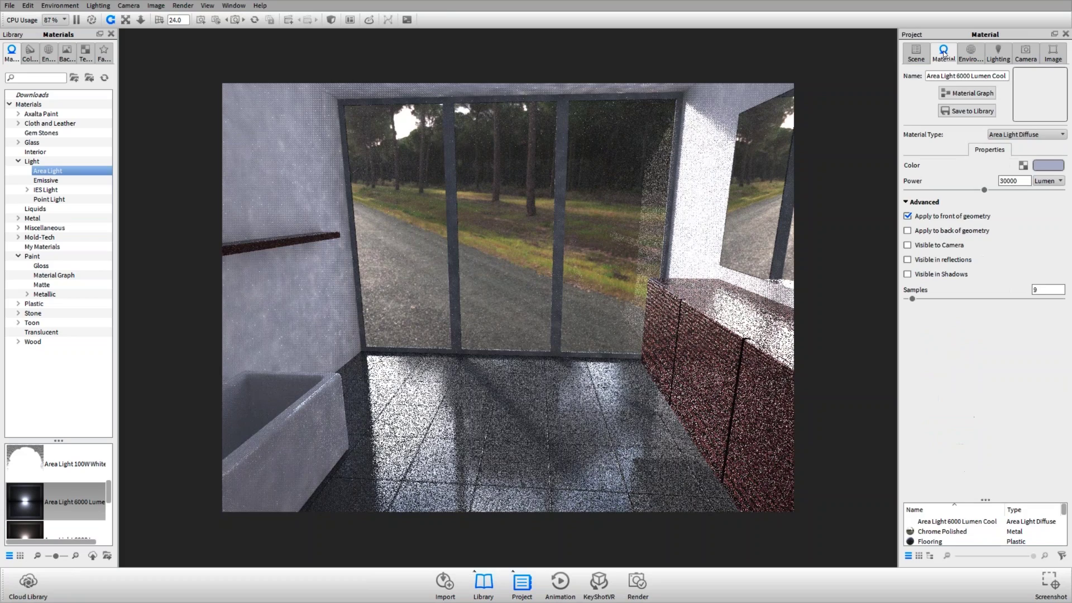
pyautogui.click(940, 274)
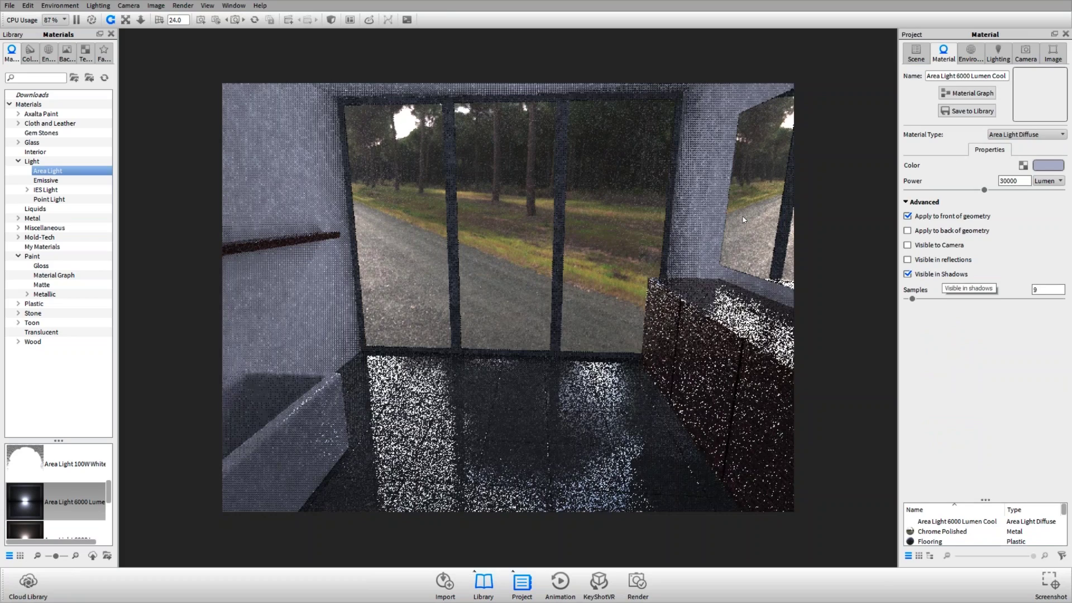
pyautogui.click(950, 275)
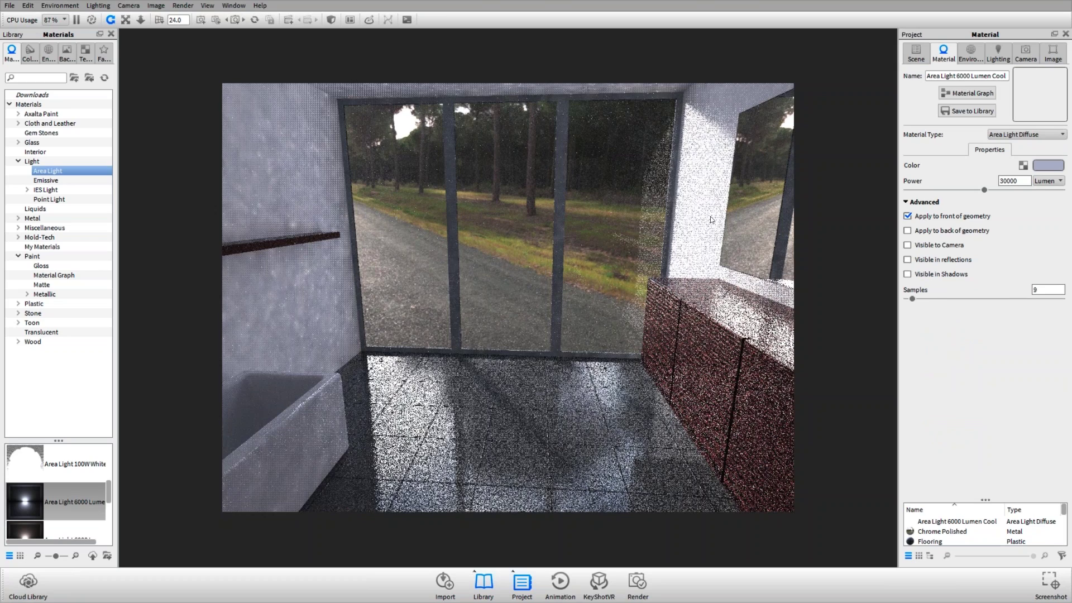
# - List all parts in the scene tree and show the out of window view group in front of the windows
pyautogui.click(575, 306)
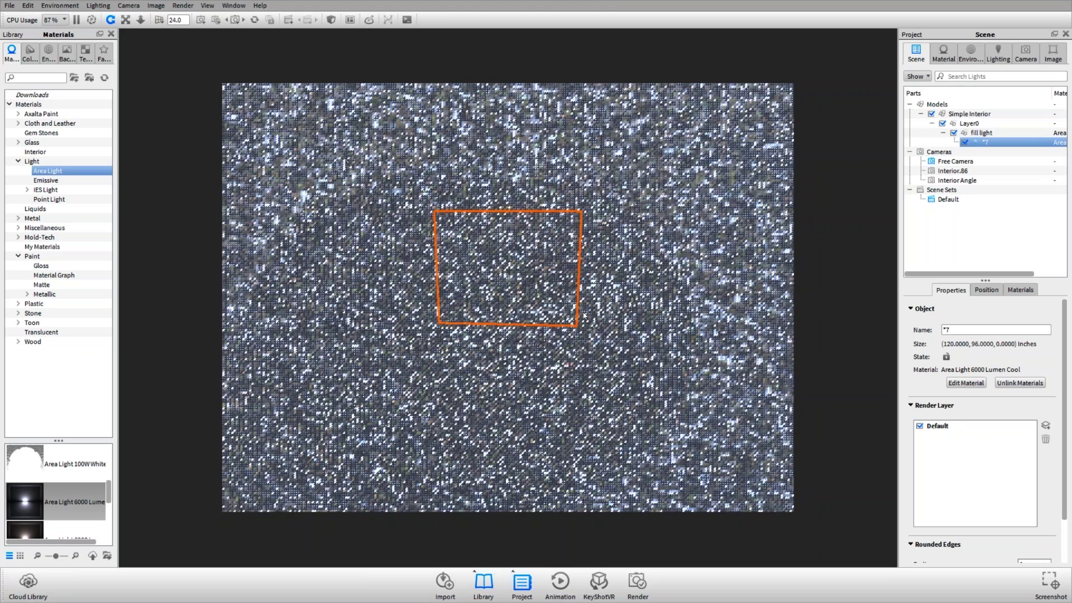
pyautogui.click(916, 76)
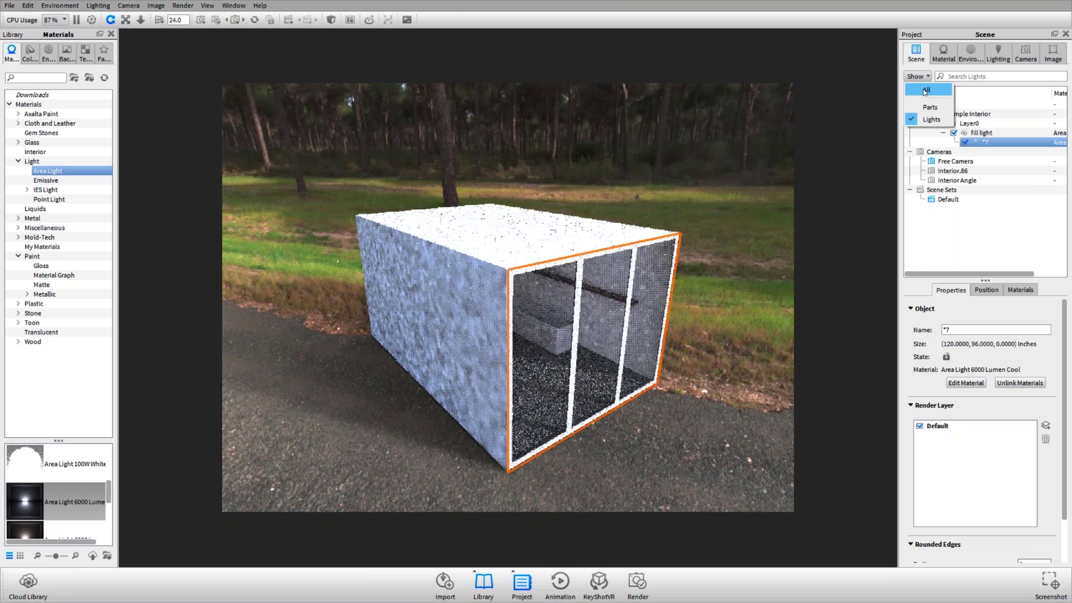
pyautogui.click(925, 91)
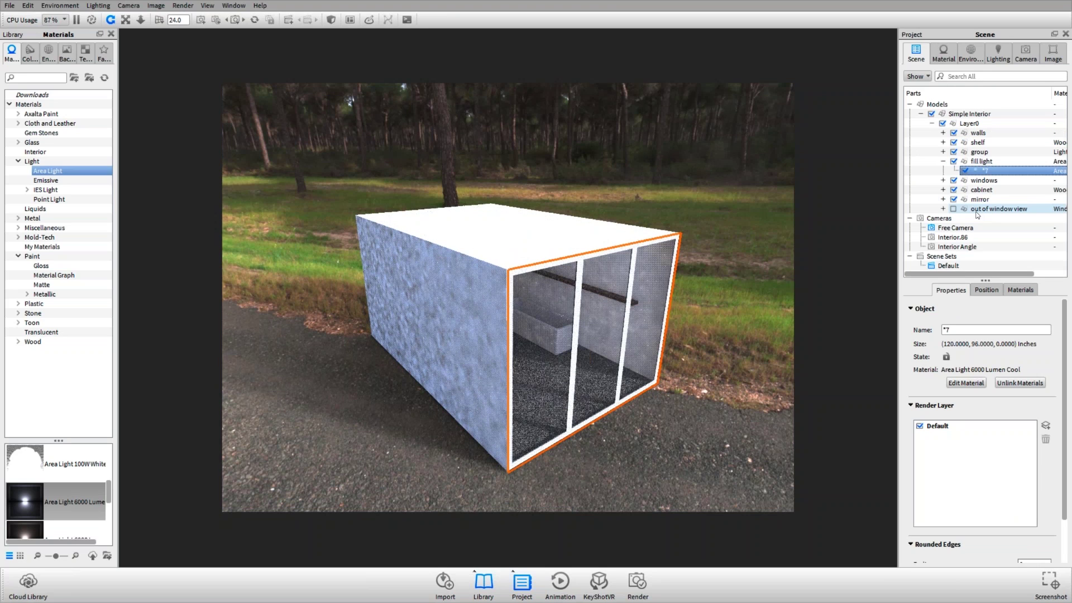
pyautogui.click(953, 208)
pyautogui.moveTo(526, 310); pyautogui.dragTo(587, 260)
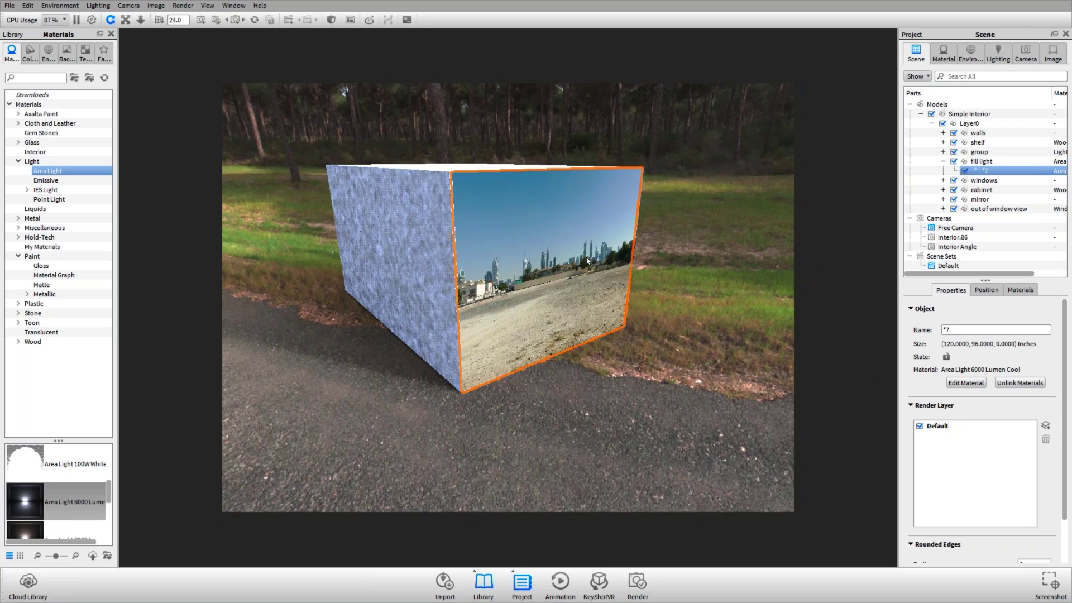
pyautogui.moveTo(520, 232); pyautogui.dragTo(569, 208)
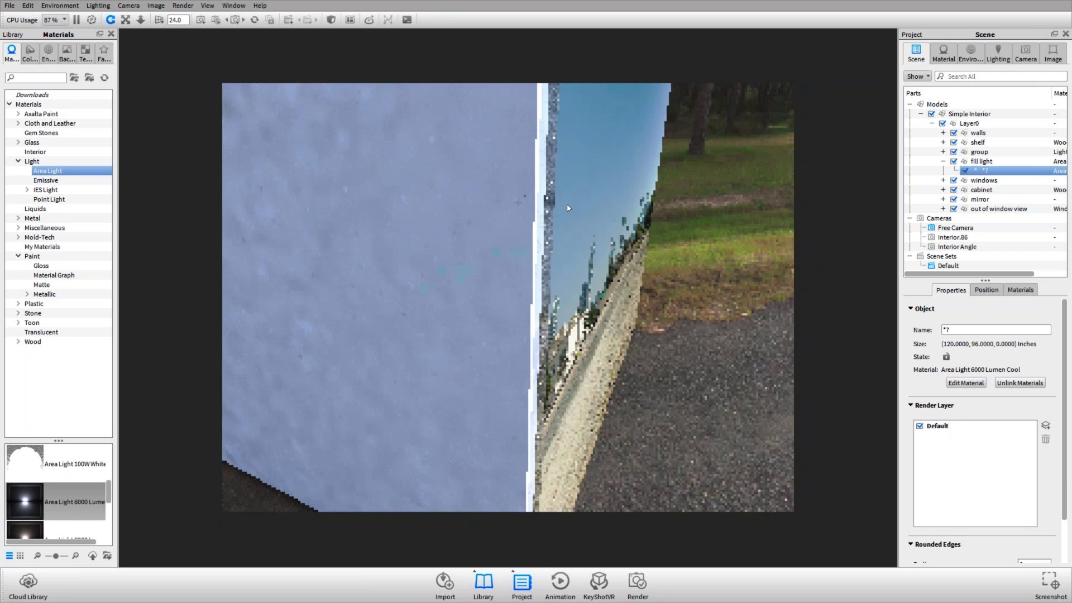
# - Open the window view plane's Window View material and examine its emissive settings, color texture map and appearance from inside the room
pyautogui.click(610, 195)
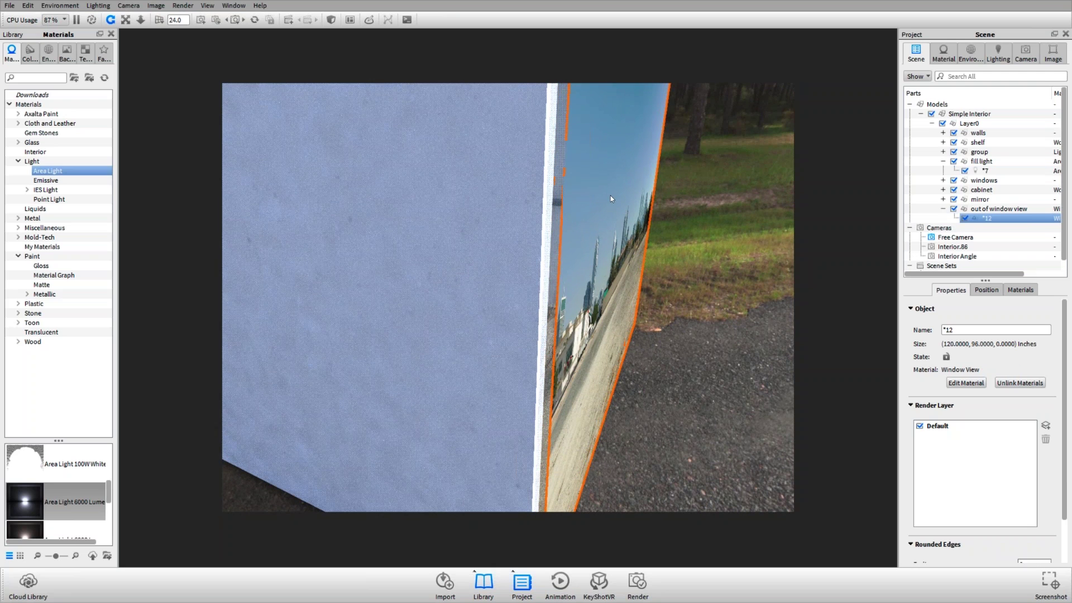
pyautogui.moveTo(611, 195); pyautogui.dragTo(534, 234)
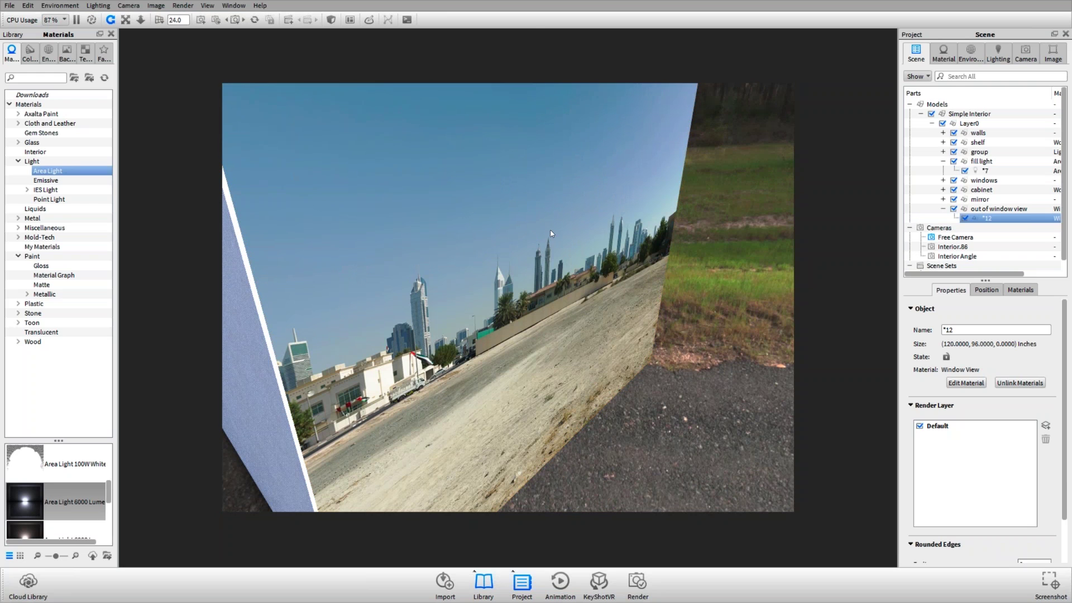
pyautogui.doubleClick(564, 210)
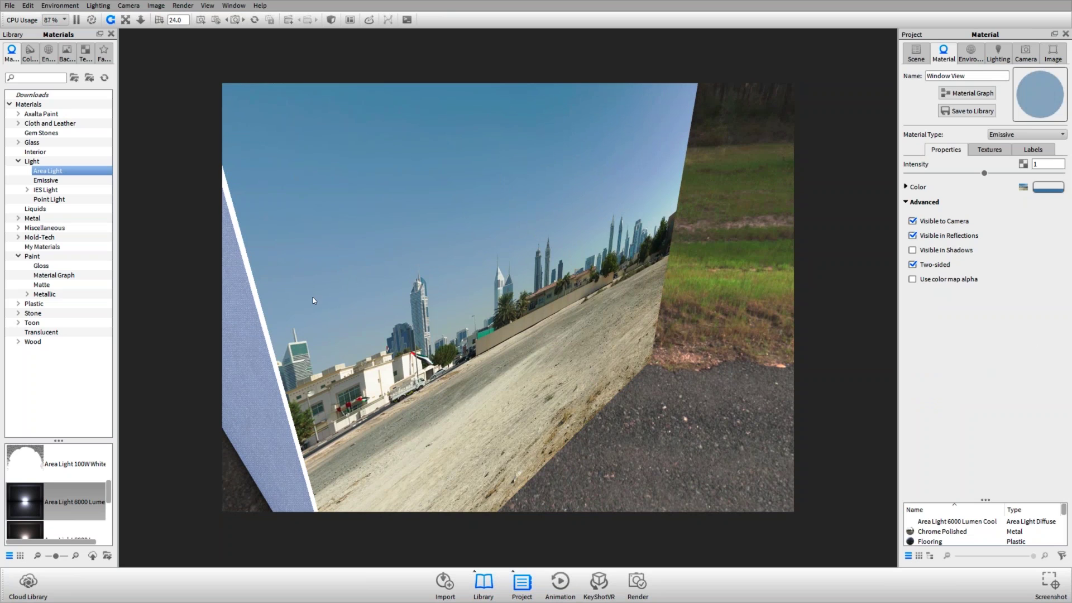
pyautogui.moveTo(406, 290); pyautogui.dragTo(576, 303)
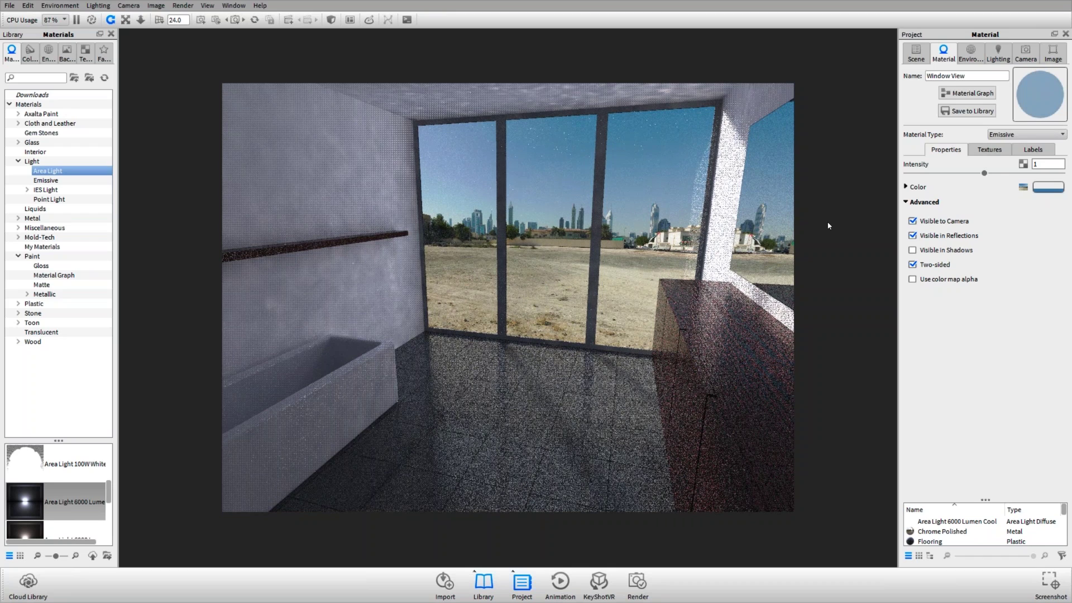
pyautogui.click(998, 149)
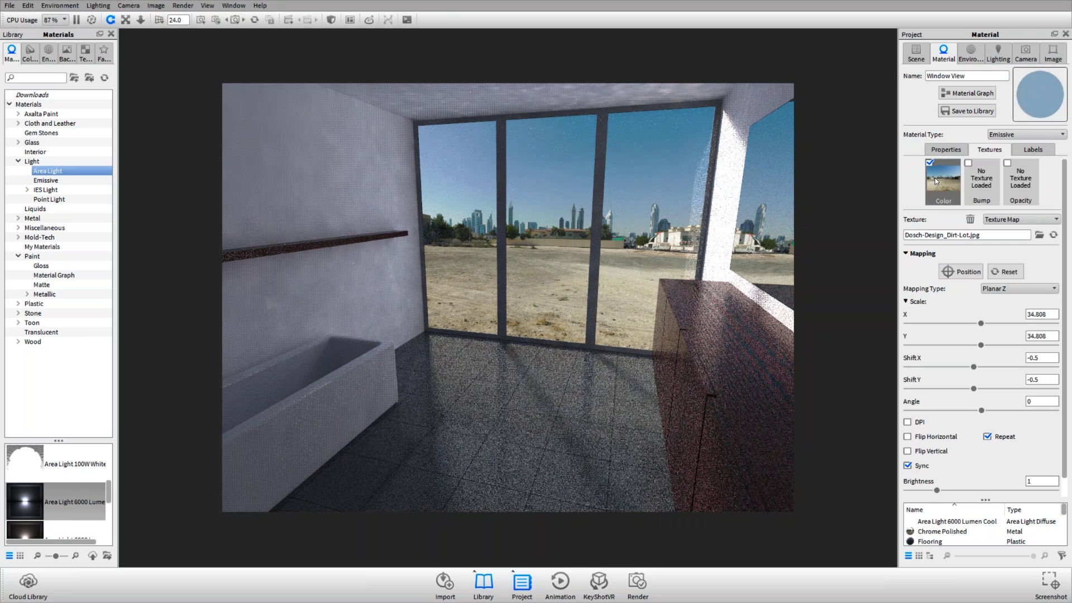
pyautogui.click(924, 254)
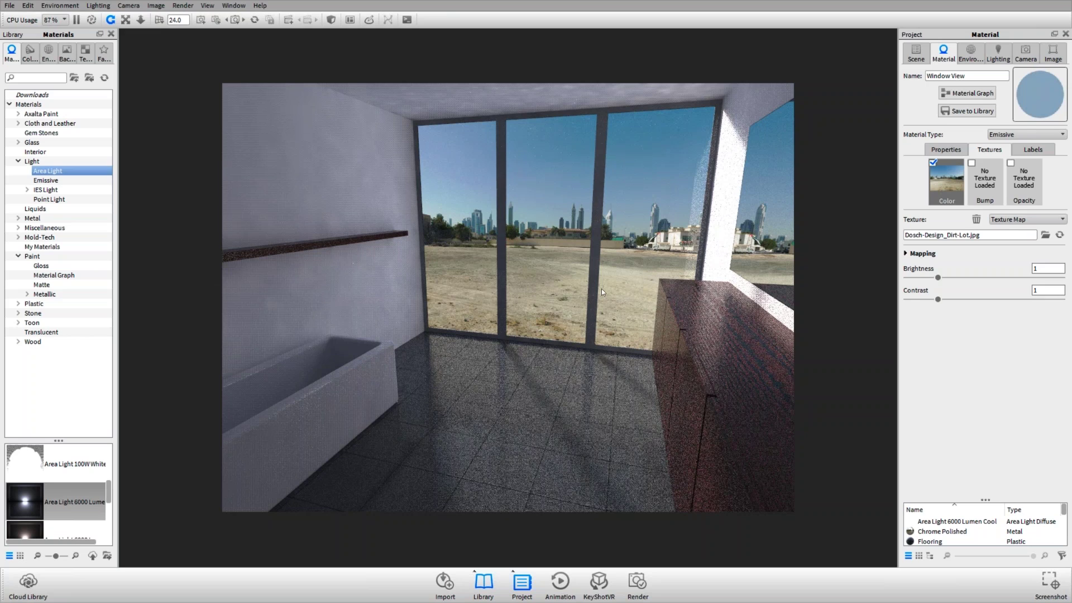
pyautogui.moveTo(616, 300); pyautogui.dragTo(625, 293)
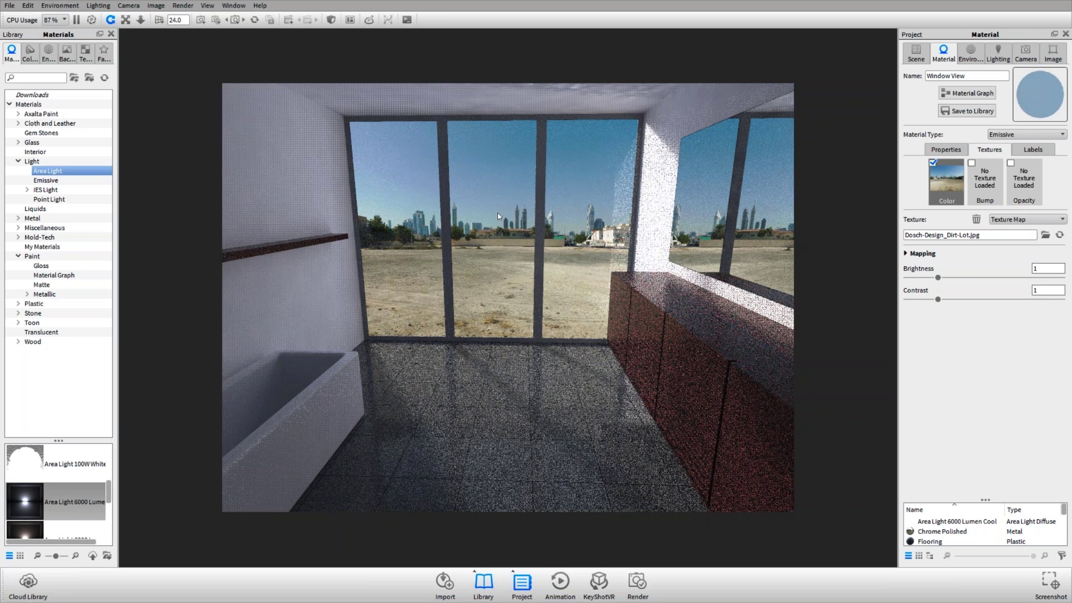
# - Test the Window View material's camera visibility by switching it off and on, and make the material invisible in reflections
pyautogui.click(946, 151)
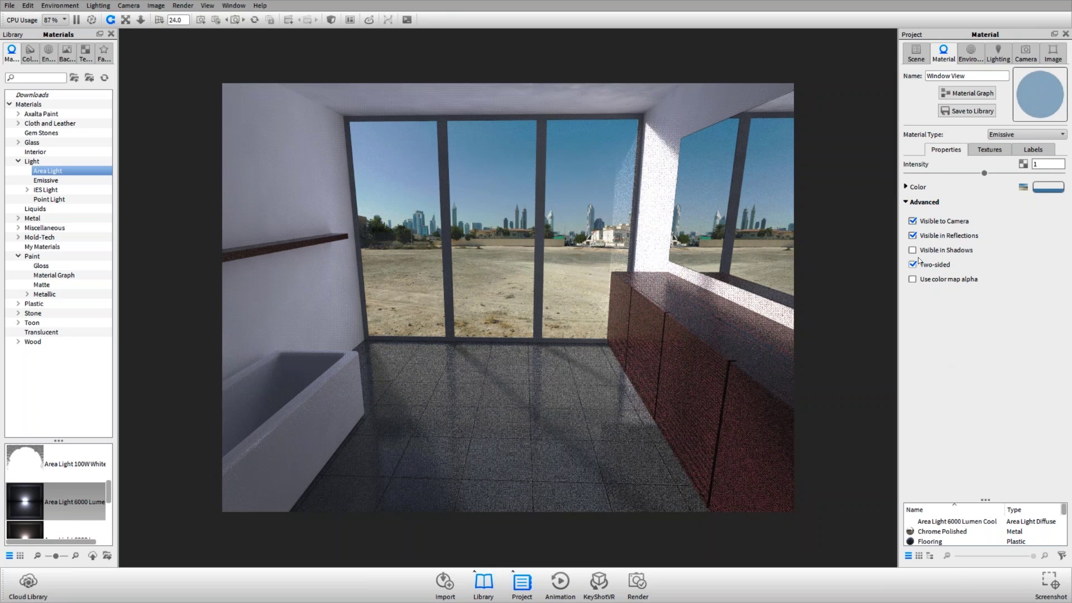
pyautogui.click(949, 222)
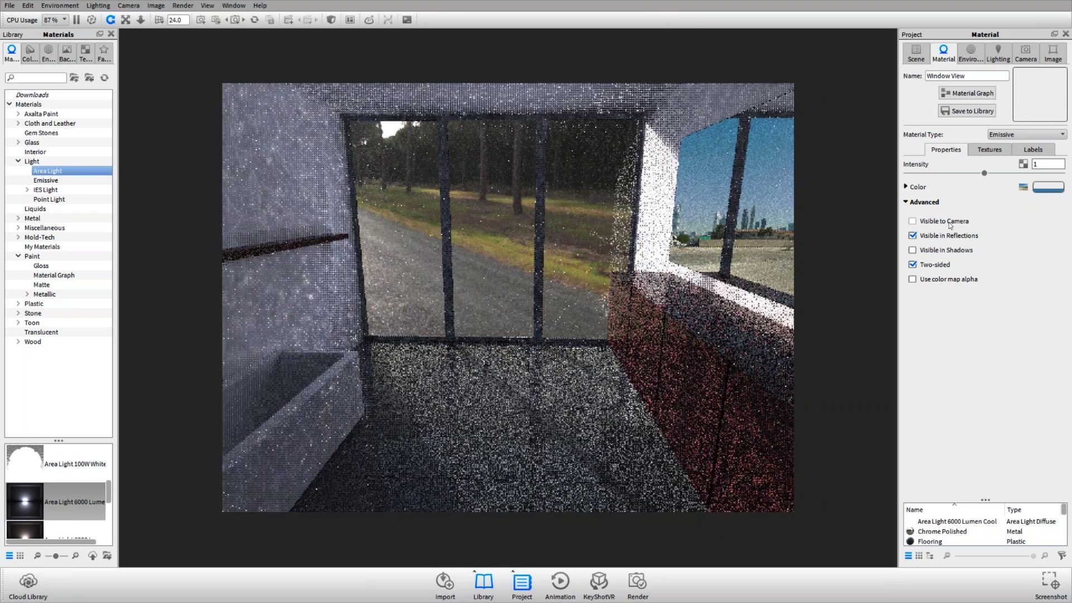
pyautogui.click(950, 222)
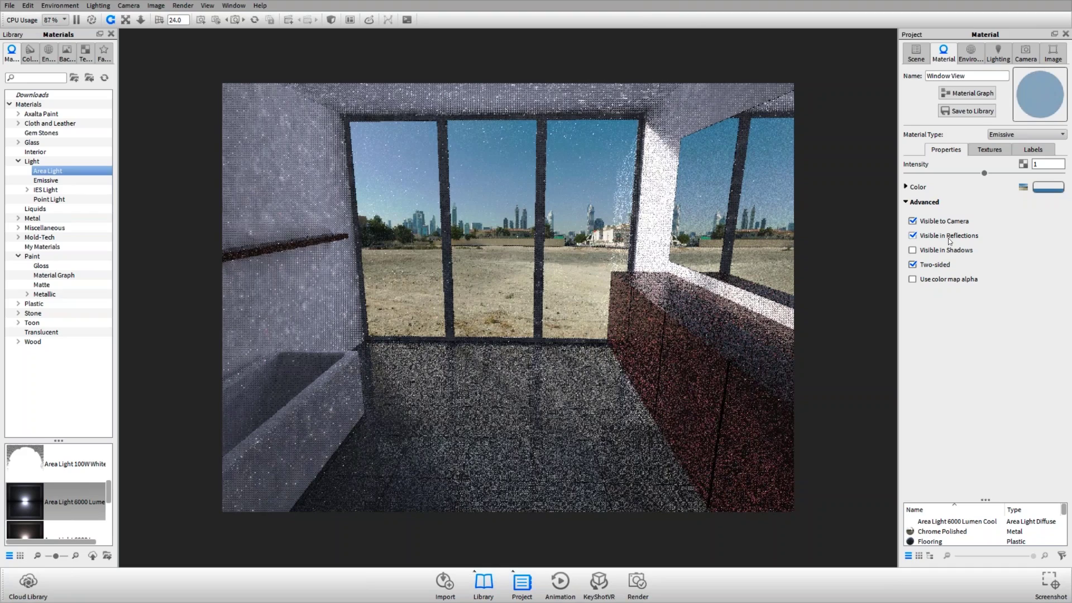
pyautogui.click(942, 236)
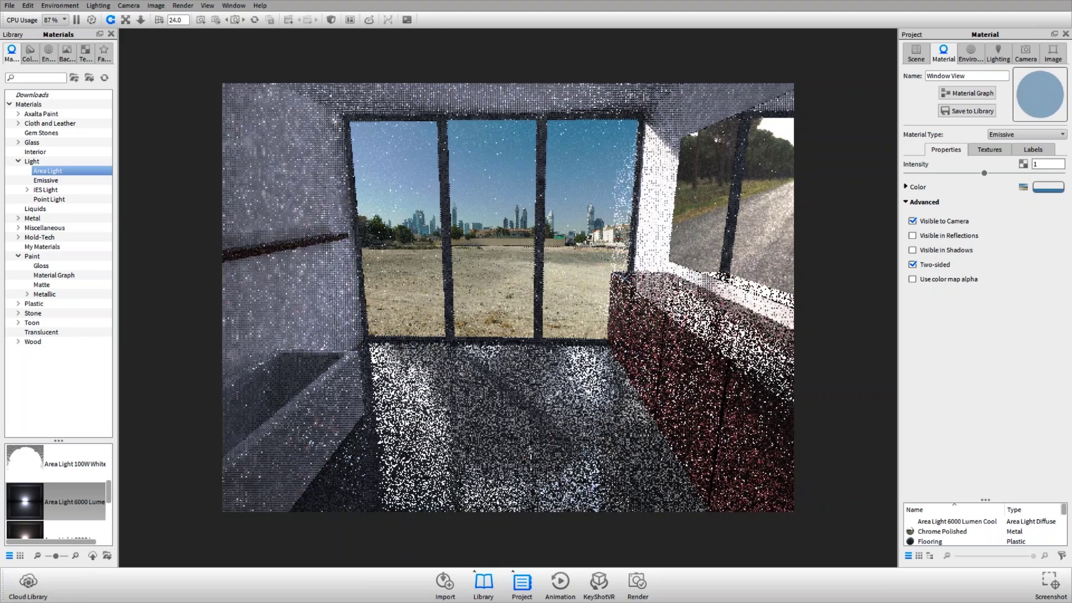
# - Test the Window View material's visibility in shadows by switching it on and off, and make the material visible in reflections
pyautogui.click(947, 250)
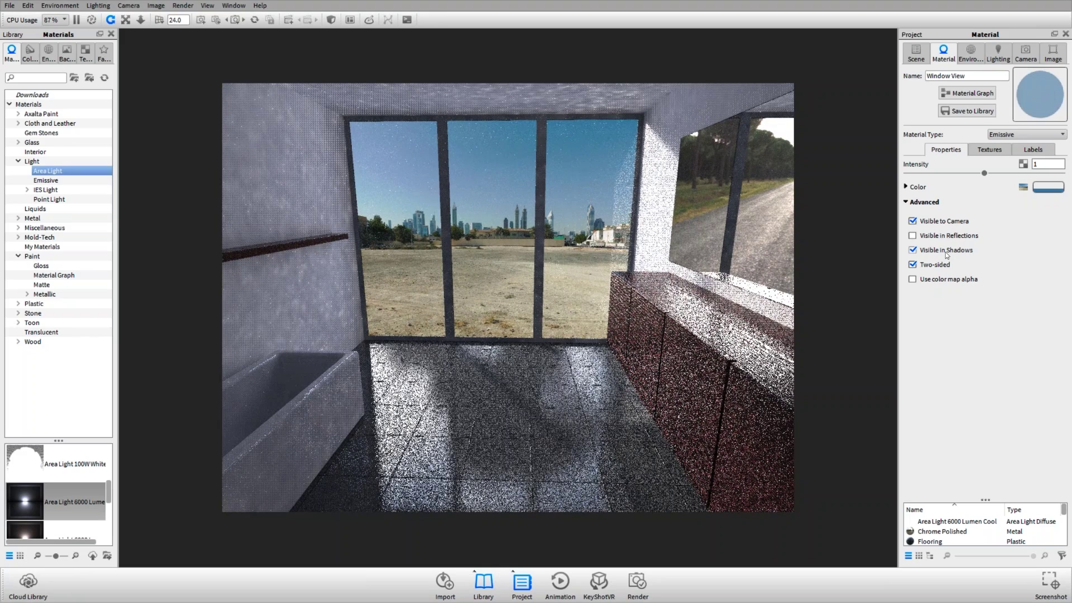
pyautogui.click(943, 235)
pyautogui.click(923, 250)
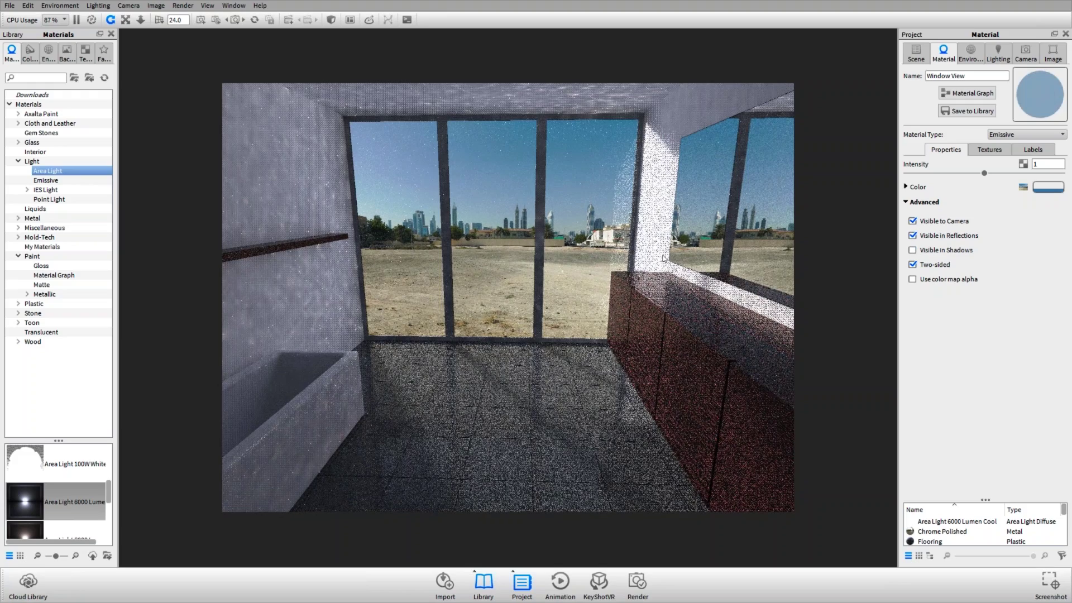
pyautogui.moveTo(664, 258); pyautogui.dragTo(961, 241)
pyautogui.click(962, 241)
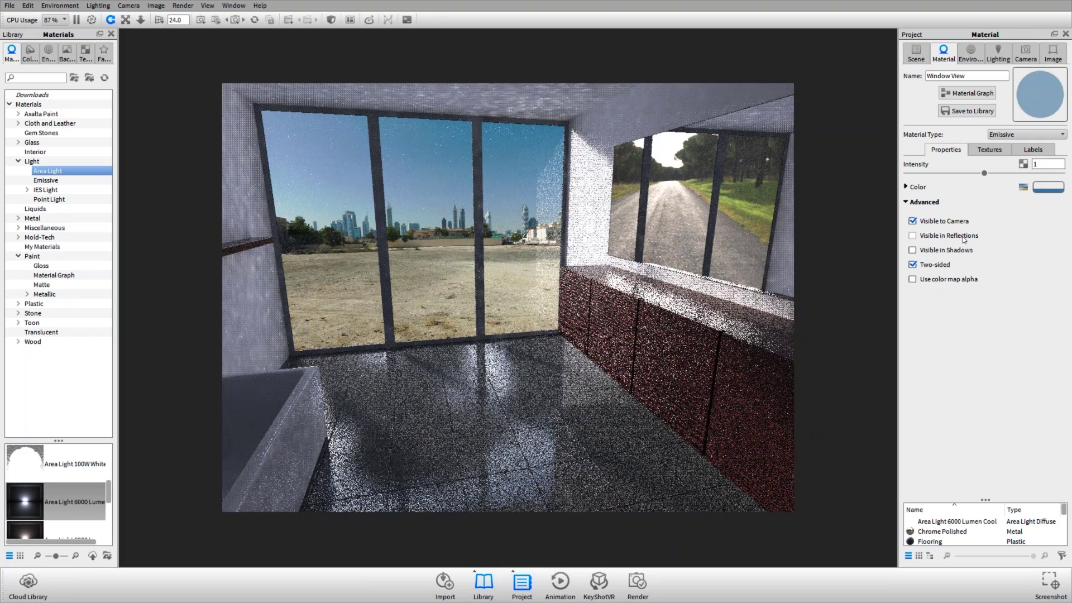
pyautogui.click(964, 240)
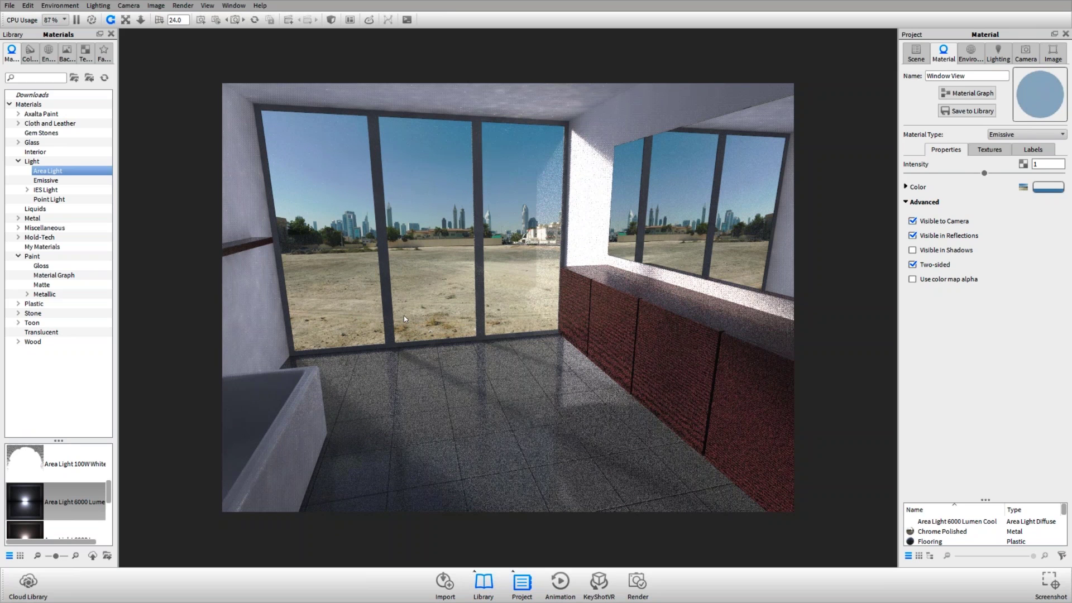
# - Try performance mode on the interior scene, turn it off again, and pause the real-time render
pyautogui.hotkey('alt', 'p')
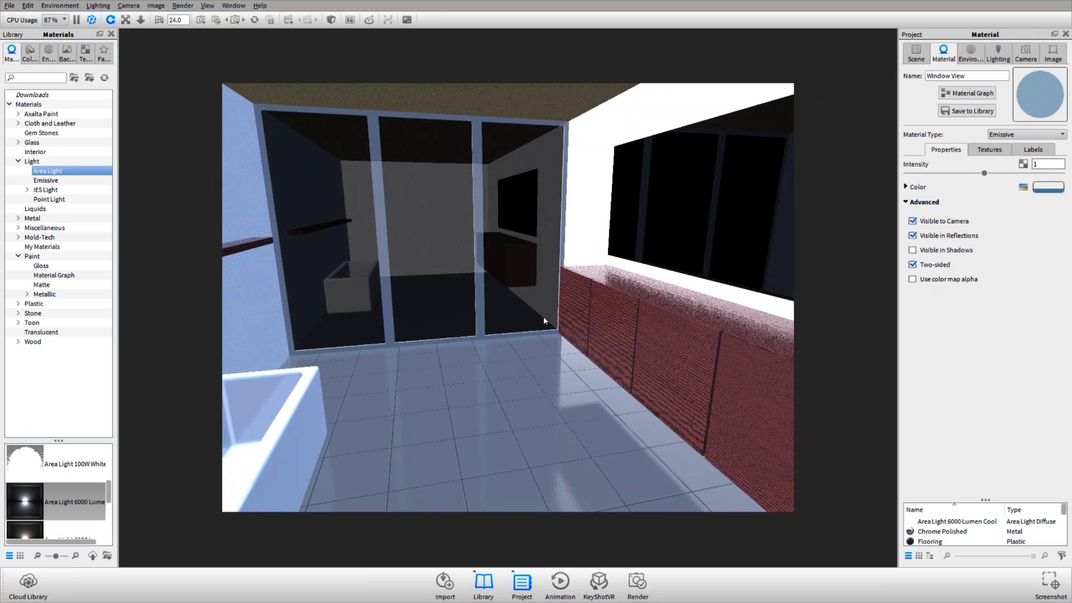
pyautogui.hotkey('alt', 'p')
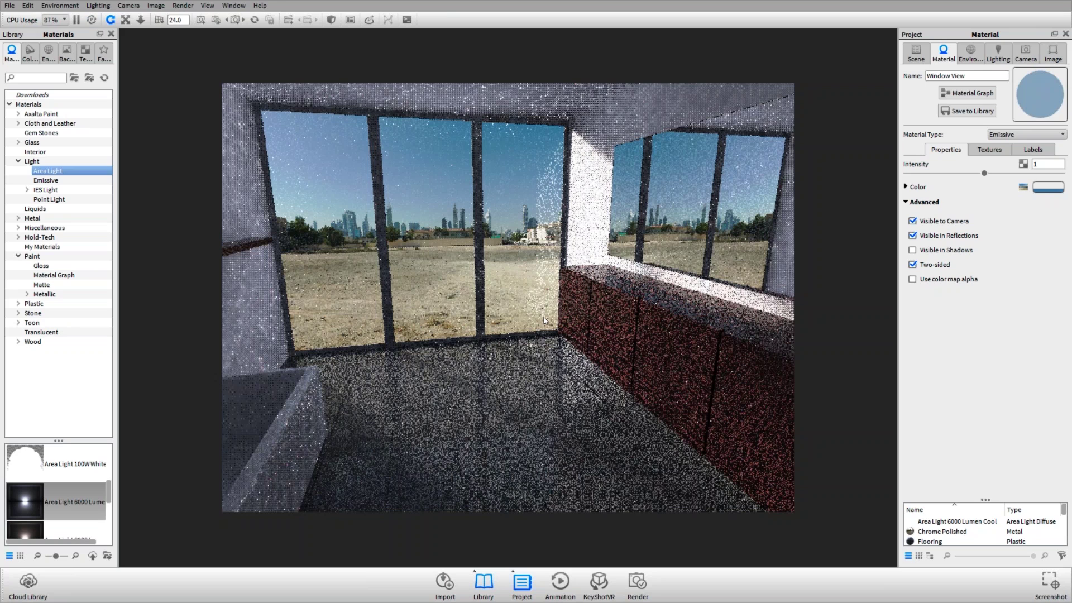
pyautogui.hotkey('shift', 'p')
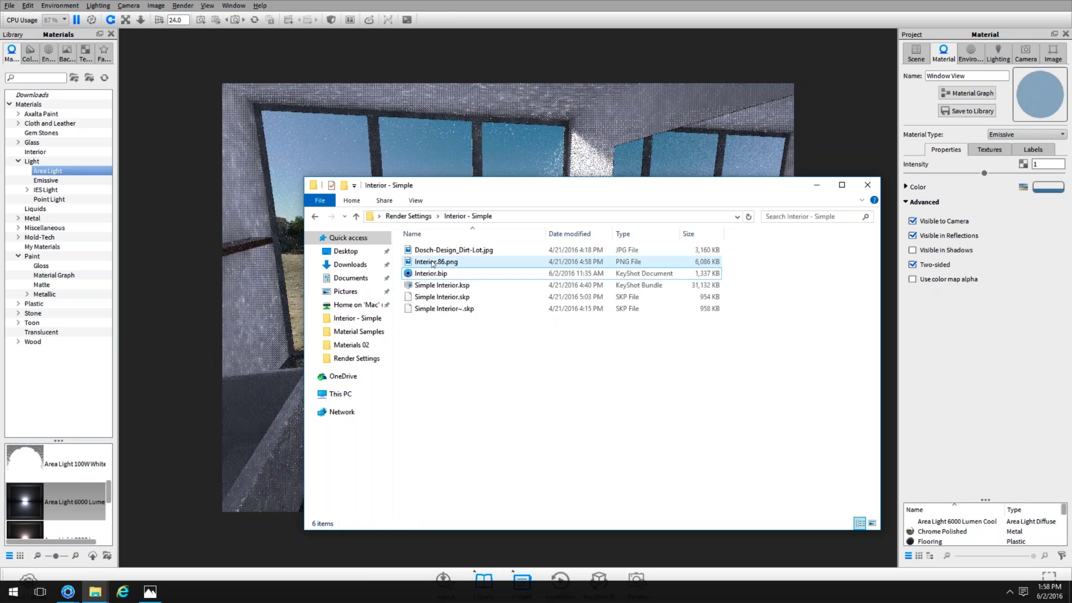
# - View the finished renders Interior.86.png and Helicopter Interior 3.png from the Interior - Simple and Interior - Helicopter folders in File Explorer
pyautogui.doubleClick(437, 261)
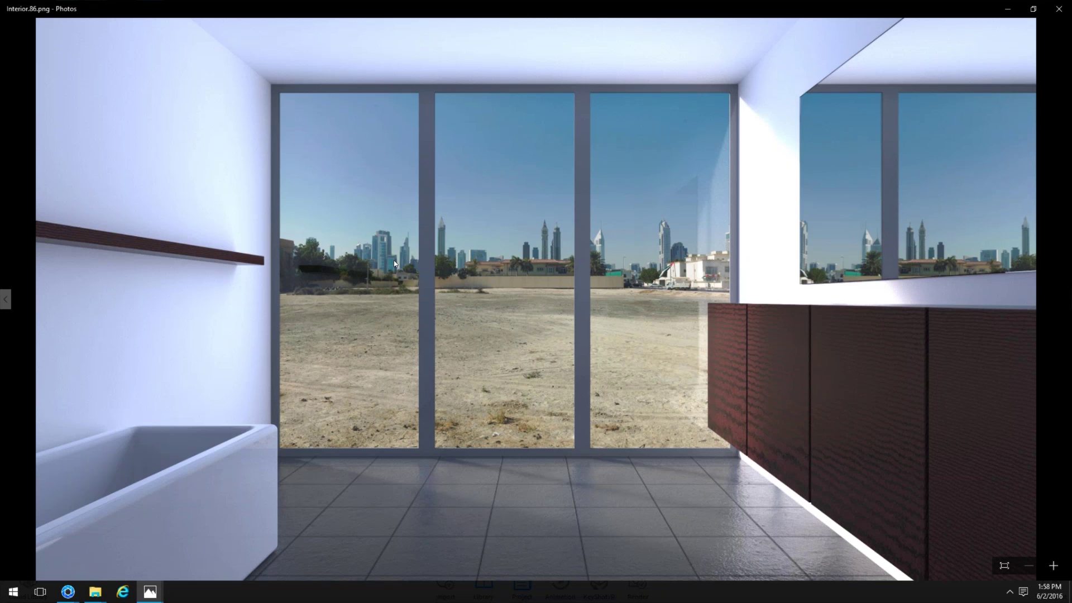
pyautogui.click(1052, 8)
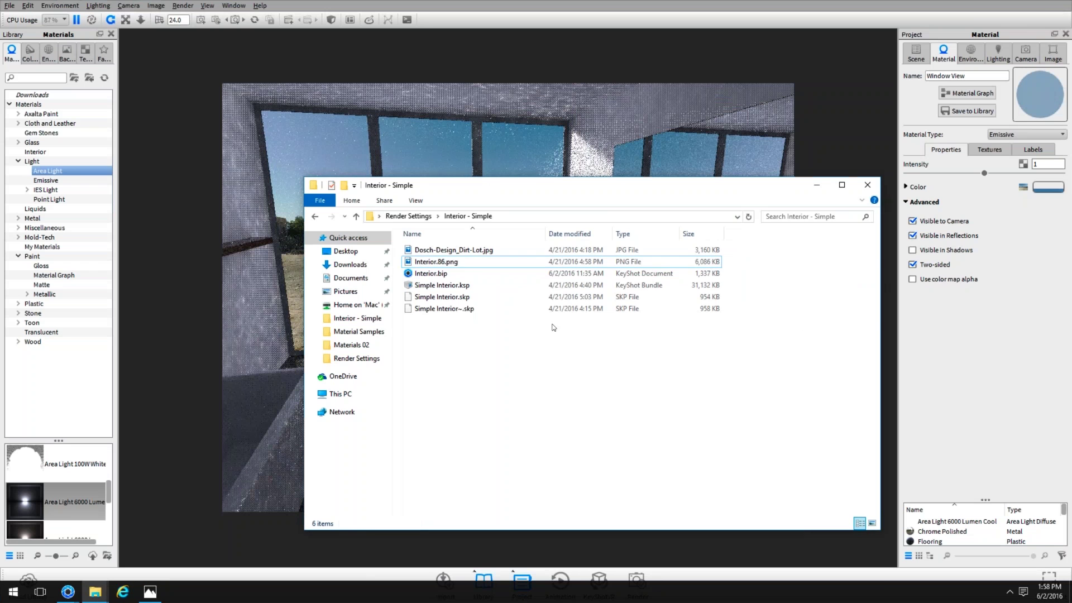
pyautogui.click(408, 216)
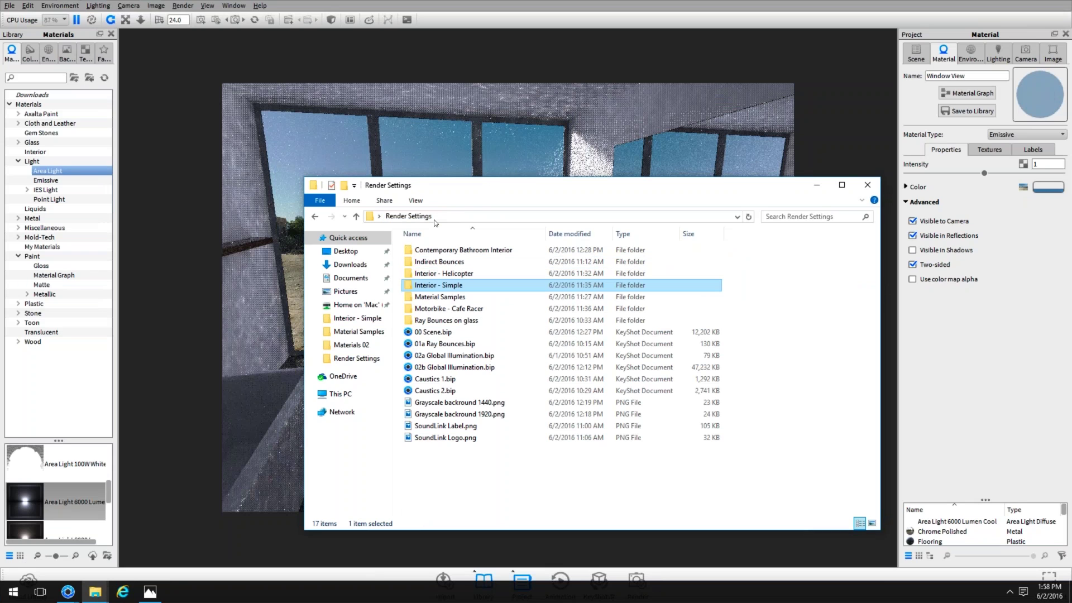
pyautogui.doubleClick(441, 273)
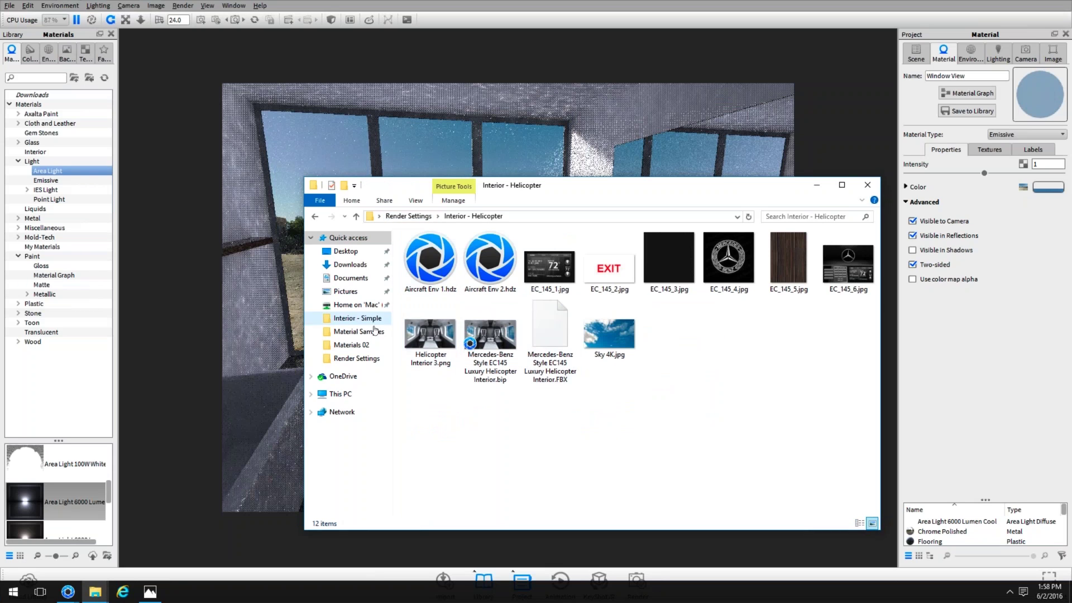
pyautogui.click(431, 338)
pyautogui.doubleClick(420, 335)
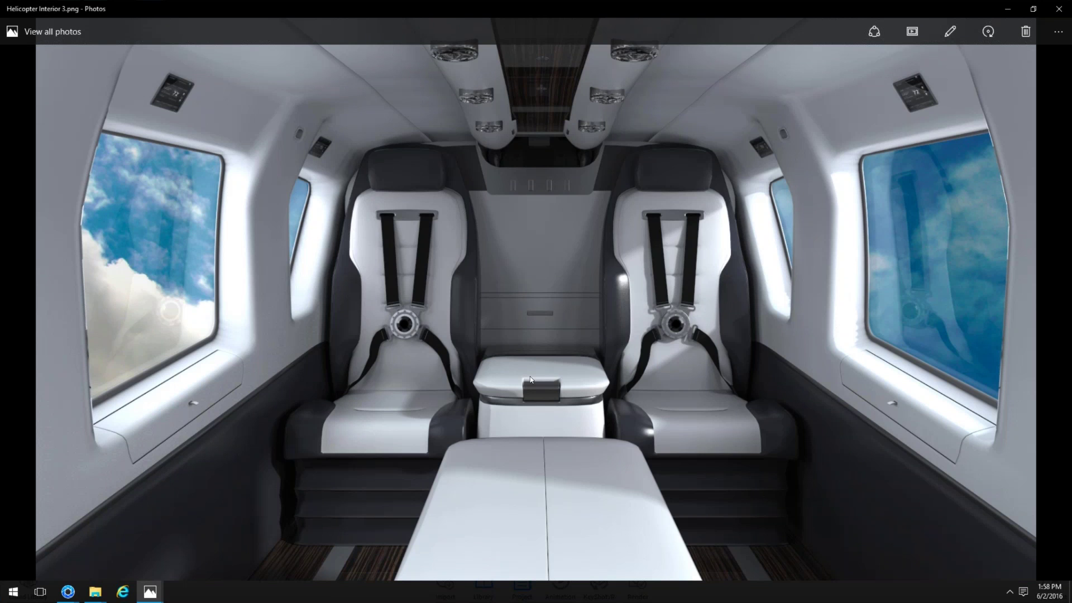
pyautogui.click(1058, 9)
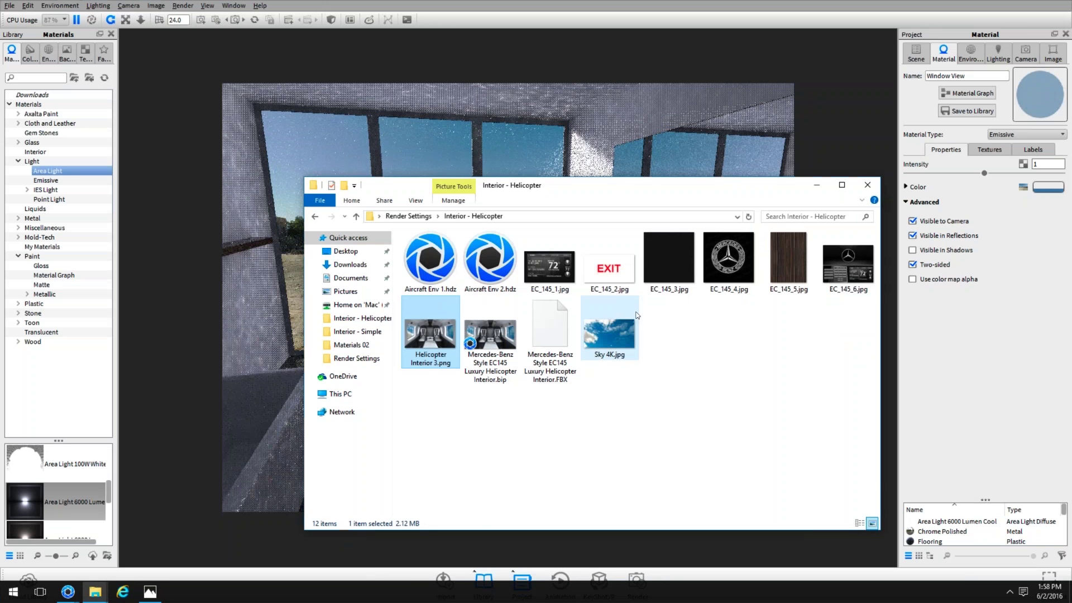
# - Open Mercedes-Benz Style EC145 Luxury Helicopter Interior.bip from the Interior - Helicopter folder in KeyShot and enable Interior Mode in its lighting settings
pyautogui.click(409, 216)
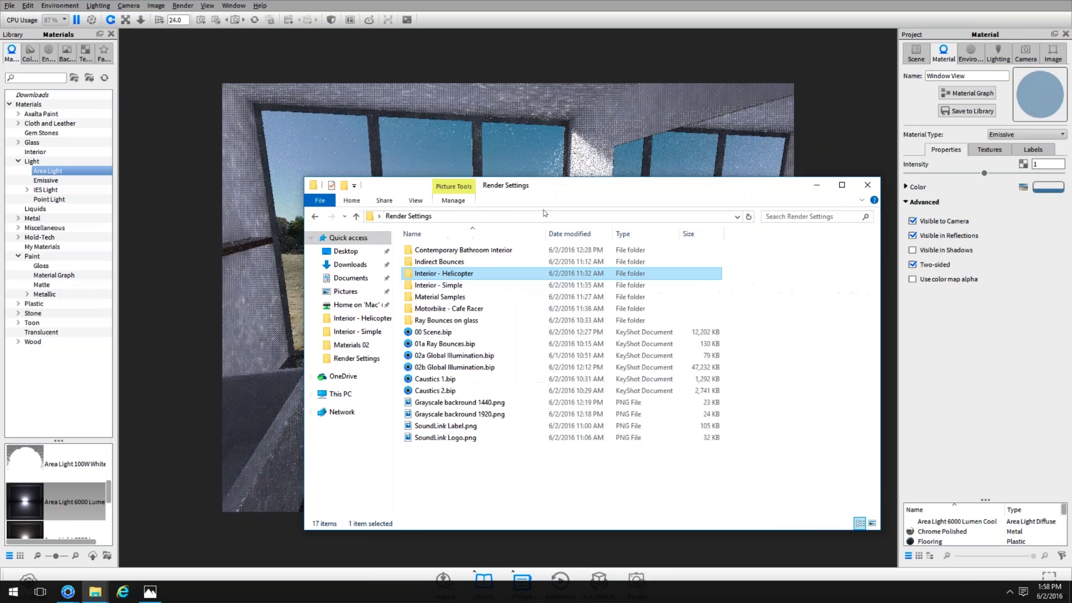
pyautogui.doubleClick(436, 273)
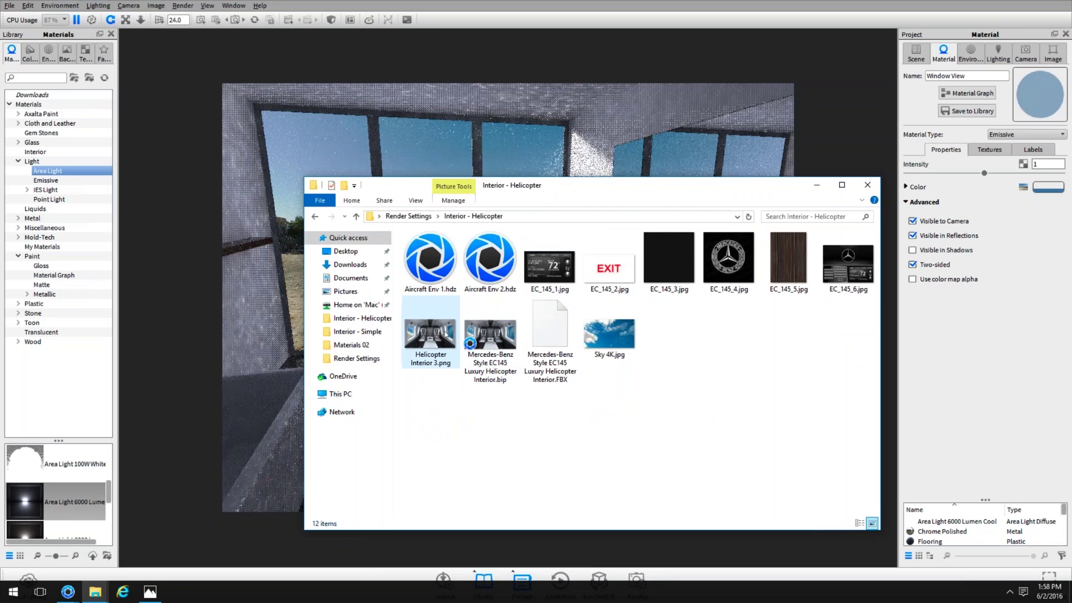
pyautogui.doubleClick(490, 335)
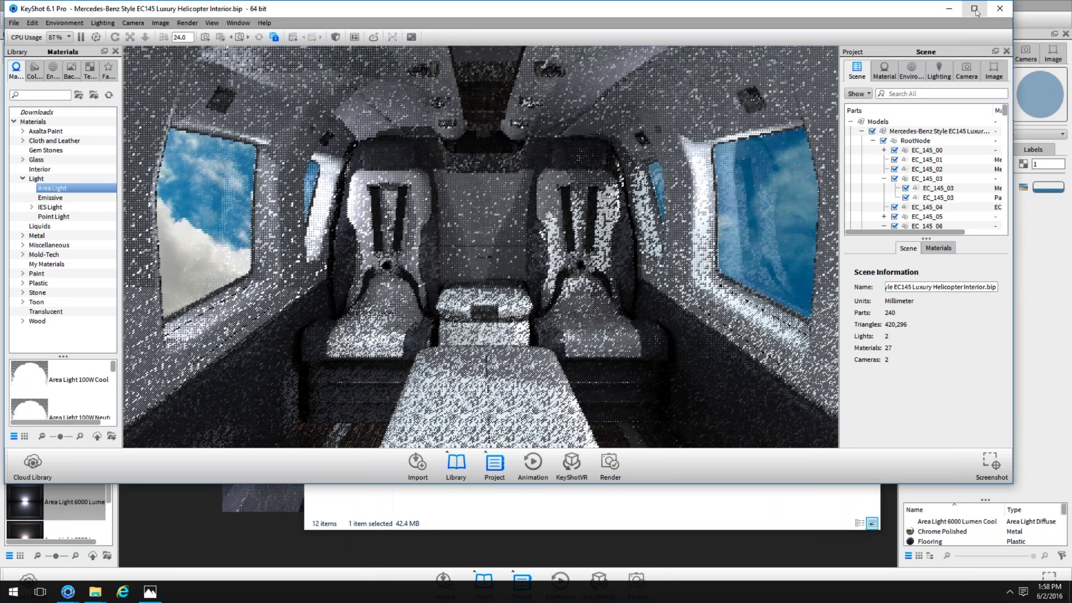
pyautogui.click(975, 9)
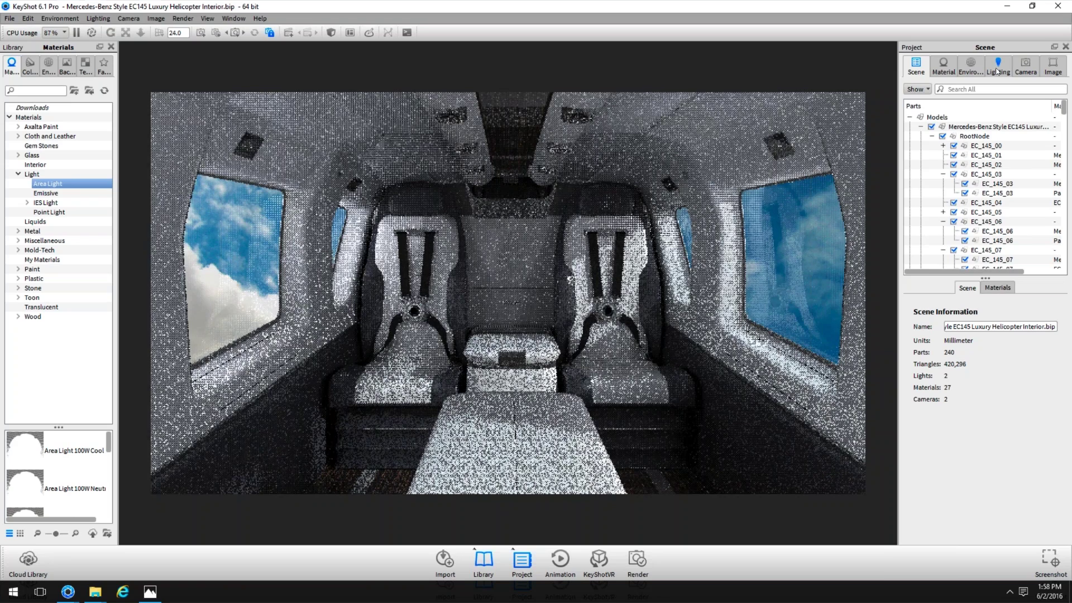
pyautogui.click(996, 67)
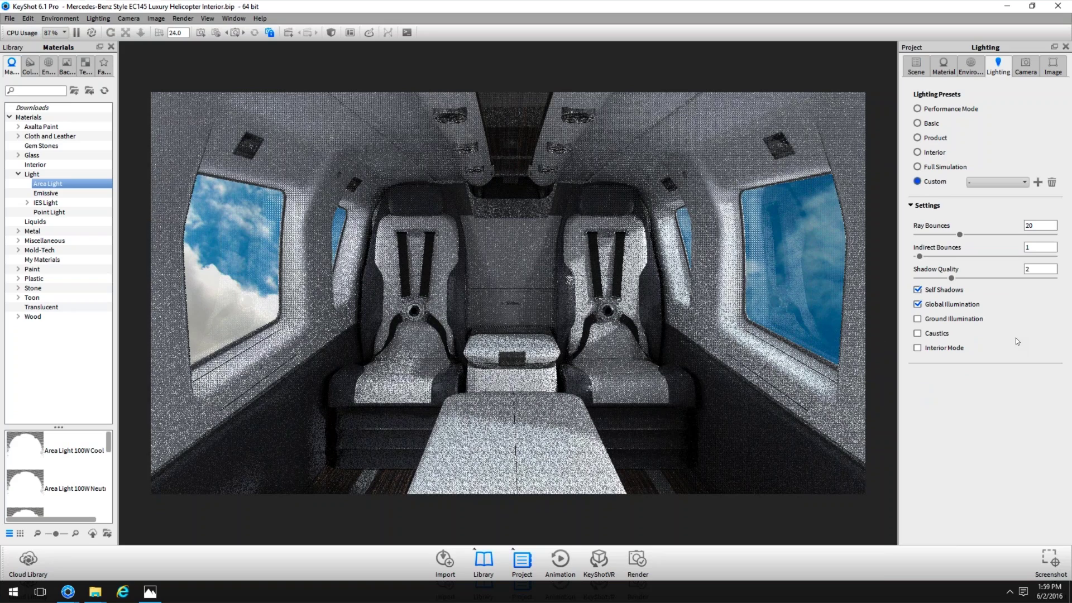
pyautogui.click(949, 348)
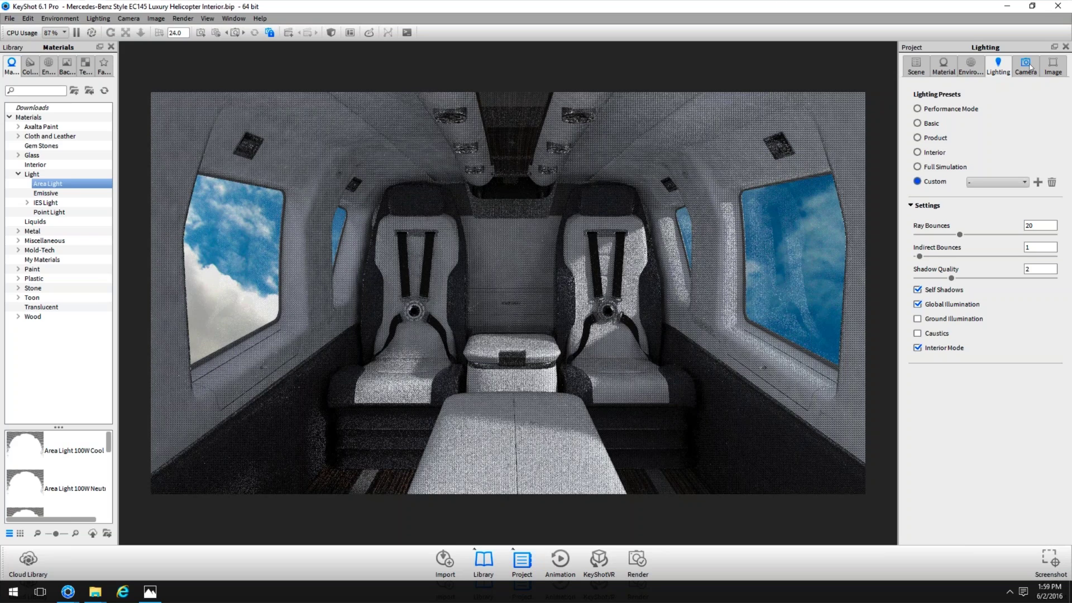
# - Change the background from the sky backplate to Lighting Environment and inspect the environment surrounding the helicopter model from outside
pyautogui.click(916, 66)
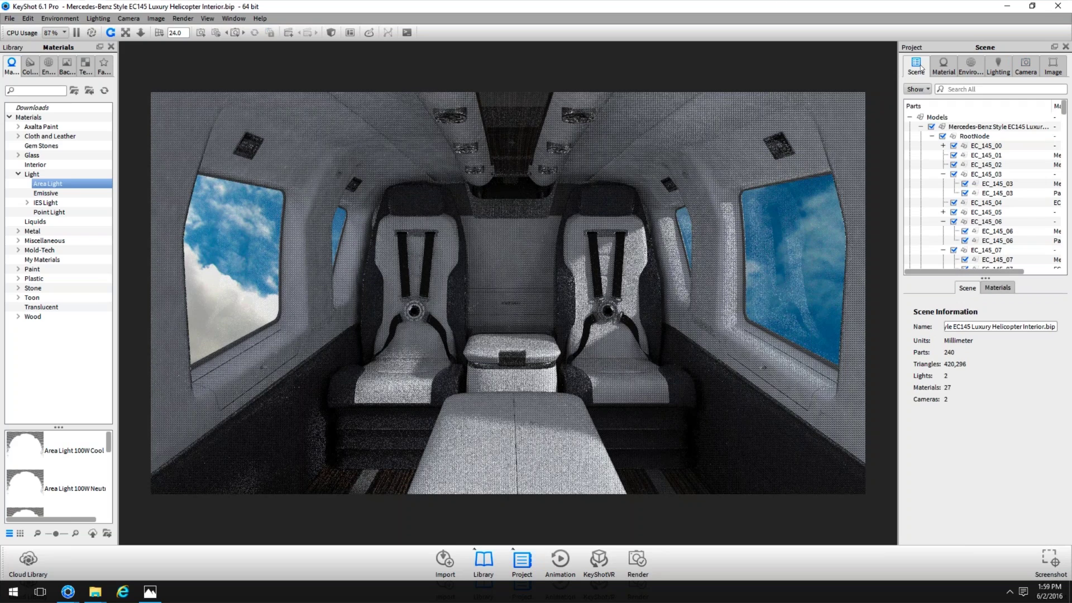
pyautogui.scroll(-10, 542, 296)
pyautogui.moveTo(543, 296); pyautogui.dragTo(985, 50)
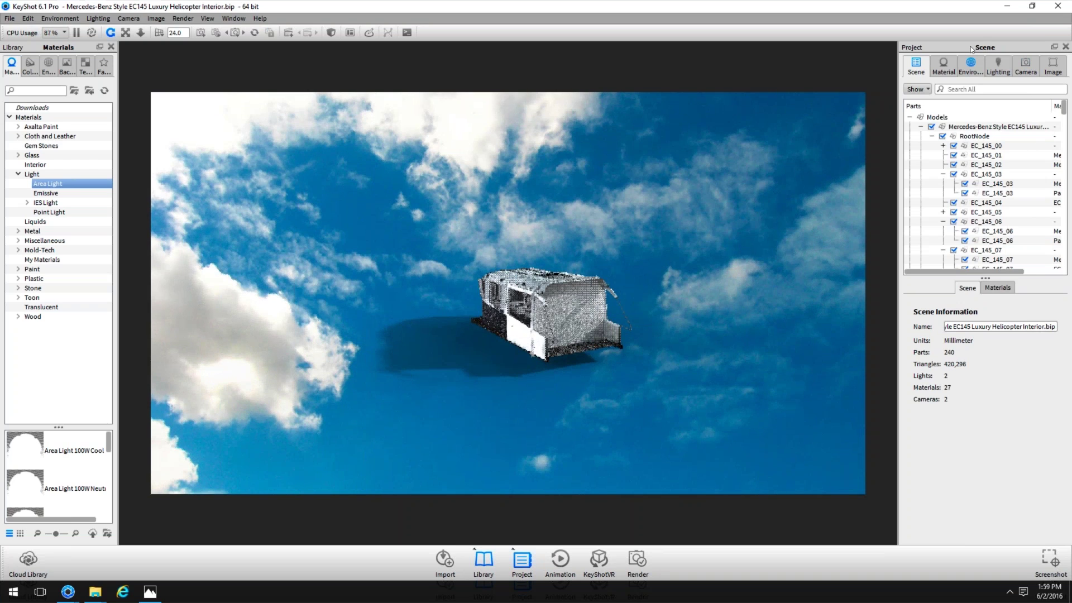
pyautogui.click(971, 64)
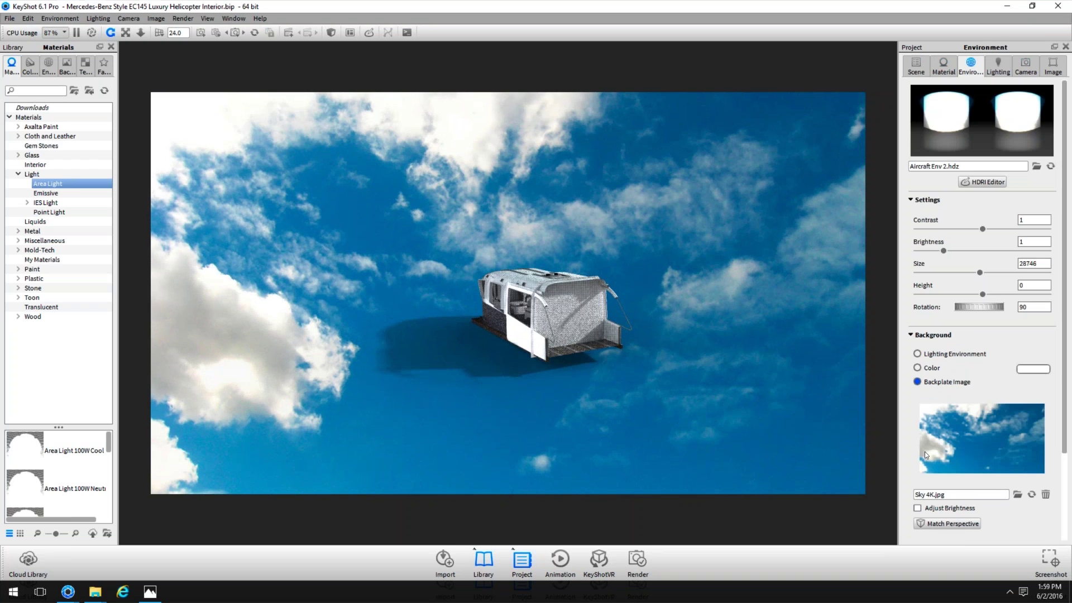
pyautogui.click(937, 356)
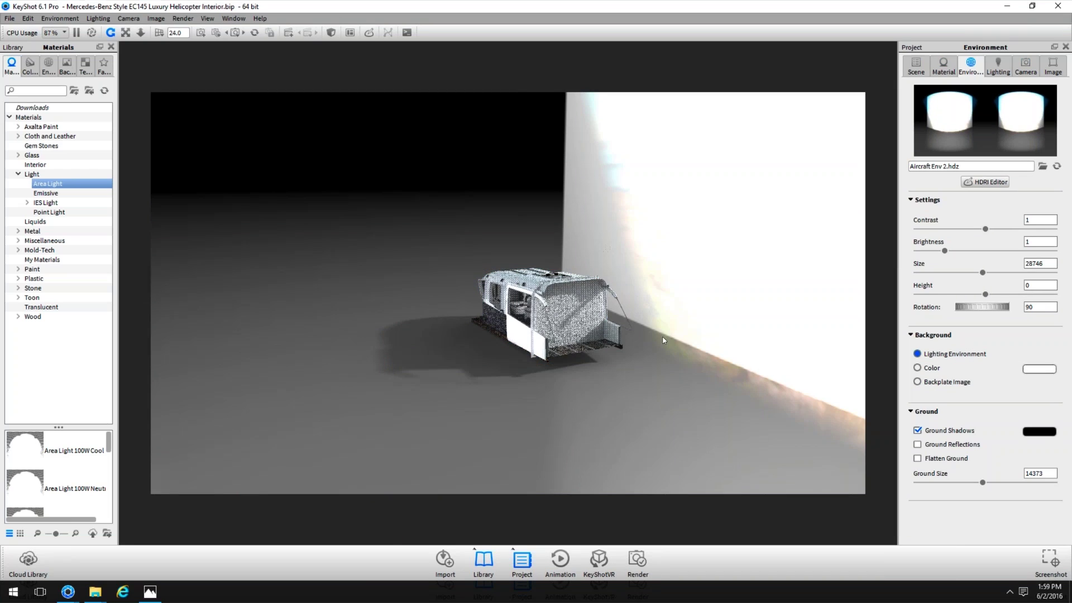
pyautogui.moveTo(604, 337); pyautogui.dragTo(396, 363)
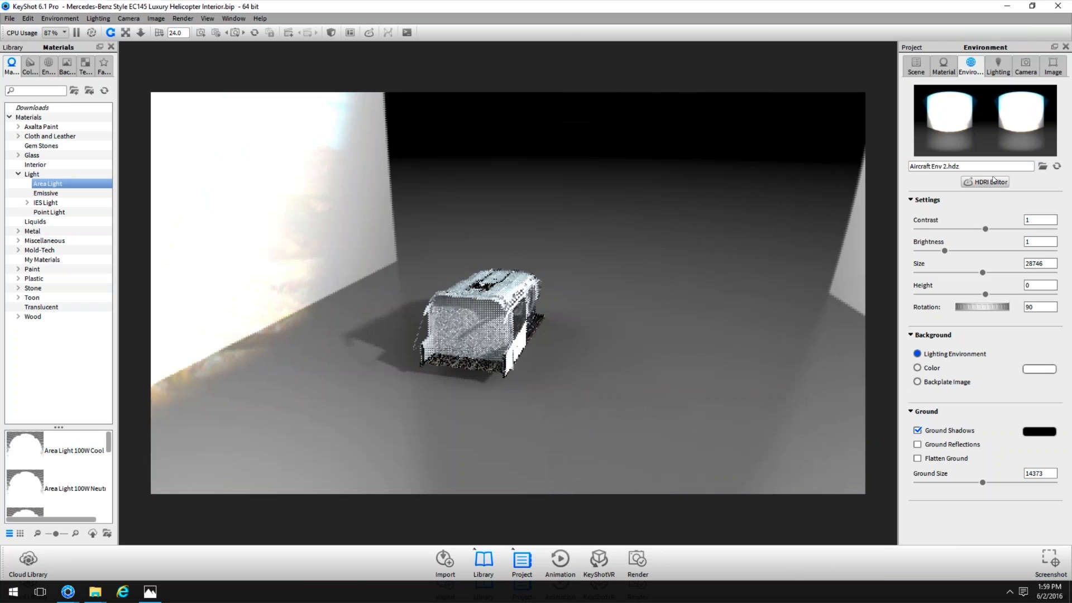
# - Open the Aircraft Env 2.hdz environment in the HDRI Editor, examine the Sun pin's settings and close the editor
pyautogui.click(994, 183)
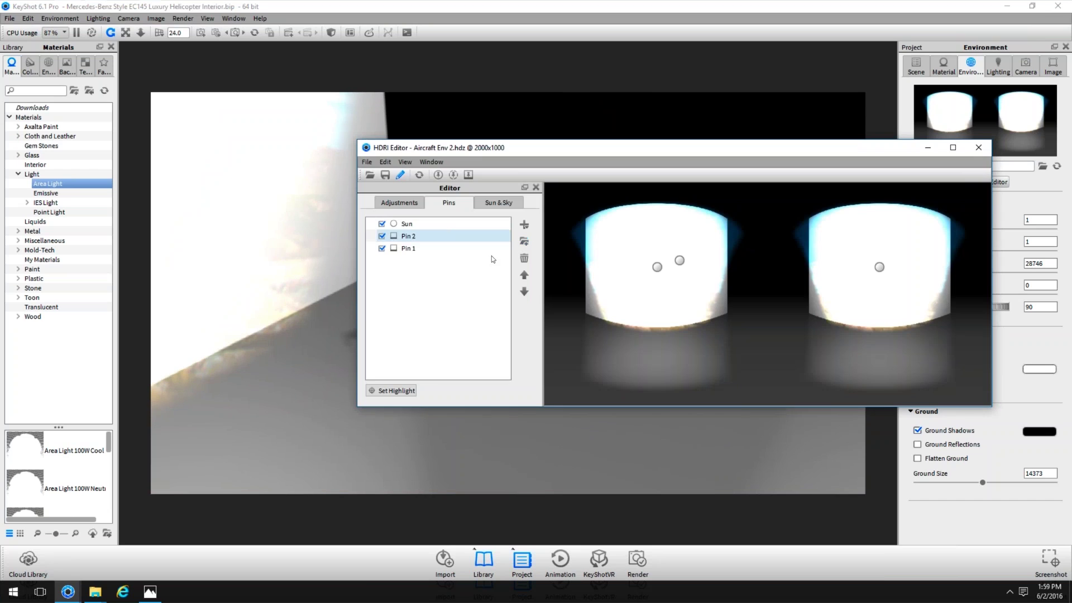
pyautogui.click(486, 223)
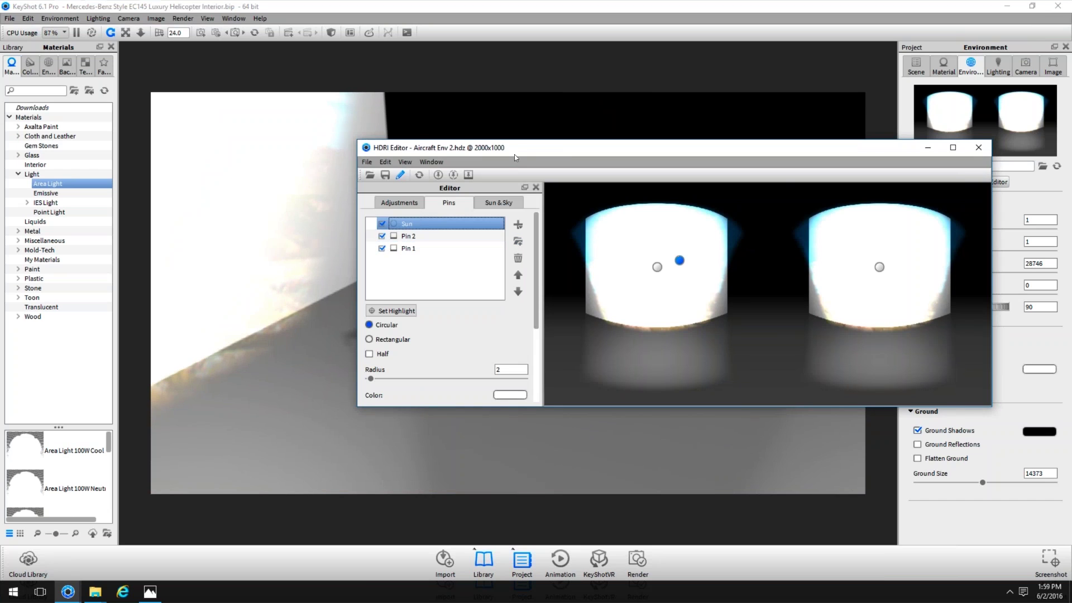
pyautogui.moveTo(526, 149); pyautogui.dragTo(712, 116)
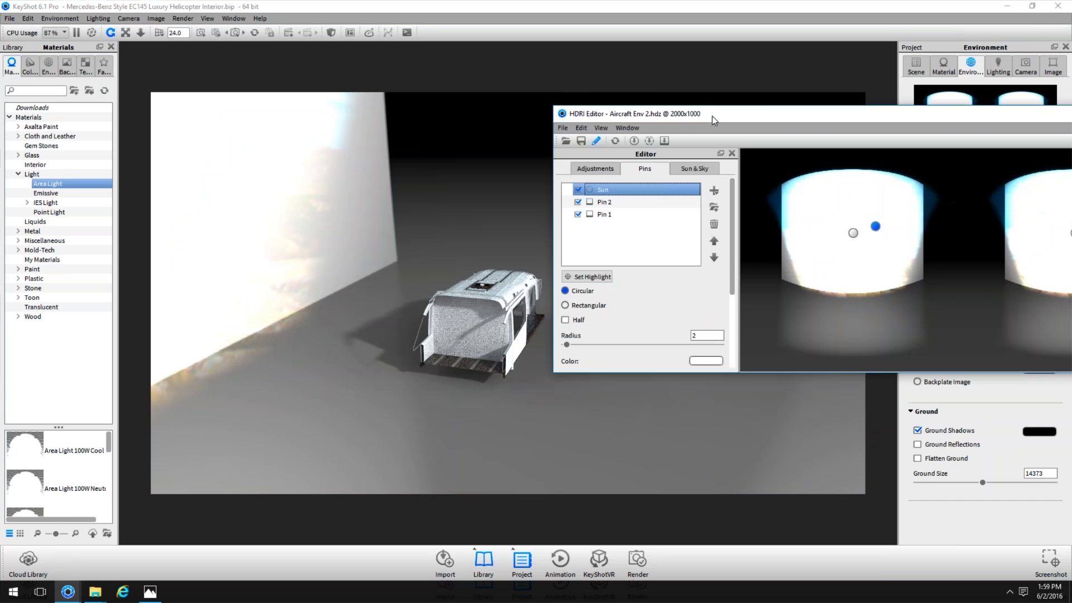
pyautogui.moveTo(556, 374); pyautogui.dragTo(564, 519)
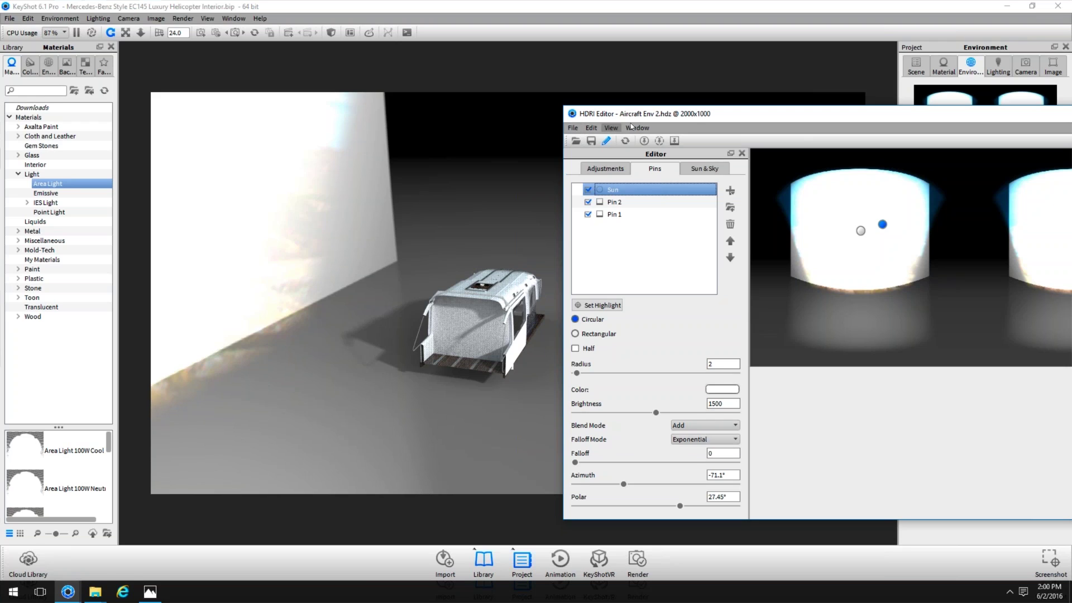
pyautogui.moveTo(638, 116); pyautogui.dragTo(352, 125)
pyautogui.hotkey('alt', 'F4')
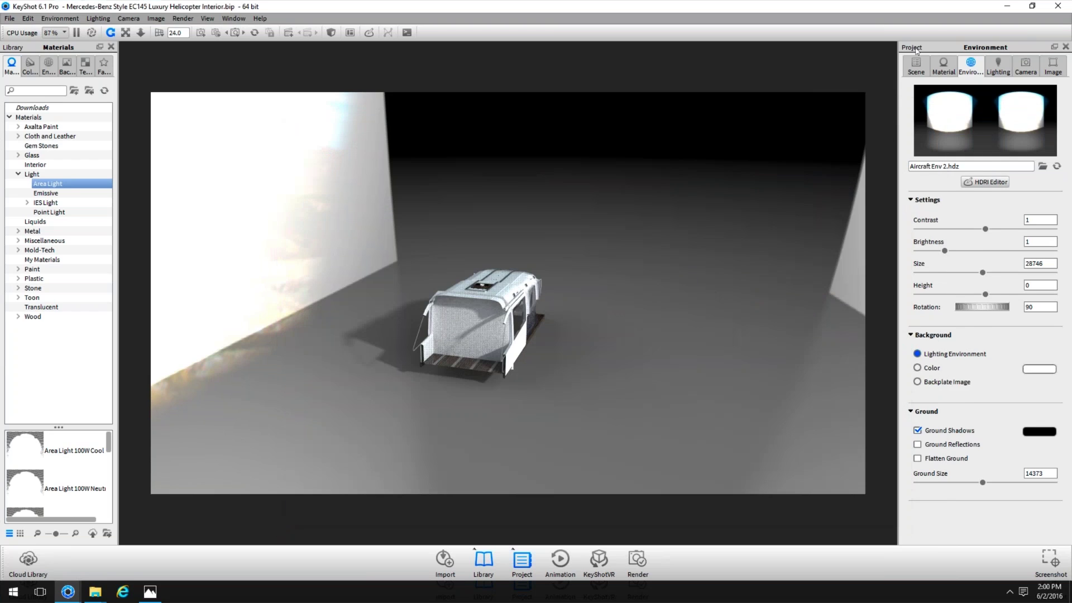
# - Collapse the helicopter model in the scene tree and select the pPlane1 part under Plane and under Plane #1 to locate both
pyautogui.click(917, 64)
pyautogui.click(921, 127)
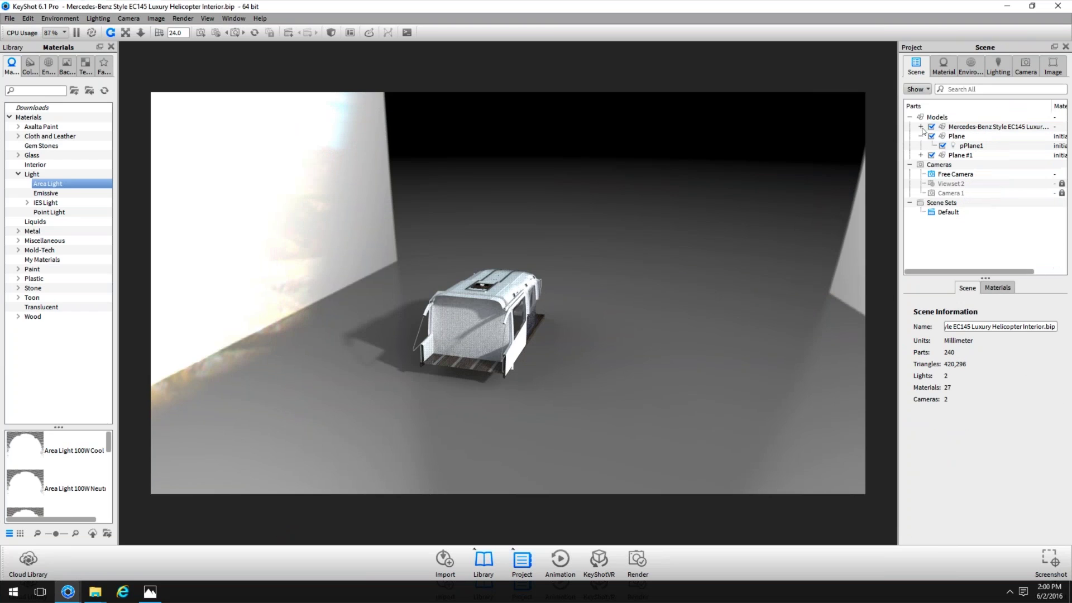
pyautogui.click(966, 146)
pyautogui.click(966, 147)
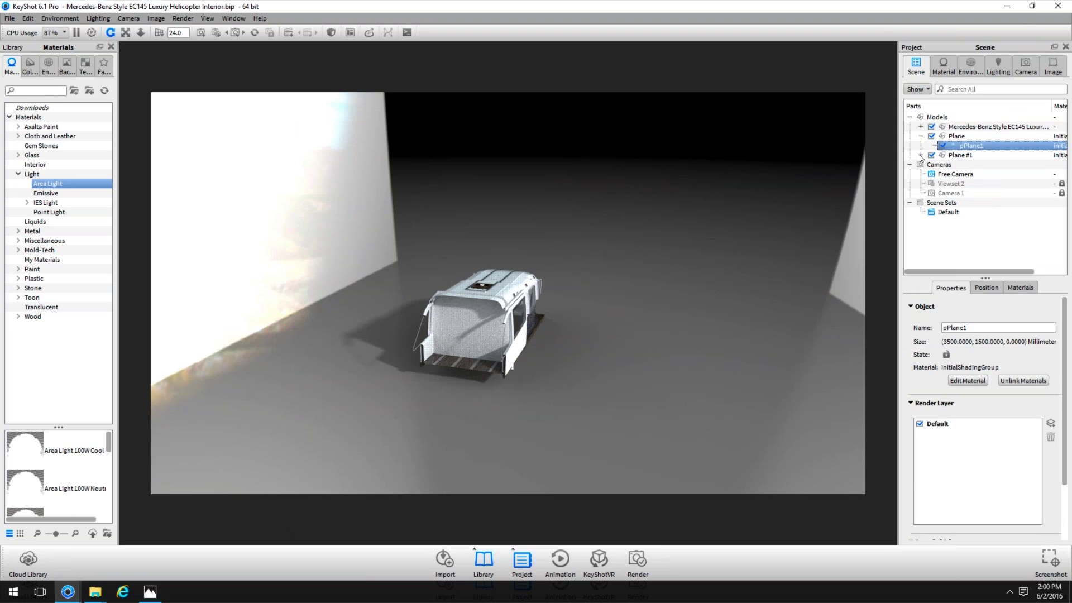
pyautogui.click(921, 155)
pyautogui.click(970, 164)
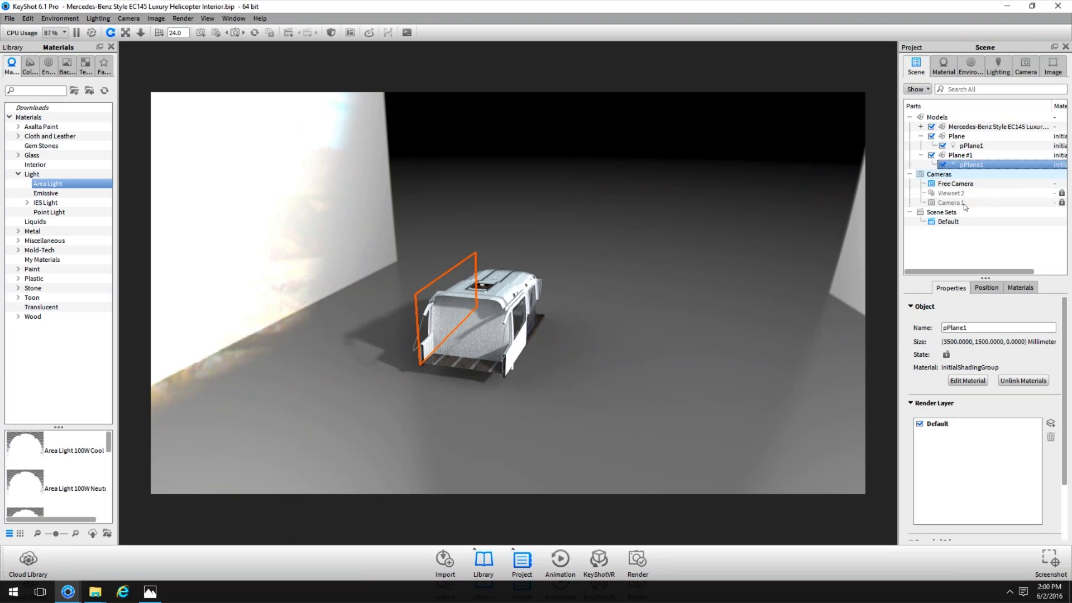
# - Open the planes' initialShadingGroup area light material and examine the two light planes beside the helicopter from different sides
pyautogui.doubleClick(517, 368)
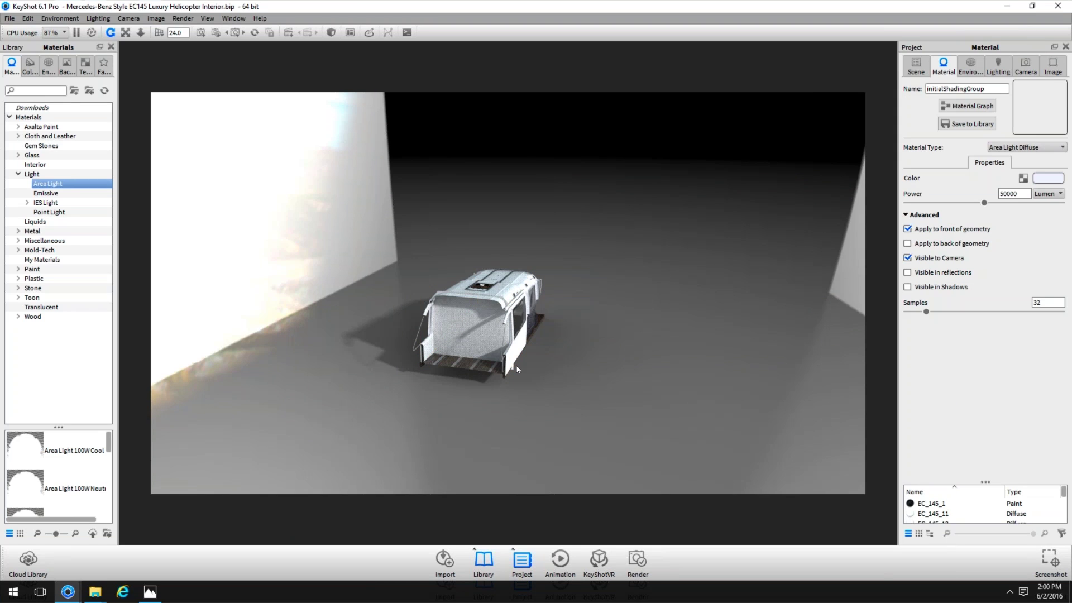
pyautogui.moveTo(517, 369); pyautogui.dragTo(483, 294)
pyautogui.scroll(5, 484, 295)
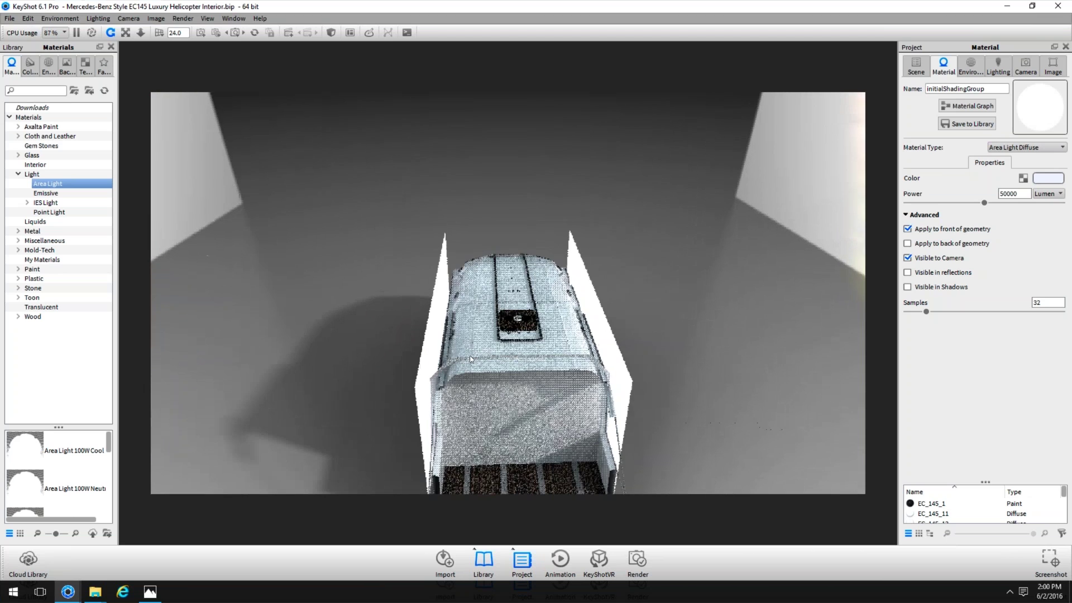
pyautogui.moveTo(470, 359)
pyautogui.mouseDown()
pyautogui.moveTo(551, 305)
pyautogui.moveTo(491, 301)
pyautogui.moveTo(516, 264)
pyautogui.moveTo(457, 345)
pyautogui.mouseUp()
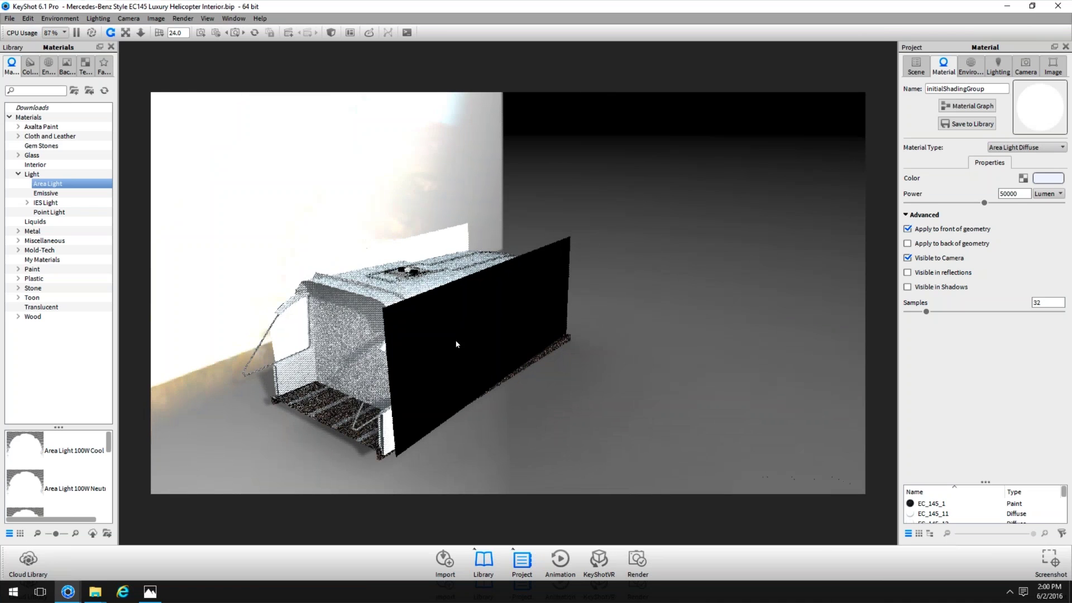
# - Turn off Visible to Camera for the planes' initialShadingGroup area light material, judging it from inside the helicopter cabin
pyautogui.moveTo(552, 343); pyautogui.dragTo(601, 349)
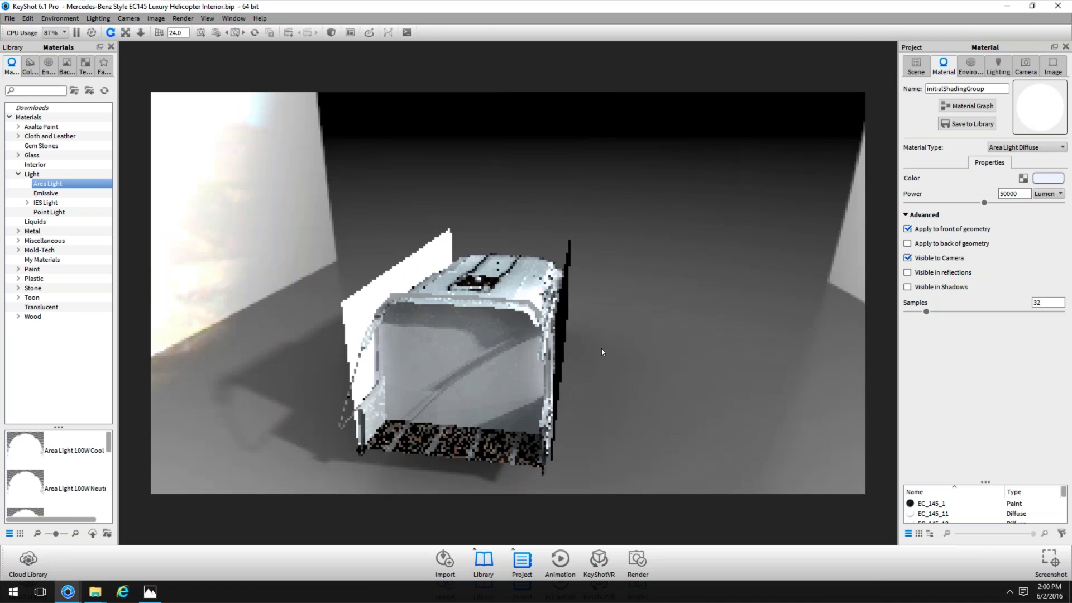
pyautogui.scroll(5, 598, 307)
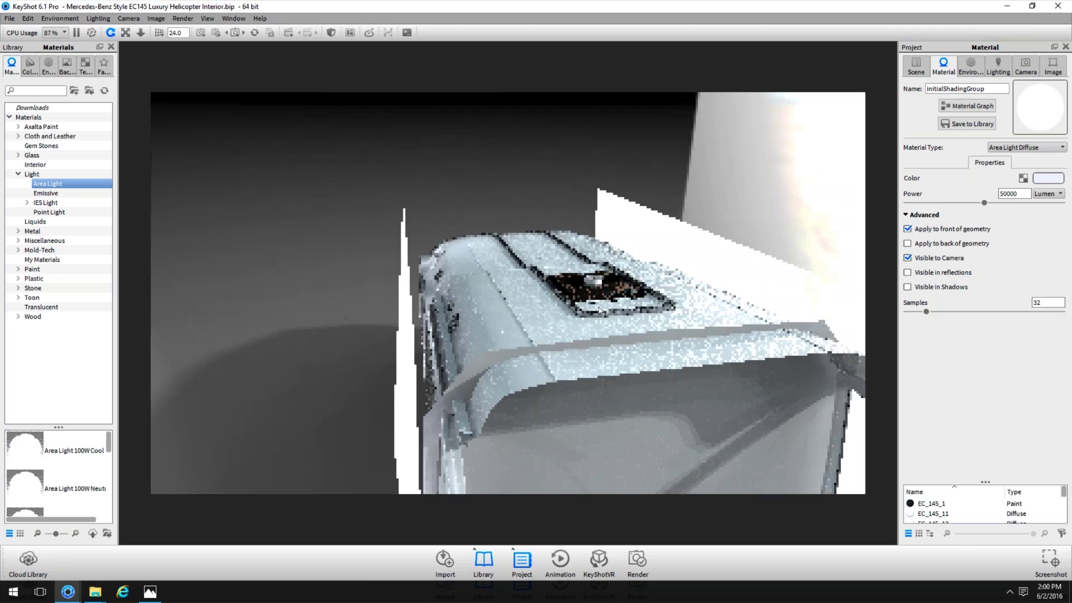
pyautogui.scroll(2, 598, 307)
pyautogui.scroll(5, 614, 401)
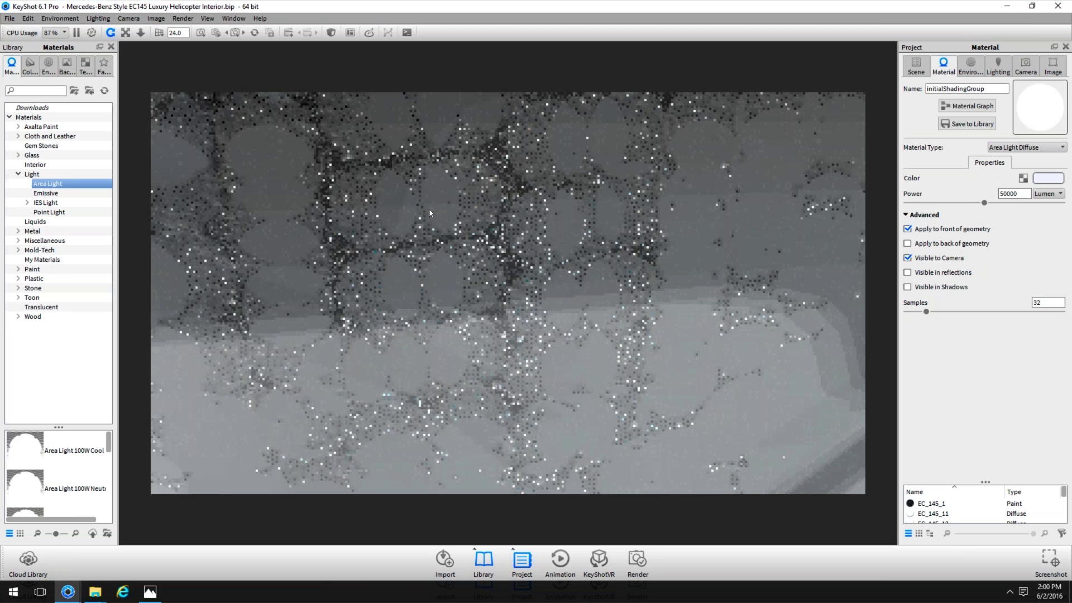
pyautogui.moveTo(430, 212); pyautogui.dragTo(498, 260)
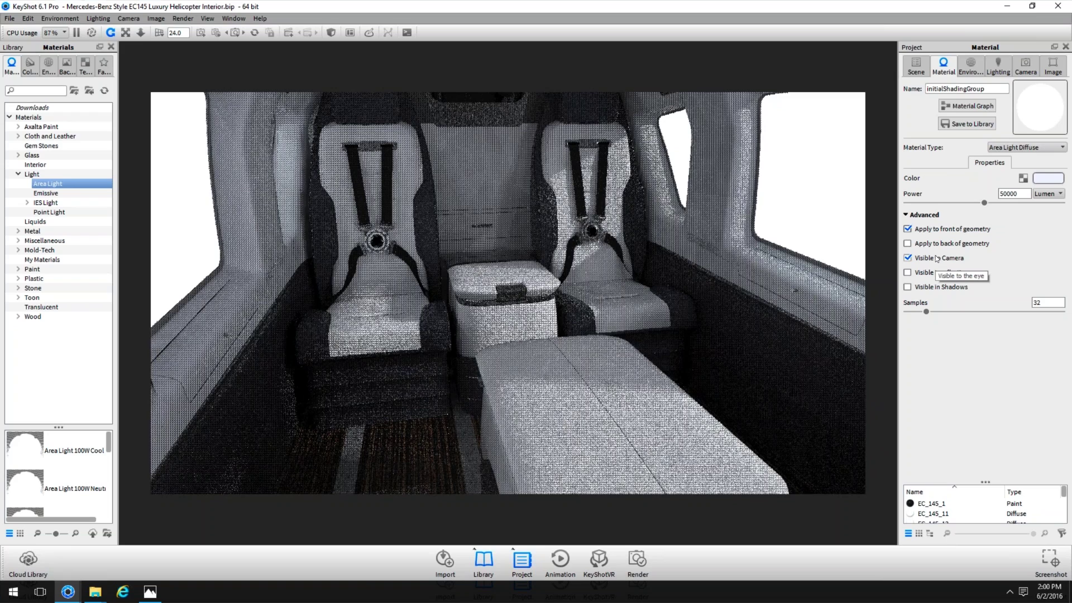
pyautogui.click(937, 258)
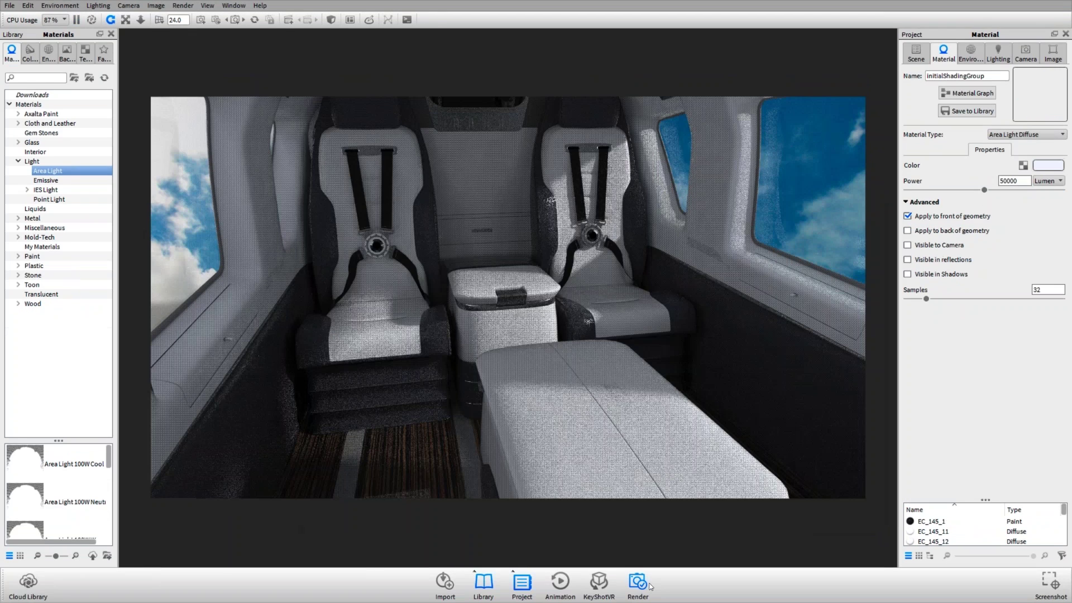
# - Open the render settings and examine the still image output, covering the PNG format and the Include Alpha (Transparency) option
pyautogui.hotkey('ctrl', 'p')
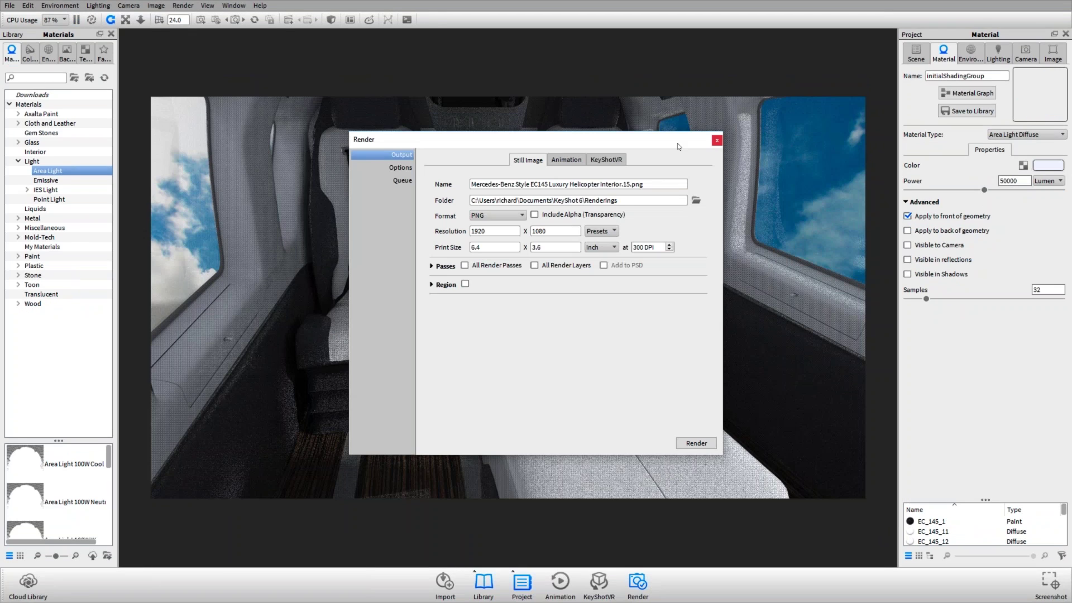
pyautogui.click(717, 139)
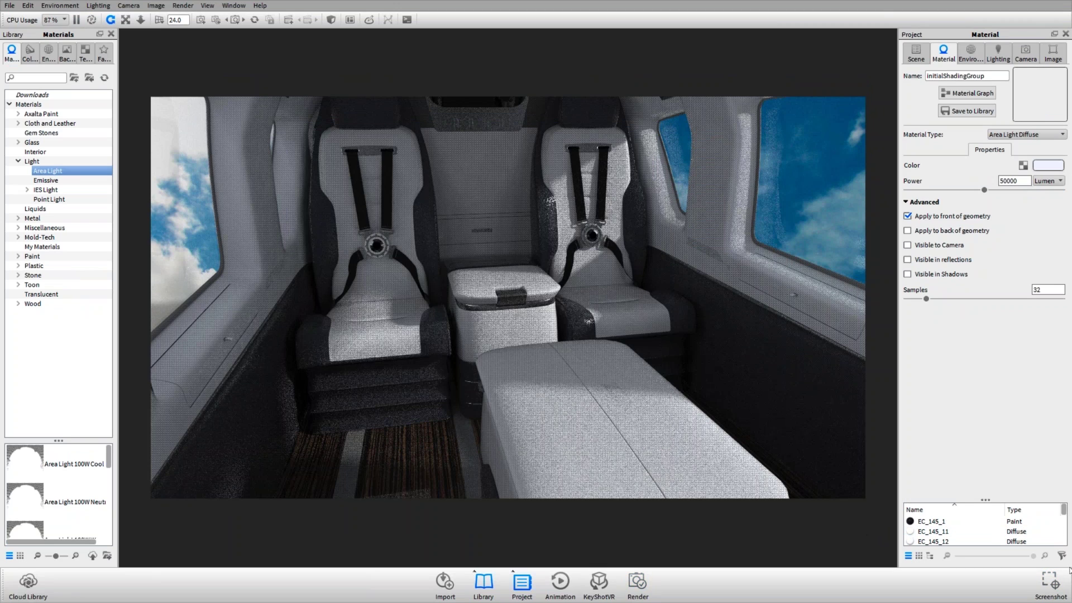
pyautogui.click(645, 588)
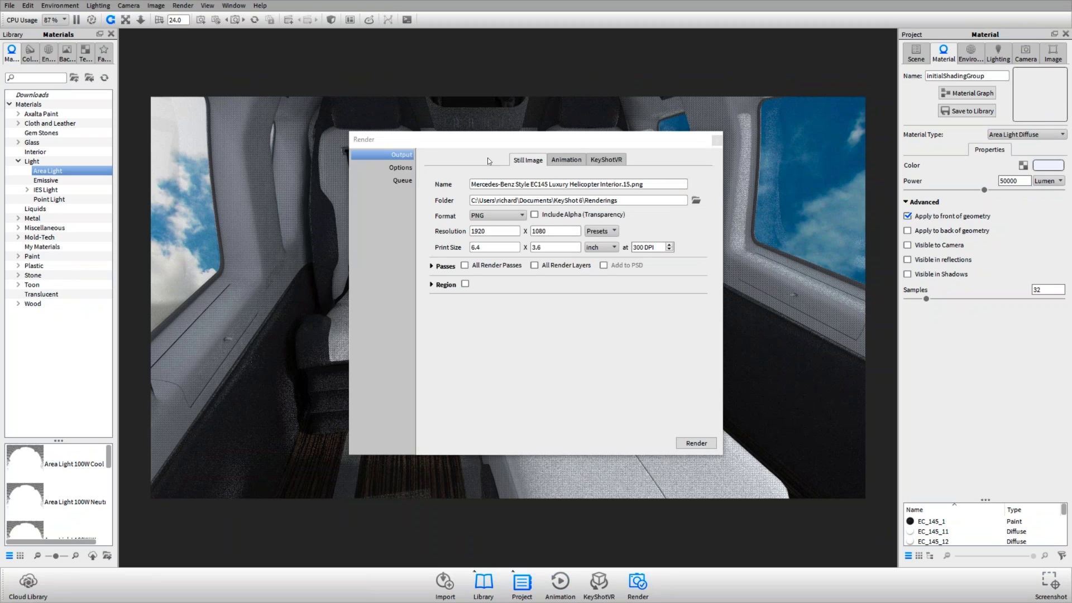
pyautogui.click(504, 213)
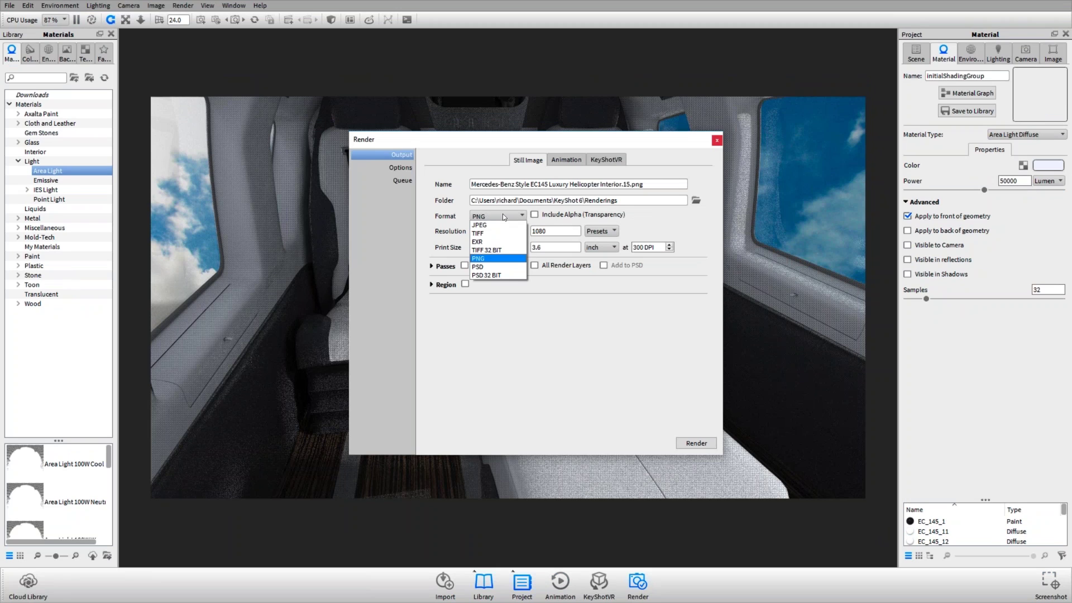
pyautogui.click(497, 258)
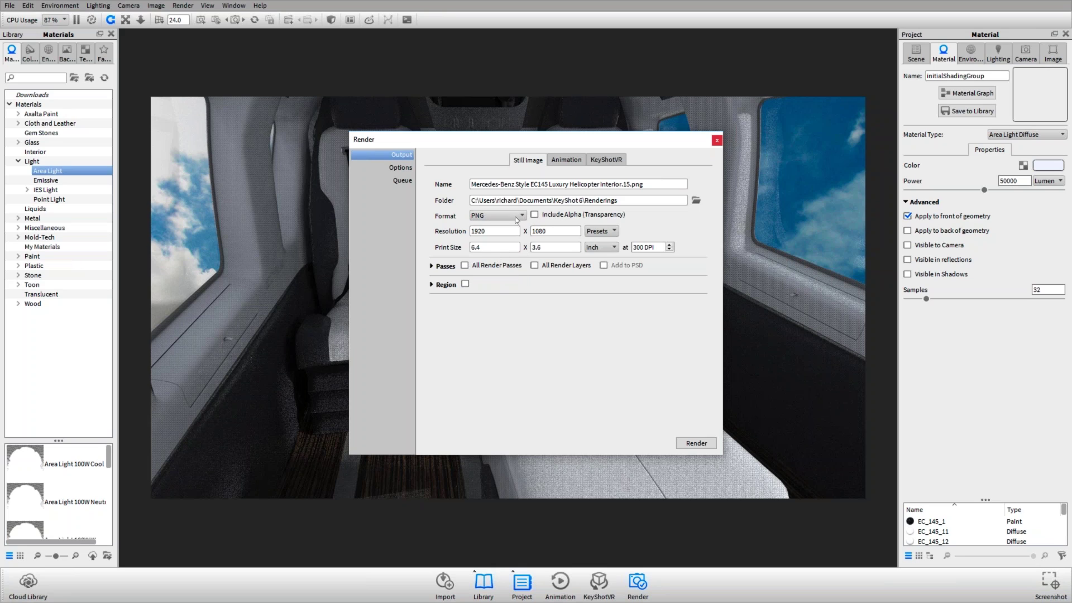
pyautogui.click(534, 215)
pyautogui.click(557, 215)
# - Compare the Maximum Samples, Maximum Time and Advanced Control quality modes in the render options
pyautogui.click(400, 168)
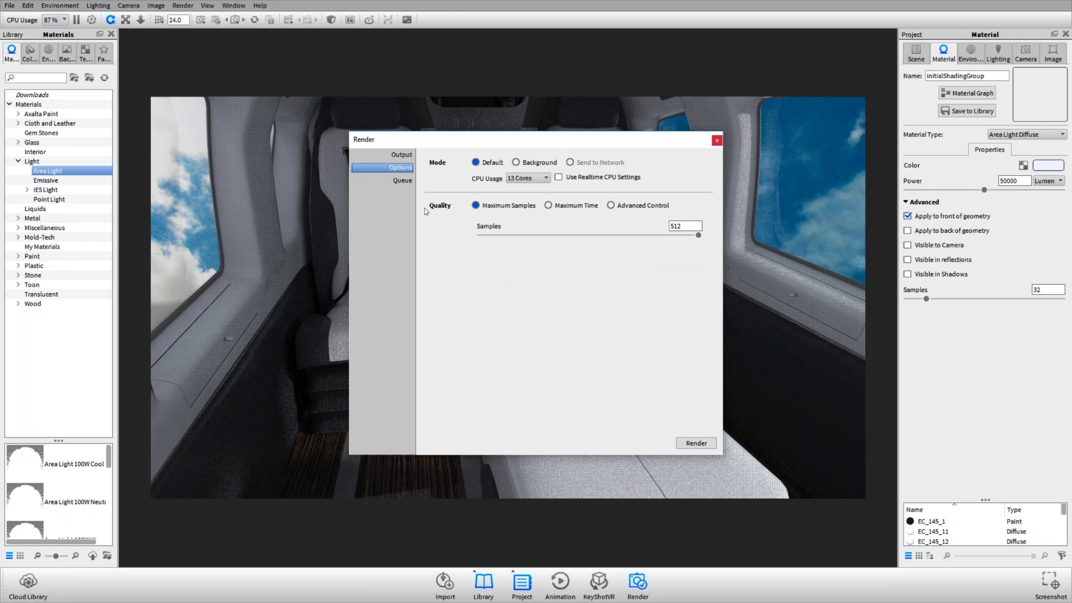
pyautogui.moveTo(653, 140); pyautogui.dragTo(686, 249)
pyautogui.click(737, 253)
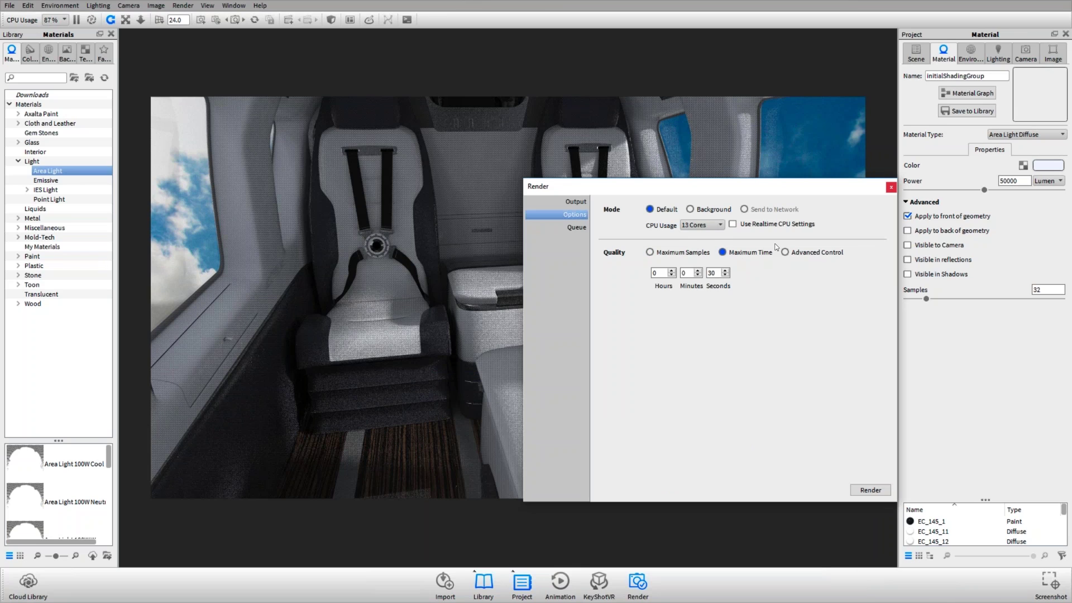
pyautogui.click(805, 255)
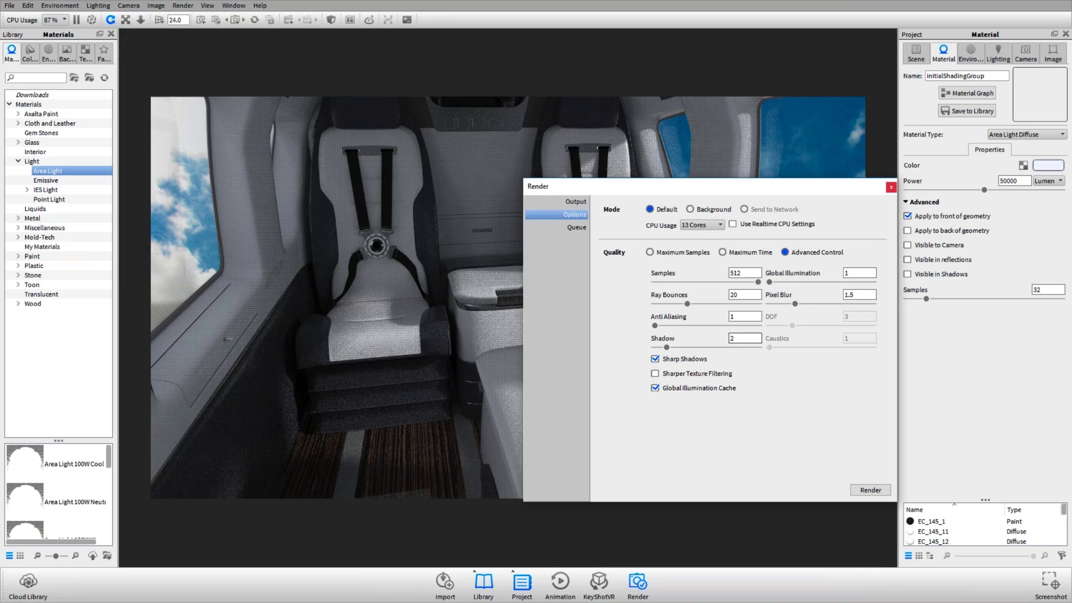
pyautogui.click(758, 282)
pyautogui.click(753, 252)
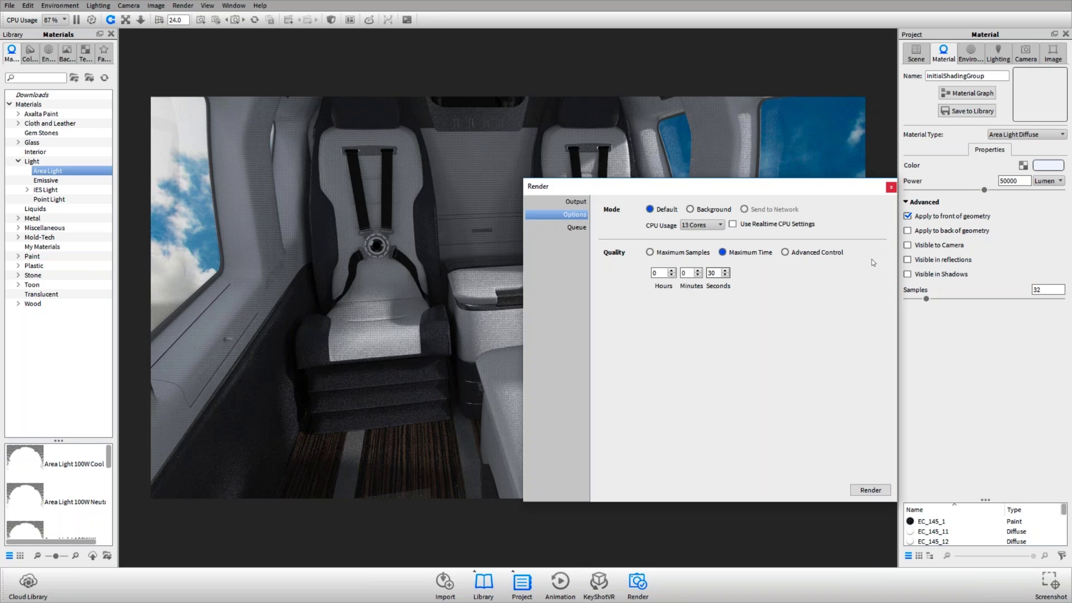
pyautogui.click(835, 255)
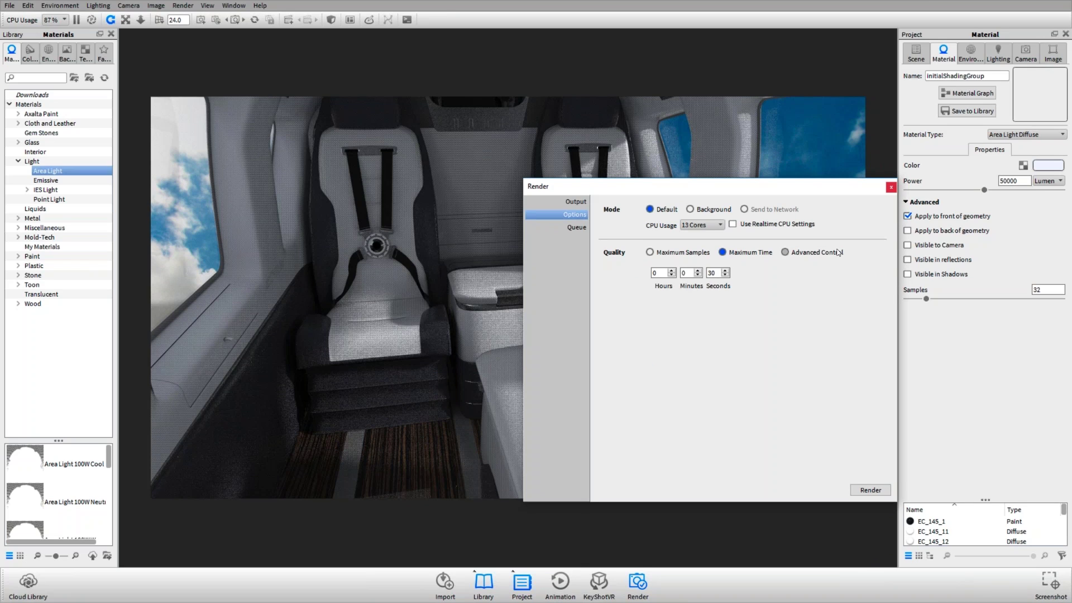
# - Set the render quality to a Maximum Time of 30 minutes and 0 seconds, and close the render settings without rendering
pyautogui.click(734, 255)
pyautogui.moveTo(585, 188); pyautogui.dragTo(605, 263)
pyautogui.doubleClick(704, 350)
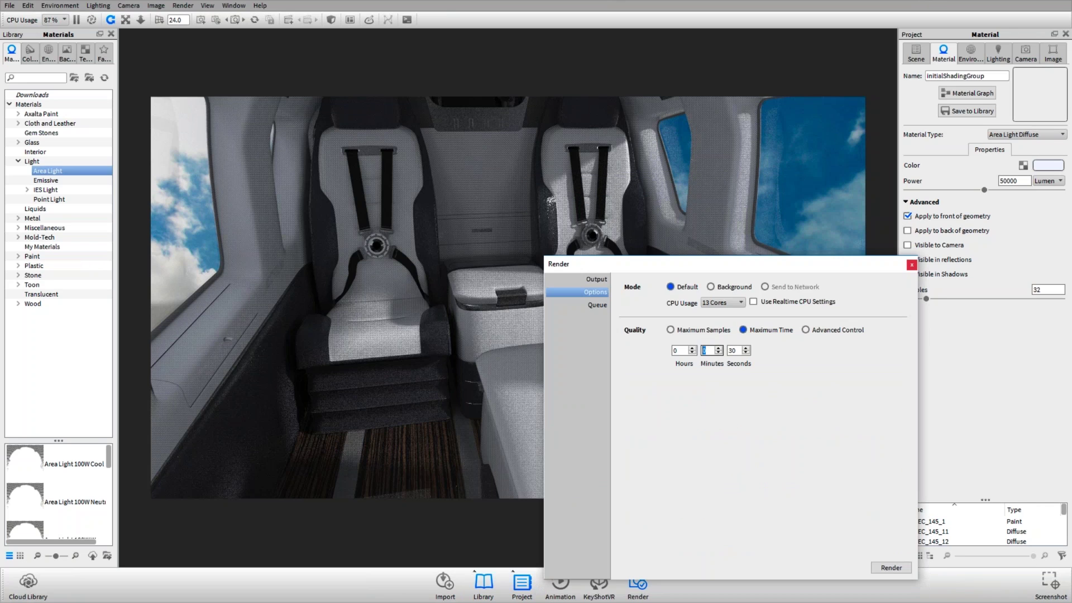
pyautogui.write('30')
pyautogui.press('Tab')
pyautogui.write('0')
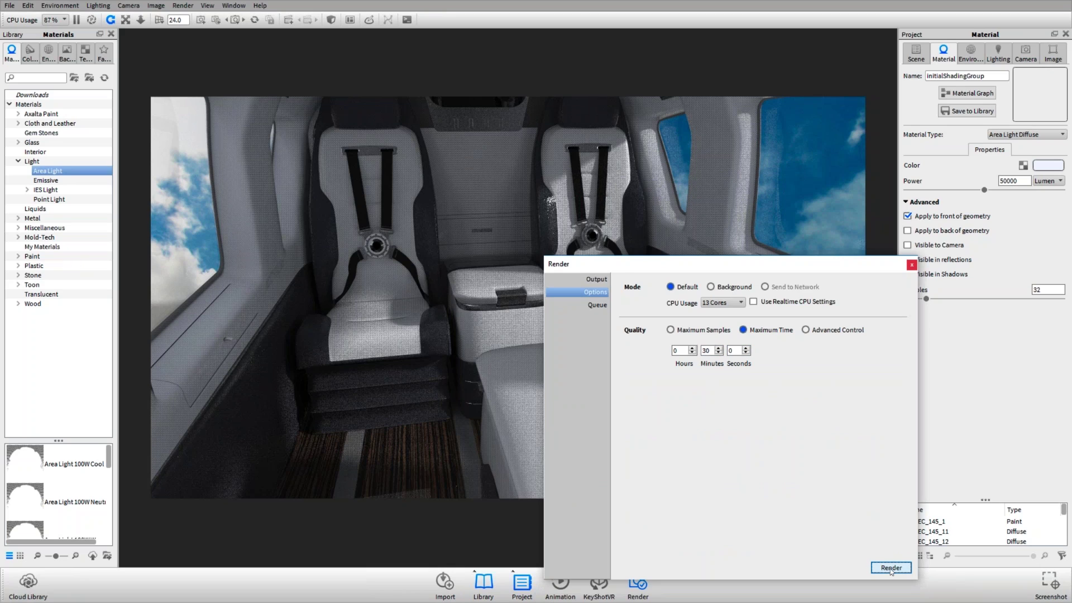
pyautogui.click(913, 266)
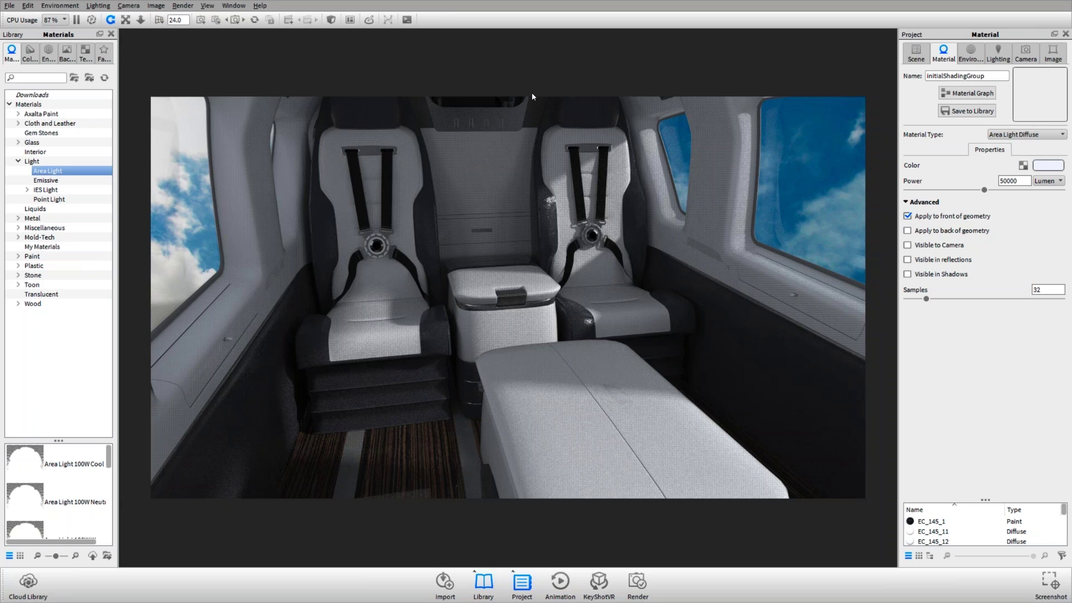
# - Add a sphere to the helicopter scene and set its overall scale to 50
pyautogui.moveTo(532, 96)
pyautogui.mouseDown()
pyautogui.moveTo(557, 300)
pyautogui.moveTo(665, 319)
pyautogui.moveTo(577, 311)
pyautogui.moveTo(558, 325)
pyautogui.mouseUp()
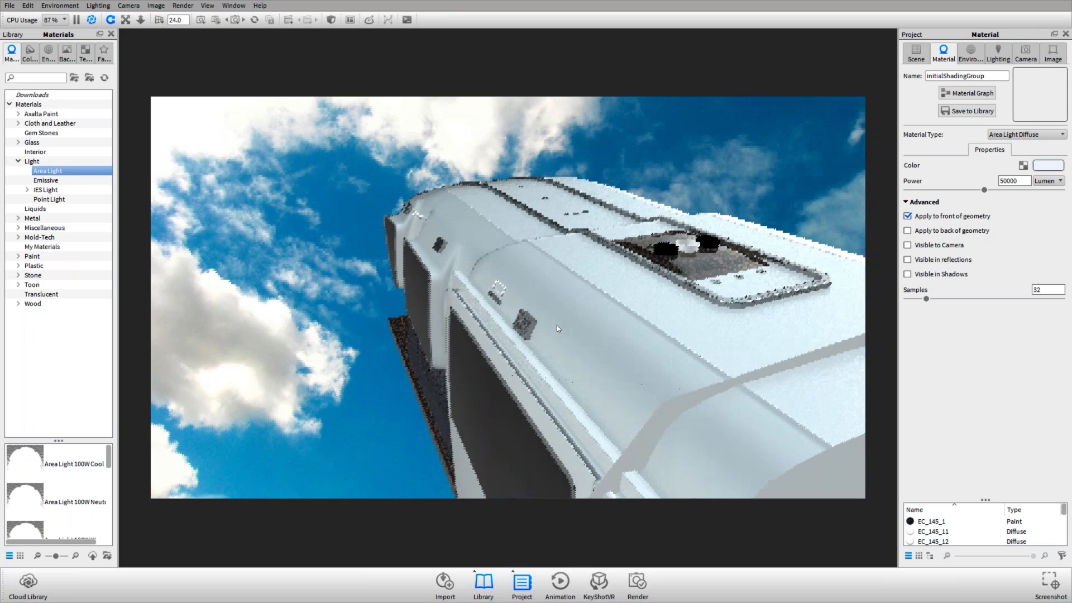
pyautogui.click(27, 5)
pyautogui.click(603, 340)
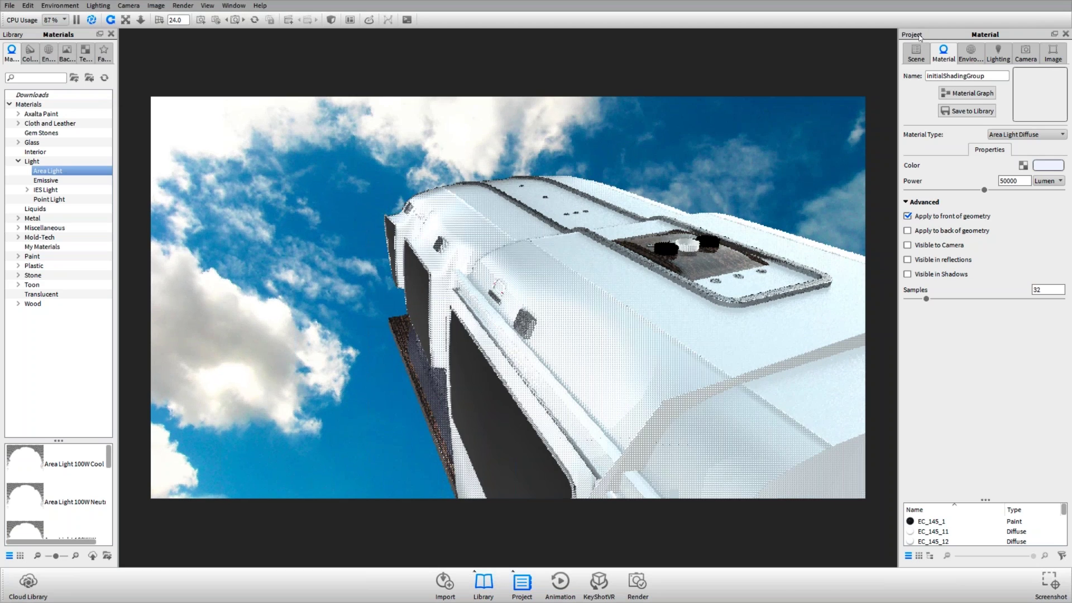
pyautogui.click(916, 53)
pyautogui.click(958, 161)
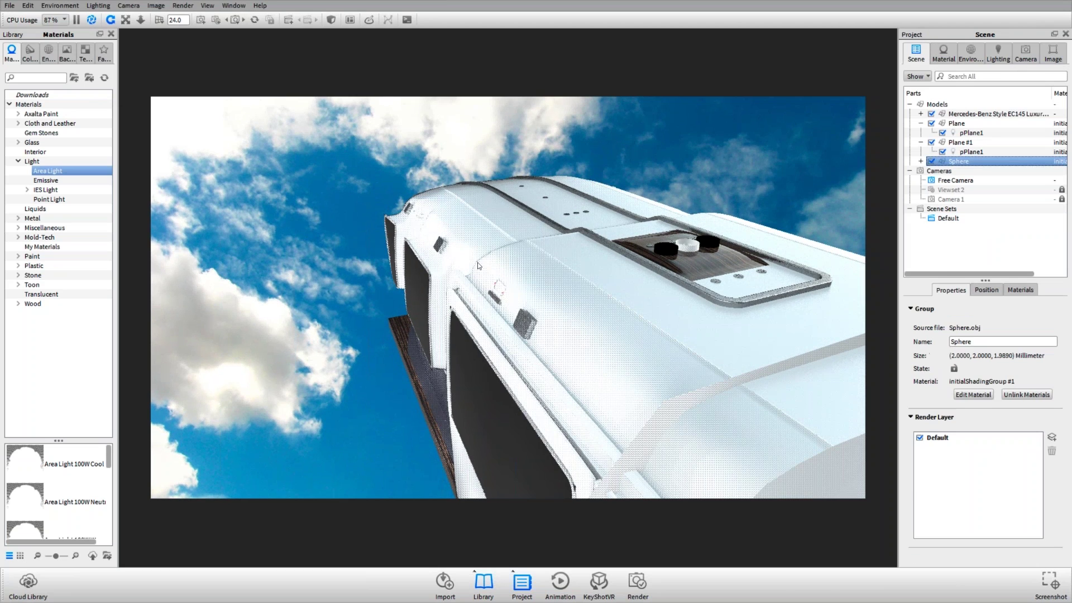
pyautogui.click(987, 290)
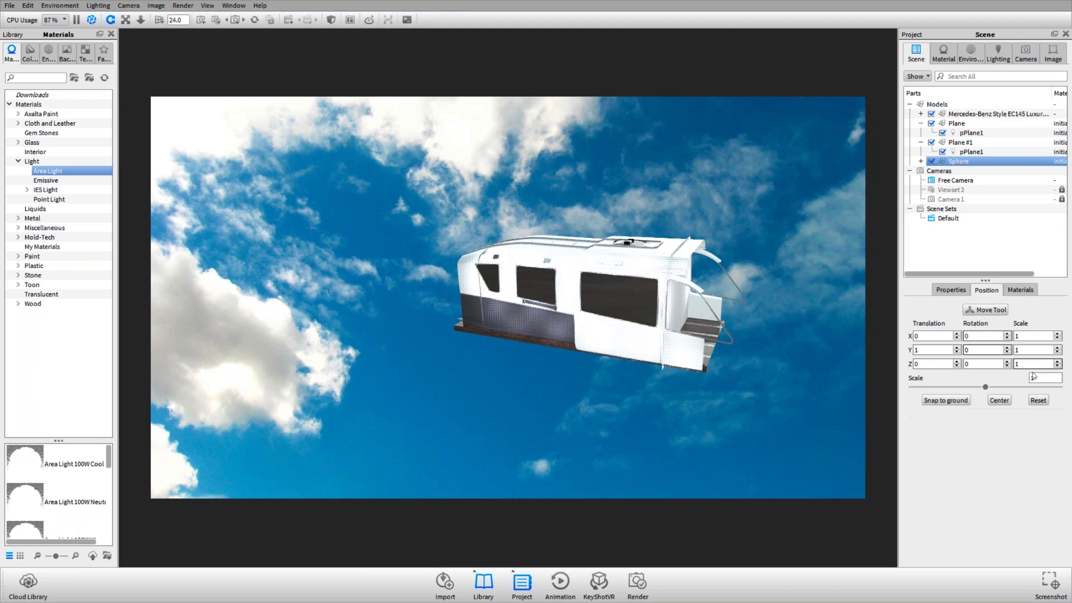
pyautogui.write('00')
pyautogui.press('Return')
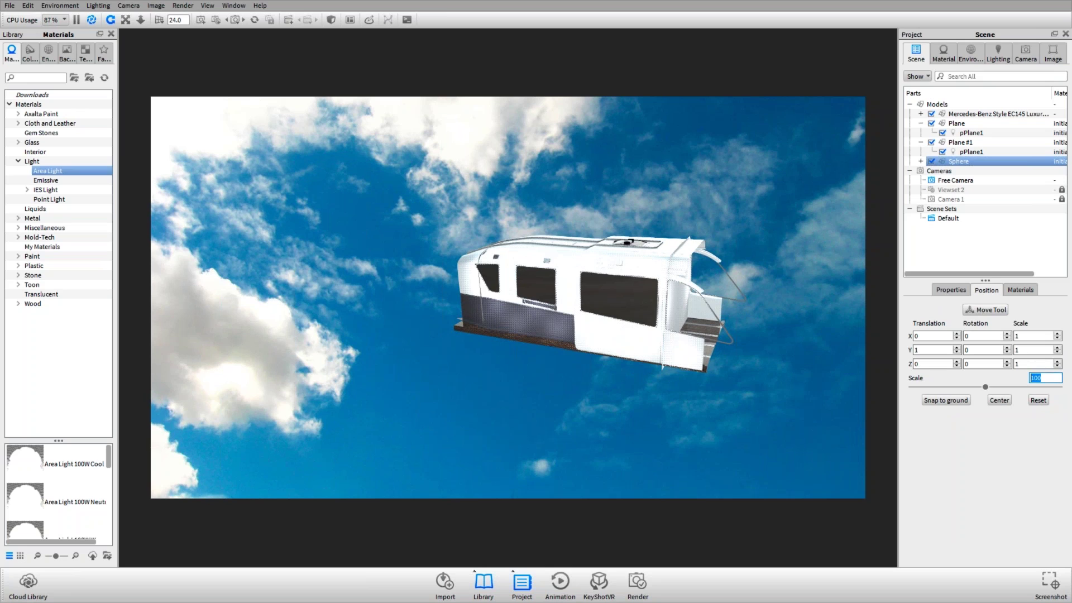
pyautogui.write('0')
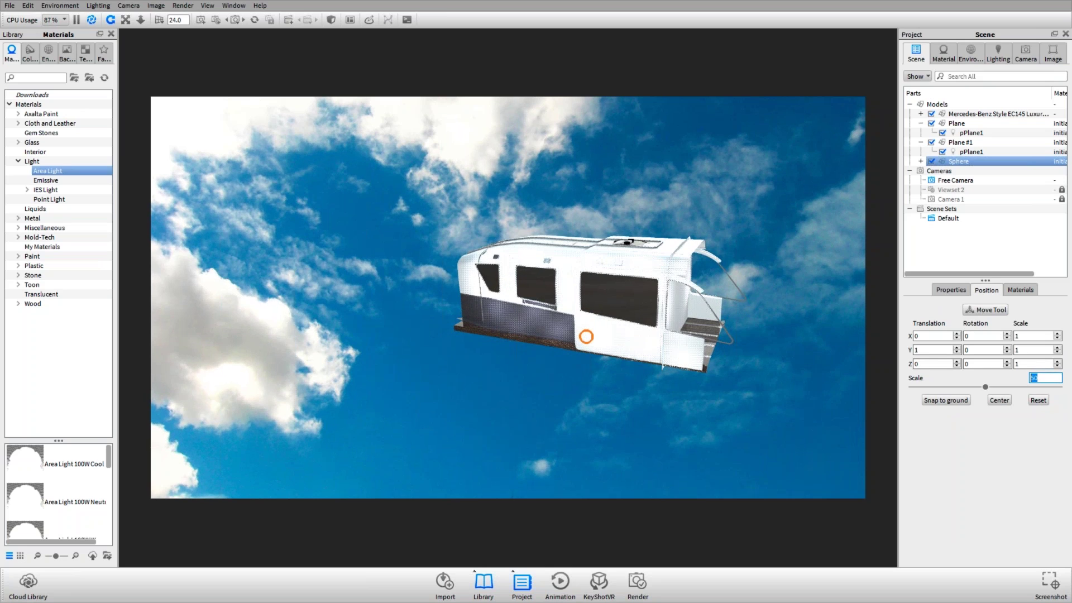
# - Raise the sphere into the cabin with the Move Tool to a Y translation of about 1103
pyautogui.click(967, 314)
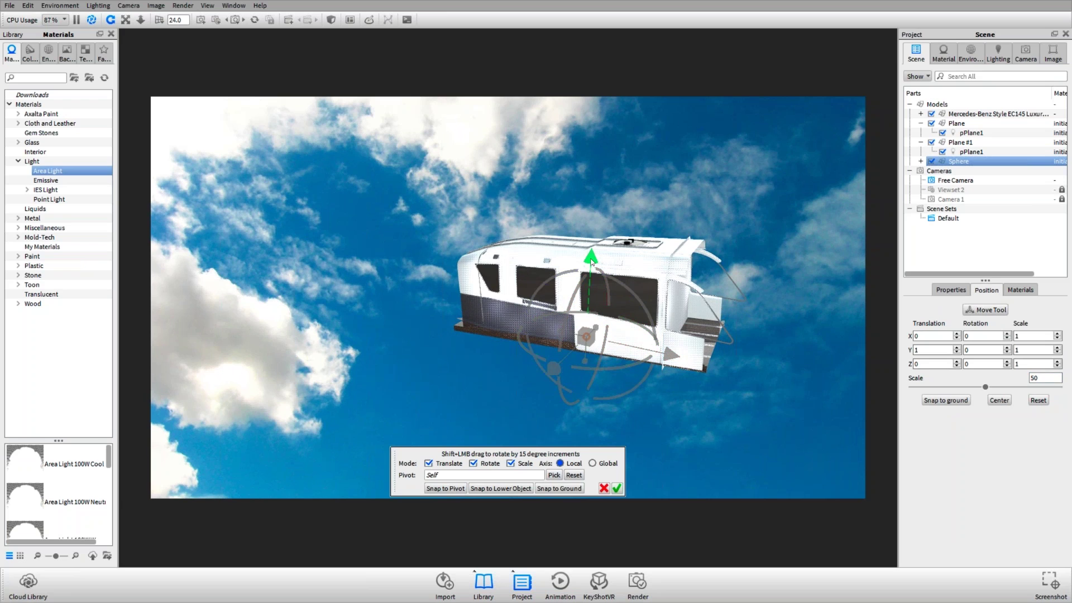
pyautogui.moveTo(583, 258); pyautogui.dragTo(584, 186)
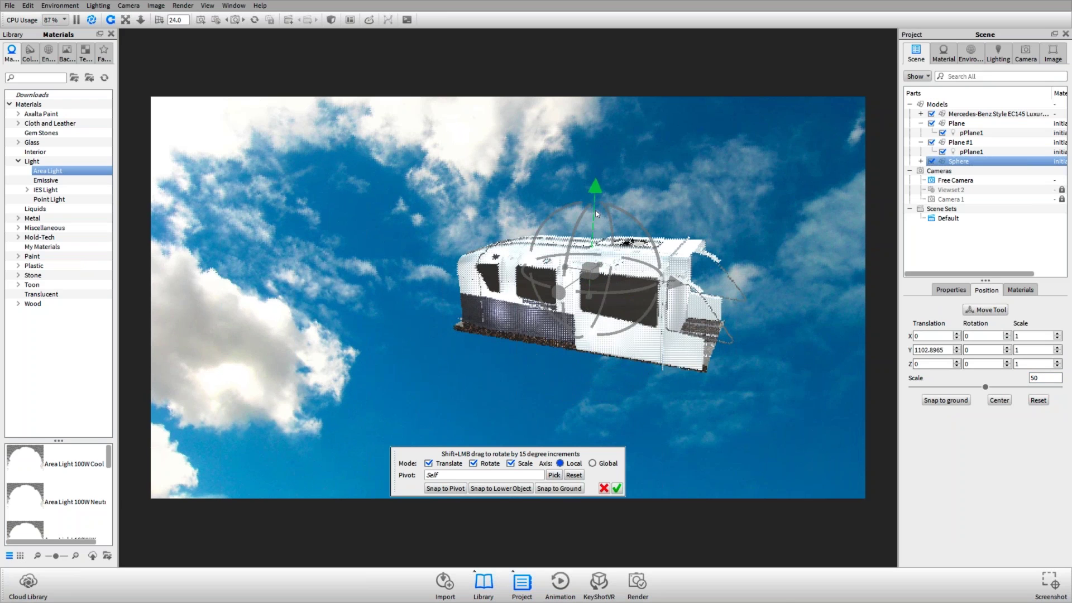
pyautogui.click(617, 488)
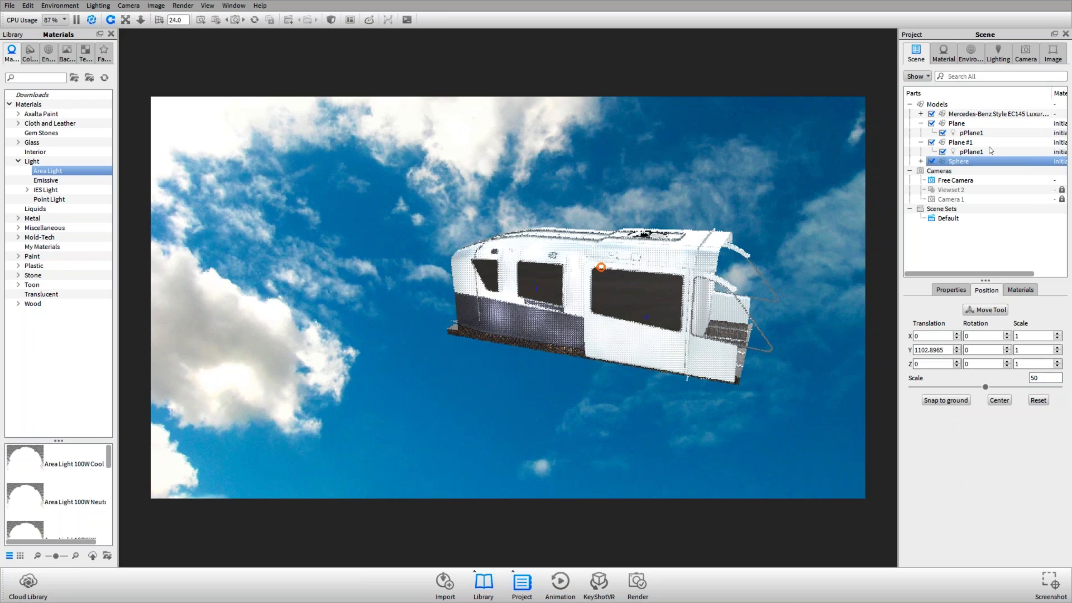
# - Change the sphere's material to Glass (Solid) with a white color and turn off Performance Mode
pyautogui.rightClick(967, 161)
pyautogui.click(998, 300)
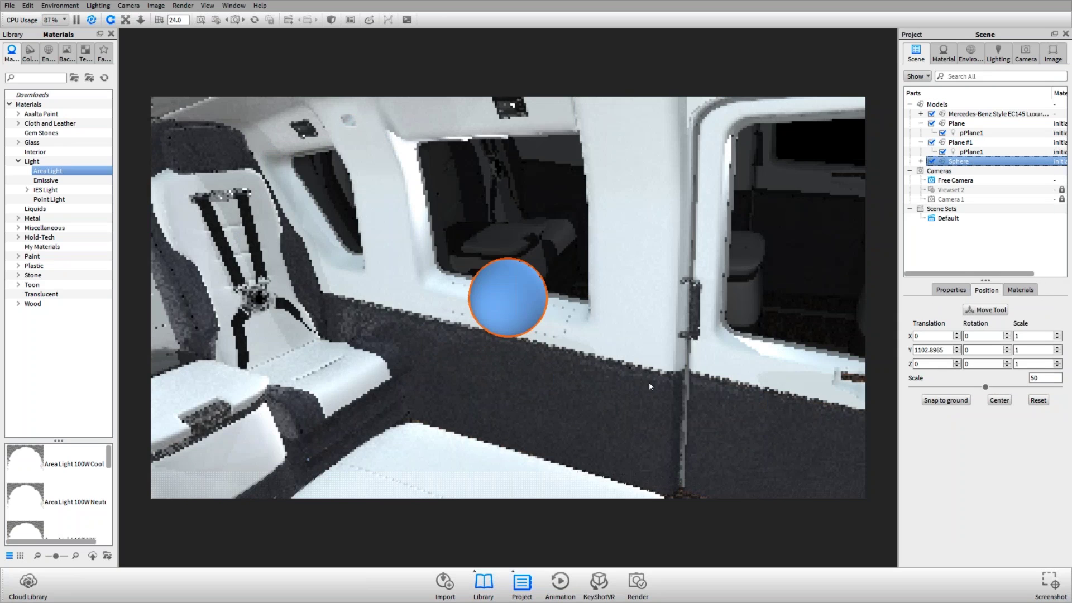
pyautogui.moveTo(649, 382); pyautogui.dragTo(518, 284)
pyautogui.doubleClick(518, 283)
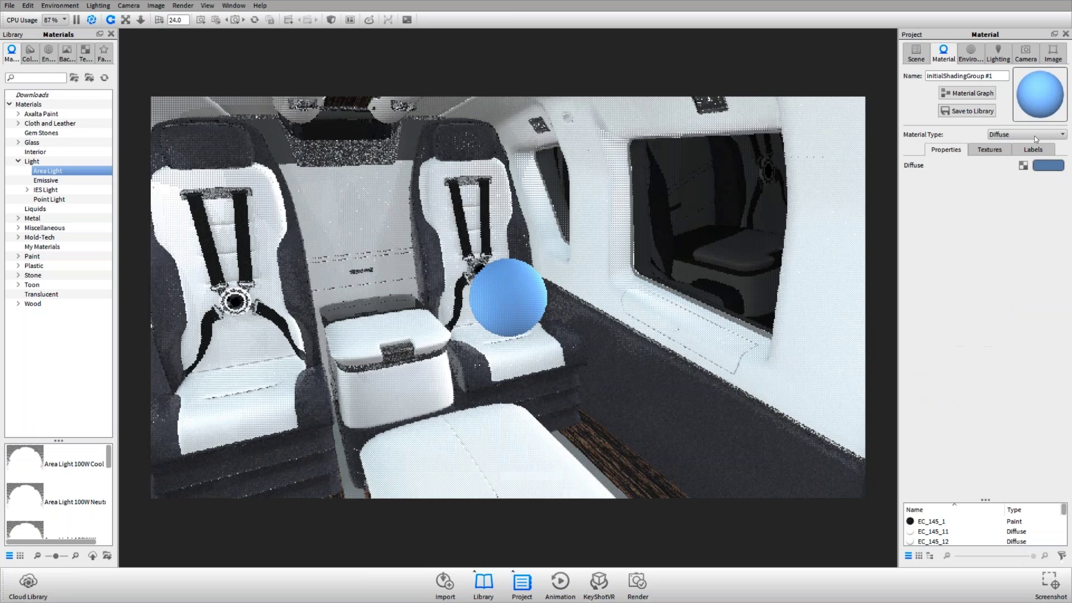
pyautogui.click(1034, 137)
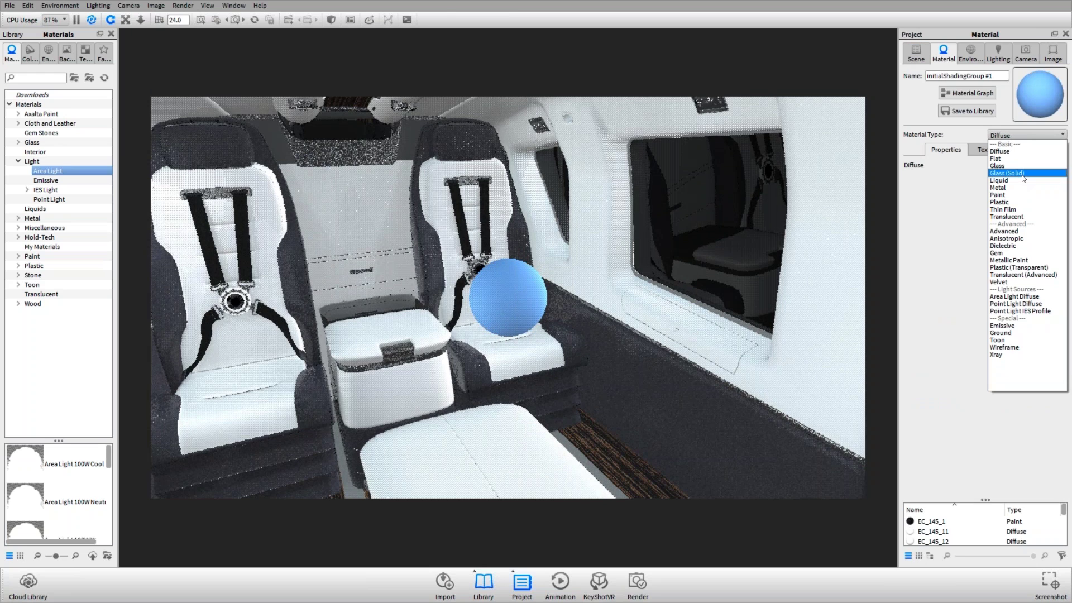
pyautogui.click(1023, 173)
pyautogui.click(1059, 166)
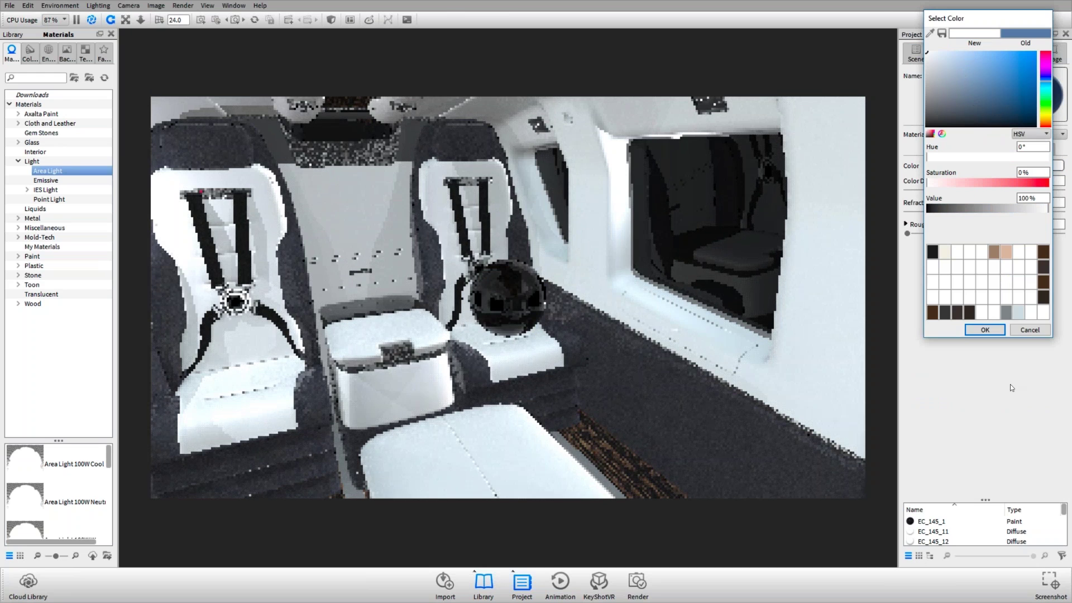
pyautogui.press('Return')
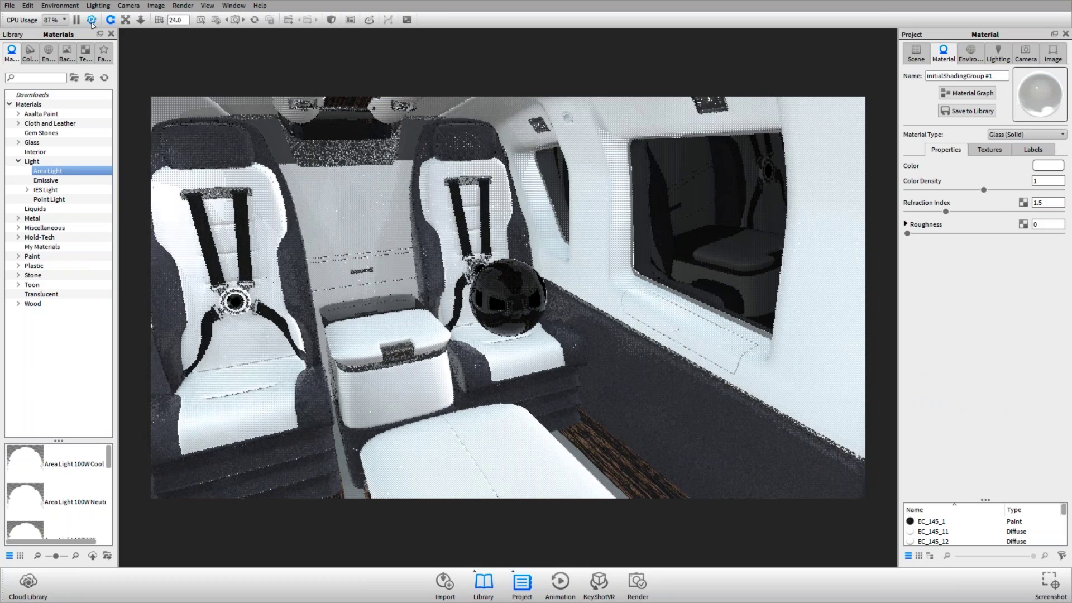
pyautogui.click(91, 20)
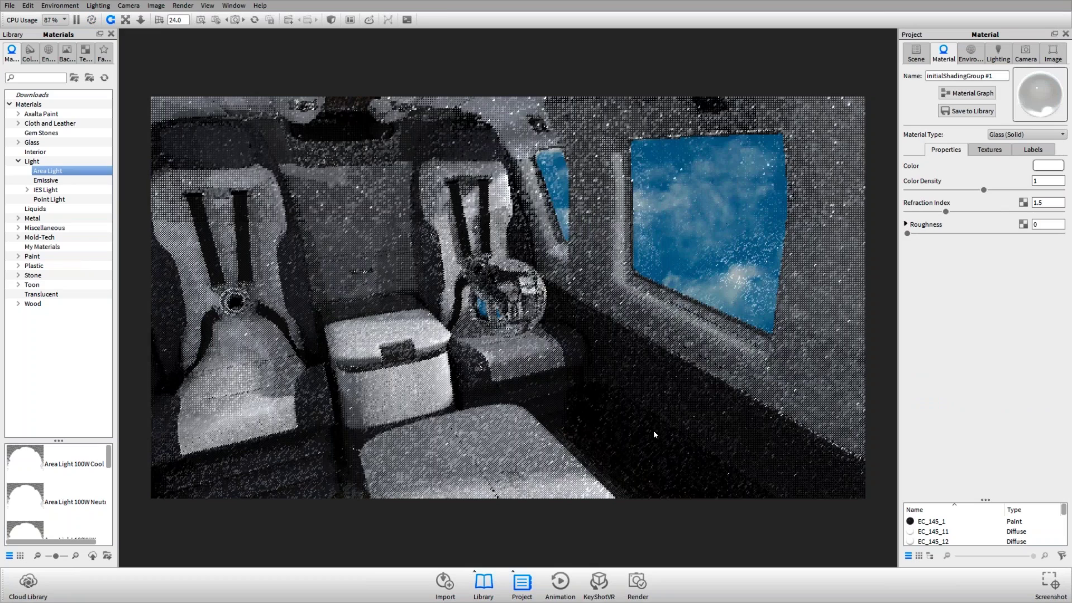